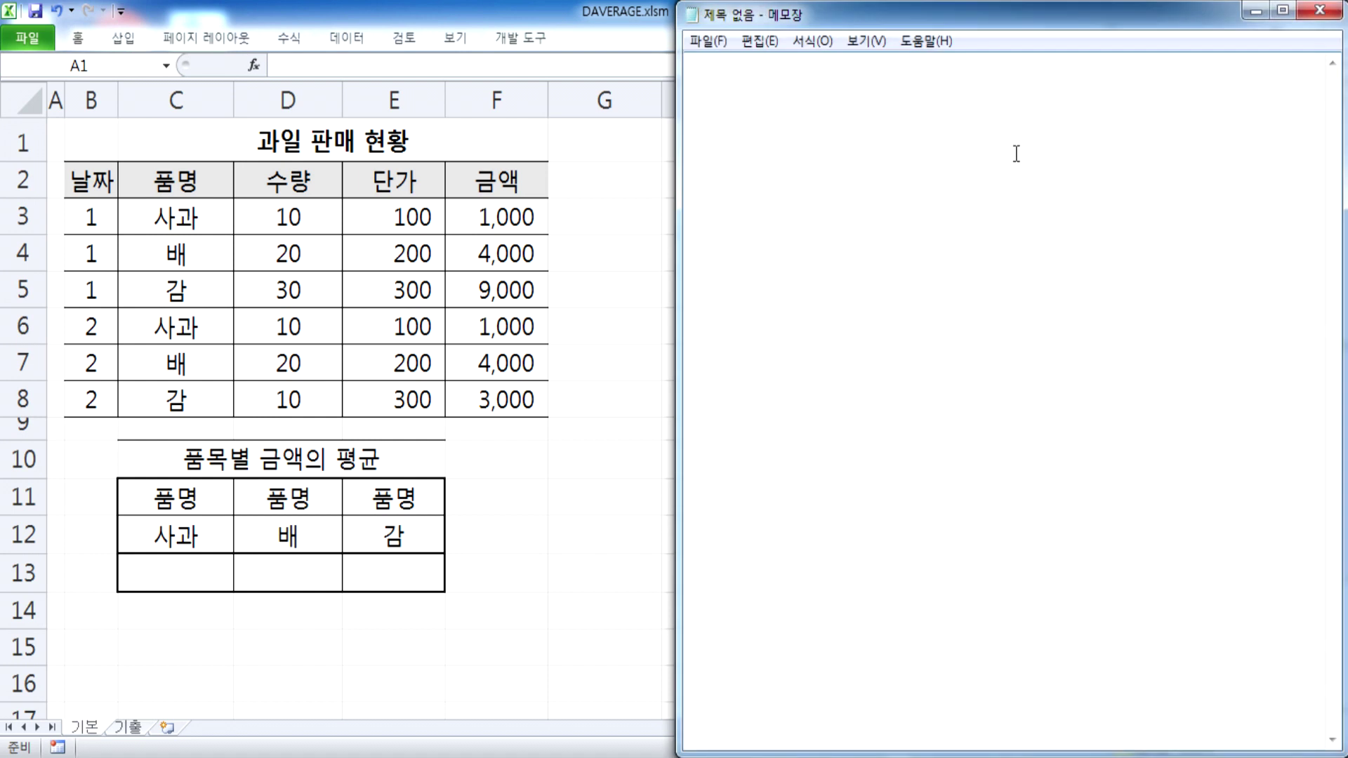
# Write the heading "* 데이터베이스 함수" on the first line of the blank note.
pyautogui.write('데이')
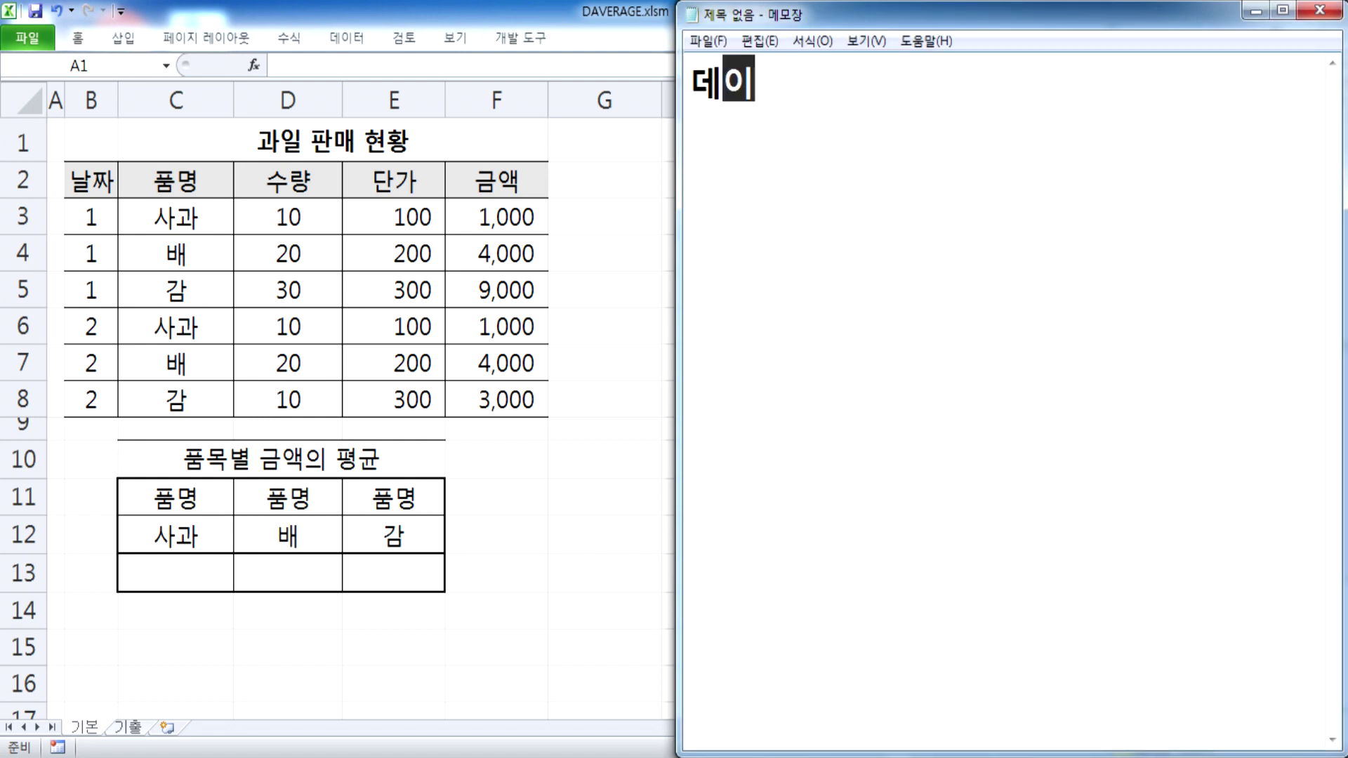
pyautogui.write('텁베이스 함수')
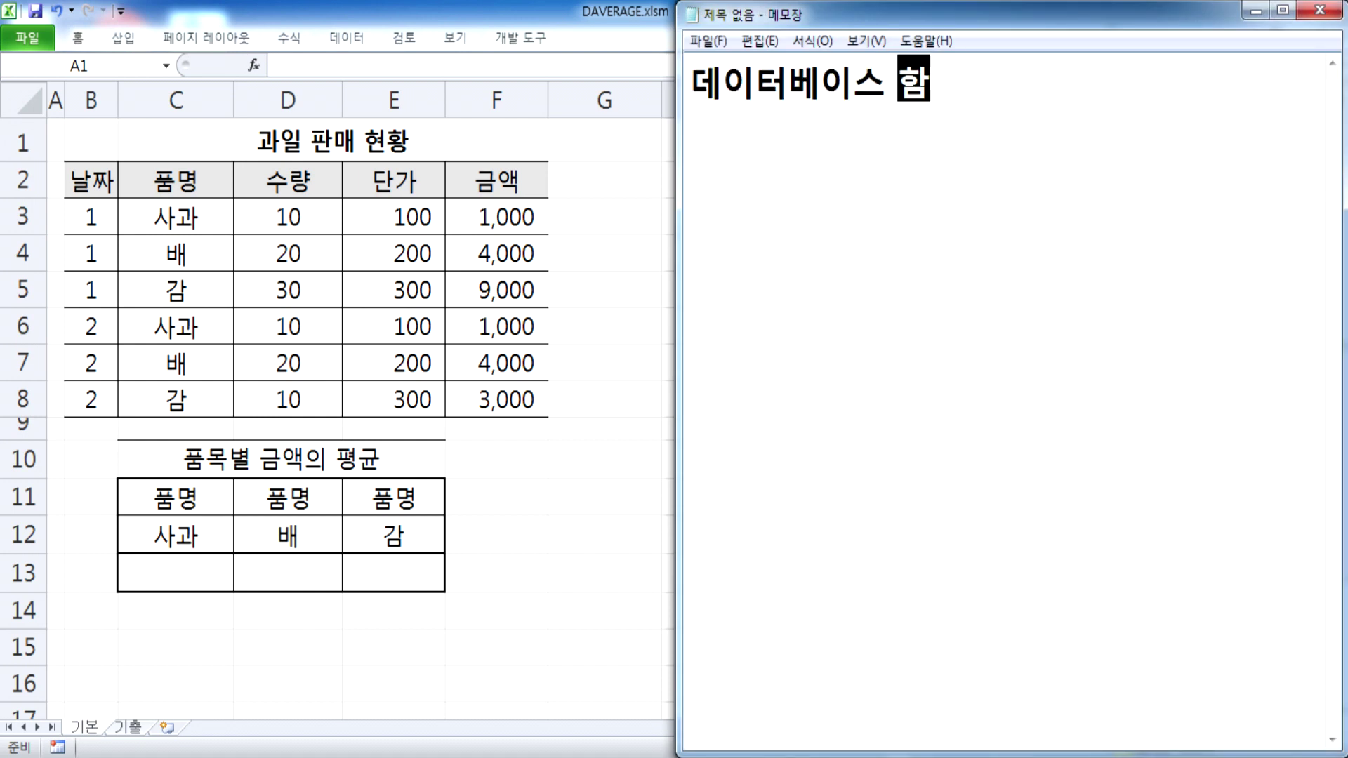
pyautogui.press('Return')
pyautogui.write('*')
pyautogui.press('Down')
# List the functions DSUM, DAVERAGE and DCOUNT, separated by commas, on the line below the heading.
pyautogui.write('D')
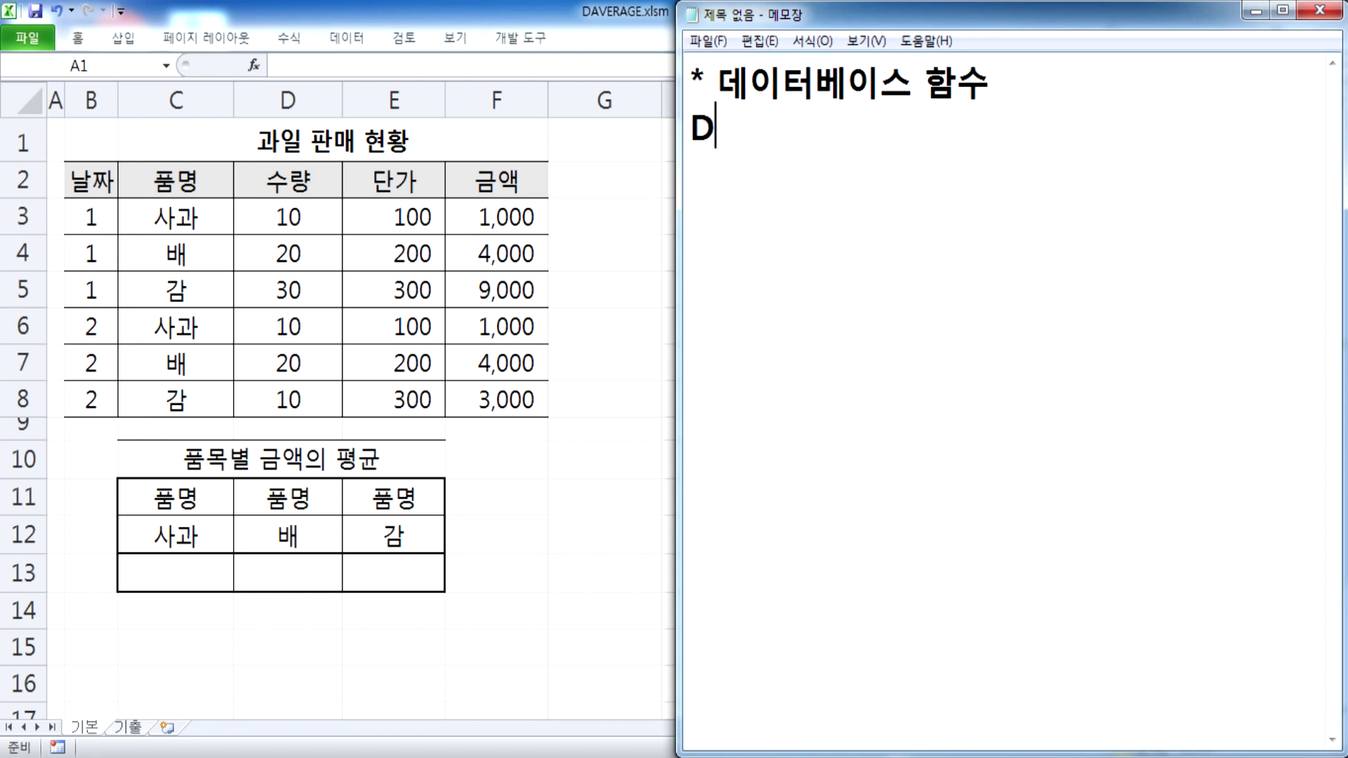
pyautogui.write('SUM, DAC')
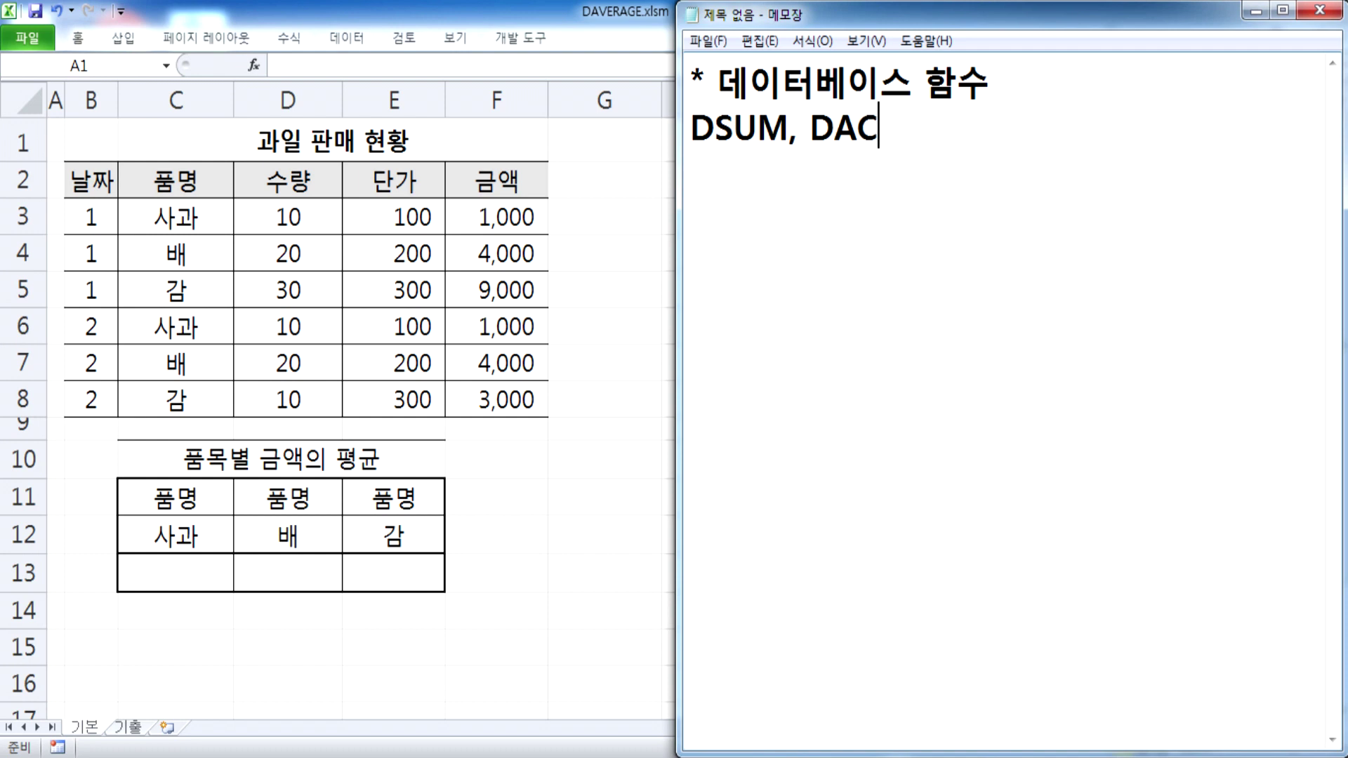
pyautogui.press('BackSpace')
pyautogui.write('VERAGE, D')
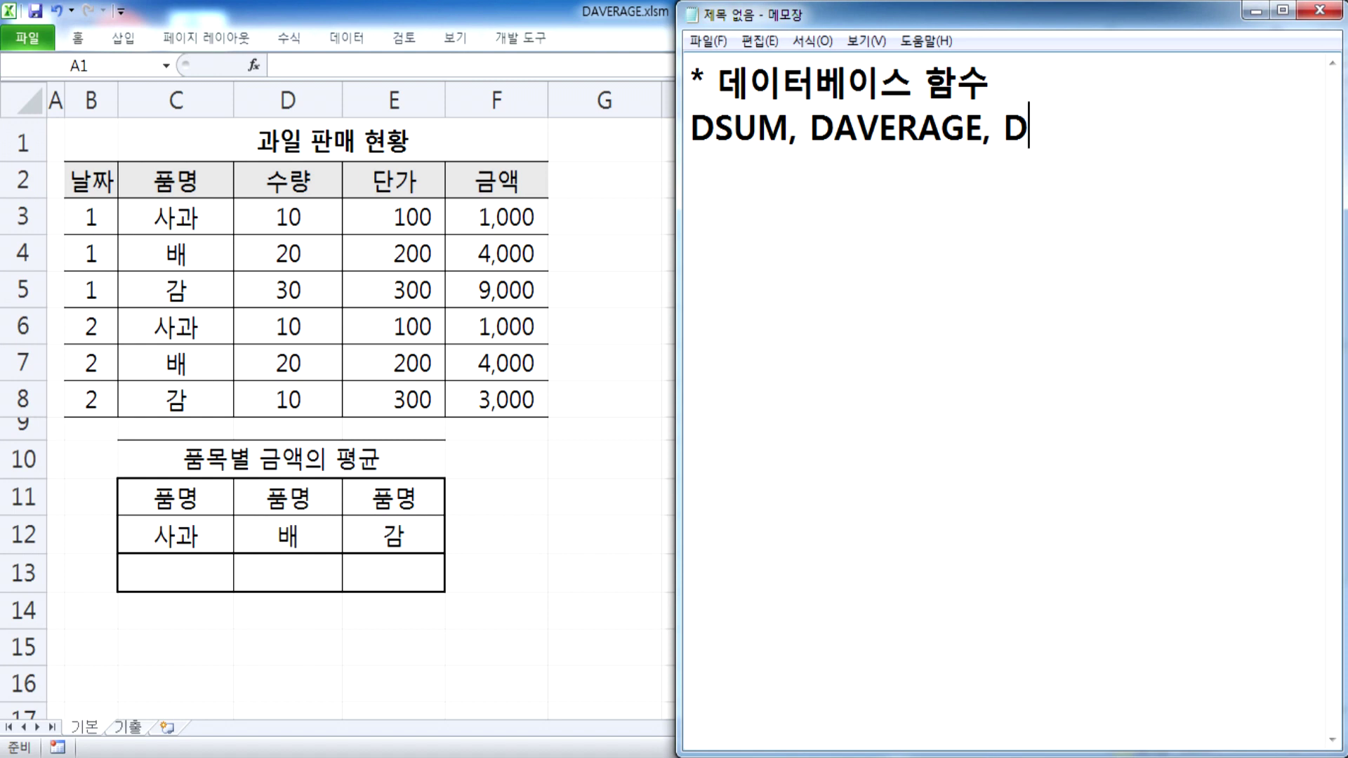
pyautogui.write('COUTN,')
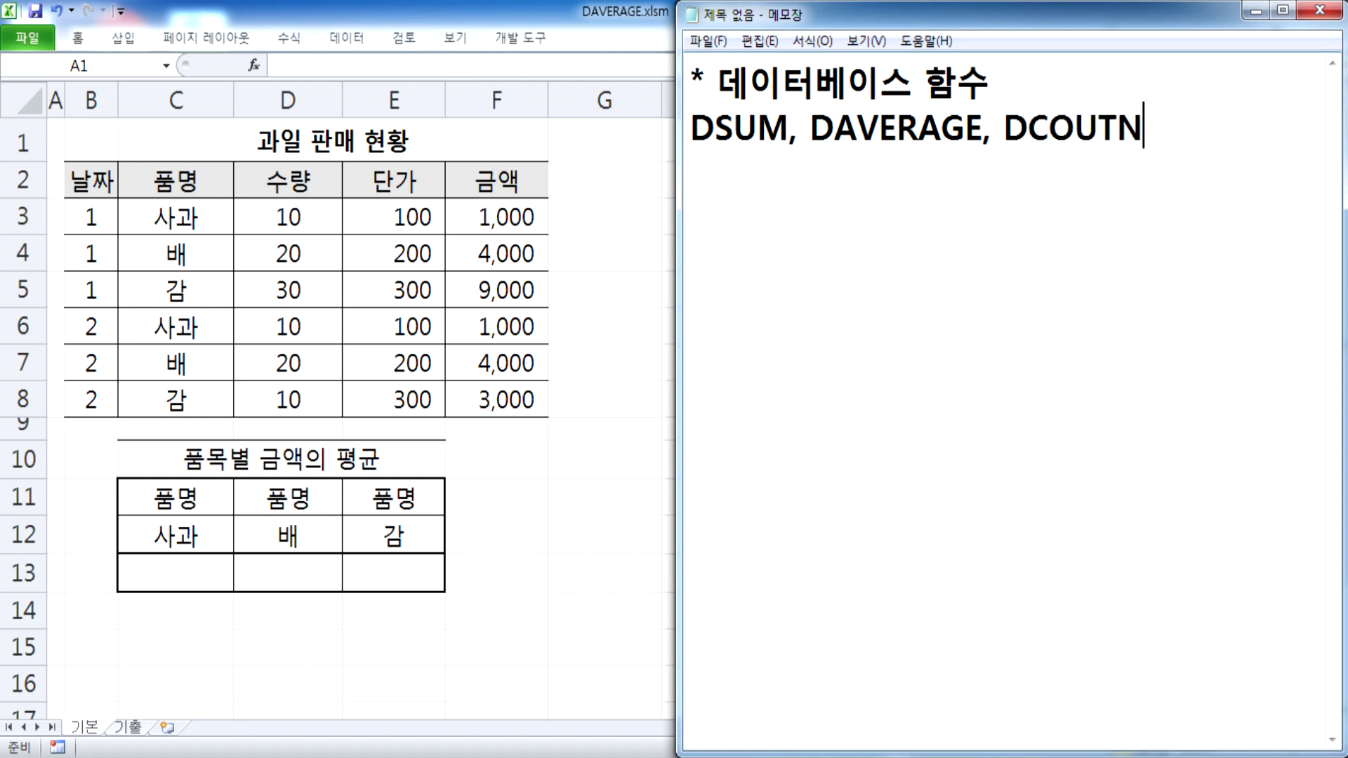
pyautogui.press('BackSpace')
pyautogui.press('BackSpace')
pyautogui.press('BackSpace')
pyautogui.press('BackSpace')
pyautogui.write('MN')
pyautogui.press('BackSpace')
pyautogui.press('BackSpace')
pyautogui.write('NT, DC')
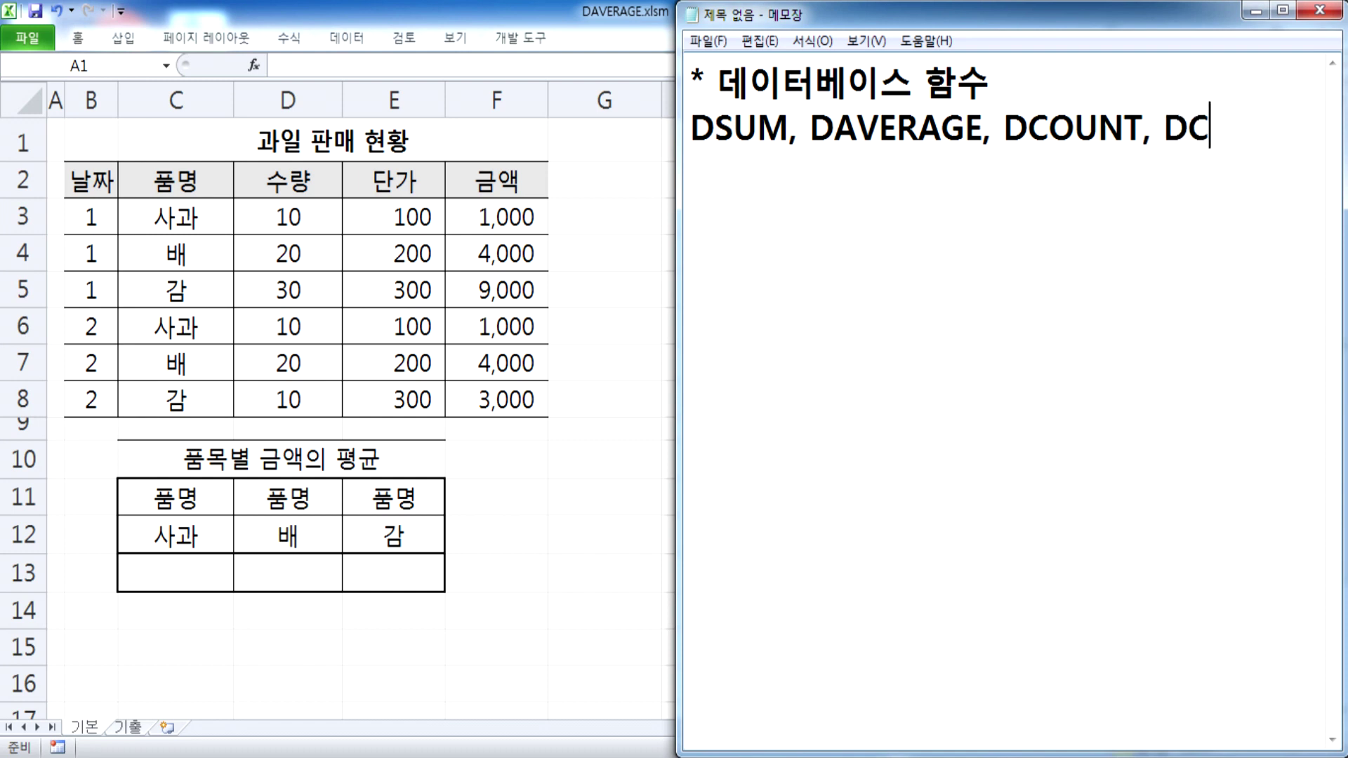
# Complete the function list with DCOUNTA, DMAX and DMIN, and maximize the note window.
pyautogui.write('OUNTA')
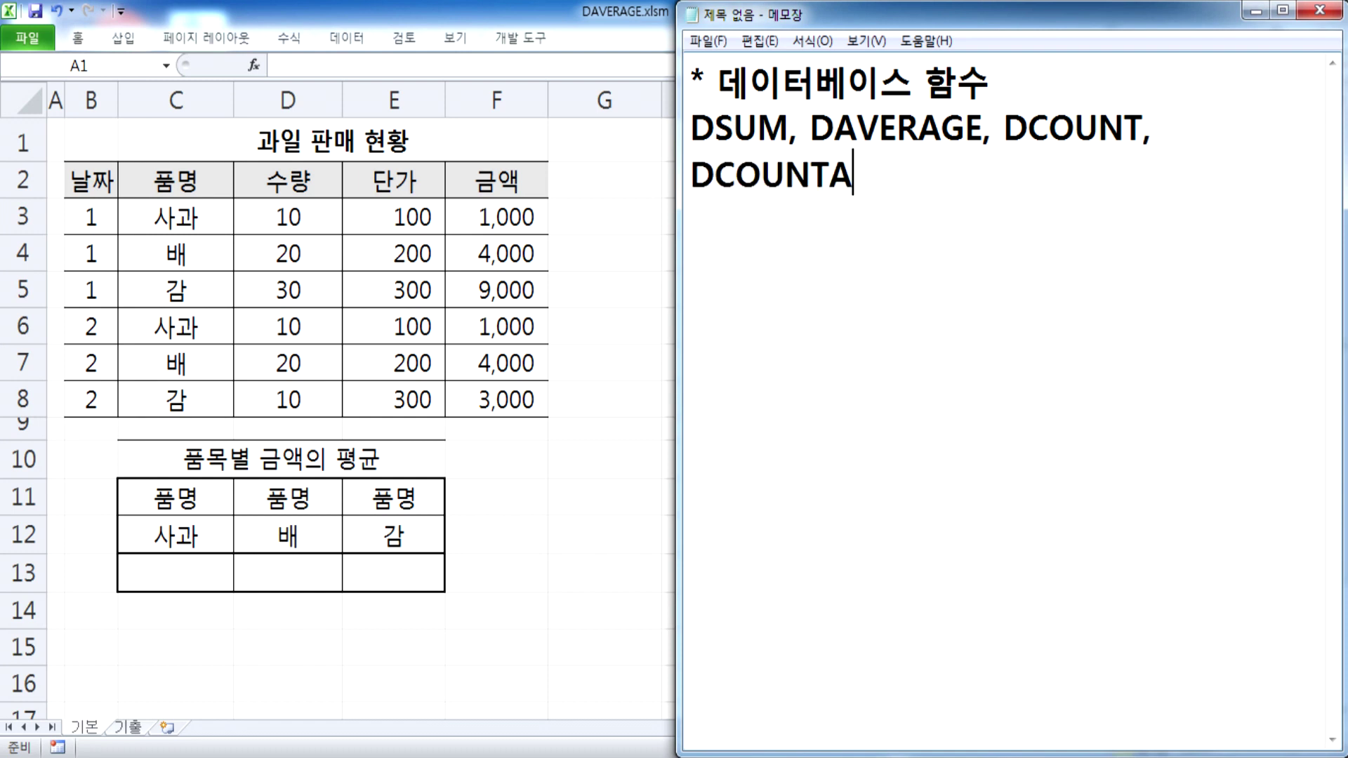
pyautogui.write(', DM')
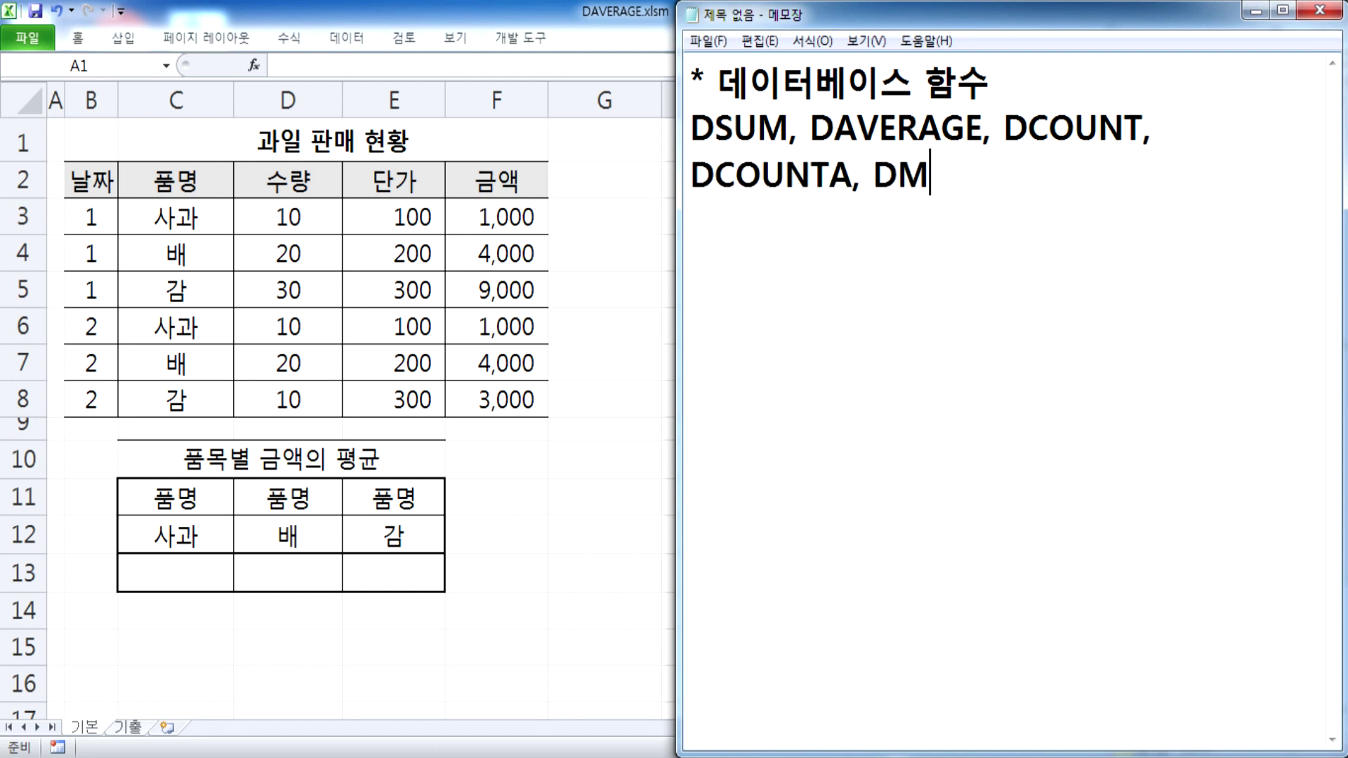
pyautogui.write('AX, DMIN')
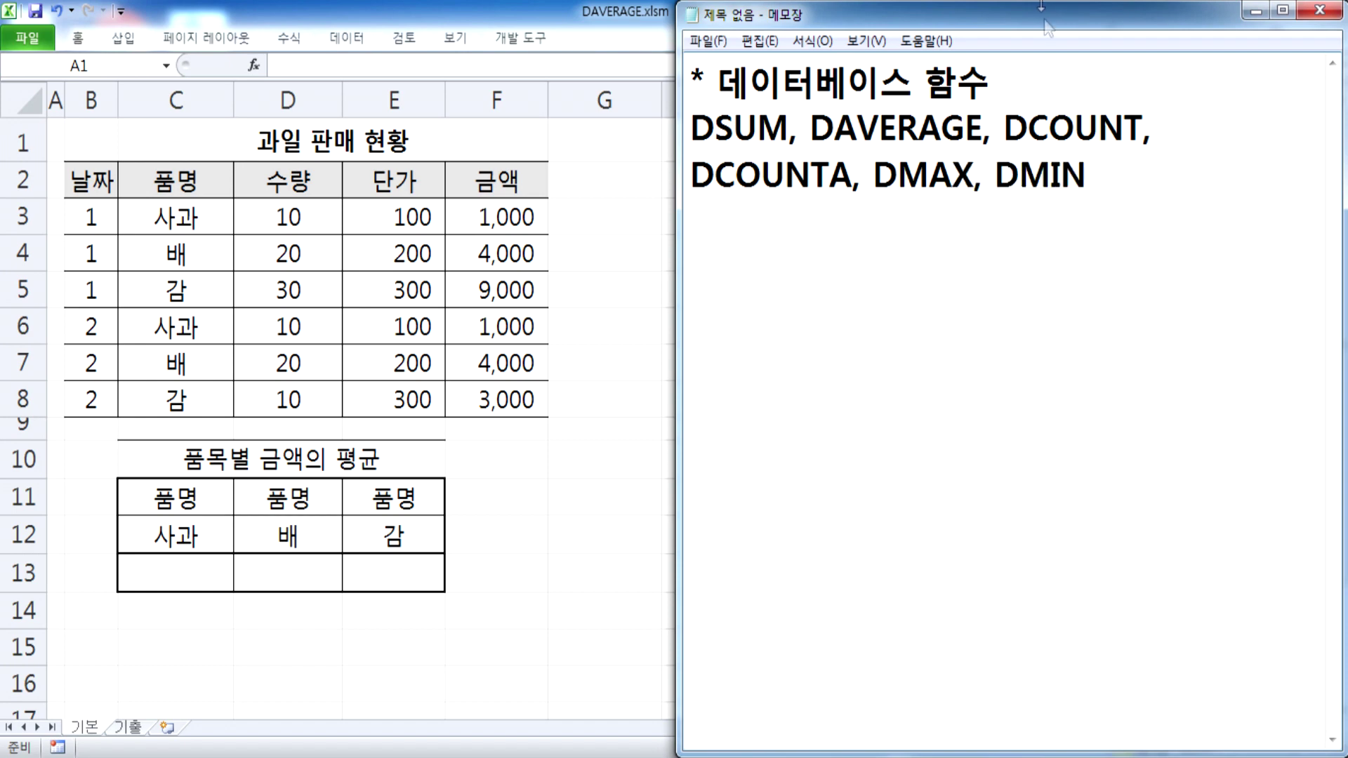
pyautogui.press('super+Down')
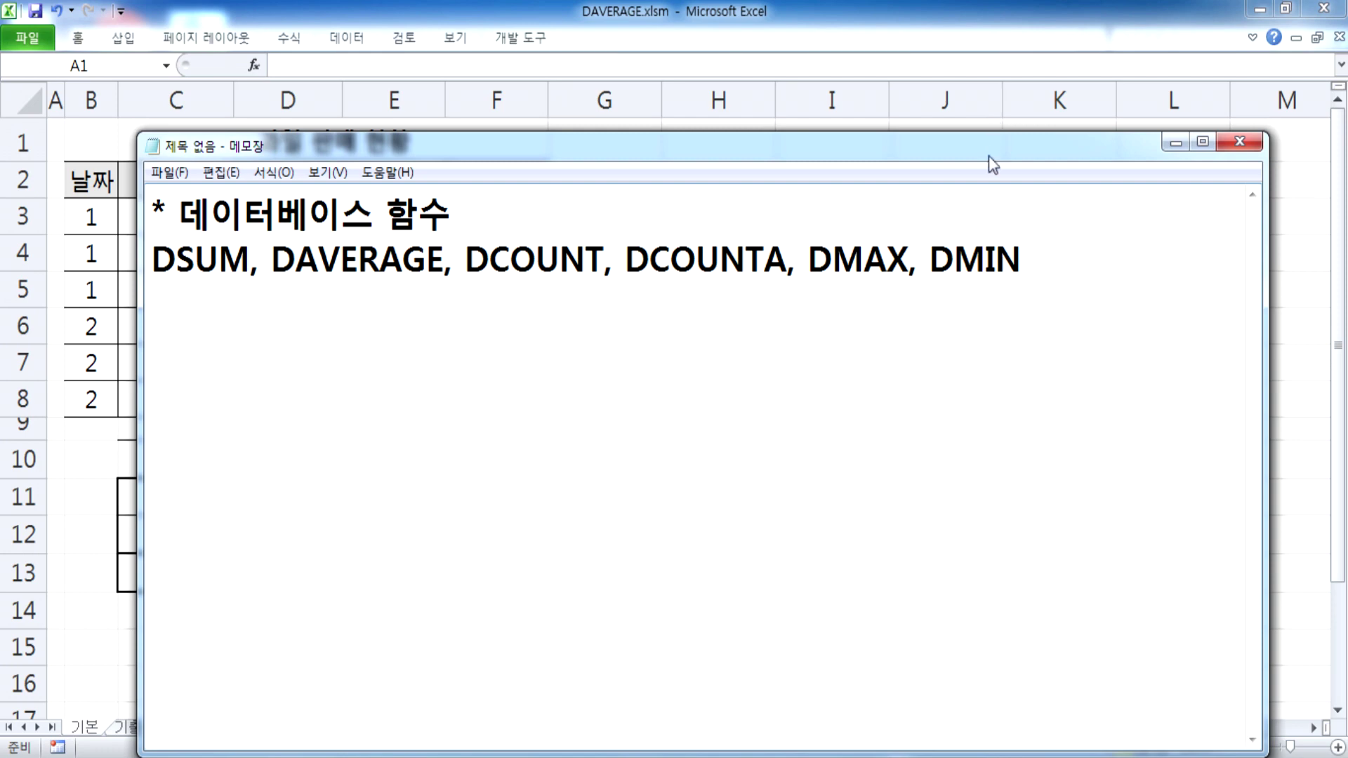
pyautogui.moveTo(988, 156); pyautogui.dragTo(1044, 2)
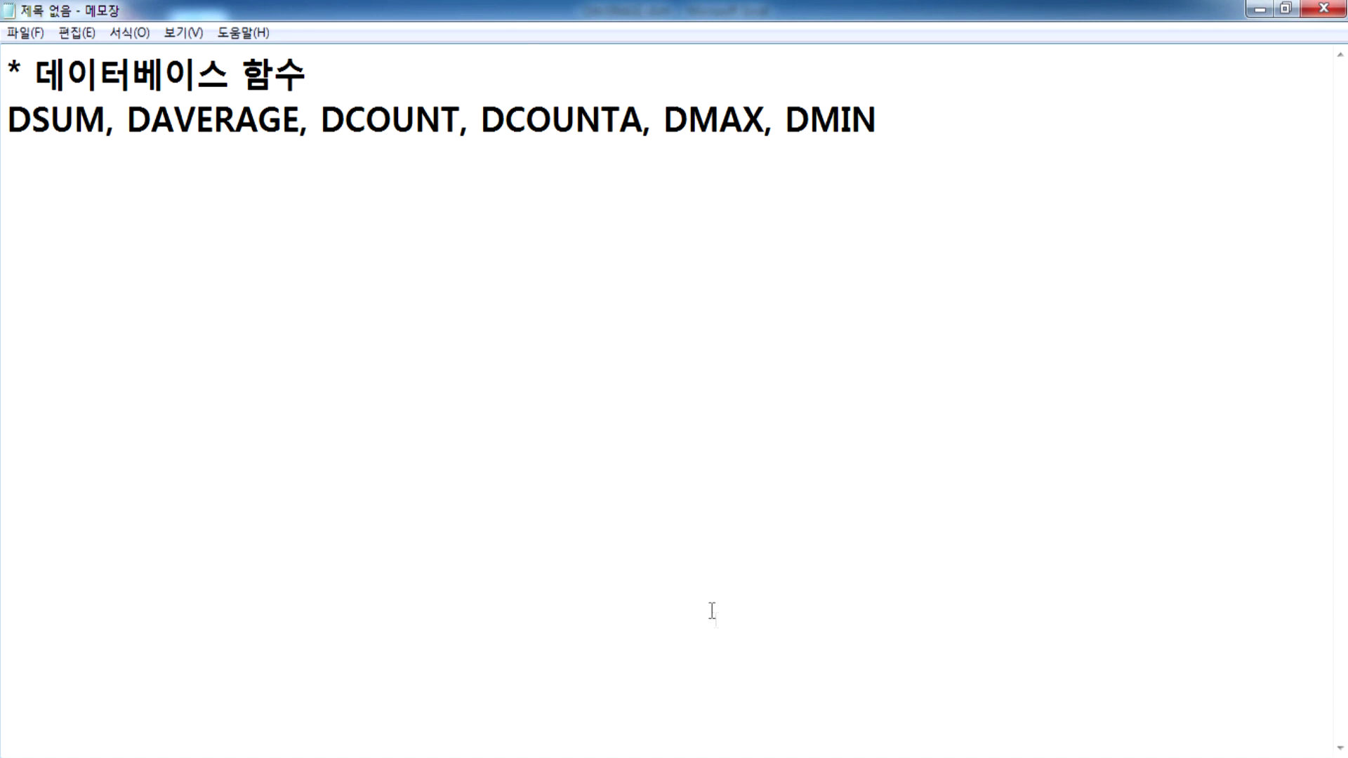
# Switch to the Excel workbook, move the 품목별 금액의 평균 table from C10:E13 to H2:J5, and narrow column G.
pyautogui.hotkey('alt', 'Tab')
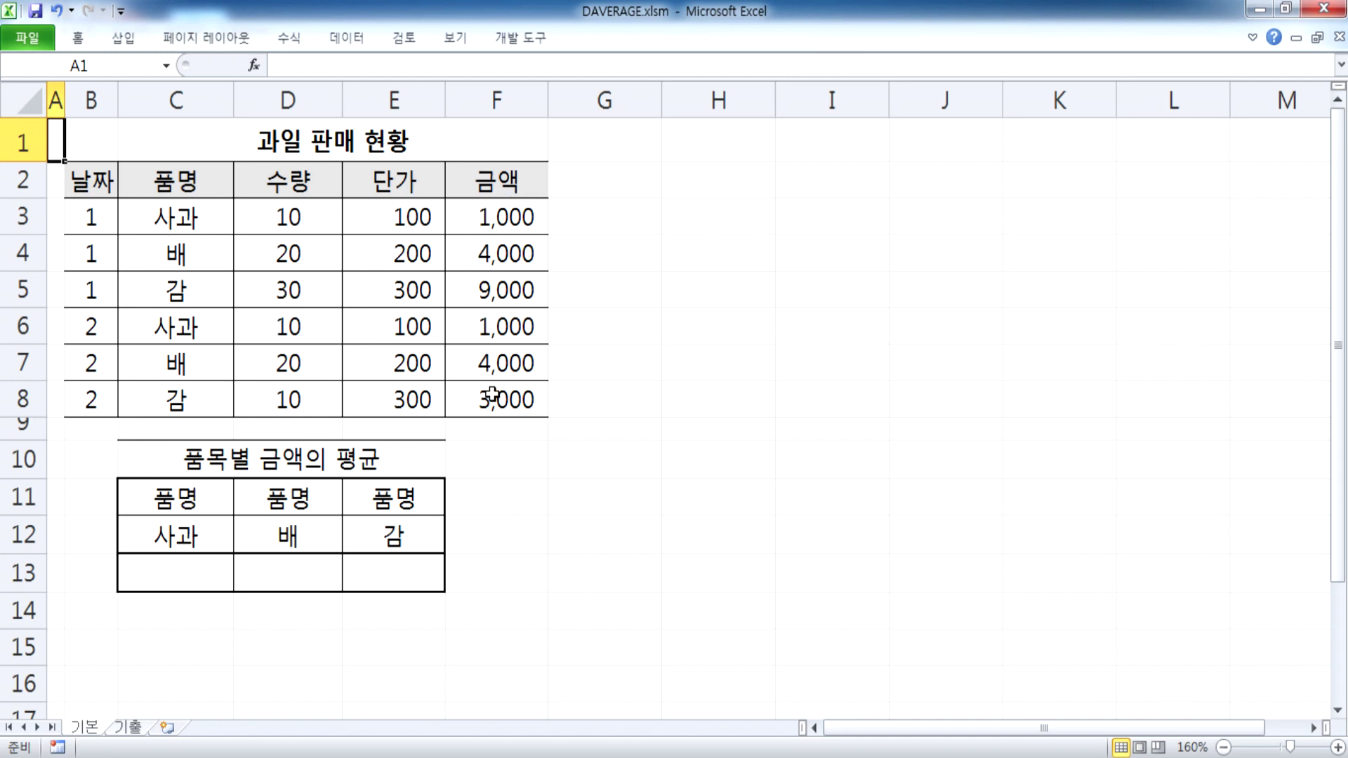
pyautogui.moveTo(151, 467); pyautogui.dragTo(415, 569)
pyautogui.moveTo(411, 460); pyautogui.dragTo(928, 195)
pyautogui.moveTo(662, 99); pyautogui.dragTo(573, 99)
pyautogui.click(605, 399)
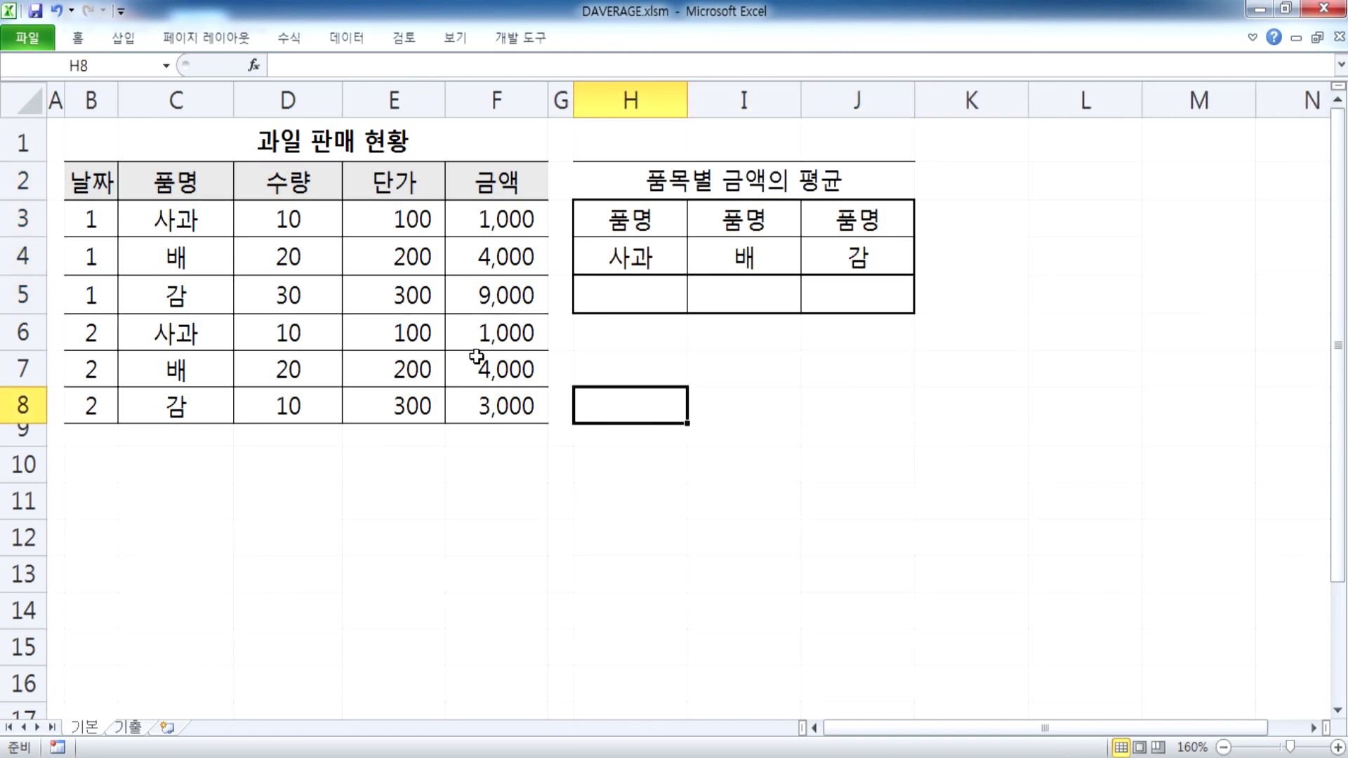
# Examine the sales table B2:F8, its 금액 header and 품명 column, and the criteria pairs H3:H4, I3:I4 and J3:J4.
pyautogui.moveTo(82, 182); pyautogui.dragTo(504, 396)
pyautogui.moveTo(151, 175); pyautogui.dragTo(483, 397)
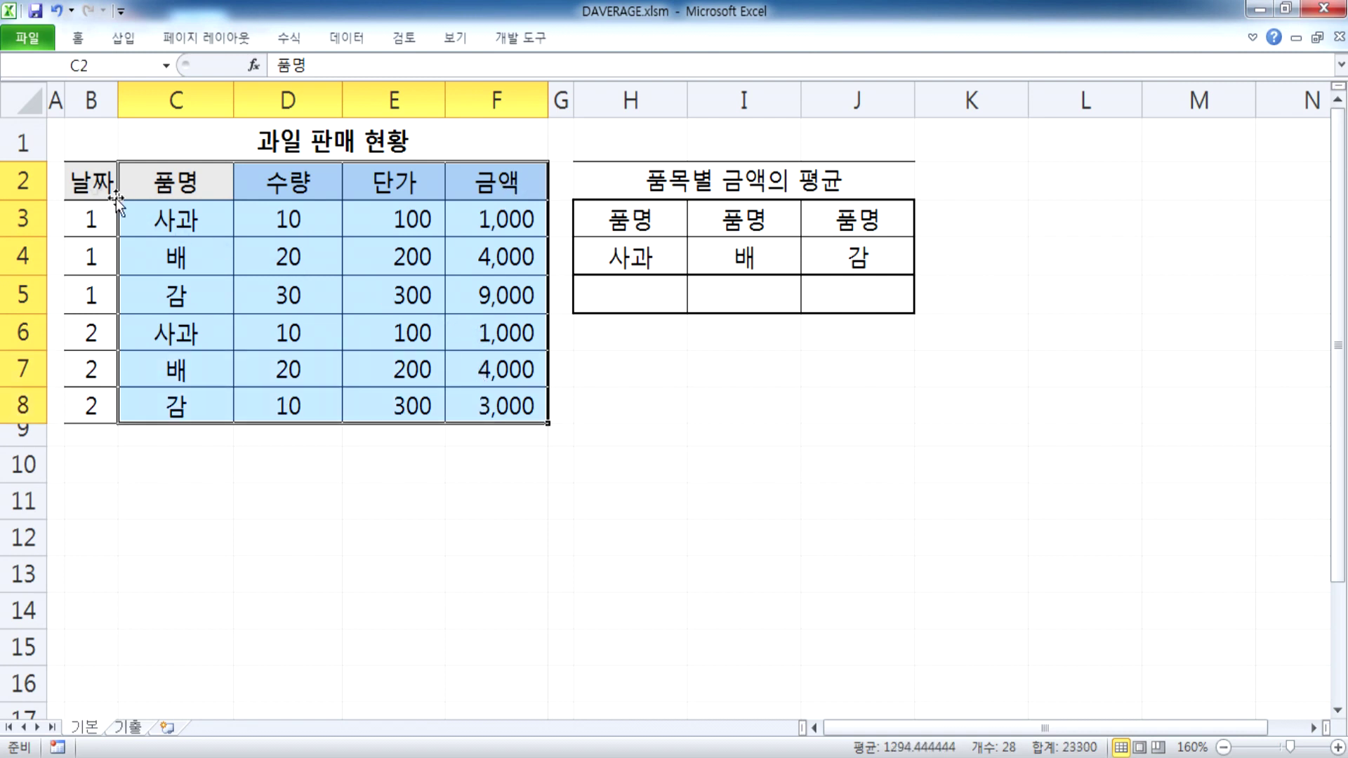
pyautogui.moveTo(65, 181); pyautogui.dragTo(484, 402)
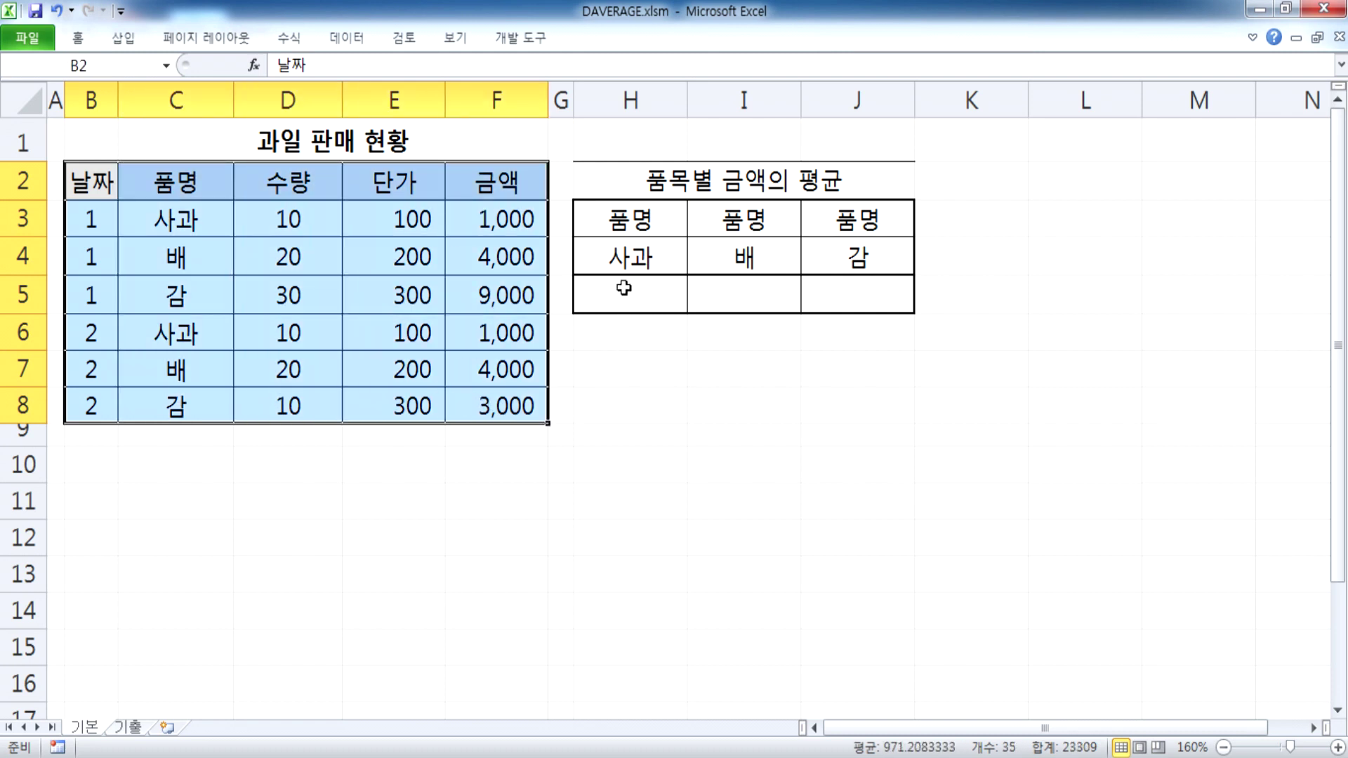
pyautogui.click(486, 182)
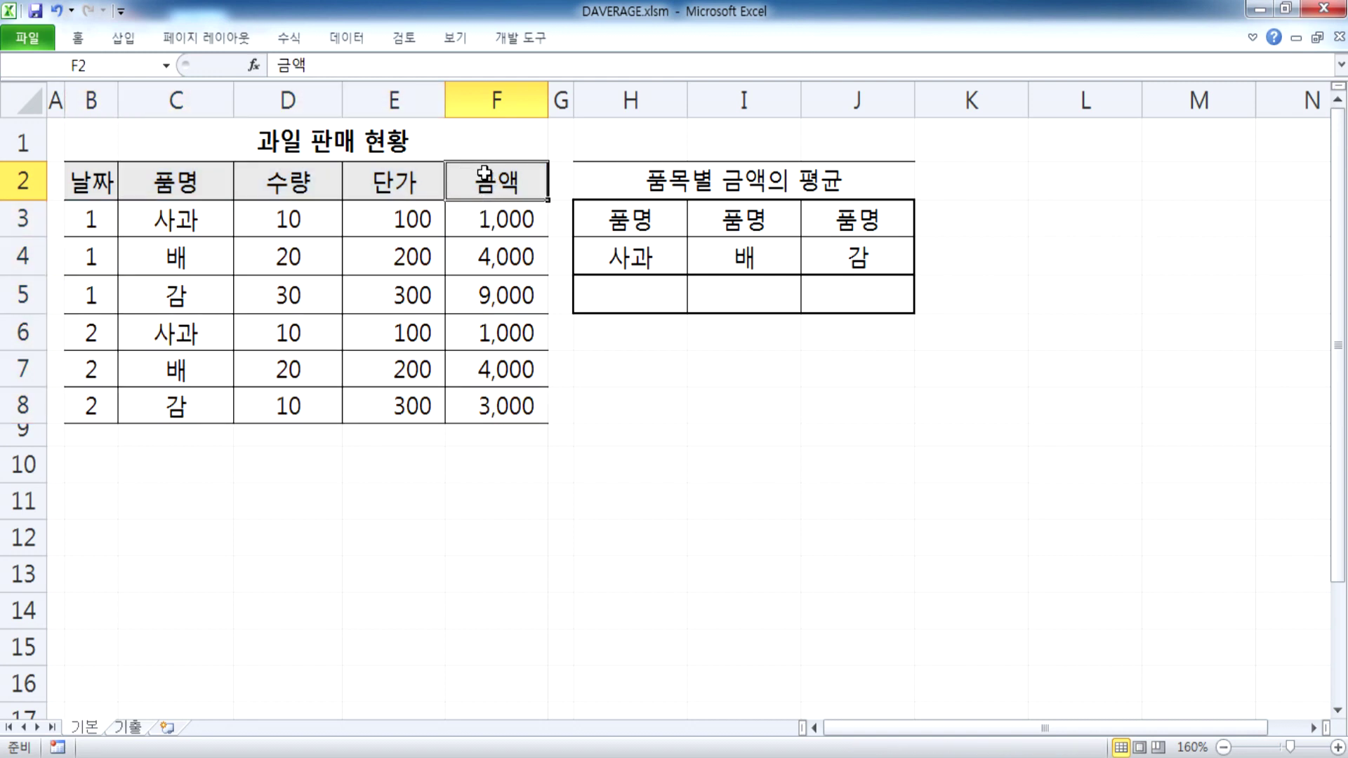
pyautogui.moveTo(176, 181); pyautogui.dragTo(185, 219)
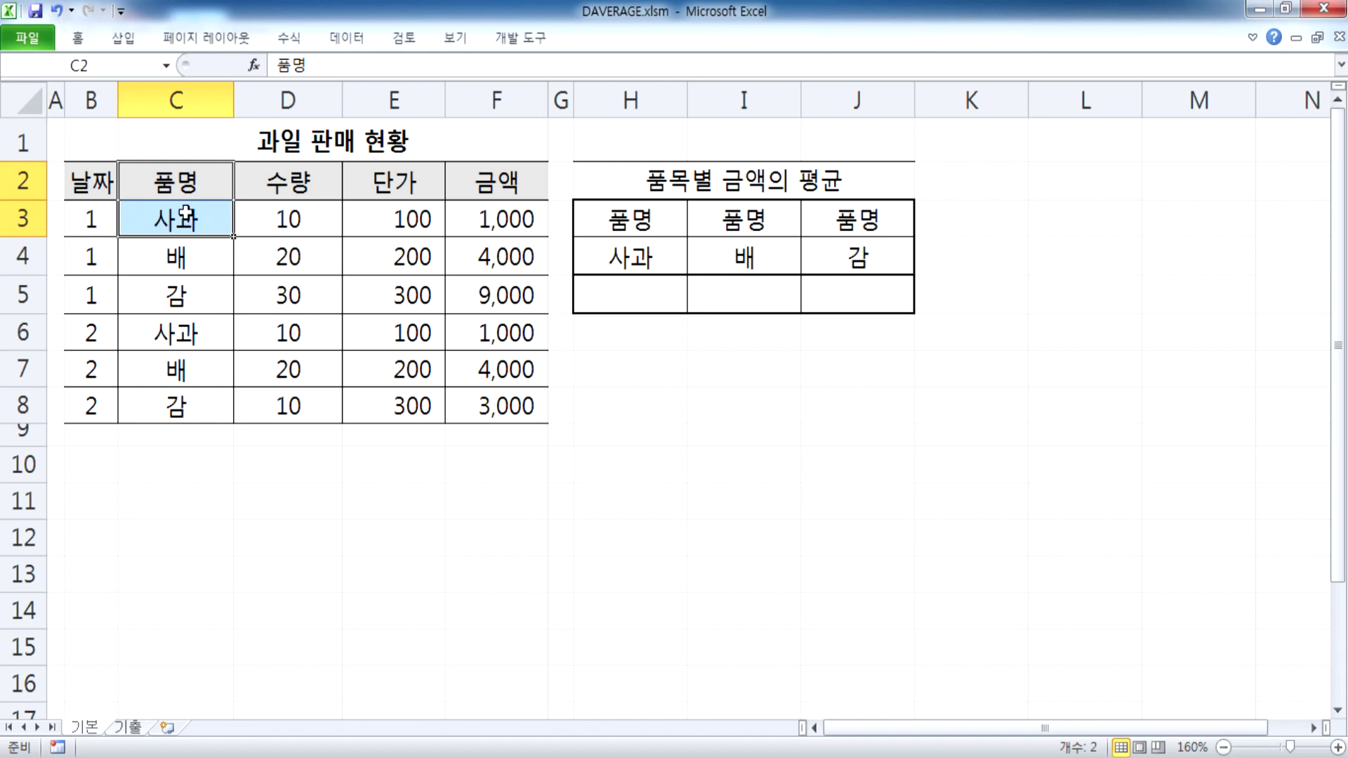
pyautogui.moveTo(202, 181); pyautogui.dragTo(193, 218)
pyautogui.click(190, 219)
pyautogui.click(185, 255)
pyautogui.click(182, 293)
pyautogui.click(176, 181)
pyautogui.click(176, 272)
pyautogui.click(177, 189)
pyautogui.moveTo(728, 224); pyautogui.dragTo(730, 257)
pyautogui.moveTo(635, 226); pyautogui.dragTo(634, 254)
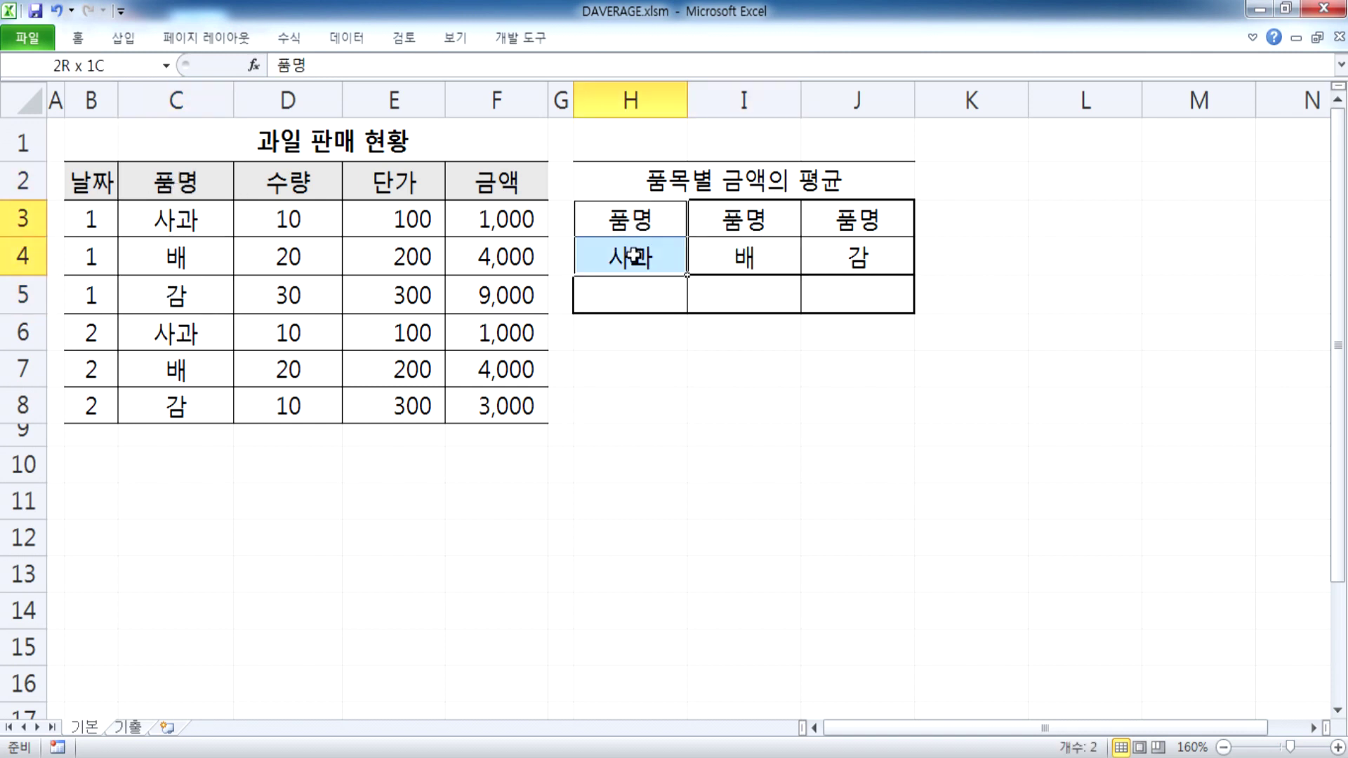
pyautogui.moveTo(879, 222); pyautogui.dragTo(857, 261)
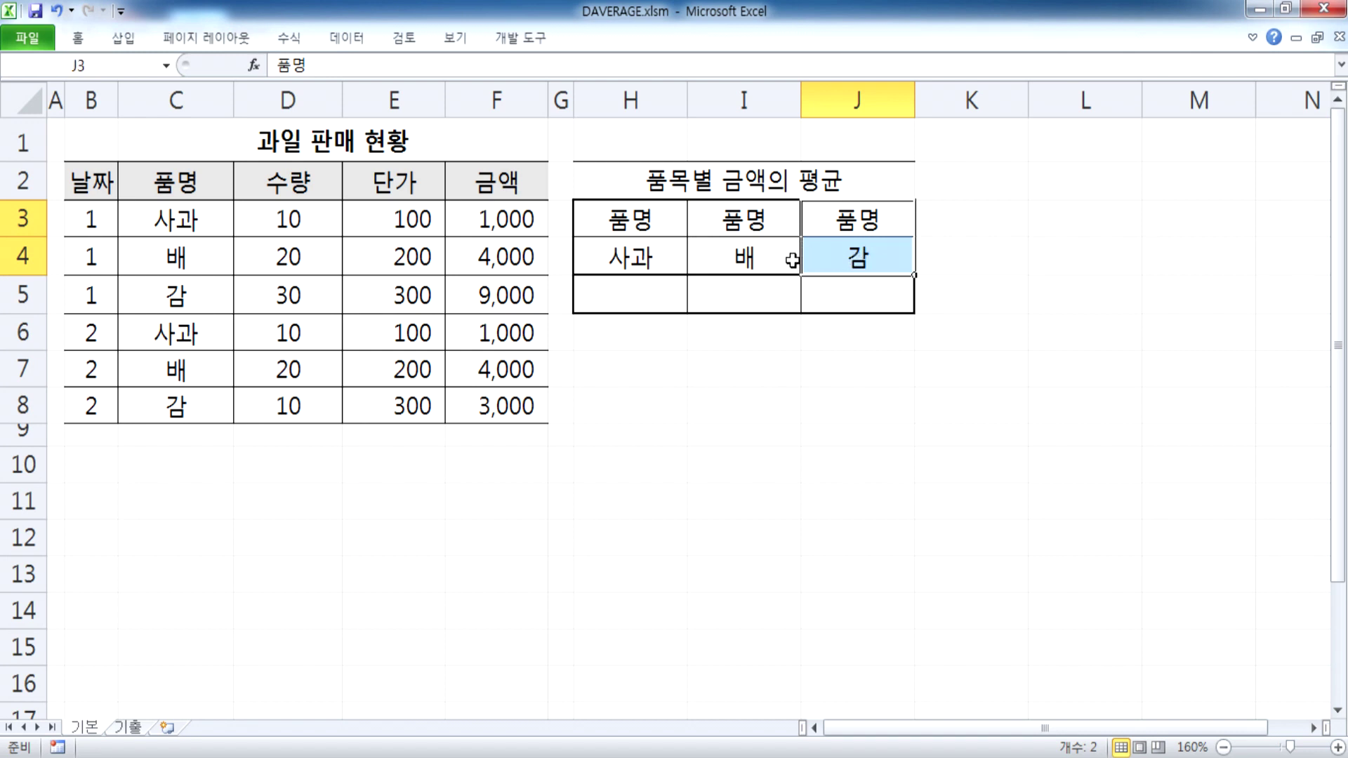
# Start a DAVERAGE formula in H5 with the sales table B2:F8 as its database argument.
pyautogui.click(604, 300)
pyautogui.write('=')
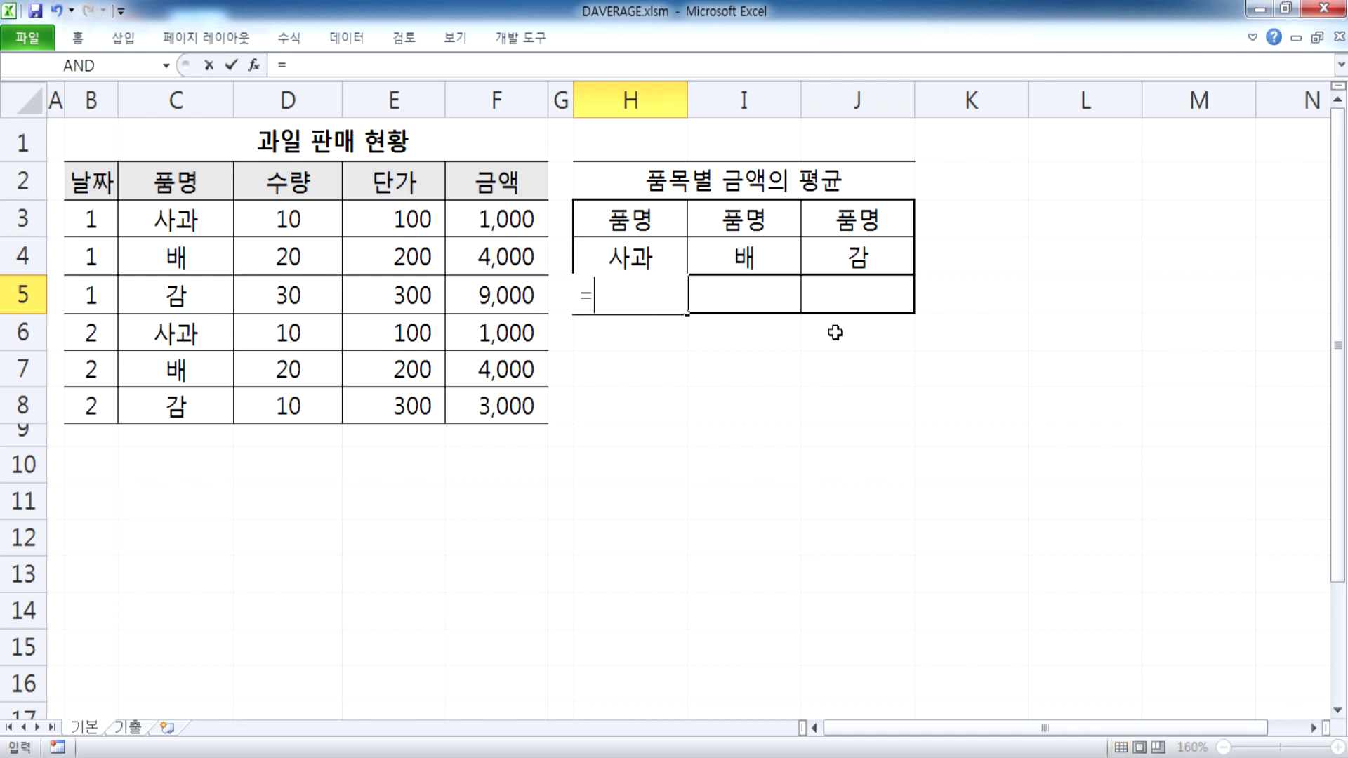
pyautogui.write('ㅇ')
pyautogui.press('BackSpace')
pyautogui.write('DAVE')
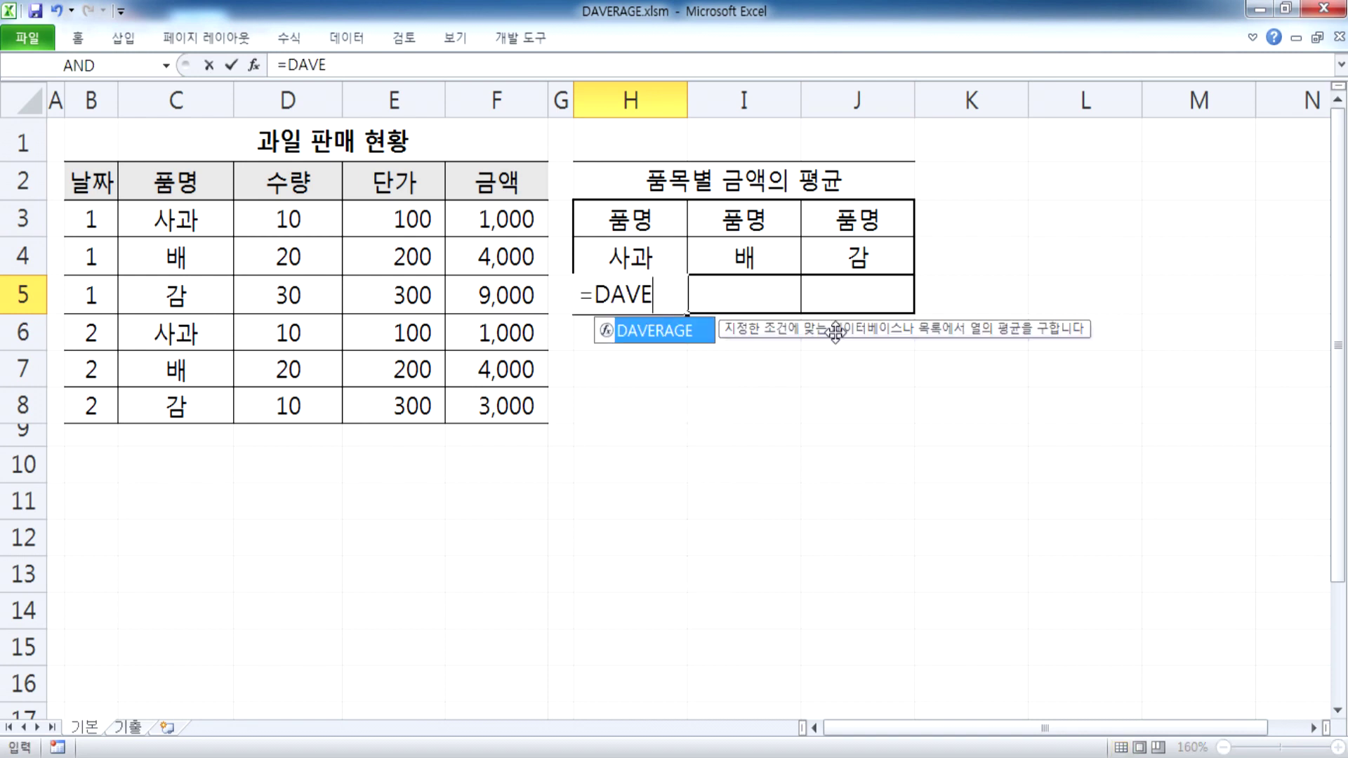
pyautogui.press('Tab')
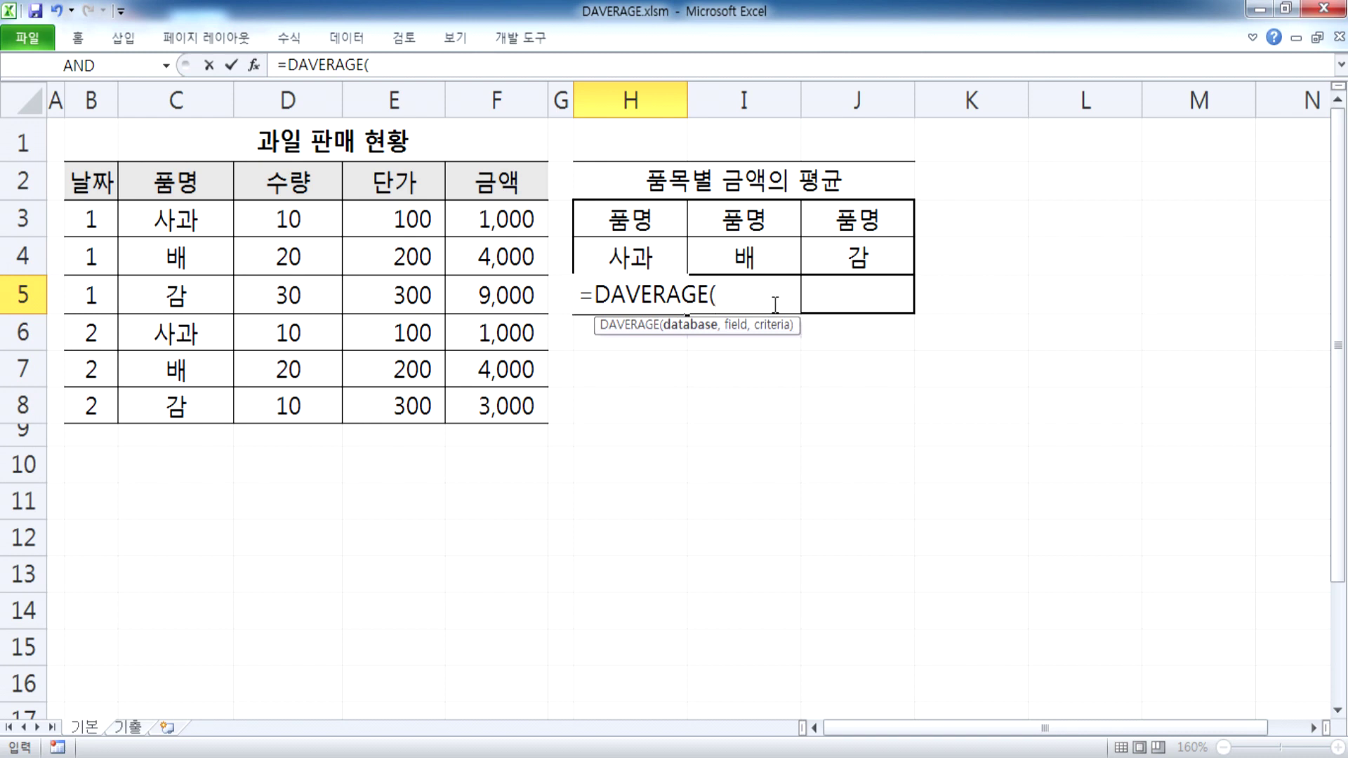
pyautogui.moveTo(84, 181); pyautogui.dragTo(511, 397)
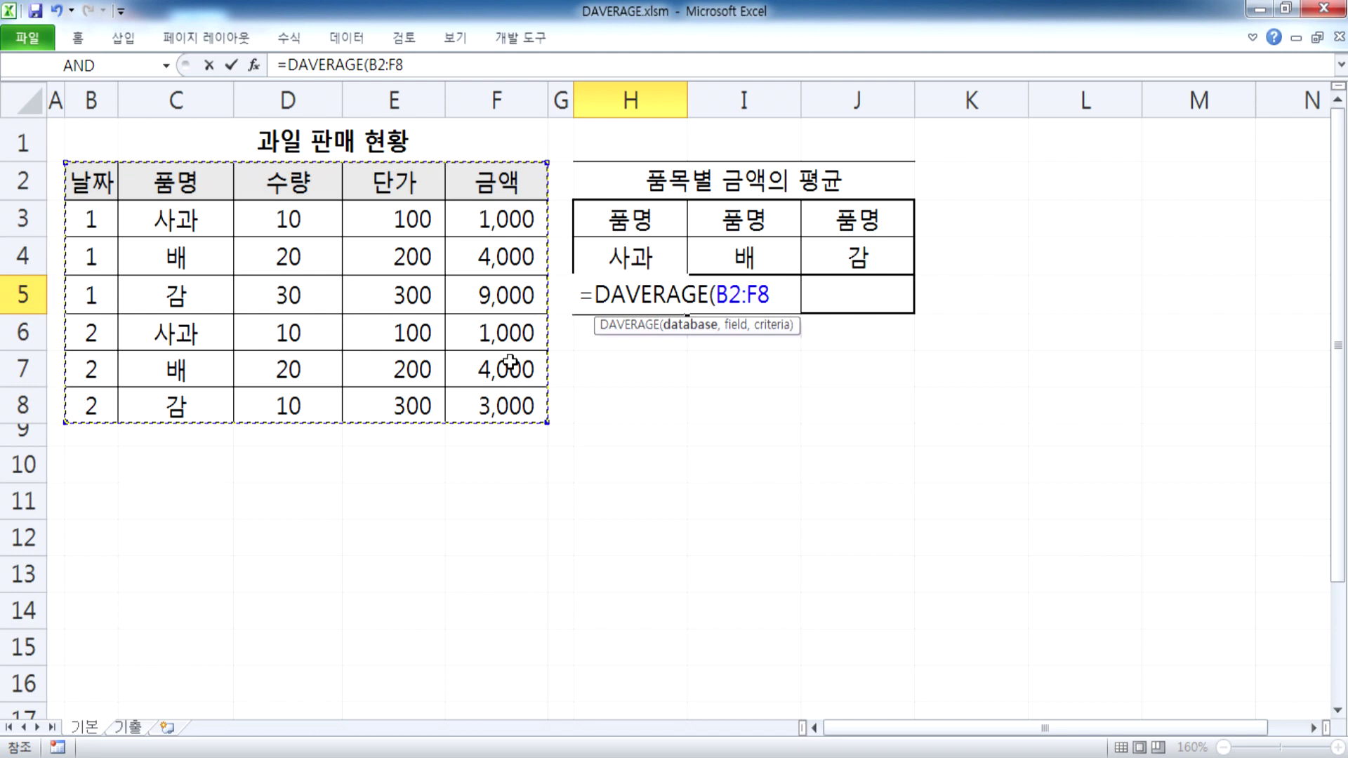
pyautogui.write(',')
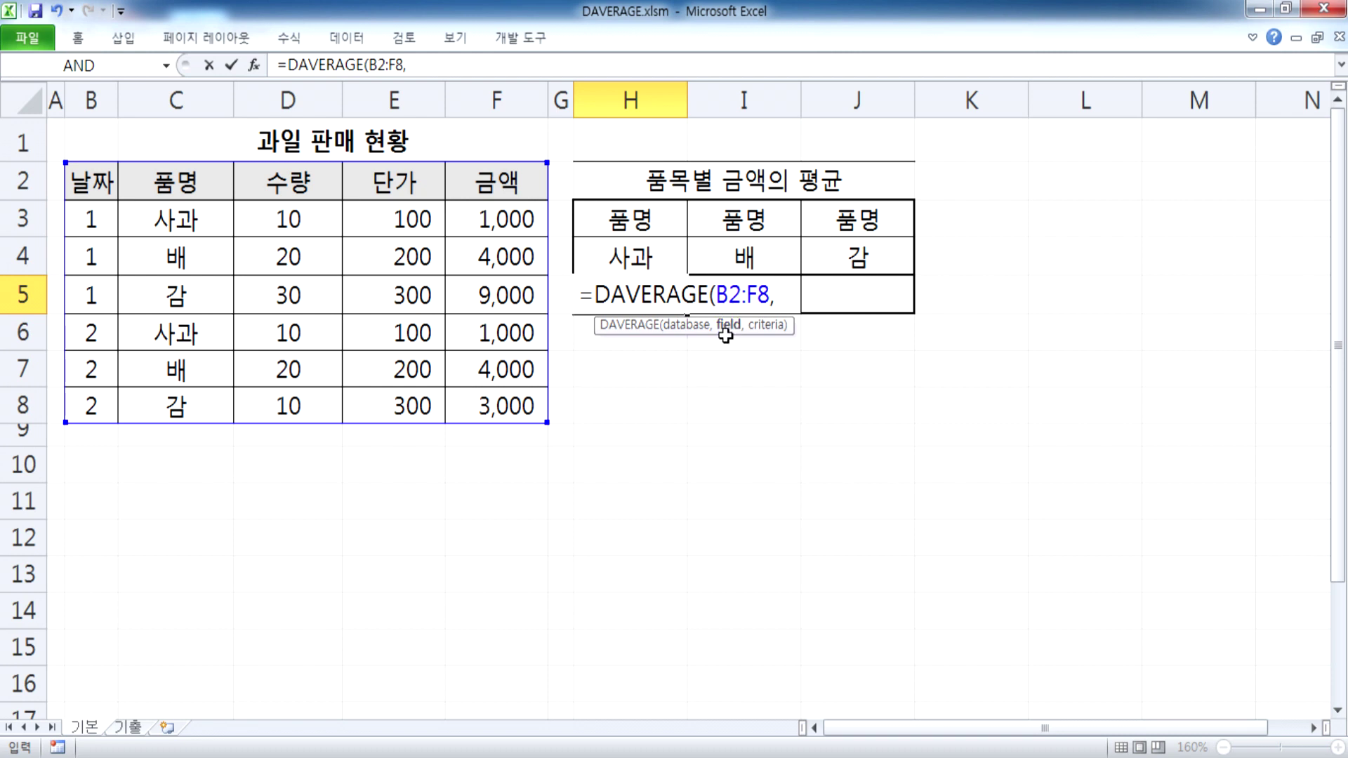
# Complete the H5 formula with the 금액 header F2 as field and H3:H4 as criteria.
pyautogui.click(485, 184)
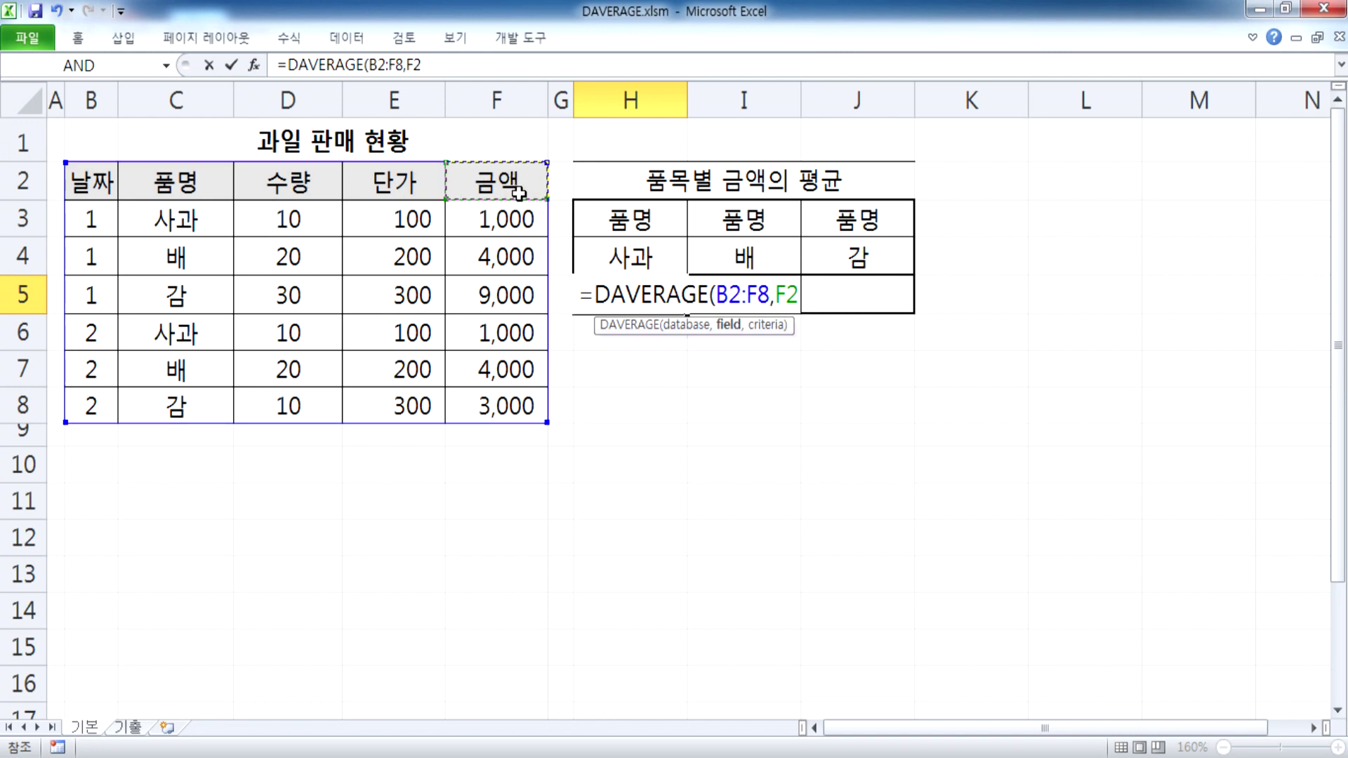
pyautogui.click(372, 181)
pyautogui.click(482, 181)
pyautogui.write(',')
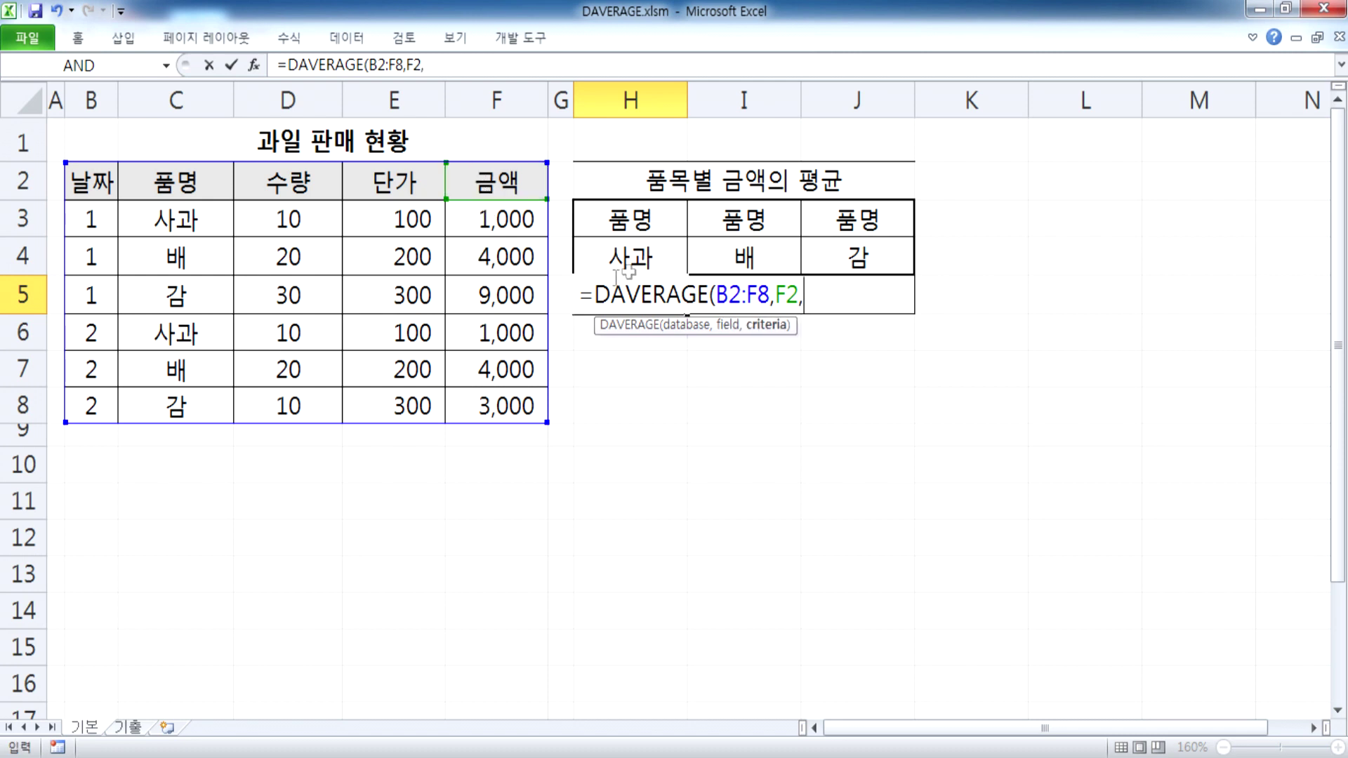
pyautogui.moveTo(635, 212); pyautogui.dragTo(635, 248)
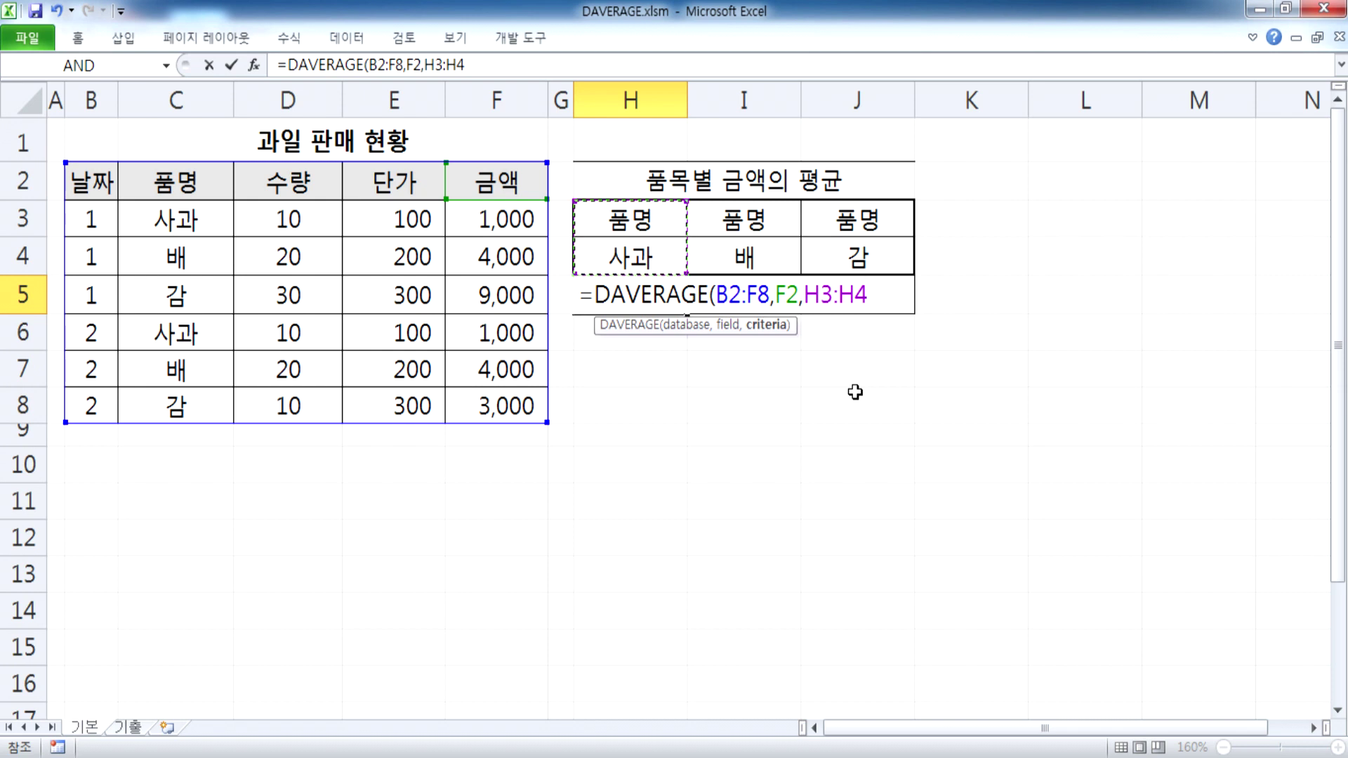
pyautogui.write(')')
pyautogui.press('Return')
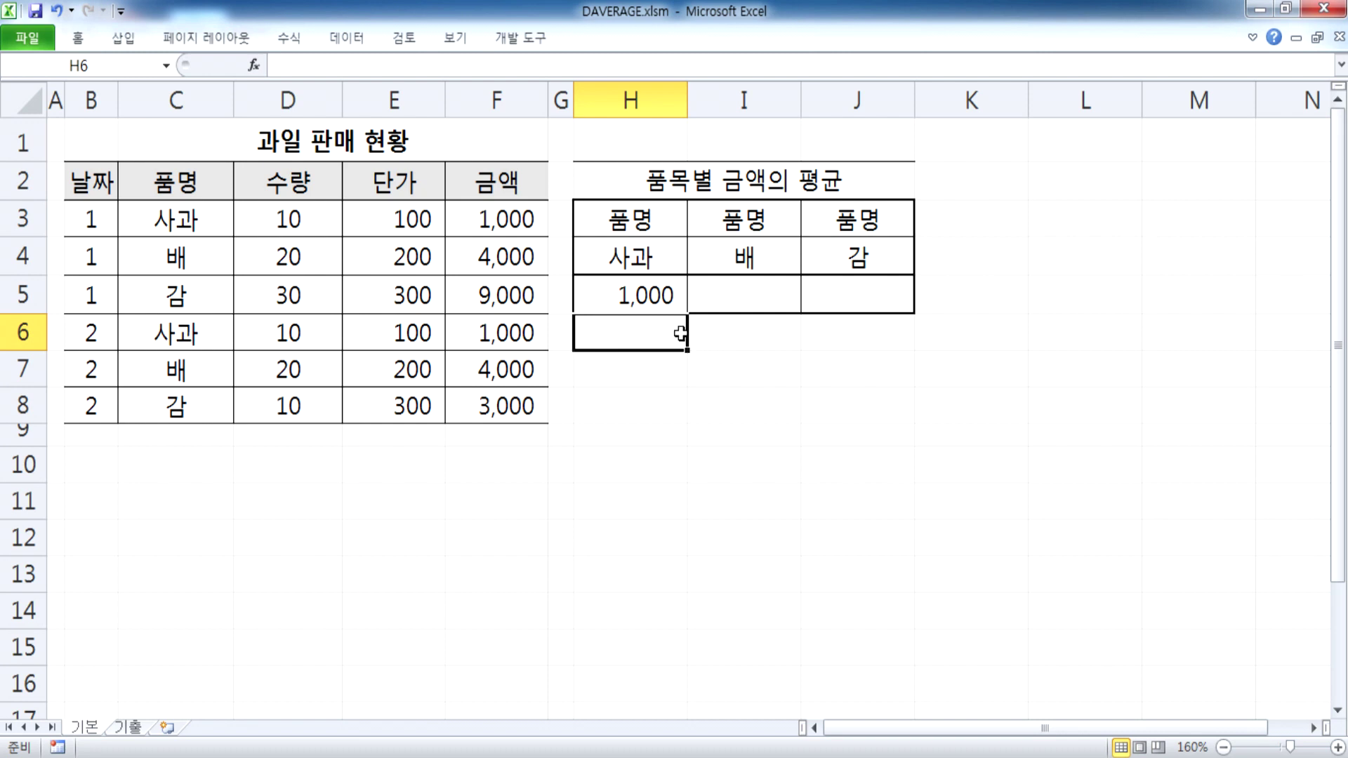
# Make the database range B2:F8 and the field reference F2 absolute in the H5 DAVERAGE formula, keeping criteria H3:H4 relative.
pyautogui.click(637, 295)
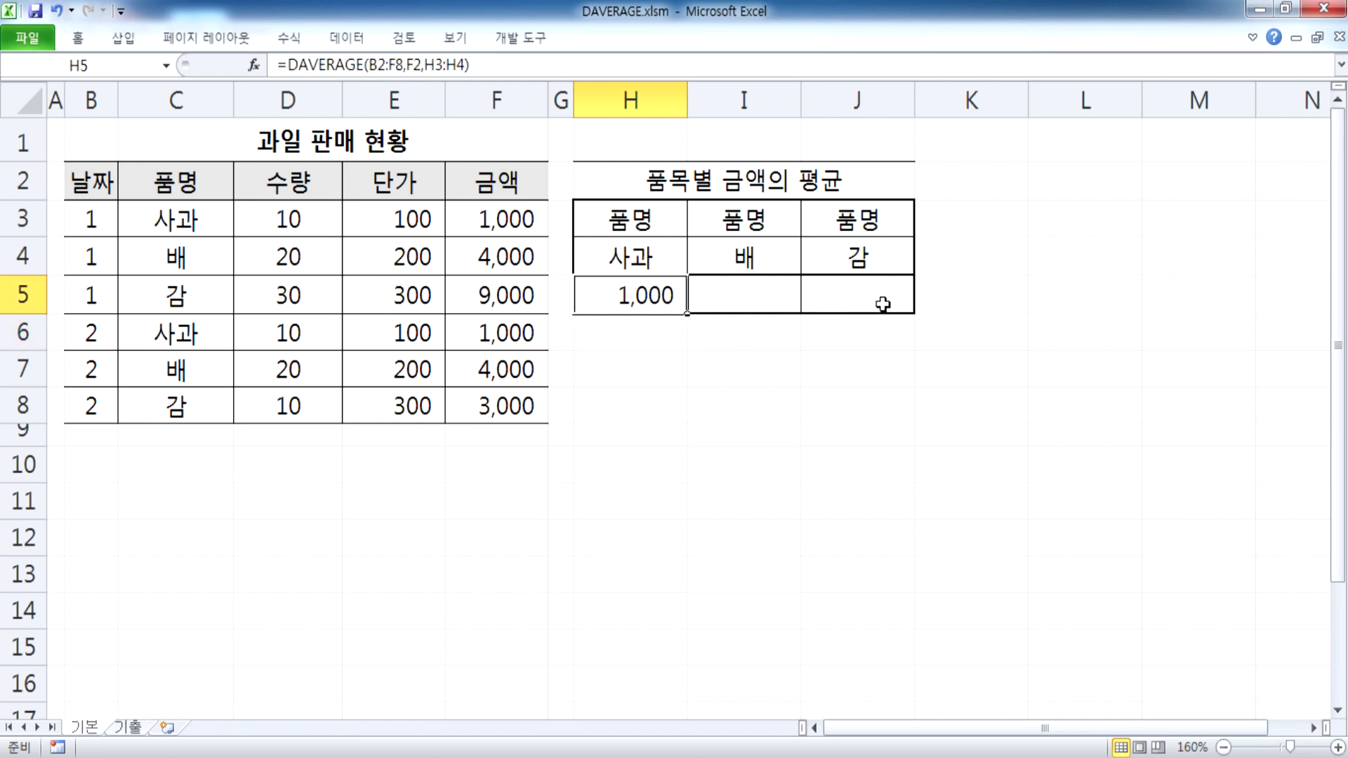
pyautogui.doubleClick(653, 292)
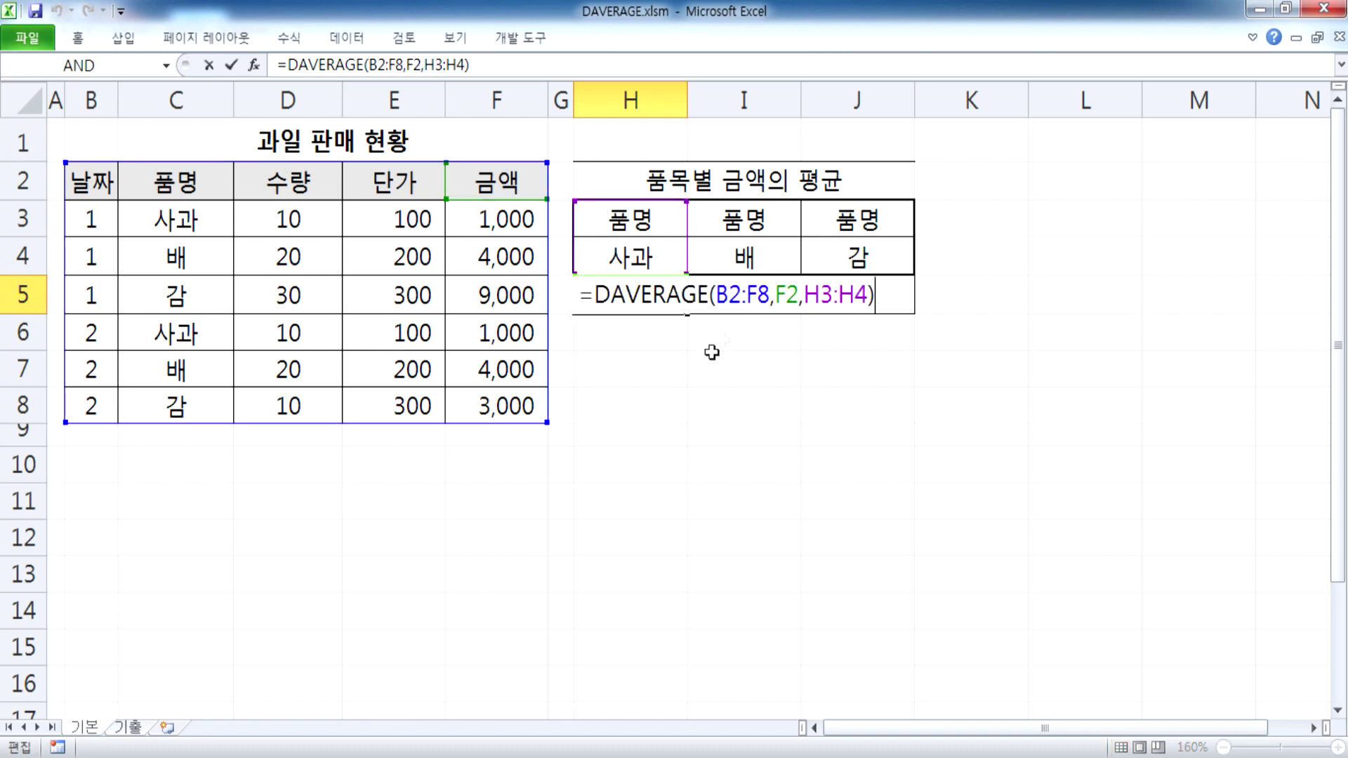
pyautogui.moveTo(701, 220); pyautogui.dragTo(744, 258)
pyautogui.moveTo(842, 224); pyautogui.dragTo(860, 260)
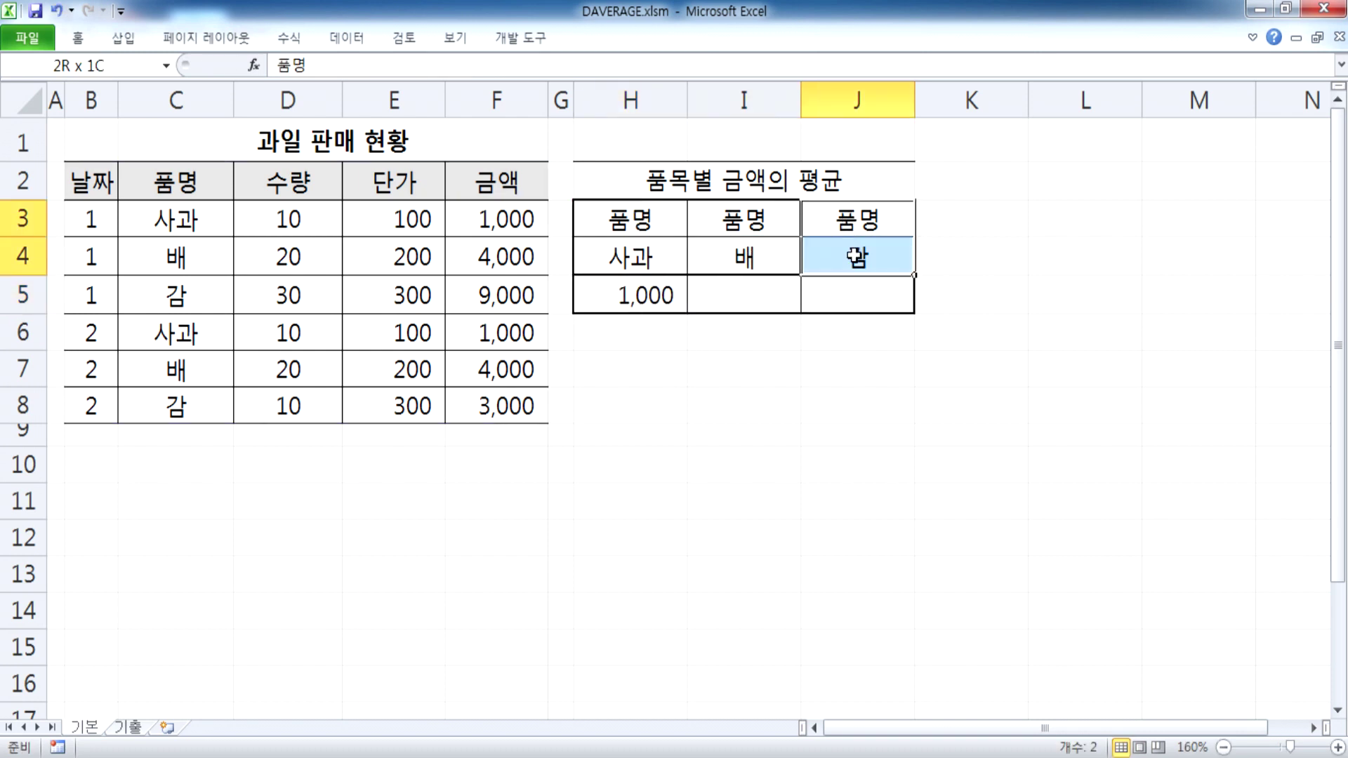
pyautogui.doubleClick(656, 295)
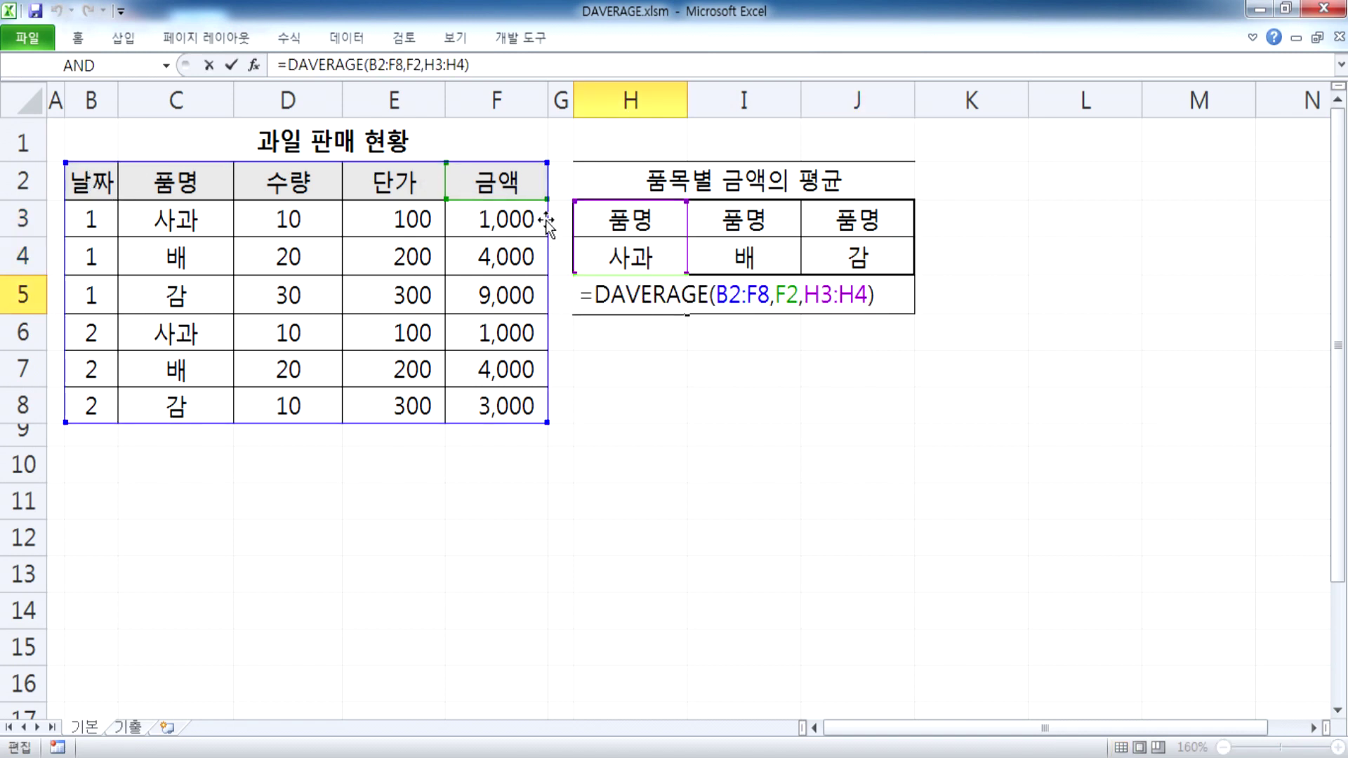
pyautogui.moveTo(732, 294); pyautogui.dragTo(768, 294)
pyautogui.press('F4')
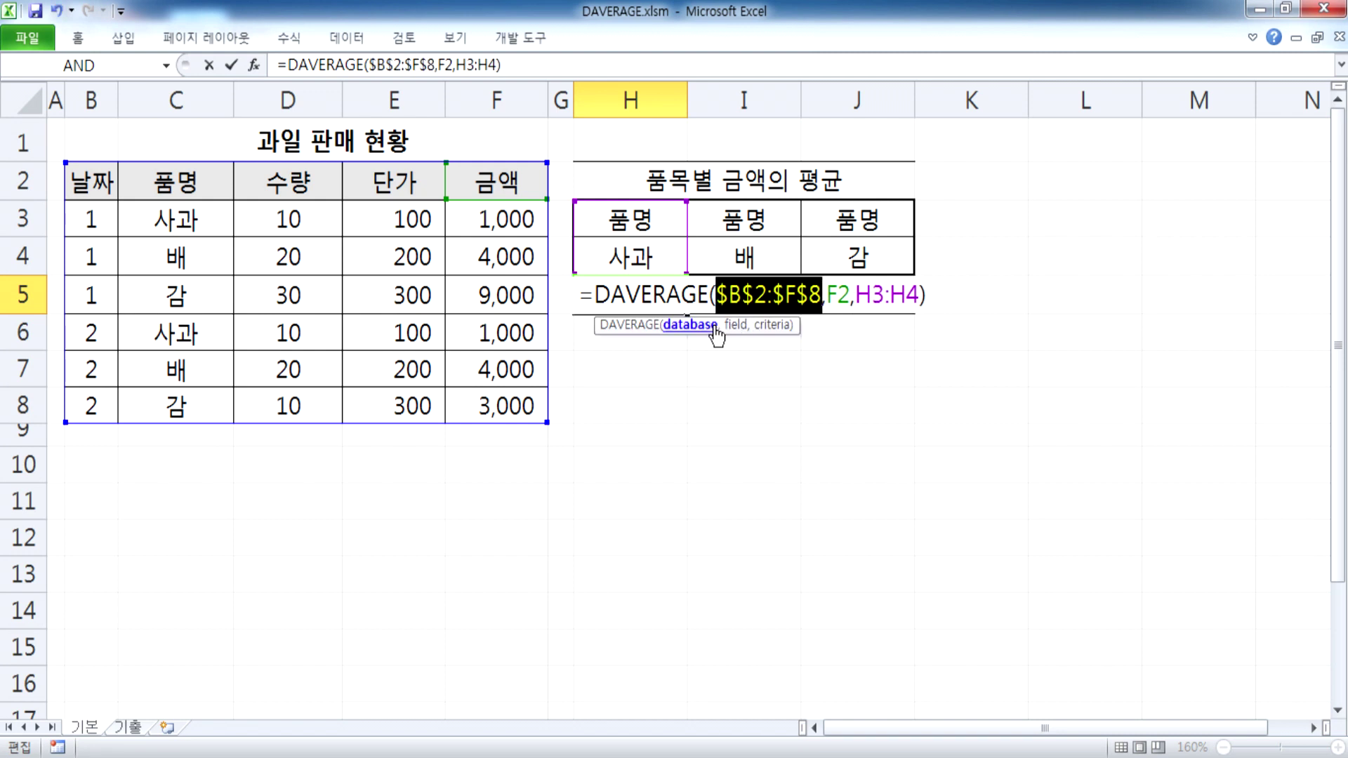
pyautogui.press('Right')
pyautogui.press('Right')
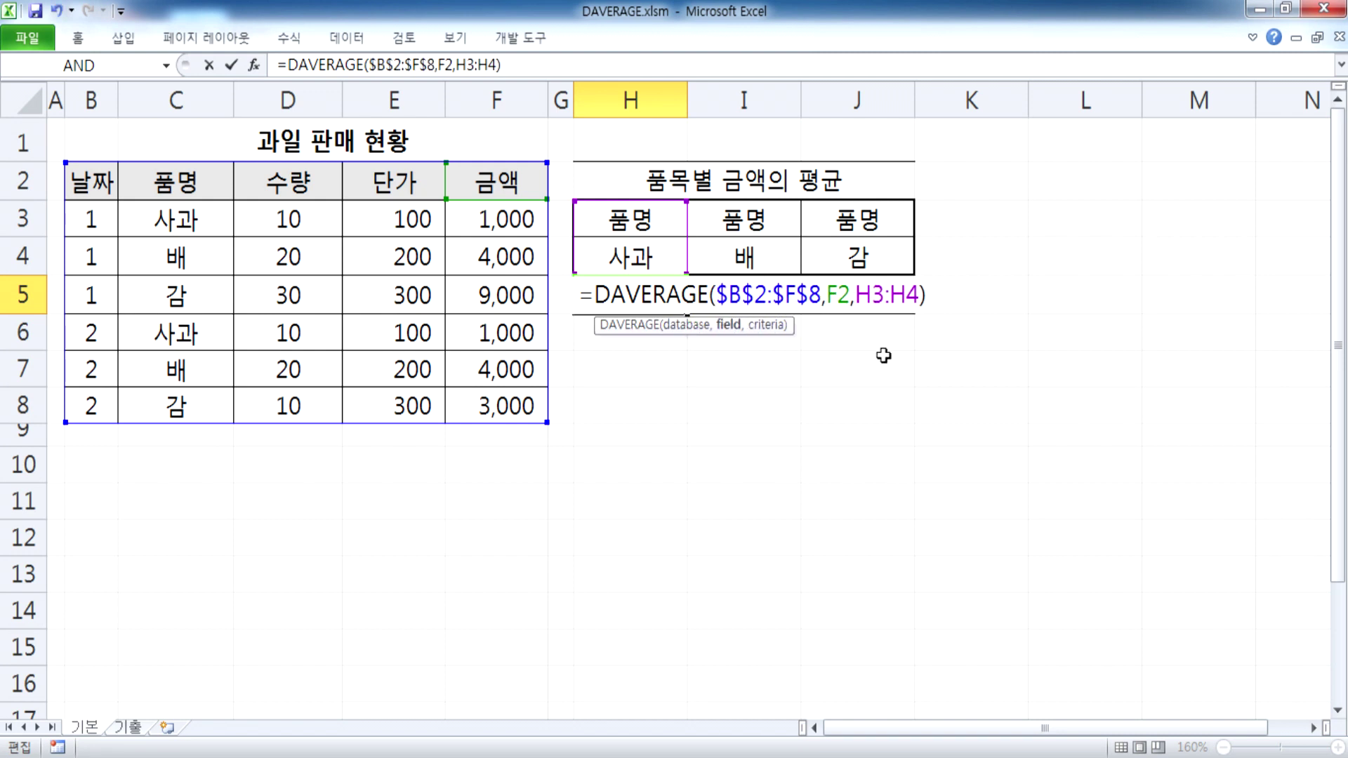
pyautogui.press('F4')
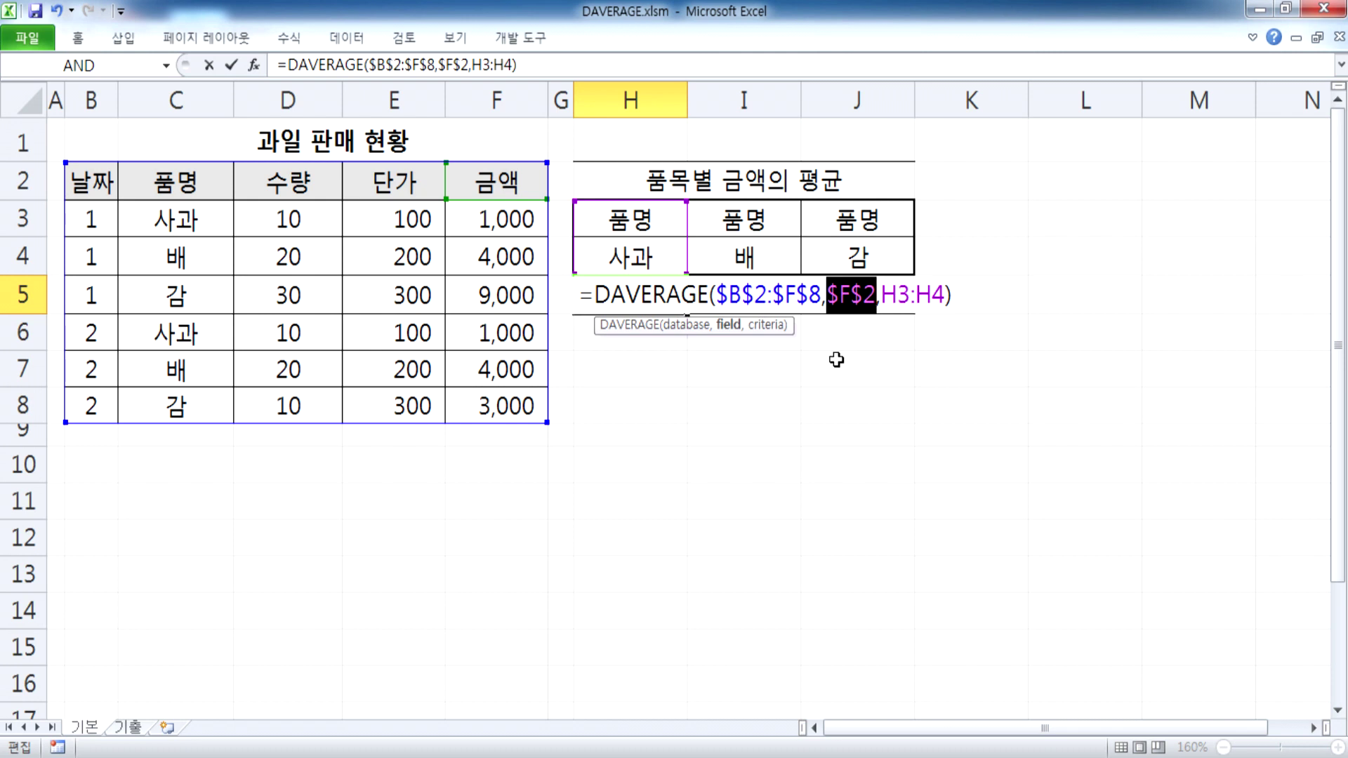
pyautogui.press('Return')
# Fill the H5 formula across I5:J5 without copying its formatting.
pyautogui.click(665, 295)
pyautogui.moveTo(685, 316); pyautogui.dragTo(909, 313)
pyautogui.click(925, 326)
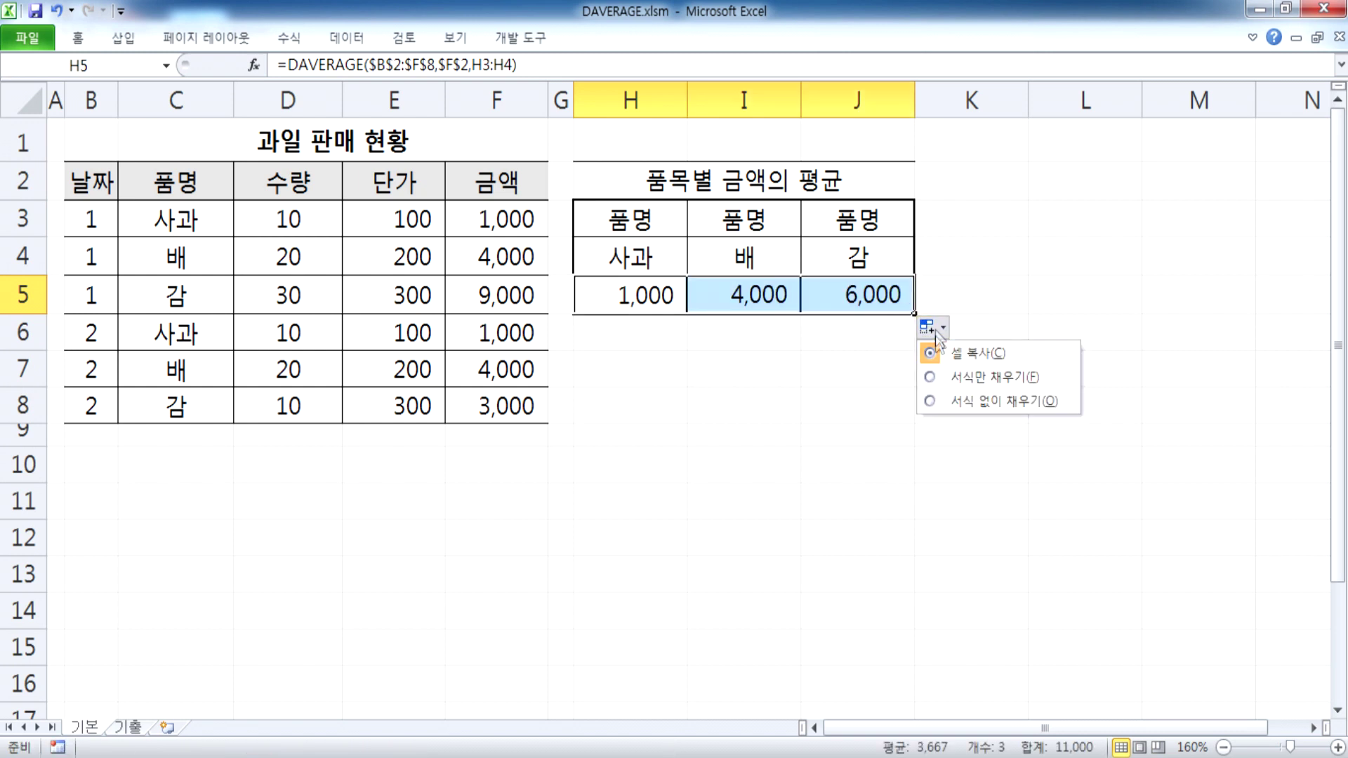
pyautogui.click(972, 400)
pyautogui.click(718, 474)
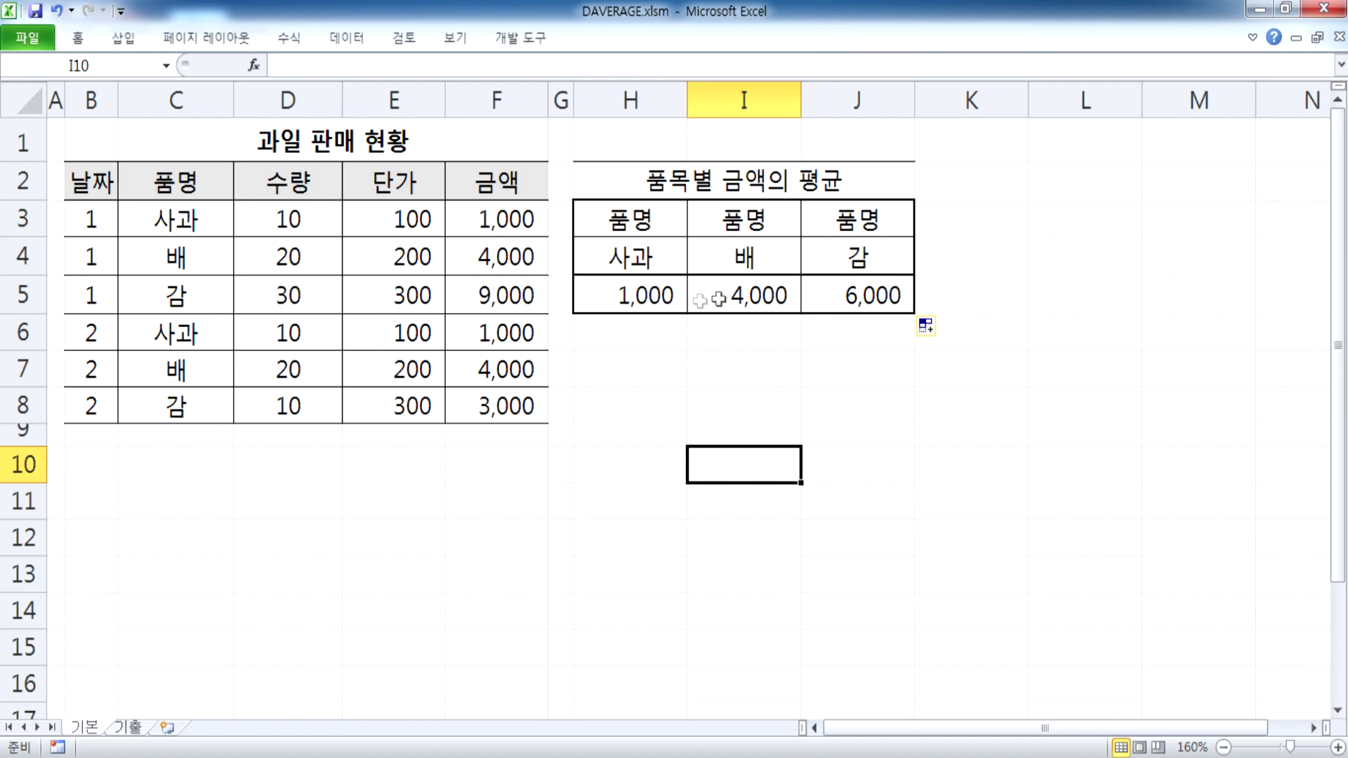
# Examine the copied DAVERAGE formulas in I5 and J5 and their criteria ranges.
pyautogui.doubleClick(748, 295)
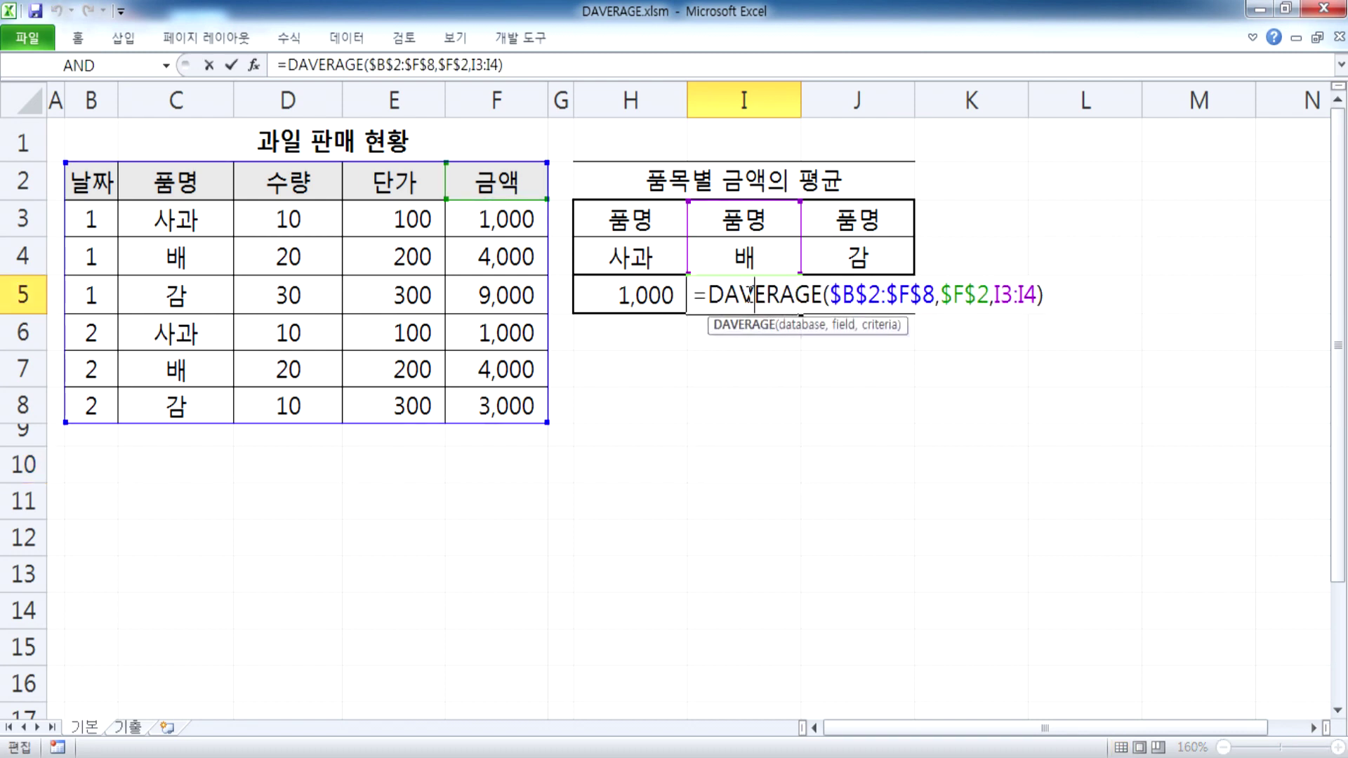
pyautogui.press('Escape')
pyautogui.moveTo(744, 180); pyautogui.dragTo(856, 297)
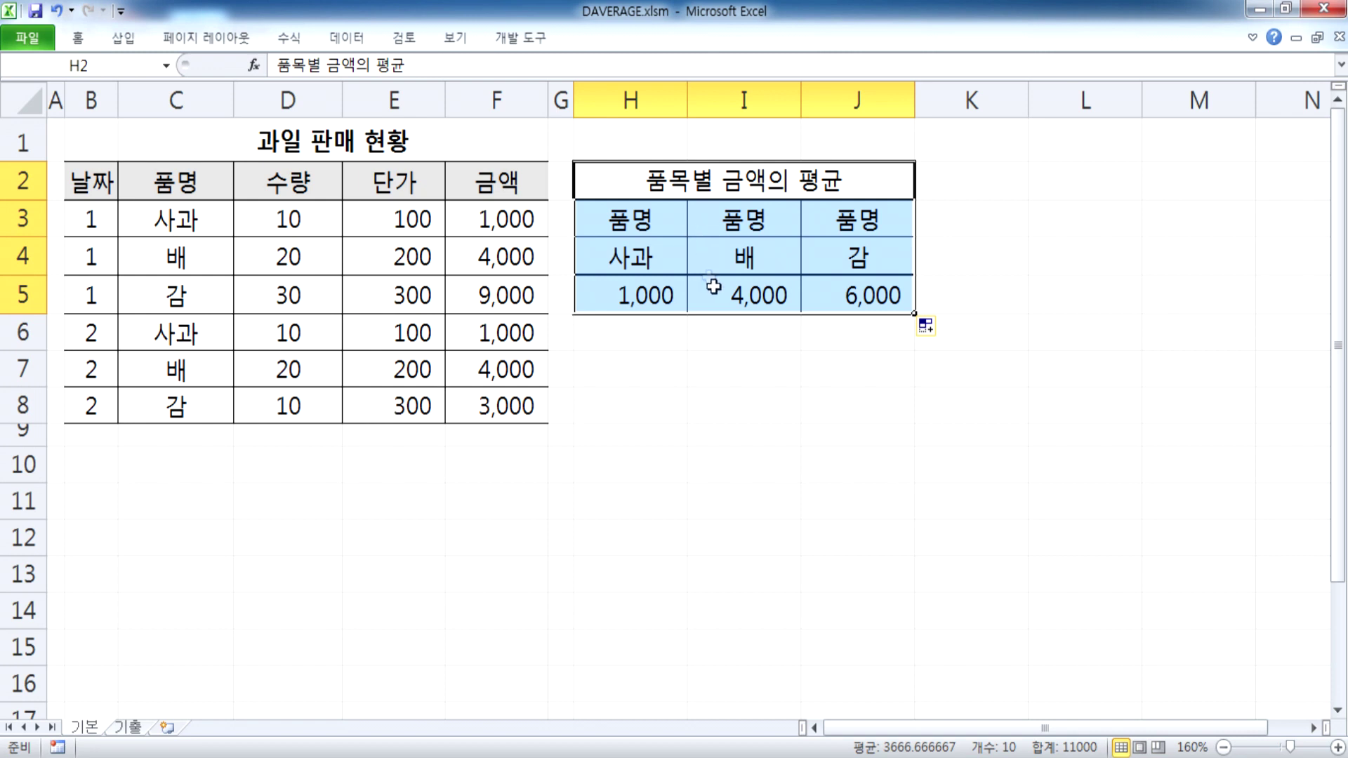
pyautogui.click(744, 300)
pyautogui.click(888, 298)
pyautogui.press('F2')
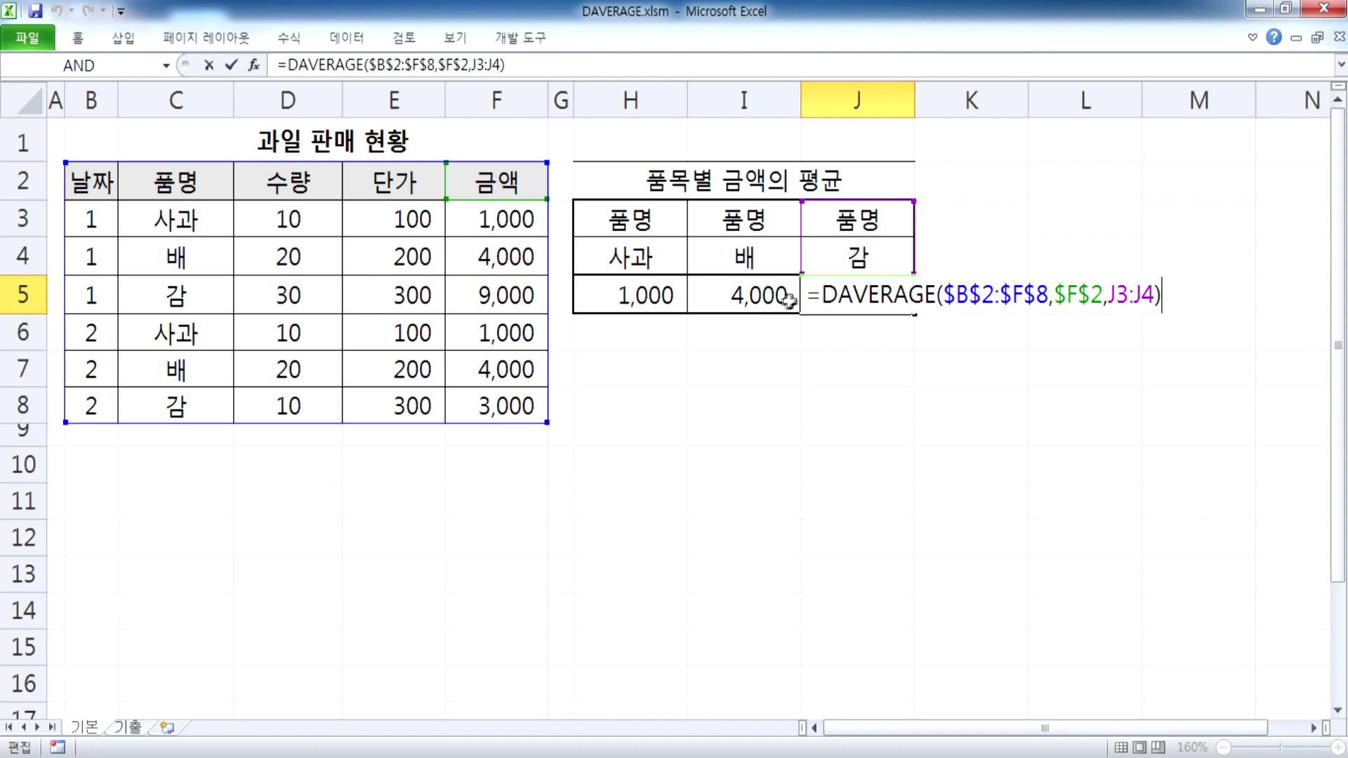
pyautogui.press('Return')
# Switch to Notepad and add the syntax line "=DB함수(데이터베이스 영역, 계산할 항목, 조건 영역)" below the function list.
pyautogui.hotkey('alt', 'Tab')
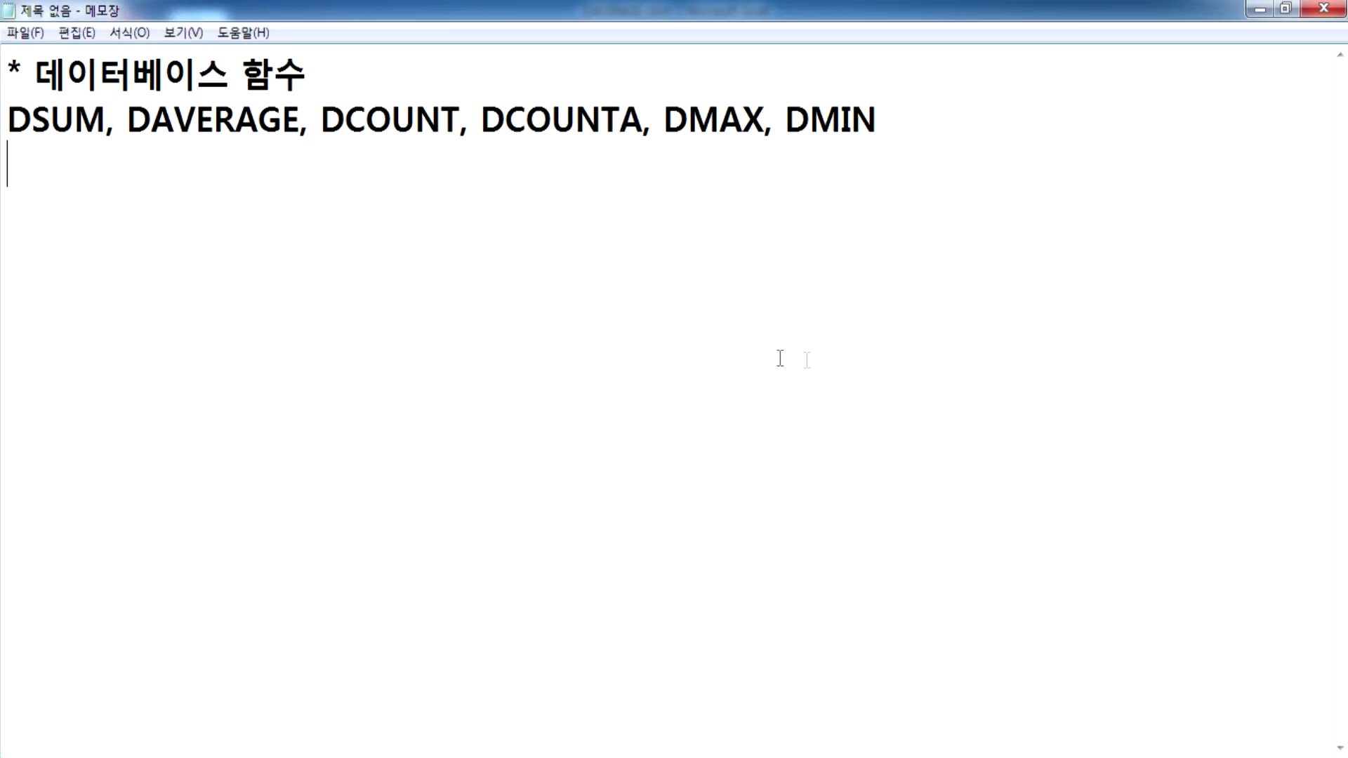
pyautogui.click(289, 204)
pyautogui.press('BackSpace')
pyautogui.write('=ㅇ')
pyautogui.press('BackSpace')
pyautogui.write('DB함수')
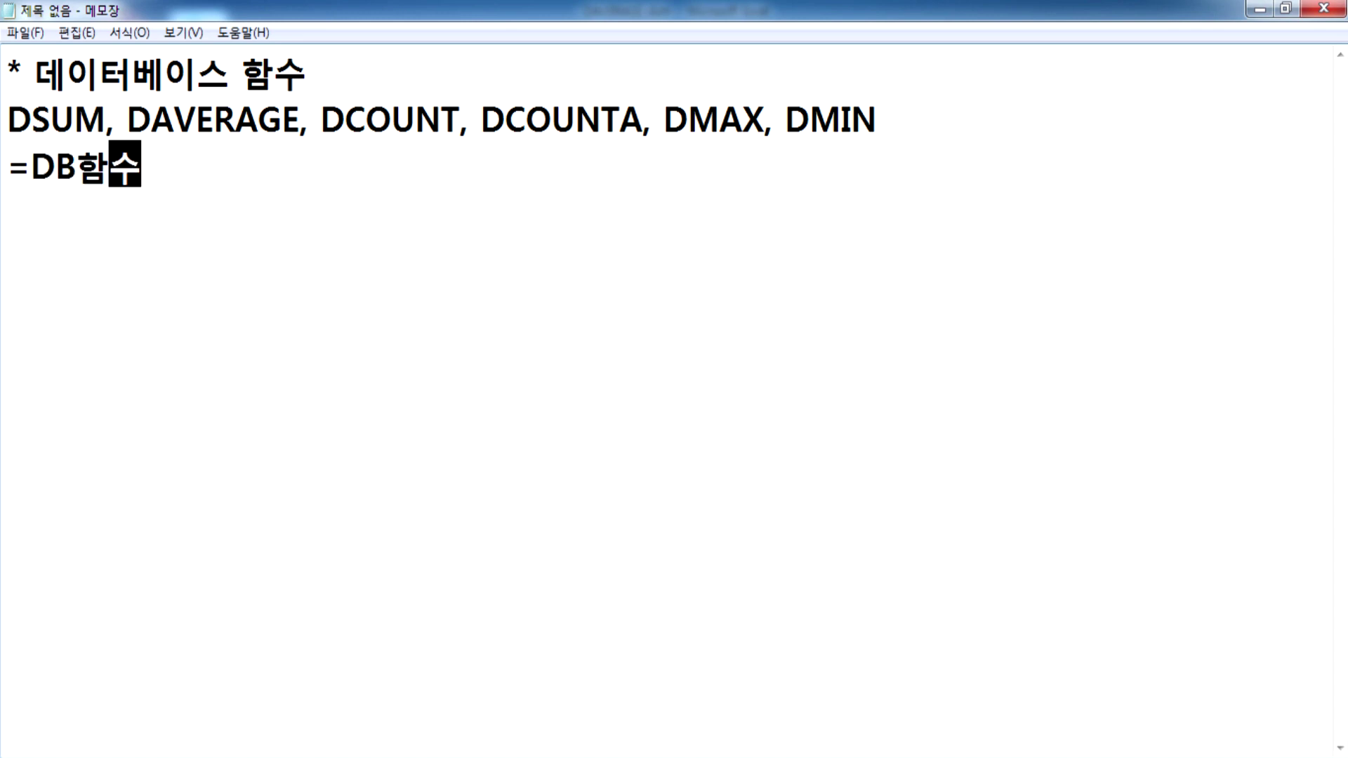
pyautogui.write('*')
pyautogui.press('BackSpace')
pyautogui.write('(데이텁')
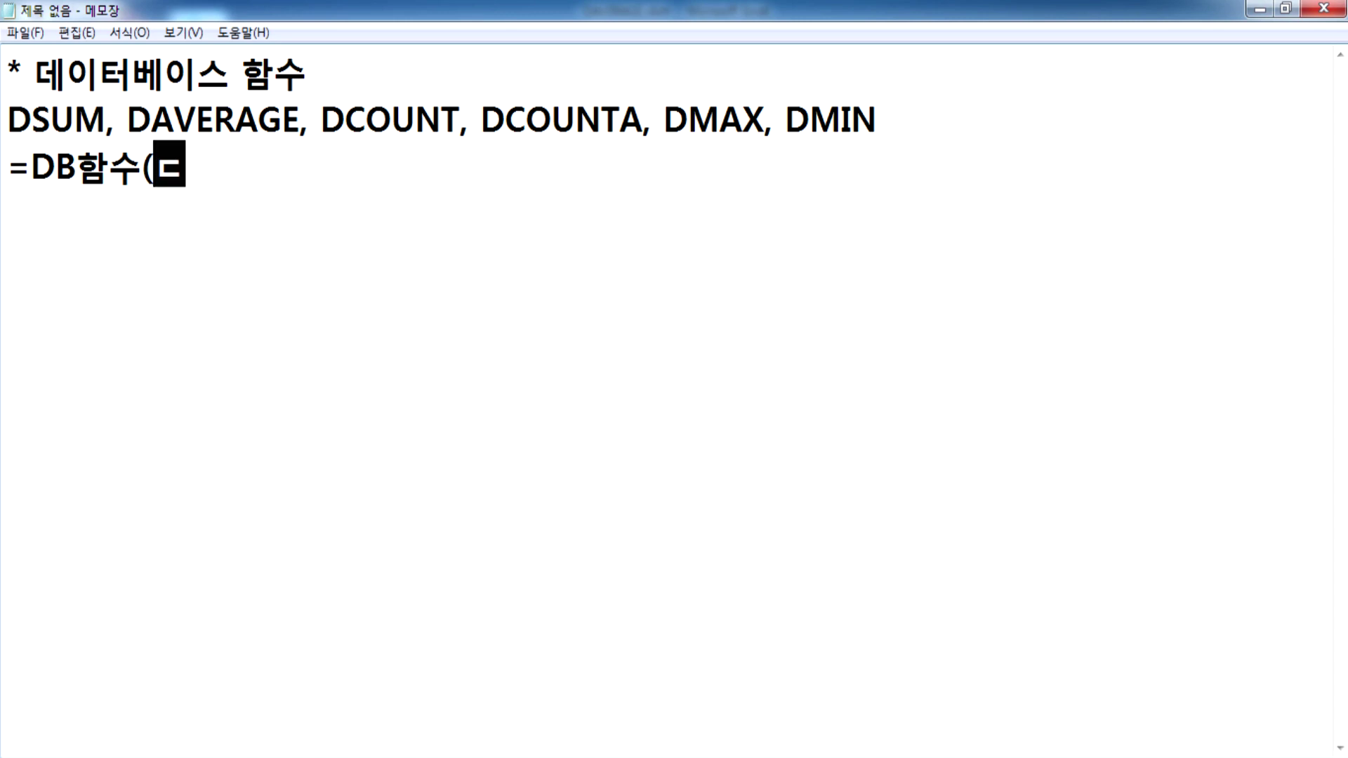
pyautogui.write('베이스 영')
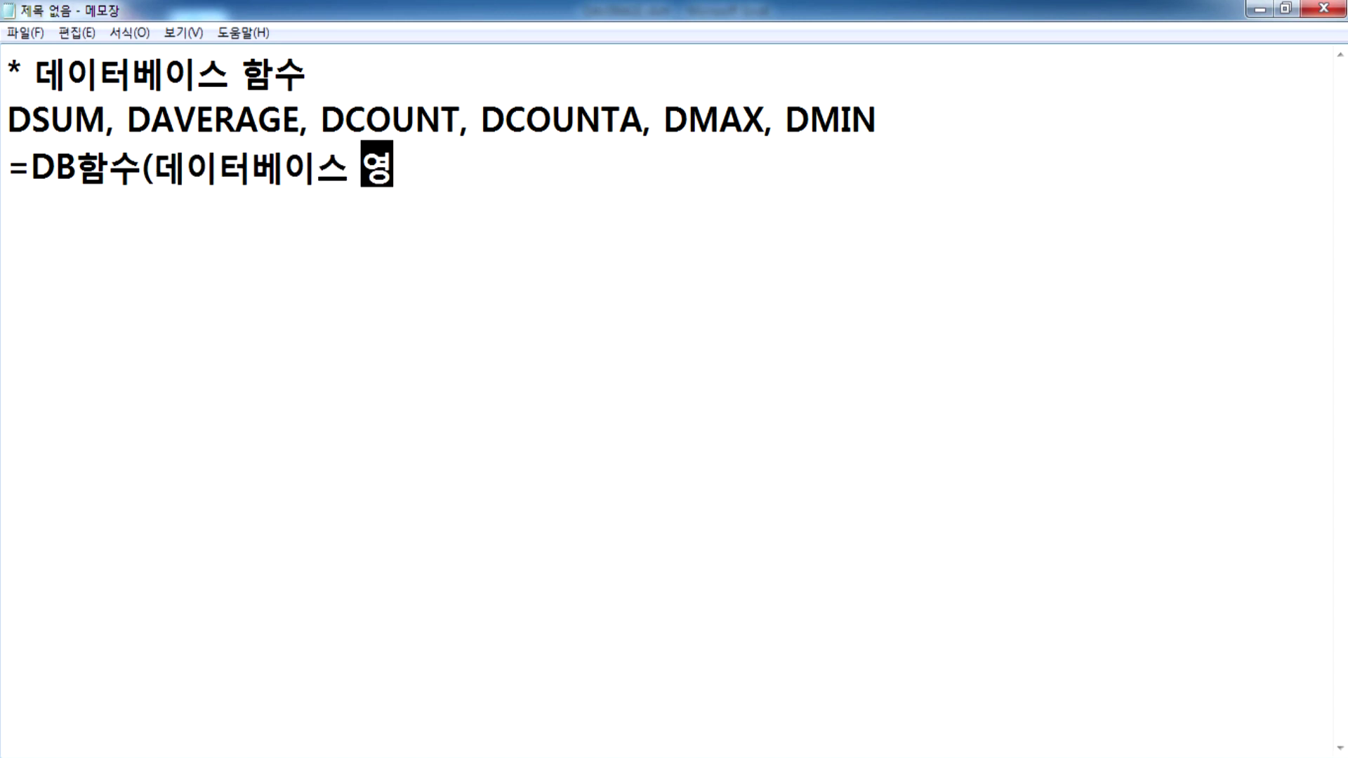
pyautogui.write('역, 계')
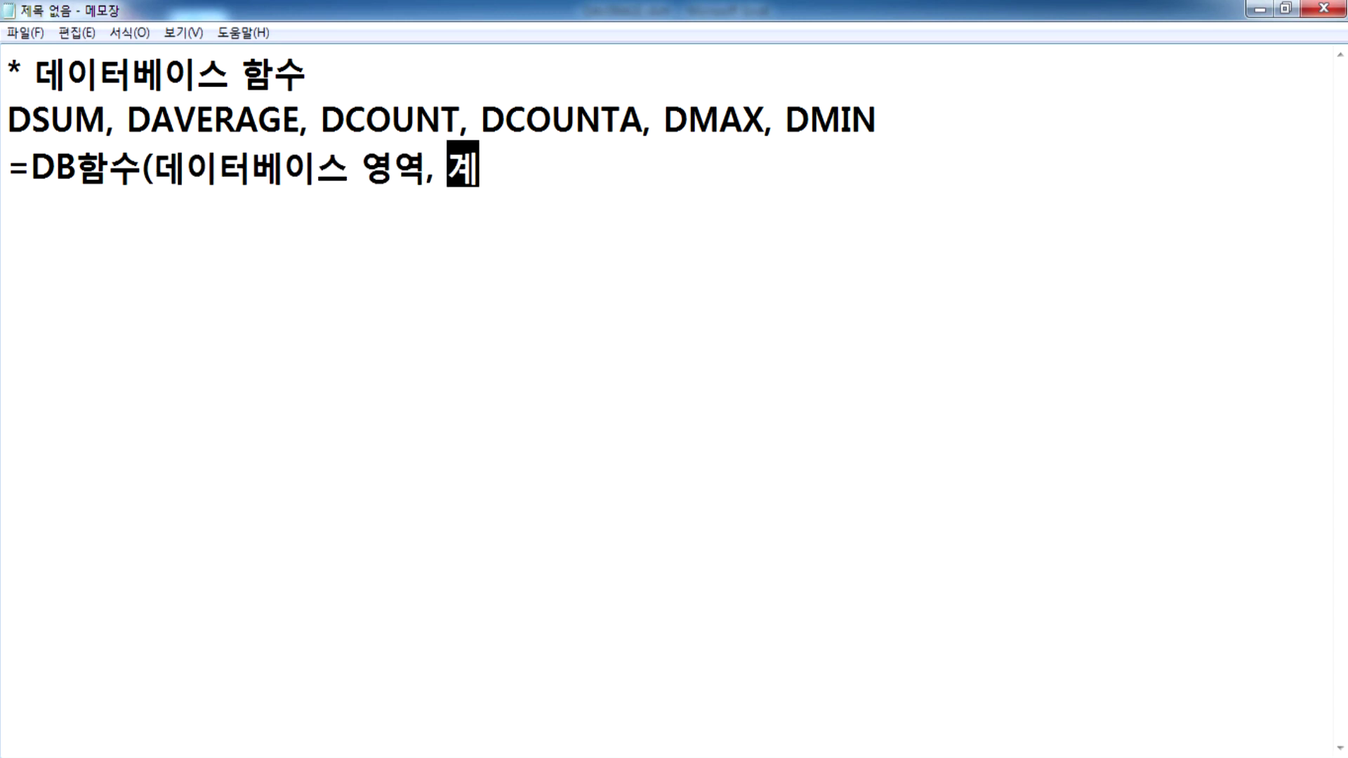
pyautogui.write('산할 항목, ')
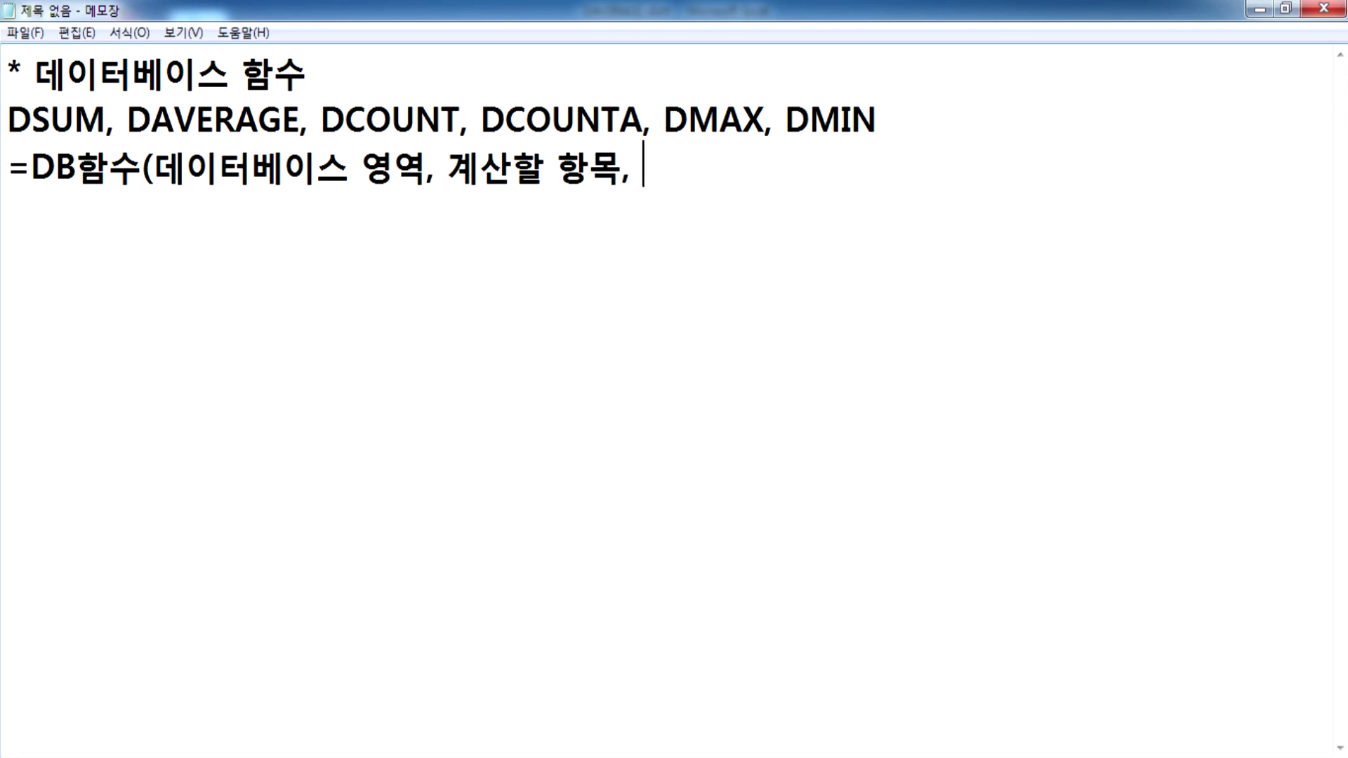
pyautogui.write('조건 영역')
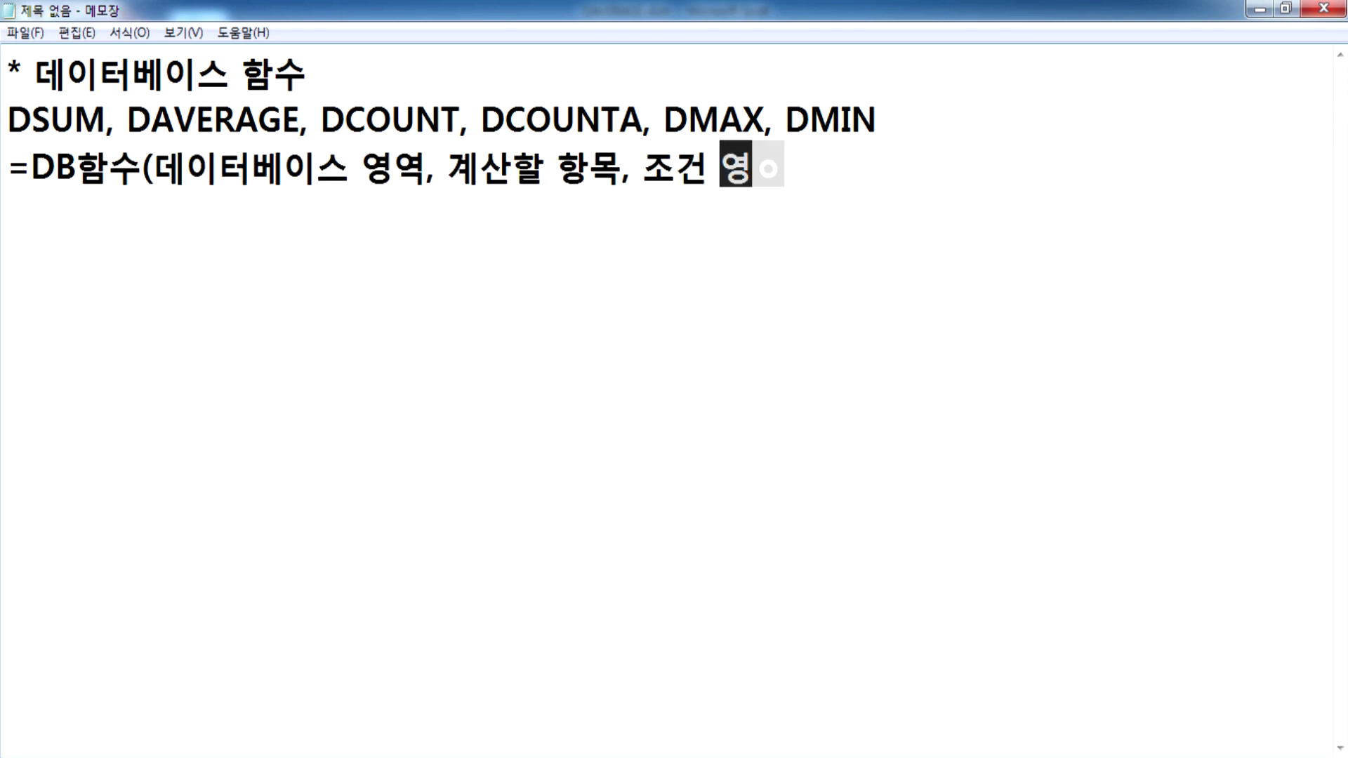
pyautogui.write(')')
pyautogui.press('Return')
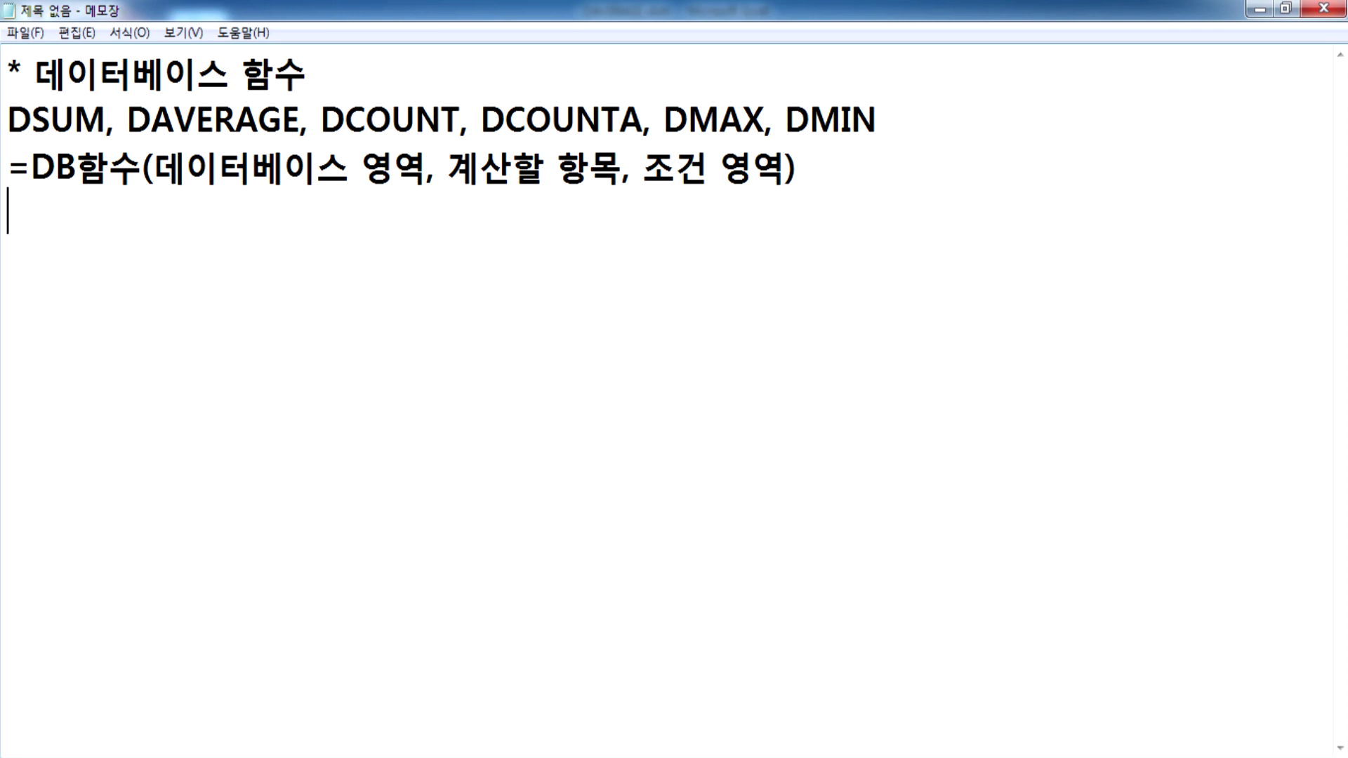
# Copy the DAVERAGE formula from H5 in Excel and paste it into Notepad, one blank line below the syntax line.
pyautogui.hotkey('alt', 'Tab')
pyautogui.click(659, 291)
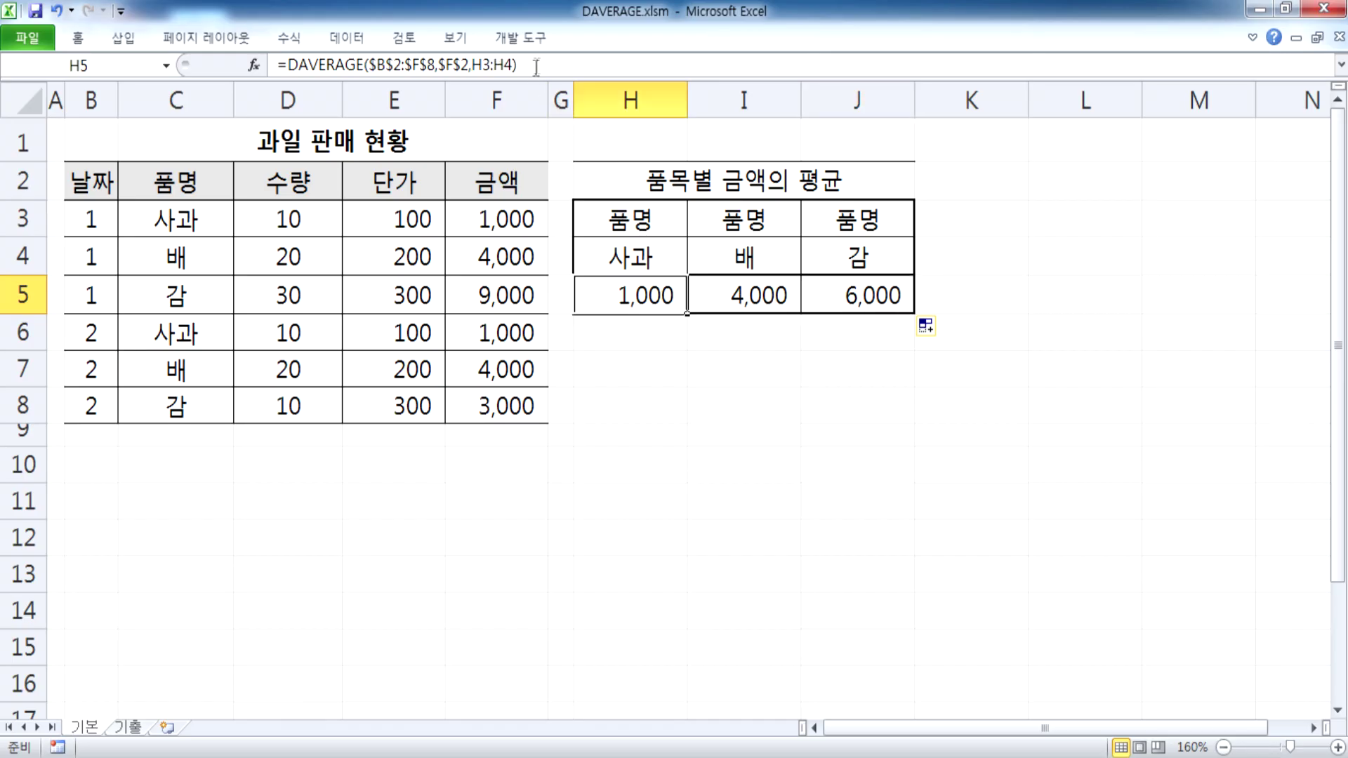
pyautogui.moveTo(537, 67); pyautogui.dragTo(253, 67)
pyautogui.hotkey('ctrl', 'c')
pyautogui.hotkey('alt', 'Tab')
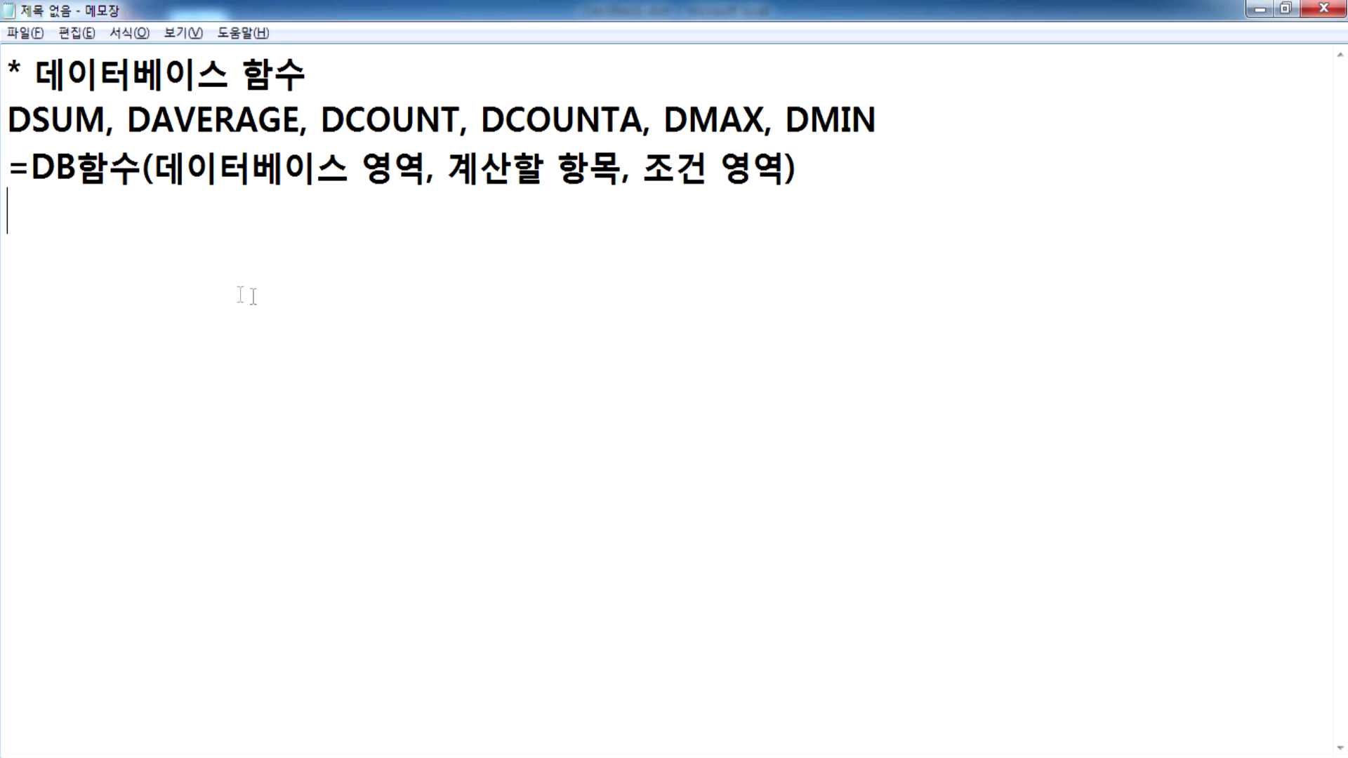
pyautogui.press('Return')
pyautogui.hotkey('ctrl', 'v')
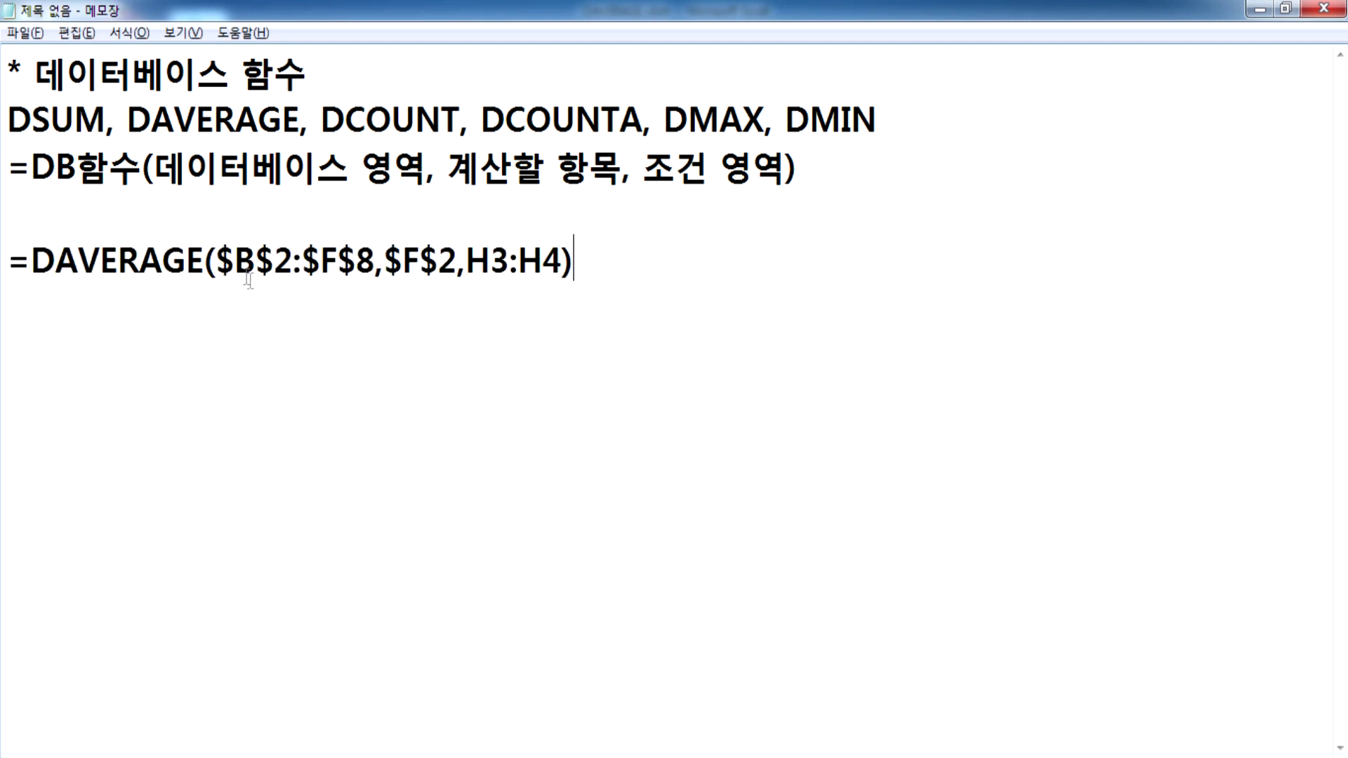
pyautogui.moveTo(216, 260); pyautogui.dragTo(456, 258)
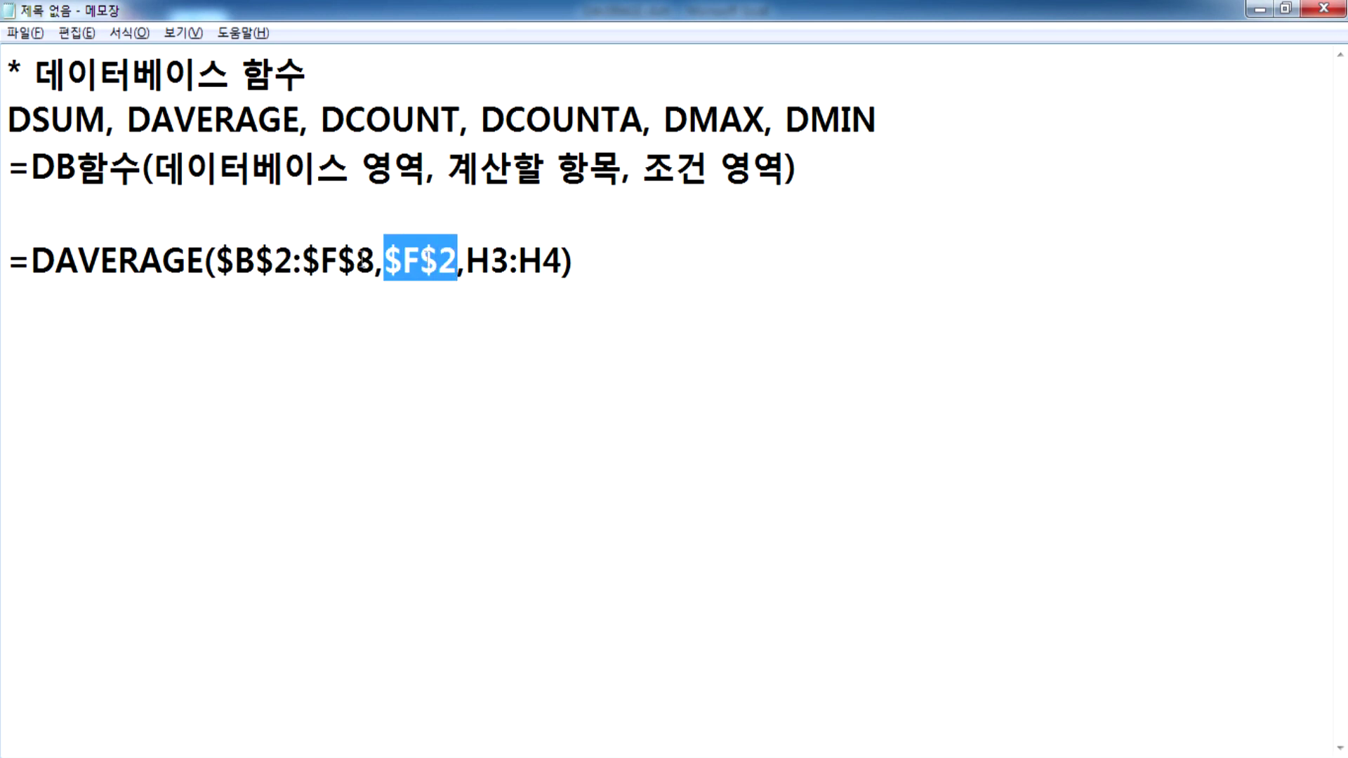
pyautogui.moveTo(466, 260); pyautogui.dragTo(561, 260)
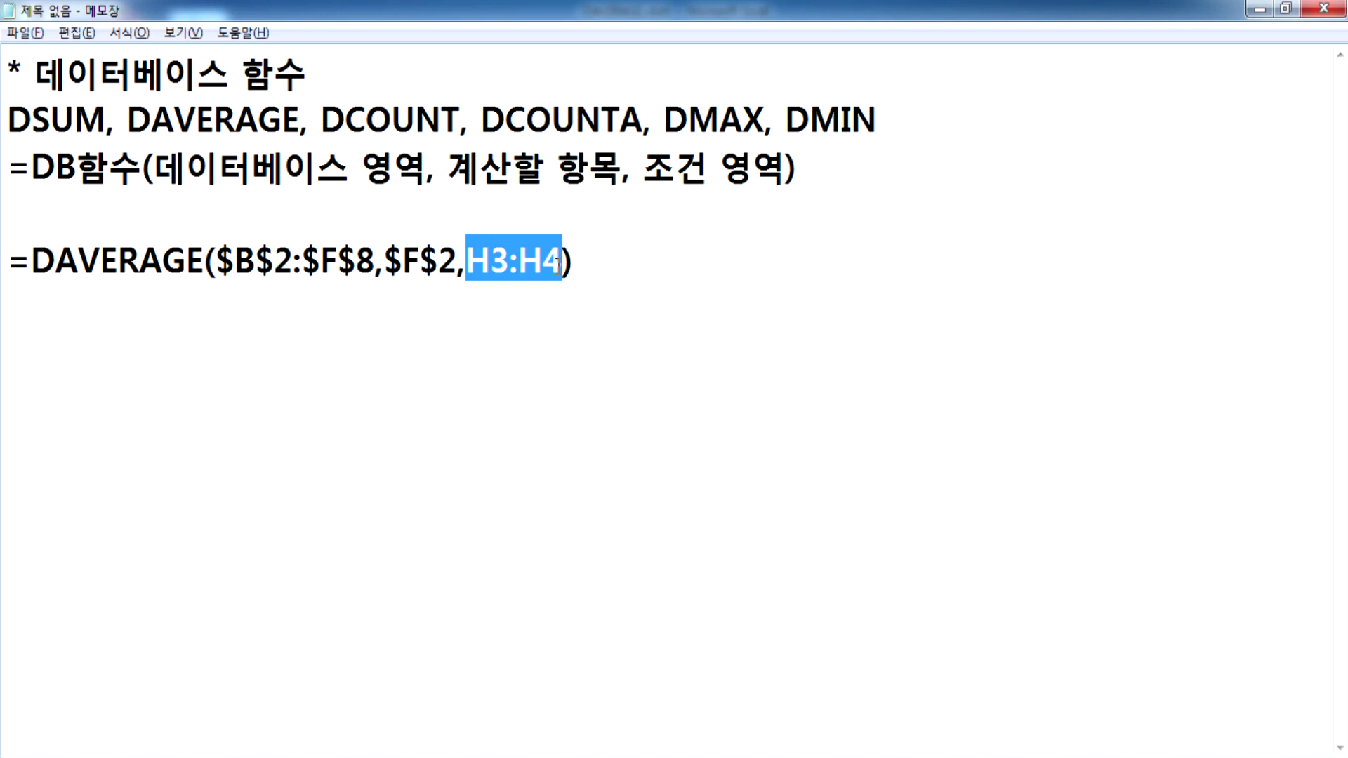
pyautogui.click(640, 295)
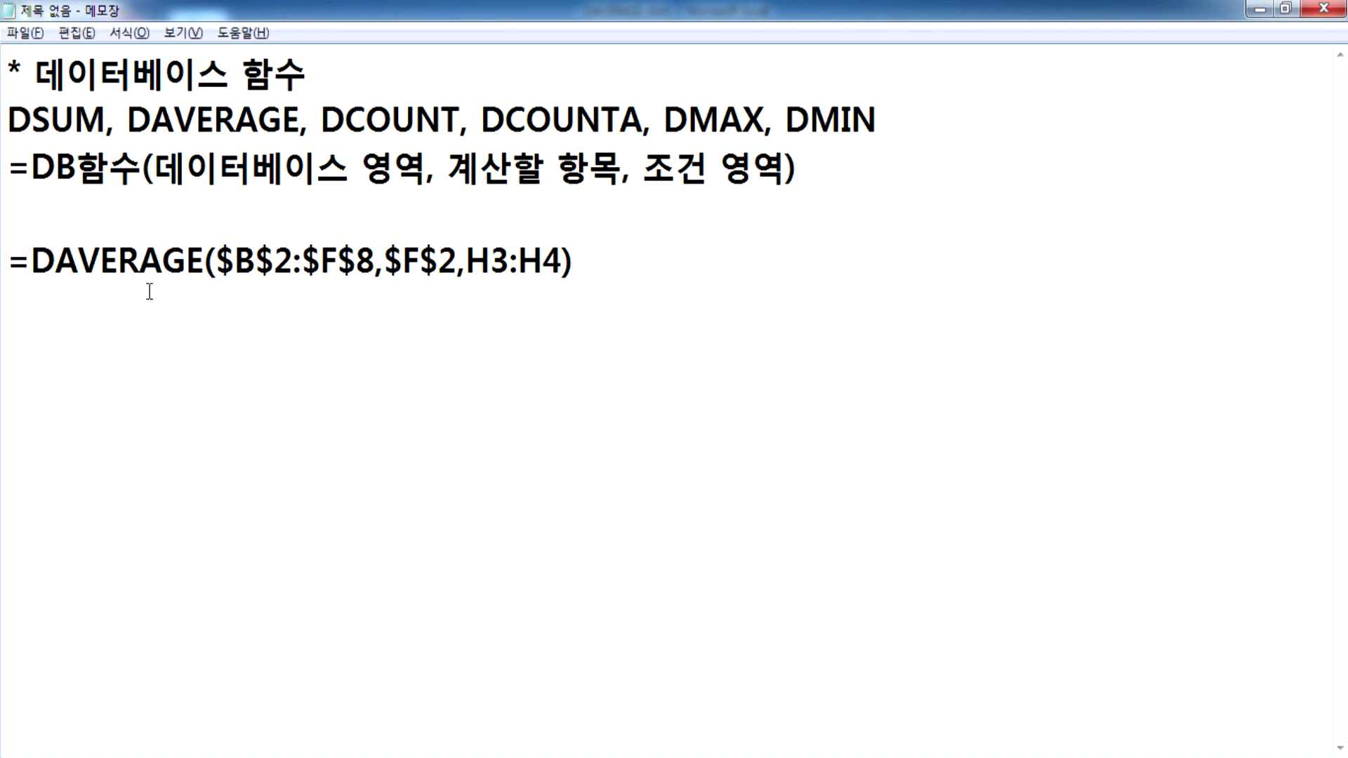
# Remove the blank line above the pasted DAVERAGE formula and add two new lines below it.
pyautogui.press('Return')
pyautogui.press('Return')
pyautogui.press('Up')
pyautogui.press('Up')
pyautogui.press('Up')
pyautogui.press('Right')
pyautogui.hotkey('shift', 'Right')
pyautogui.click(261, 223)
pyautogui.press('Delete')
pyautogui.press('Down')
pyautogui.press('Down')
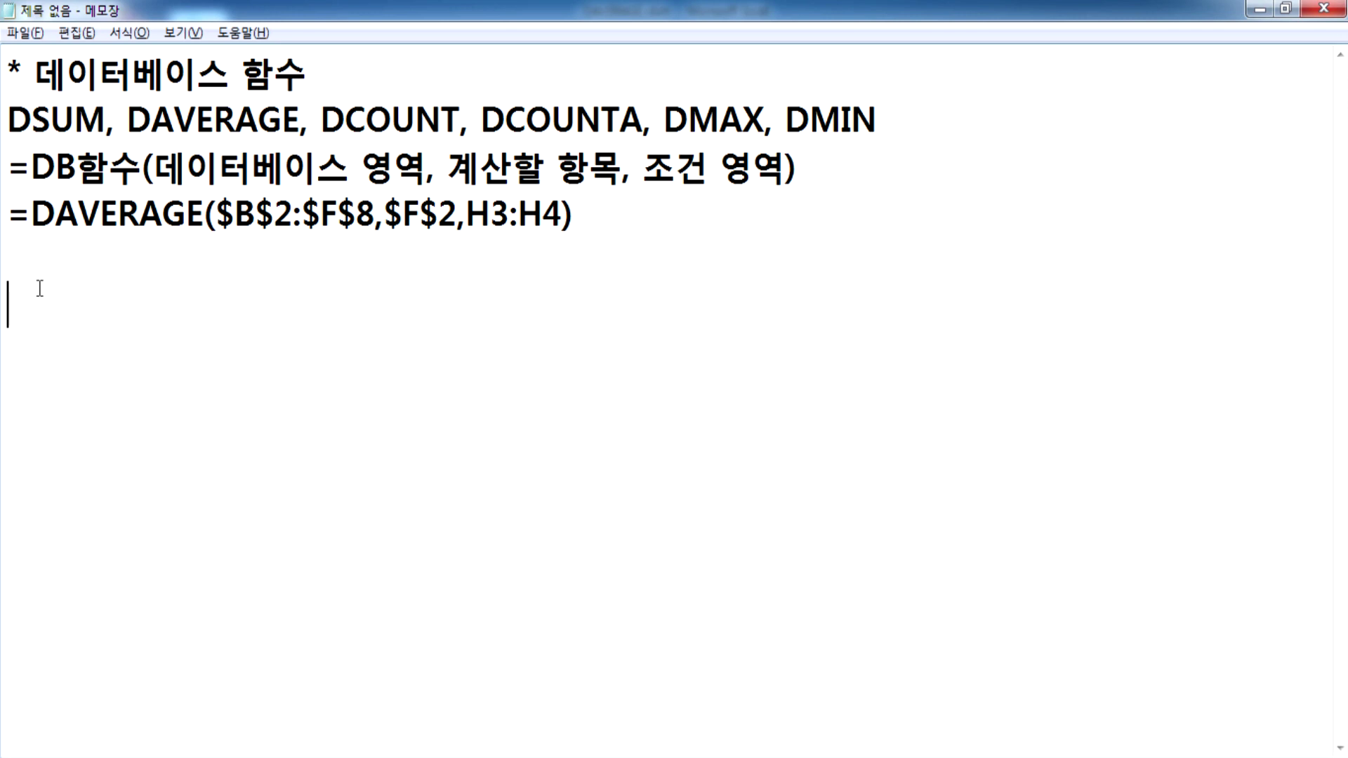
# Add the note "데이터베이스 함수와 반올림 계열의 함수가 함께 출제되는 경우가 많다." below the DAVERAGE formula, followed by a new line.
pyautogui.write('데이터')
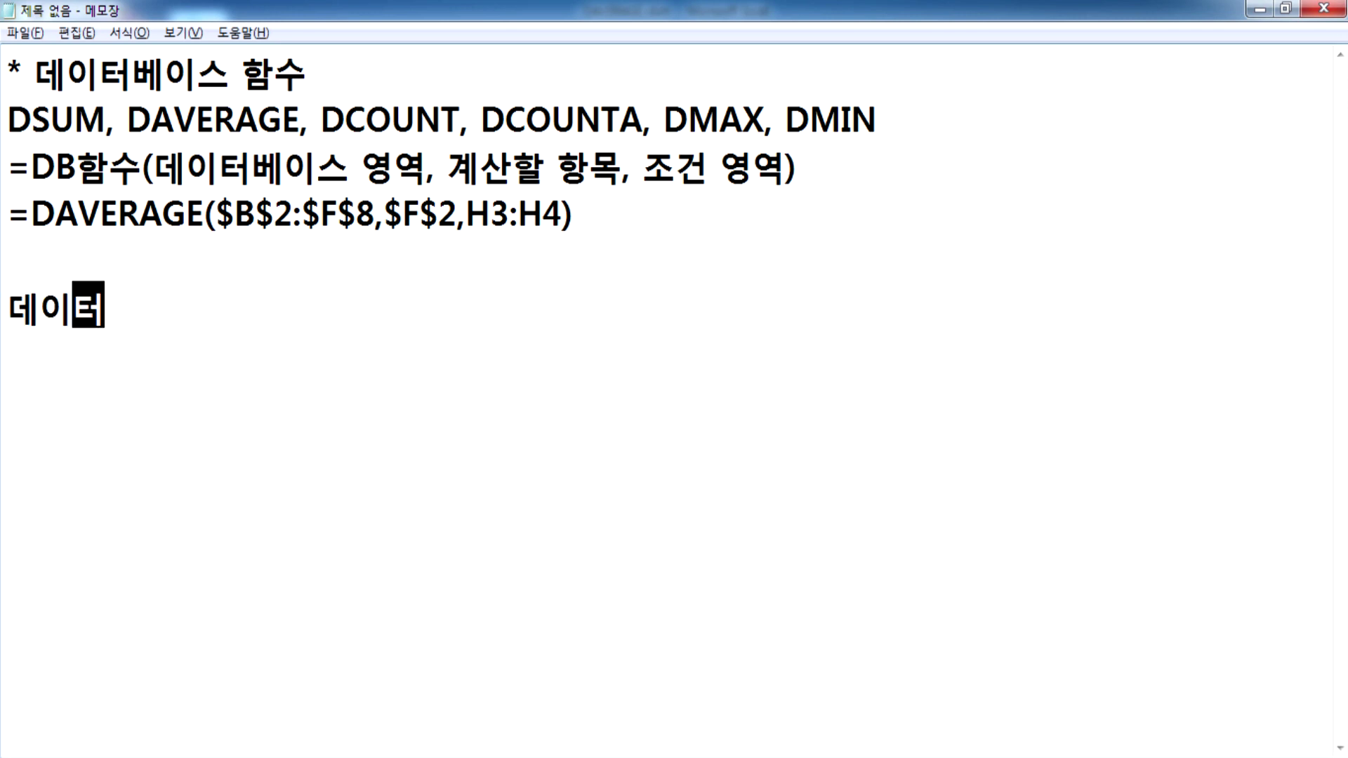
pyautogui.write('벵이스 함수와 ')
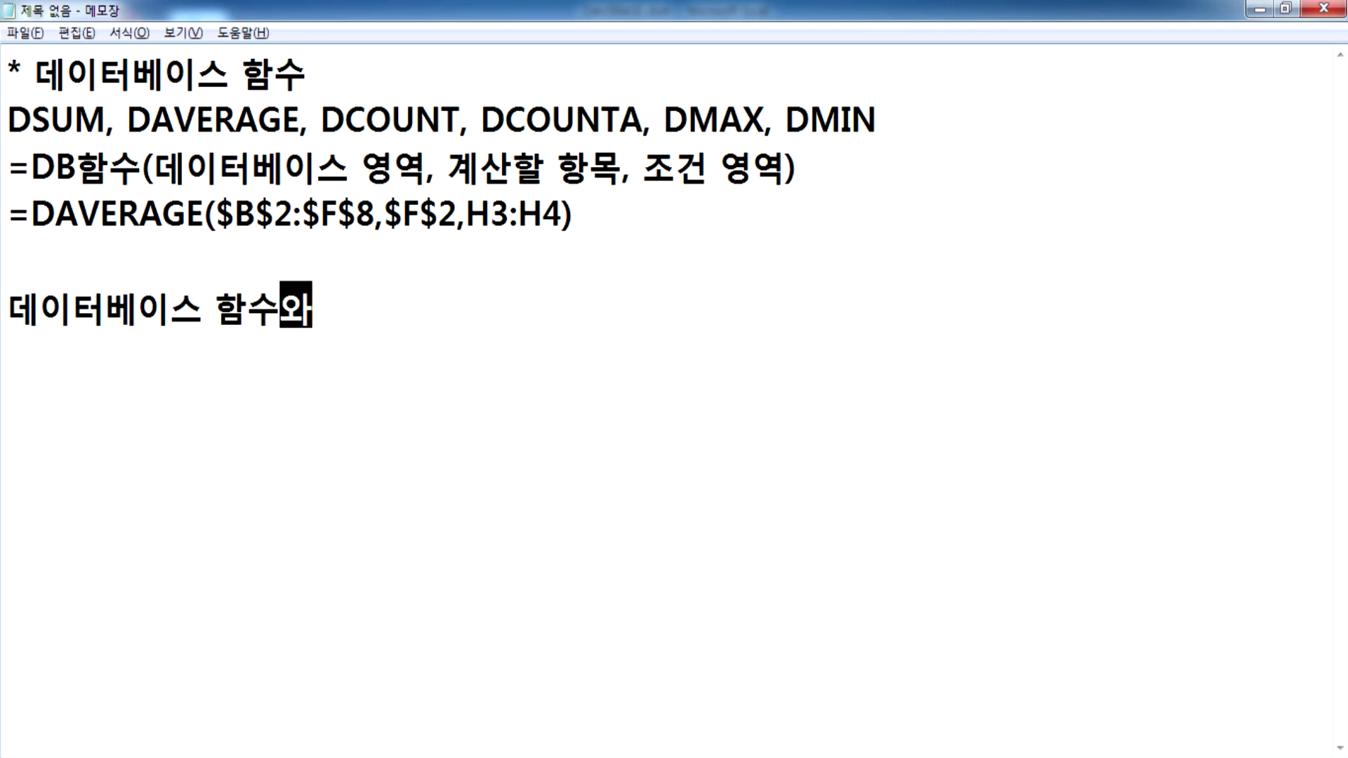
pyautogui.write('반올ㄹ미')
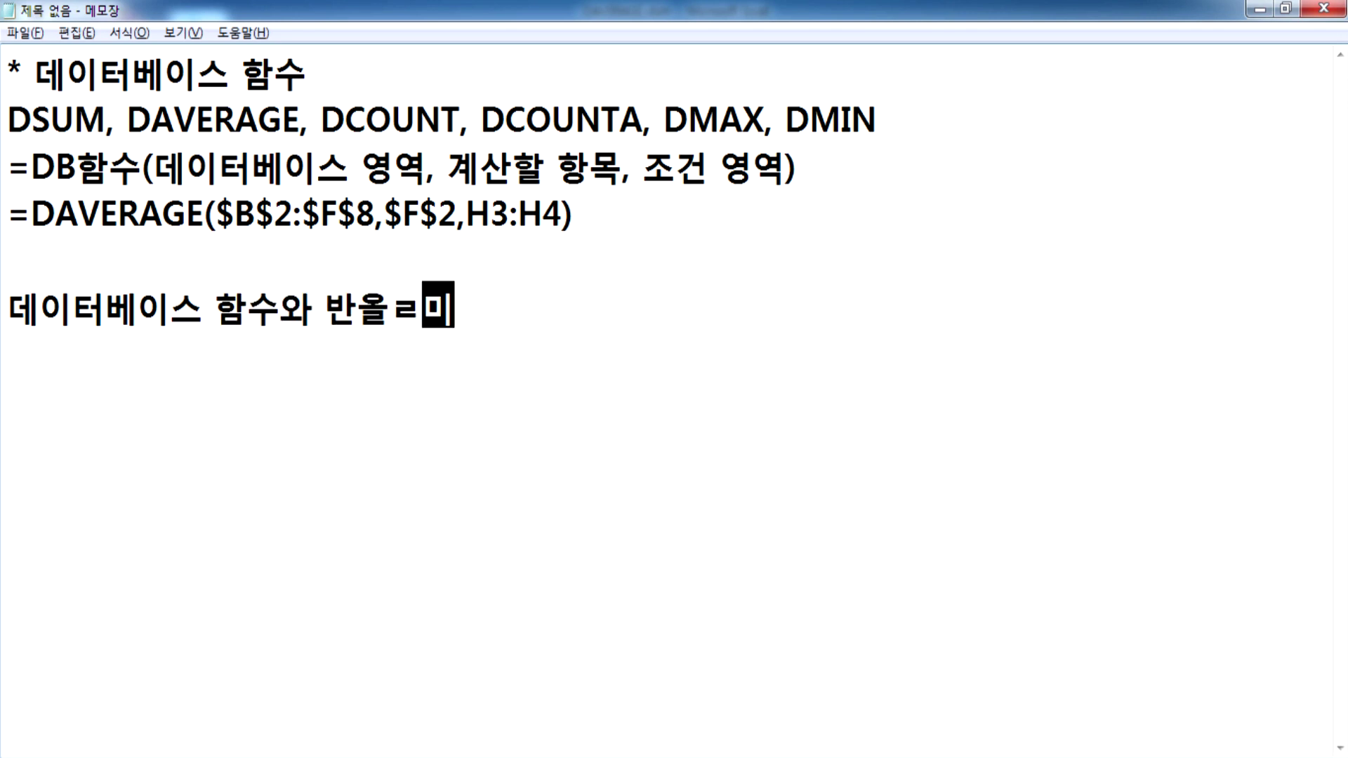
pyautogui.write('림 계여')
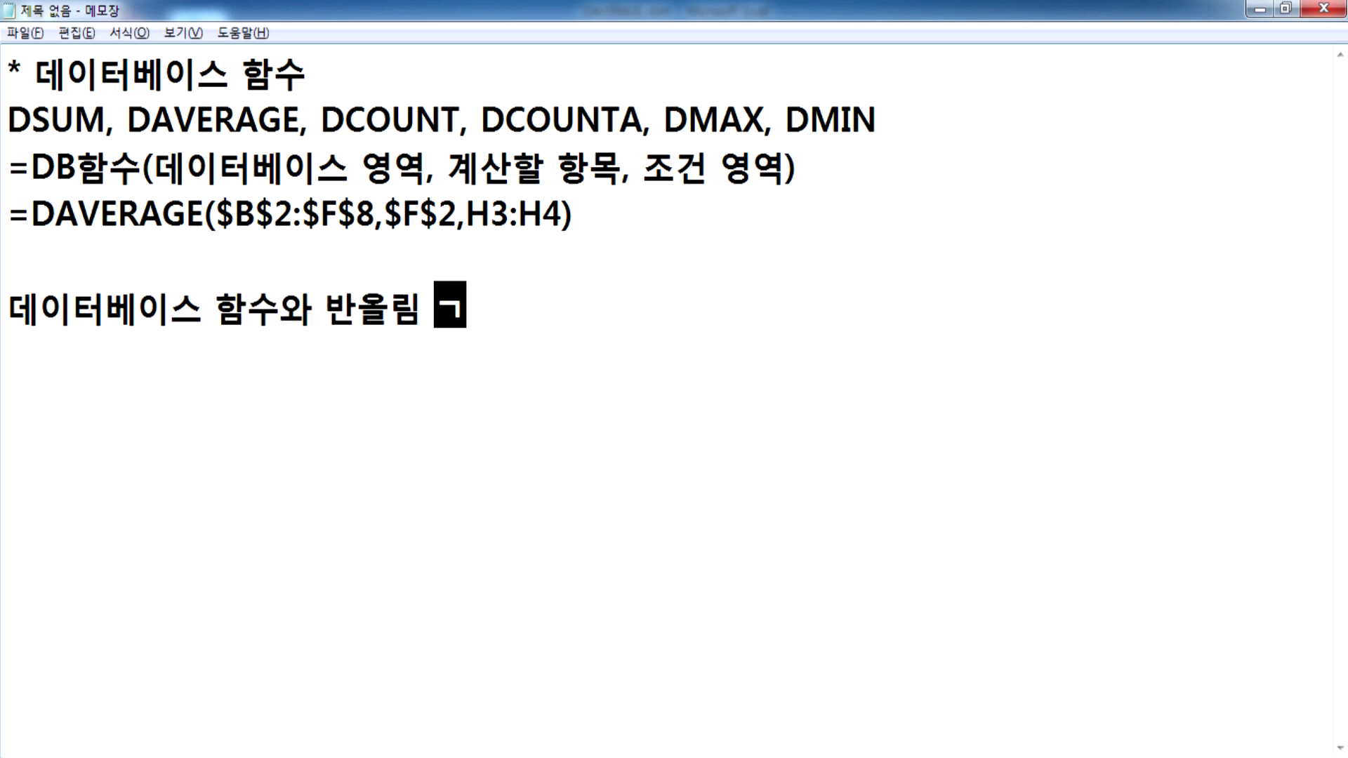
pyautogui.write('ㄹ의 함수')
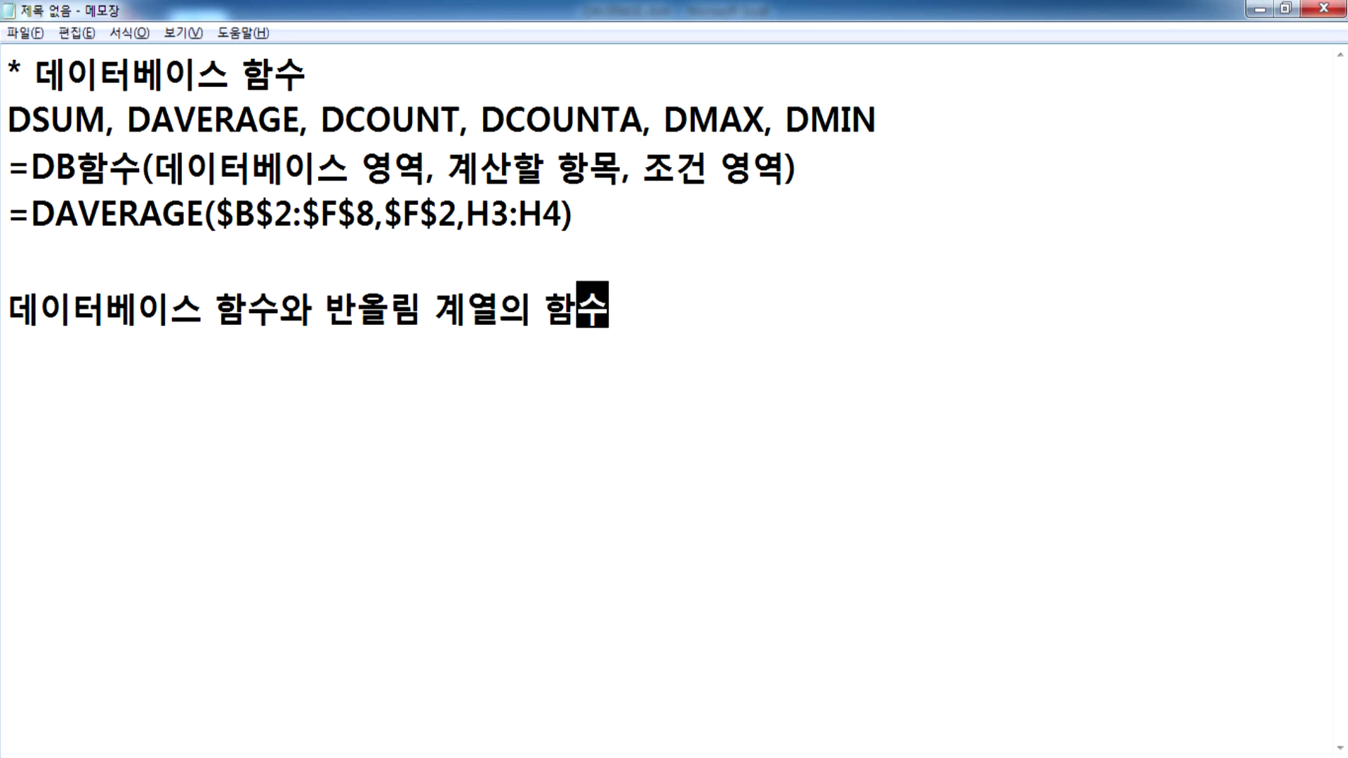
pyautogui.write('가 함께 ')
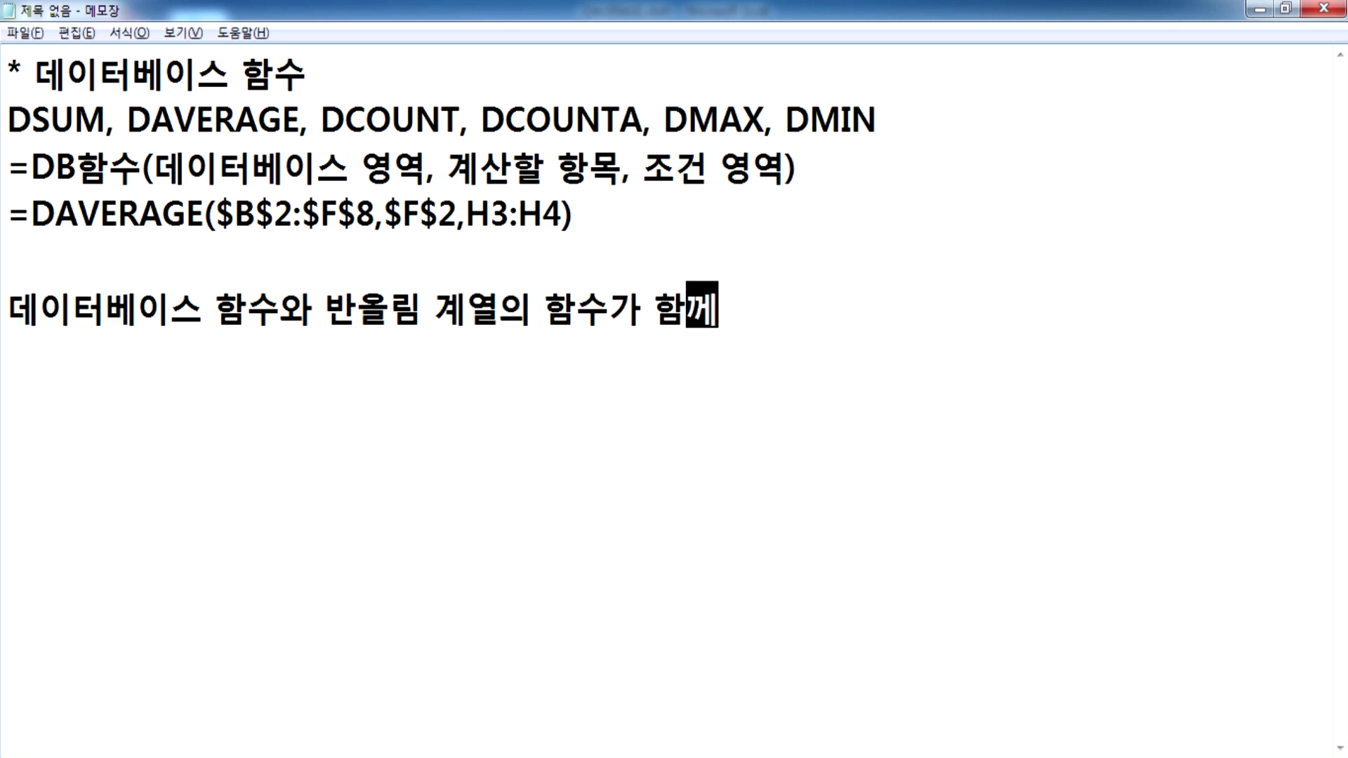
pyautogui.write('출제가')
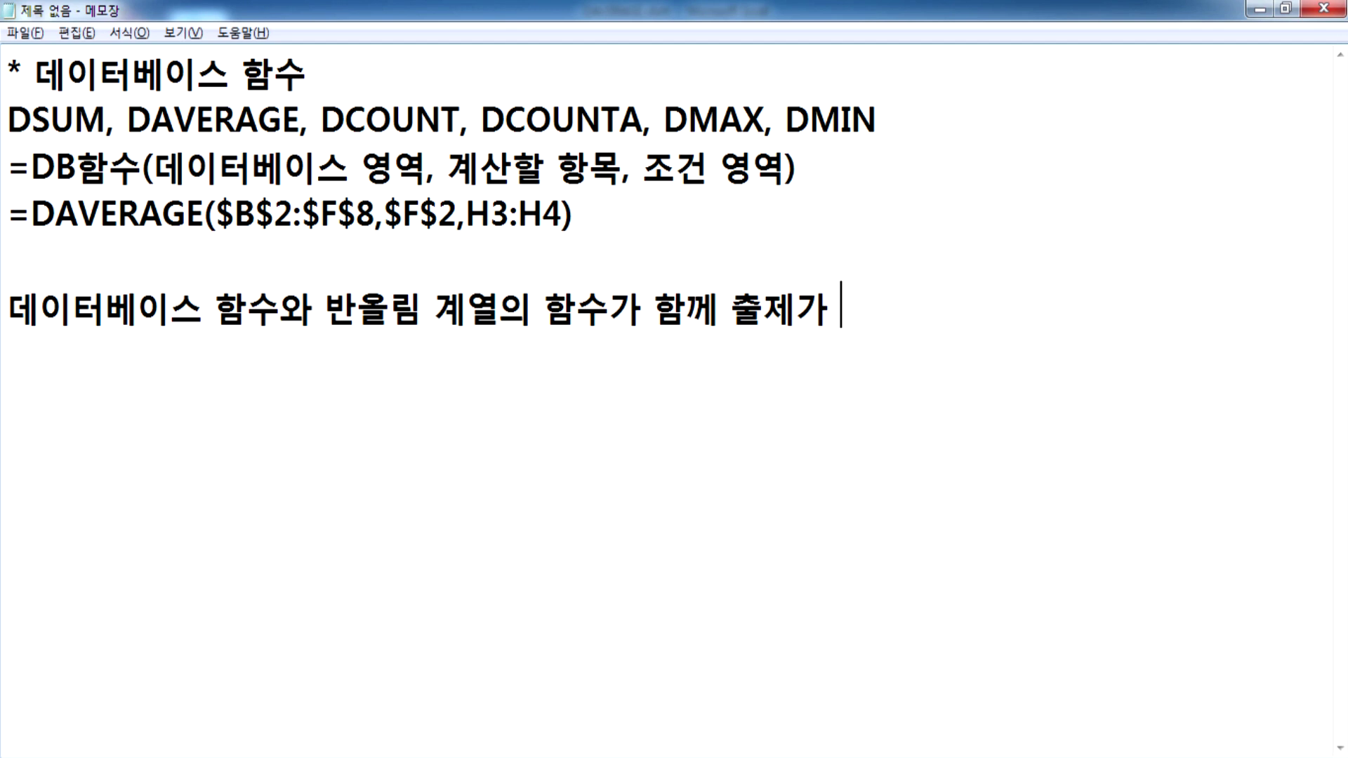
pyautogui.press('BackSpace')
pyautogui.write('되는 ')
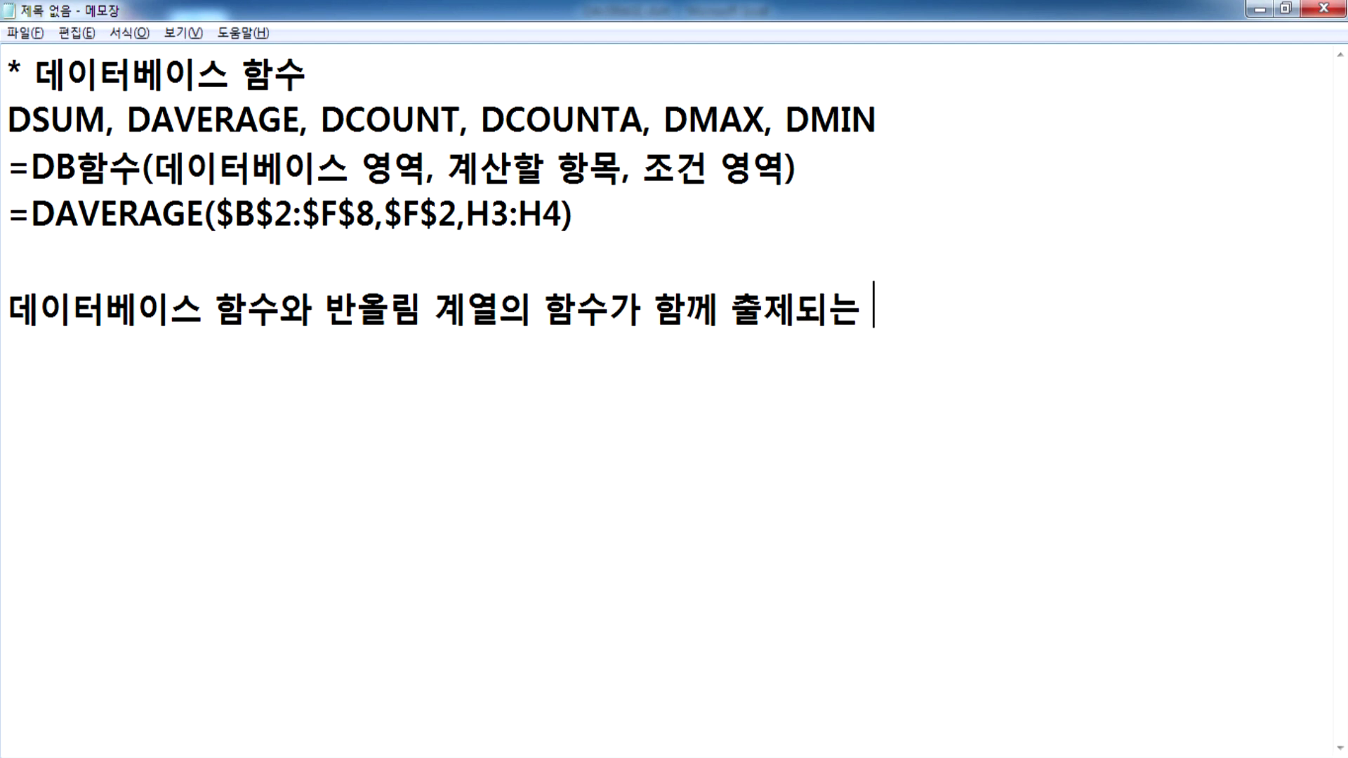
pyautogui.write('경우가 많다.,')
pyautogui.press('Return')
pyautogui.press('BackSpace')
pyautogui.press('BackSpace')
pyautogui.press('Return')
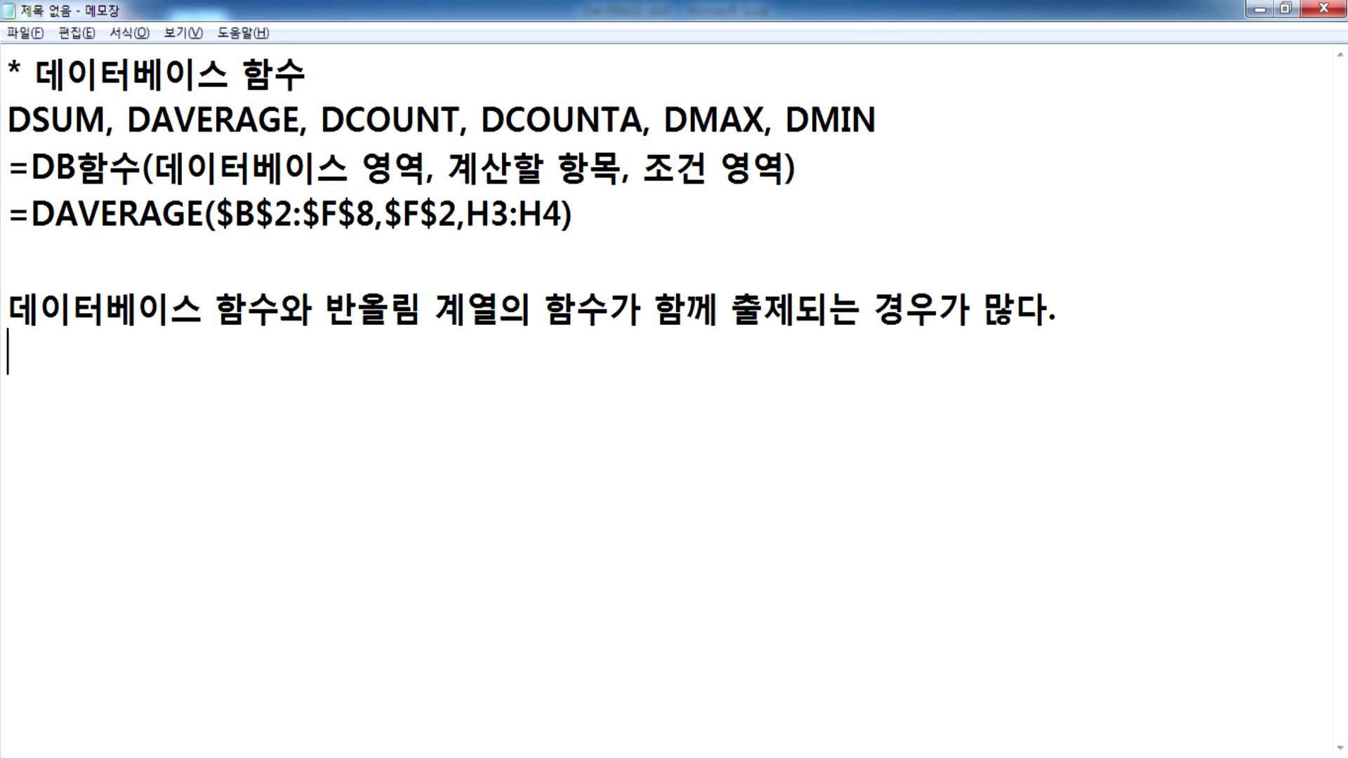
# Leave a blank line and write "소수점 이하 둘째자리까지 반올림 > 소수 이하 첫째 자리까지 표시", ending with a new line.
pyautogui.press('Return')
pyautogui.write('소수점 잇하')
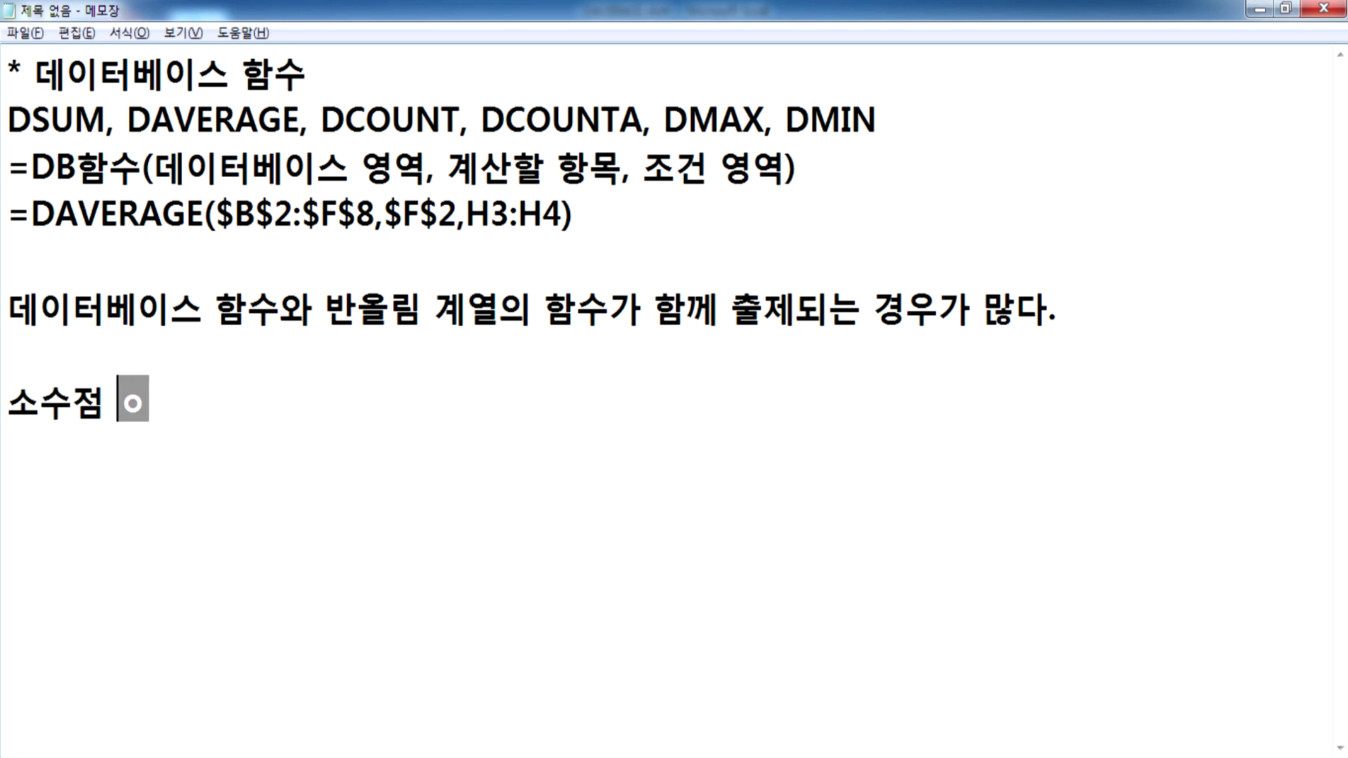
pyautogui.press('BackSpace')
pyautogui.press('BackSpace')
pyautogui.press('BackSpace')
pyautogui.write('이')
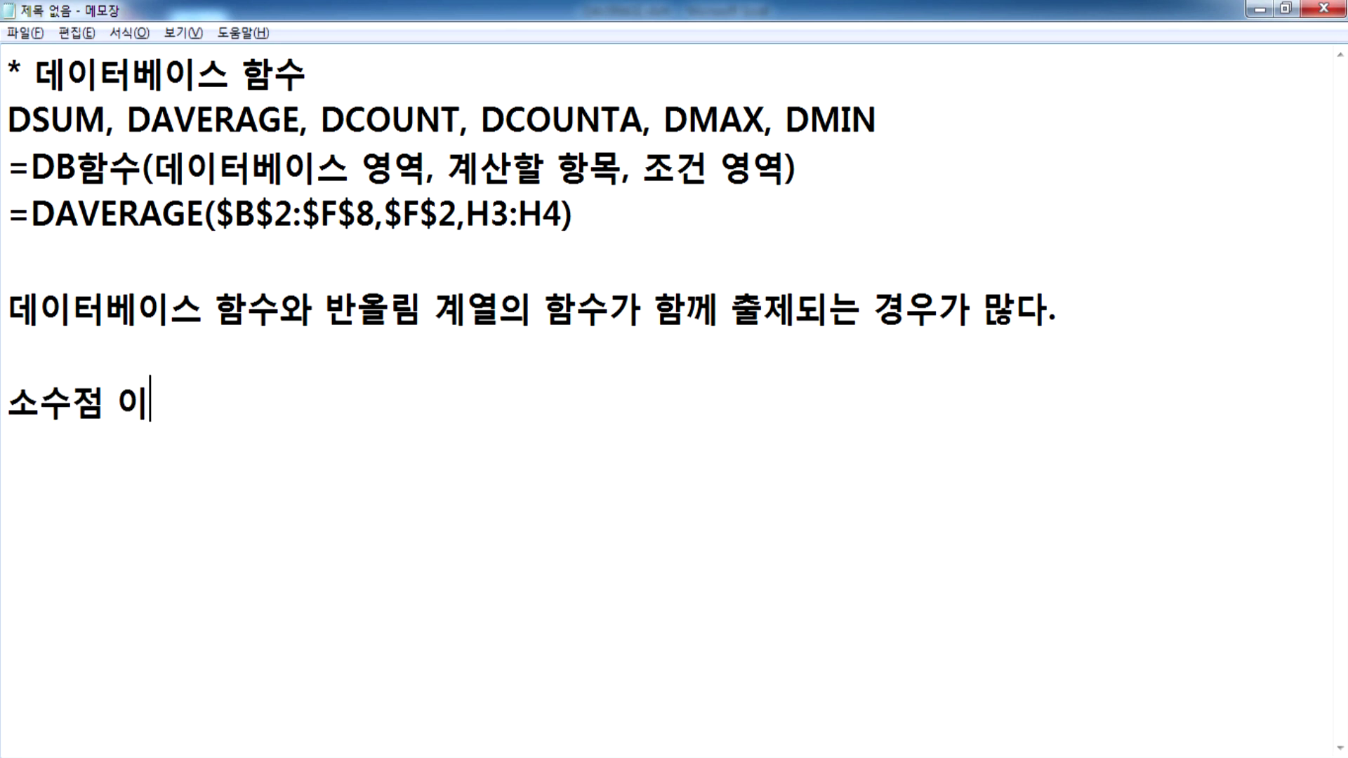
pyautogui.write('하 둘째자리')
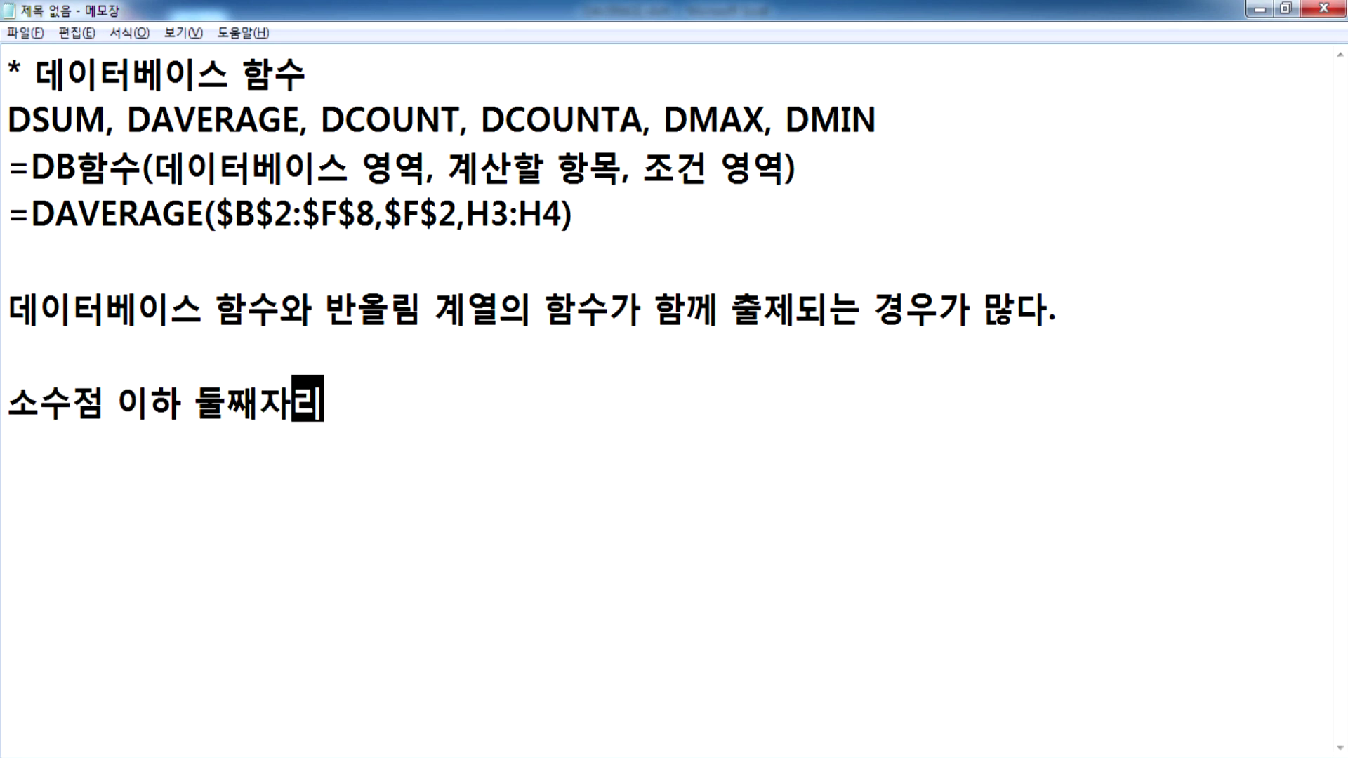
pyautogui.write('까지 반오')
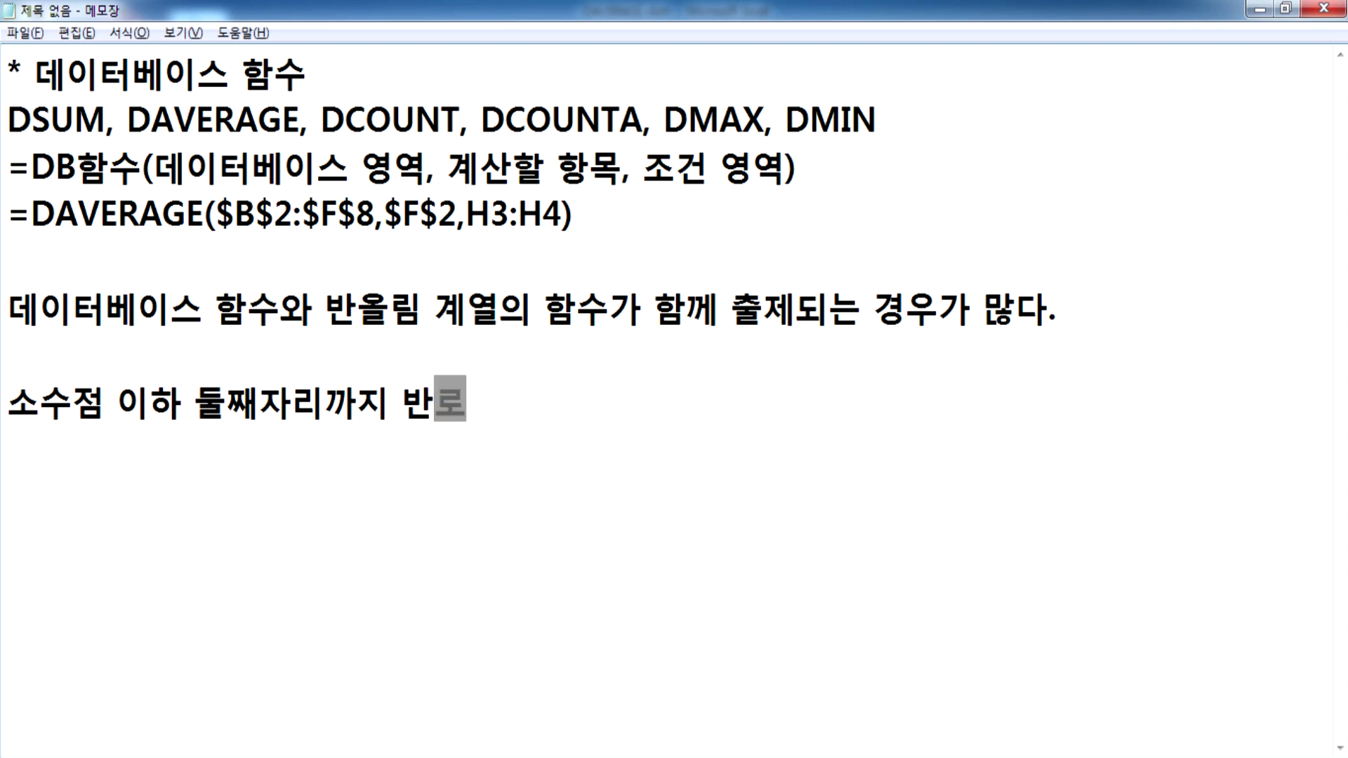
pyautogui.write('ㄹ림 ><')
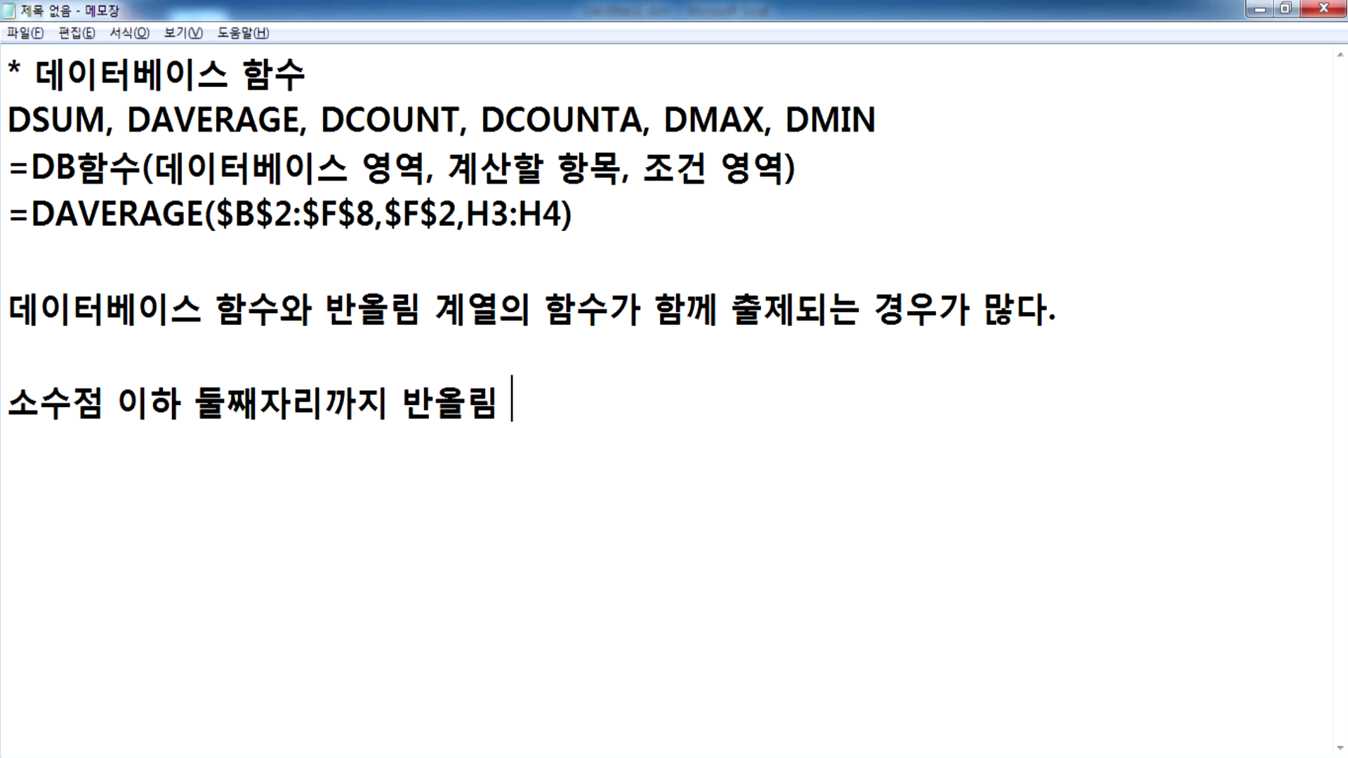
pyautogui.press('BackSpace')
pyautogui.write('이')
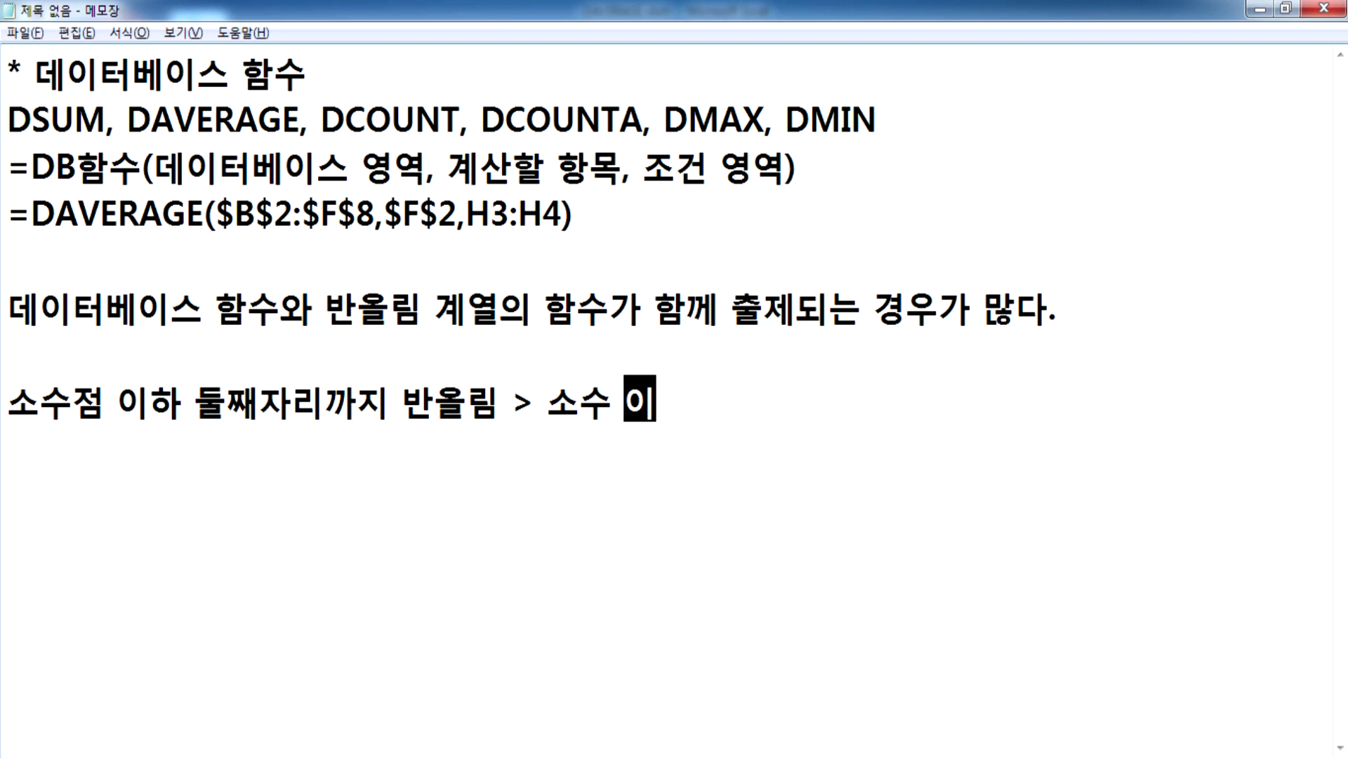
pyautogui.write('하 첫째 자리까지 ㅍ')
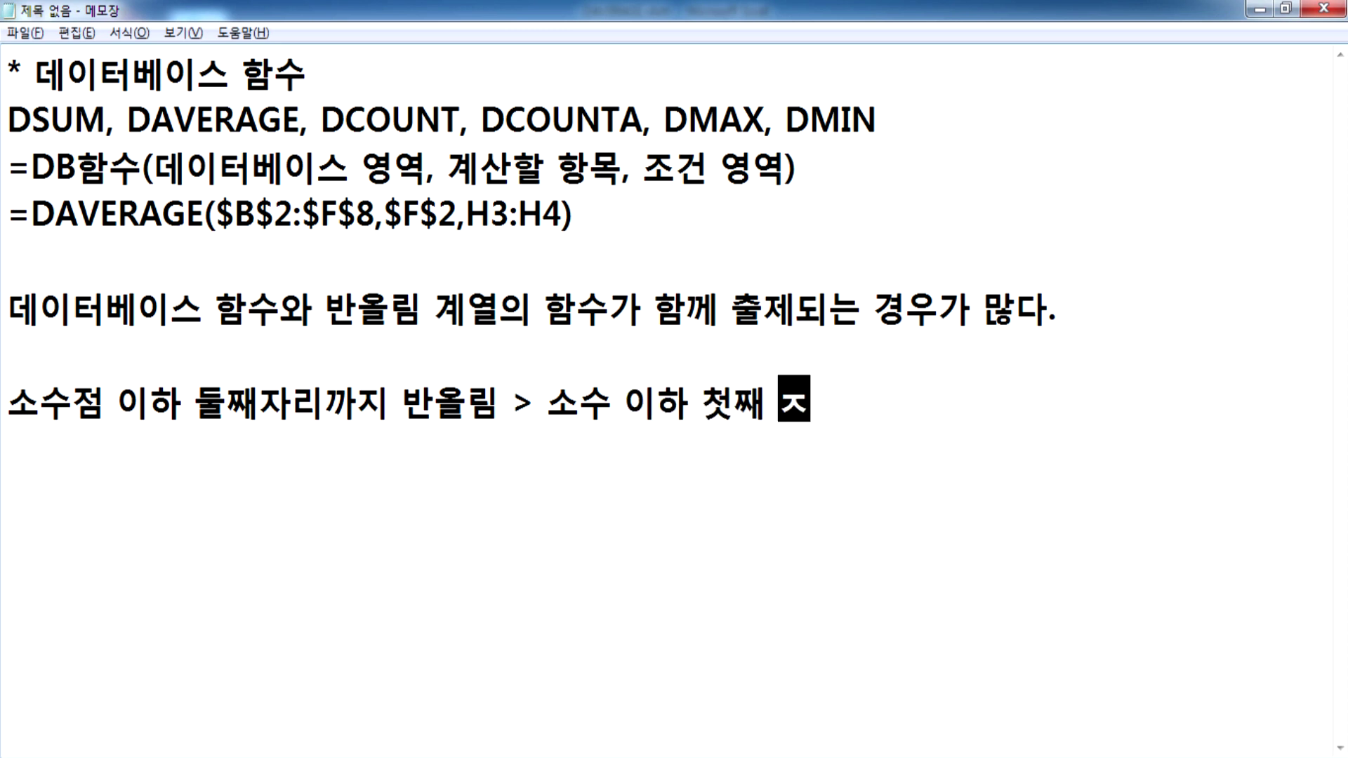
pyautogui.write('표시')
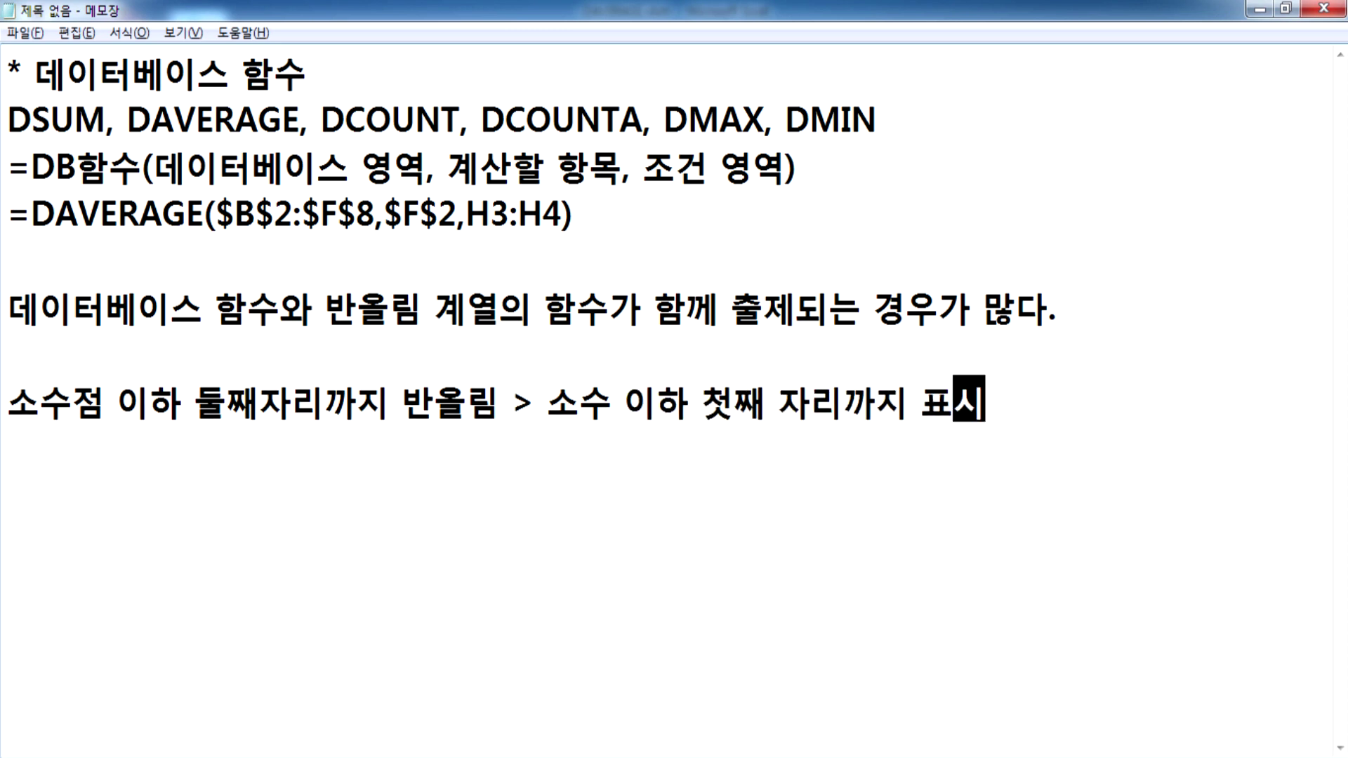
pyautogui.press('Return')
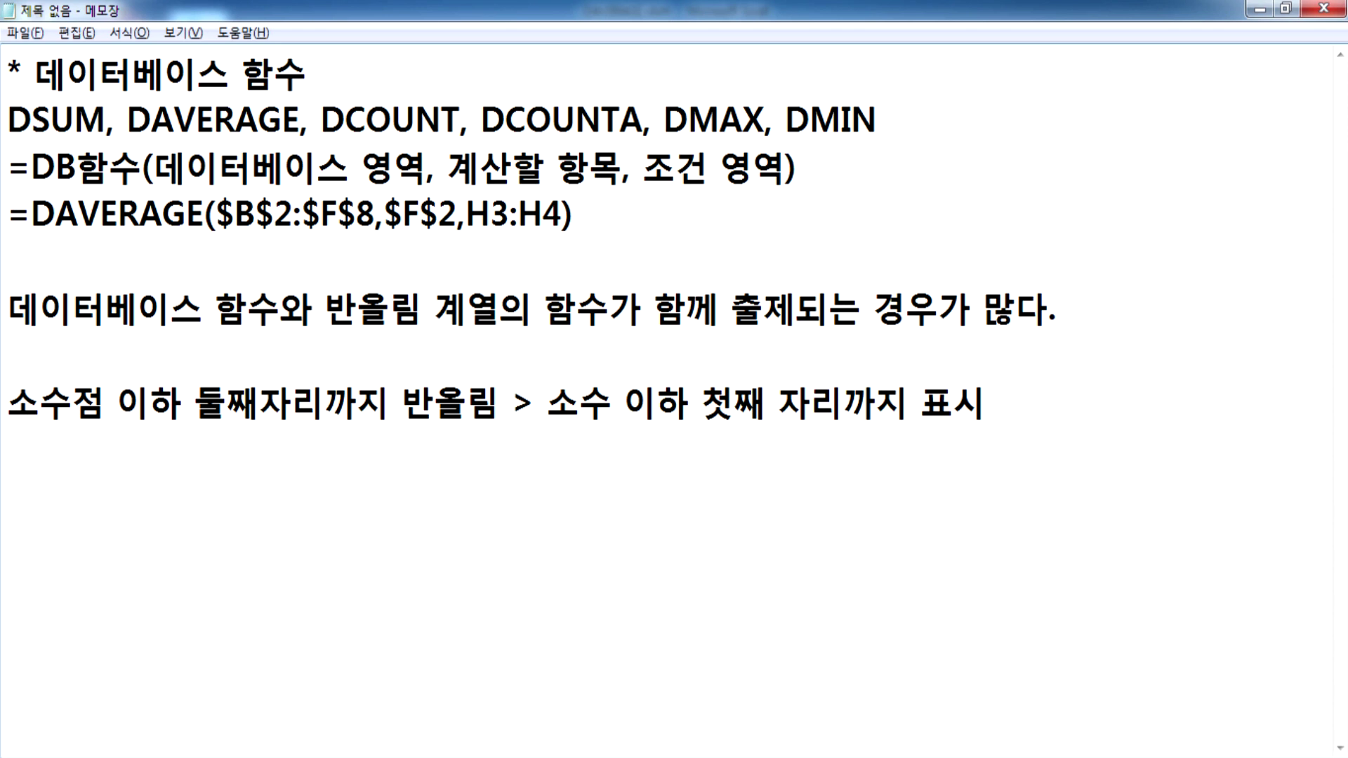
# Add the syntax line "=ROUND(값, 자리수)" below the rounding note and insert several blank lines under it.
pyautogui.write('=ROUND')
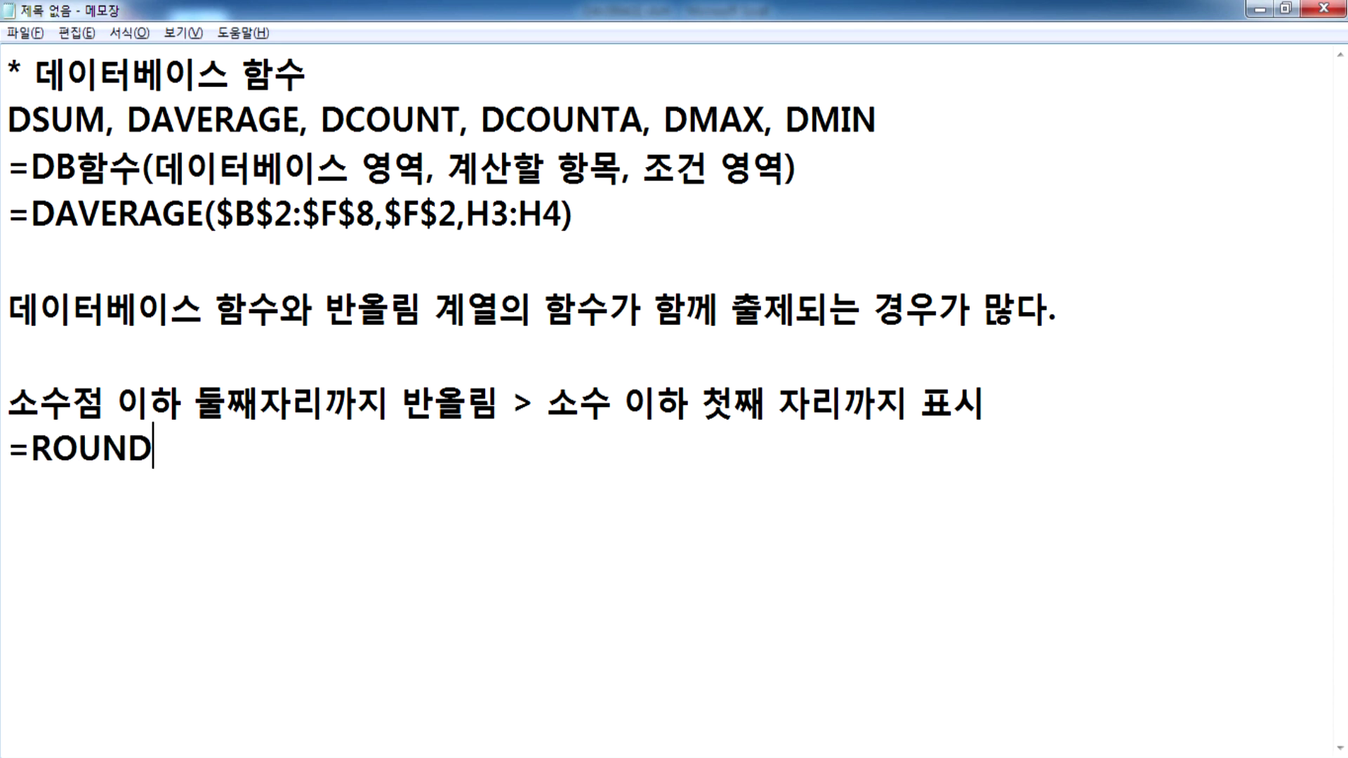
pyautogui.write('(값, ')
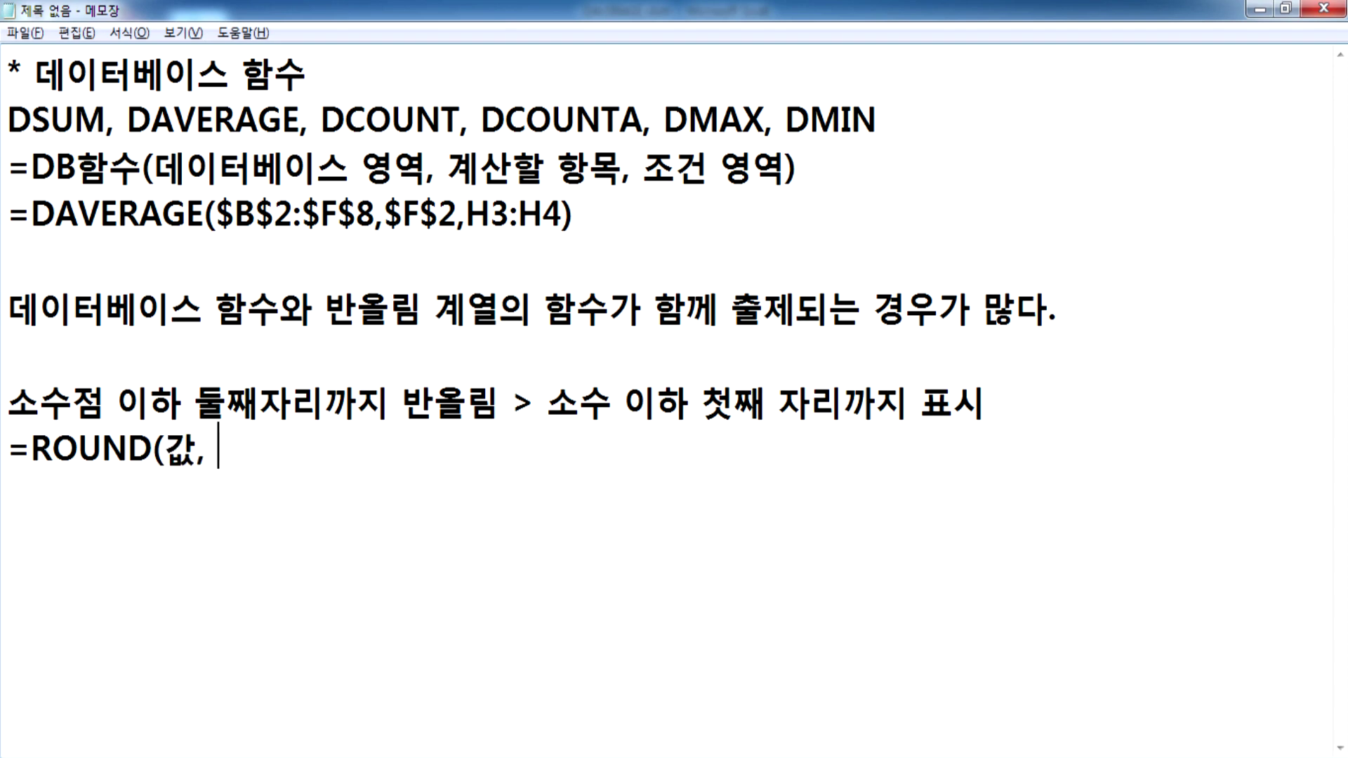
pyautogui.write('잘리수)')
pyautogui.press('Return')
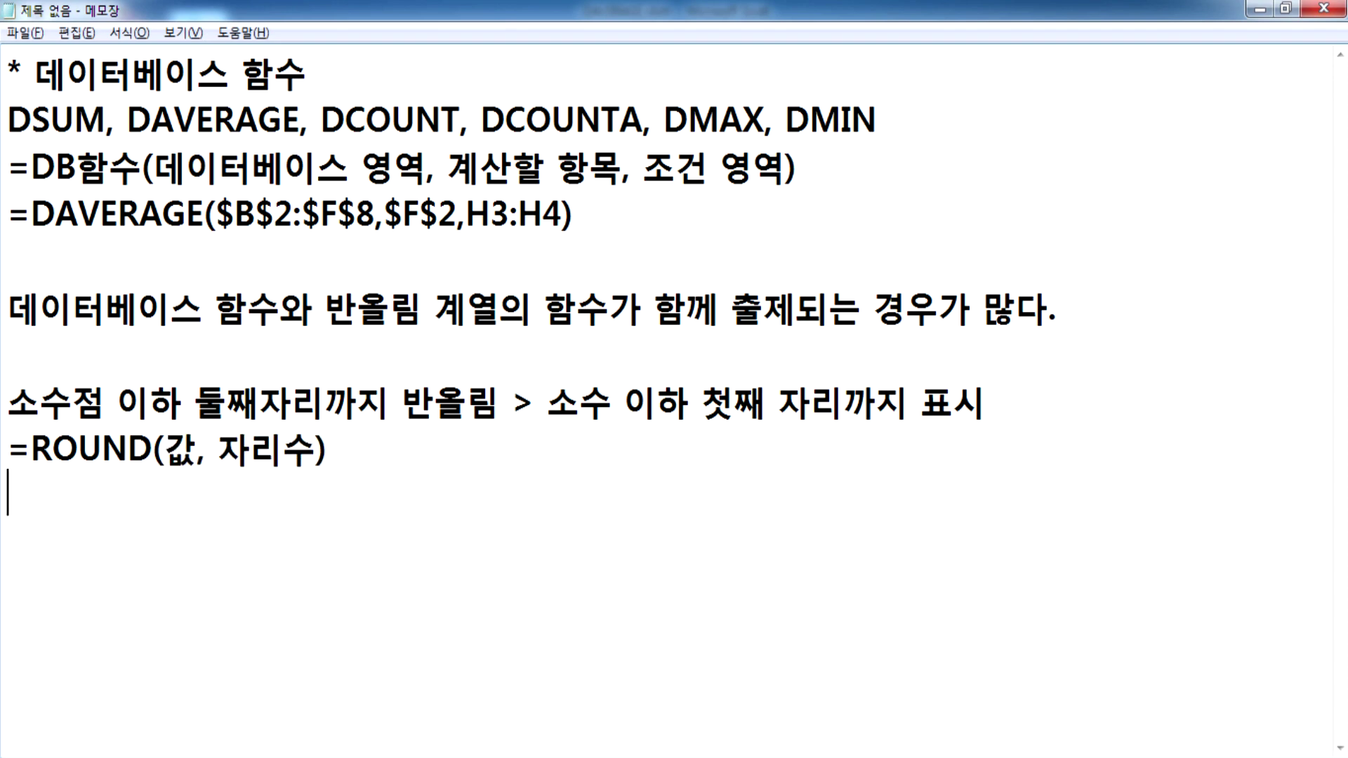
pyautogui.press('Return')
pyautogui.press('Return')
pyautogui.press('Return')
pyautogui.press('Return')
pyautogui.press('Return')
pyautogui.press('Return')
pyautogui.press('Return')
pyautogui.press('Return')
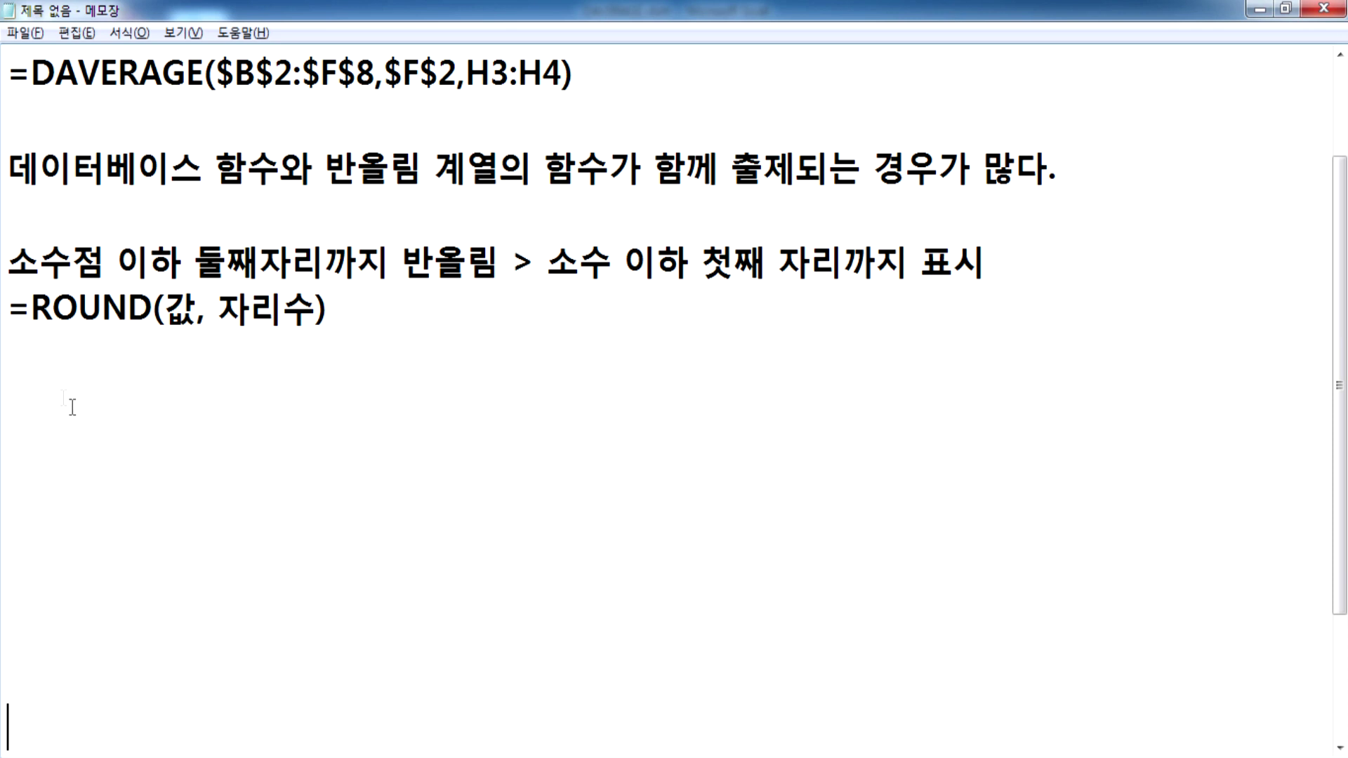
# Duplicate the ROUND syntax line directly below and change 자리수 in the copy to 1.
pyautogui.moveTo(15, 311); pyautogui.dragTo(10, 346)
pyautogui.hotkey('ctrl', 'c')
pyautogui.click(112, 352)
pyautogui.hotkey('ctrl', 'v')
pyautogui.moveTo(218, 357); pyautogui.dragTo(318, 358)
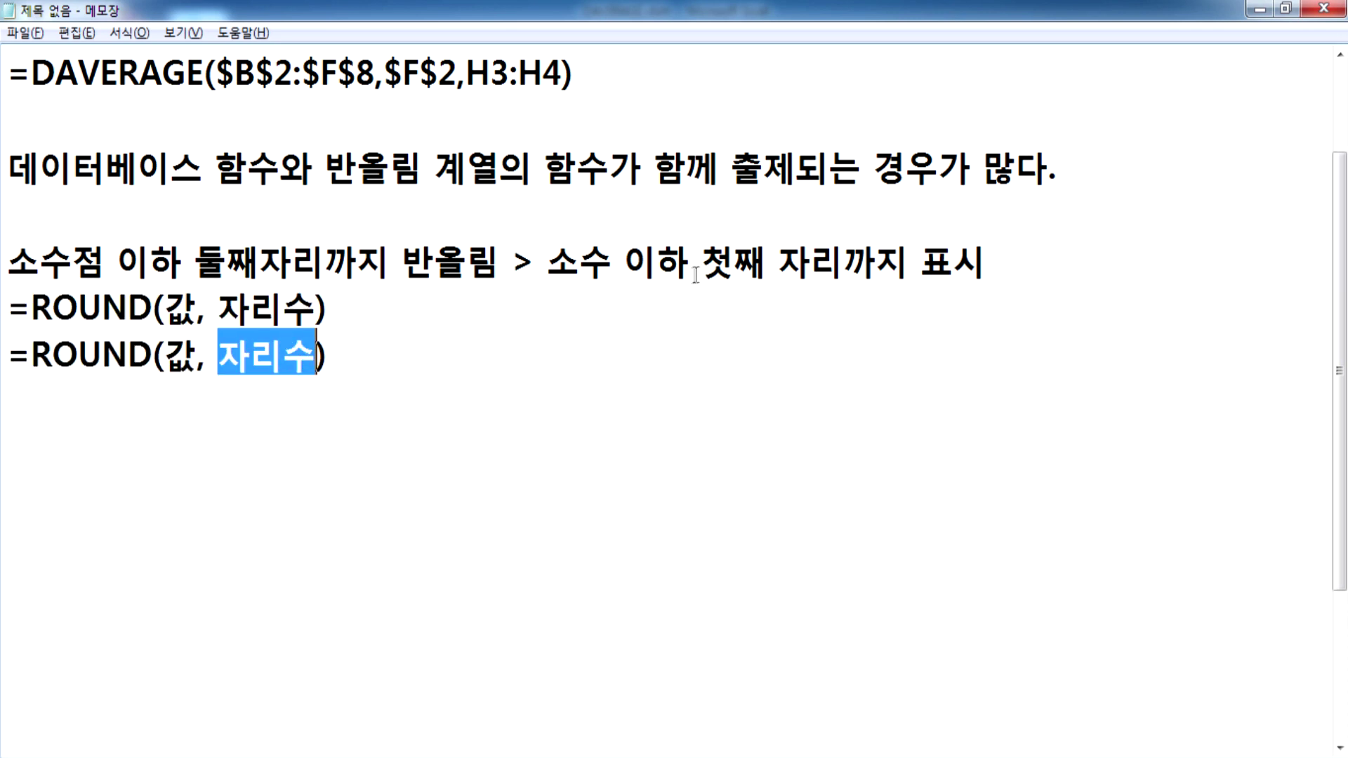
pyautogui.write('1')
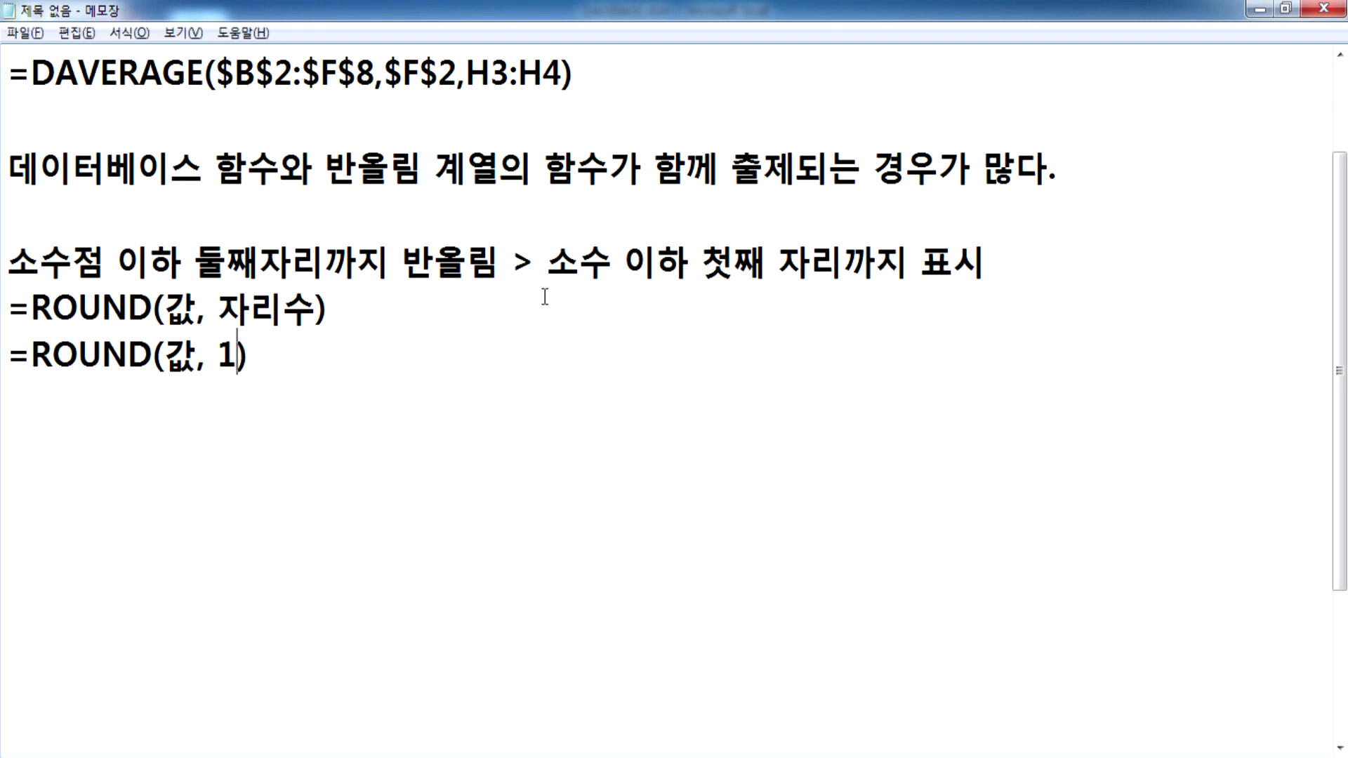
# Append the example "(예, 89.67 > 89.7)" to the end of the rounding note.
pyautogui.click(1027, 254)
pyautogui.write('(89.67')
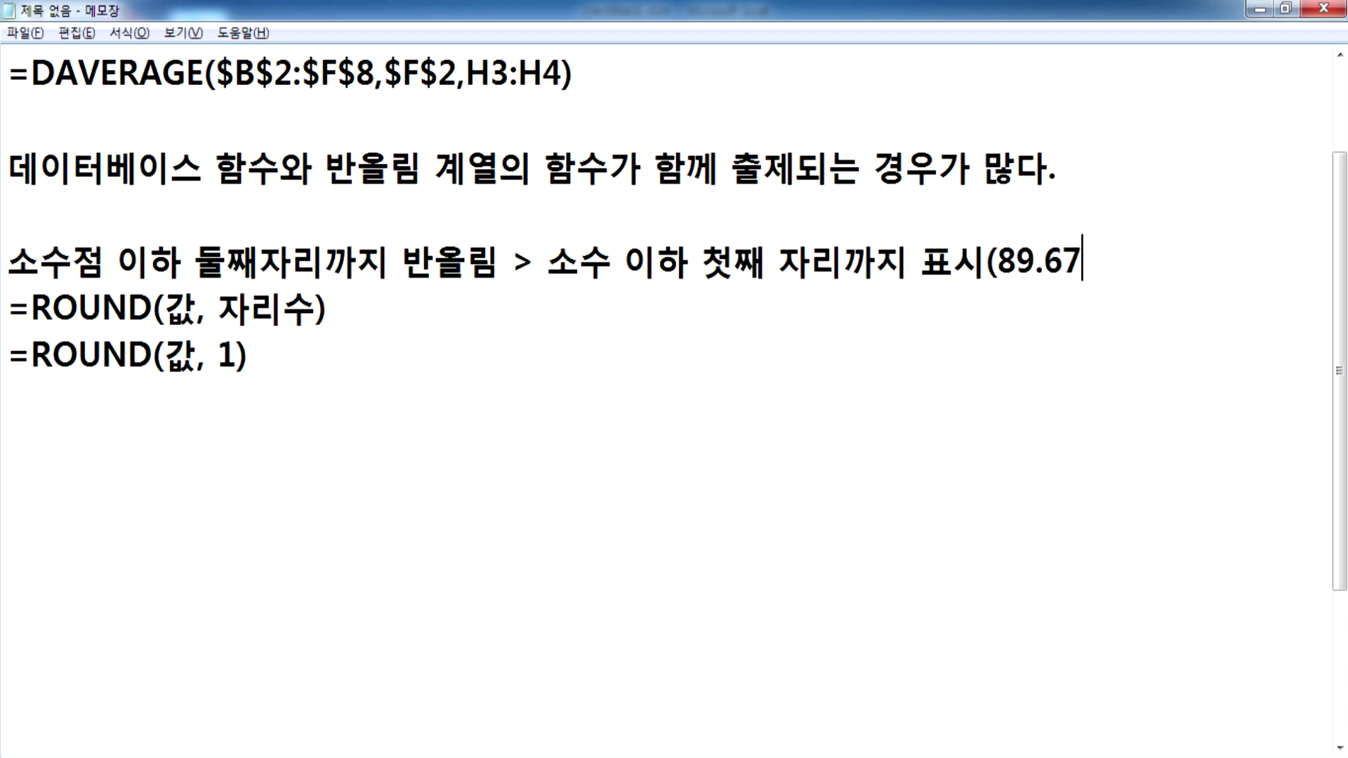
pyautogui.write(' > 89.')
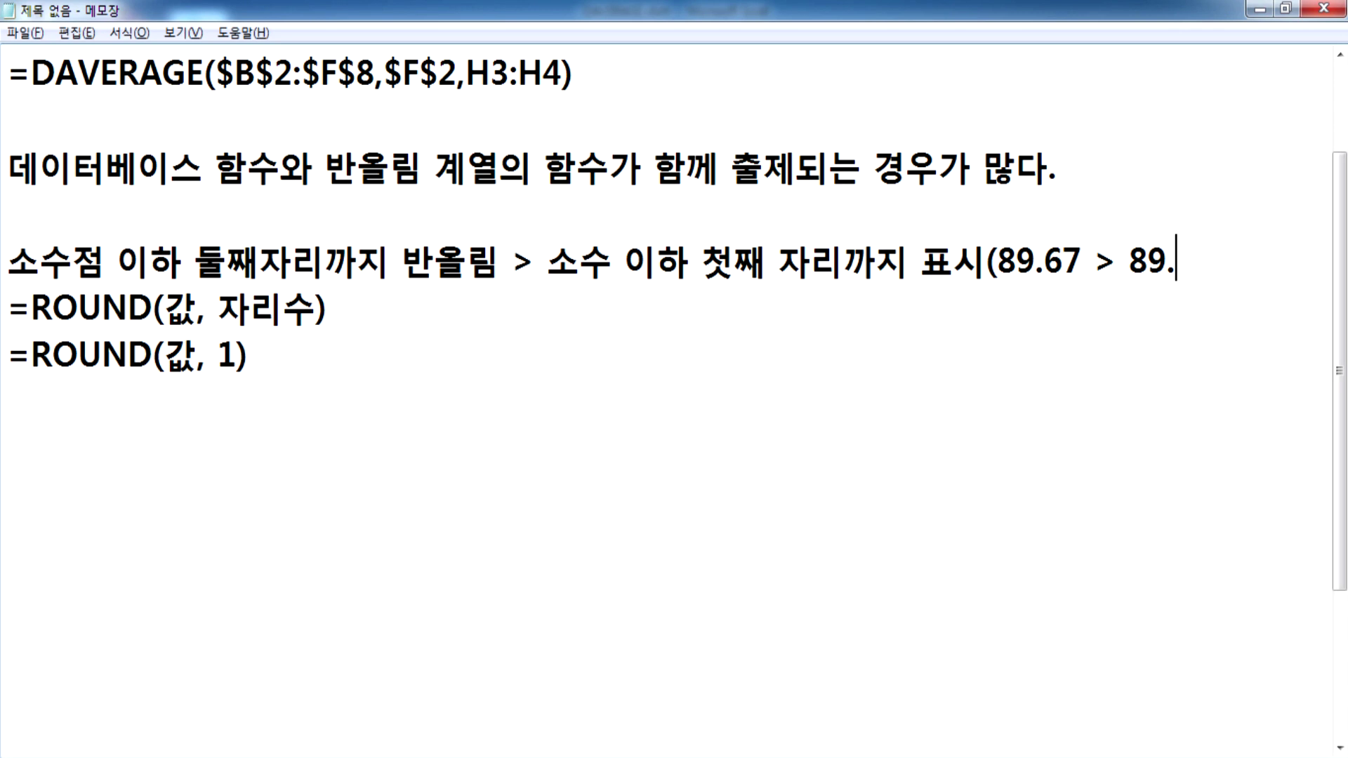
pyautogui.write('7)')
pyautogui.moveTo(8, 261); pyautogui.dragTo(874, 256)
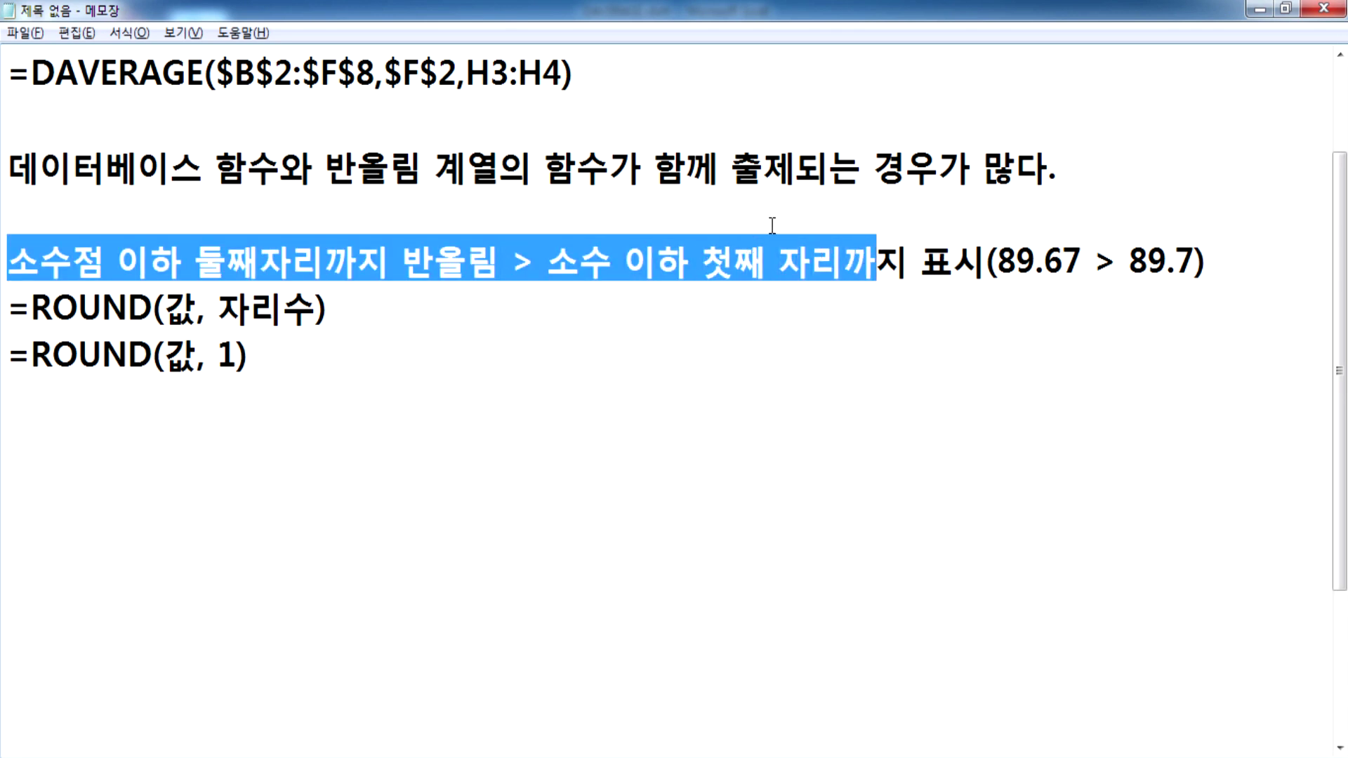
pyautogui.click(1009, 260)
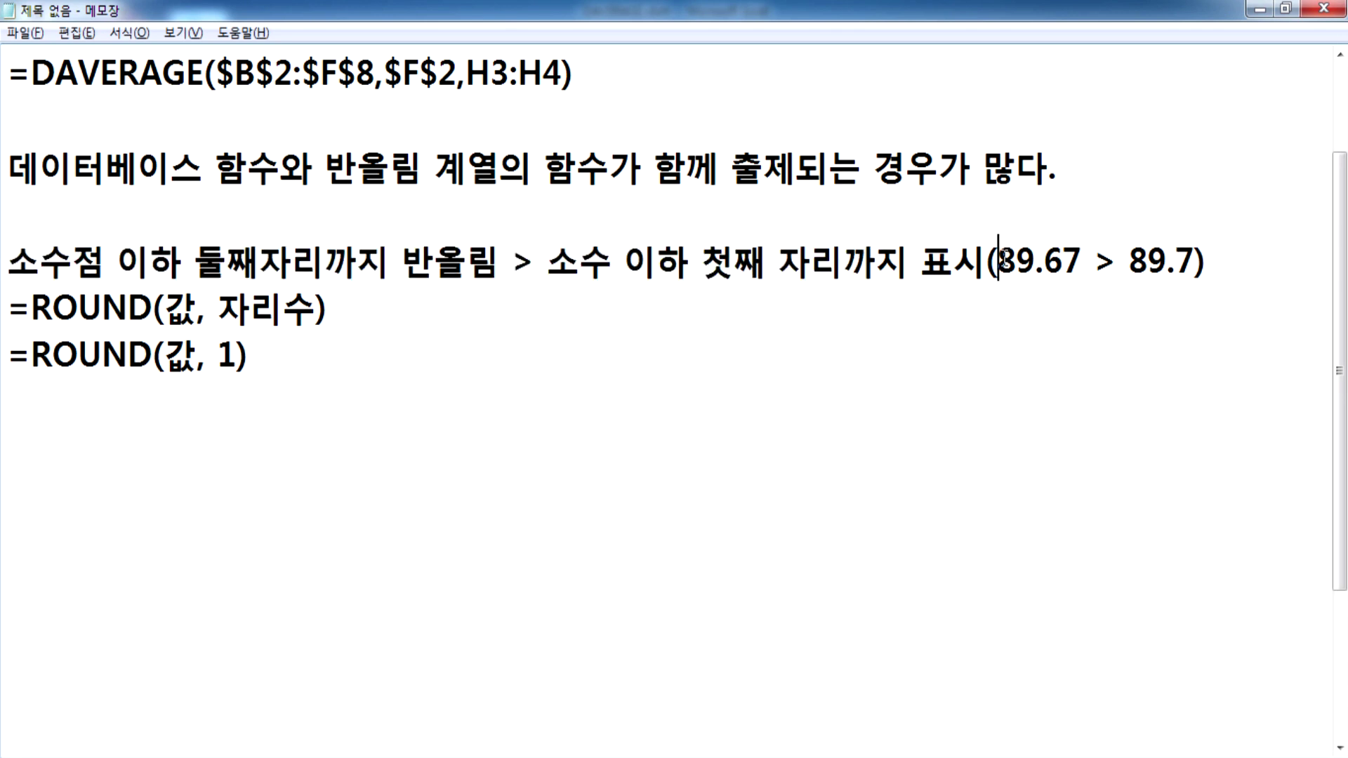
pyautogui.write('예,')
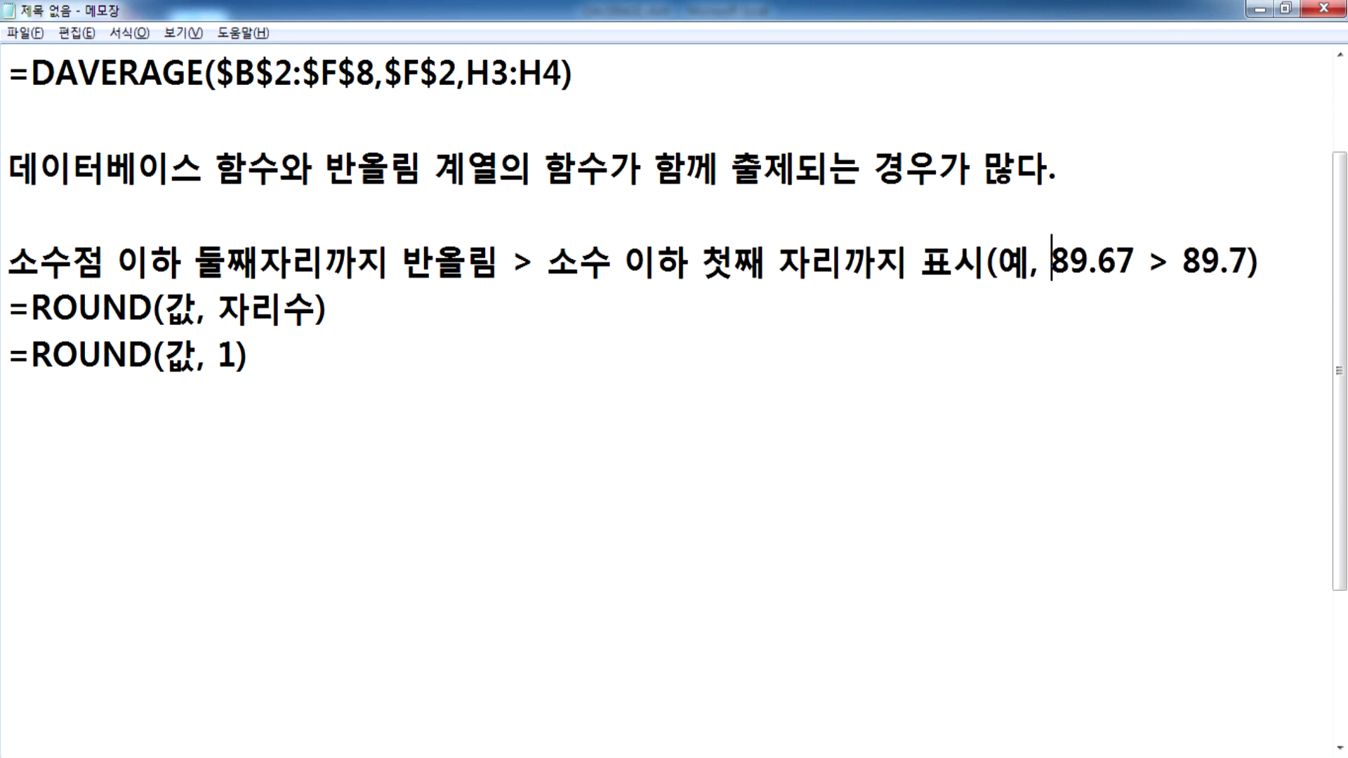
# Compare the decimal digit of the rounded example value with the digit argument in the second ROUND formula.
pyautogui.moveTo(1220, 262); pyautogui.dragTo(1257, 262)
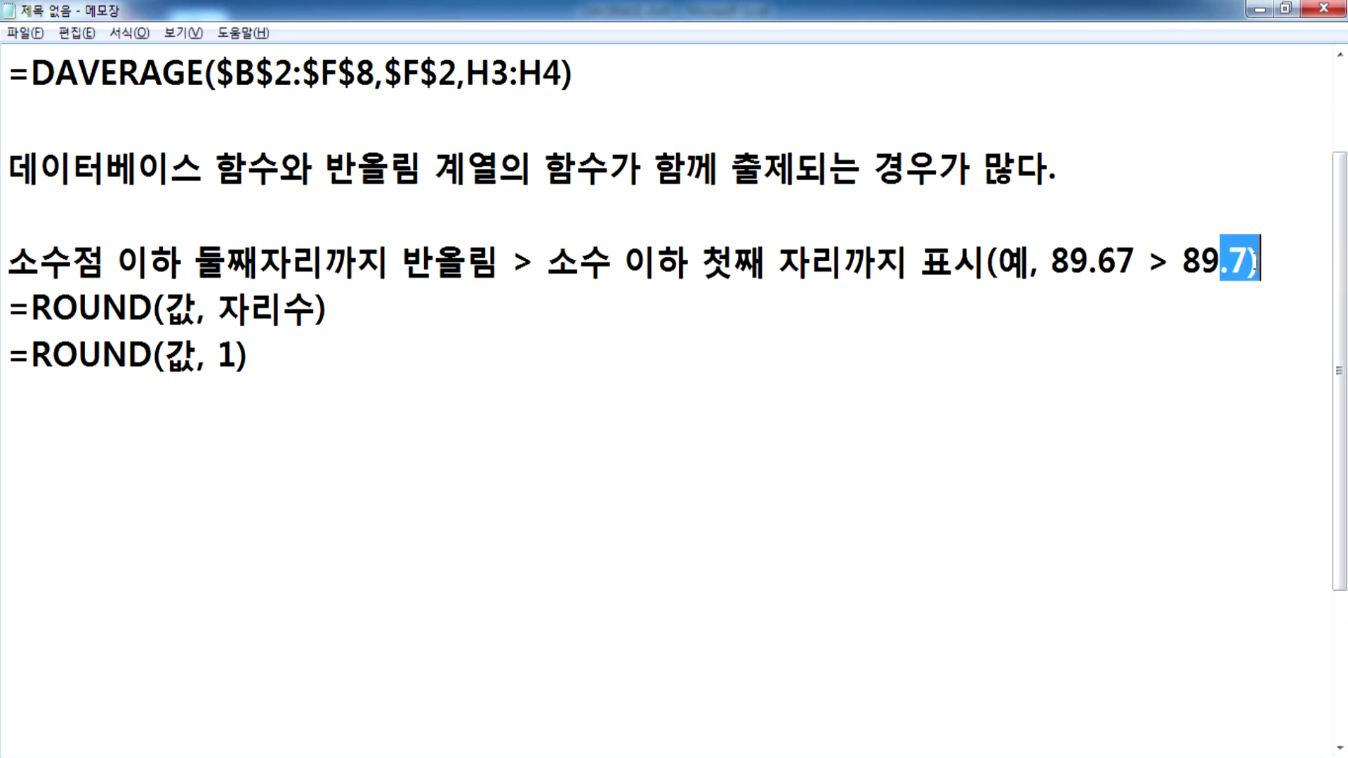
pyautogui.click(1248, 258)
pyautogui.moveTo(1248, 260); pyautogui.dragTo(1229, 261)
pyautogui.moveTo(223, 354); pyautogui.dragTo(238, 355)
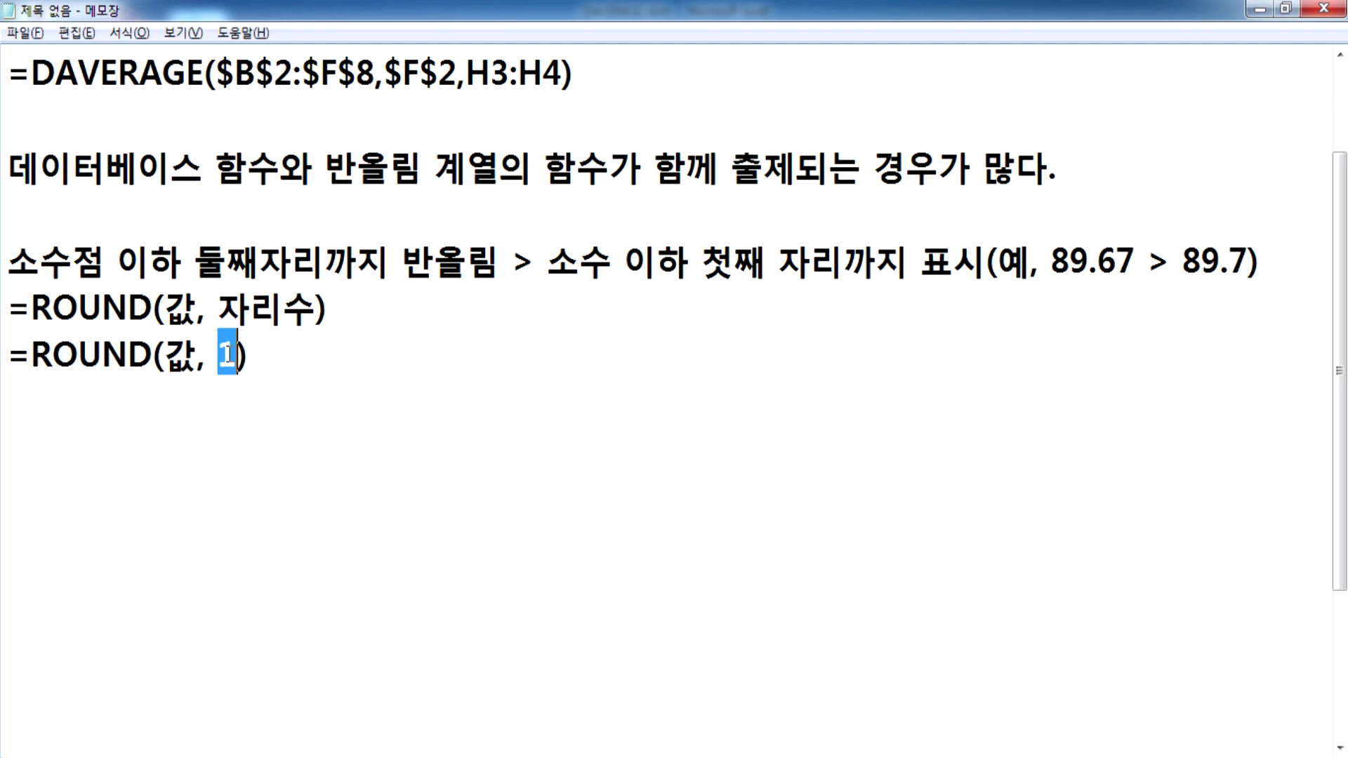
pyautogui.click(253, 412)
# Switch to Windows Explorer, open DCOUNTA.xlsm from the 06 부록 folder, and cancel the pending H5 formula edit in DAVERAGE.xlsm.
pyautogui.hotkey('alt', 'Tab')
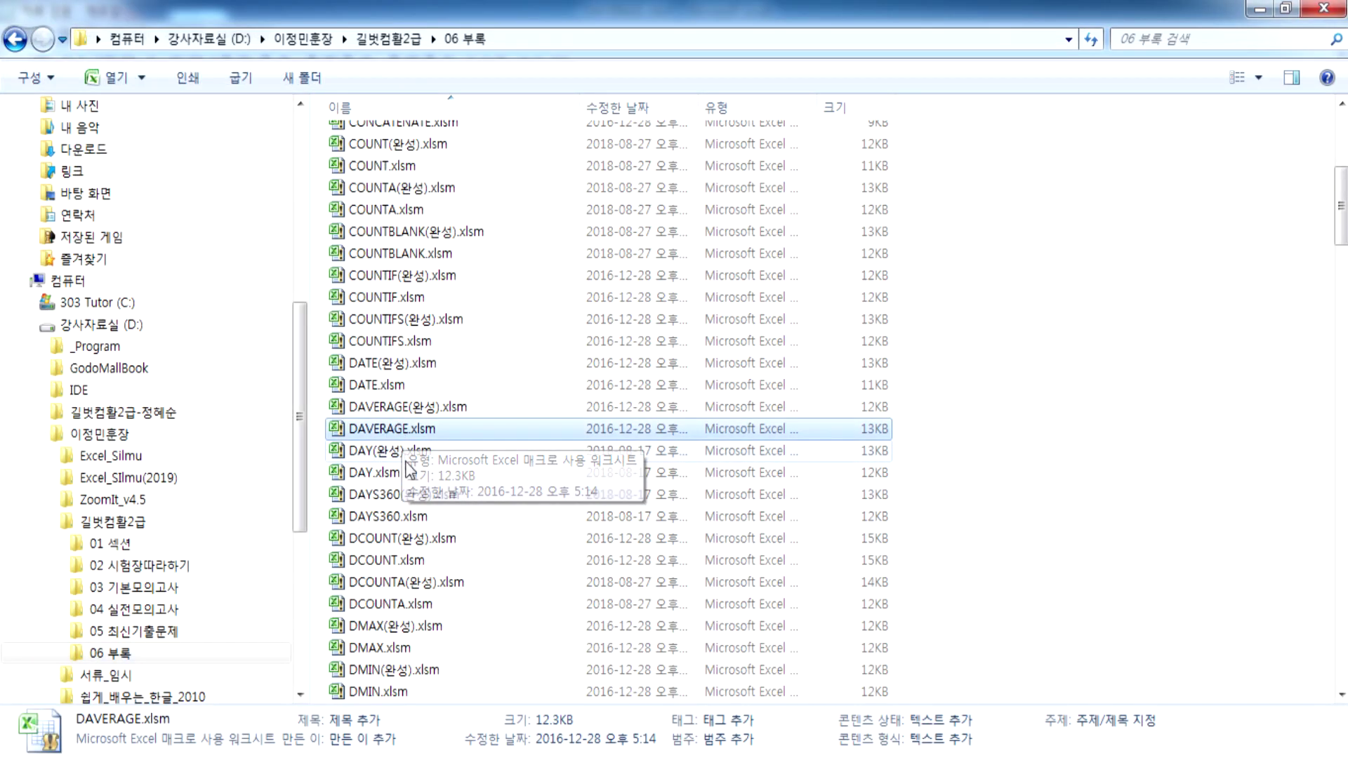
pyautogui.scroll(-4, 421, 498)
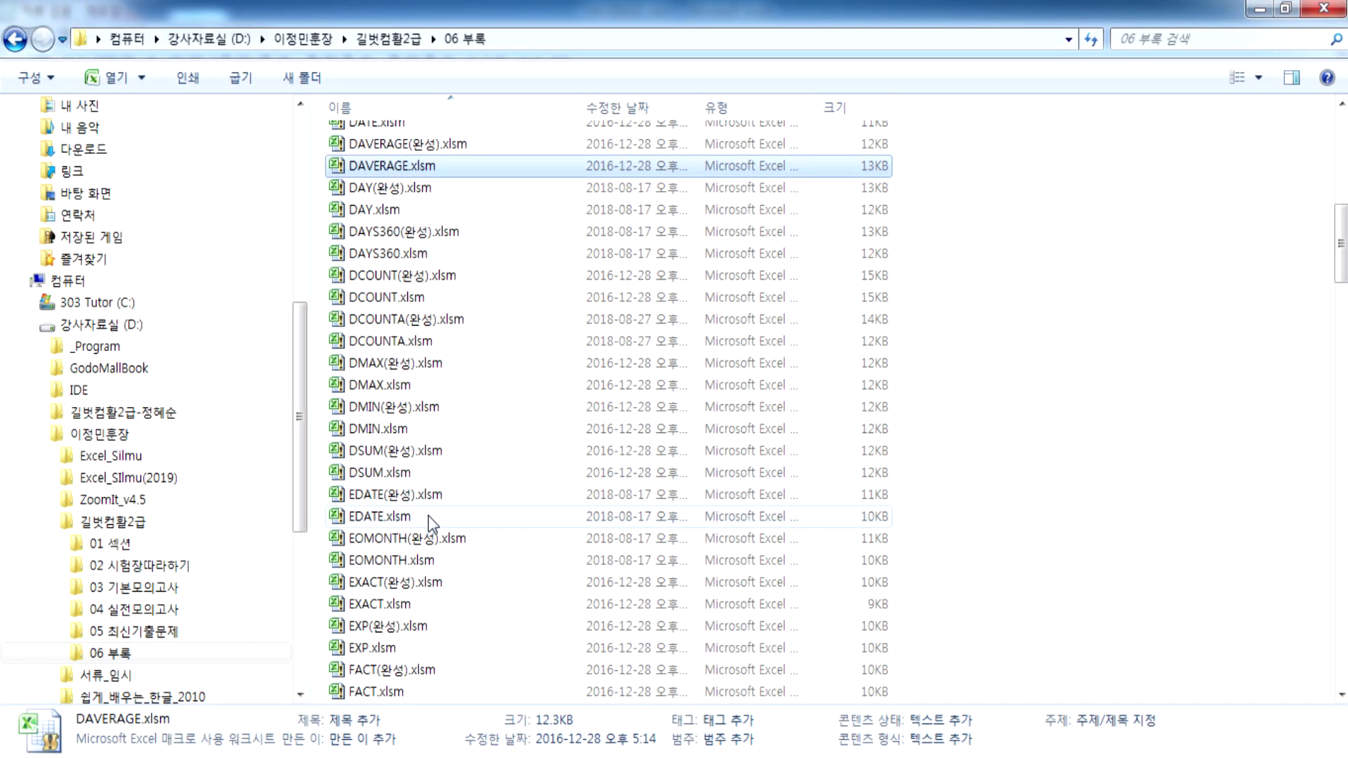
pyautogui.click(386, 342)
pyautogui.hotkey('alt', 'Tab')
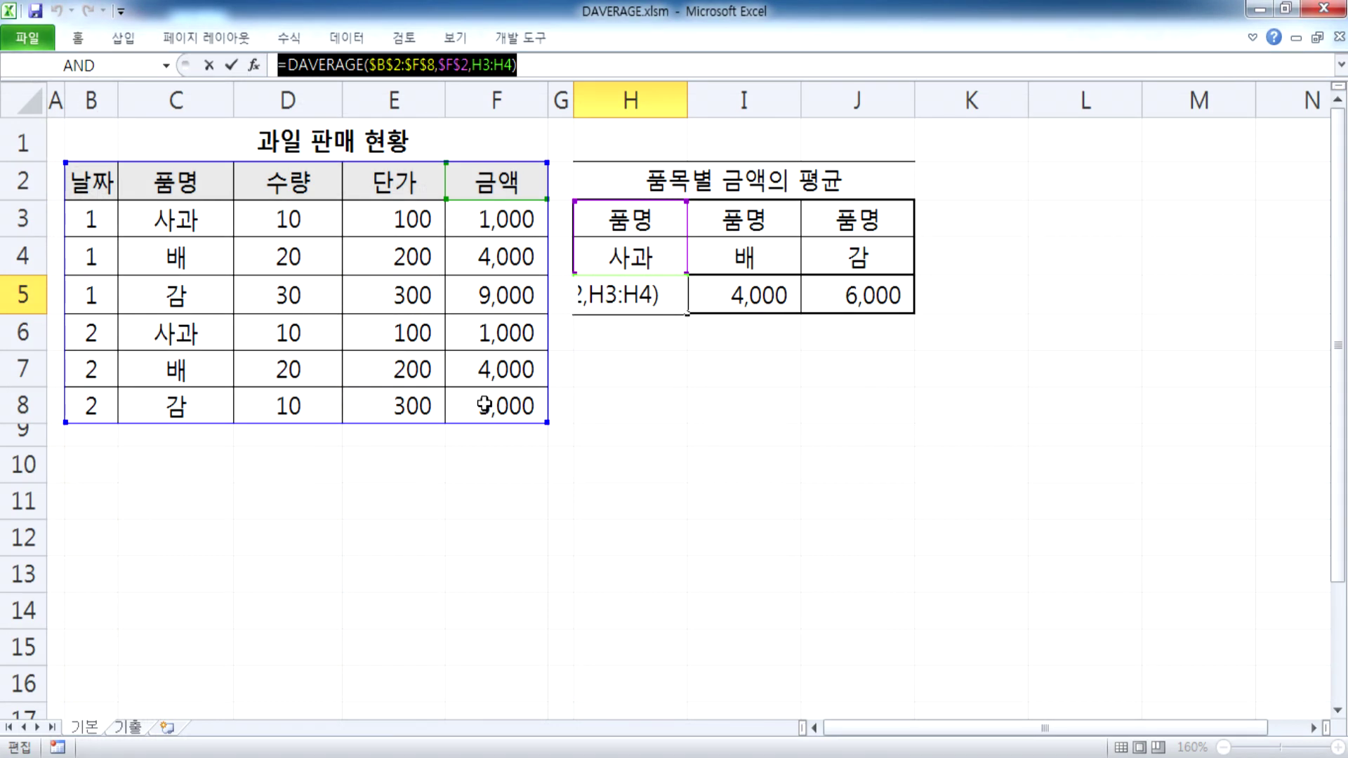
pyautogui.press('Escape')
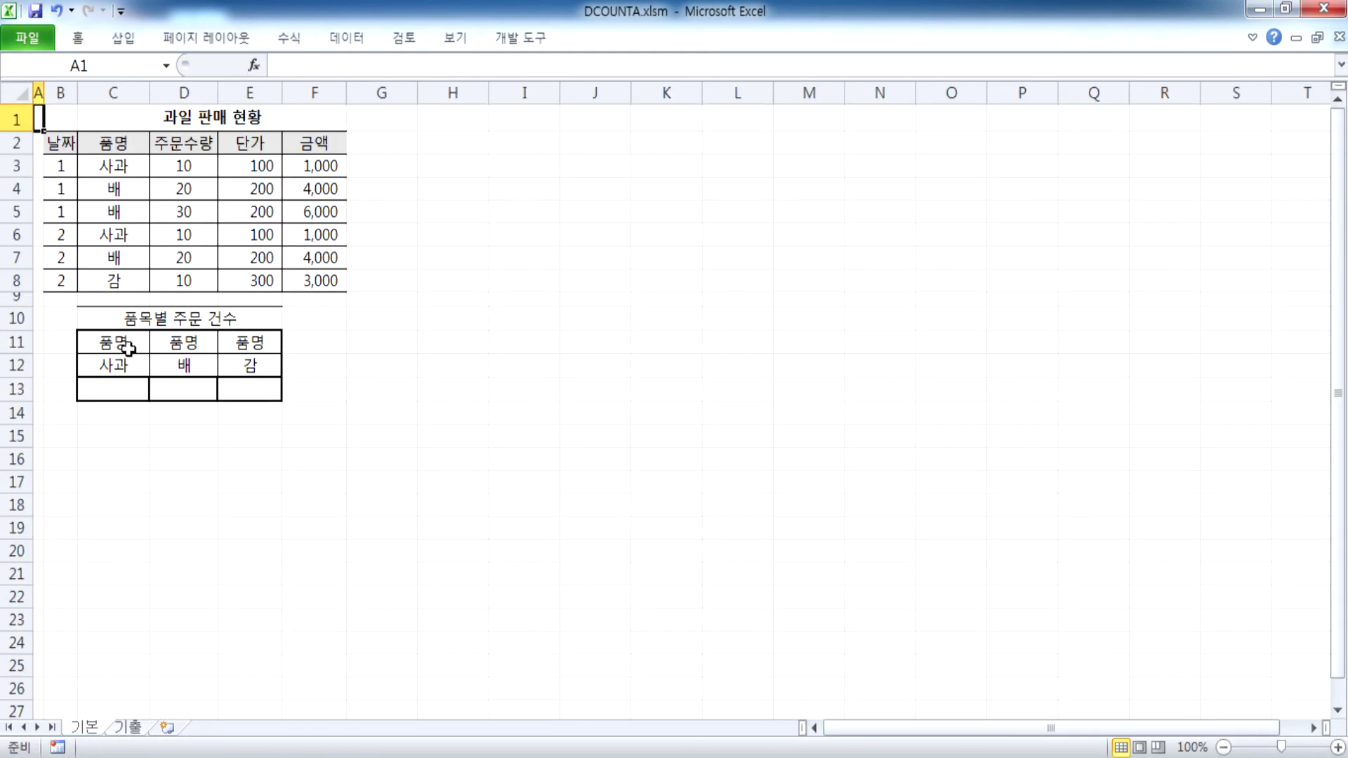
# Move the 품목별 주문 건수 table beside the sales table so it starts at H2, and narrow column G.
pyautogui.scroll(3, 144, 355)
pyautogui.moveTo(129, 432); pyautogui.dragTo(829, 287)
pyautogui.click(562, 238)
pyautogui.moveTo(597, 105); pyautogui.dragTo(528, 105)
pyautogui.click(520, 420)
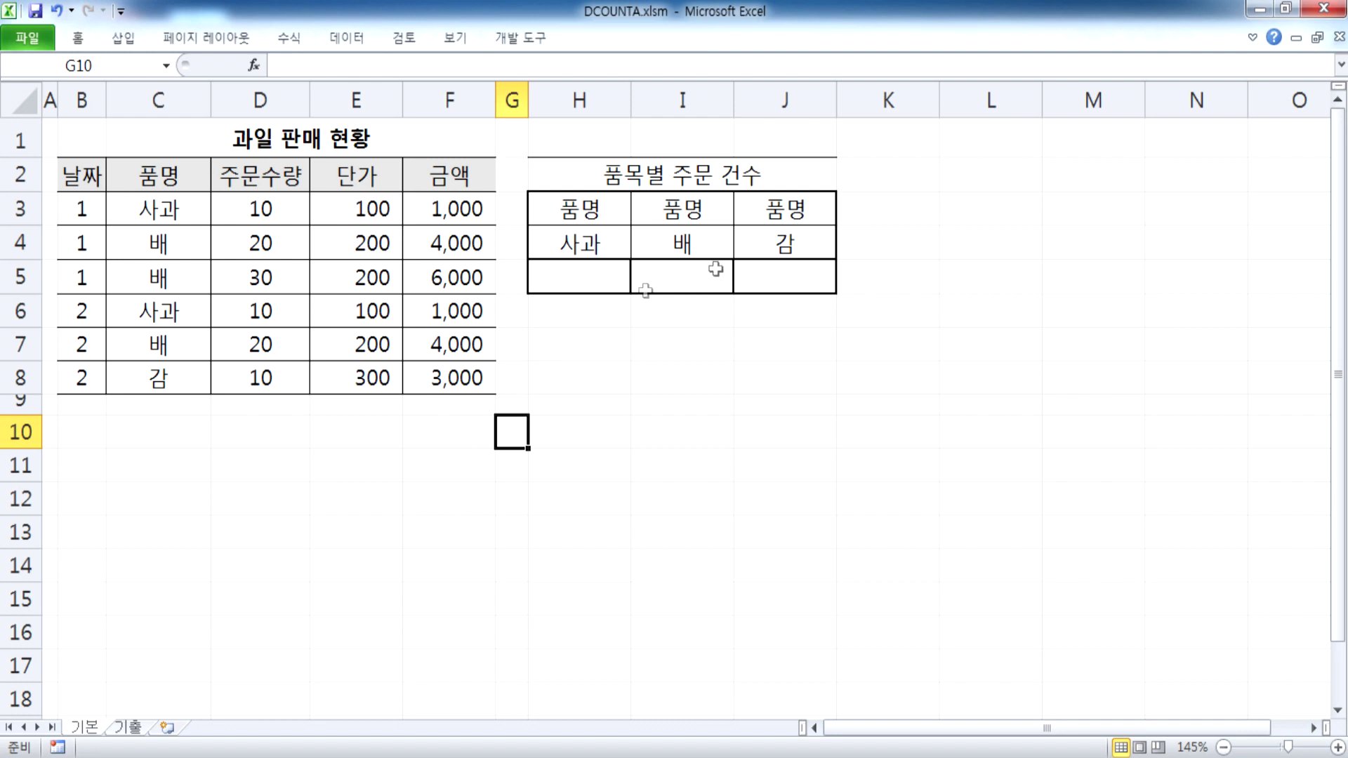
# Duplicate the 품목별 주문 건수 table with its copy starting at L2, and narrow spacer column K.
pyautogui.moveTo(559, 172); pyautogui.dragTo(758, 271)
pyautogui.hotkey('ctrl', 'c')
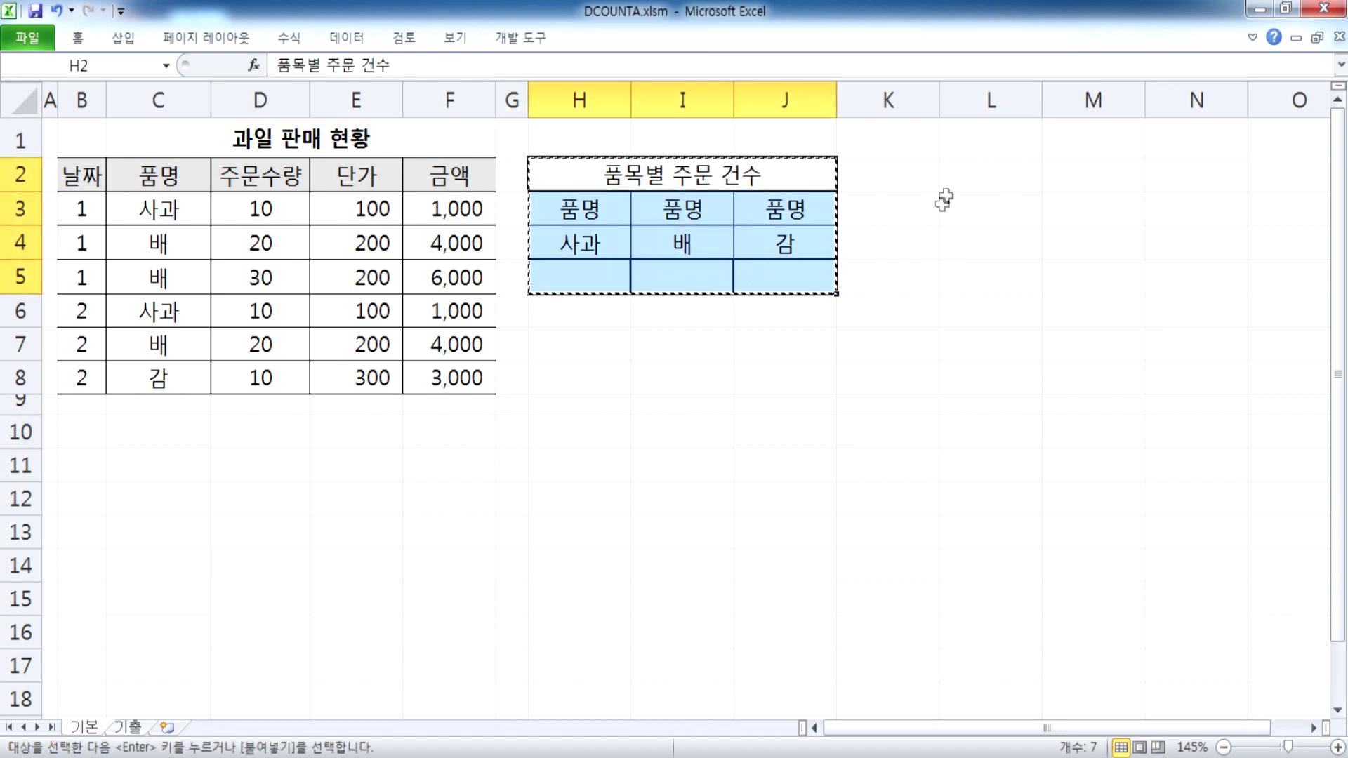
pyautogui.click(960, 172)
pyautogui.press('Return')
pyautogui.moveTo(935, 107); pyautogui.dragTo(857, 105)
# Merge and center H1:J1 above the first order count table and enter the heading DCOUNTA.
pyautogui.moveTo(527, 99); pyautogui.dragTo(762, 129)
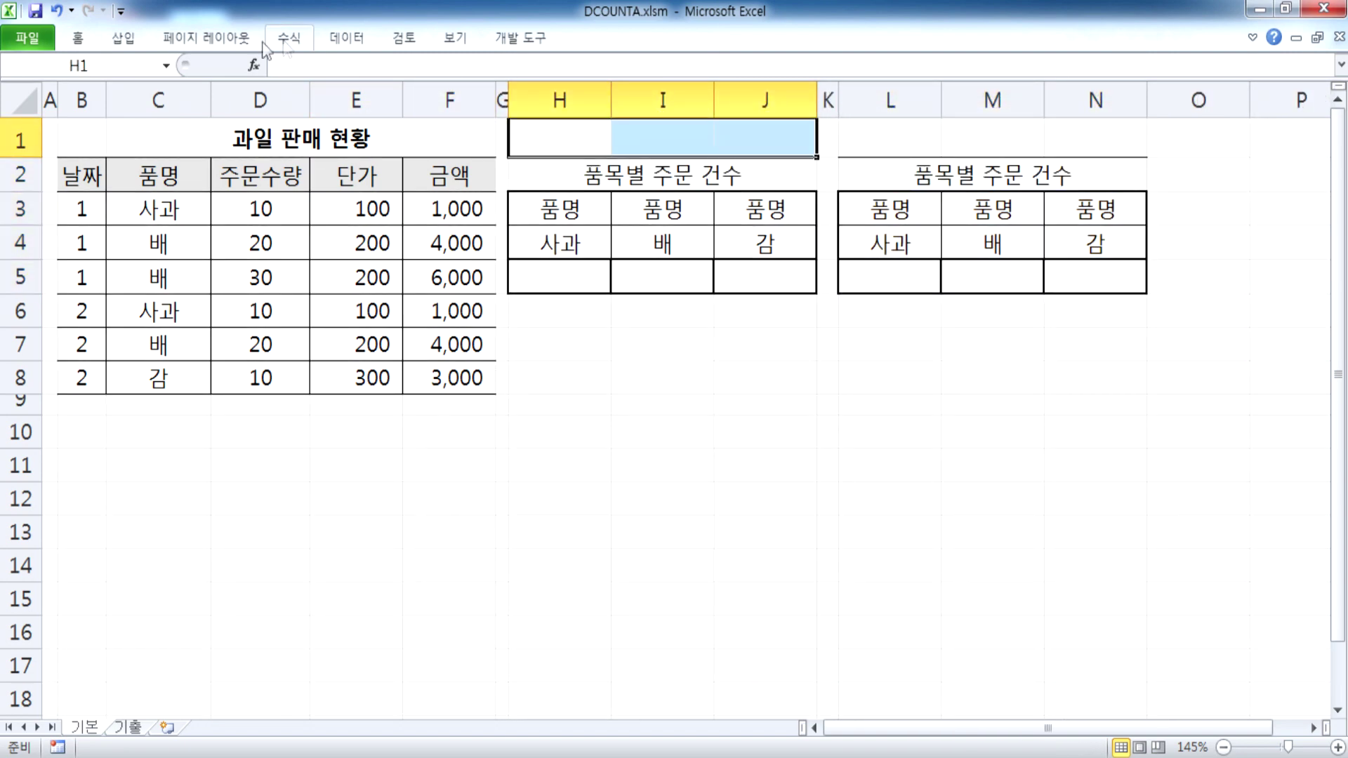
pyautogui.click(123, 38)
pyautogui.click(84, 40)
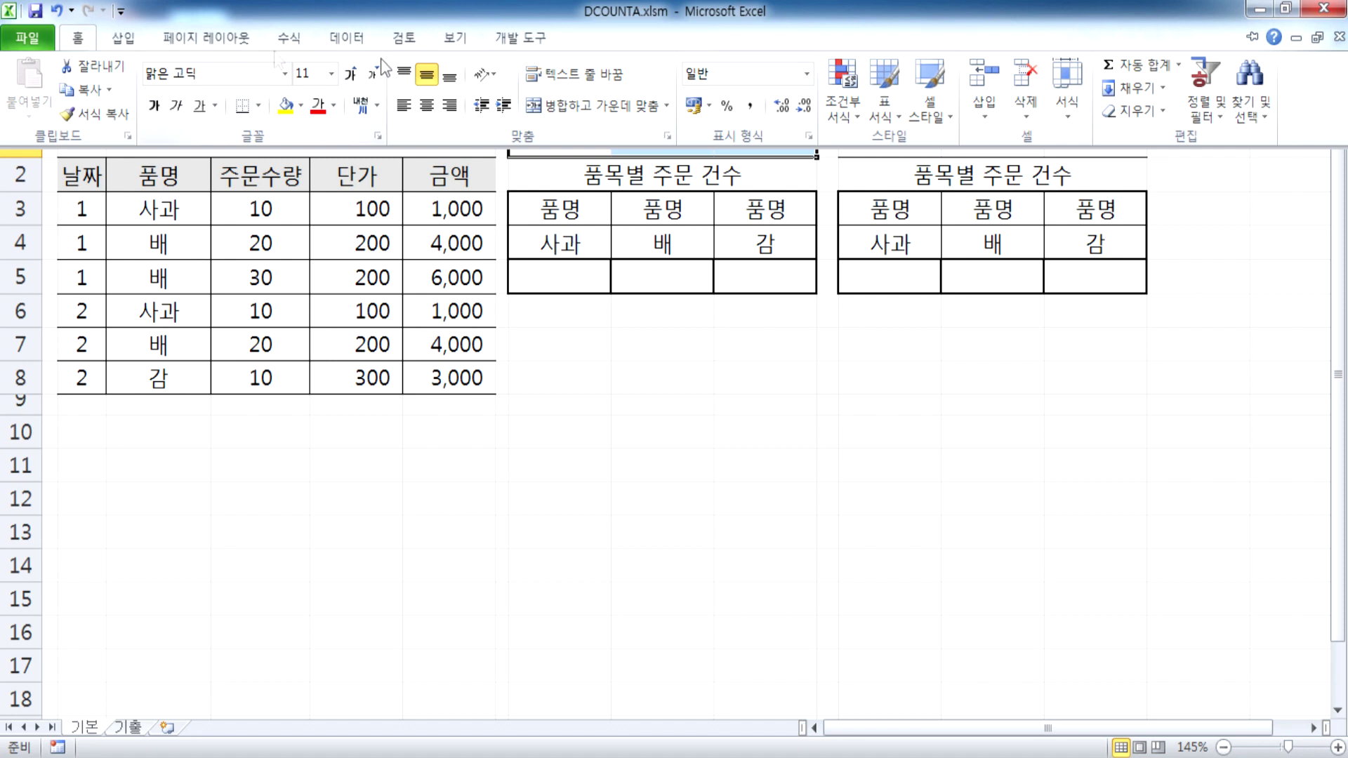
pyautogui.click(564, 102)
pyautogui.write('수제')
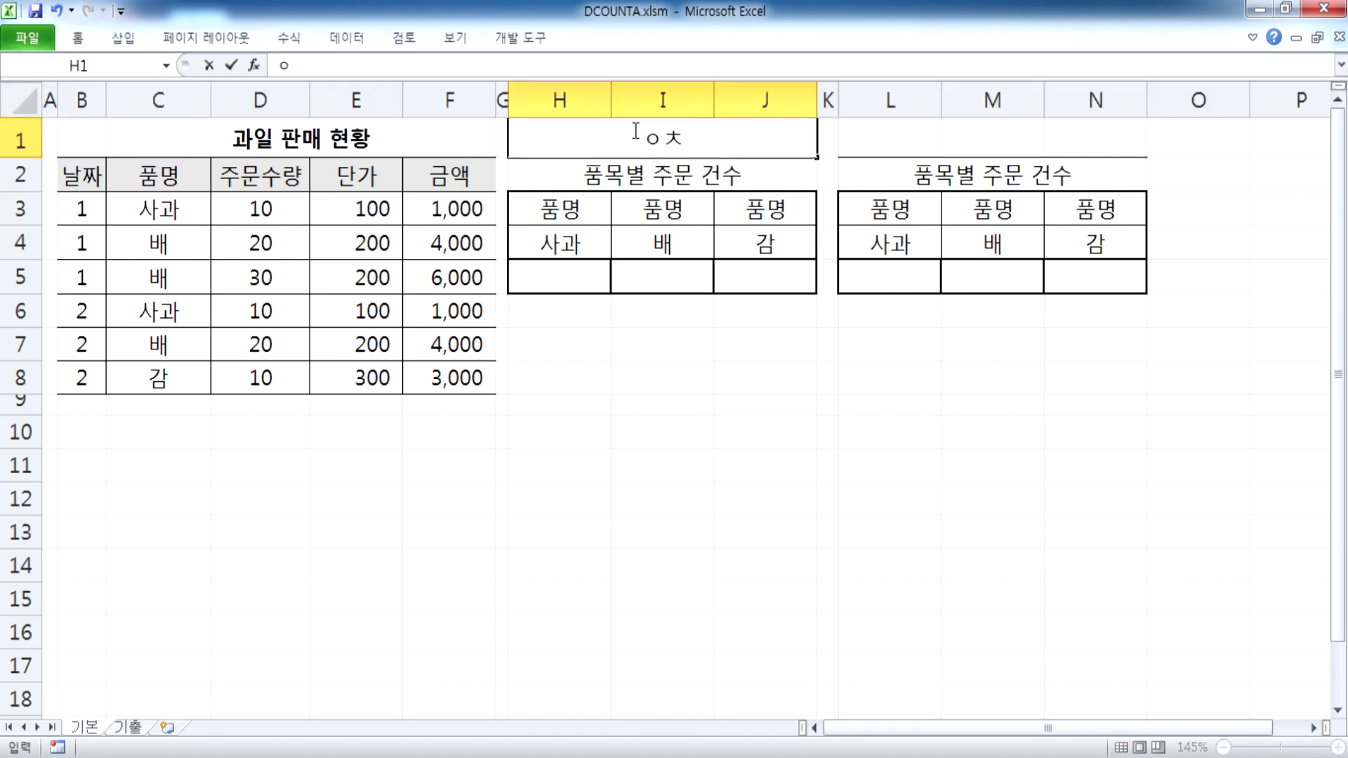
pyautogui.press('BackSpace')
pyautogui.press('BackSpace')
pyautogui.press('BackSpace')
pyautogui.press('BackSpace')
pyautogui.write('DCOUNTA')
pyautogui.press('Return')
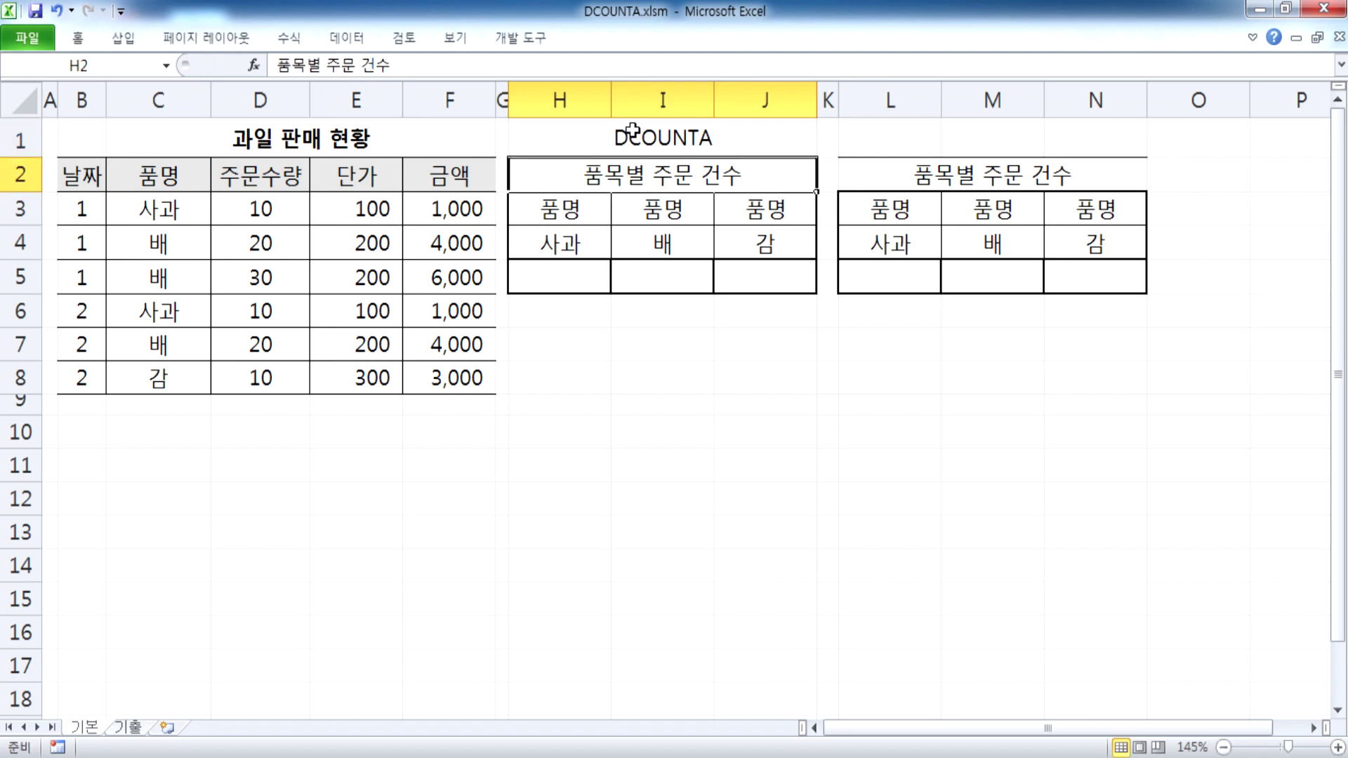
# Copy the merged DCOUNTA heading above the second order count table and change the copy to DCOUNT.
pyautogui.click(634, 130)
pyautogui.hotkey('ctrl', 'c')
pyautogui.click(927, 140)
pyautogui.hotkey('ctrl', 'v')
pyautogui.press('Escape')
pyautogui.doubleClick(1030, 141)
pyautogui.moveTo(1030, 140); pyautogui.dragTo(1064, 135)
pyautogui.press('BackSpace')
pyautogui.click(890, 377)
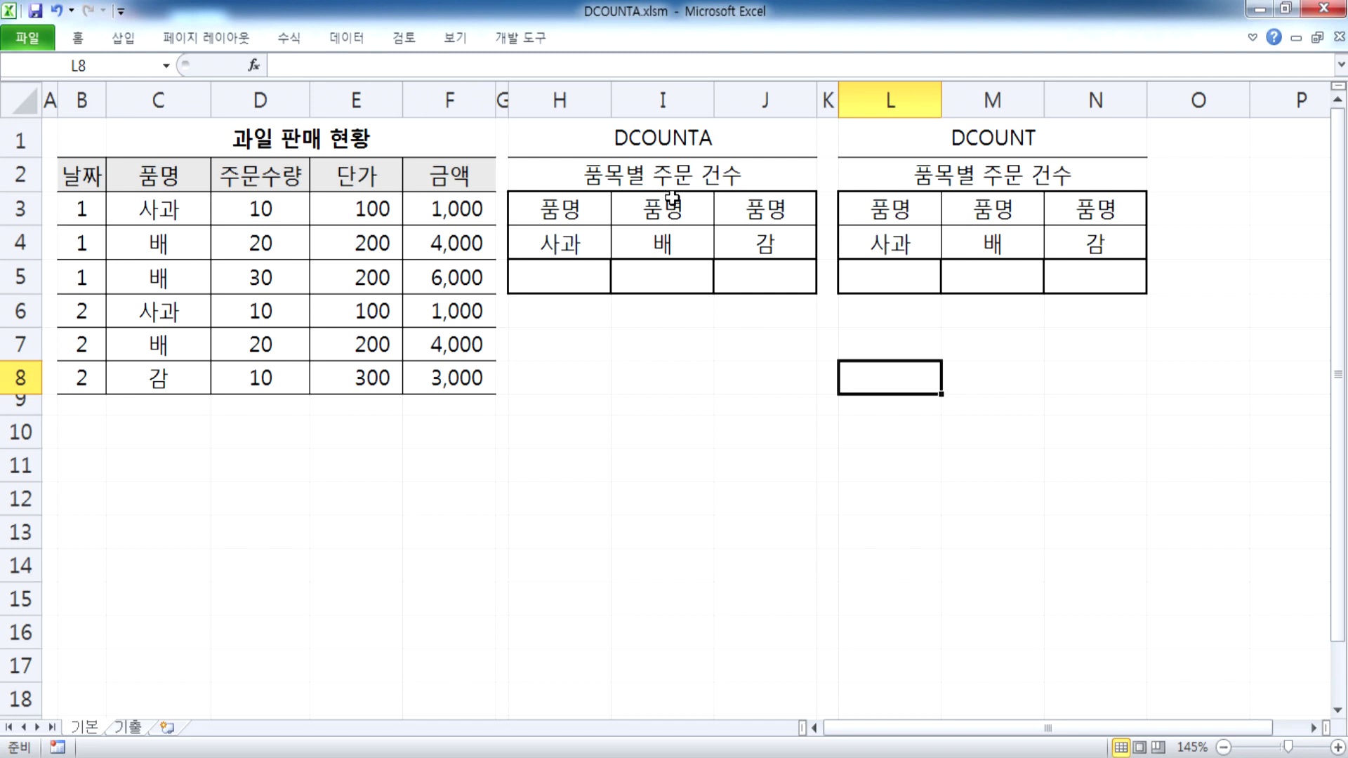
# Examine the data range, 품명 criteria pairs and field headers, comparing the field choice with the one in DAVERAGE.xlsm.
pyautogui.moveTo(83, 177); pyautogui.dragTo(442, 372)
pyautogui.moveTo(560, 215); pyautogui.dragTo(562, 249)
pyautogui.moveTo(663, 214); pyautogui.dragTo(672, 242)
pyautogui.moveTo(756, 215); pyautogui.dragTo(758, 242)
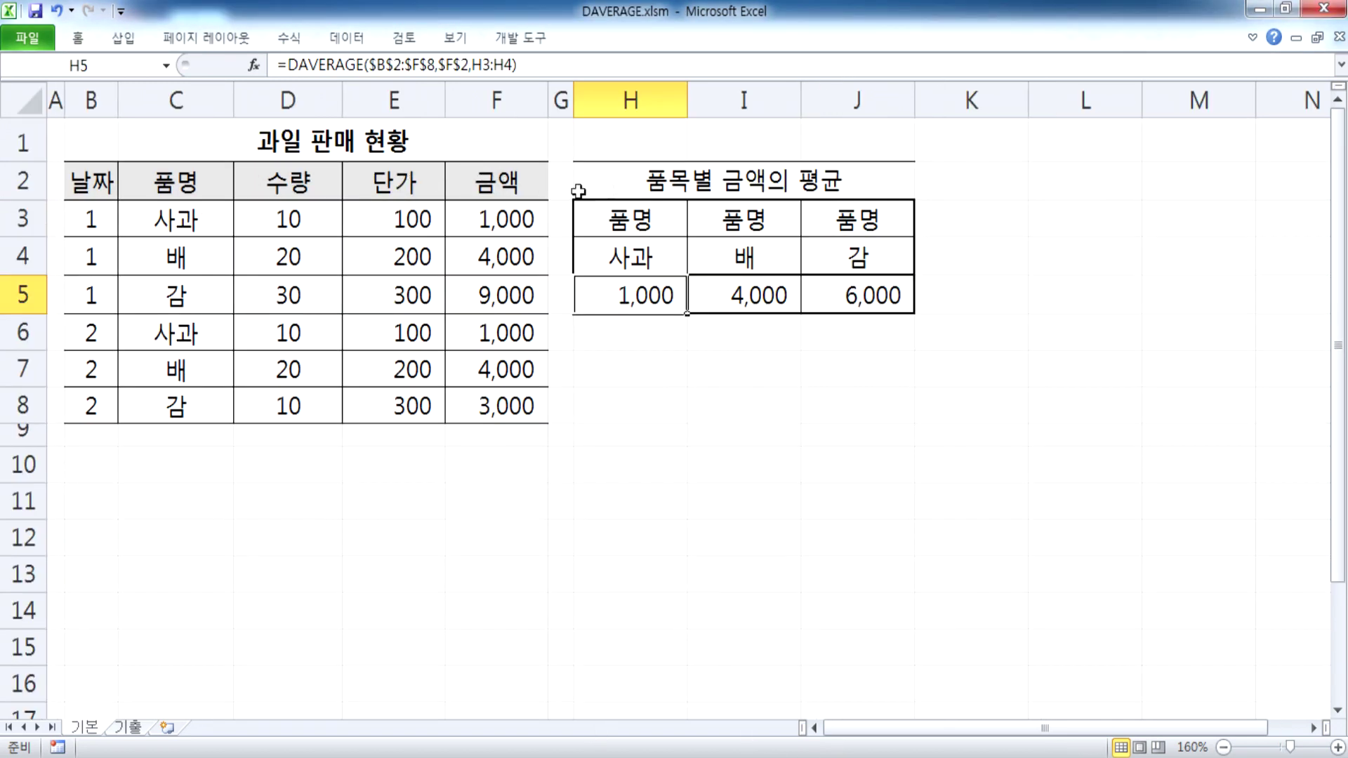
pyautogui.click(506, 182)
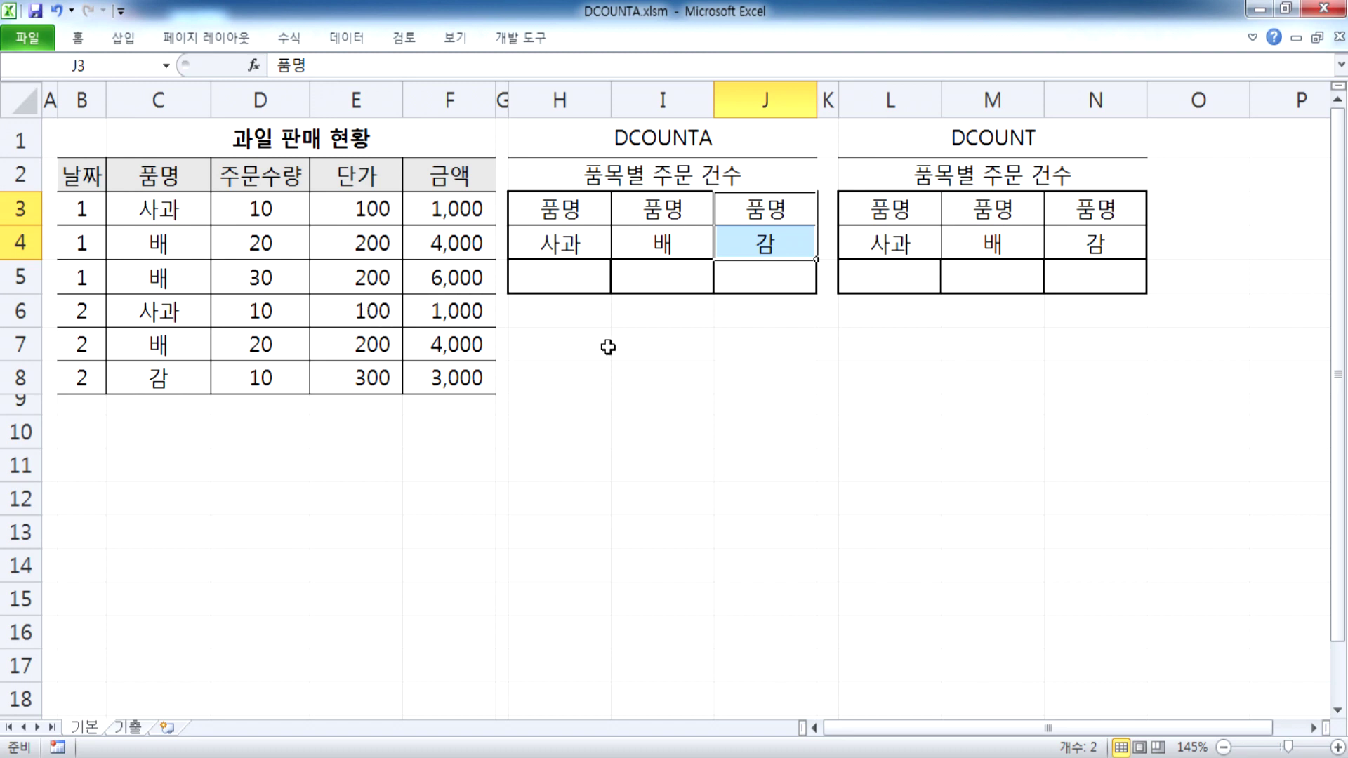
pyautogui.click(271, 175)
pyautogui.click(382, 175)
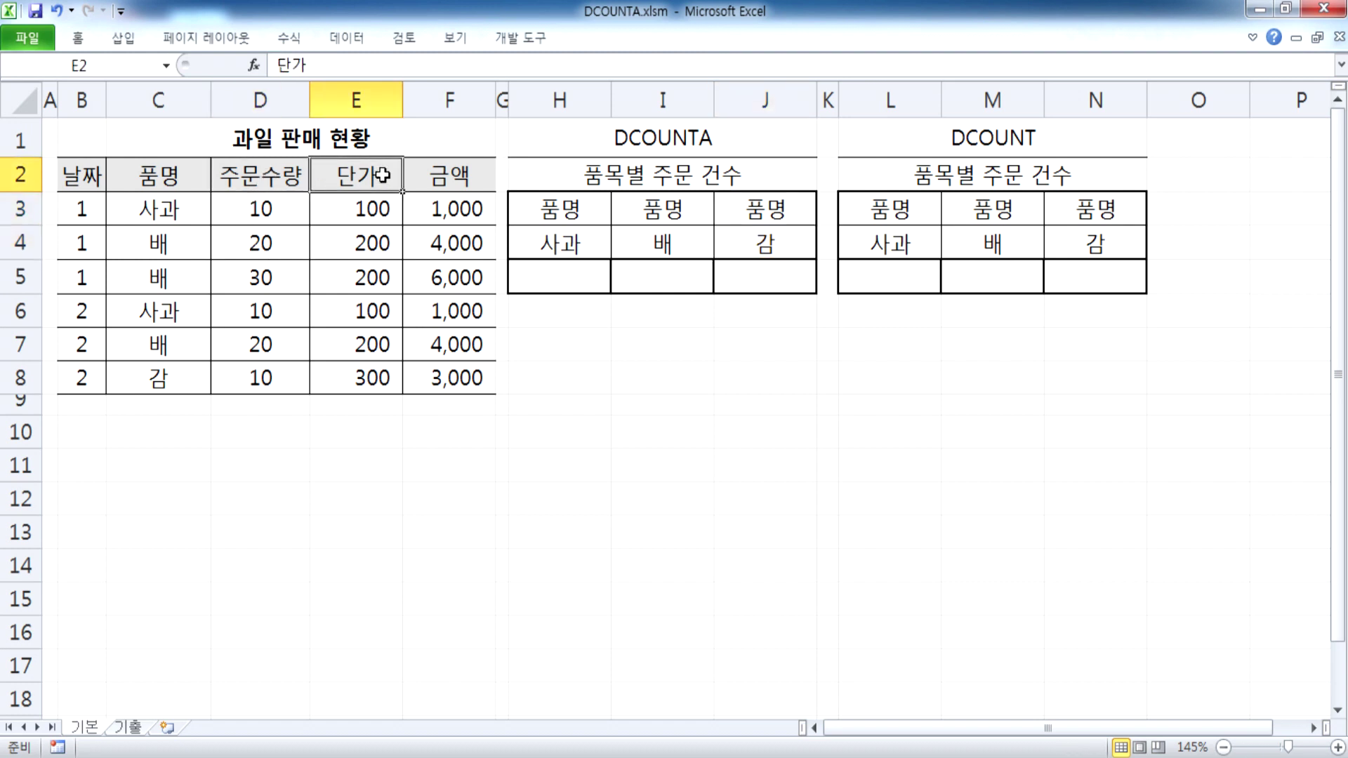
pyautogui.click(451, 176)
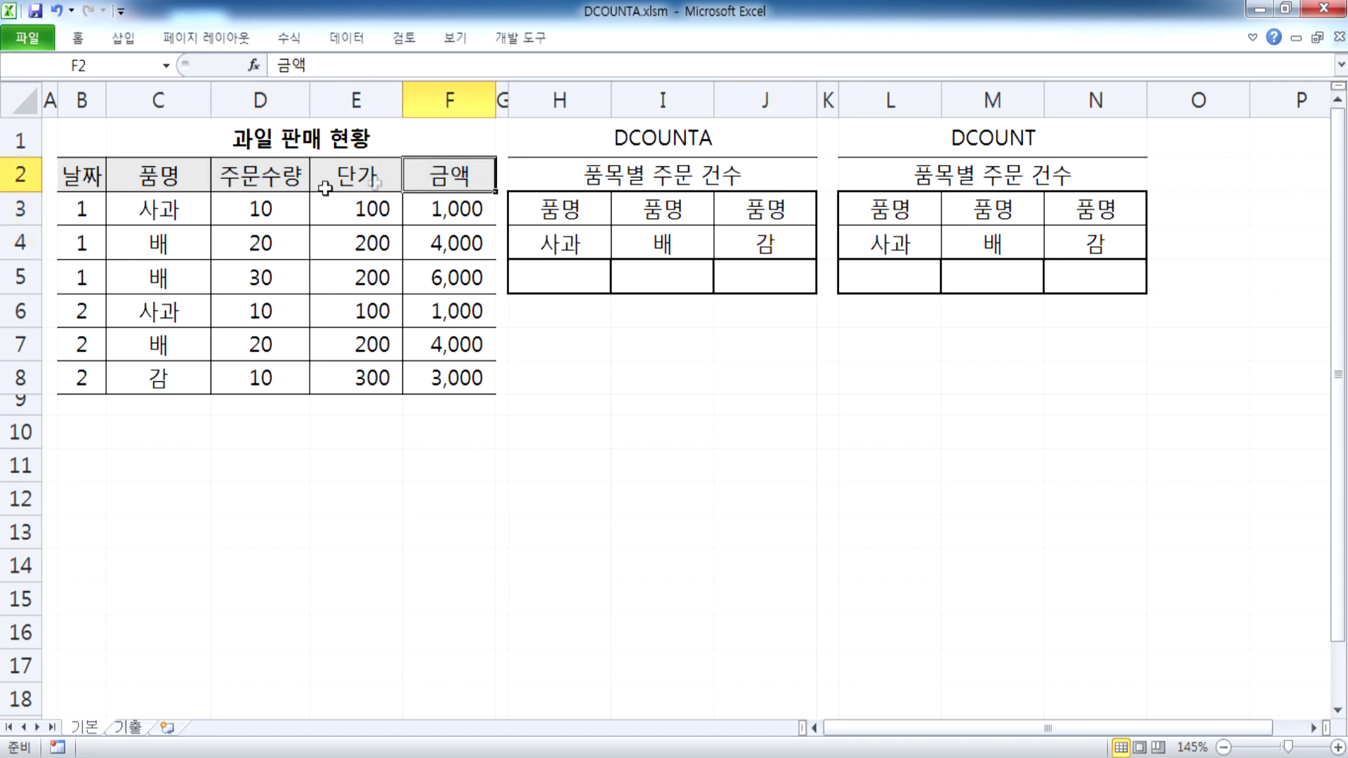
pyautogui.click(74, 176)
pyautogui.click(172, 171)
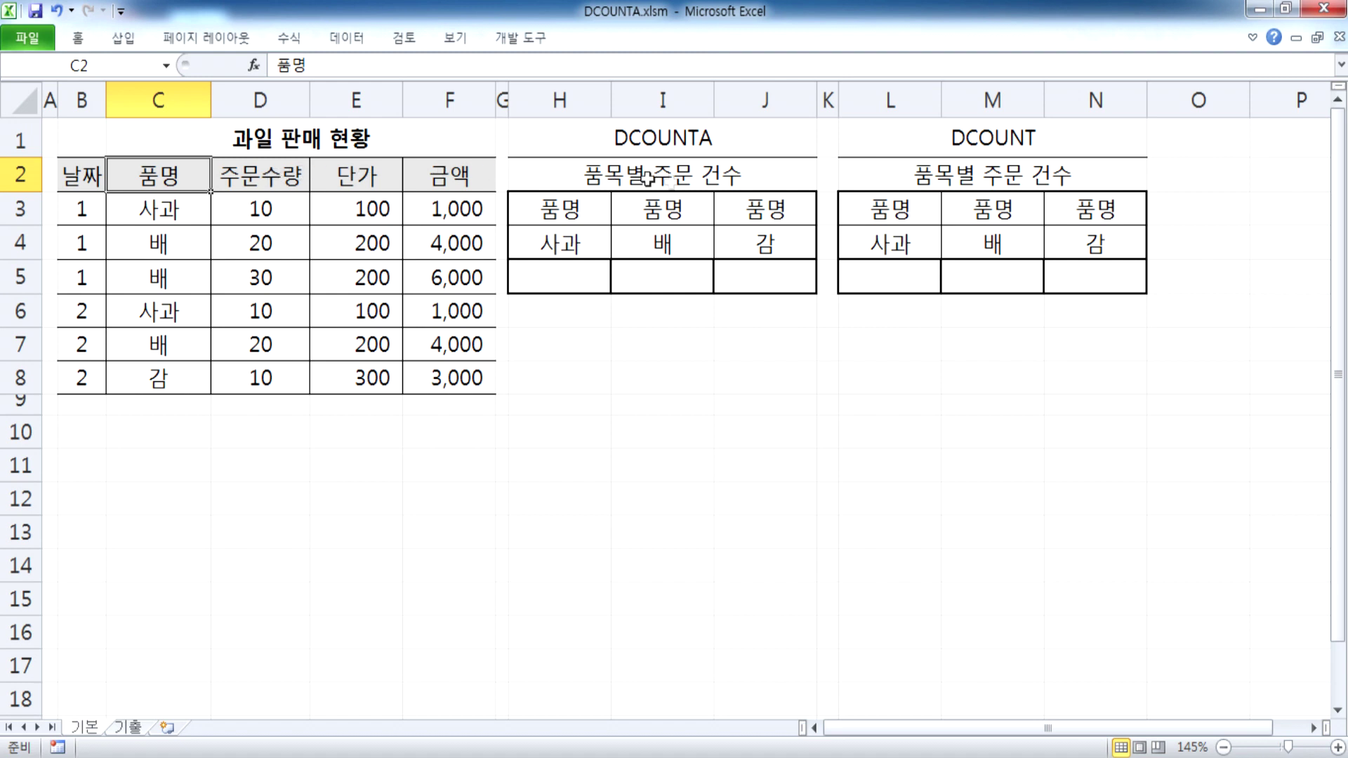
# Check which rows of the 품명 column hold 사과, 배 and 감 to work out the order counts by hand.
pyautogui.click(142, 216)
pyautogui.click(165, 308)
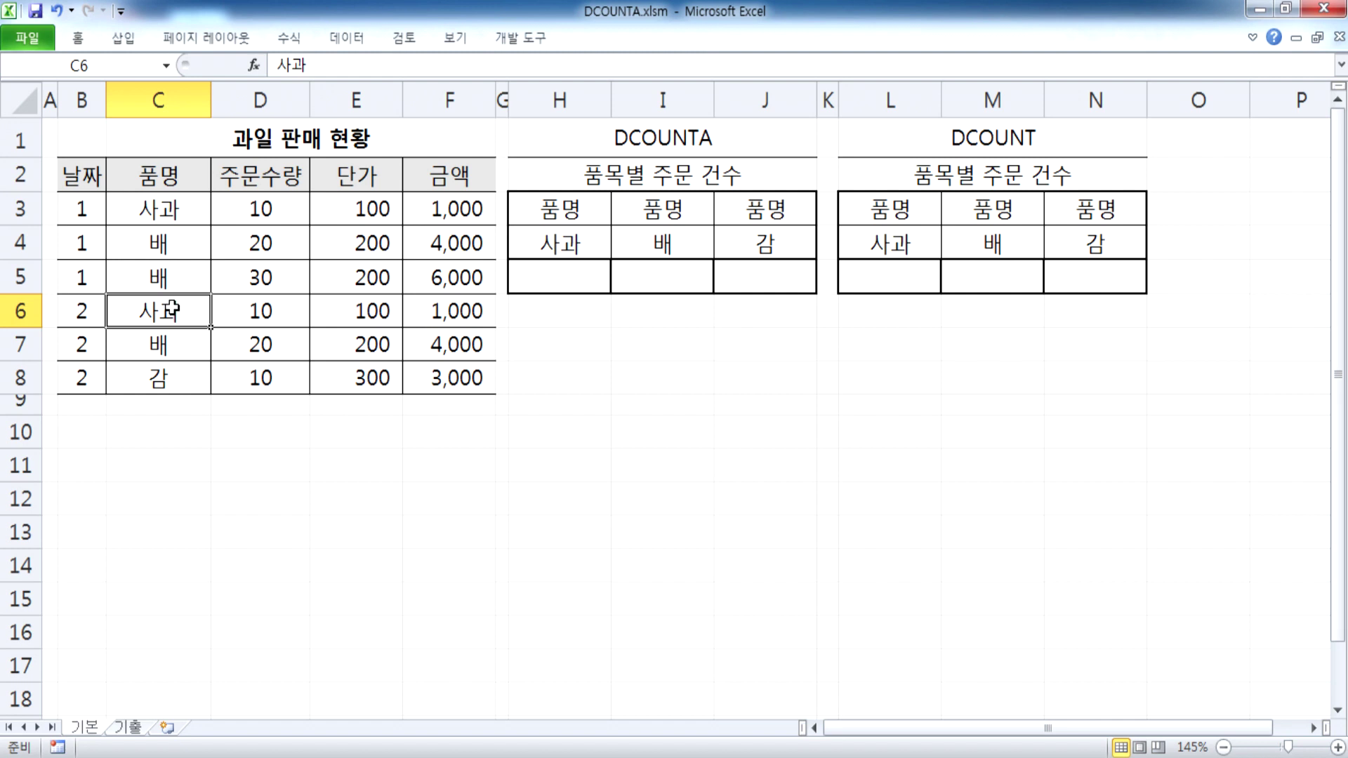
pyautogui.click(285, 208)
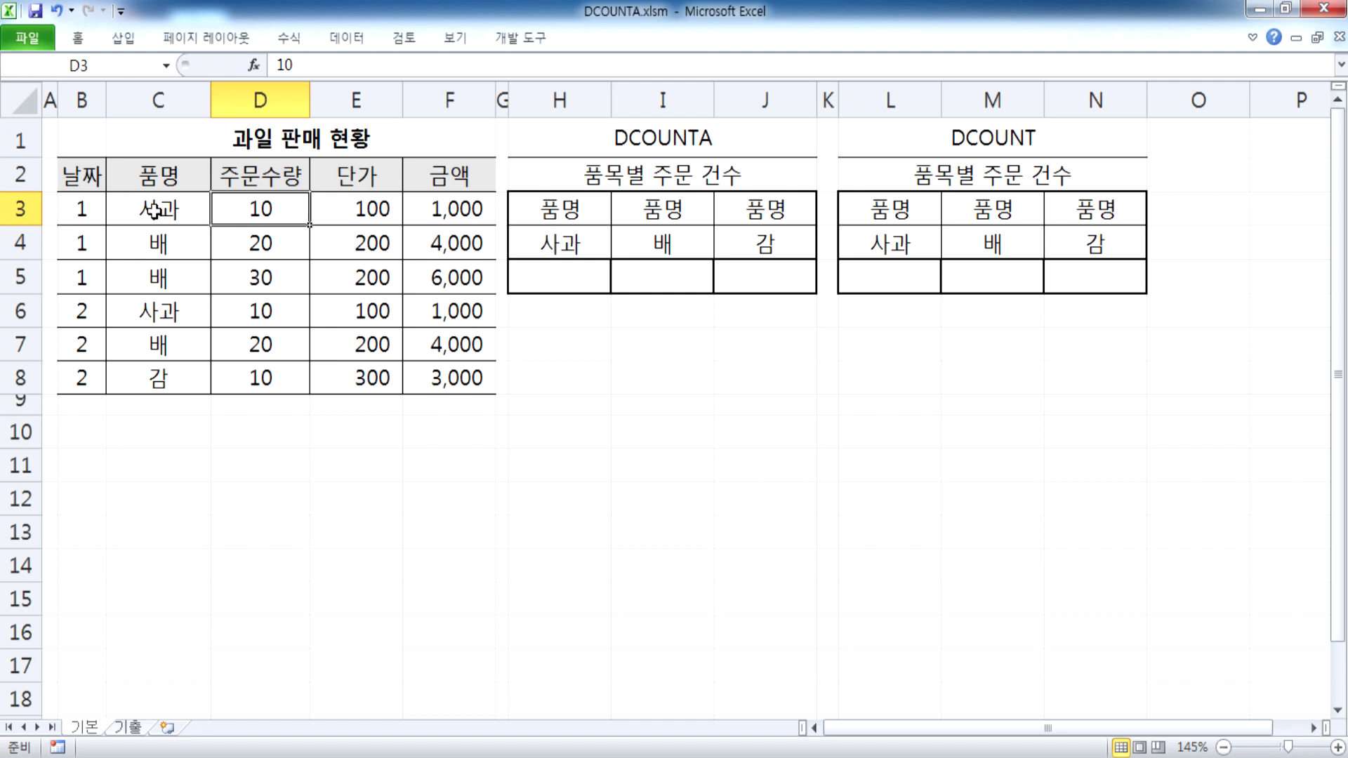
pyautogui.moveTo(150, 243); pyautogui.dragTo(150, 275)
pyautogui.click(148, 342)
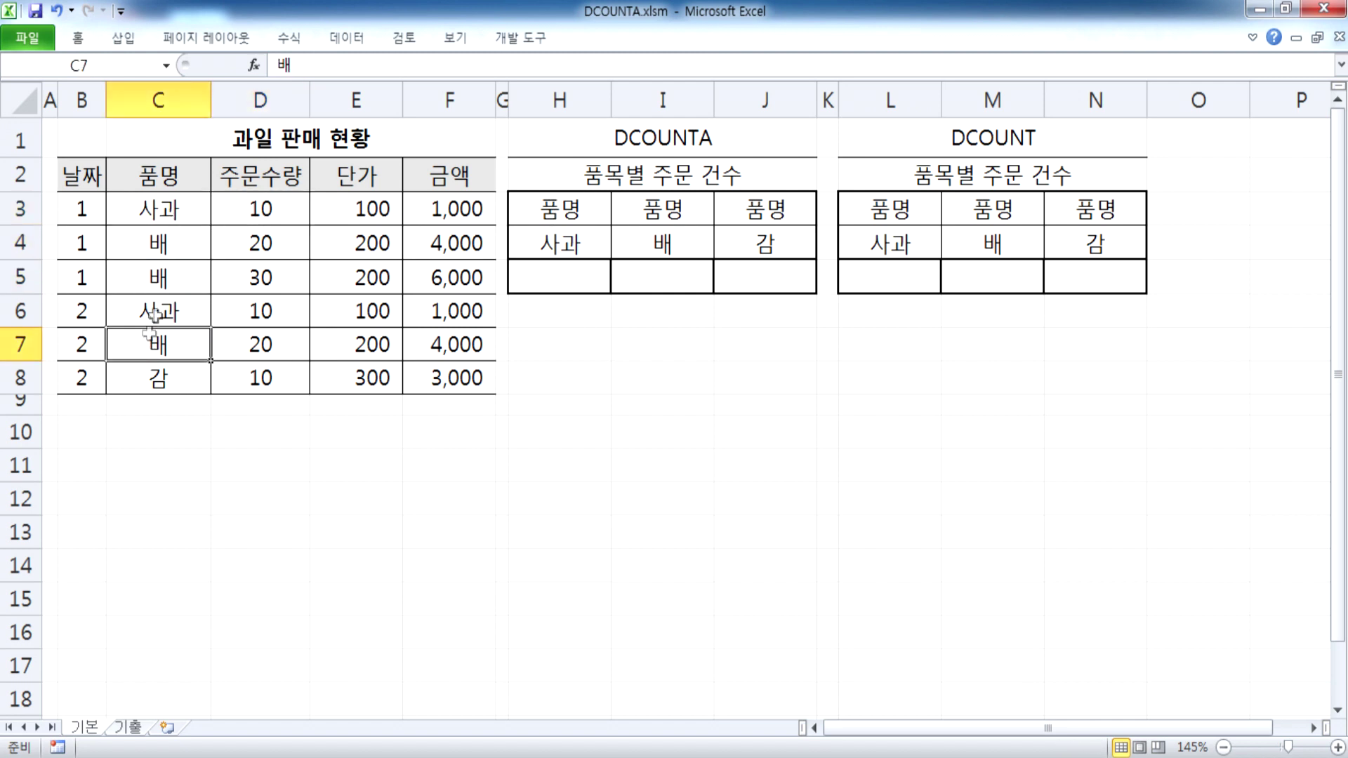
pyautogui.click(162, 375)
pyautogui.click(173, 211)
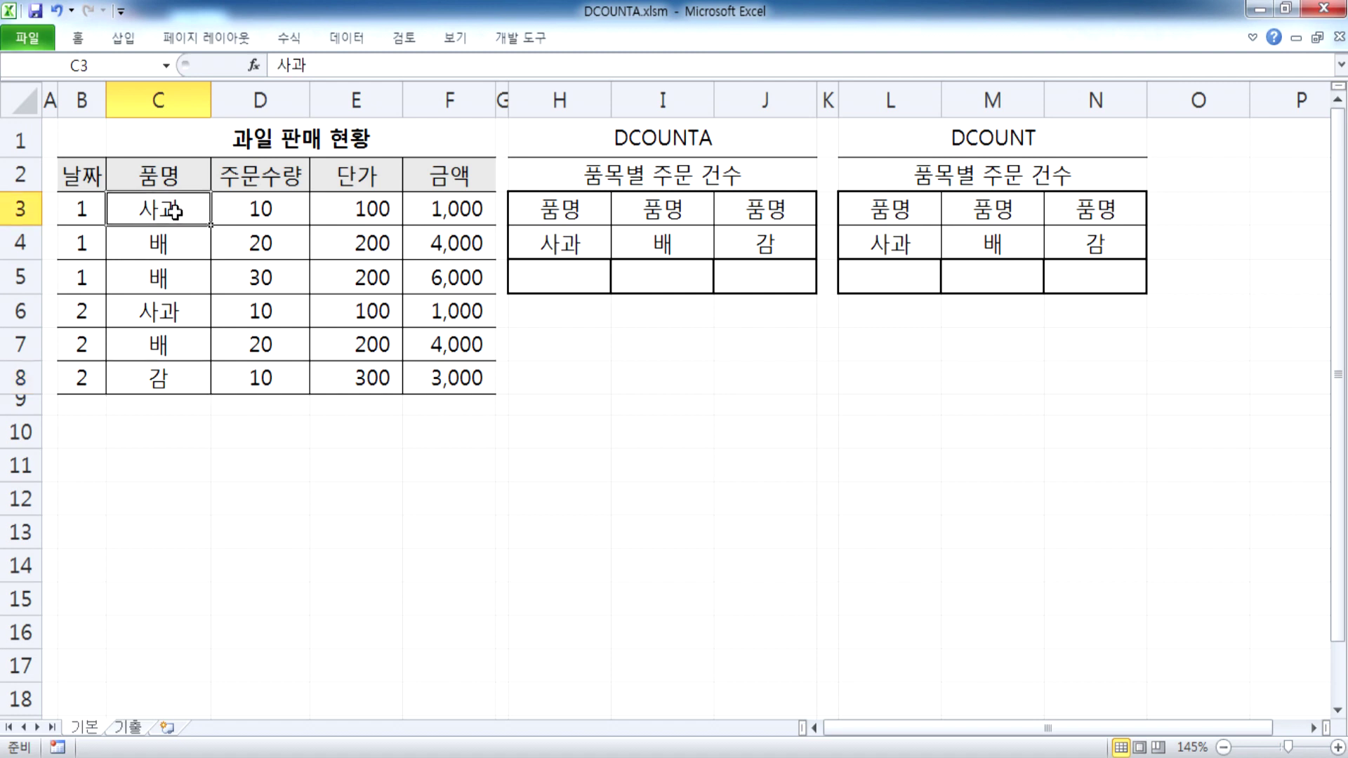
pyautogui.click(171, 316)
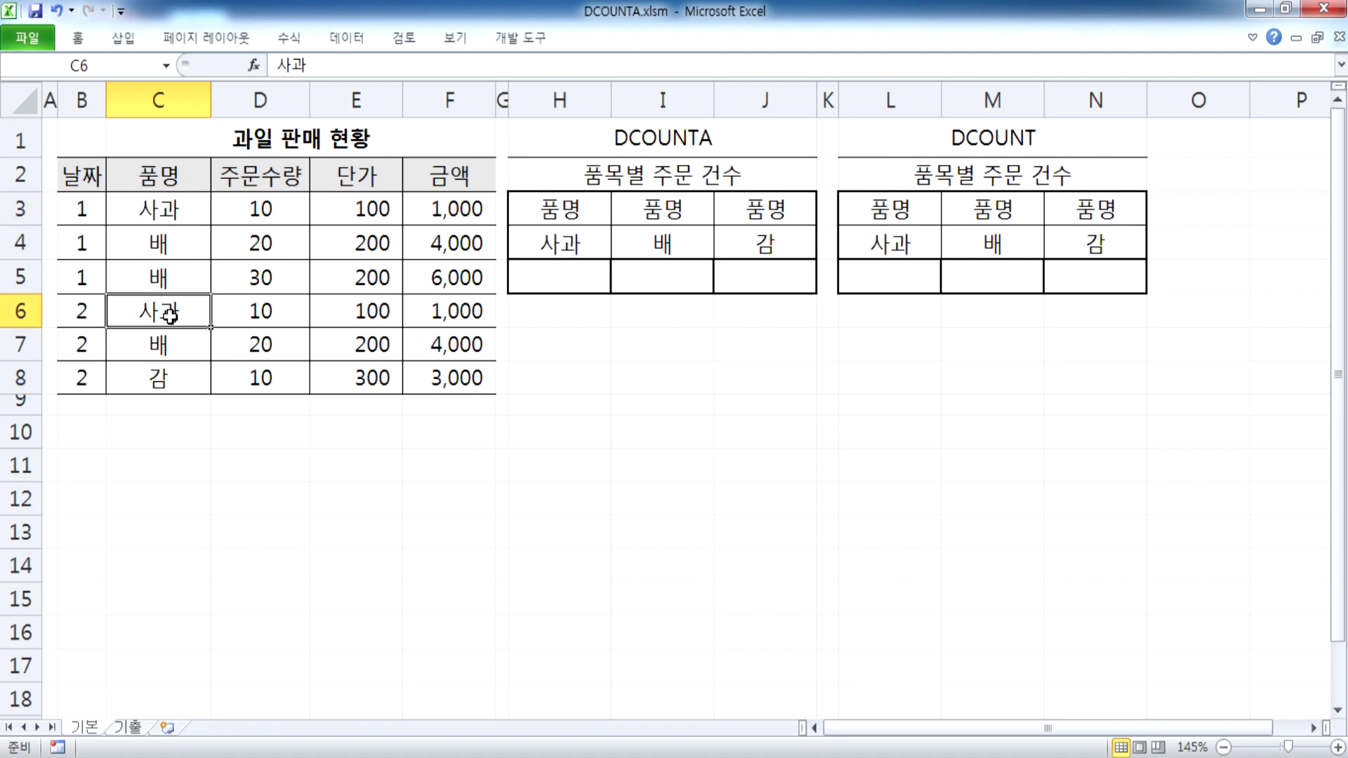
pyautogui.click(573, 351)
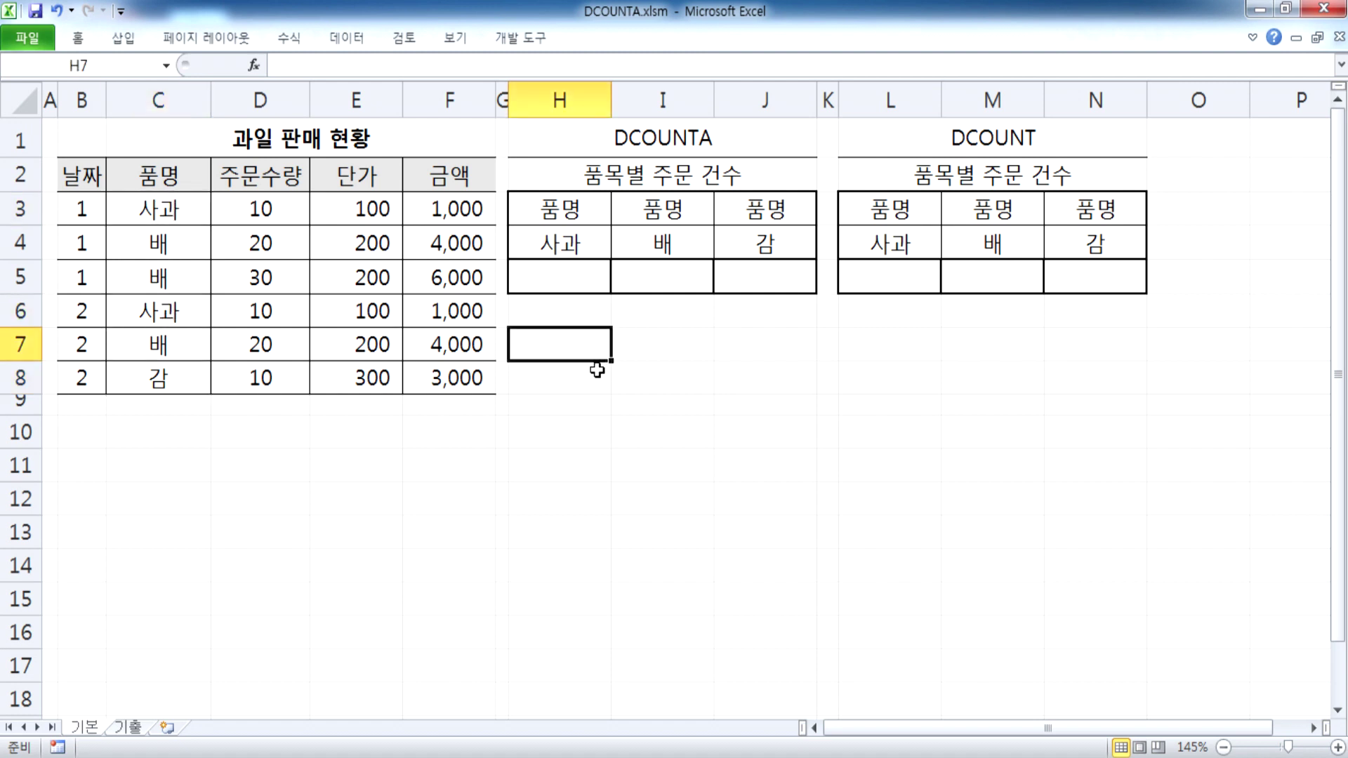
# Apply a thick outside border around the sales table in B2:F8.
pyautogui.moveTo(82, 176); pyautogui.dragTo(442, 355)
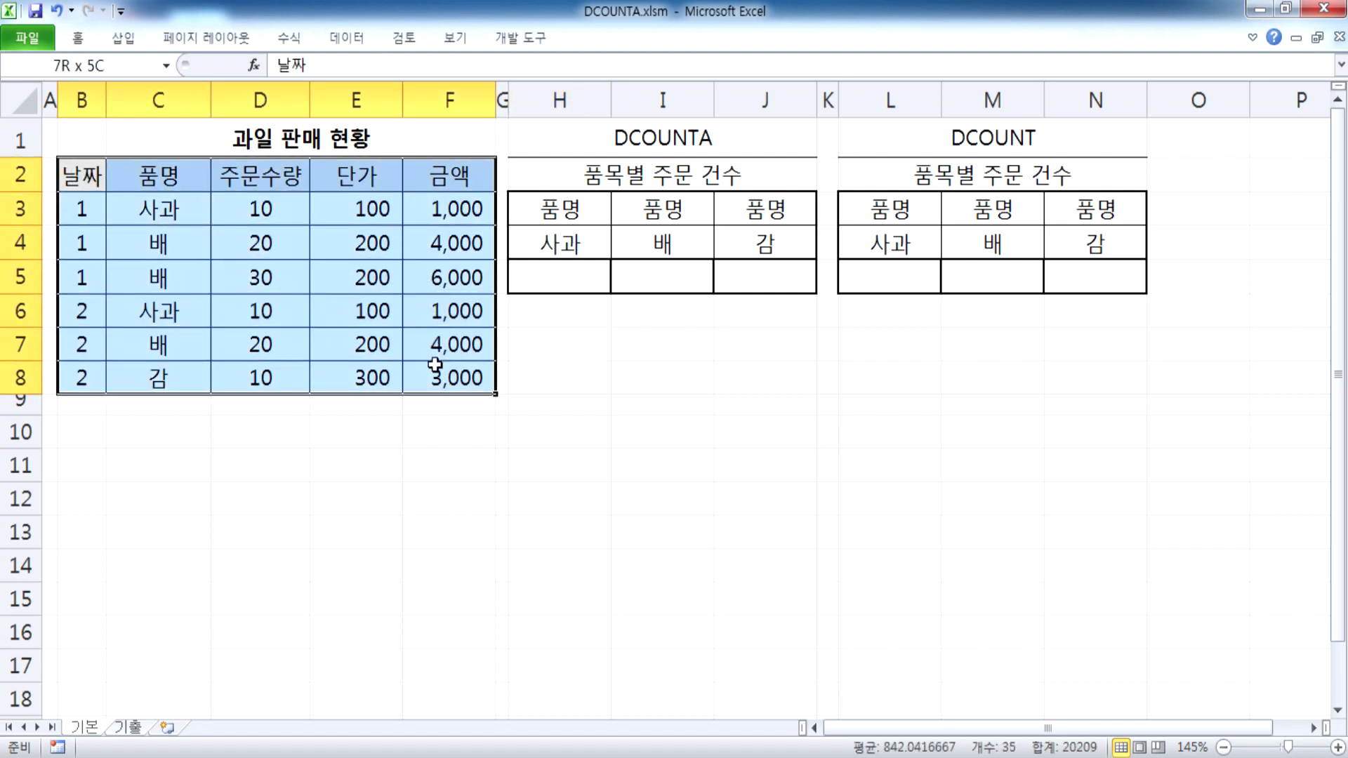
pyautogui.click(78, 37)
pyautogui.click(258, 105)
pyautogui.click(271, 324)
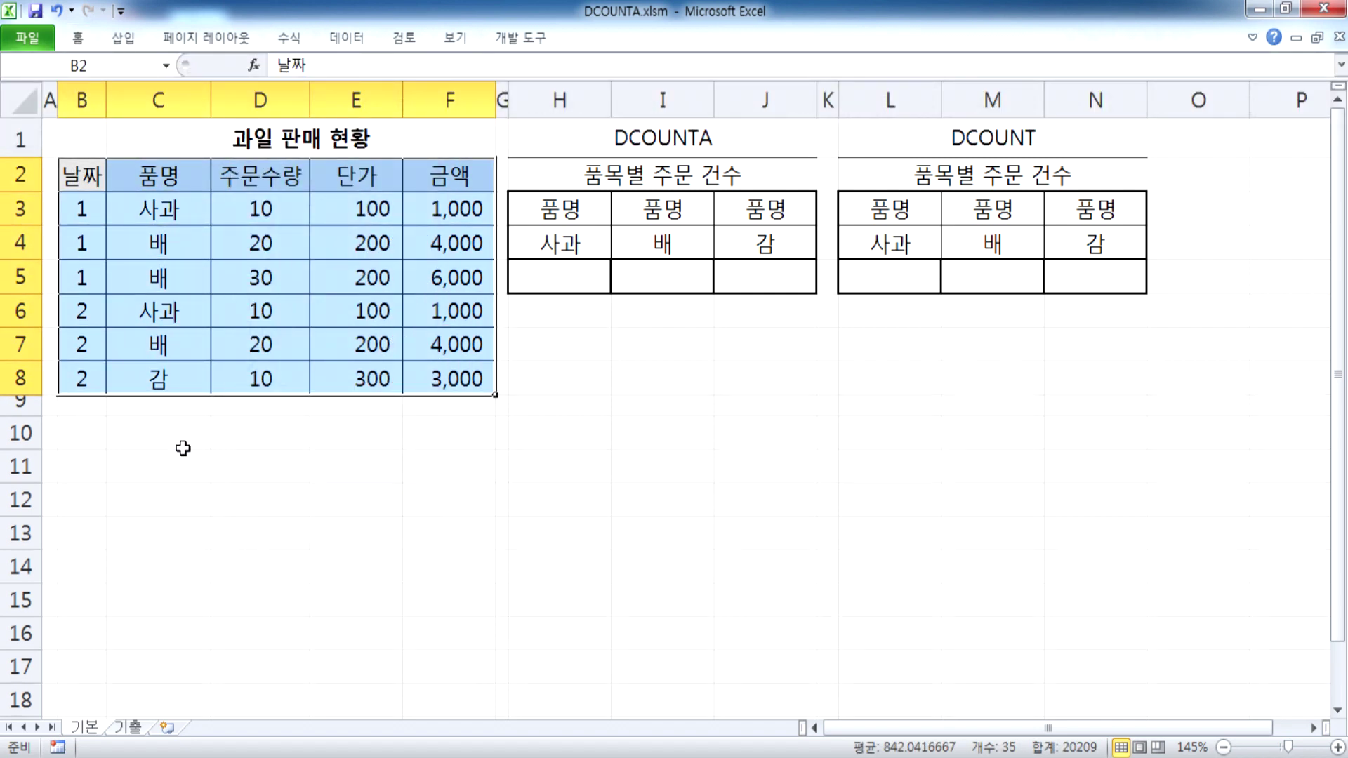
pyautogui.click(168, 465)
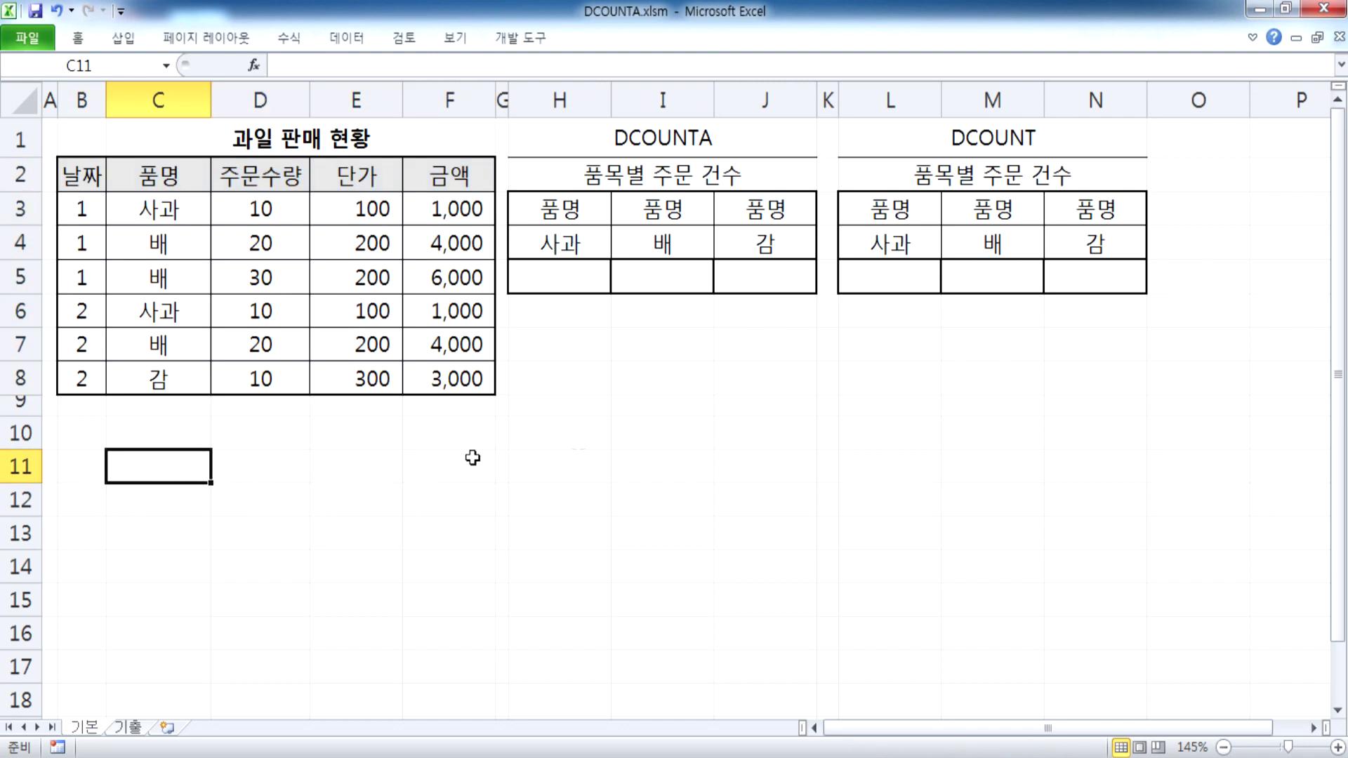
# Review the criteria pairs and compare the two 사과 rows across the 날짜, 주문수량, 단가 and 금액 fields.
pyautogui.moveTo(555, 205); pyautogui.dragTo(560, 242)
pyautogui.moveTo(650, 211); pyautogui.dragTo(635, 246)
pyautogui.click(554, 342)
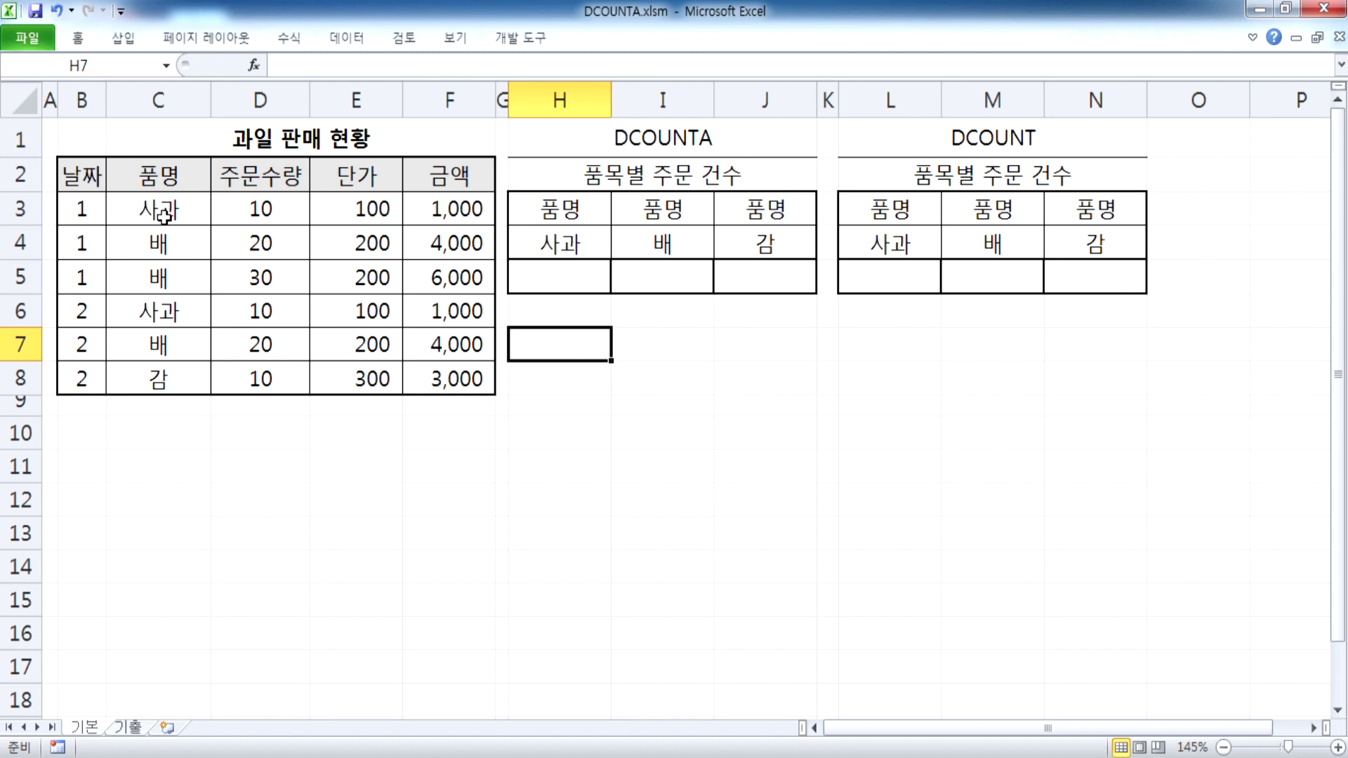
pyautogui.moveTo(176, 177); pyautogui.dragTo(180, 221)
pyautogui.click(179, 308)
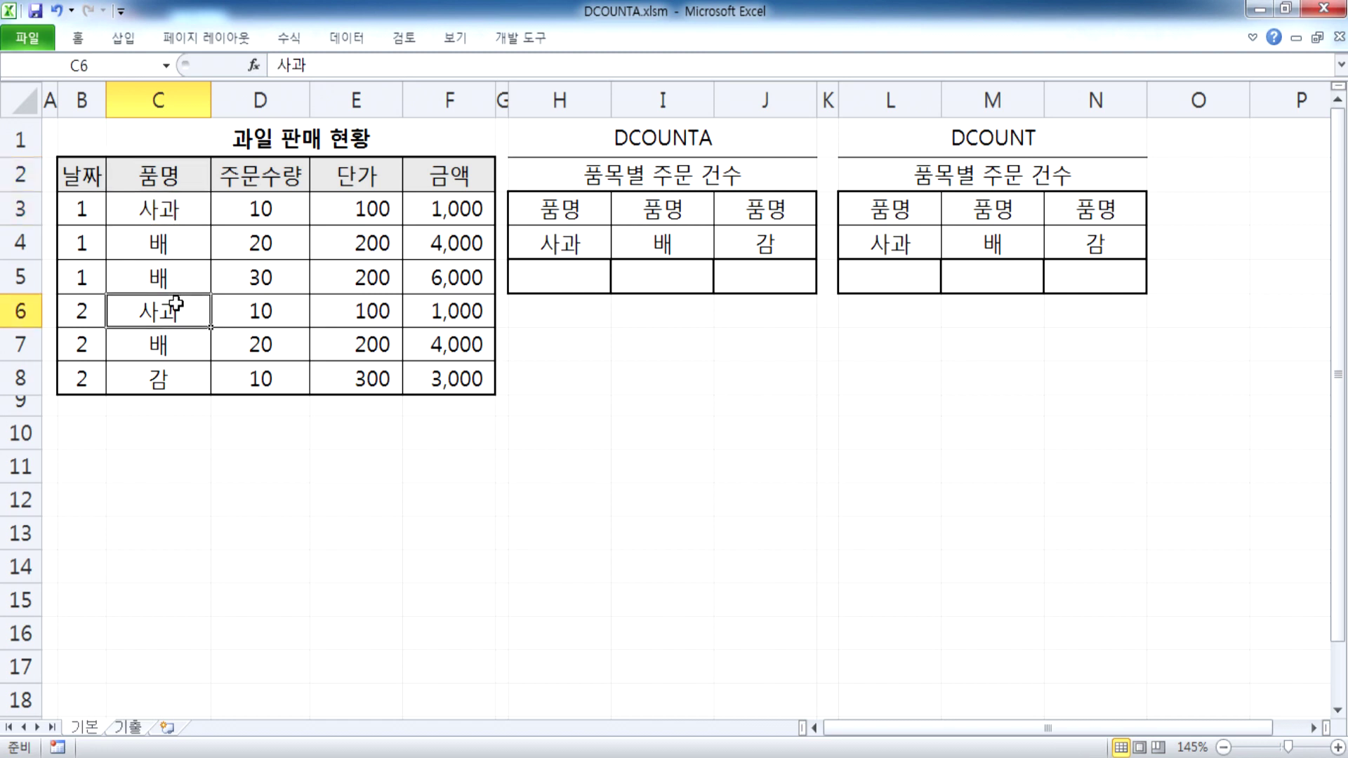
pyautogui.click(85, 205)
pyautogui.click(82, 313)
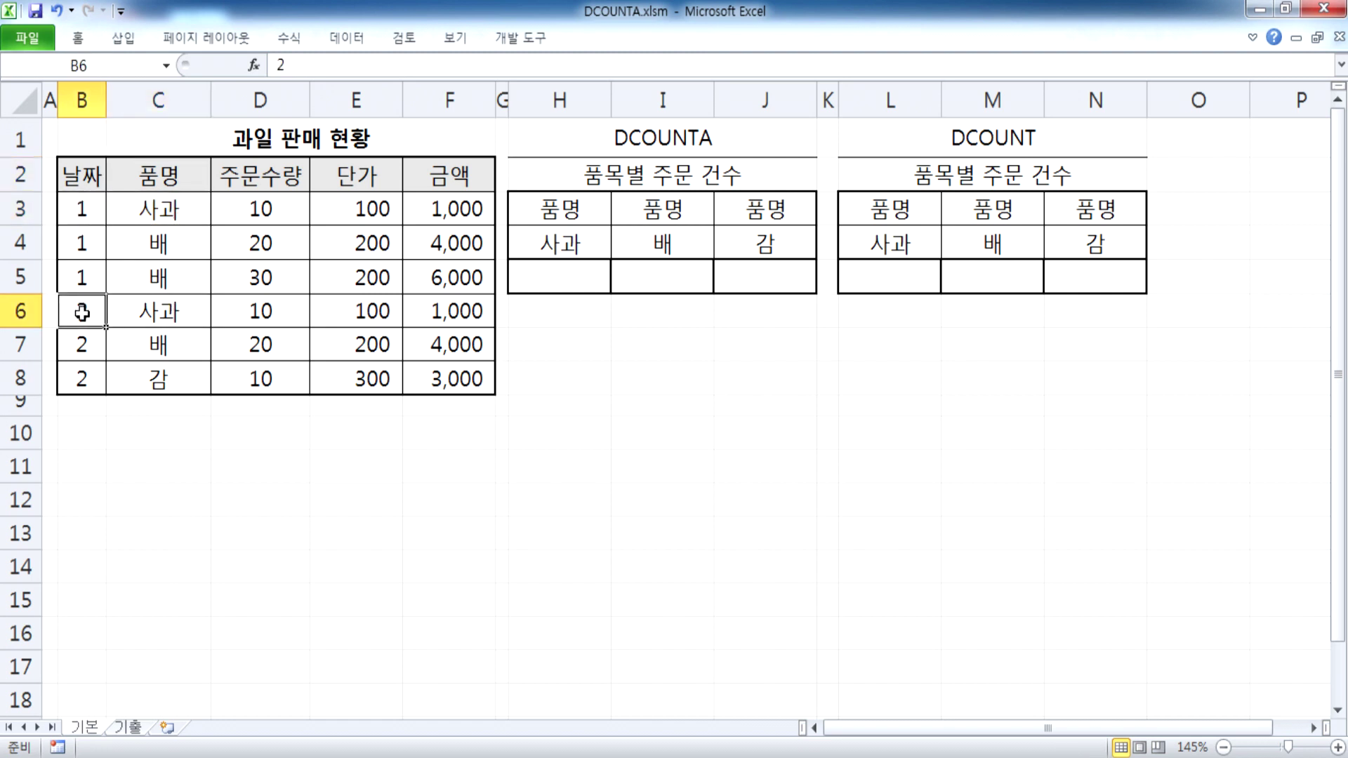
pyautogui.click(236, 210)
pyautogui.click(259, 318)
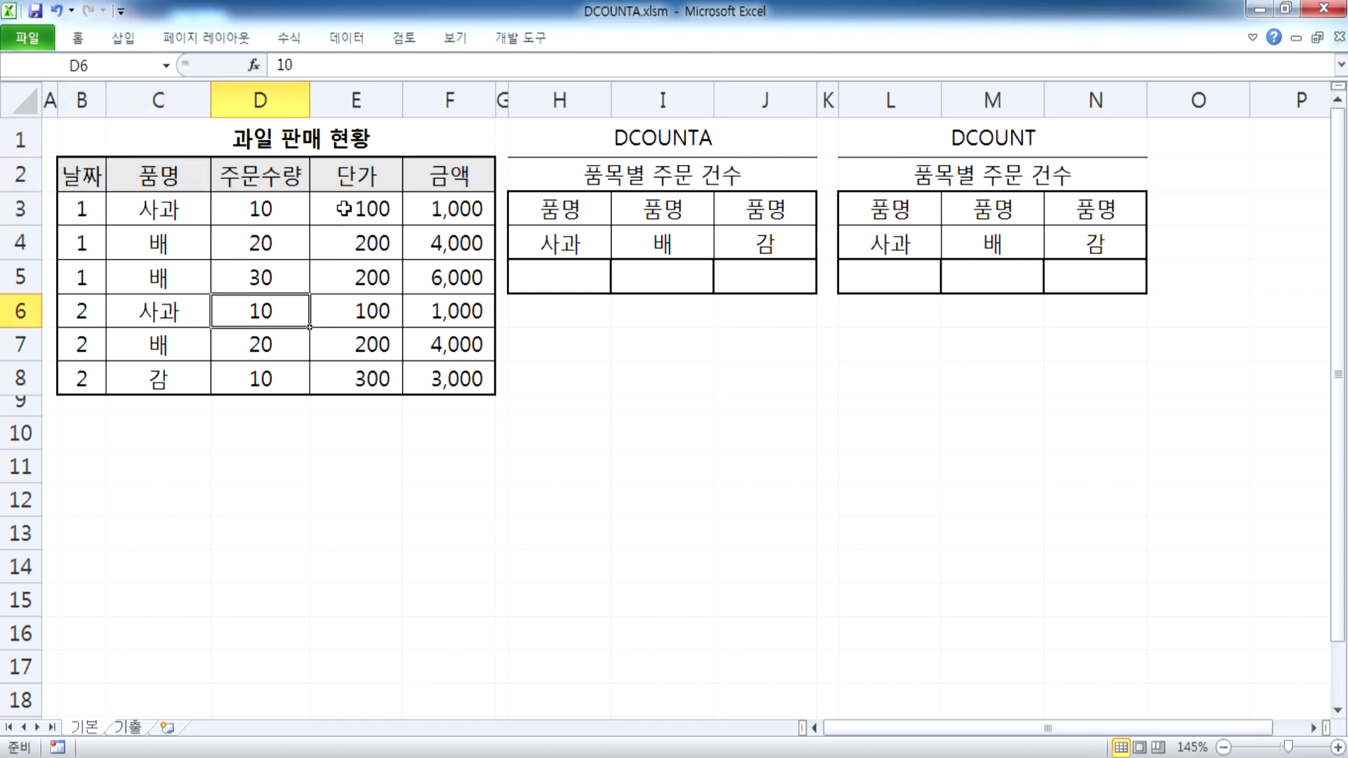
pyautogui.click(343, 208)
pyautogui.click(350, 314)
pyautogui.click(444, 209)
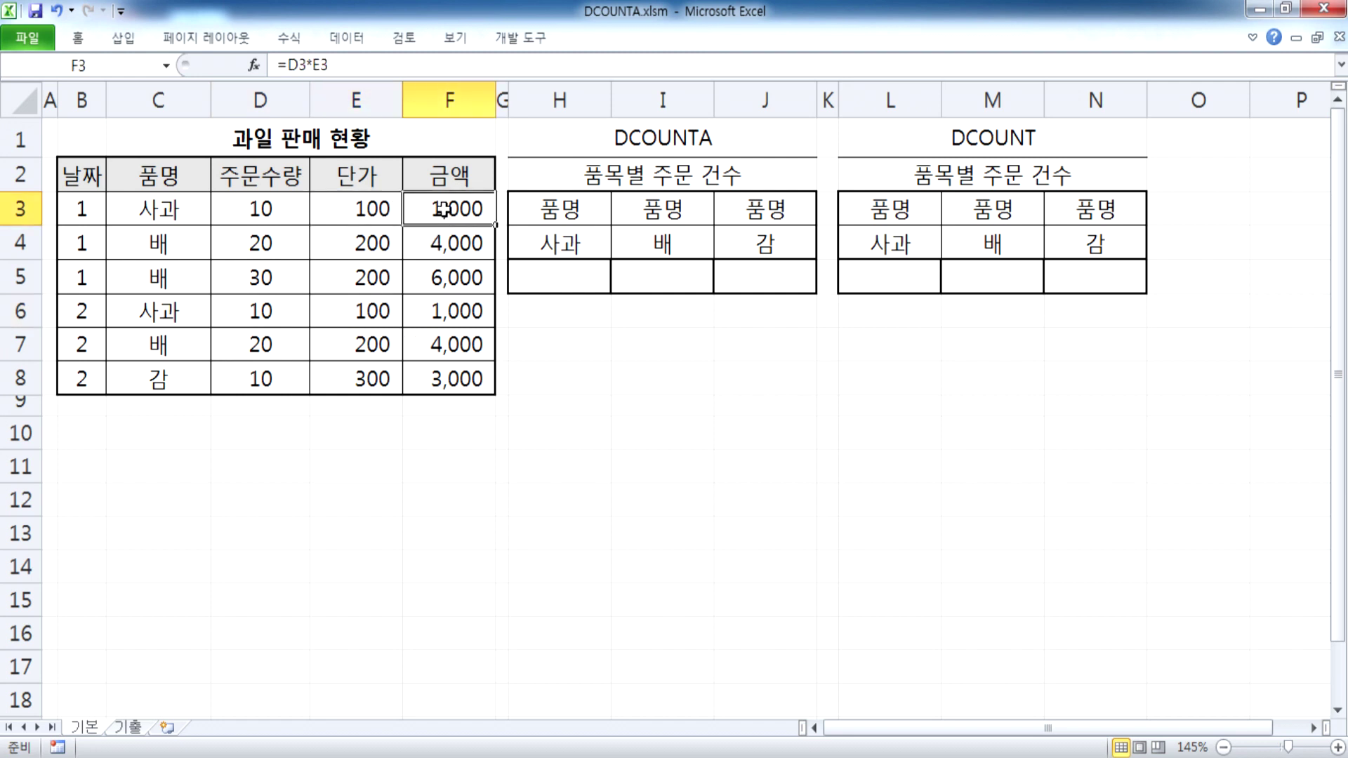
pyautogui.click(455, 314)
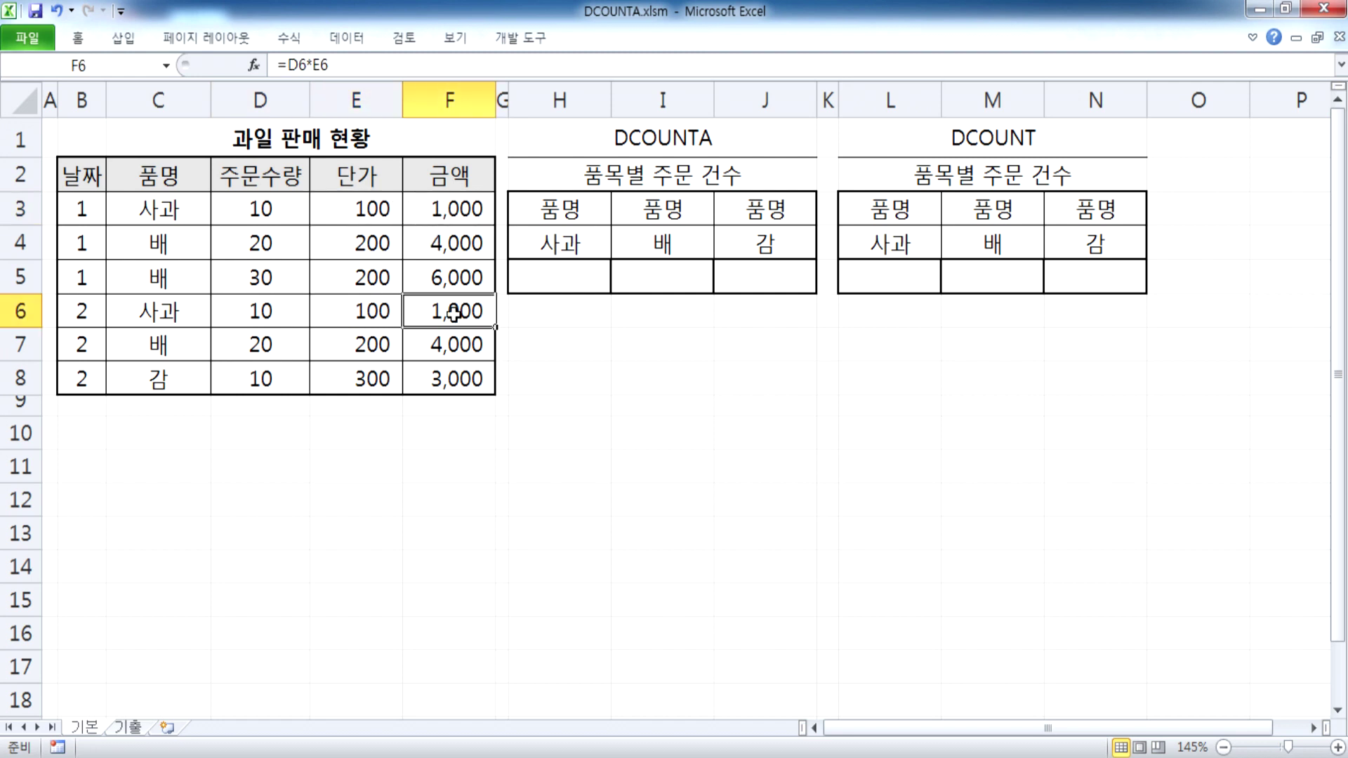
# Begin a DCOUNTA formula in H5 with the absolute range $B$2:$F$8 as its database argument.
pyautogui.click(558, 286)
pyautogui.write('=ㅇㅊ')
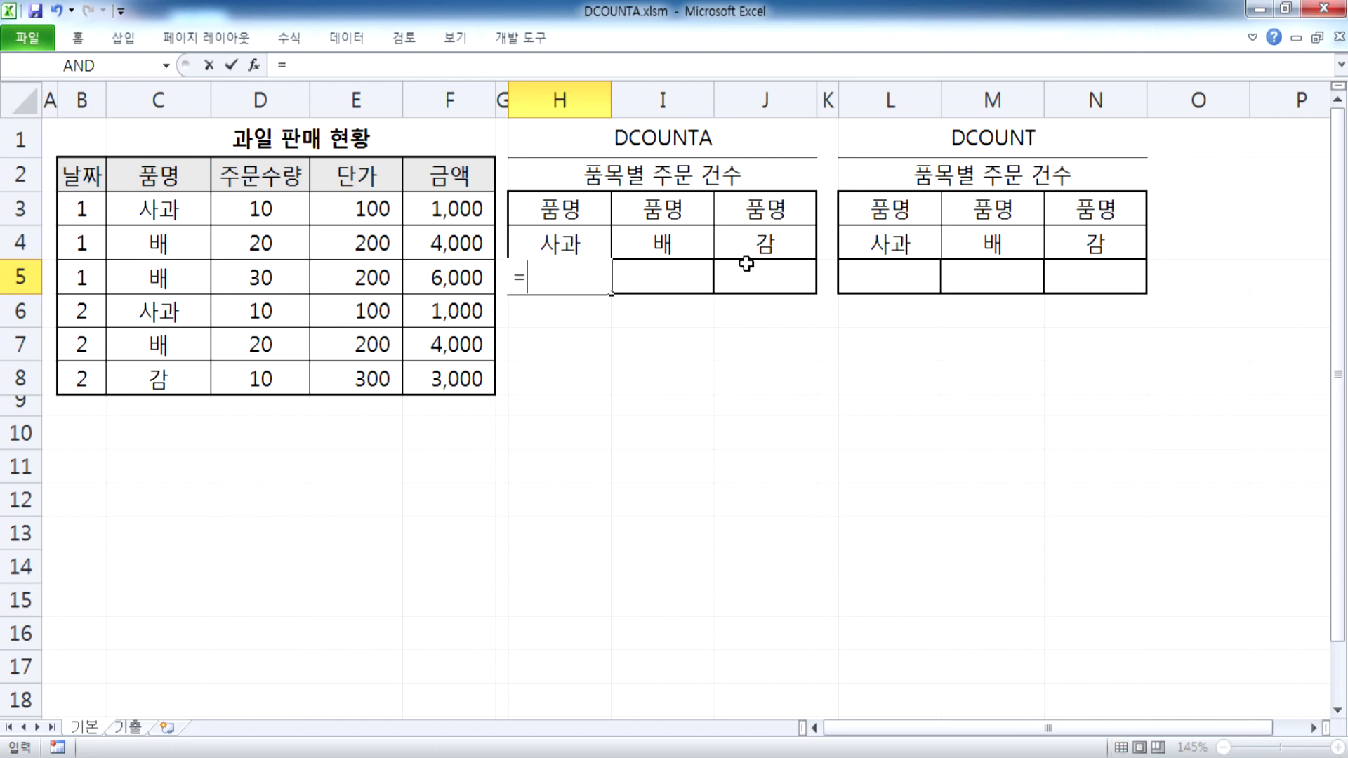
pyautogui.press('BackSpace')
pyautogui.press('BackSpace')
pyautogui.press('Hangul')
pyautogui.write('DC')
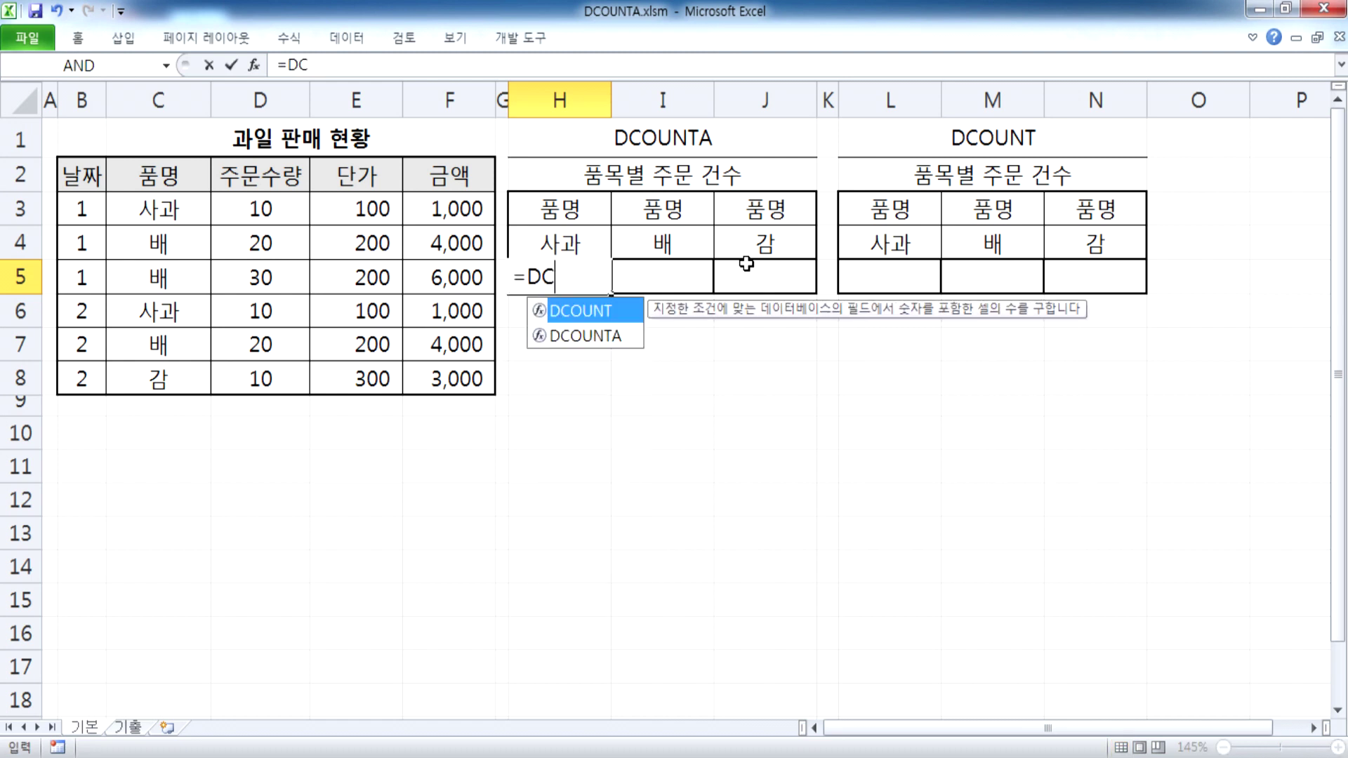
pyautogui.press('Down')
pyautogui.press('Tab')
pyautogui.click(84, 179)
pyautogui.moveTo(84, 180); pyautogui.dragTo(451, 376)
pyautogui.press('F4')
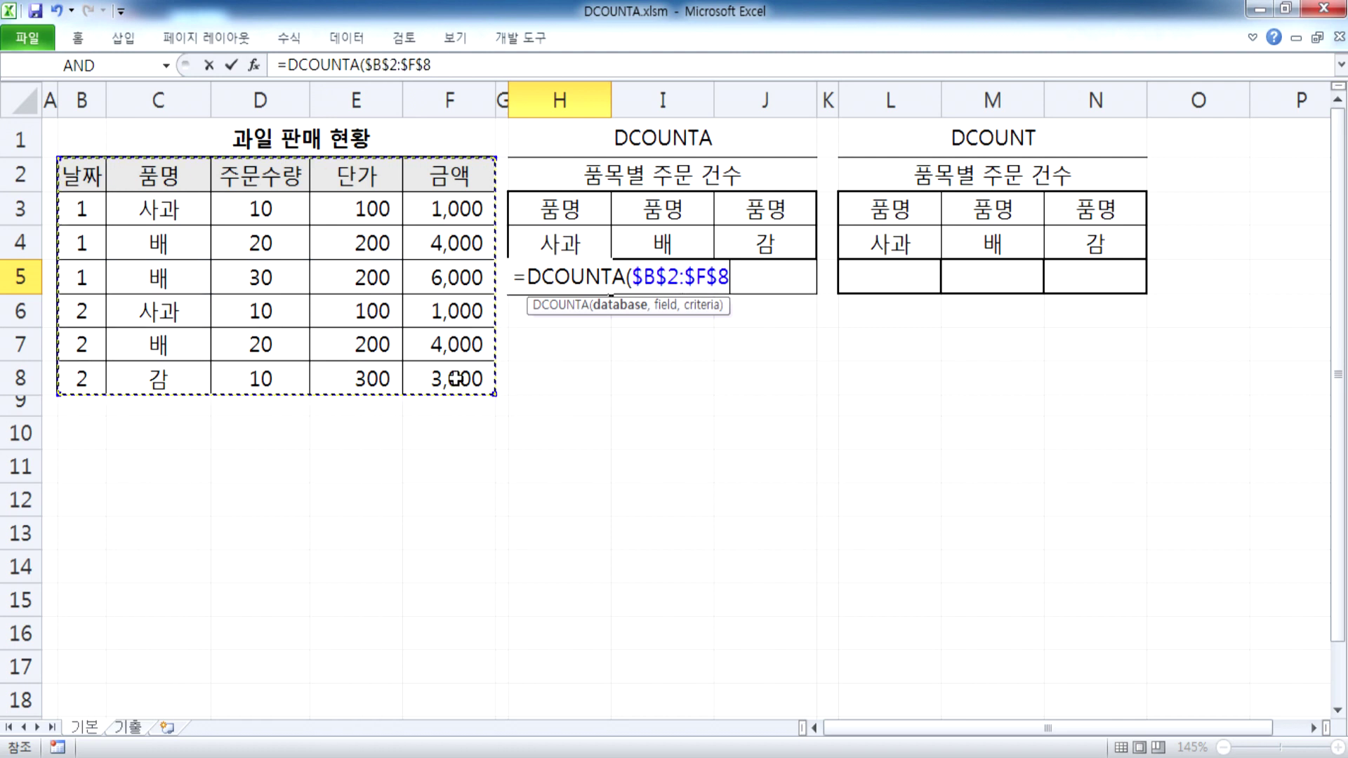
# Complete the H5 formula with the 날짜 header B2 as the field and H3:H4 as the criteria.
pyautogui.write(',')
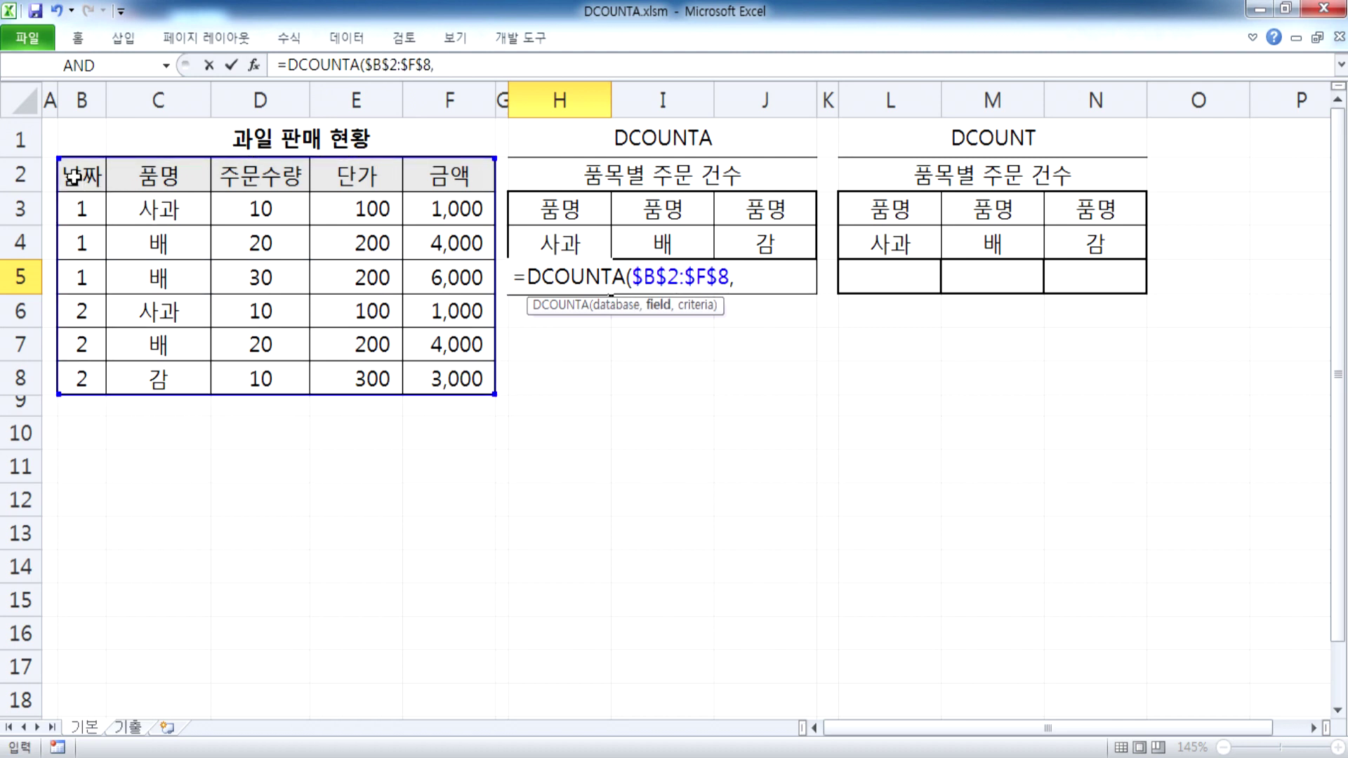
pyautogui.click(73, 177)
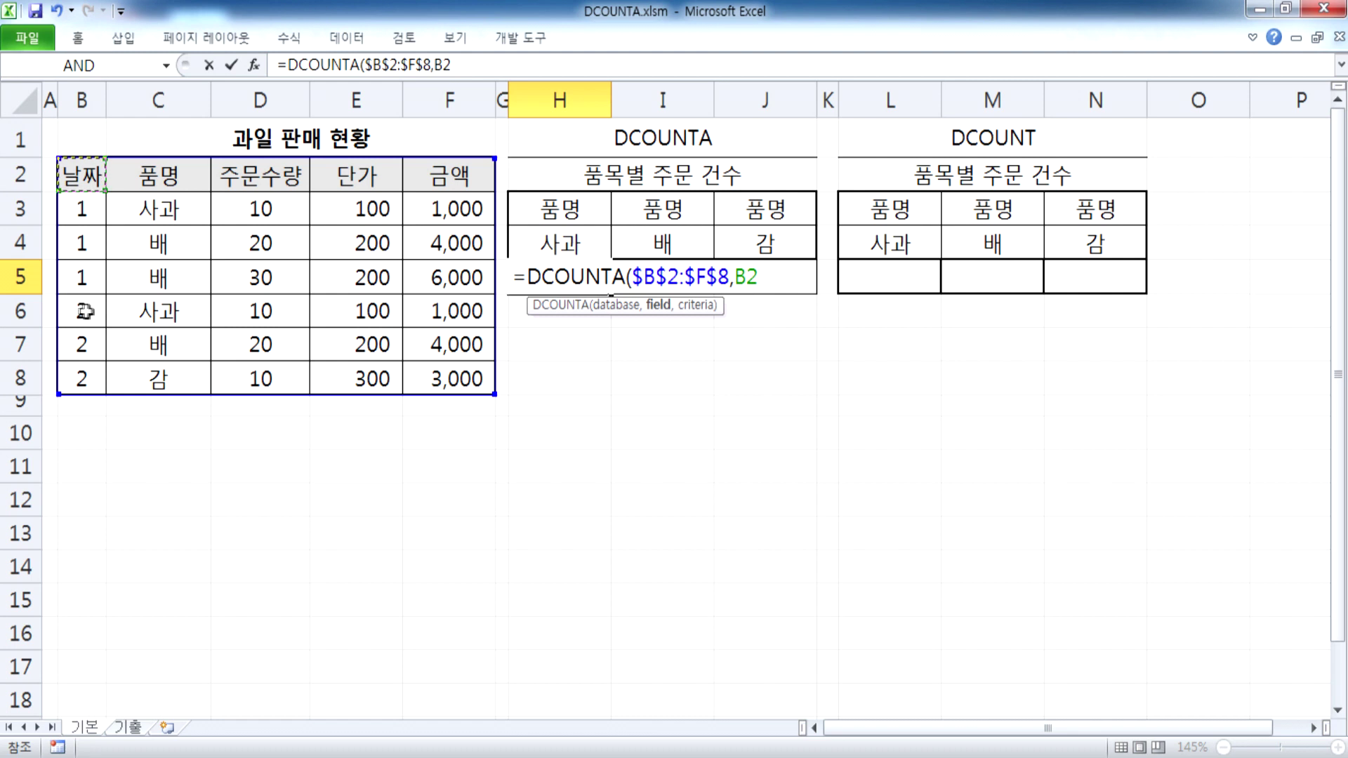
pyautogui.write(',')
pyautogui.moveTo(561, 210); pyautogui.dragTo(566, 243)
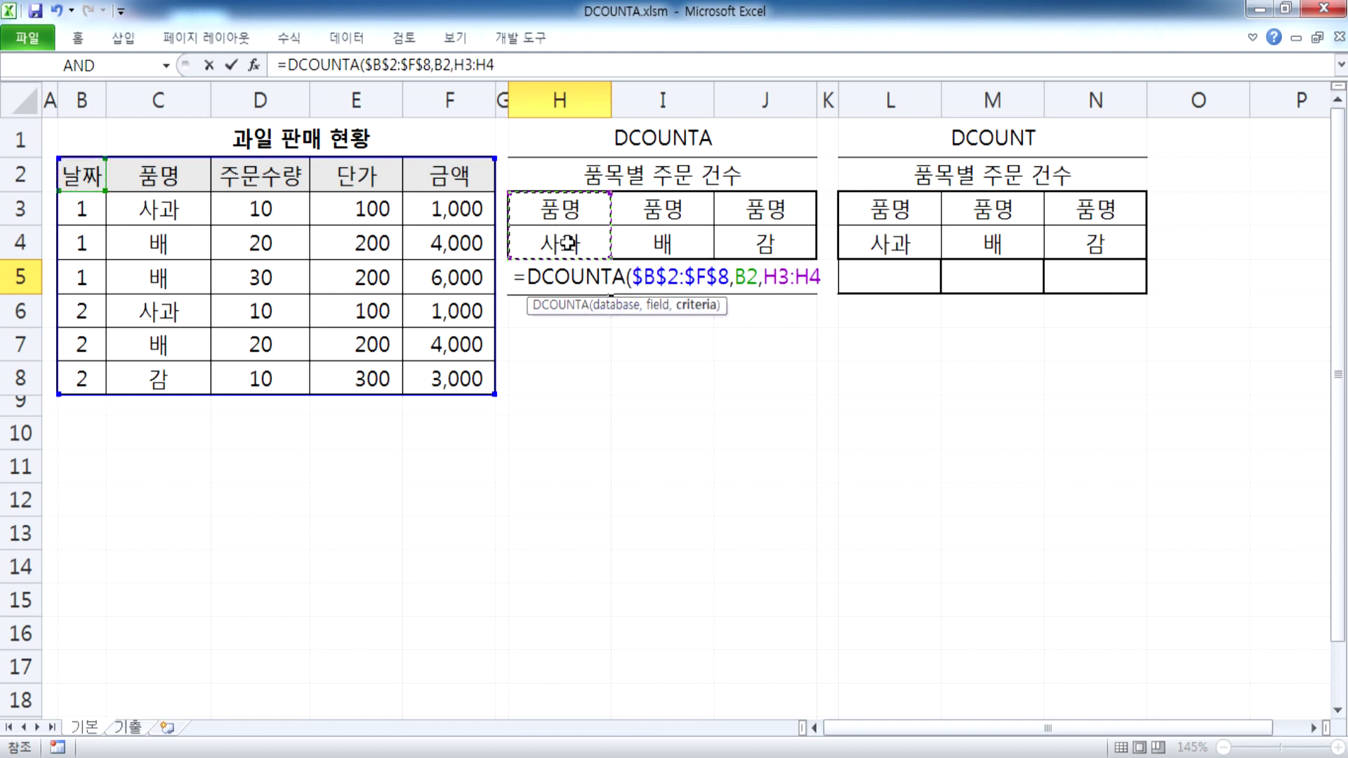
pyautogui.press('F4')
pyautogui.press('Return')
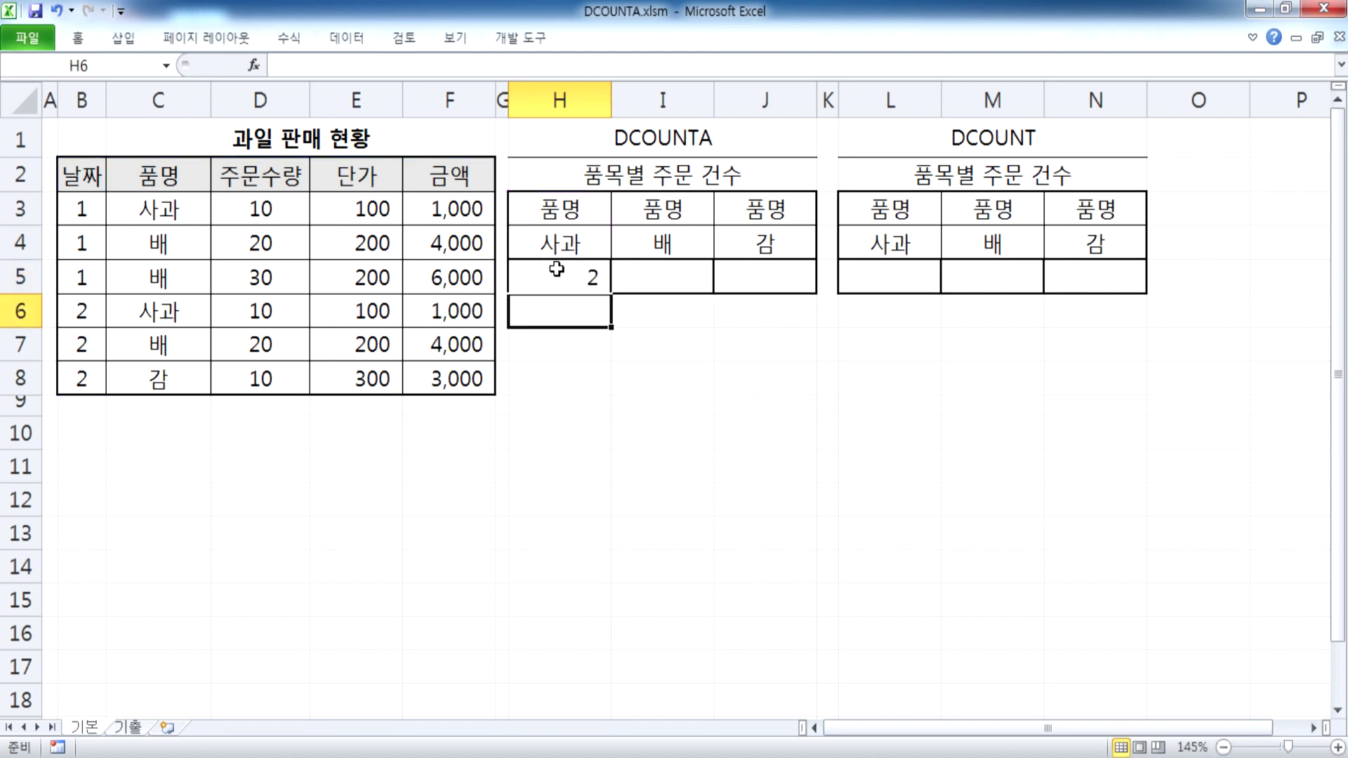
# Copy the H5 DCOUNTA formula text into H6 and change its field argument to the 품명 header C2.
pyautogui.click(557, 269)
pyautogui.doubleClick(557, 269)
pyautogui.moveTo(516, 277); pyautogui.dragTo(898, 288)
pyautogui.hotkey('ctrl', 'c')
pyautogui.press('Escape')
pyautogui.click(554, 313)
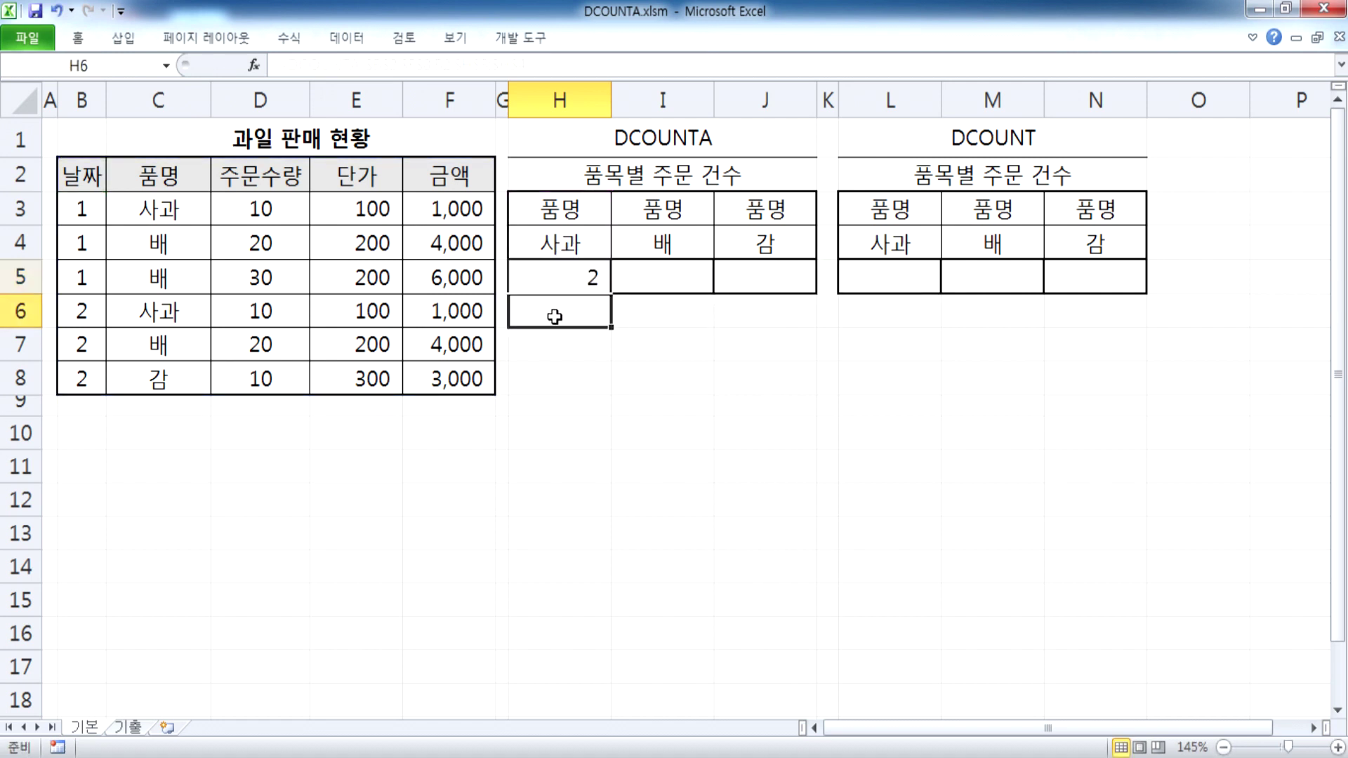
pyautogui.hotkey('ctrl', 'v')
pyautogui.moveTo(734, 311); pyautogui.dragTo(760, 311)
pyautogui.click(174, 180)
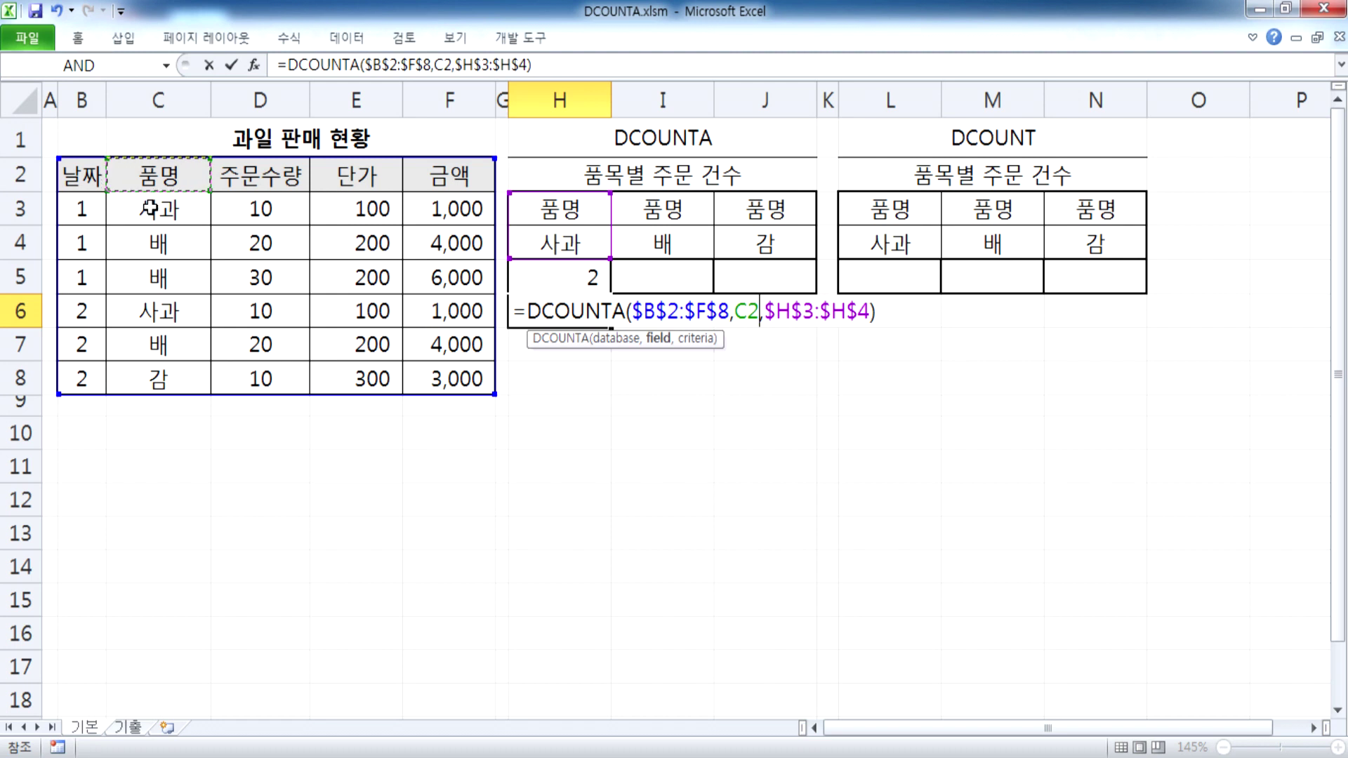
pyautogui.press('Return')
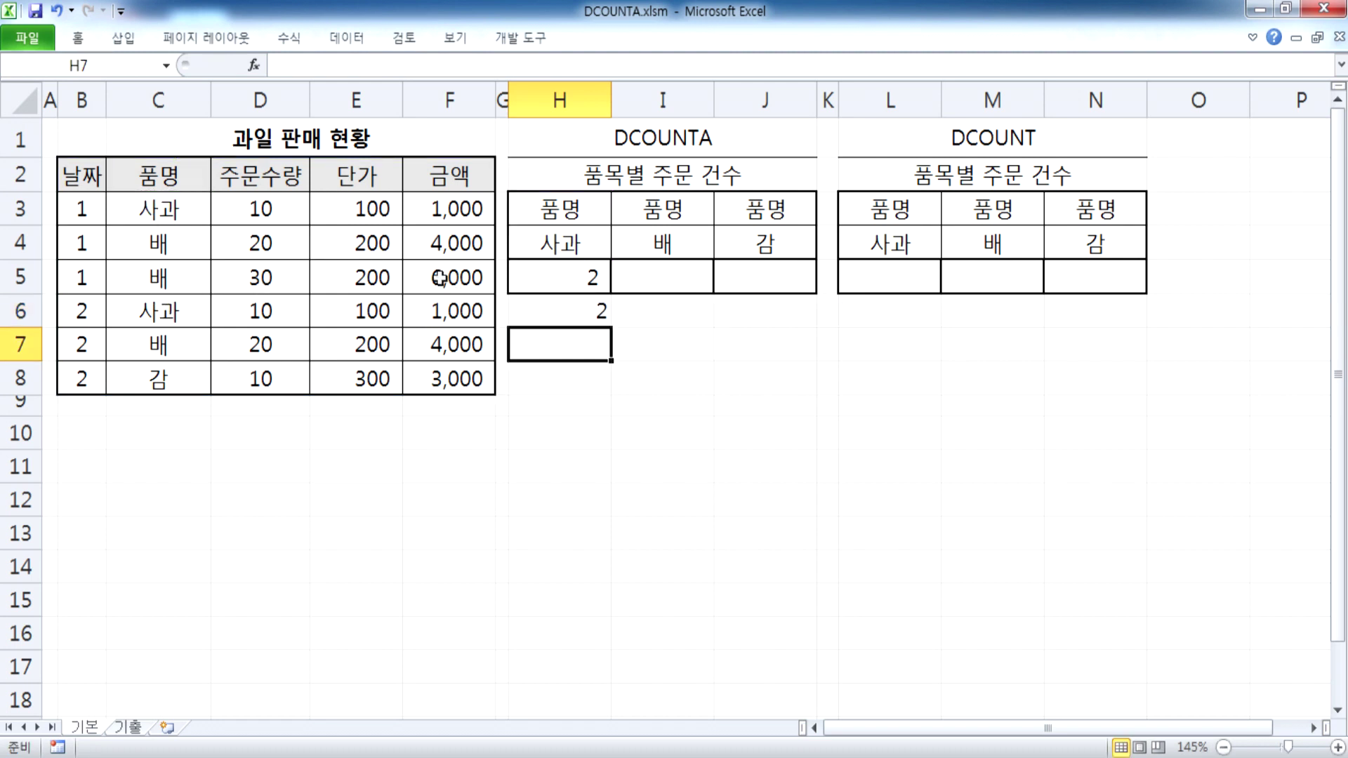
# Enter the copied DCOUNTA formula in H7 with the 주문수량 header D2 as its field.
pyautogui.click(559, 313)
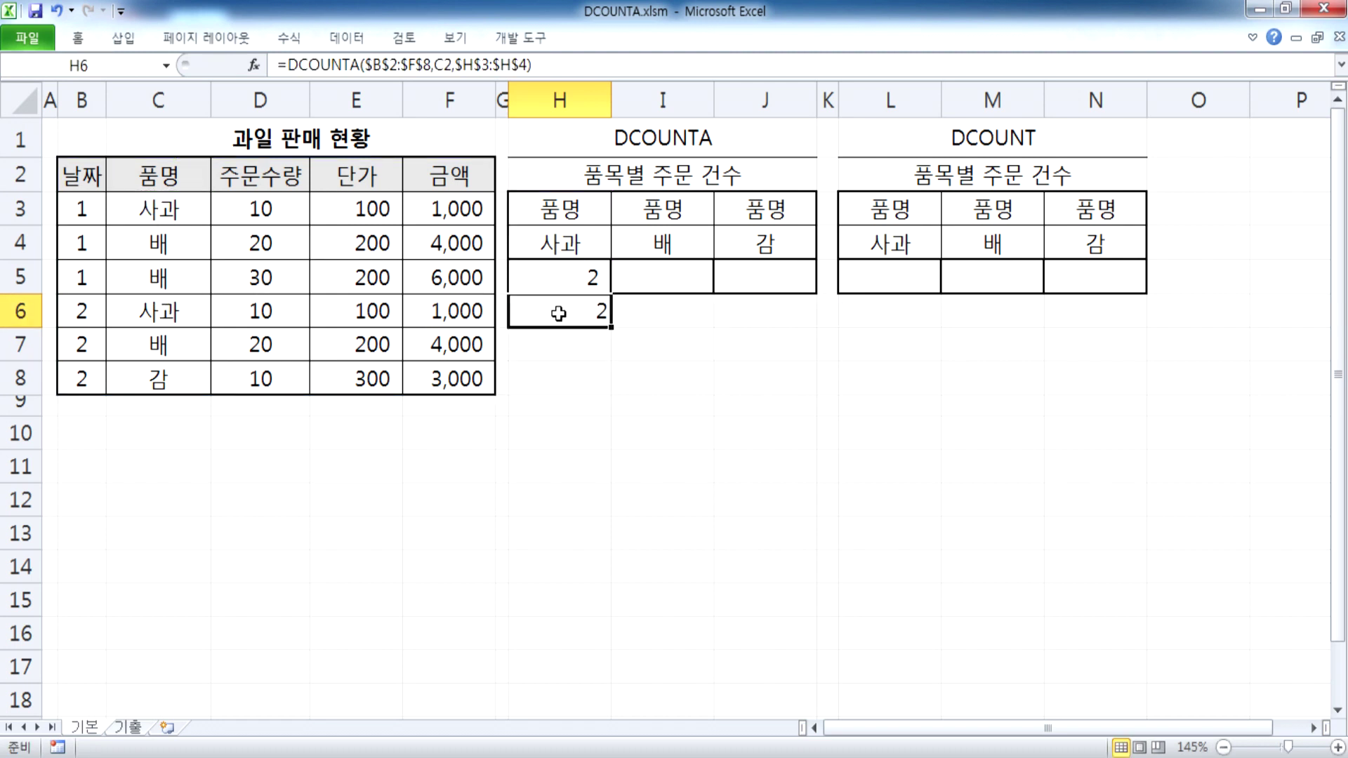
pyautogui.click(564, 351)
pyautogui.press('F2')
pyautogui.doubleClick(742, 344)
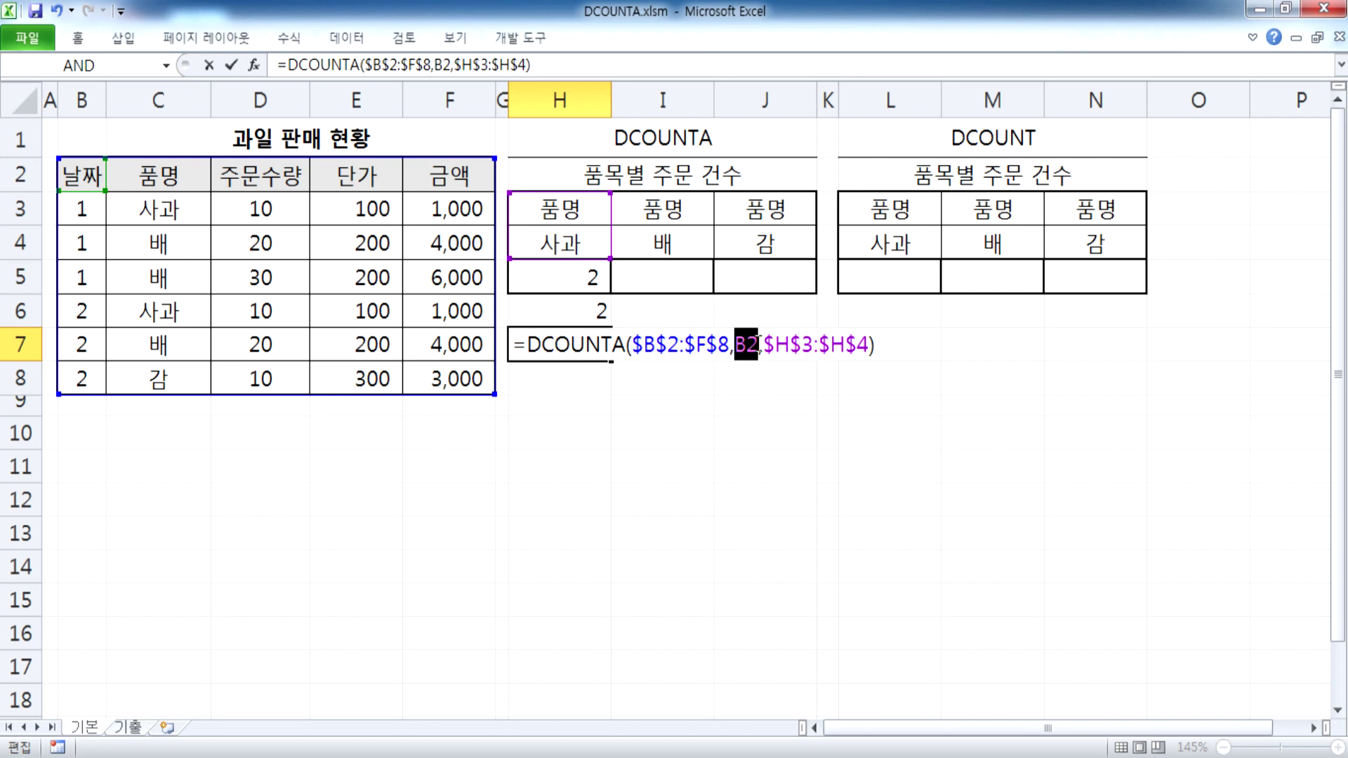
pyautogui.click(273, 182)
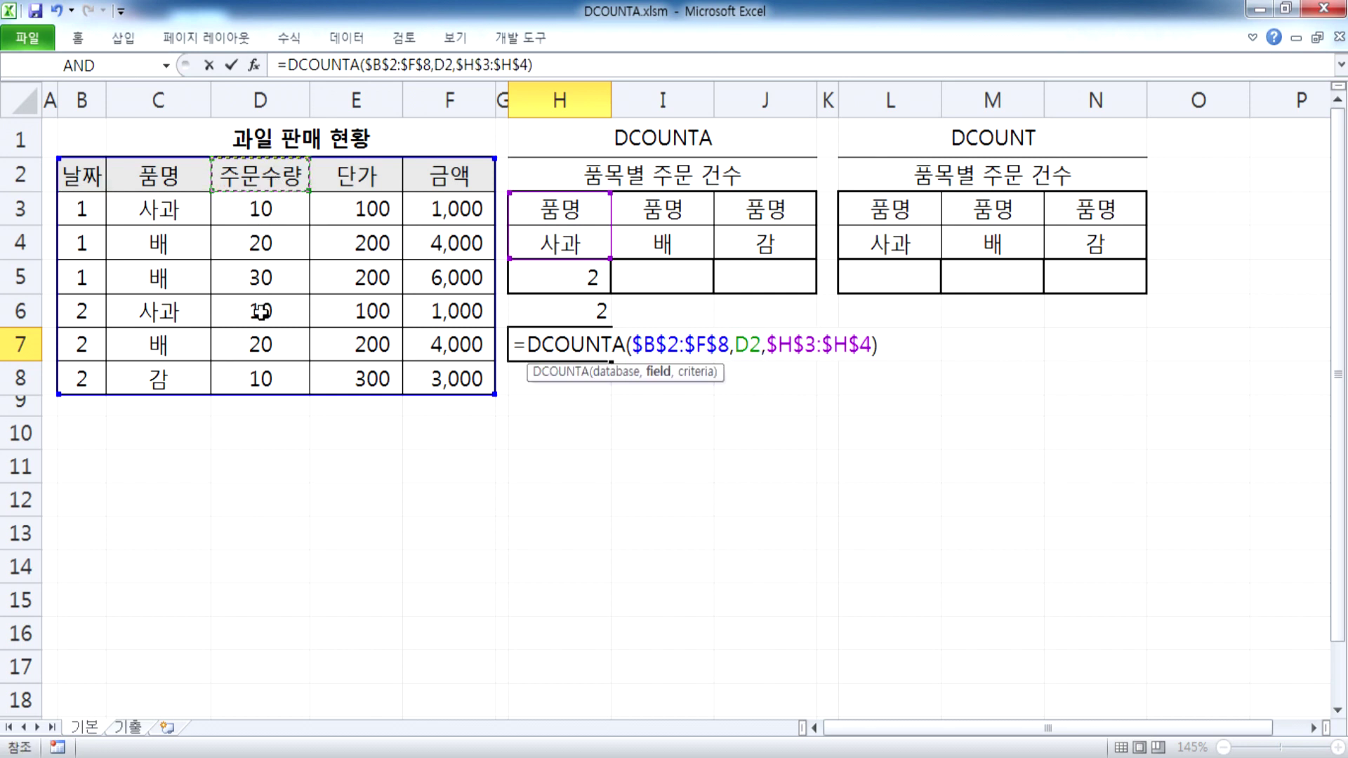
pyautogui.press('Return')
# Enter the copied DCOUNTA formula in H8 with the 단가 header E2 as its field.
pyautogui.doubleClick(548, 370)
pyautogui.hotkey('ctrl', 'v')
pyautogui.moveTo(734, 377); pyautogui.dragTo(760, 377)
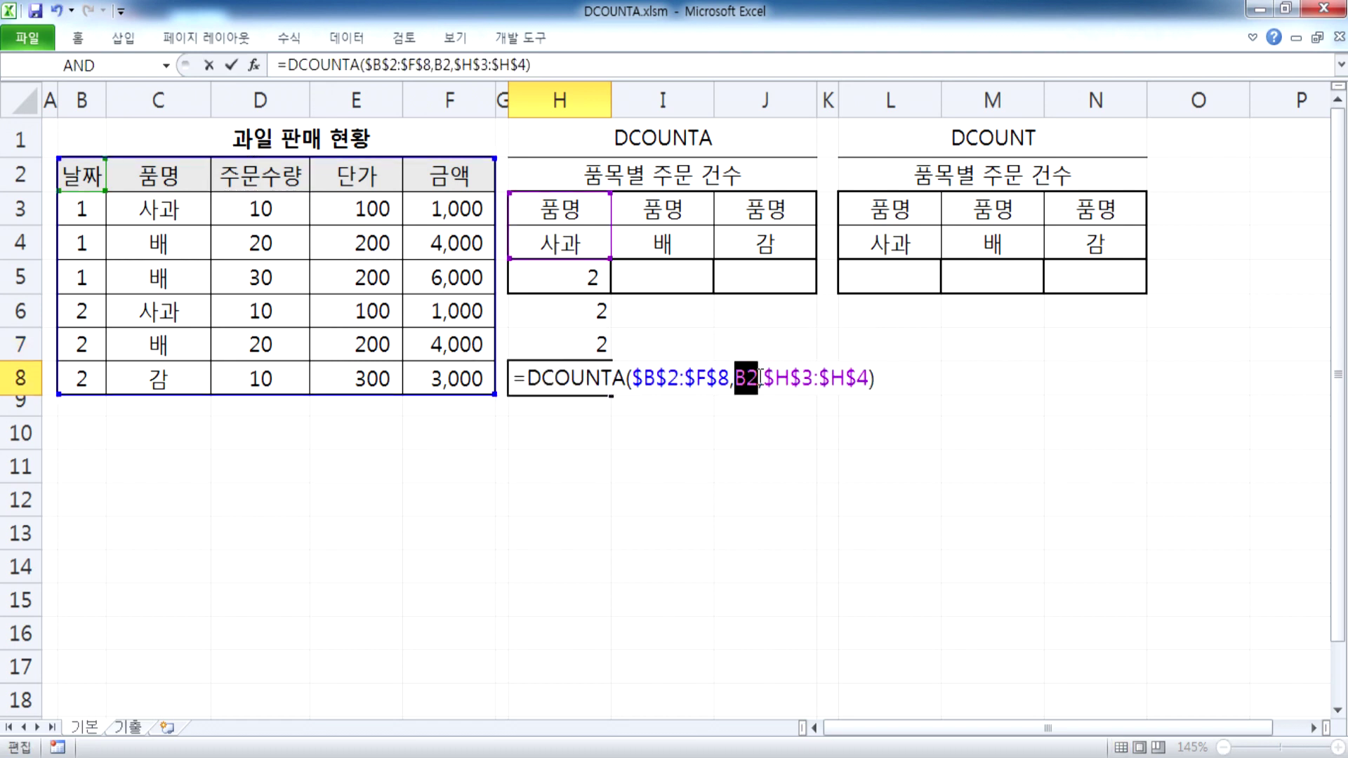
pyautogui.click(351, 183)
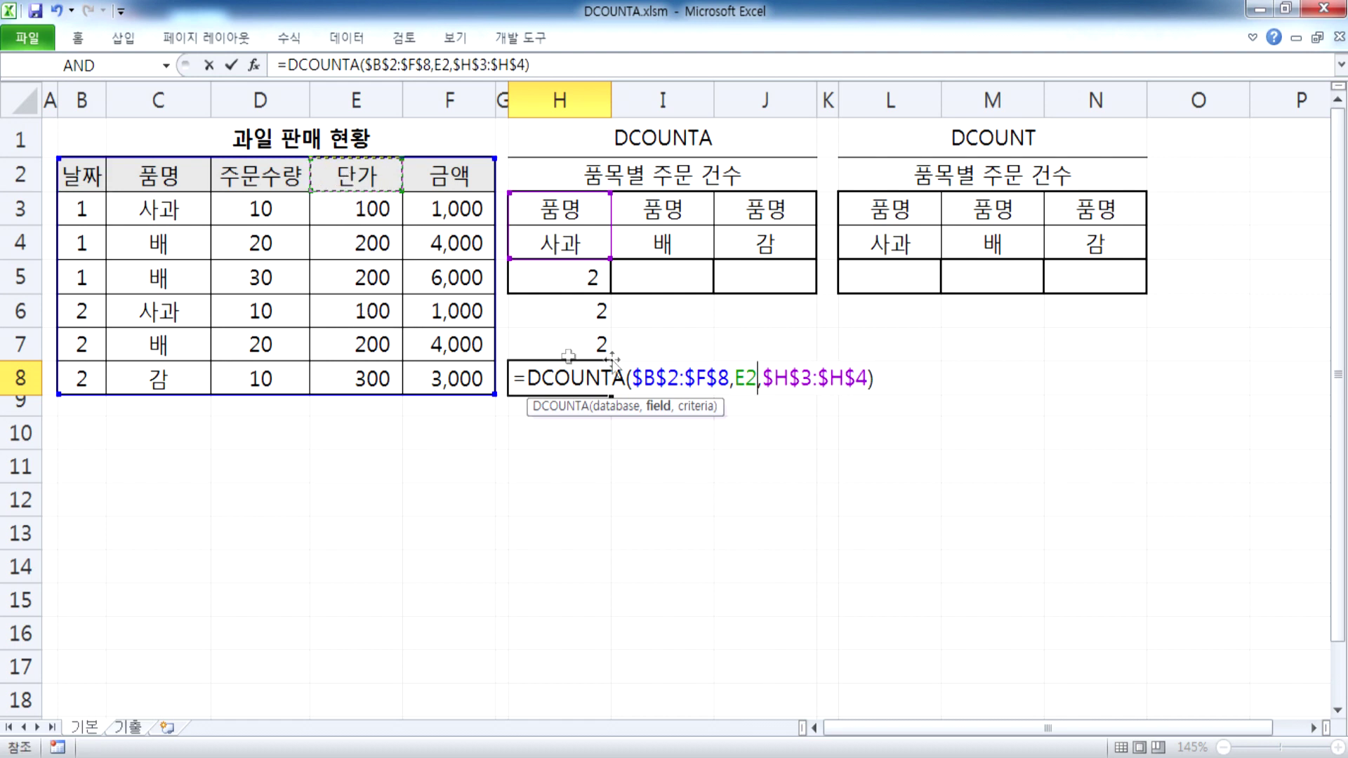
pyautogui.press('Return')
# Enter the copied DCOUNTA formula in H9 with the 금액 header F2 as its field and autofit row 9's height.
pyautogui.press('F2')
pyautogui.hotkey('ctrl', "'")
pyautogui.press('Escape')
pyautogui.press('F2')
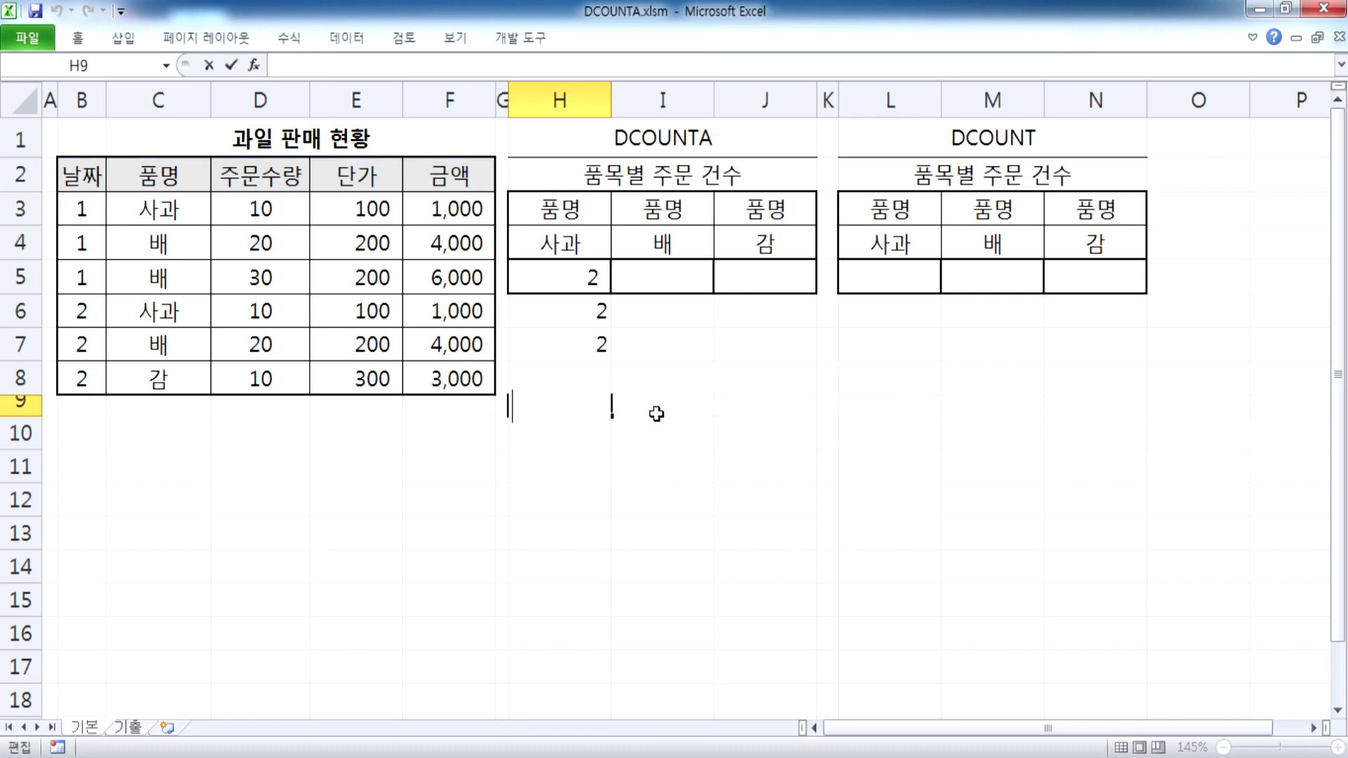
pyautogui.hotkey('ctrl', "'")
pyautogui.moveTo(735, 407); pyautogui.dragTo(759, 407)
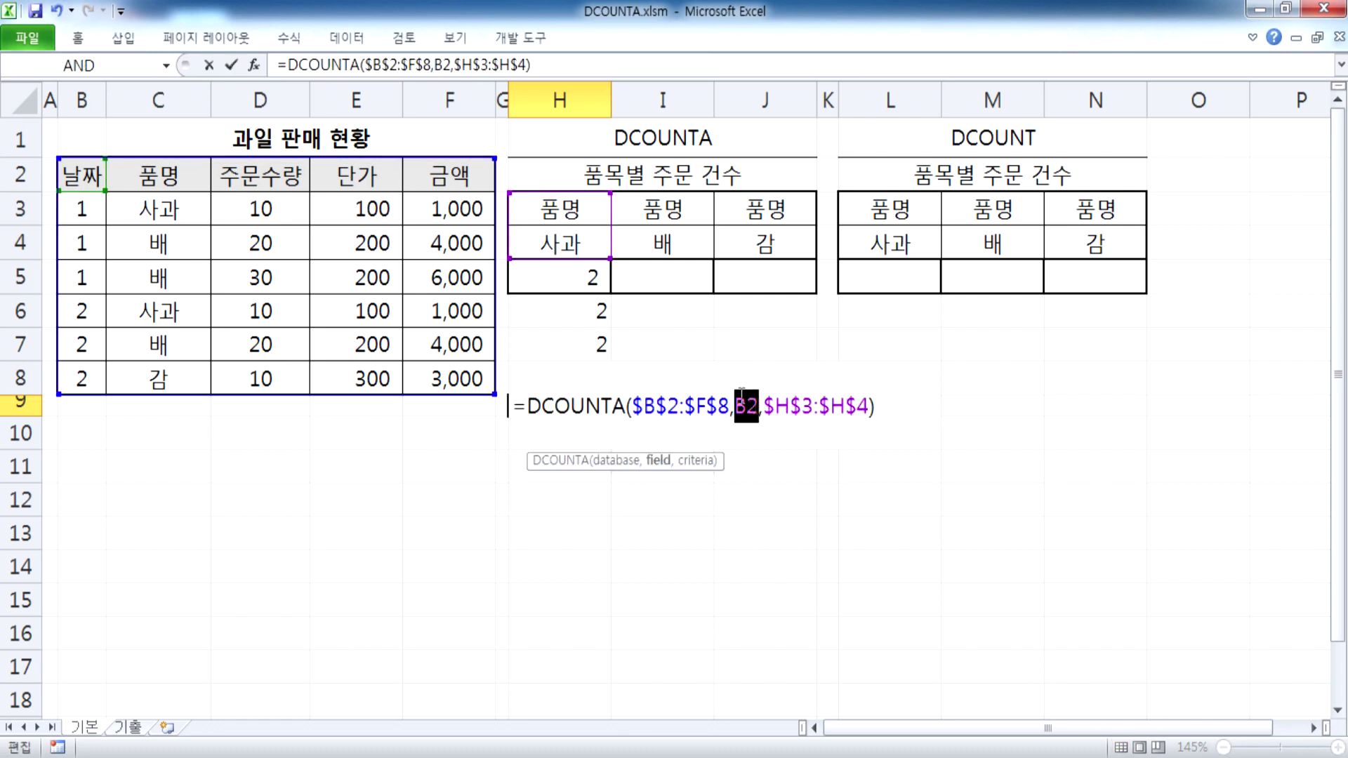
pyautogui.click(453, 183)
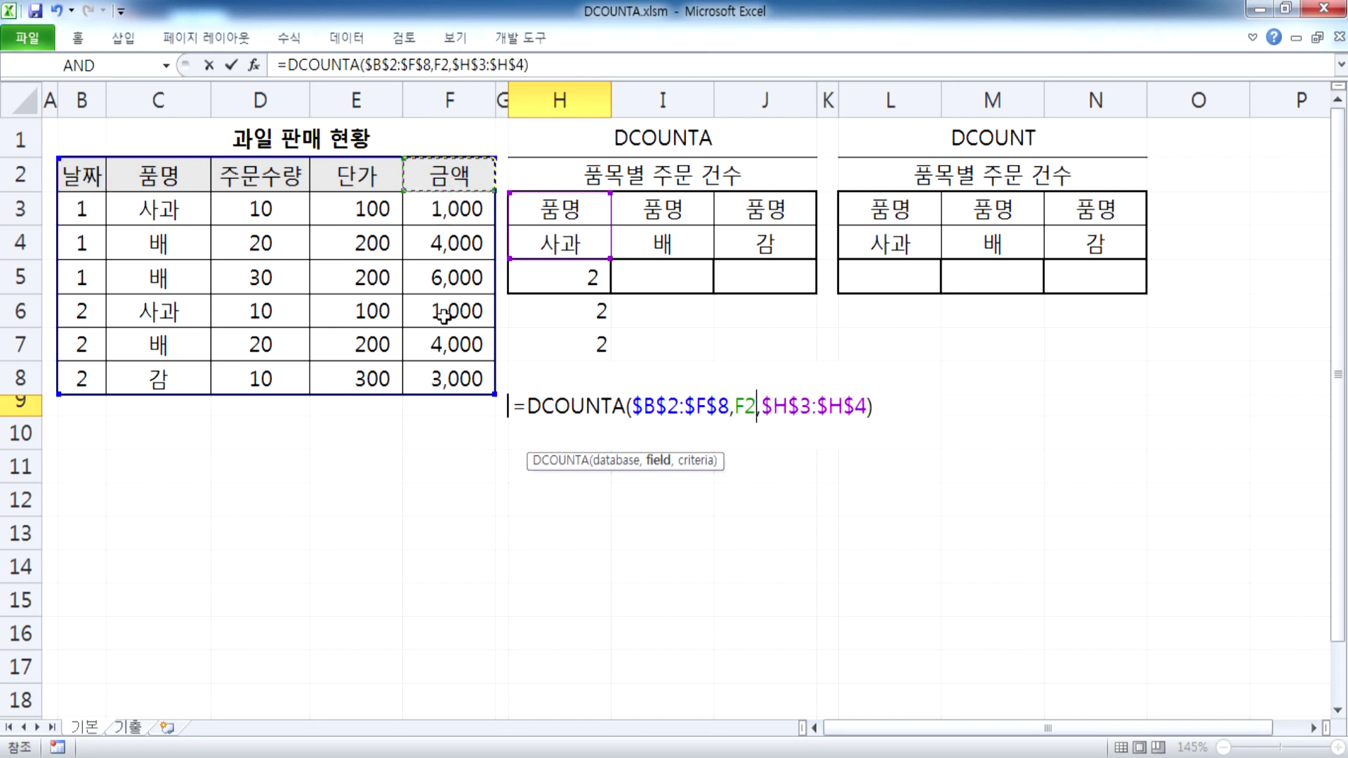
pyautogui.press('Return')
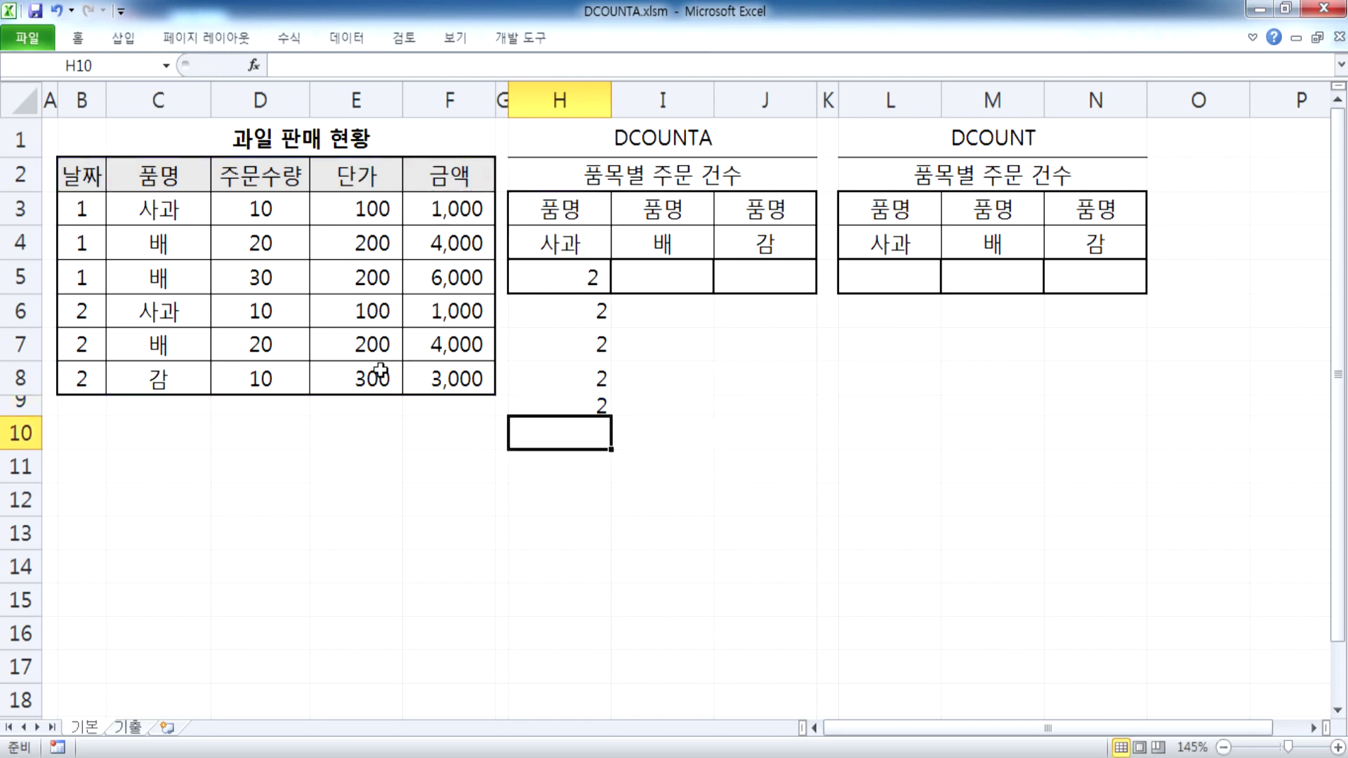
pyautogui.doubleClick(20, 419)
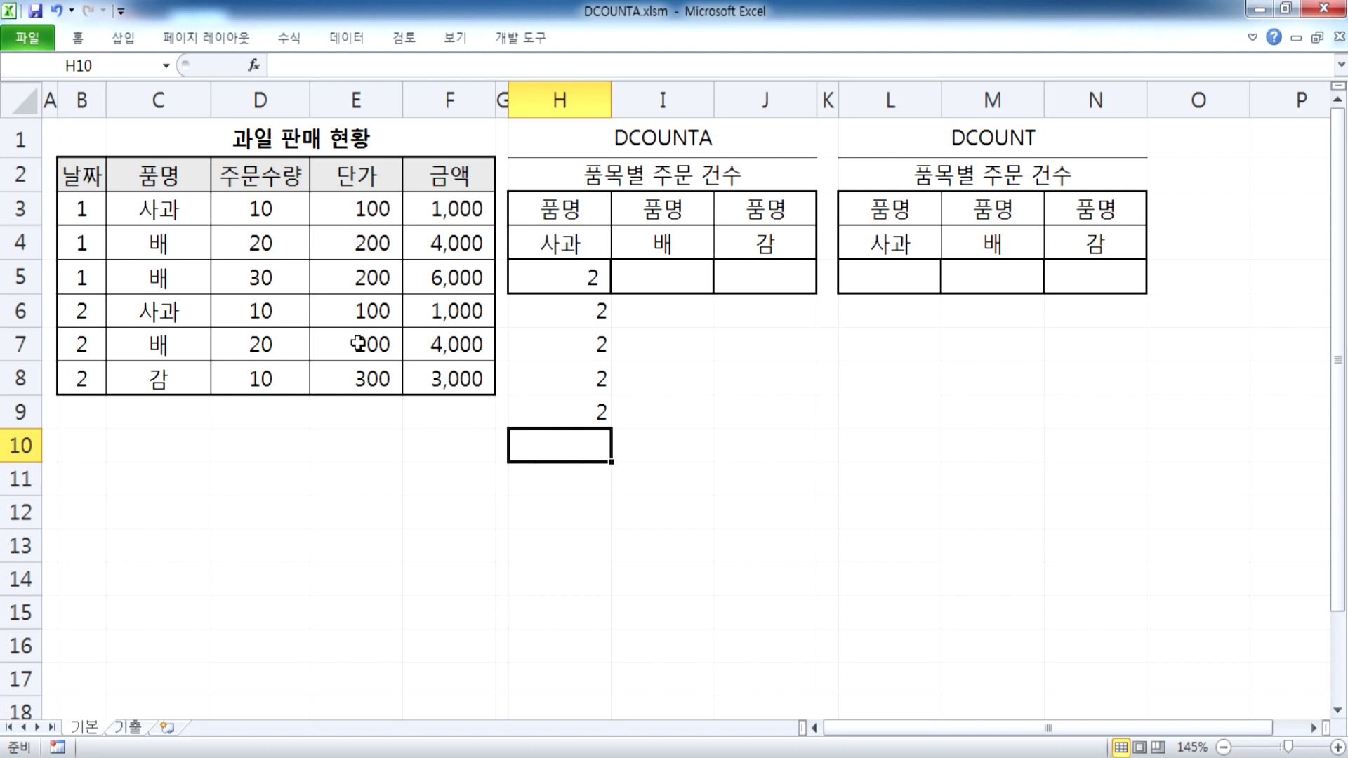
# Fill the DCOUNTA formulas in H5:H9 across to column J and check the field references in H9 and I9.
pyautogui.moveTo(537, 281); pyautogui.dragTo(796, 429)
pyautogui.click(575, 275)
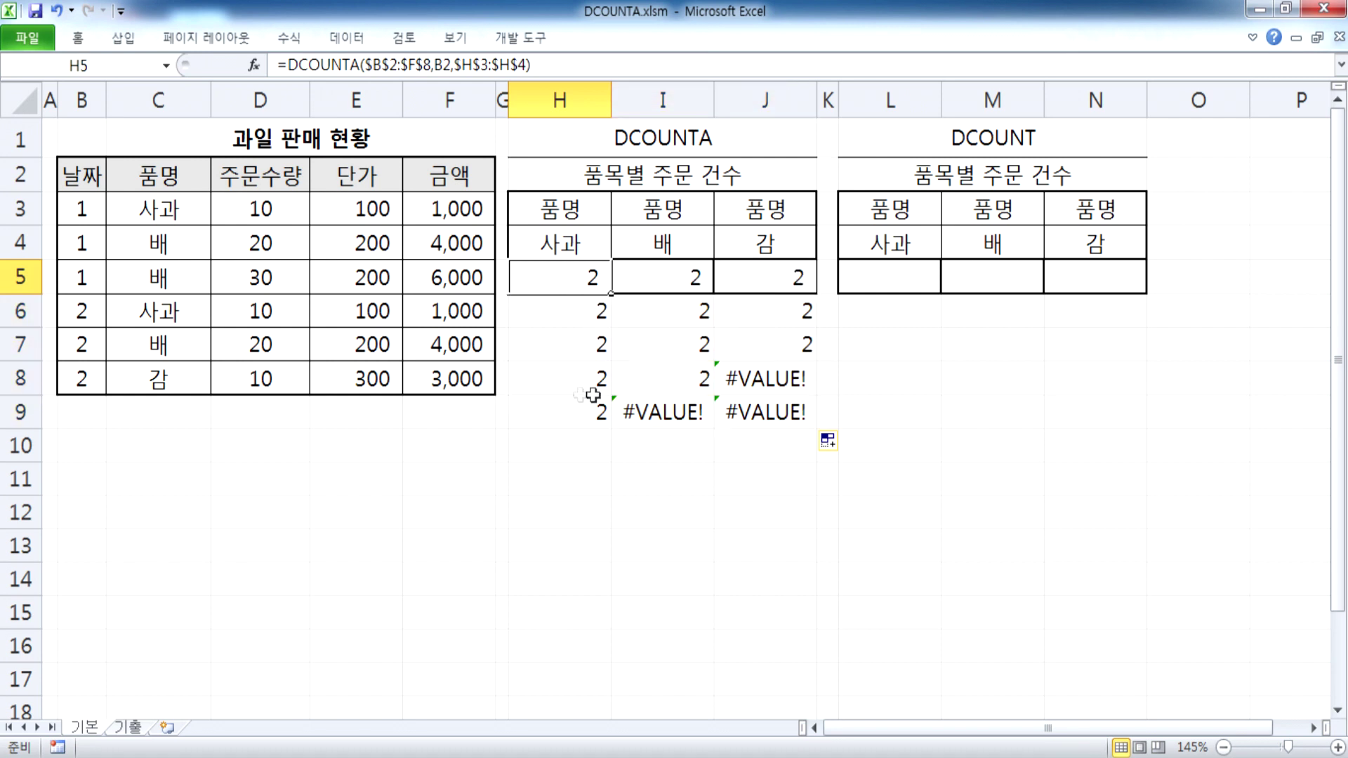
pyautogui.click(574, 414)
pyautogui.click(567, 350)
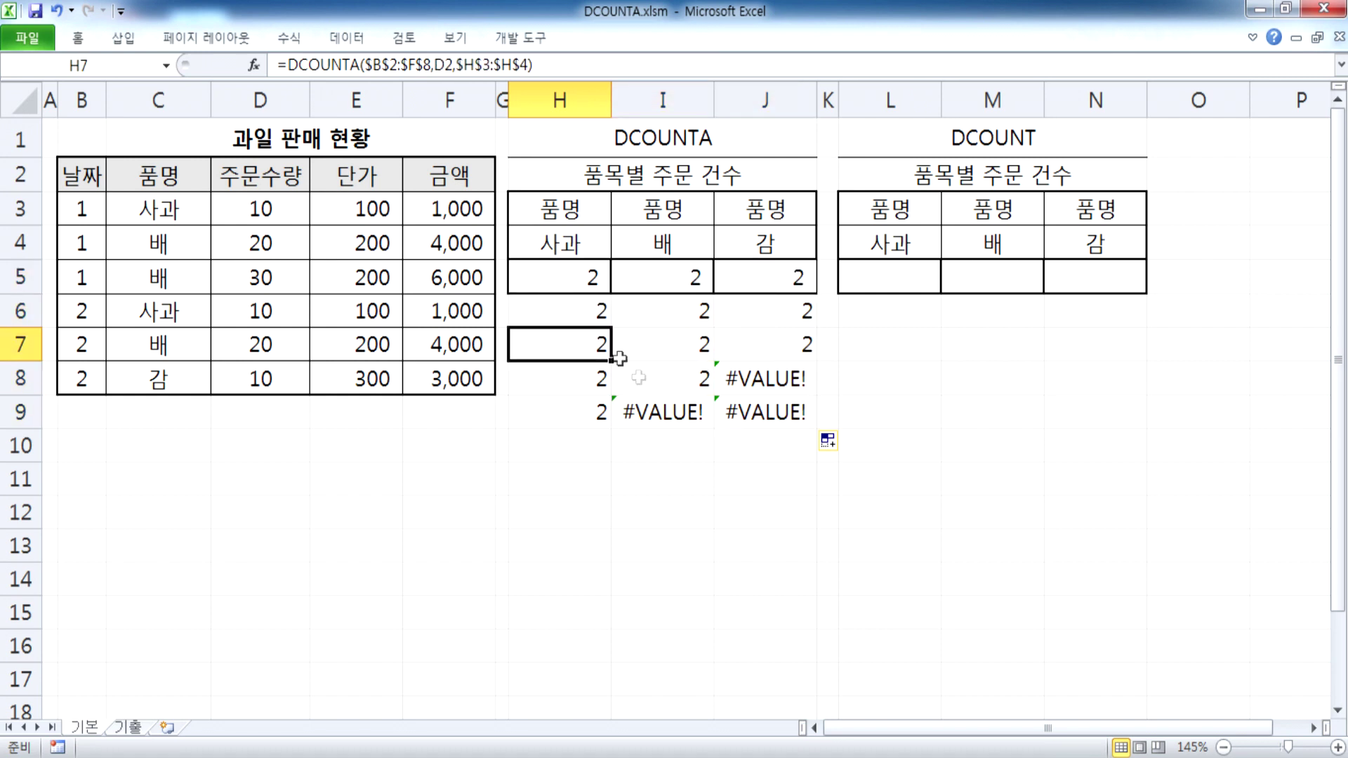
pyautogui.click(621, 411)
pyautogui.doubleClick(665, 412)
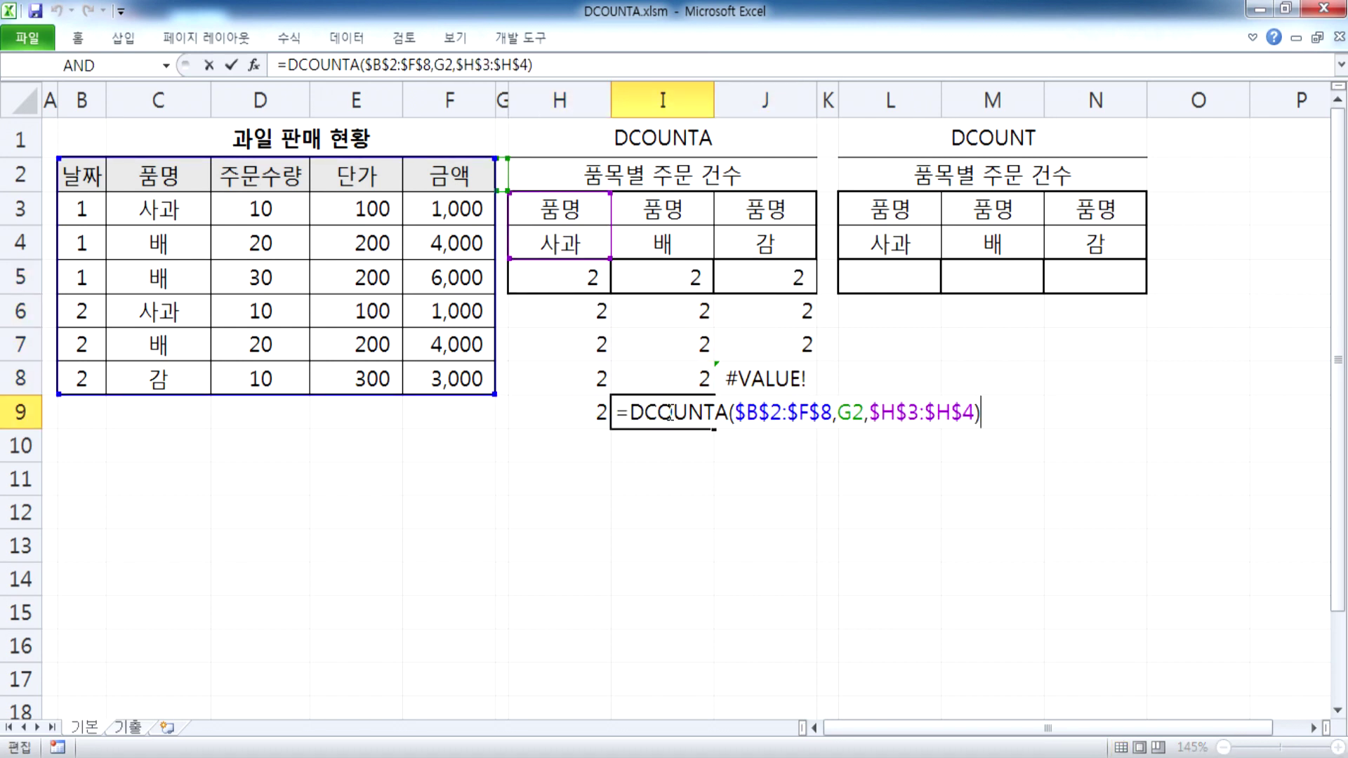
pyautogui.press('Escape')
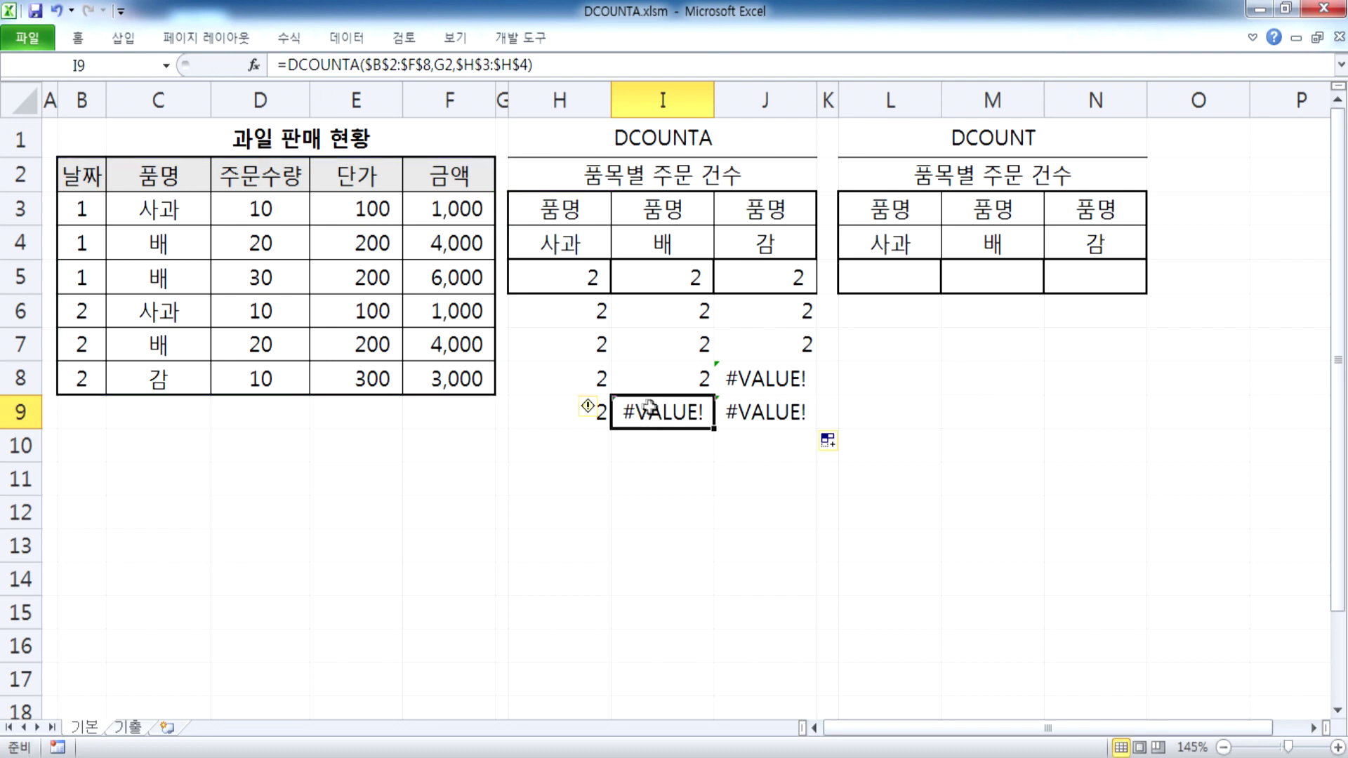
pyautogui.click(555, 412)
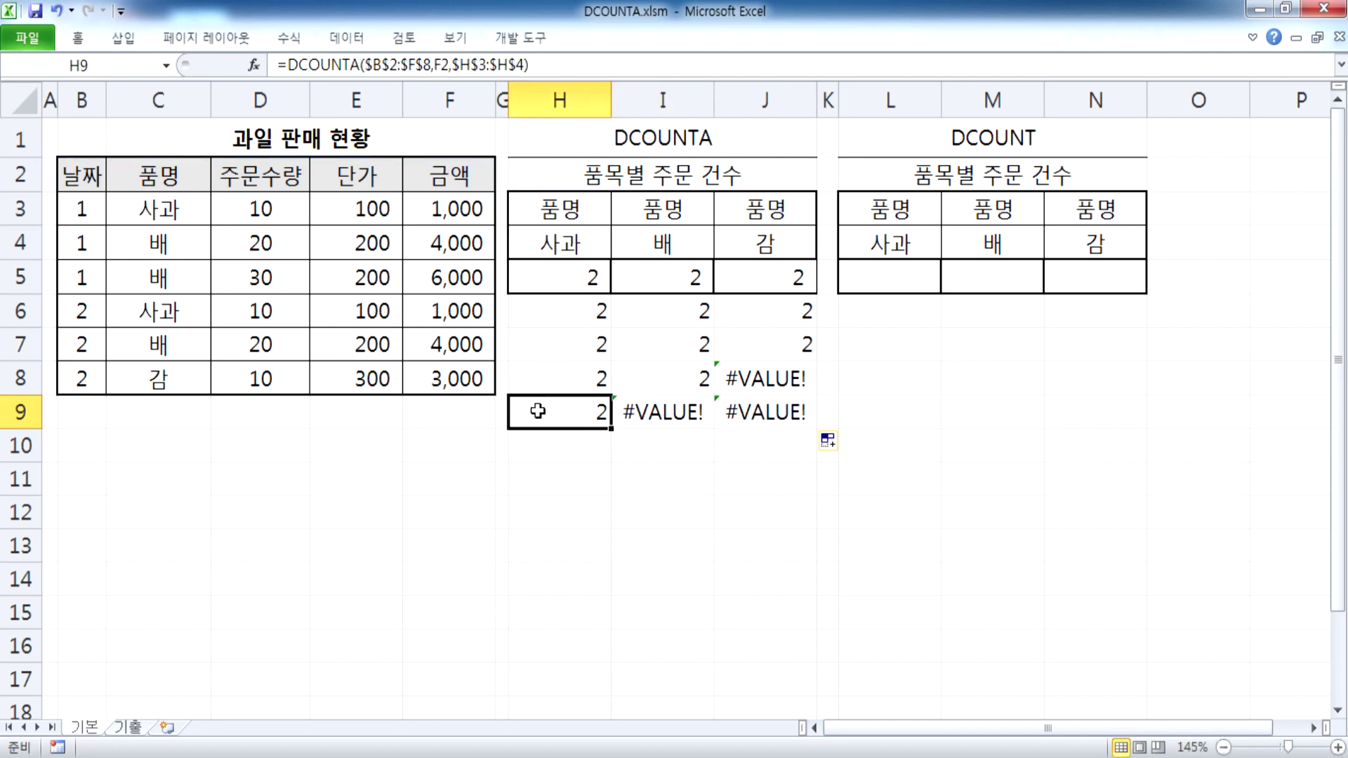
pyautogui.doubleClick(554, 412)
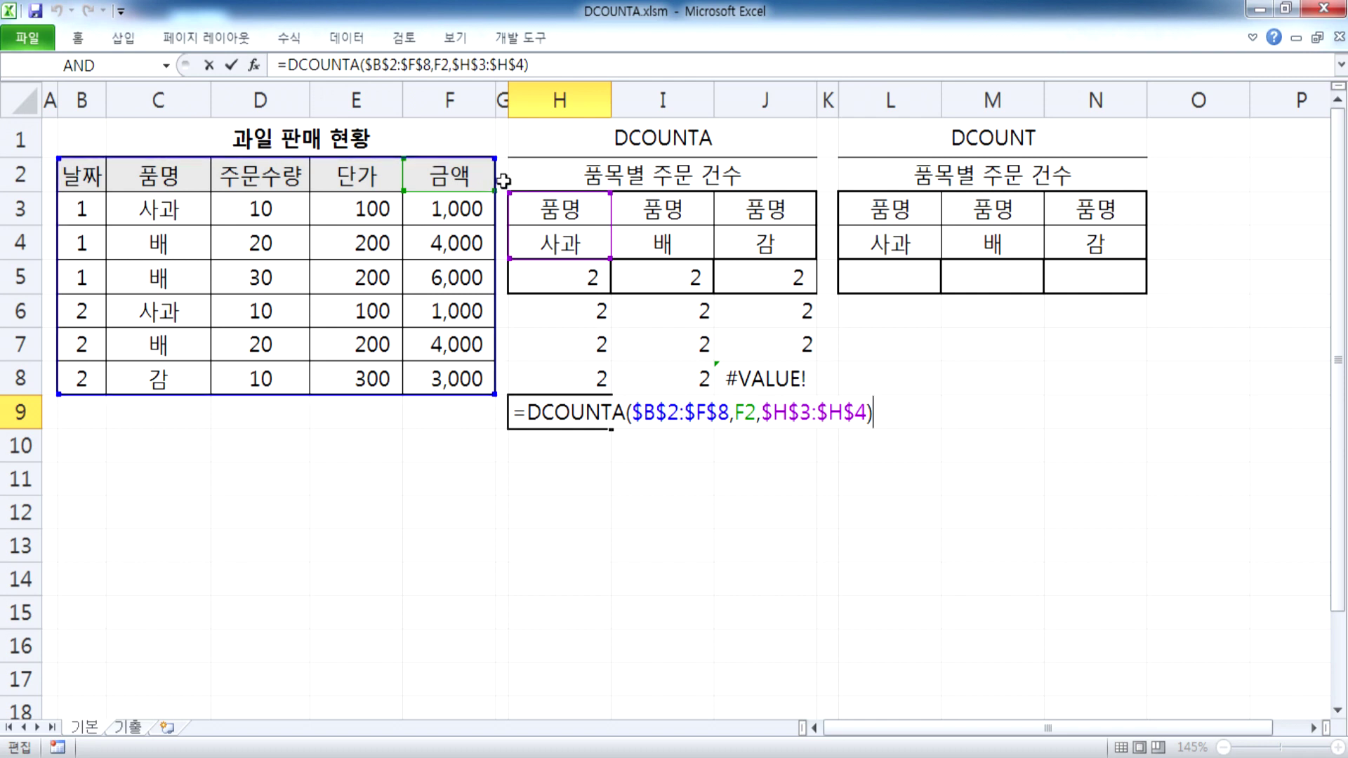
pyautogui.press('Escape')
# Compare the formulas in I5 and H5 and try to fill I5 down to I9.
pyautogui.click(659, 274)
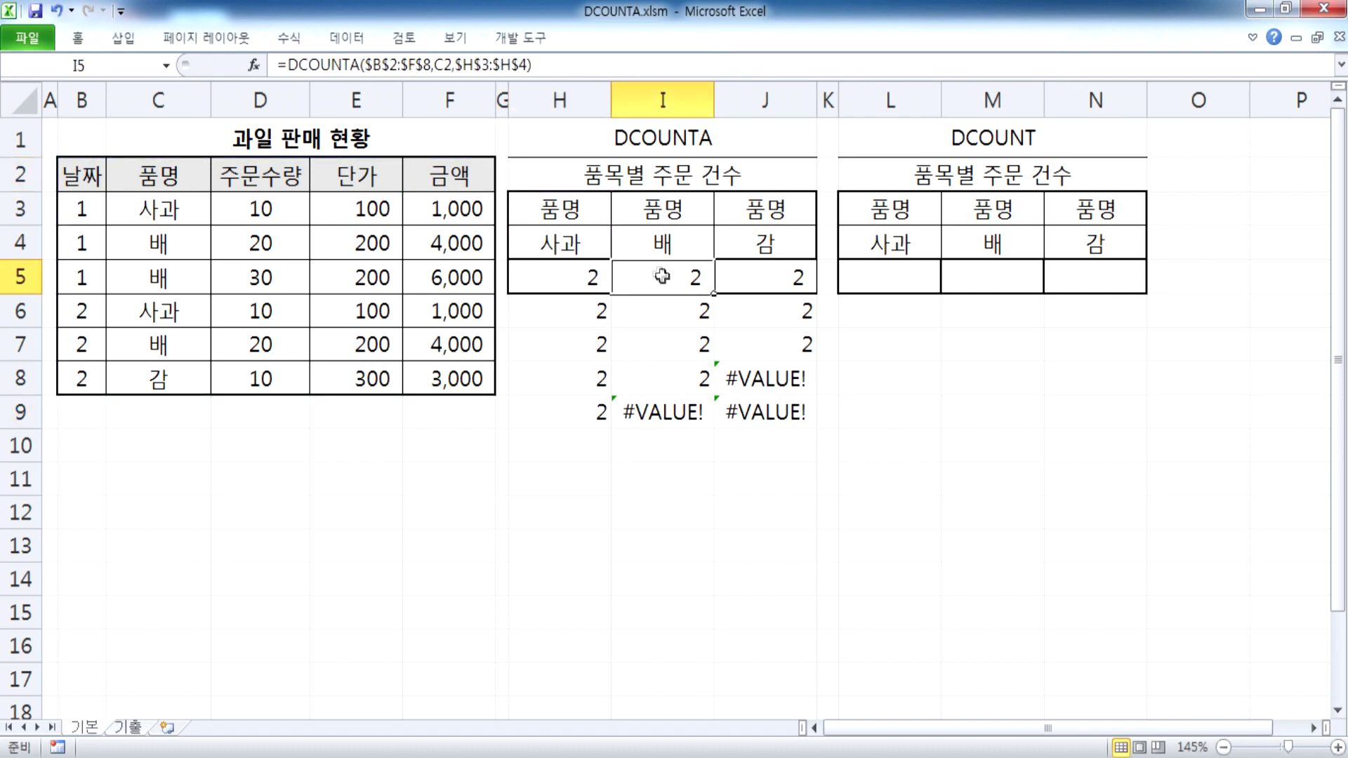
pyautogui.click(548, 274)
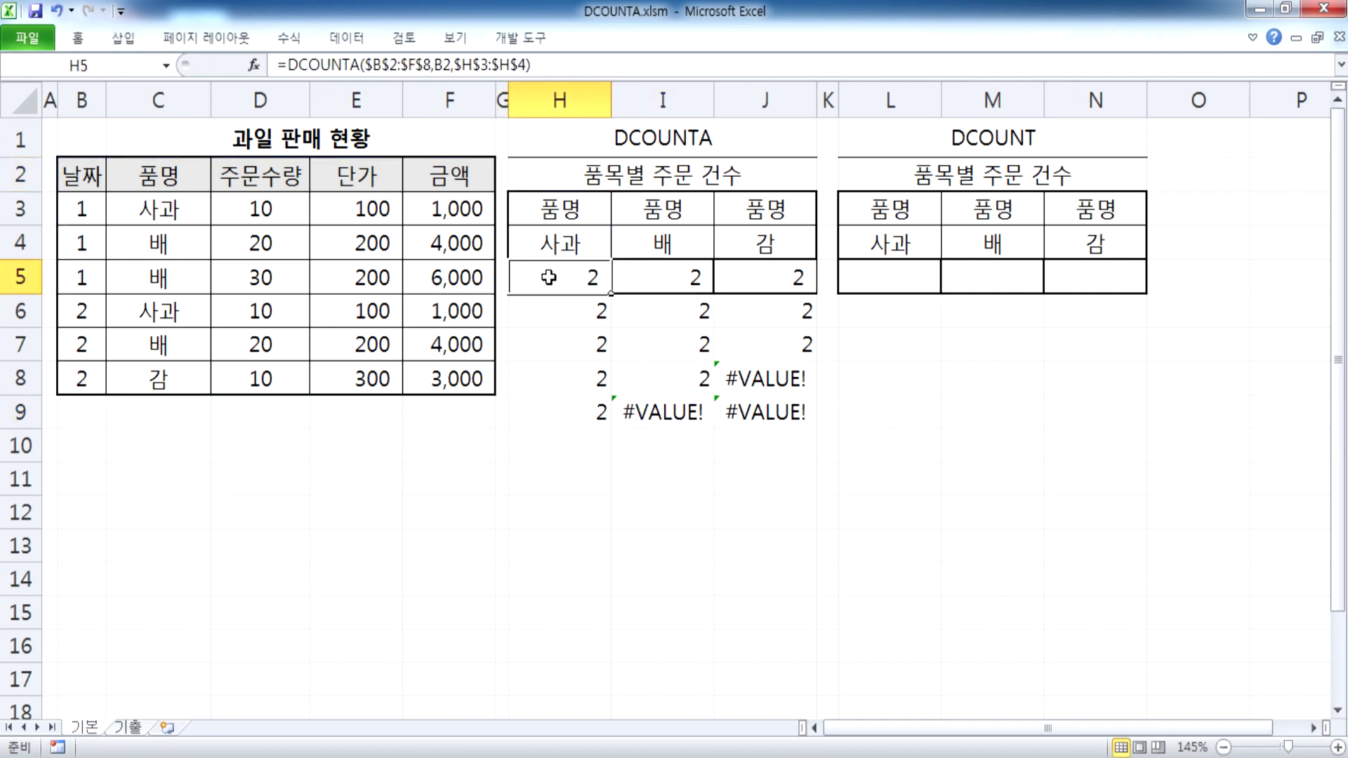
pyautogui.click(699, 277)
pyautogui.moveTo(714, 295); pyautogui.dragTo(717, 428)
pyautogui.press('F2')
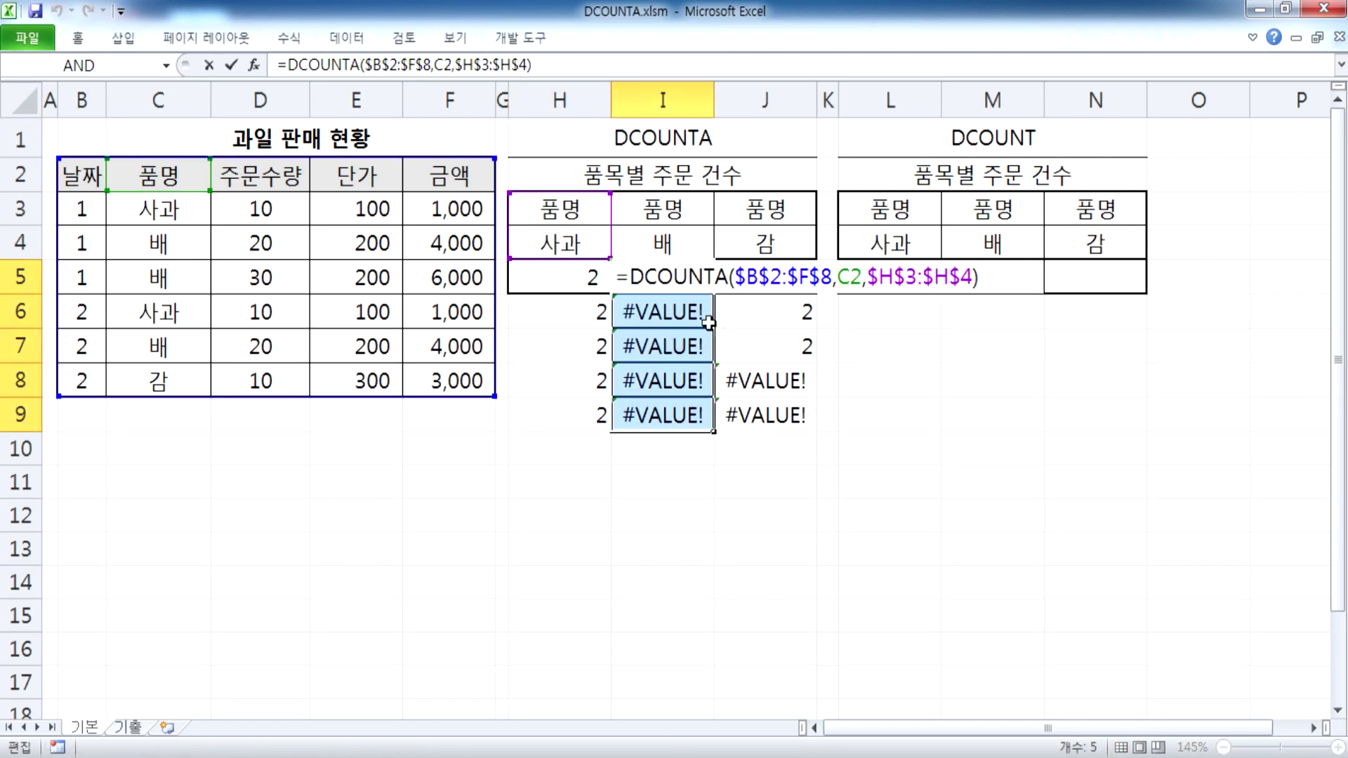
pyautogui.hotkey('ctrl', 'Return')
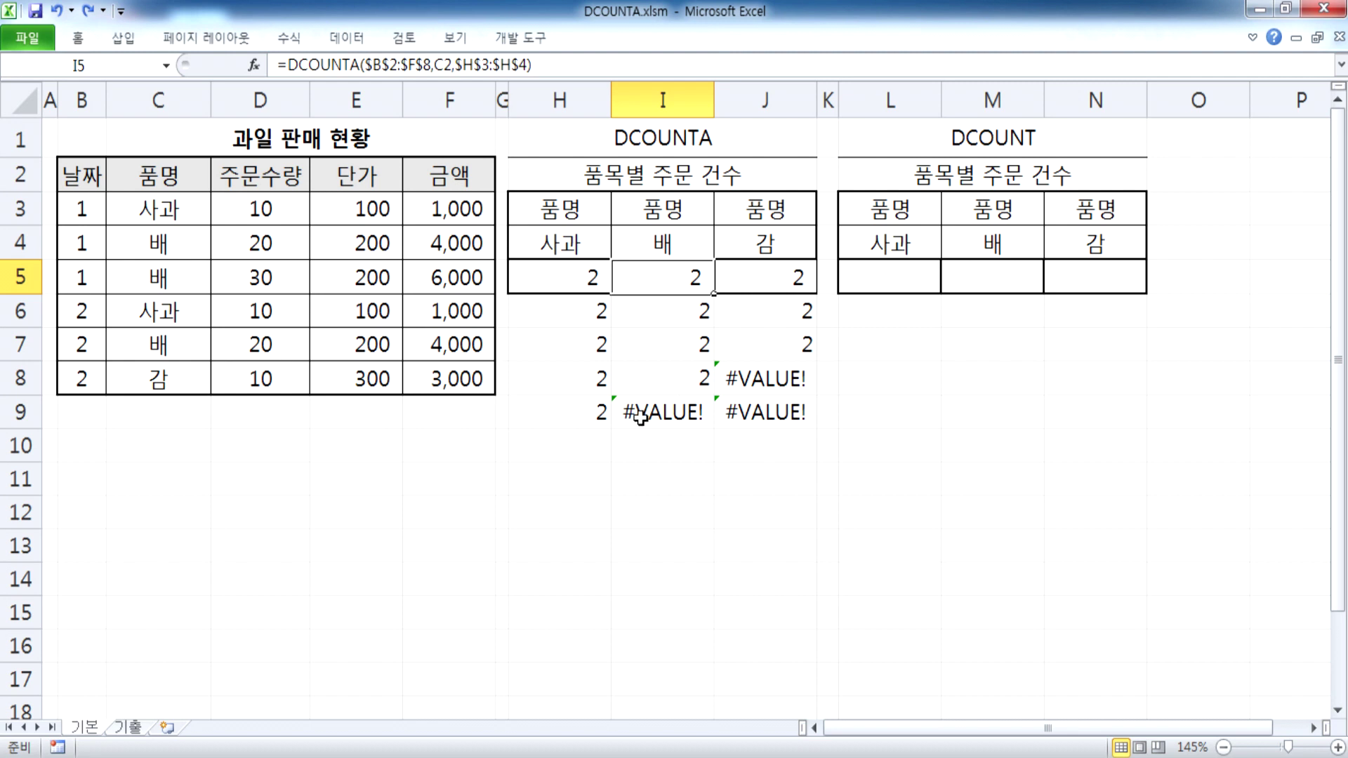
# Clear the copied formulas from I6:J9.
pyautogui.click(641, 415)
pyautogui.moveTo(663, 313); pyautogui.dragTo(776, 397)
pyautogui.press('Delete')
# Refill the H5 formula across to J5 and try extending I5:J5 down to row 9.
pyautogui.click(576, 271)
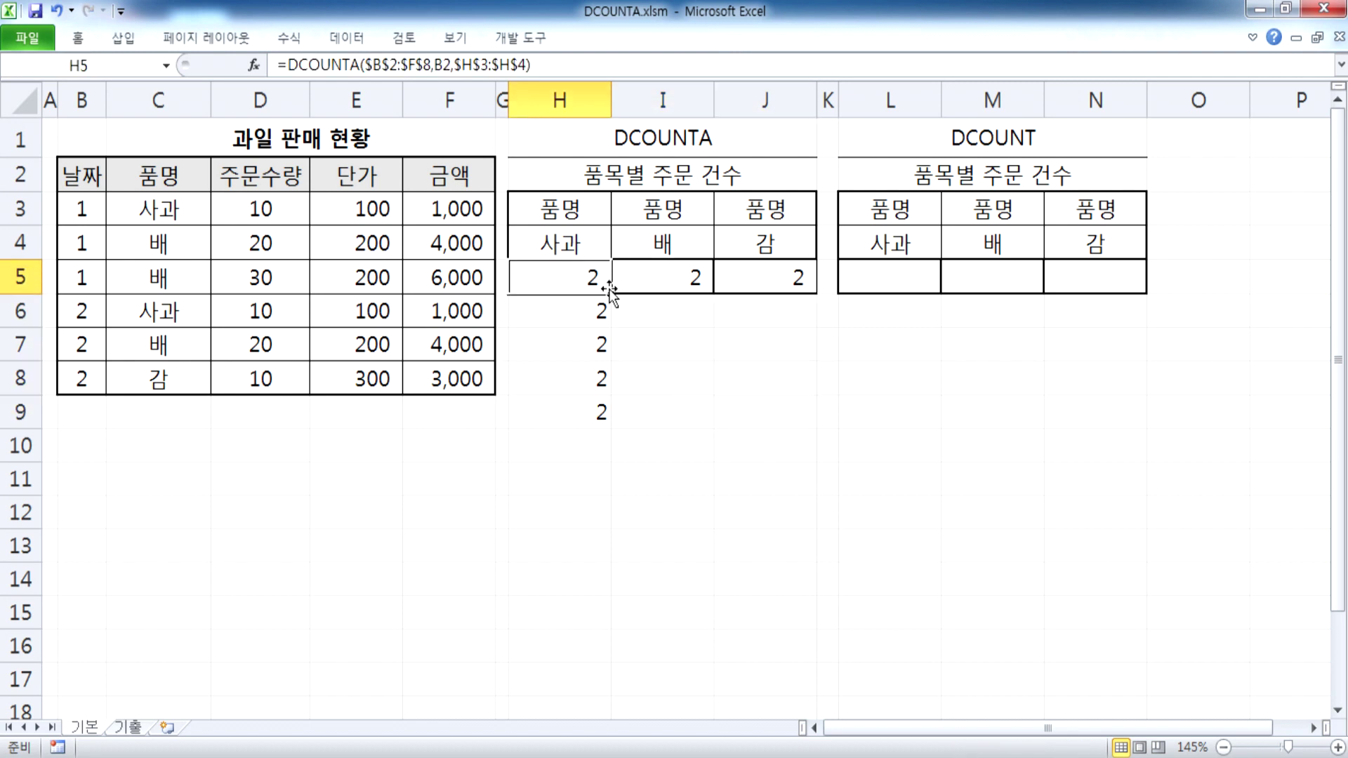
pyautogui.moveTo(610, 293); pyautogui.dragTo(796, 281)
pyautogui.click(573, 282)
pyautogui.click(656, 282)
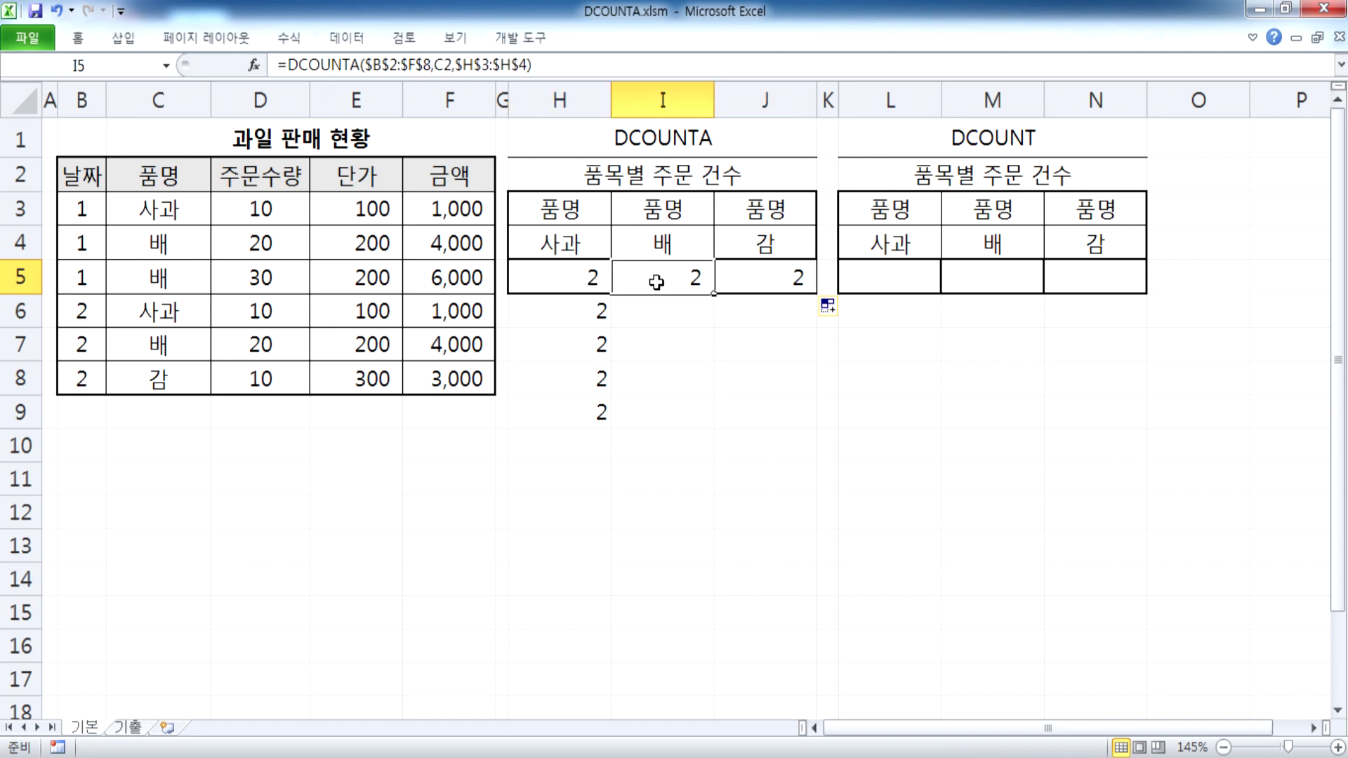
pyautogui.moveTo(702, 287); pyautogui.dragTo(817, 431)
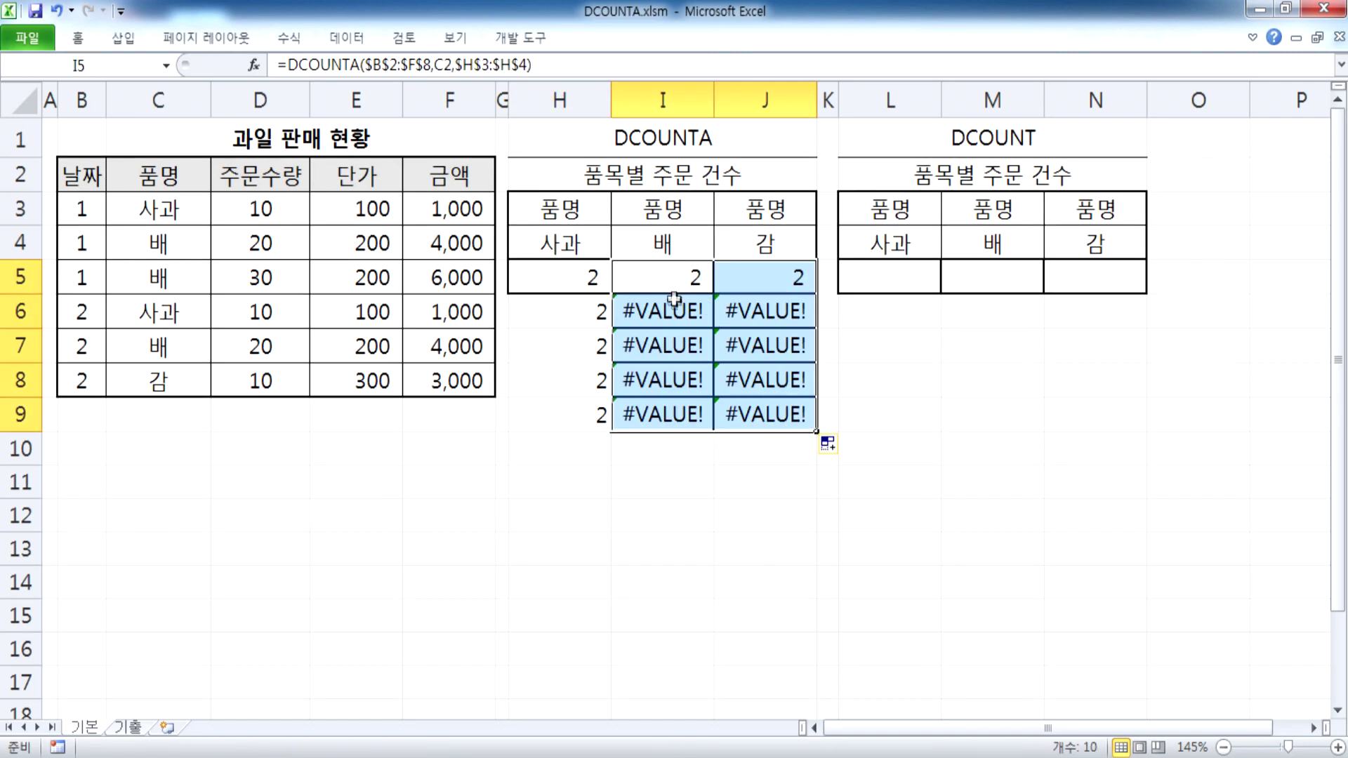
pyautogui.hotkey('ctrl', 'z')
# Examine the field and criteria references in the formulas of H6, H5 and I5.
pyautogui.doubleClick(605, 304)
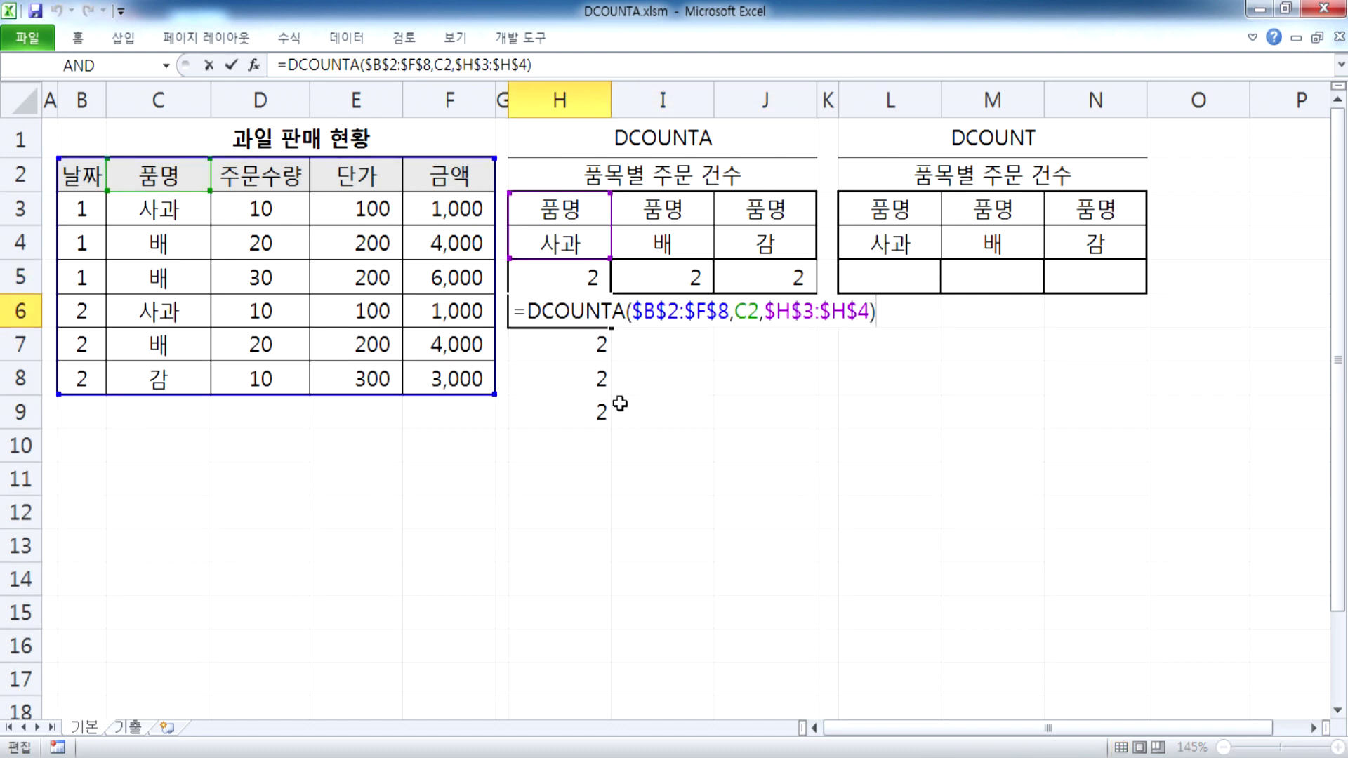
pyautogui.press('Escape')
pyautogui.click(587, 280)
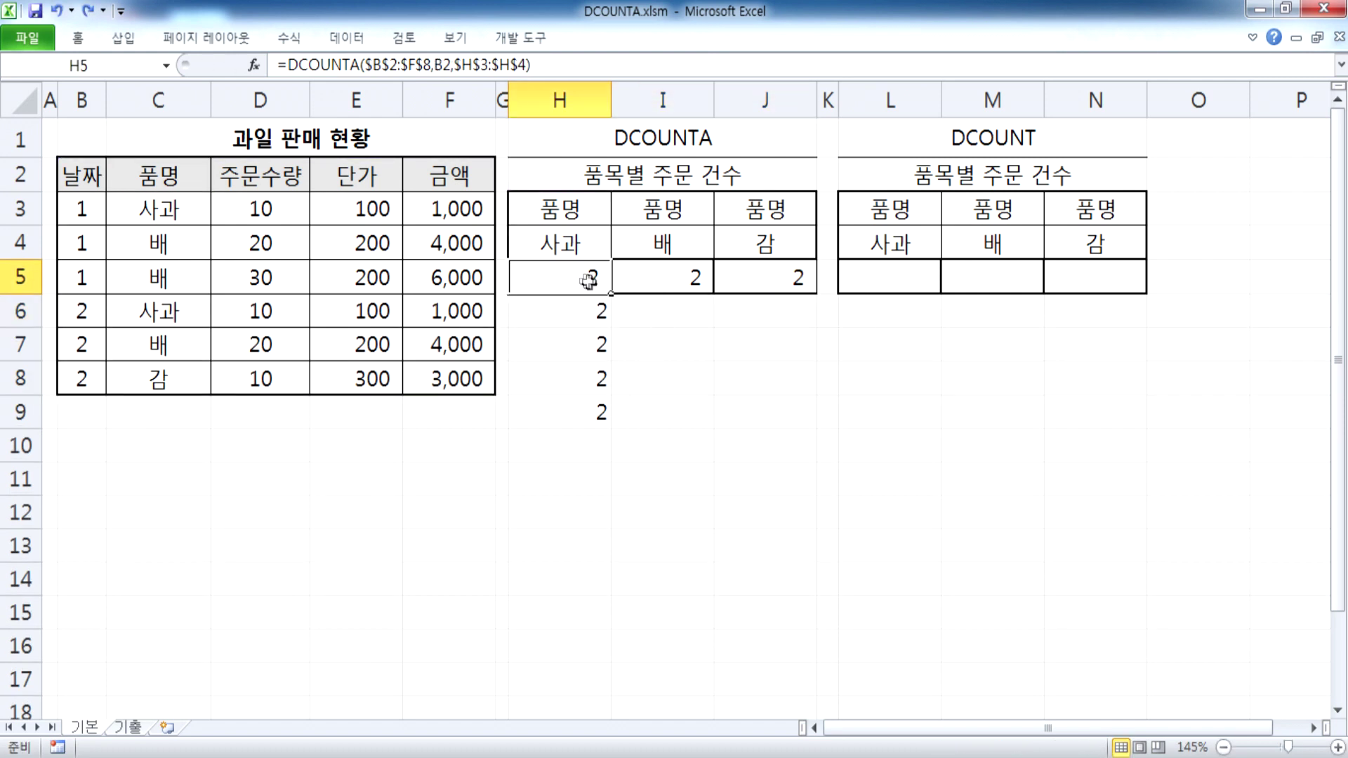
pyautogui.doubleClick(559, 273)
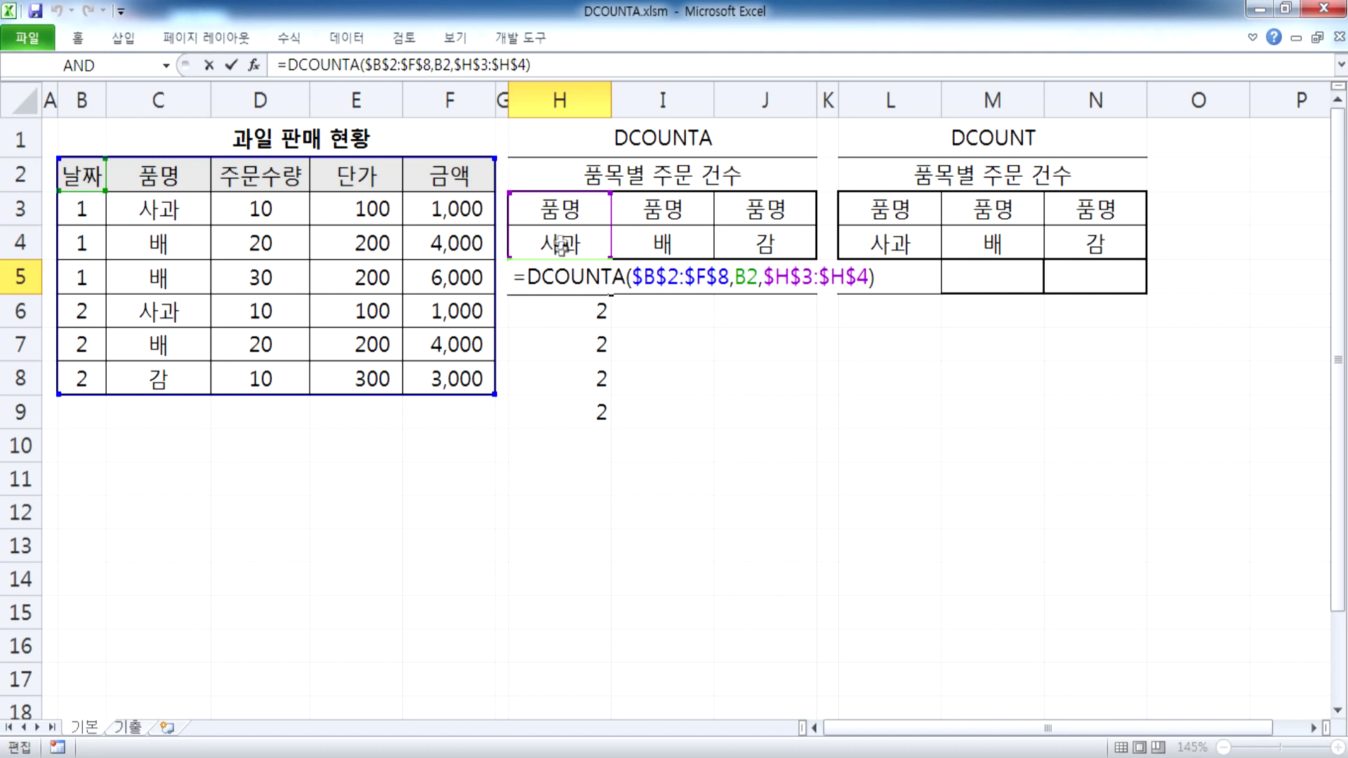
pyautogui.press('Escape')
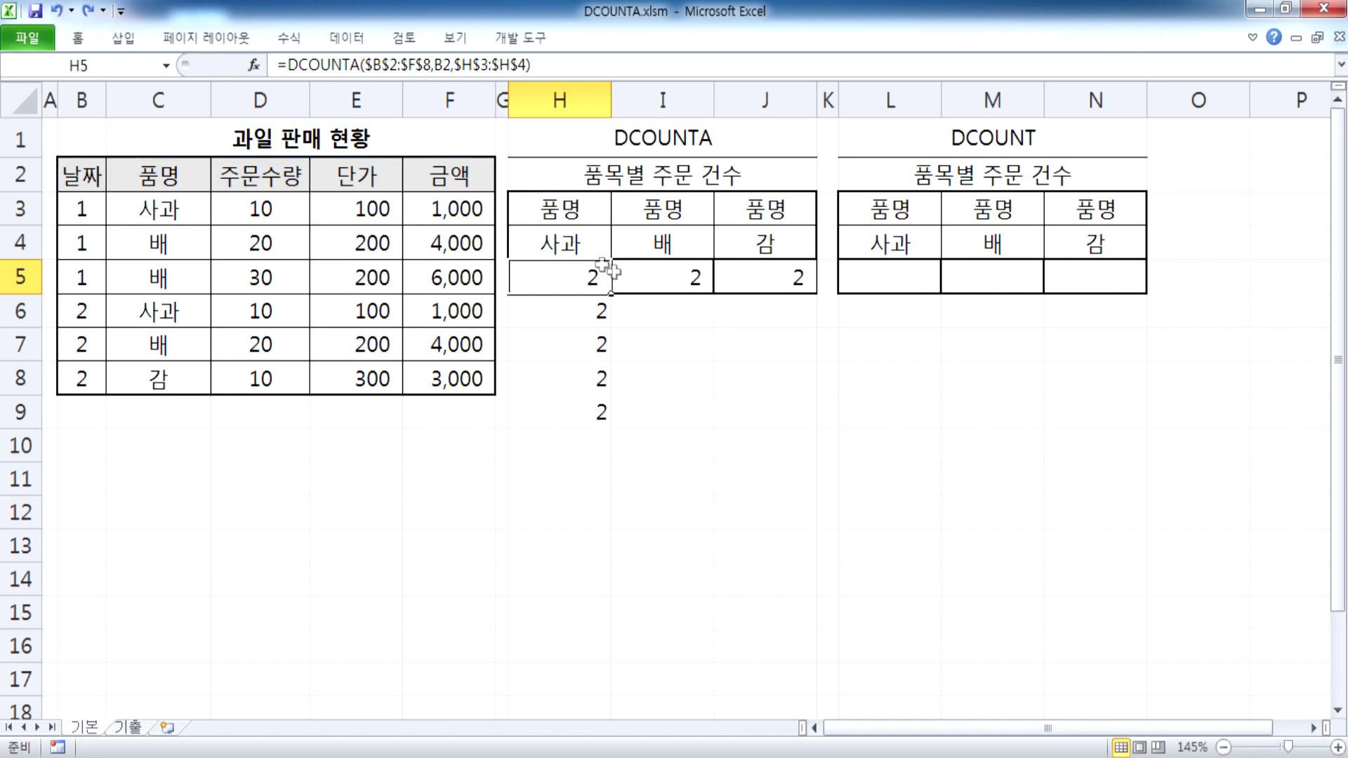
pyautogui.doubleClick(660, 279)
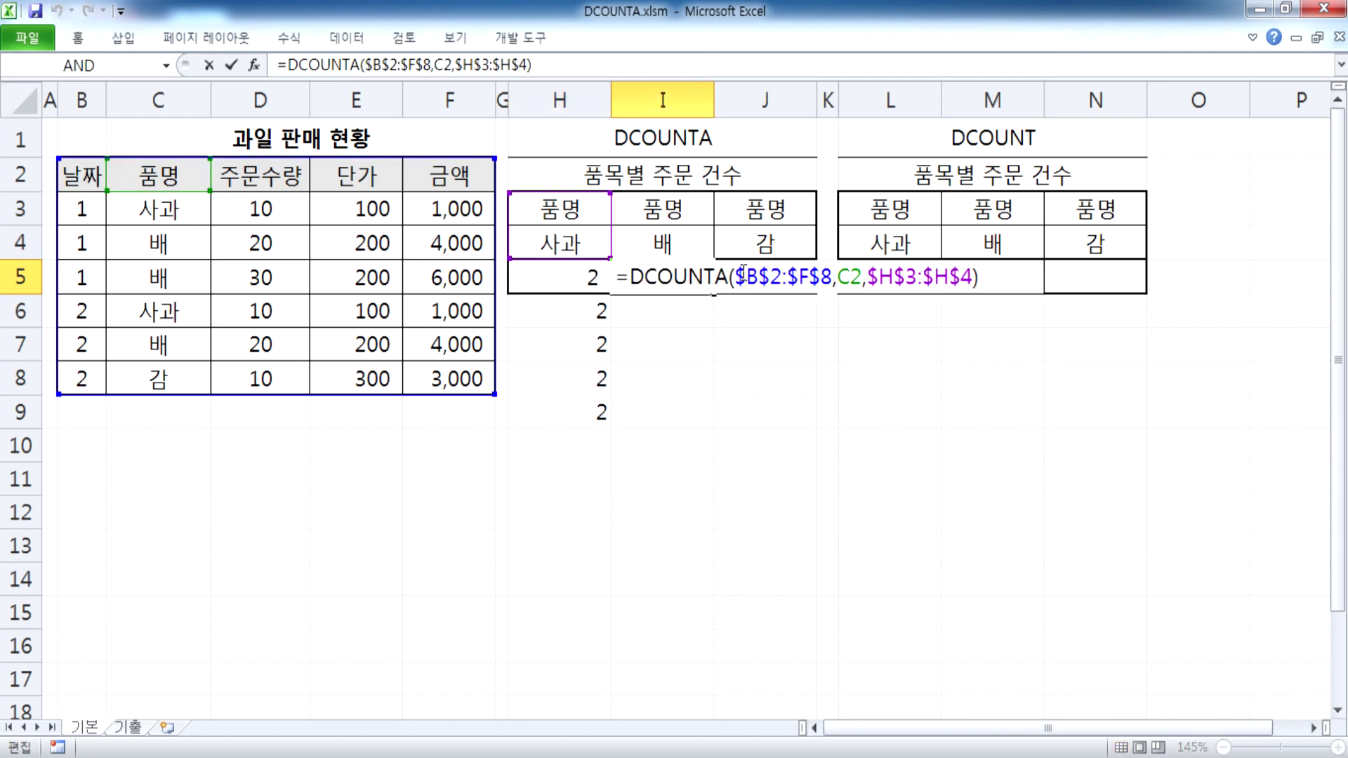
pyautogui.press('Escape')
# Make the criteria range in the H5 formula relative as H3:H4 and fill the formula across to J5.
pyautogui.doubleClick(581, 277)
pyautogui.moveTo(765, 278); pyautogui.dragTo(871, 278)
pyautogui.press('F4')
pyautogui.press('F4')
pyautogui.press('F4')
pyautogui.press('Return')
pyautogui.click(608, 289)
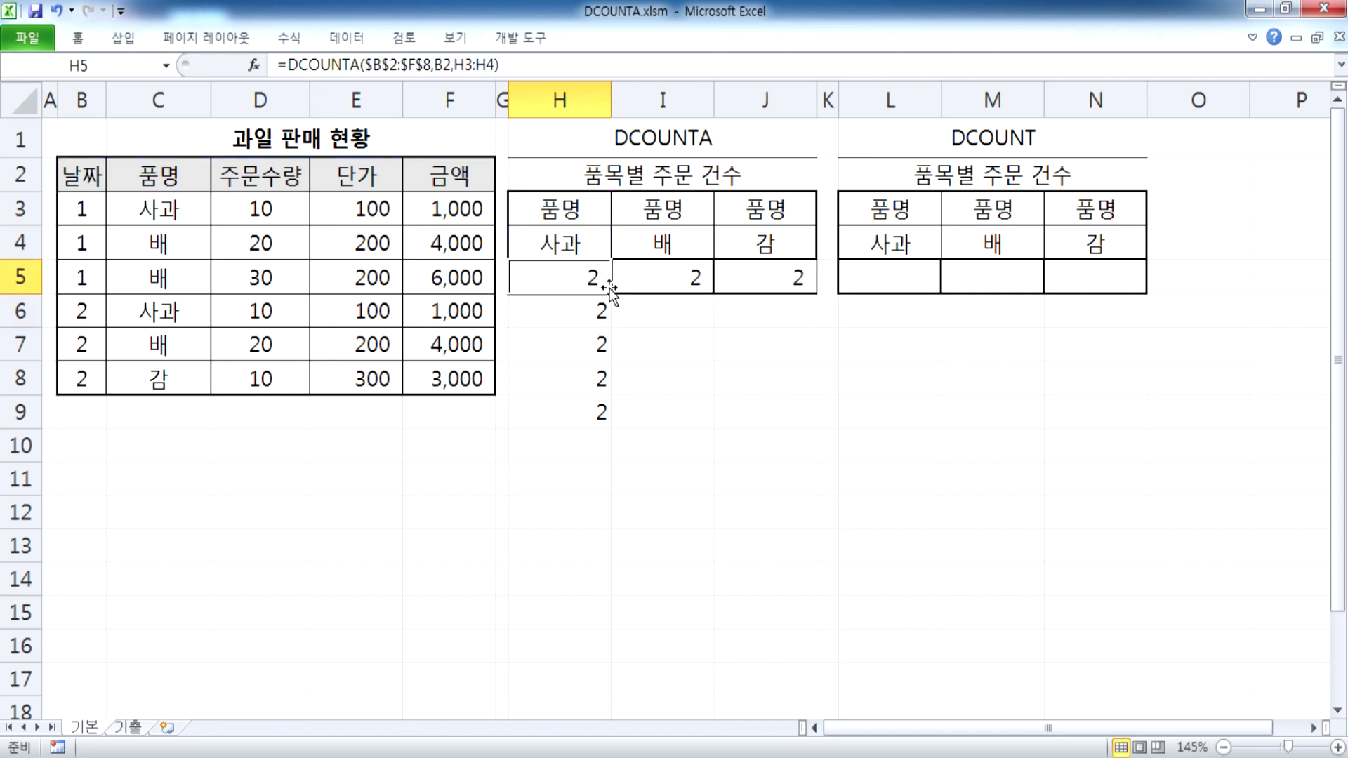
pyautogui.moveTo(608, 297); pyautogui.dragTo(807, 291)
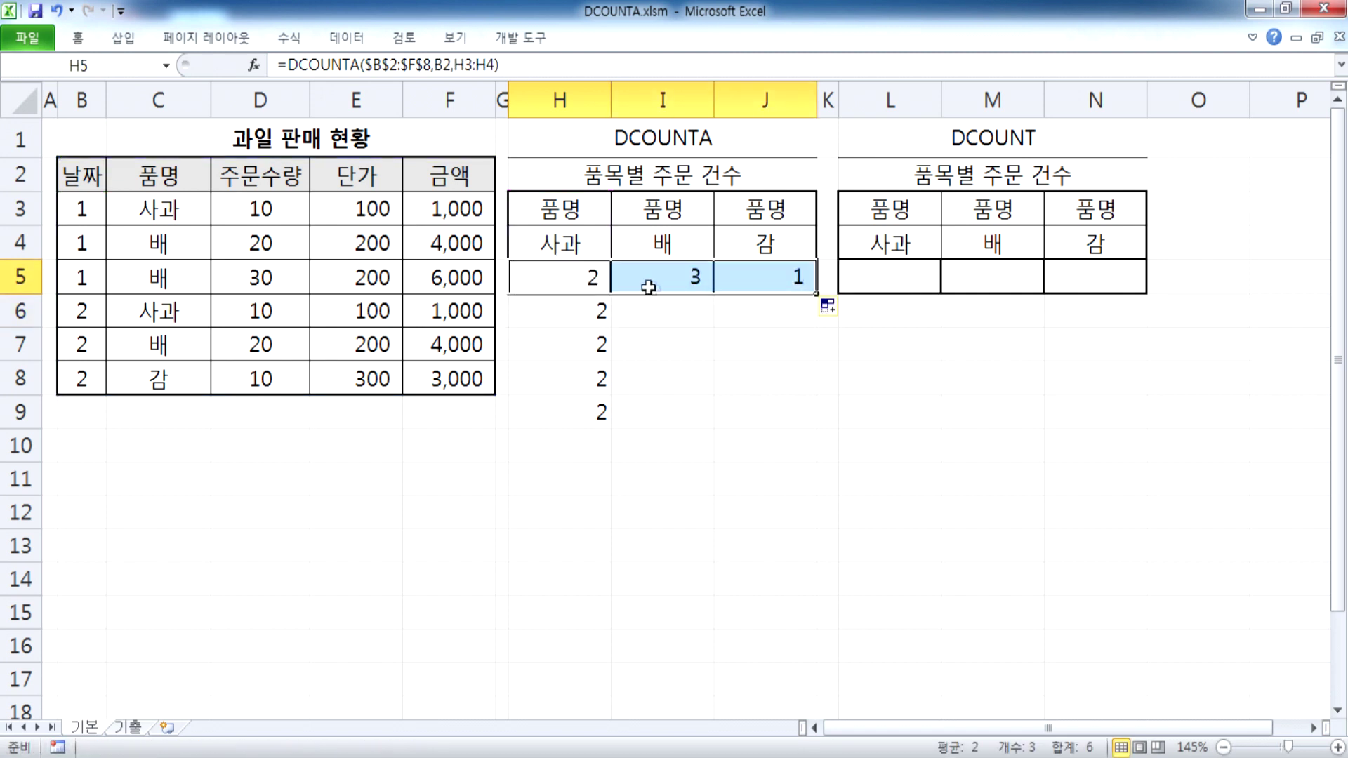
# Examine the field and criteria references in the filled formulas of I5 and J5.
pyautogui.click(628, 282)
pyautogui.press('F2')
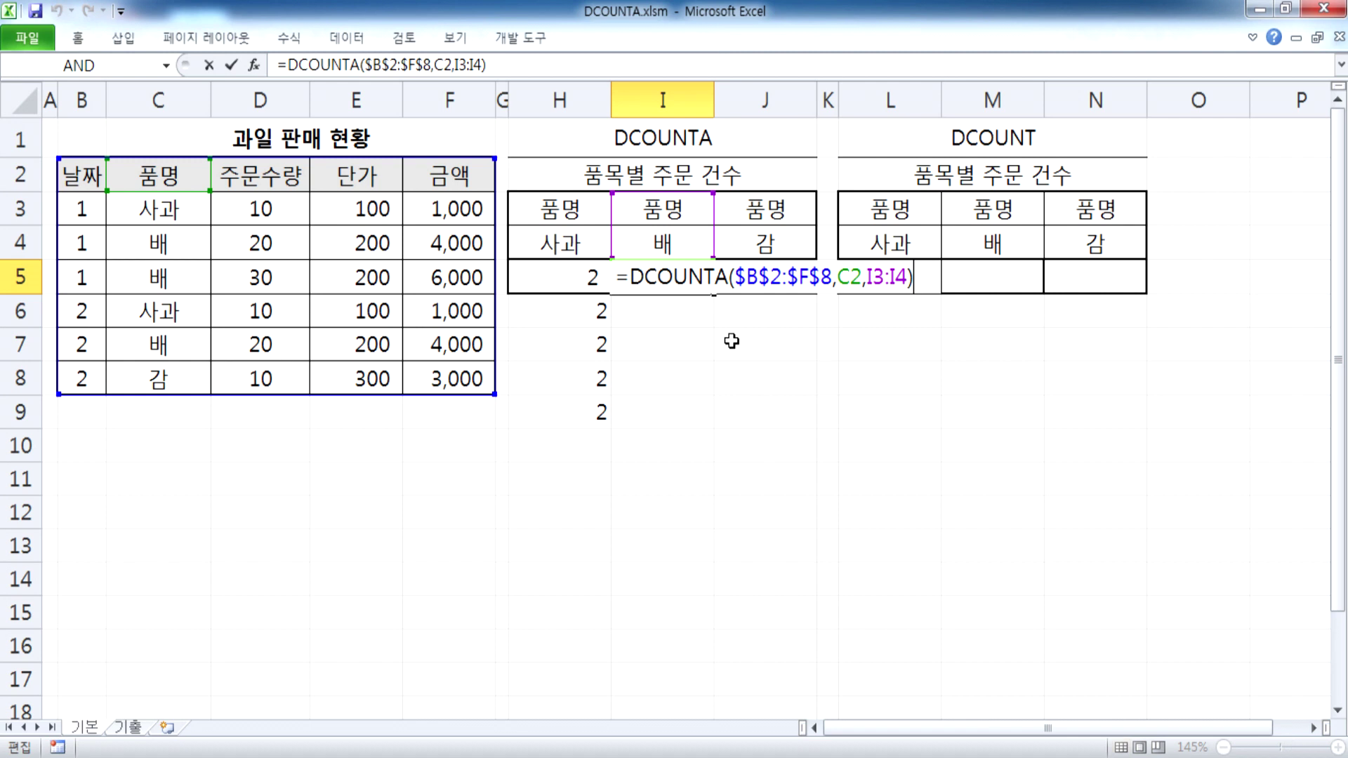
pyautogui.click(758, 272)
pyautogui.doubleClick(744, 284)
pyautogui.press('Escape')
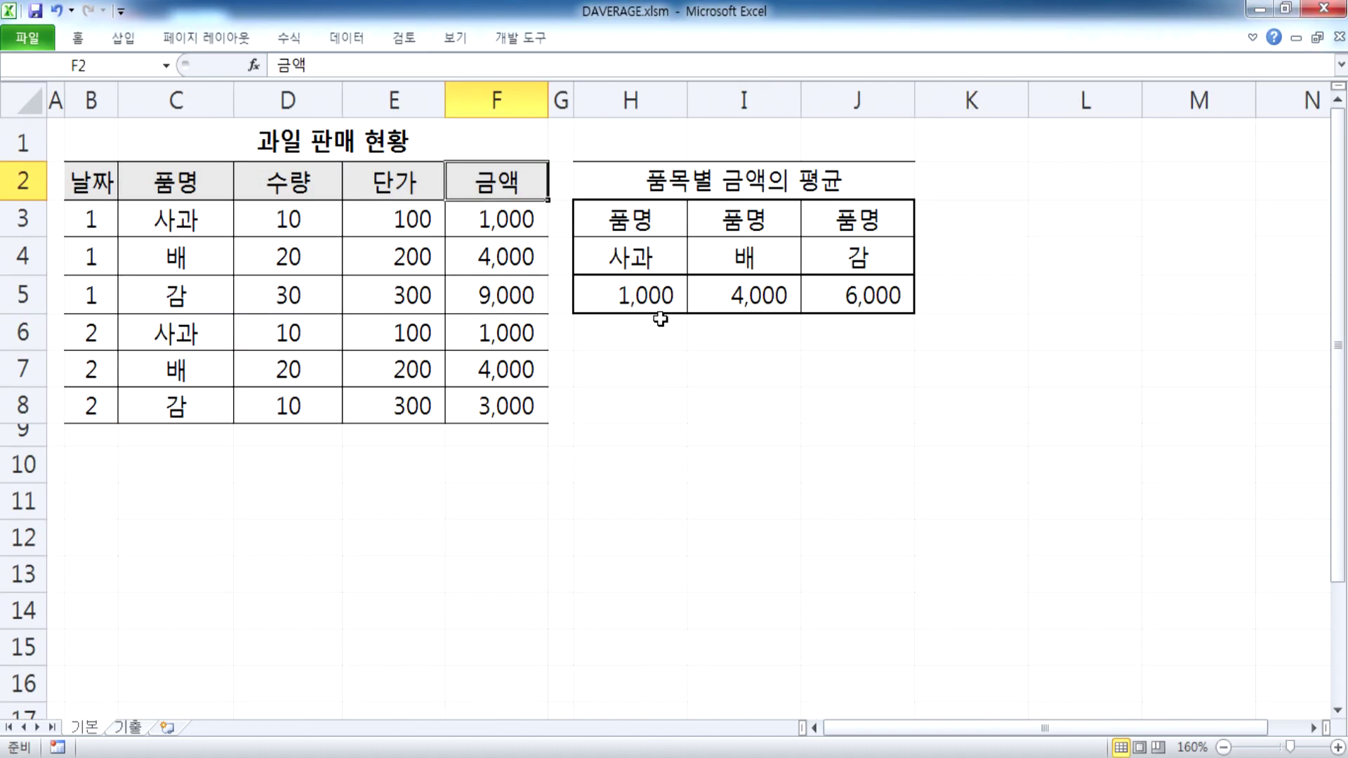
# Examine the field and criteria references in the DAVERAGE formulas of H5 and I5 in DAVERAGE.xlsm.
pyautogui.click(641, 295)
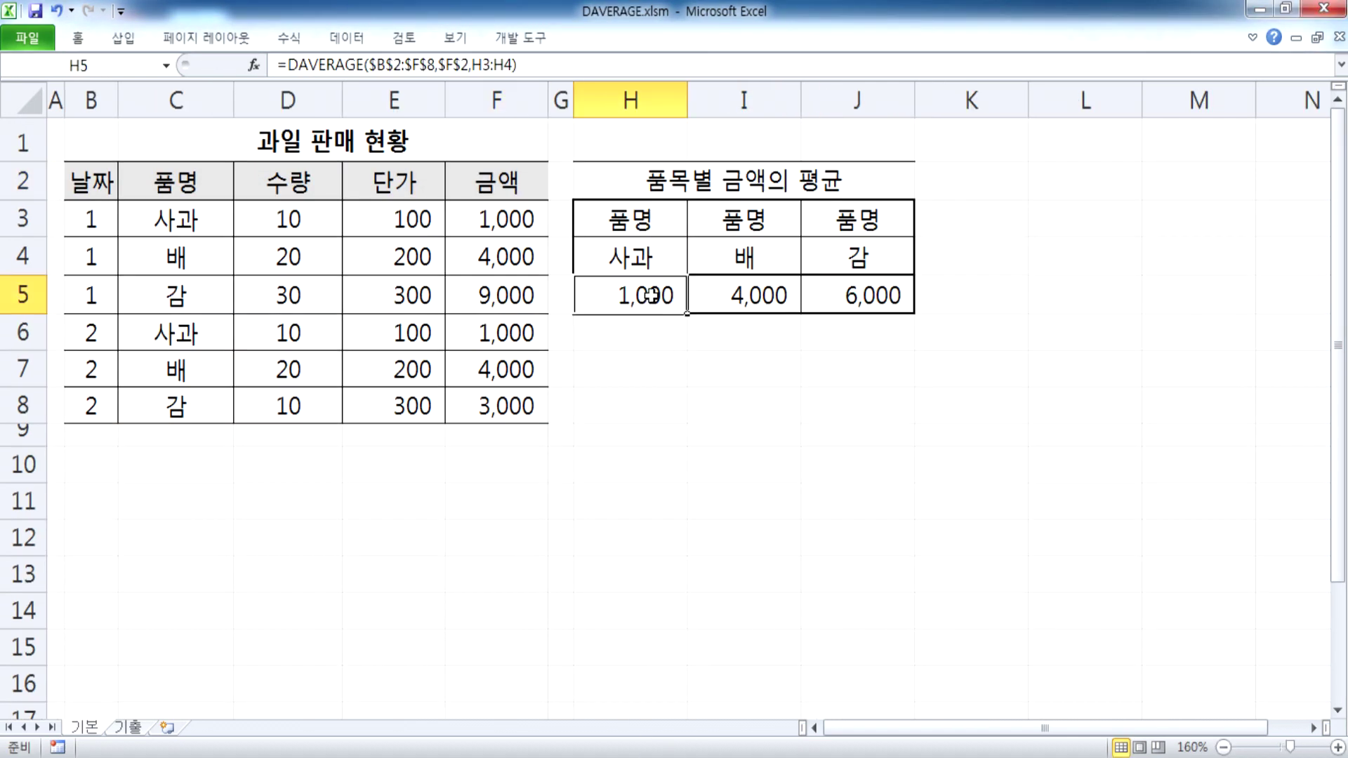
pyautogui.doubleClick(710, 302)
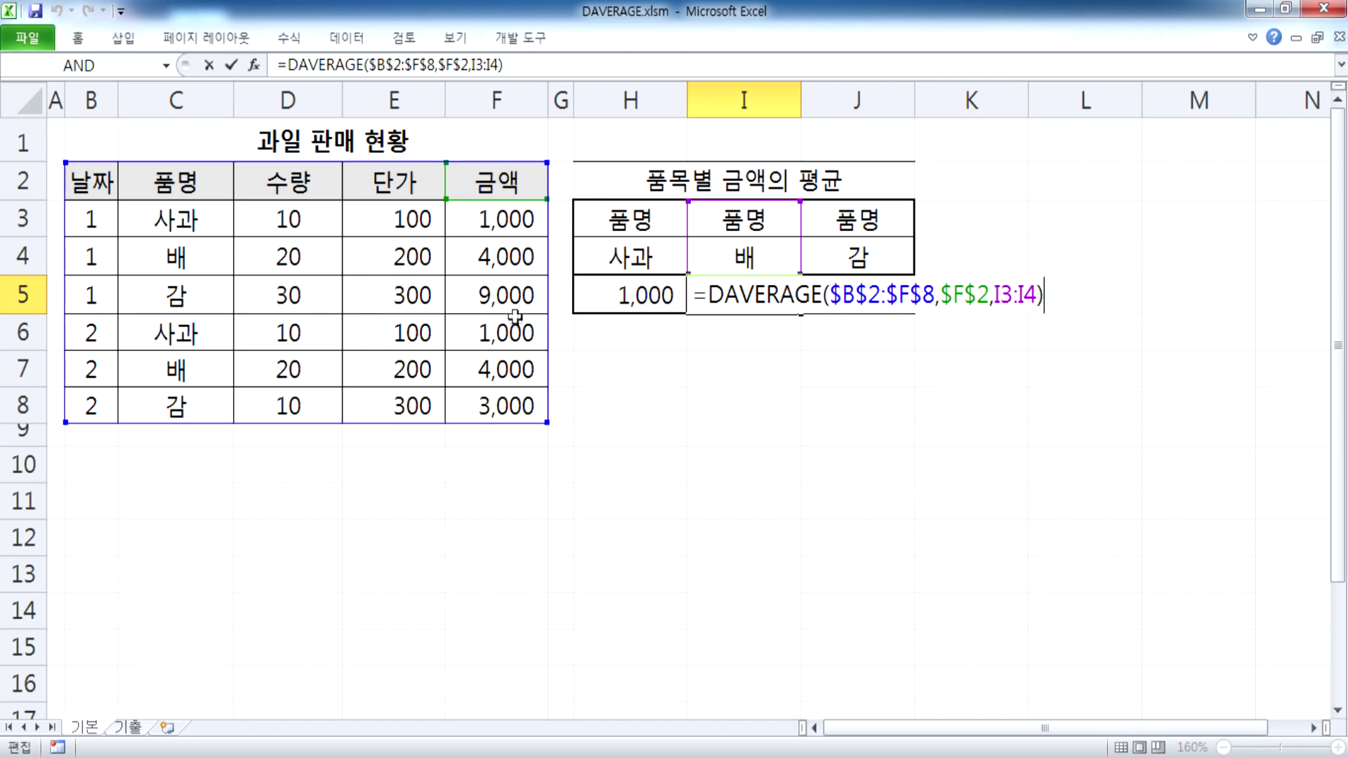
pyautogui.press('Escape')
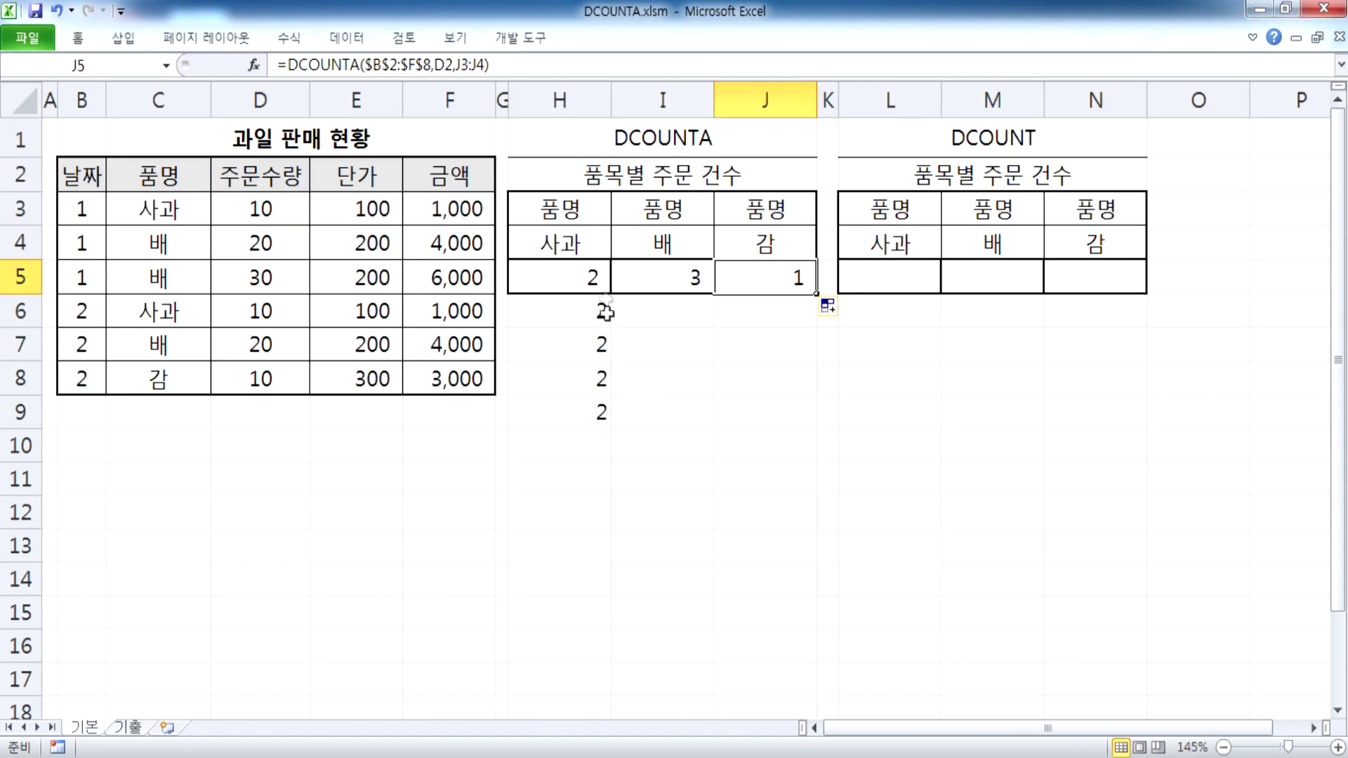
# In DCOUNTA.xlsm, examine the field and criteria references in the DCOUNTA formulas of H5 to H8.
pyautogui.click(593, 277)
pyautogui.doubleClick(598, 311)
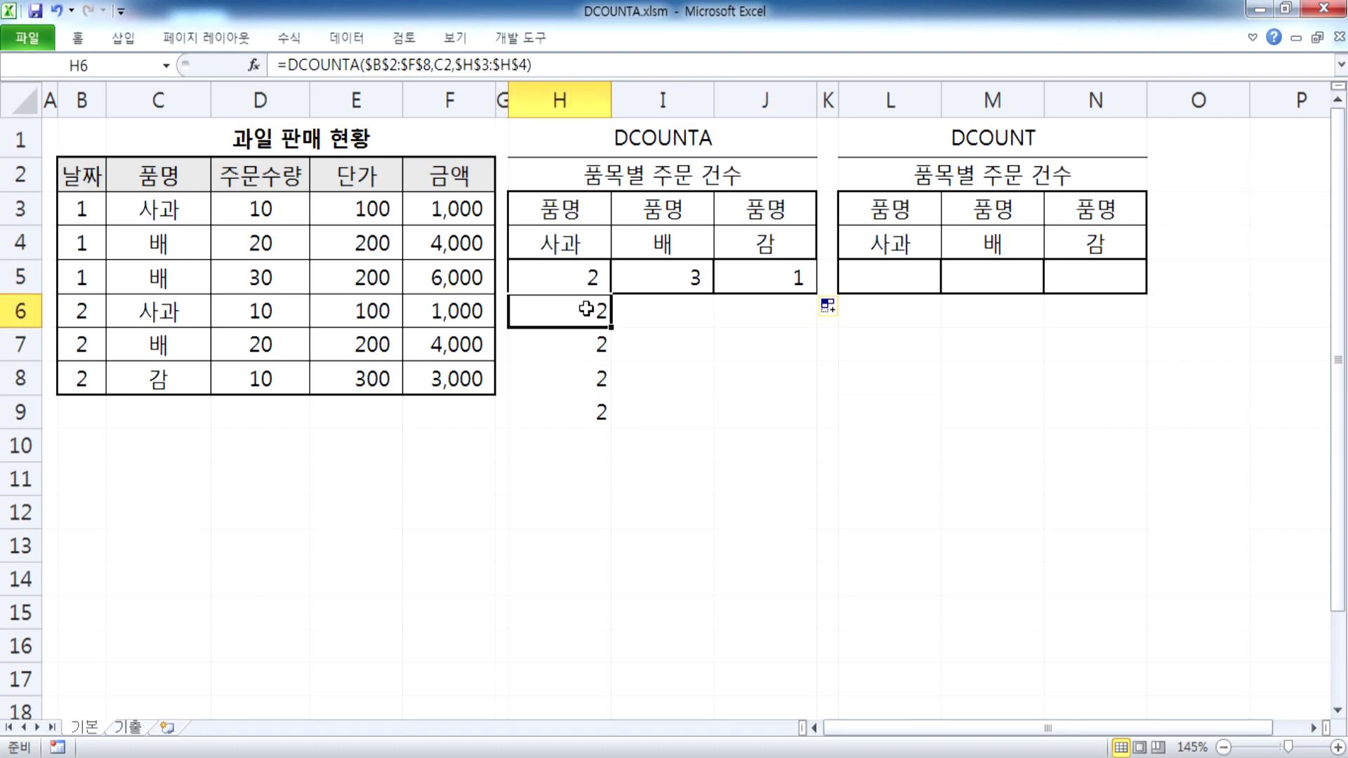
pyautogui.press('Escape')
pyautogui.click(605, 346)
pyautogui.doubleClick(572, 344)
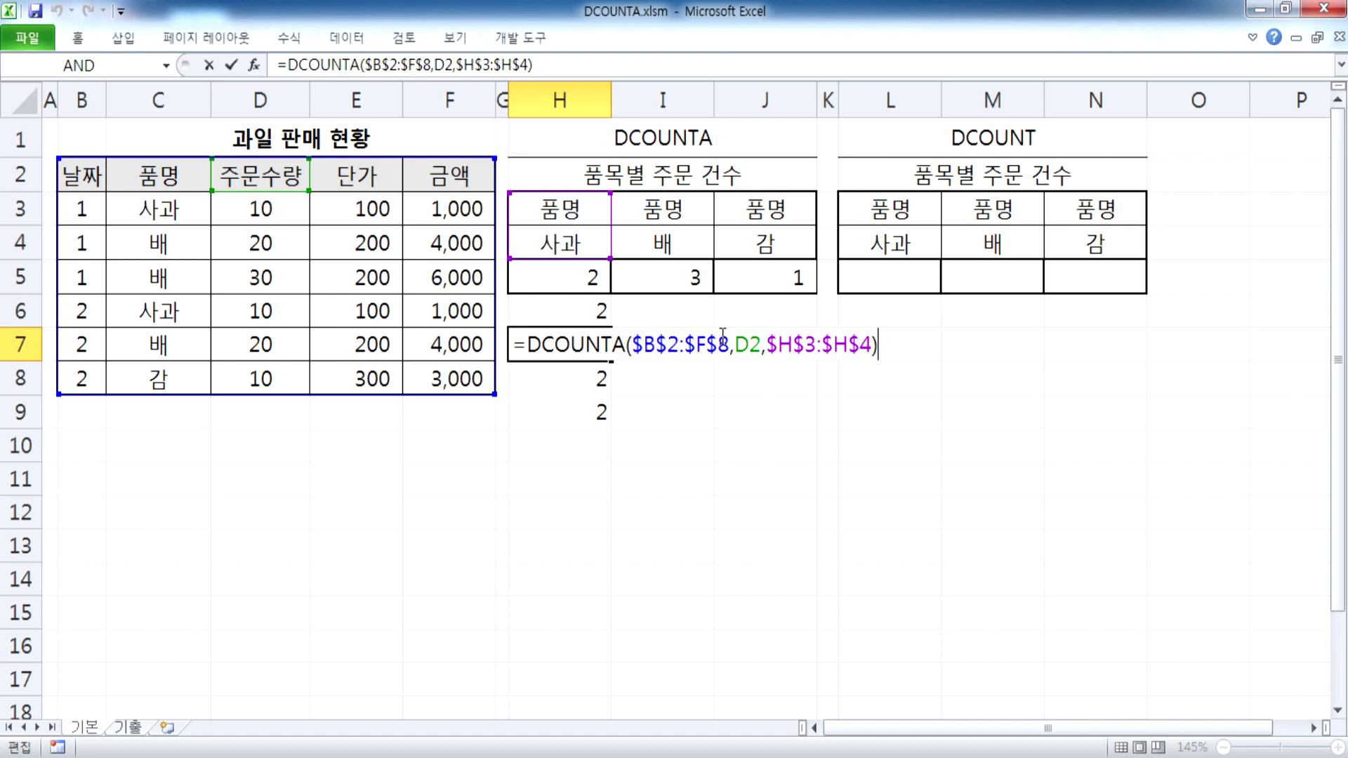
pyautogui.press('Escape')
pyautogui.click(570, 378)
pyautogui.click(581, 278)
pyautogui.doubleClick(580, 278)
pyautogui.moveTo(765, 278); pyautogui.dragTo(825, 308)
pyautogui.press('Escape')
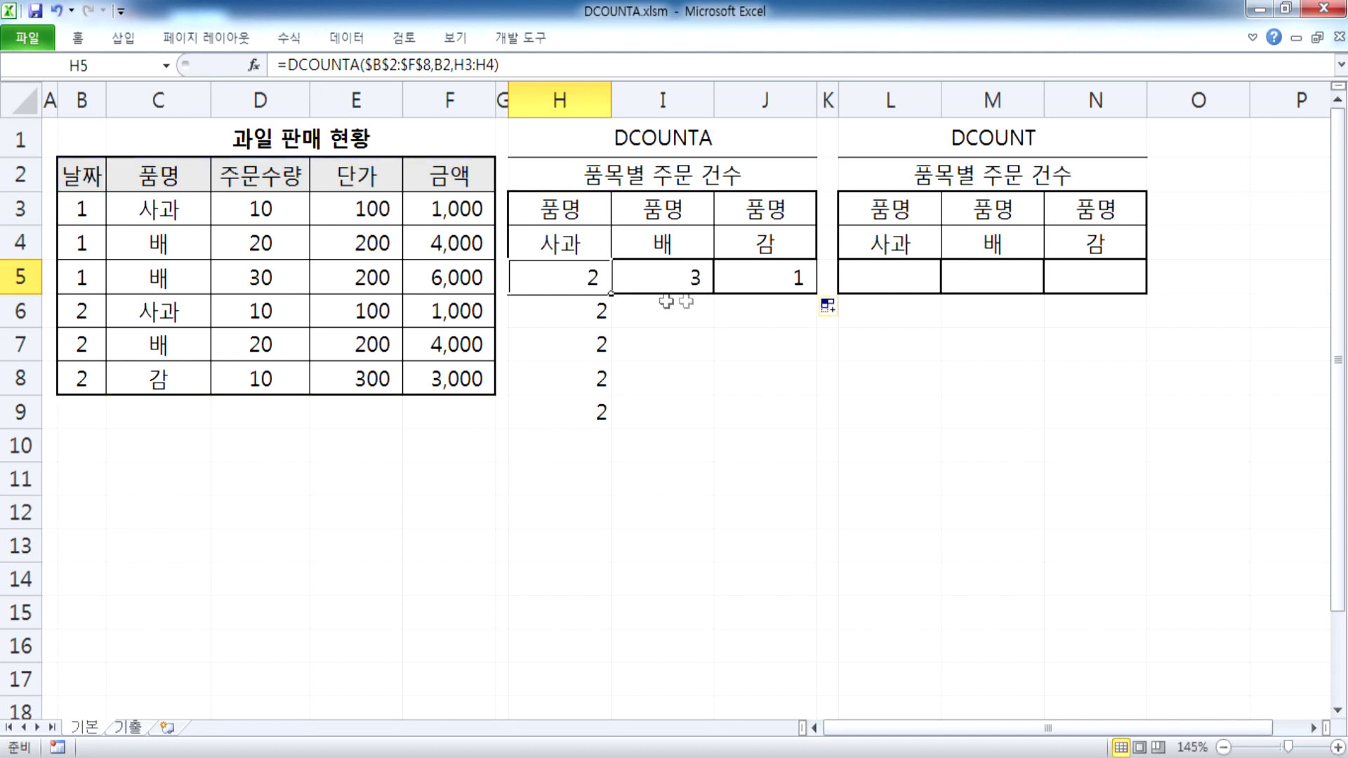
# Make the criteria range in the H6 formula relative as H3:H4.
pyautogui.click(593, 306)
pyautogui.doubleClick(594, 307)
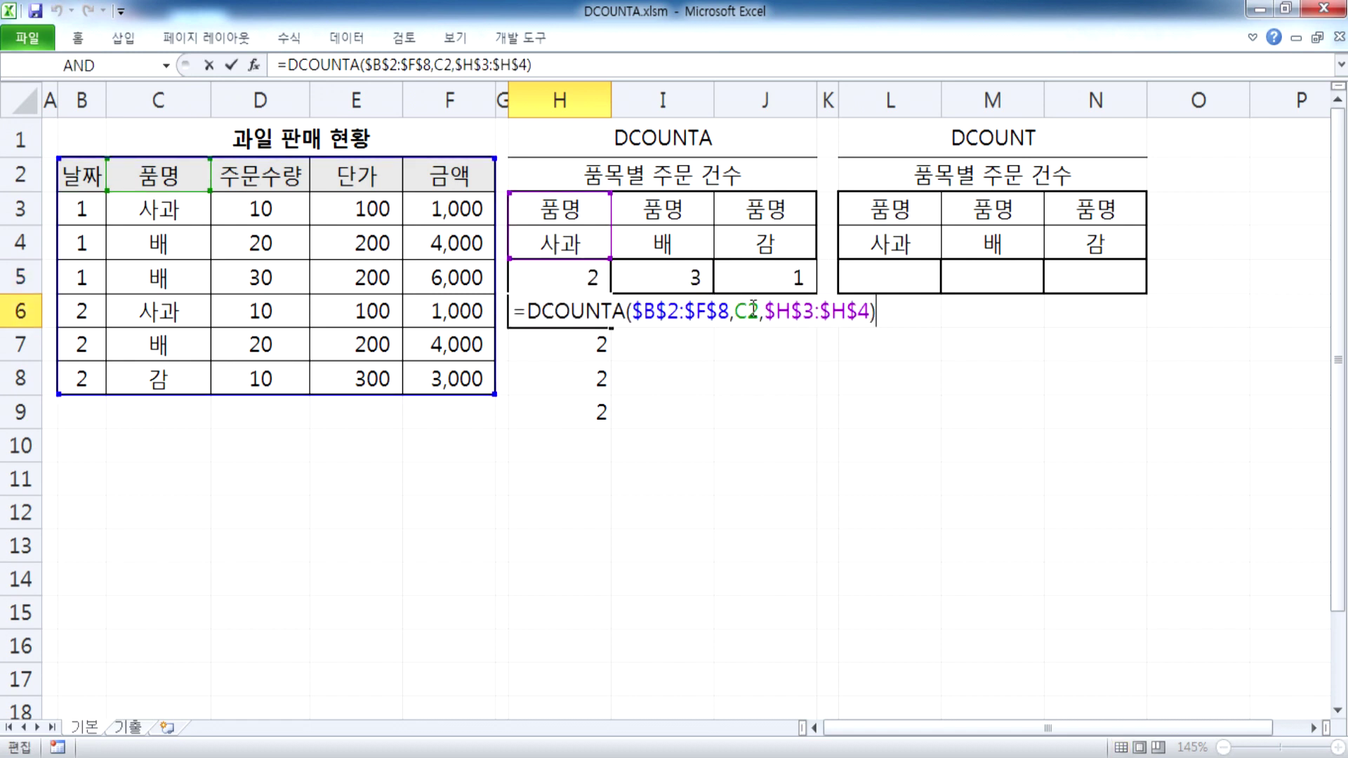
pyautogui.moveTo(770, 311); pyautogui.dragTo(845, 311)
pyautogui.press('F4')
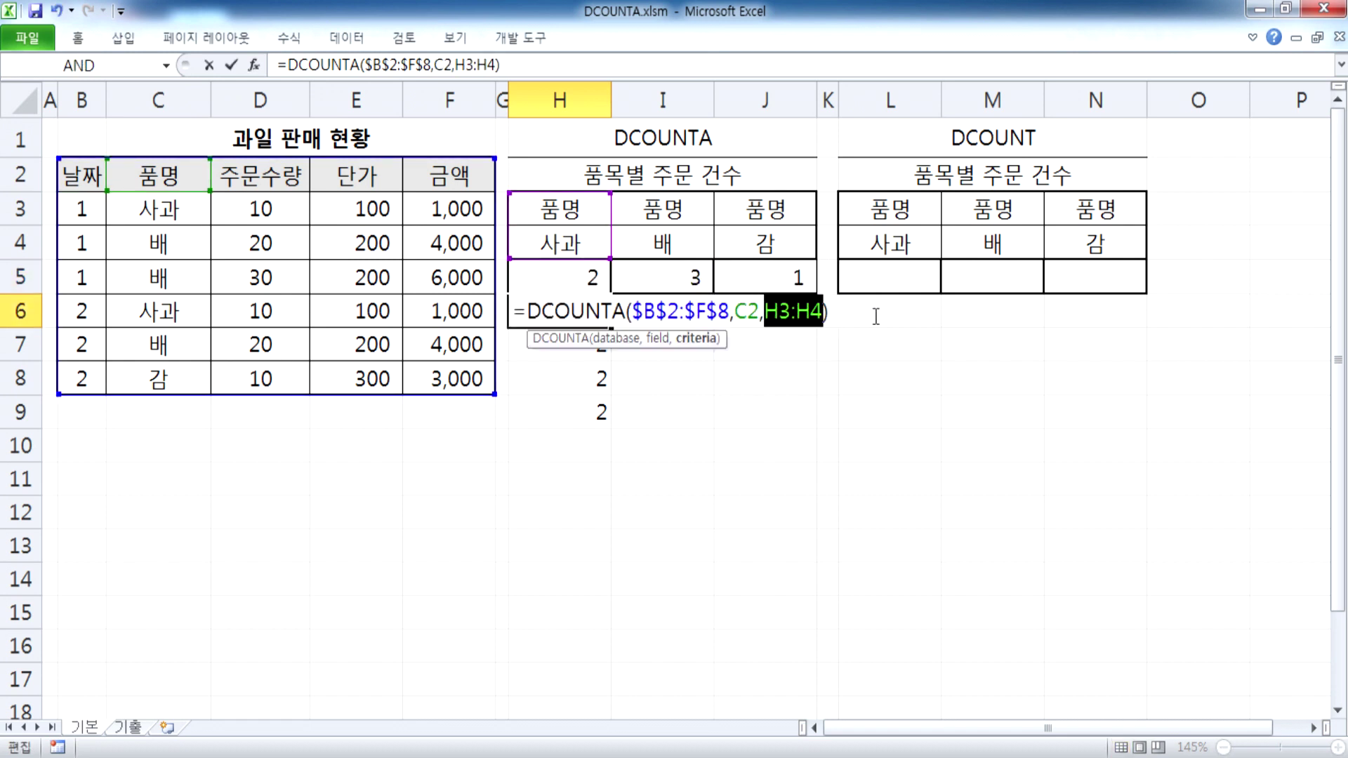
pyautogui.press('Return')
# Make the criteria range in the H7 formula relative as H3:H4.
pyautogui.press('F2')
pyautogui.moveTo(778, 344); pyautogui.dragTo(855, 339)
pyautogui.press('F4')
pyautogui.press('F4')
pyautogui.press('F4')
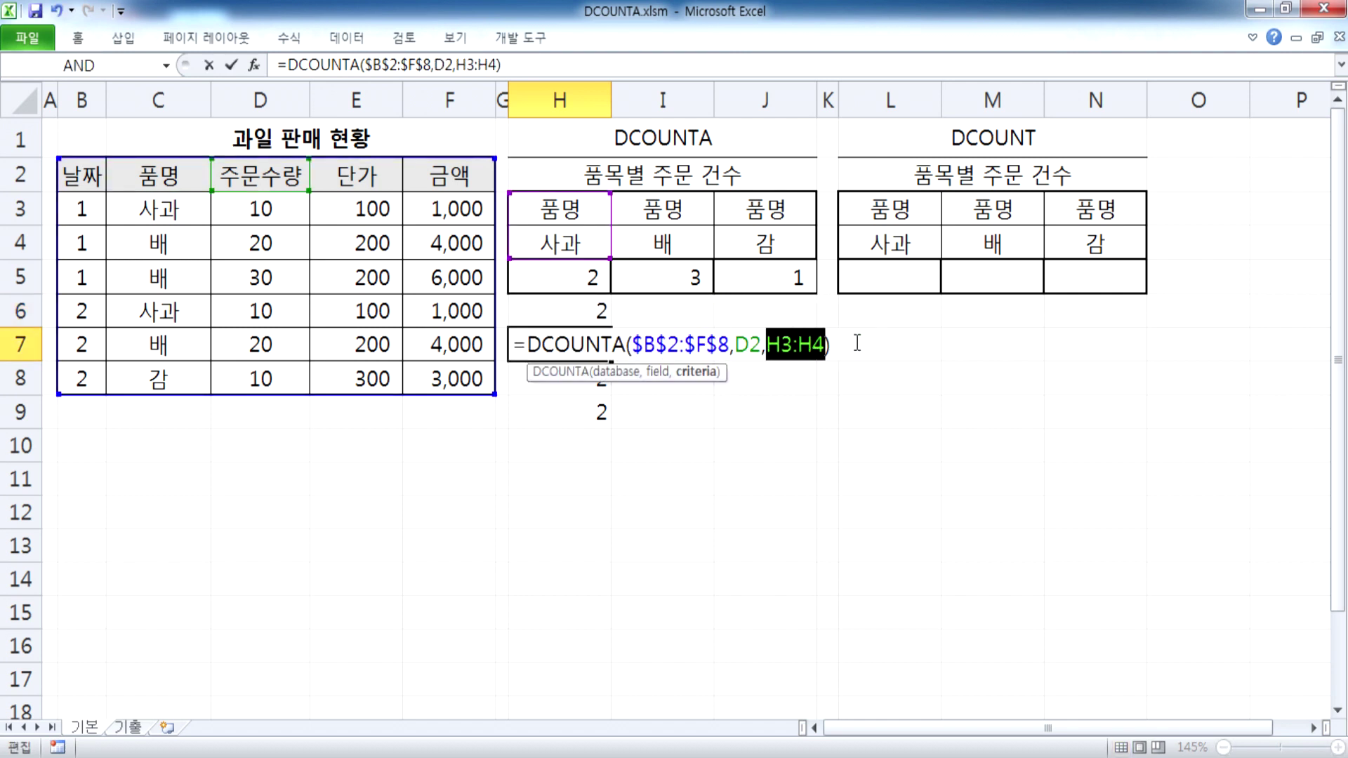
pyautogui.press('Return')
# Make the criteria range in the H8 formula relative as H3:H4.
pyautogui.press('F2')
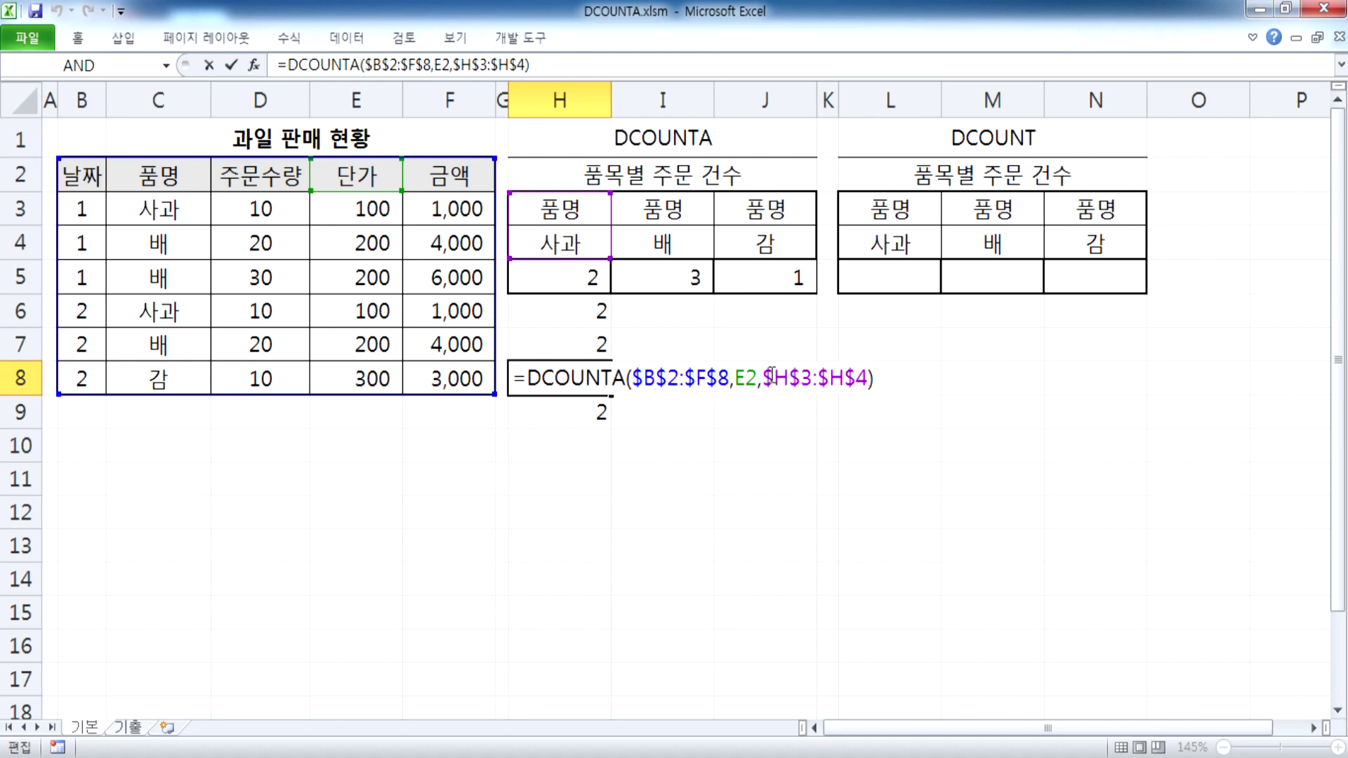
pyautogui.moveTo(768, 376); pyautogui.dragTo(841, 375)
pyautogui.press('F4')
pyautogui.press('F4')
pyautogui.press('F4')
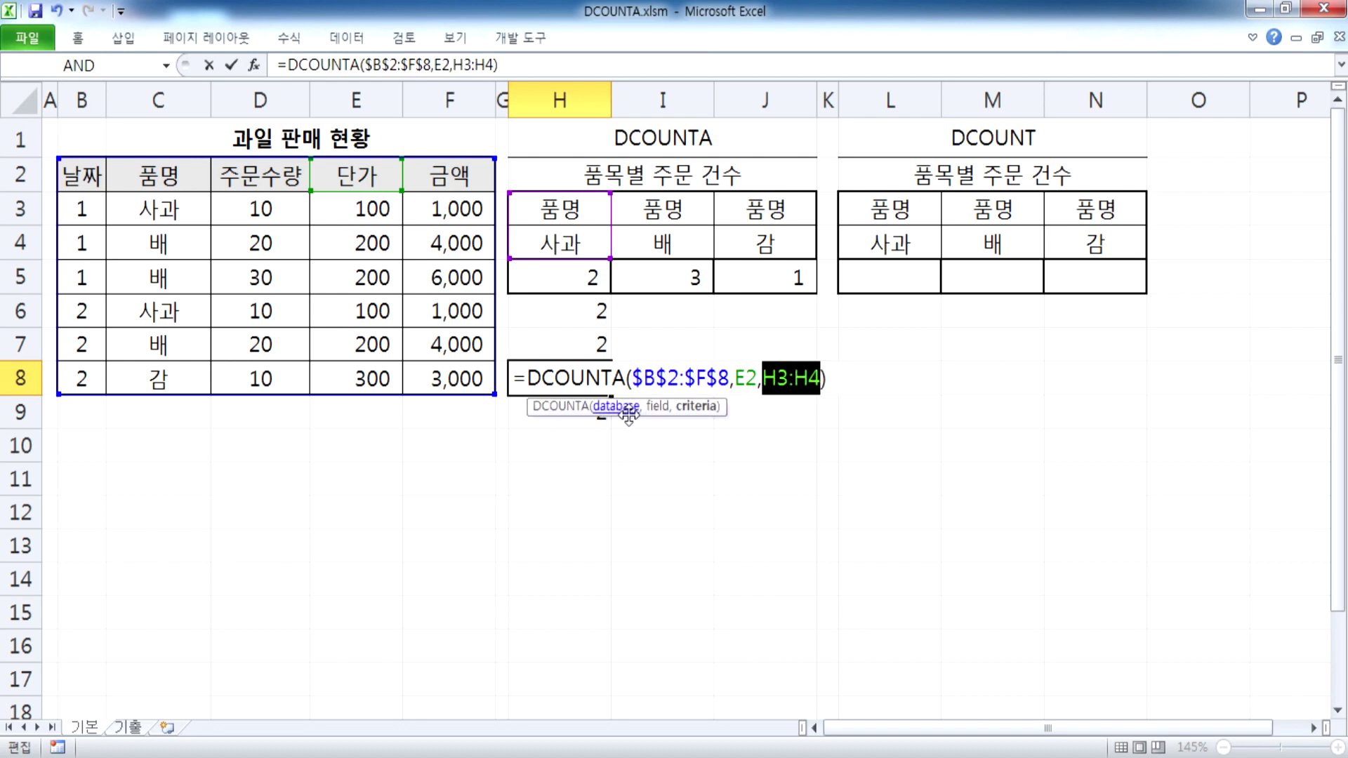
pyautogui.press('Return')
# Make the criteria range in the H9 formula relative as H3:H4.
pyautogui.press('F2')
pyautogui.moveTo(762, 413); pyautogui.dragTo(869, 413)
pyautogui.press('F4')
pyautogui.press('F4')
pyautogui.press('F4')
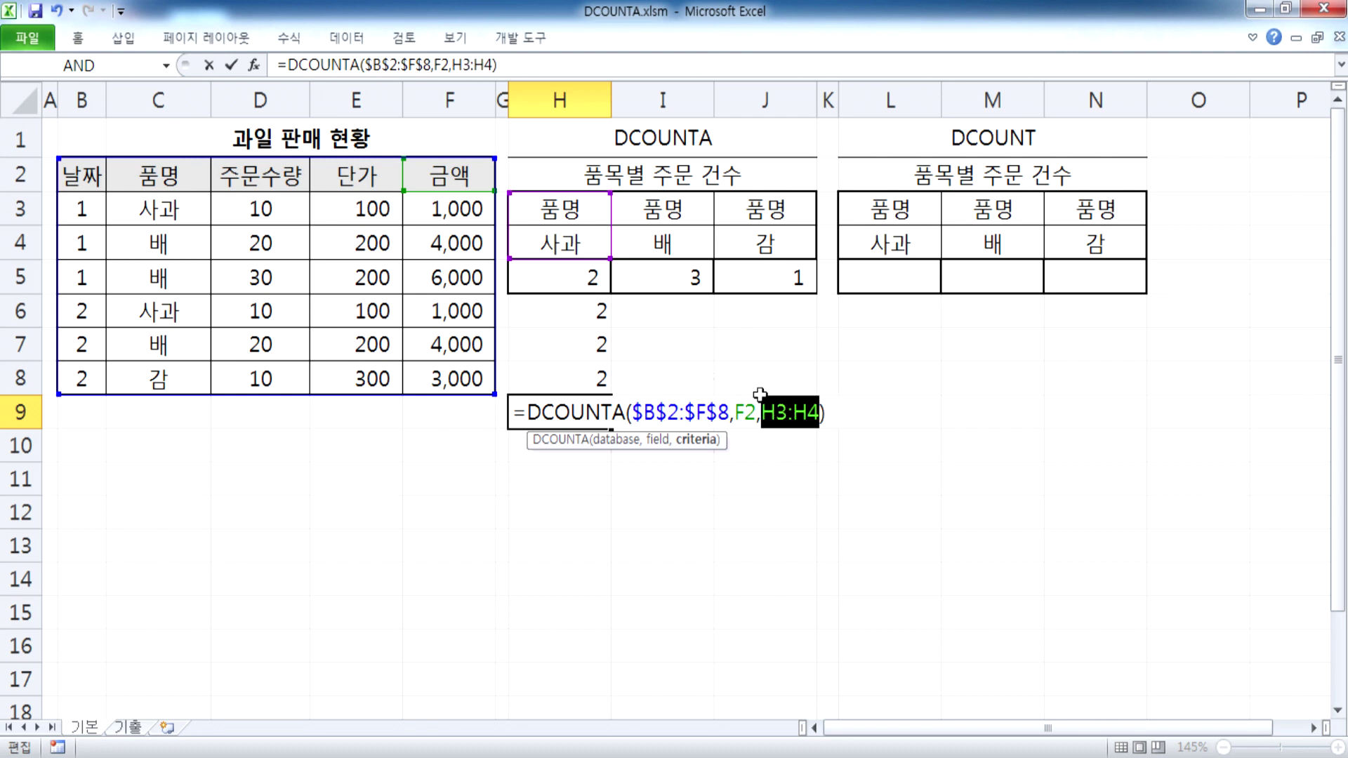
pyautogui.press('Return')
# Try filling the H5:H9 formulas across to column J, inspect the references in I5 and H5, and undo the fill.
pyautogui.moveTo(577, 283); pyautogui.dragTo(773, 420)
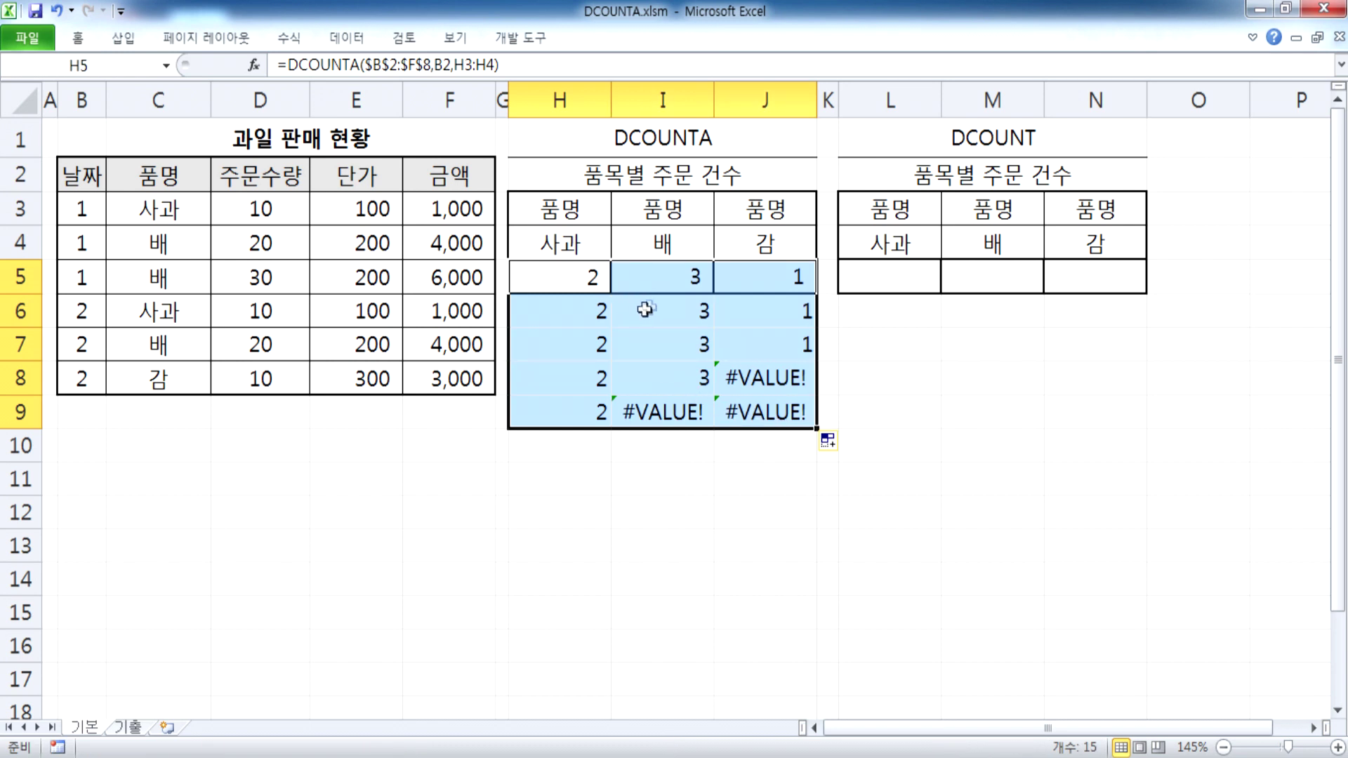
pyautogui.click(659, 278)
pyautogui.doubleClick(658, 278)
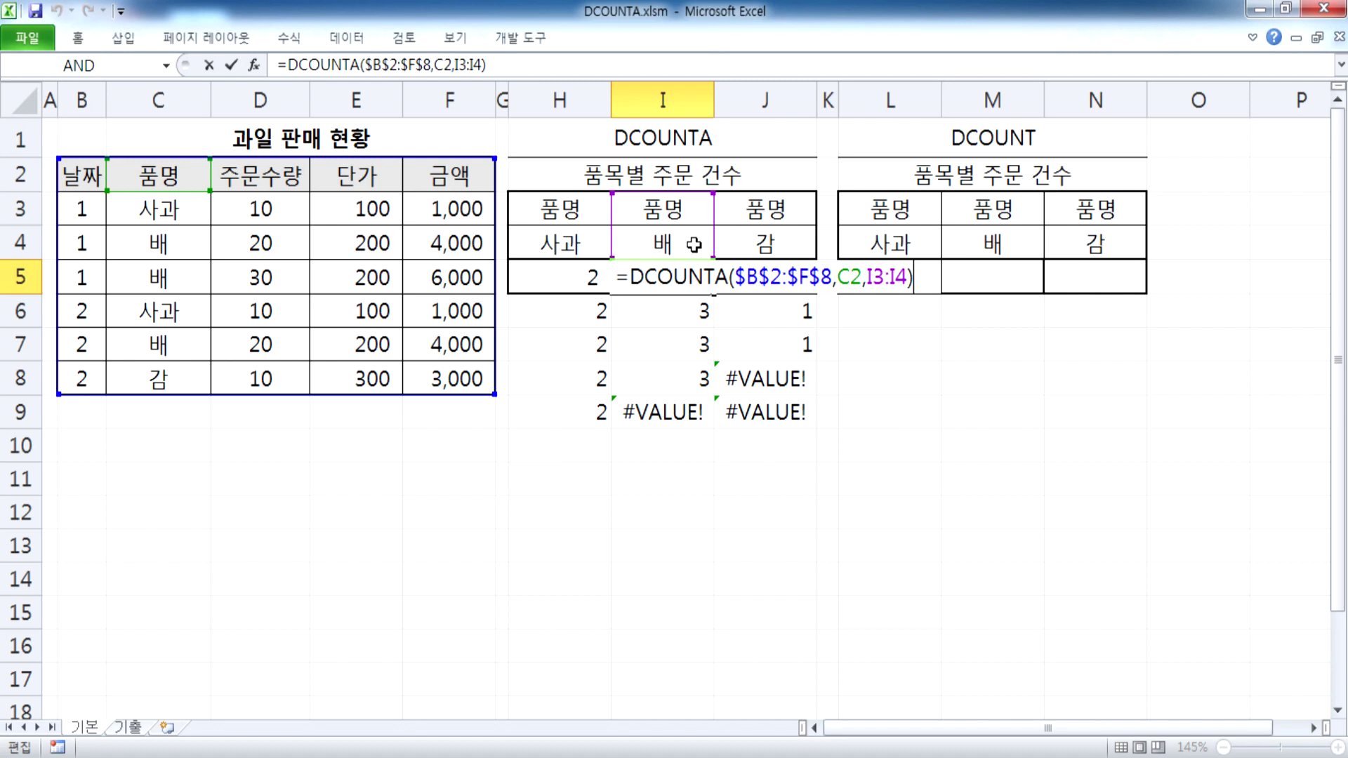
pyautogui.press('Escape')
pyautogui.click(578, 277)
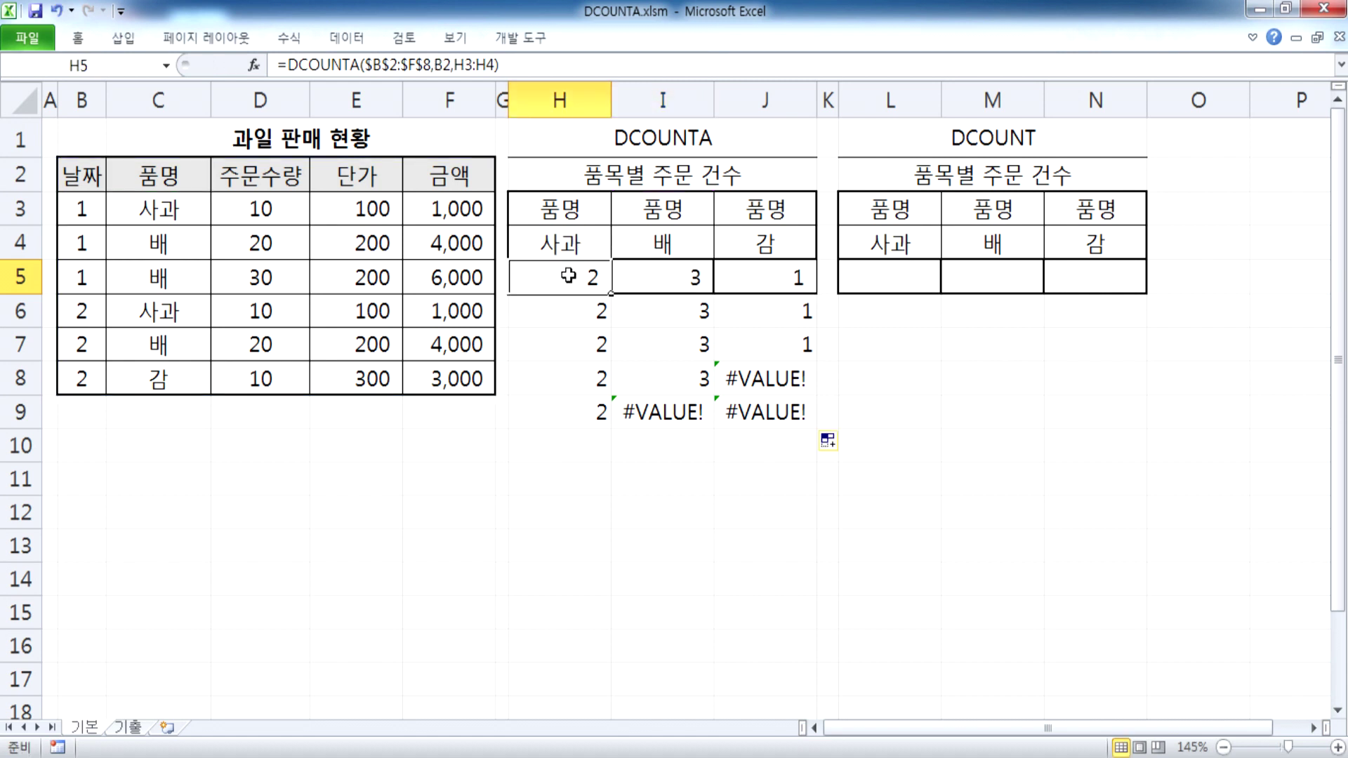
pyautogui.doubleClick(554, 281)
pyautogui.press('Escape')
pyautogui.hotkey('ctrl', 'z')
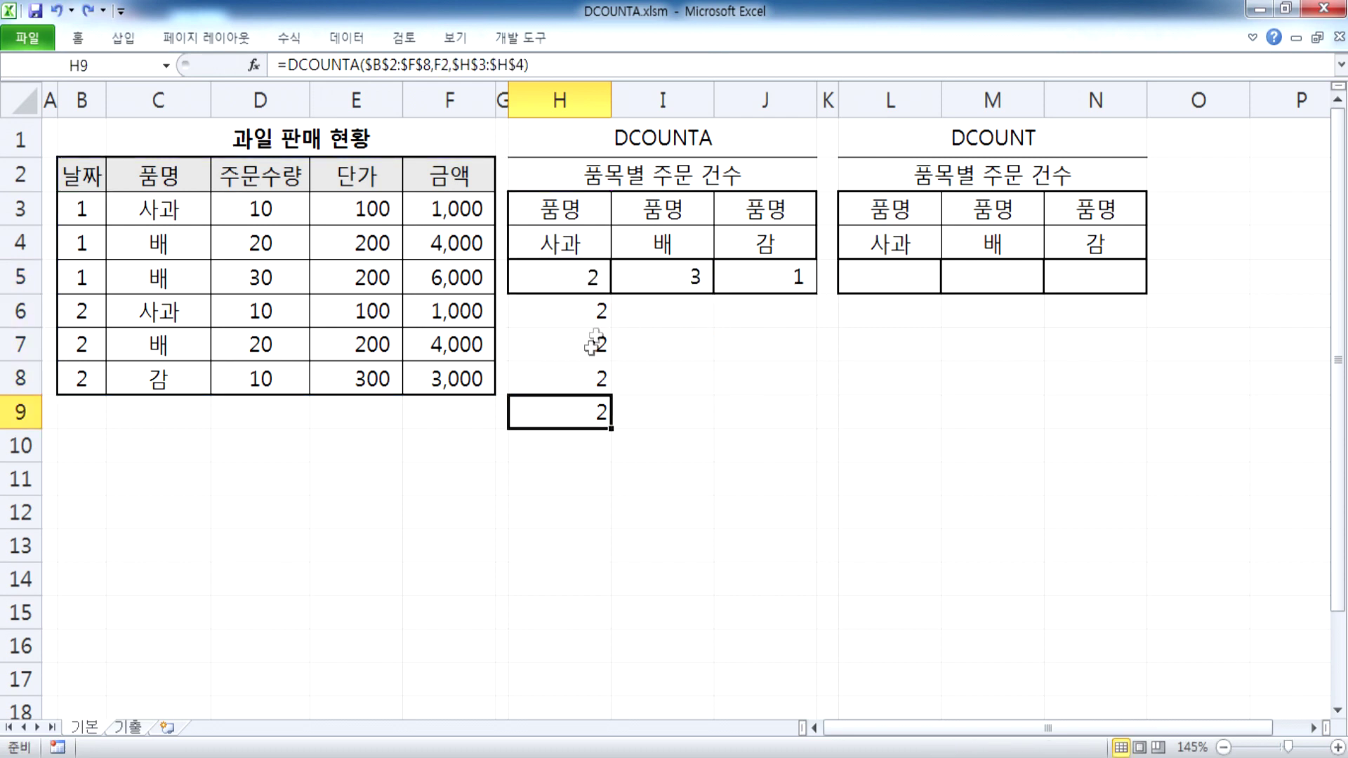
# Examine the field and criteria references in the formula of I5.
pyautogui.click(668, 281)
pyautogui.press('F2')
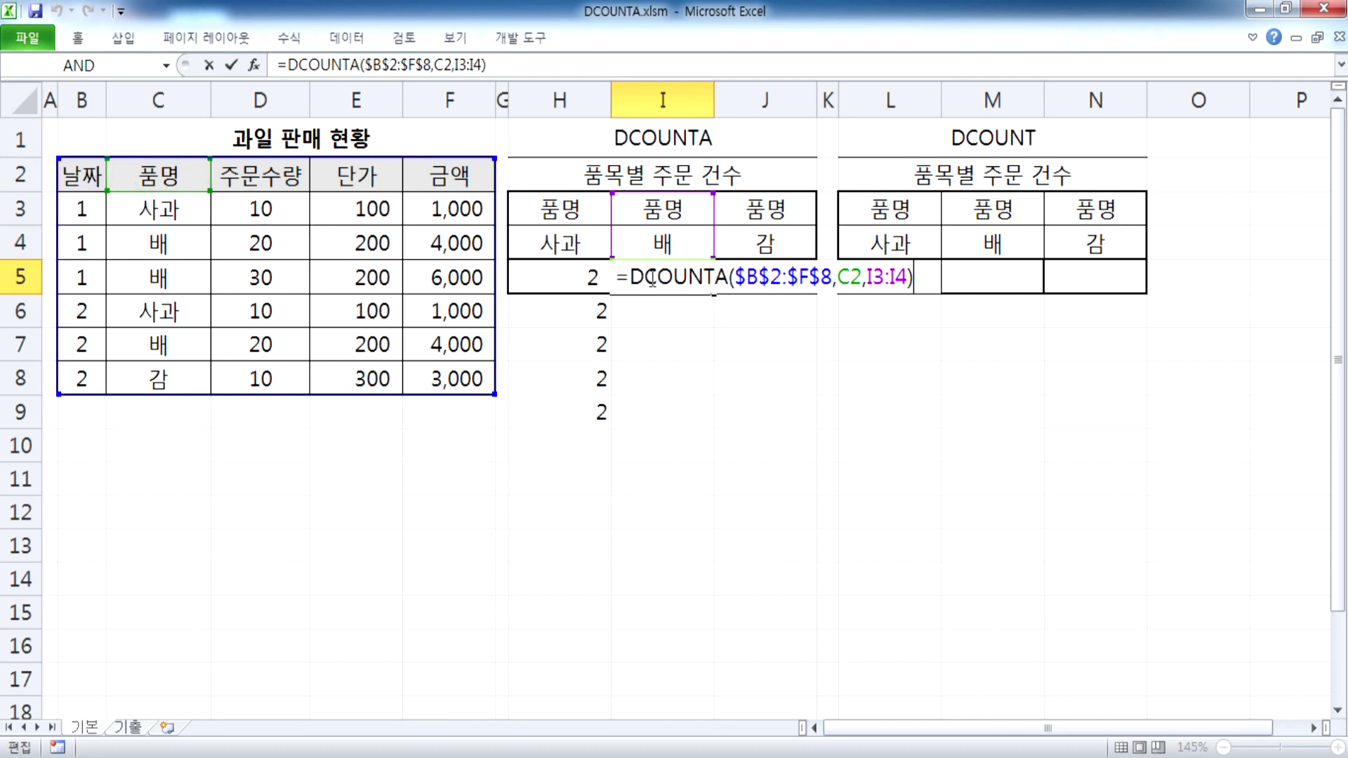
pyautogui.press('Return')
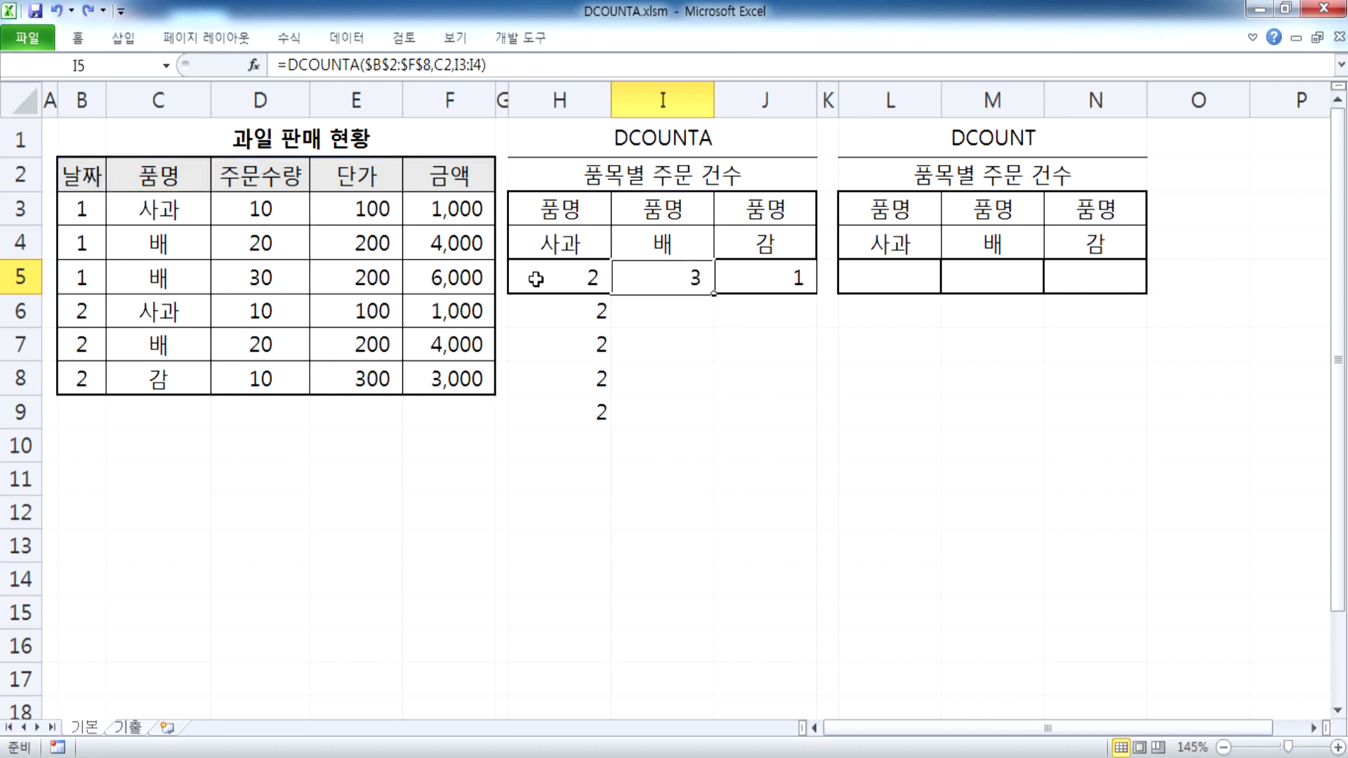
# Display the sheet's formulas and copy the DCOUNTA formulas in H5:H9 into the Notepad notes below the ROUND lines.
pyautogui.click(533, 272)
pyautogui.hotkey('ctrl', '`')
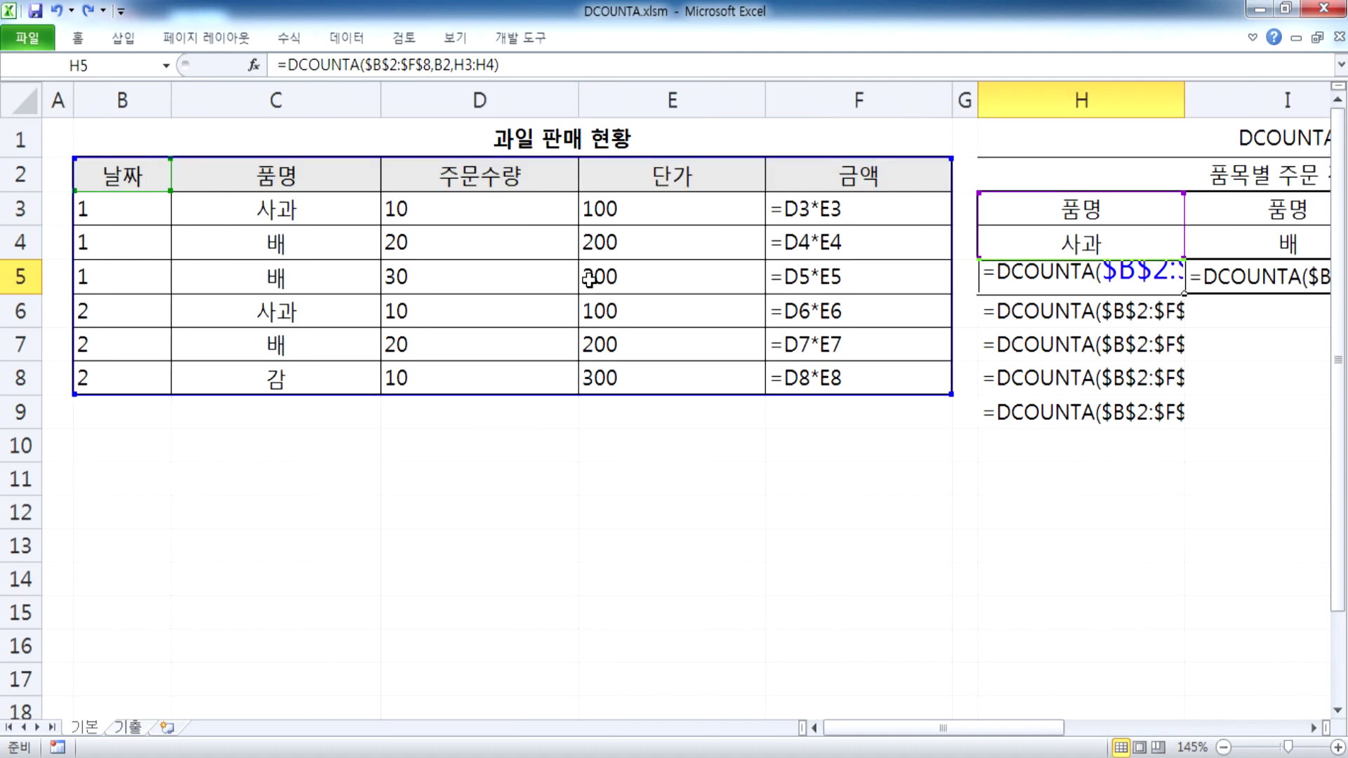
pyautogui.moveTo(1038, 268); pyautogui.dragTo(1059, 400)
pyautogui.hotkey('ctrl', 'c')
pyautogui.hotkey('alt', 'Tab')
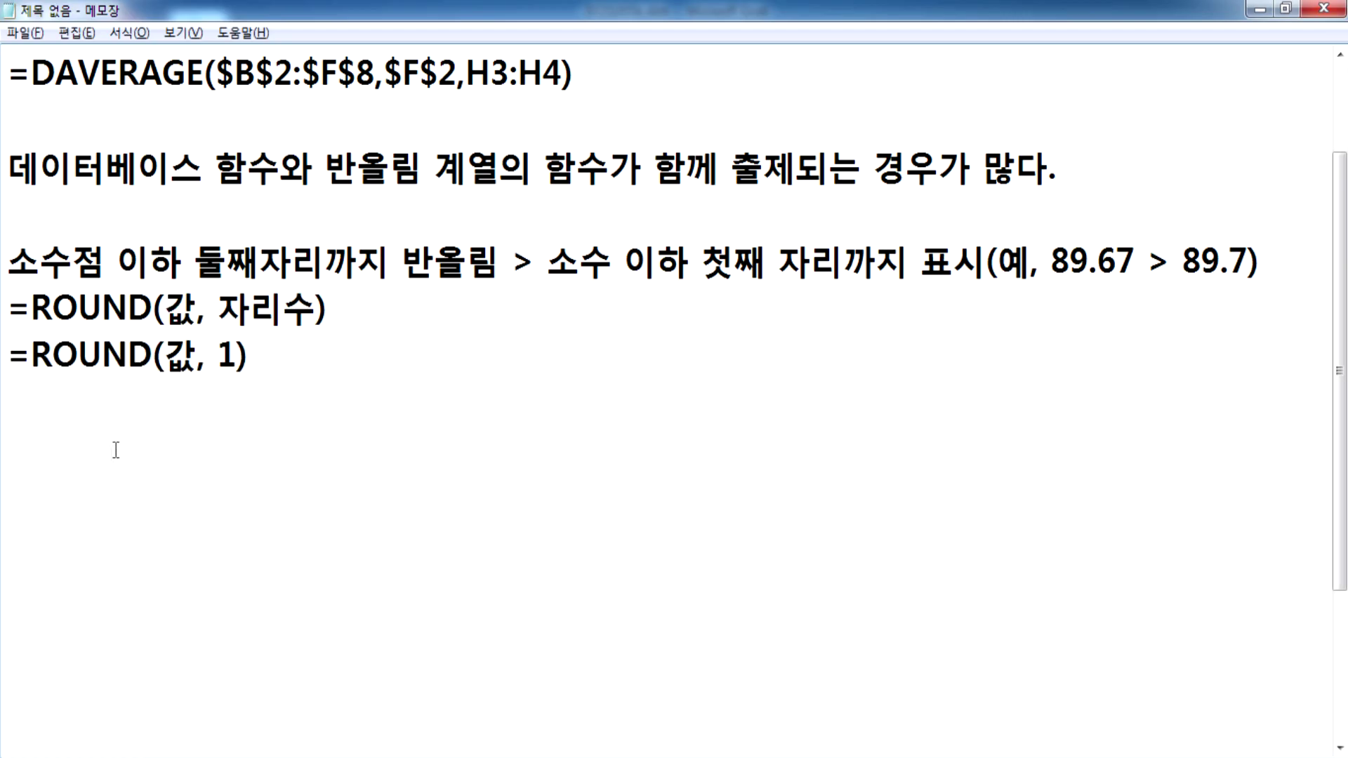
pyautogui.hotkey('ctrl', 'v')
pyautogui.scroll(-1, 613, 419)
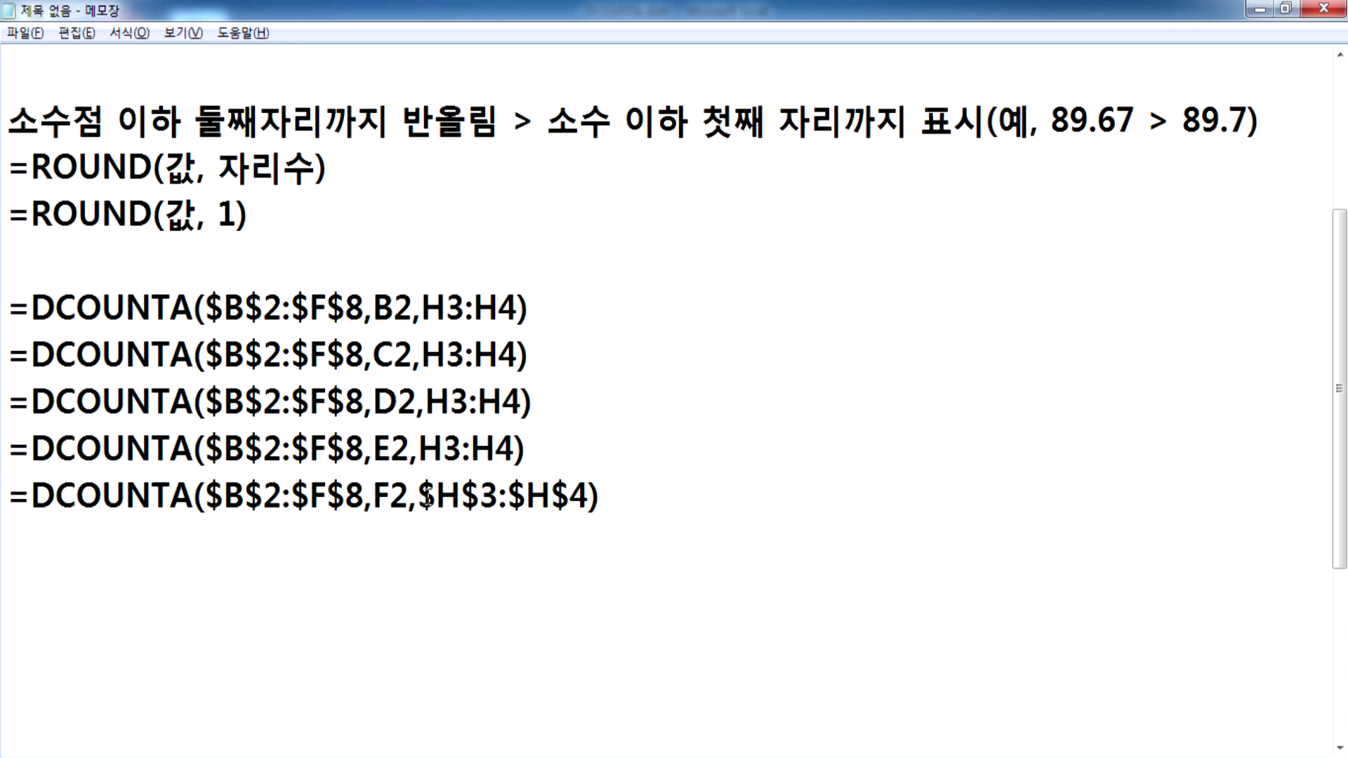
# Make the criteria range in the last pasted DCOUNTA line, the one with field F2, relative as H3:H4.
pyautogui.click(431, 497)
pyautogui.press('BackSpace')
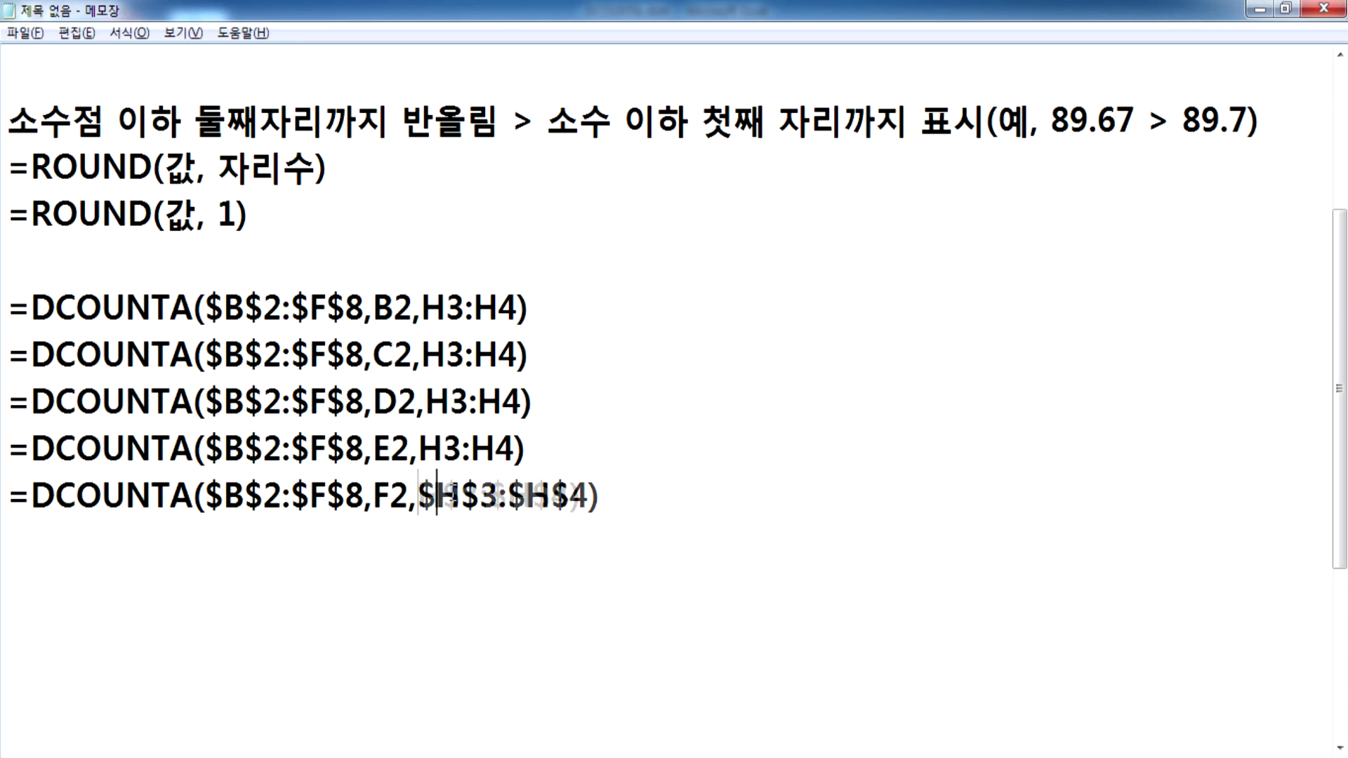
pyautogui.click(460, 497)
pyautogui.press('BackSpace')
pyautogui.click(485, 496)
pyautogui.press('BackSpace')
pyautogui.click(503, 497)
pyautogui.press('Delete')
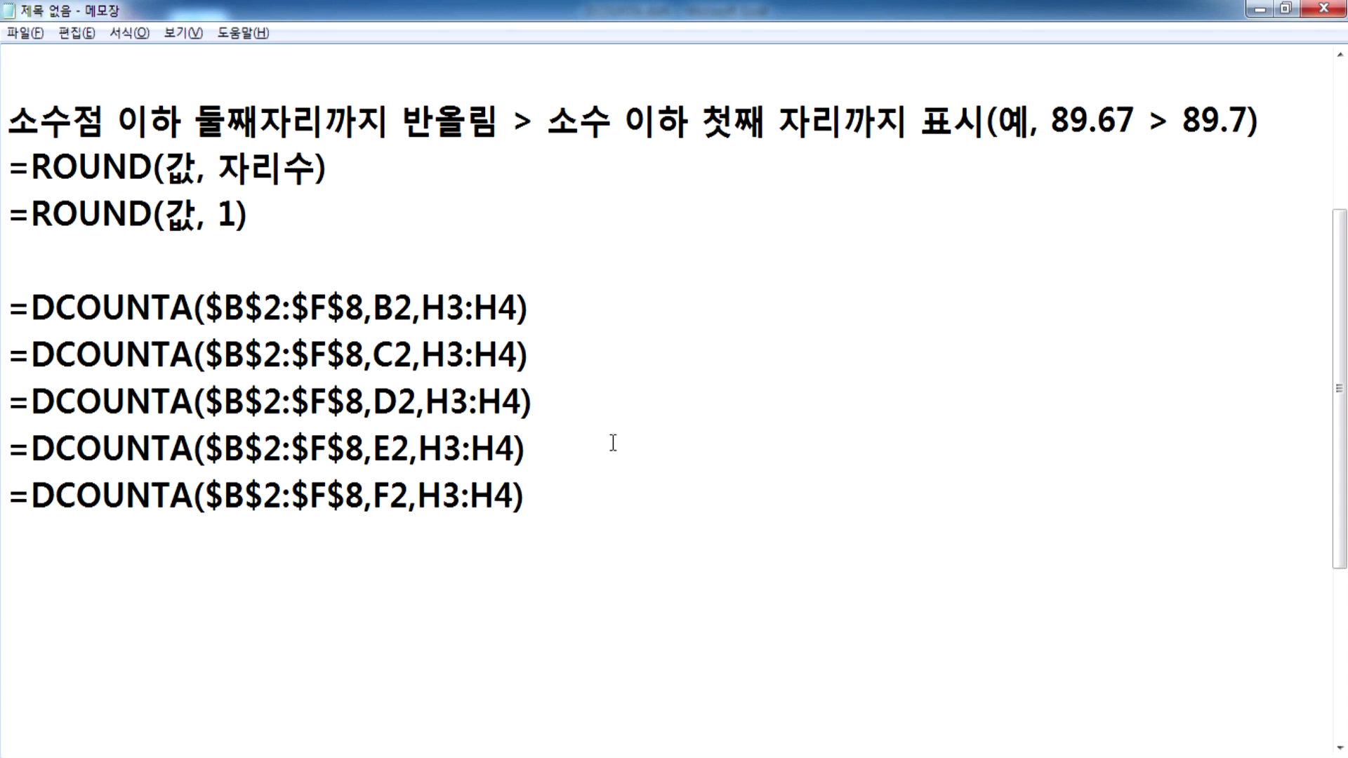
# Switch back to Excel, show calculated results instead of formulas and select cell H9.
pyautogui.hotkey('alt', 'Tab')
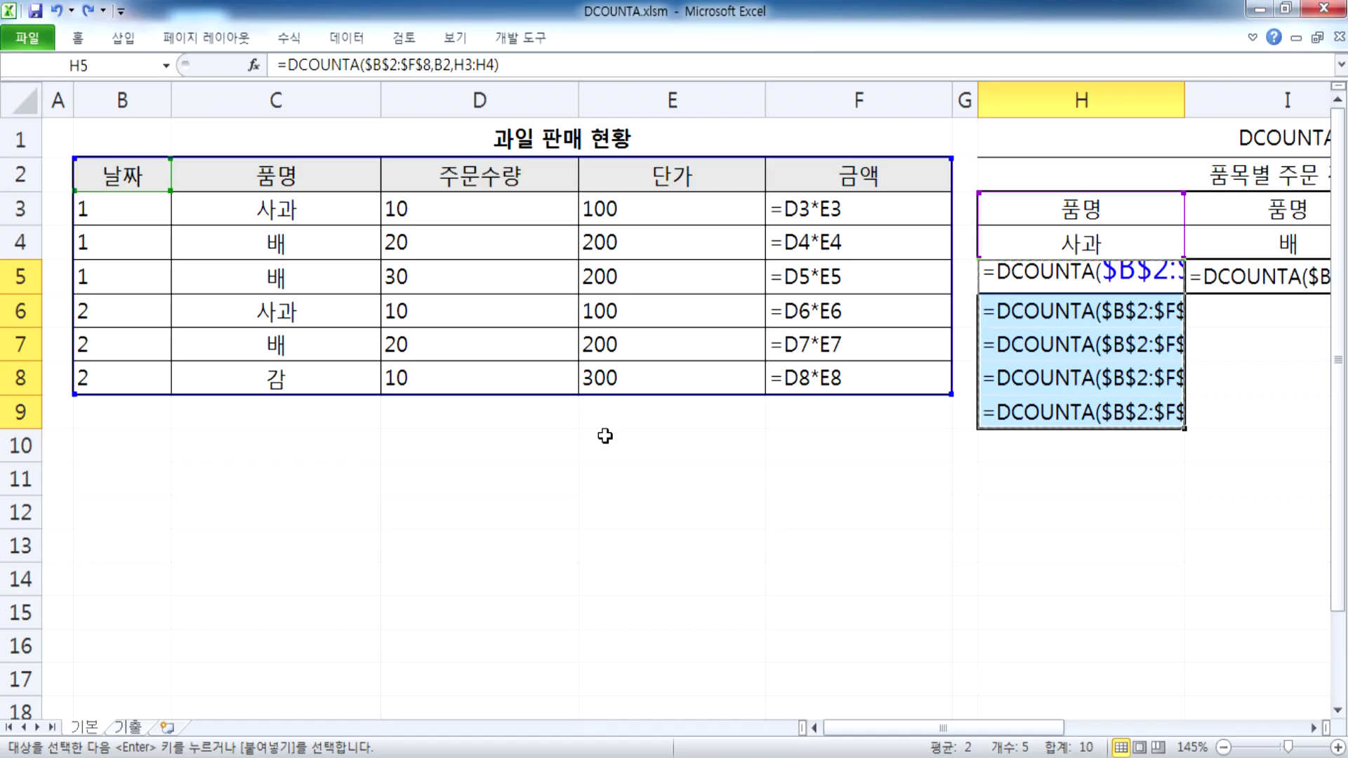
pyautogui.hotkey('ctrl', '`')
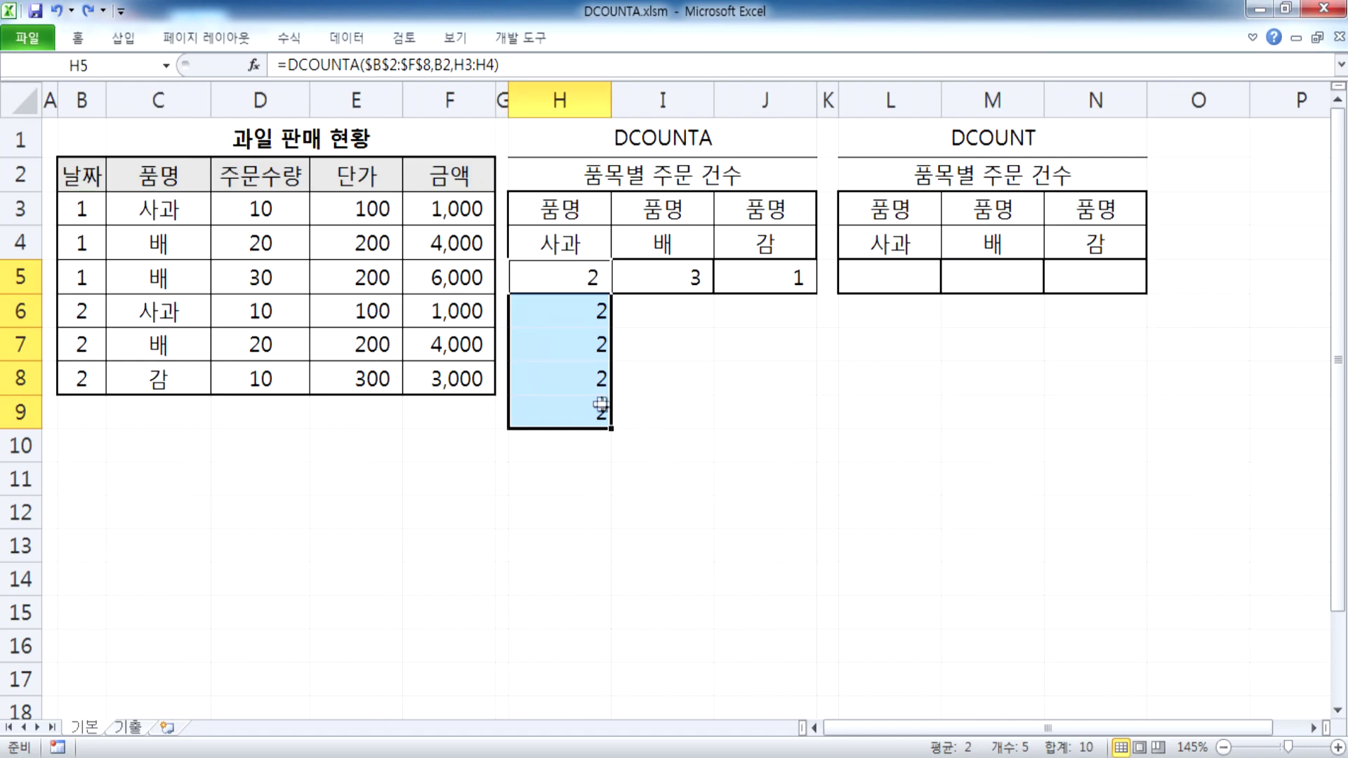
pyautogui.click(533, 416)
# Review the five DCOUNTA formulas in the Notepad notes and return to Excel.
pyautogui.hotkey('alt', 'Tab')
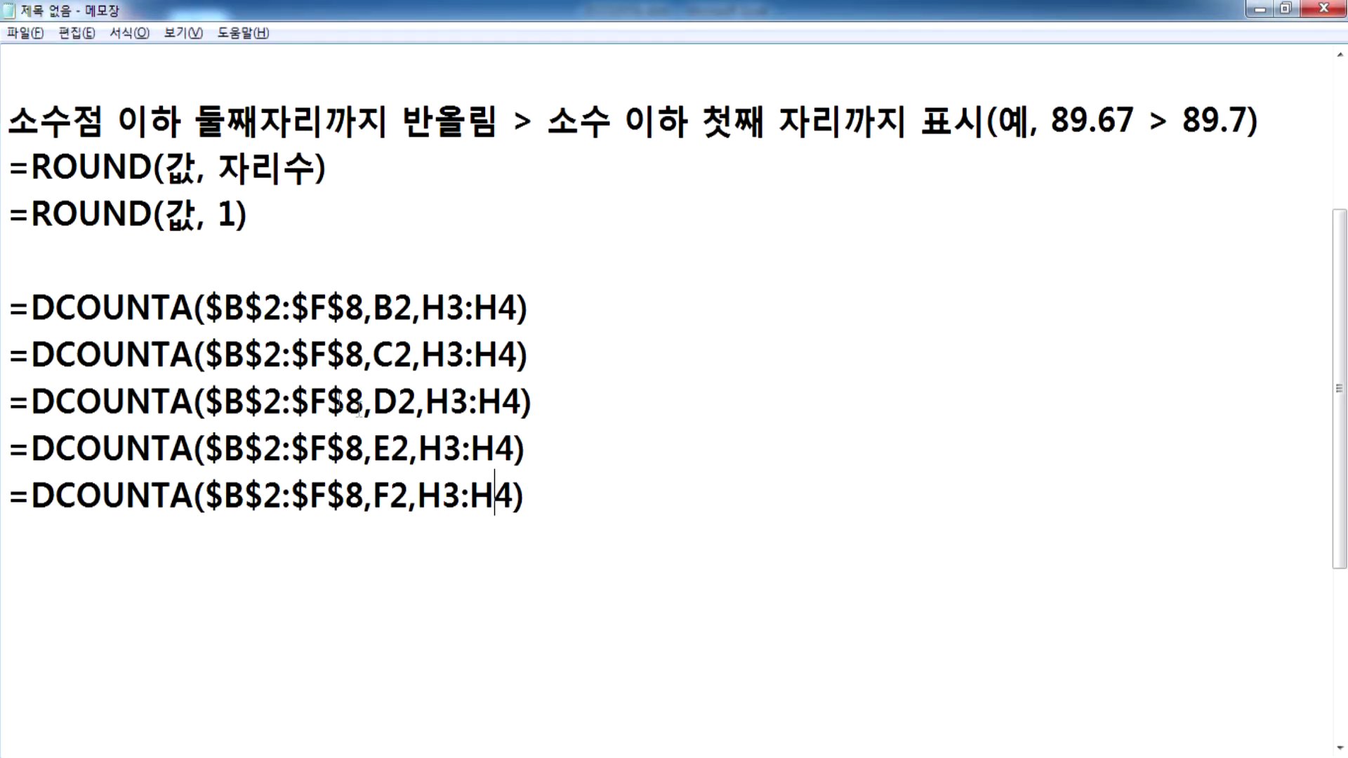
pyautogui.click(546, 304)
pyautogui.hotkey('alt', 'Tab')
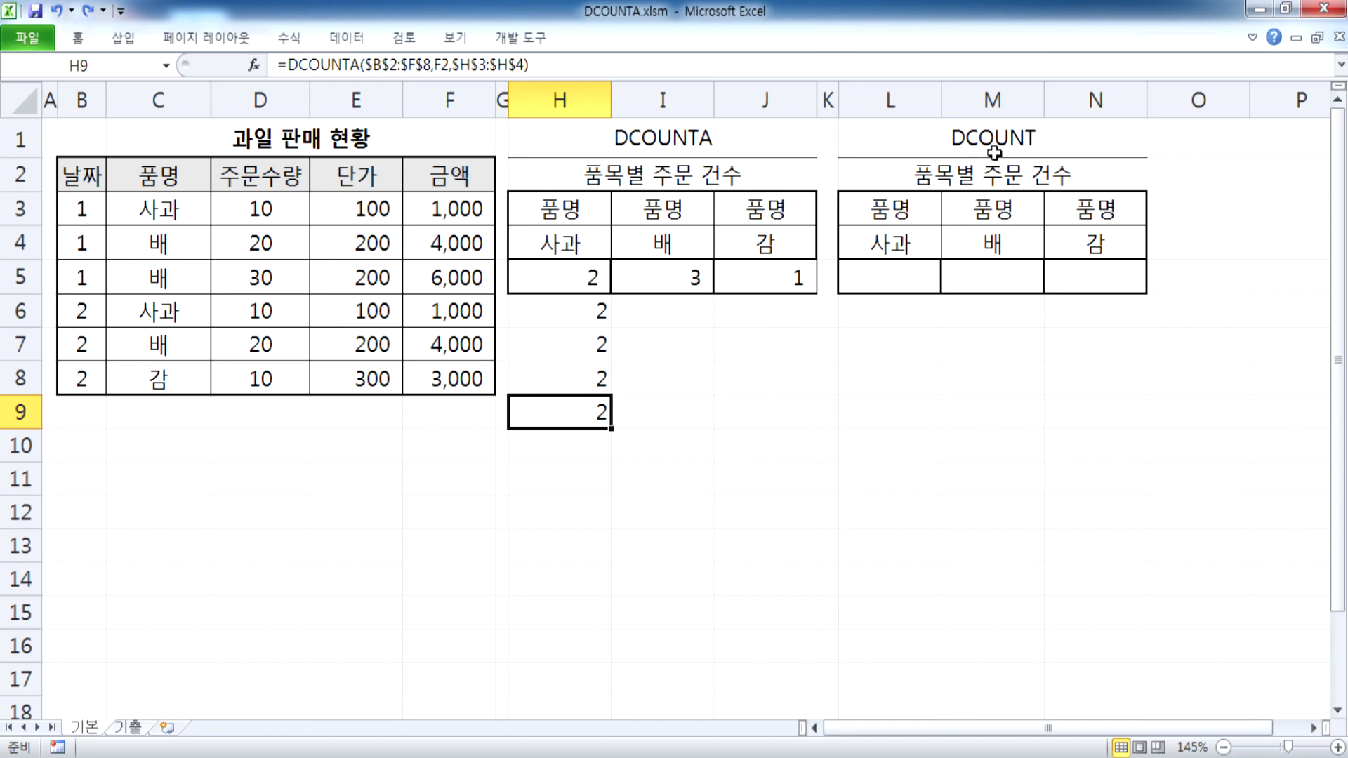
# Enter =DCOUNT($B$2:$F$8,B2,L3:L4) in L5 to count the apple (사과) orders by the date (날짜) field.
pyautogui.click(886, 276)
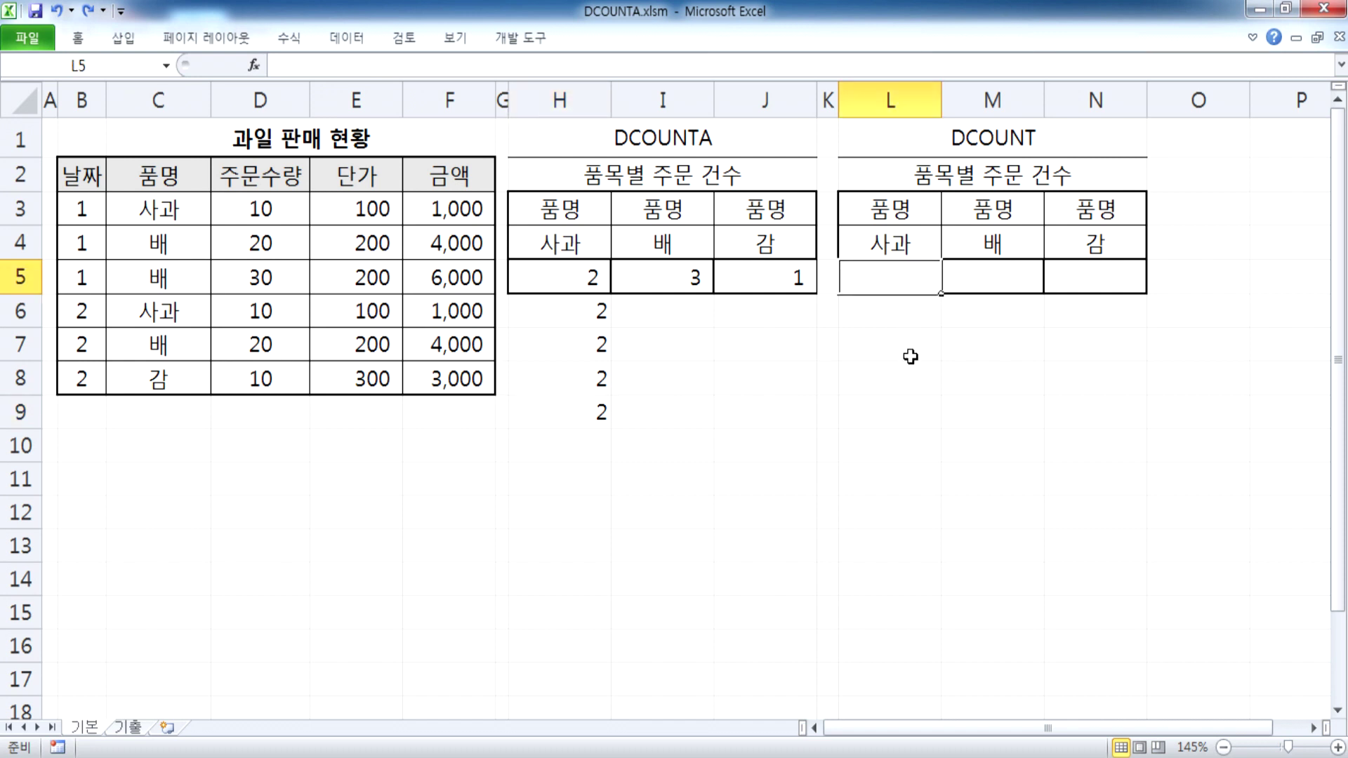
pyautogui.write('=DC')
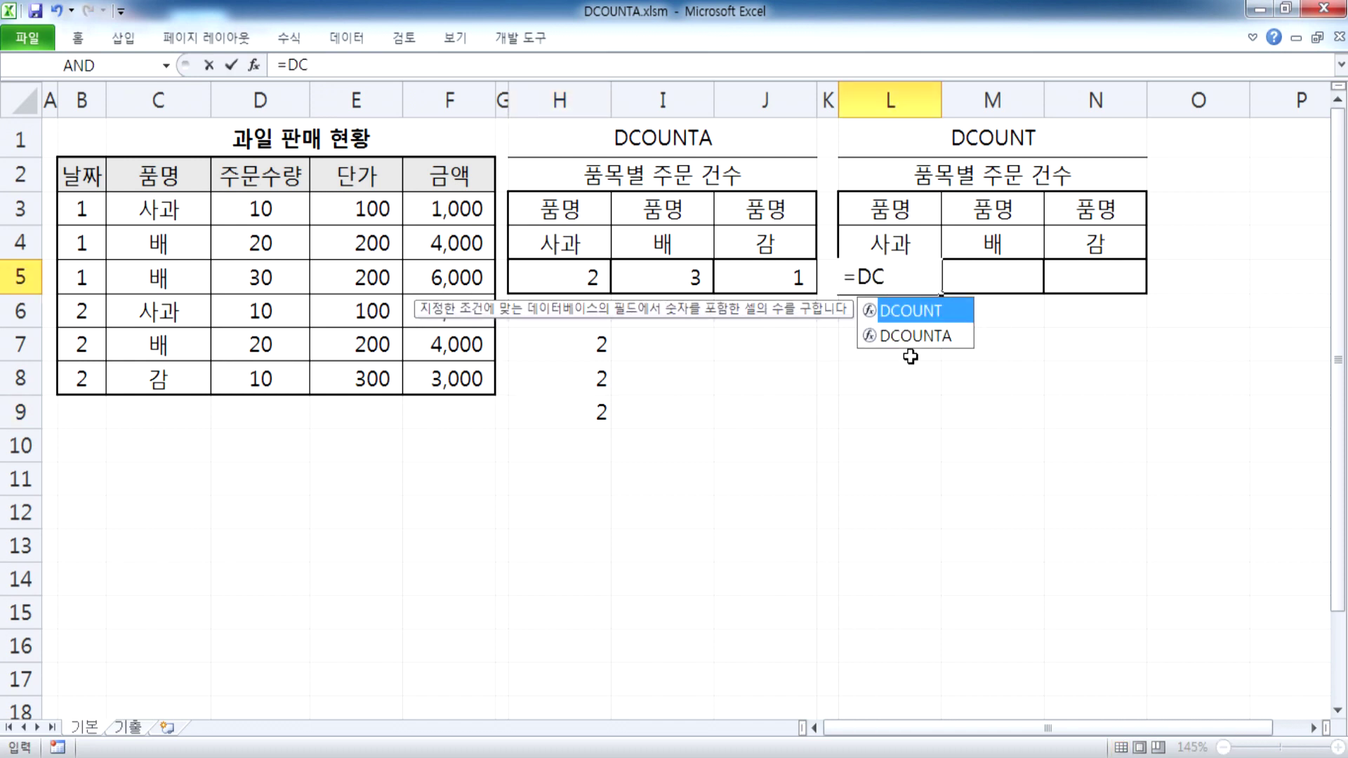
pyautogui.press('Tab')
pyautogui.moveTo(76, 177); pyautogui.dragTo(451, 380)
pyautogui.press('F4')
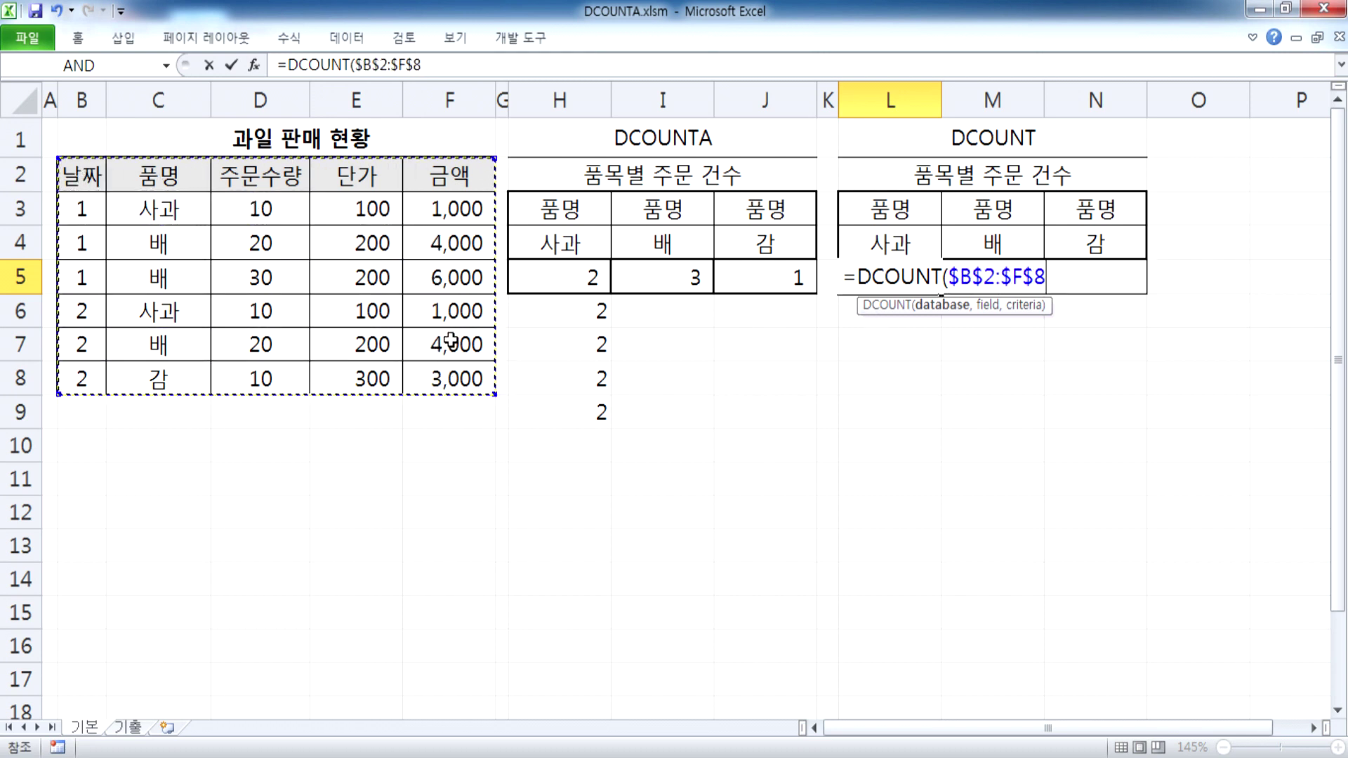
pyautogui.write(',')
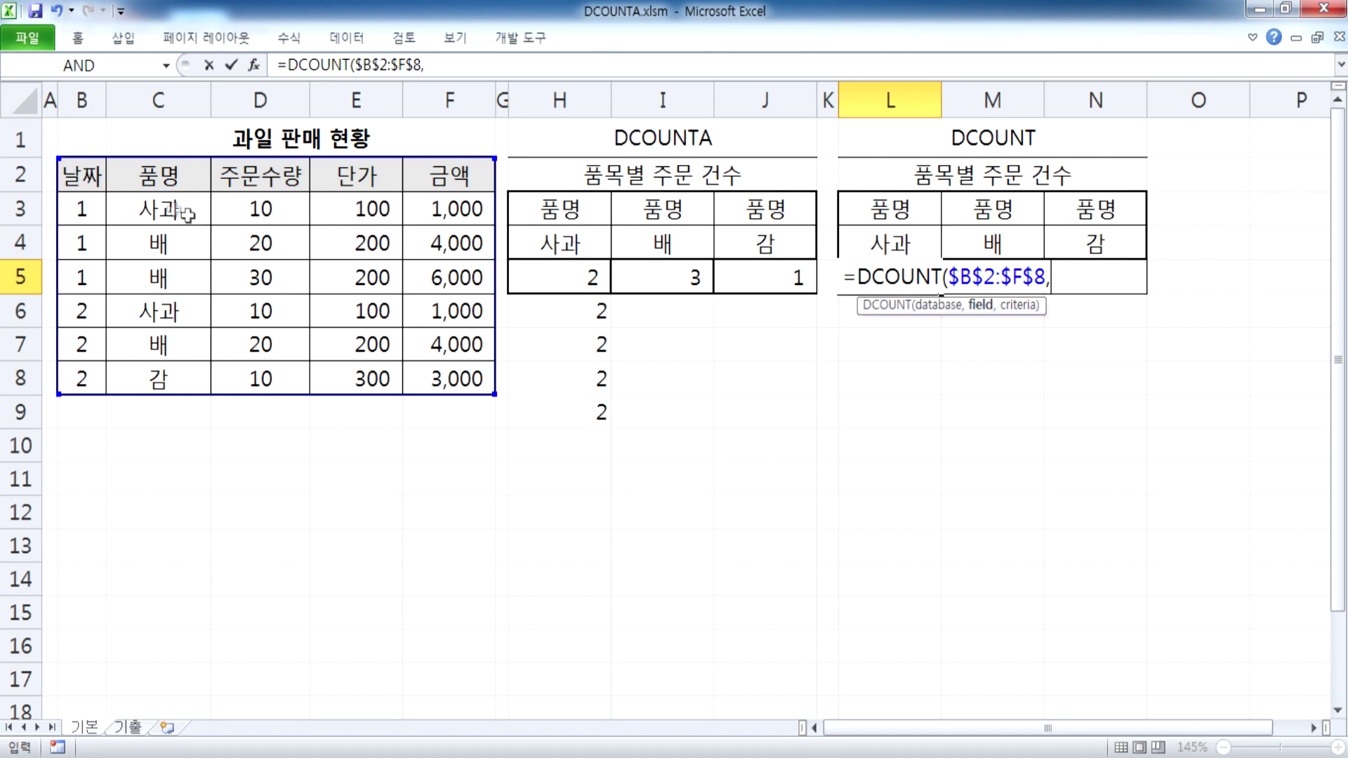
pyautogui.click(81, 175)
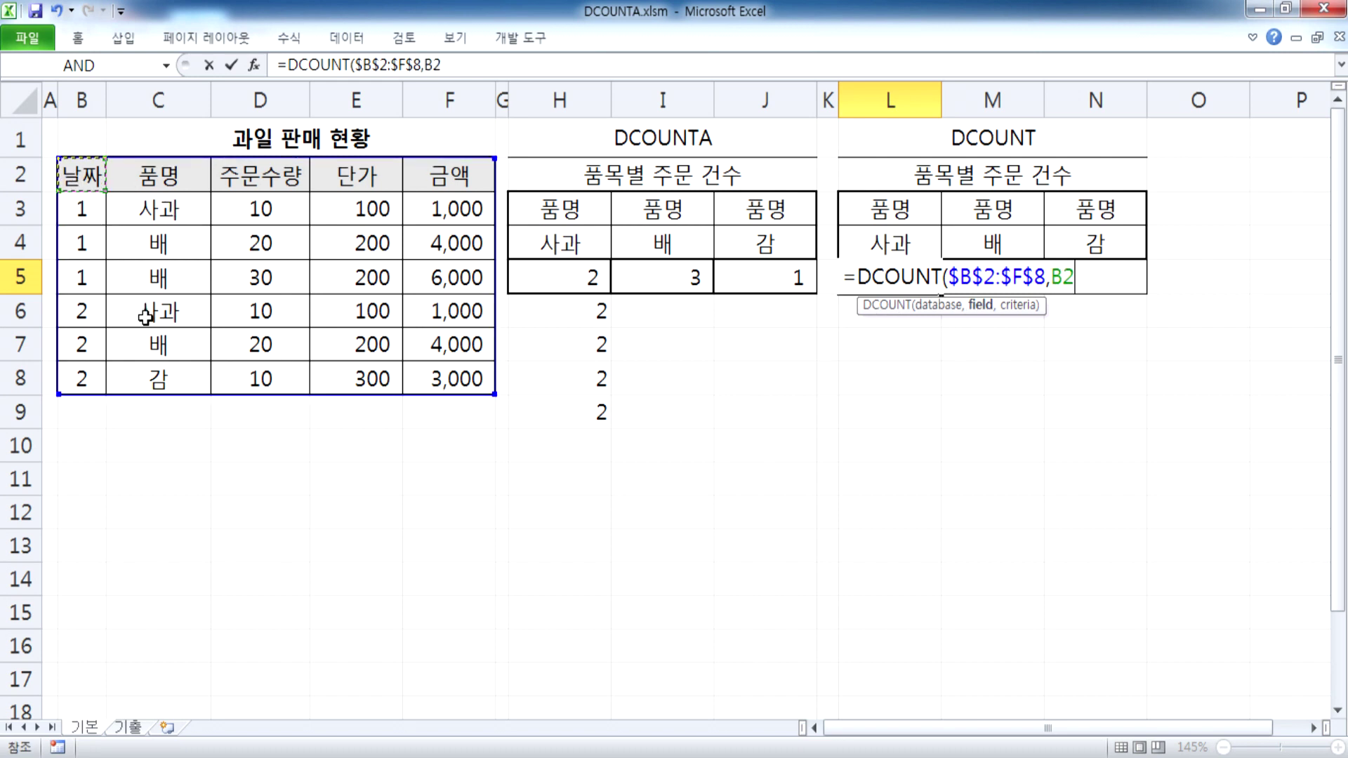
pyautogui.write(',')
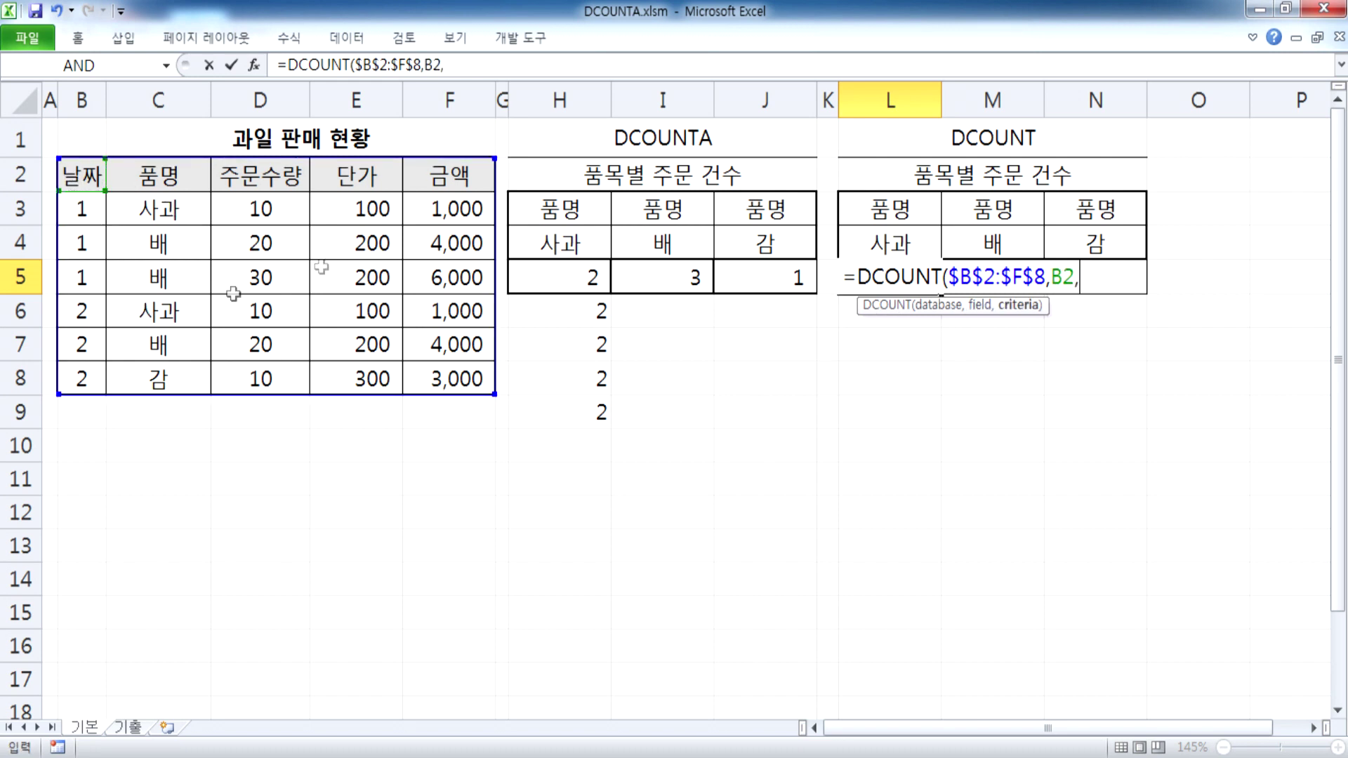
pyautogui.moveTo(895, 214); pyautogui.dragTo(883, 249)
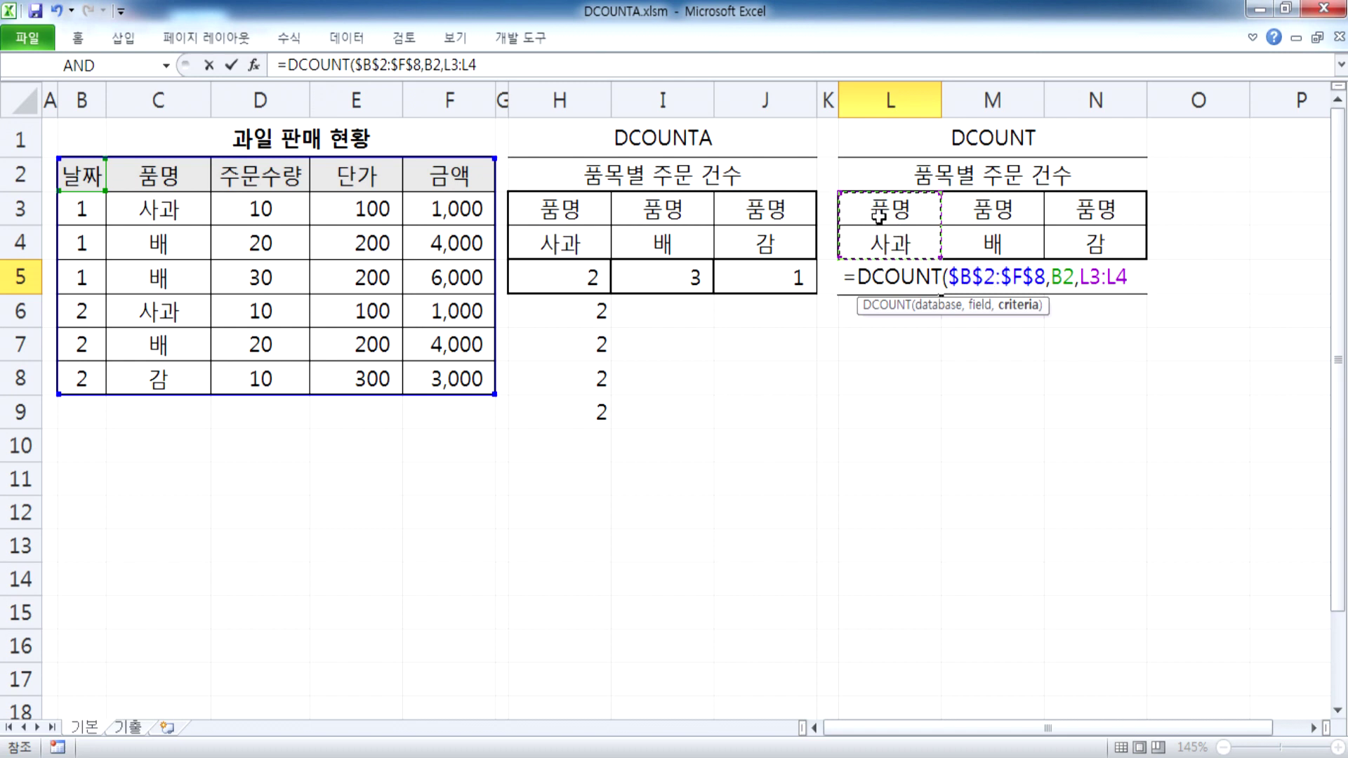
pyautogui.press('Return')
# Copy the full text of the DCOUNT formula in L5 so its references stay as written.
pyautogui.click(863, 271)
pyautogui.press('F2')
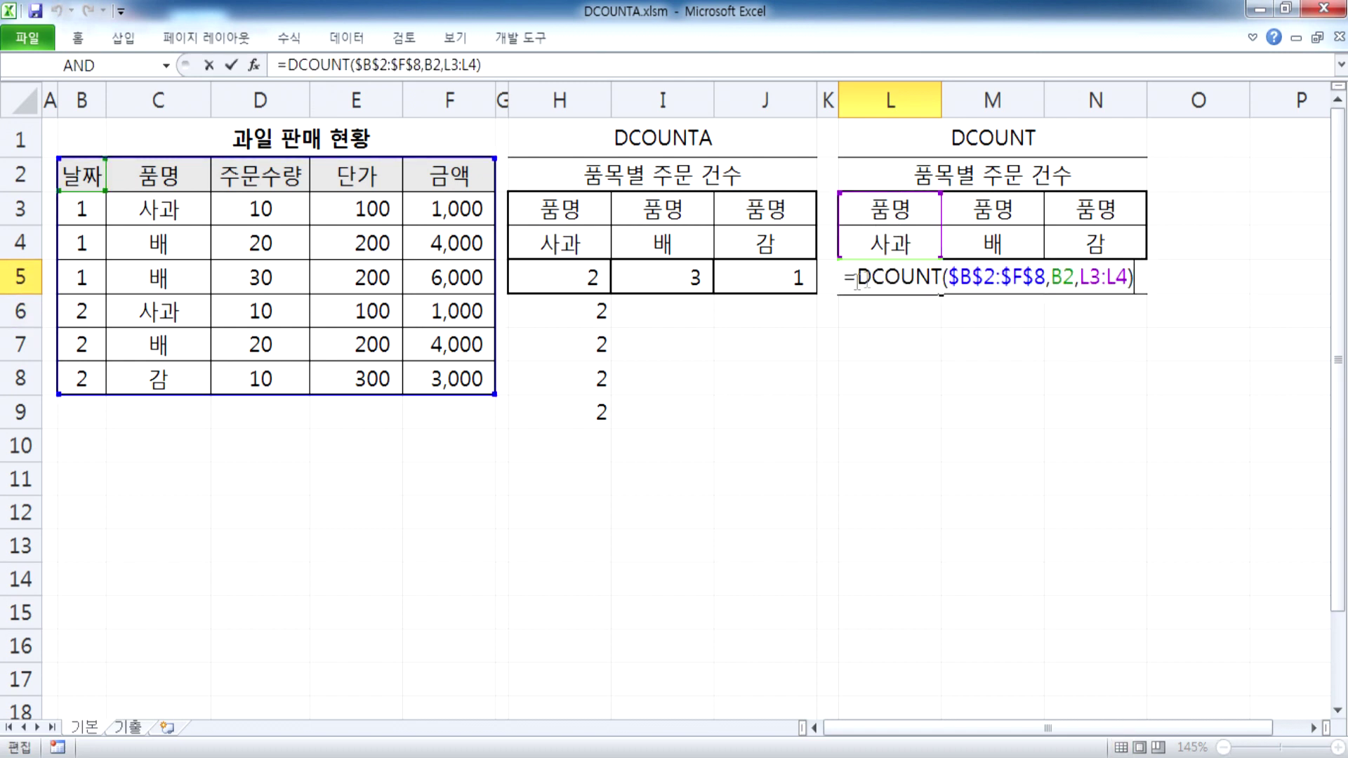
pyautogui.moveTo(849, 280); pyautogui.dragTo(1154, 282)
pyautogui.hotkey('ctrl', 'c')
pyautogui.press('Escape')
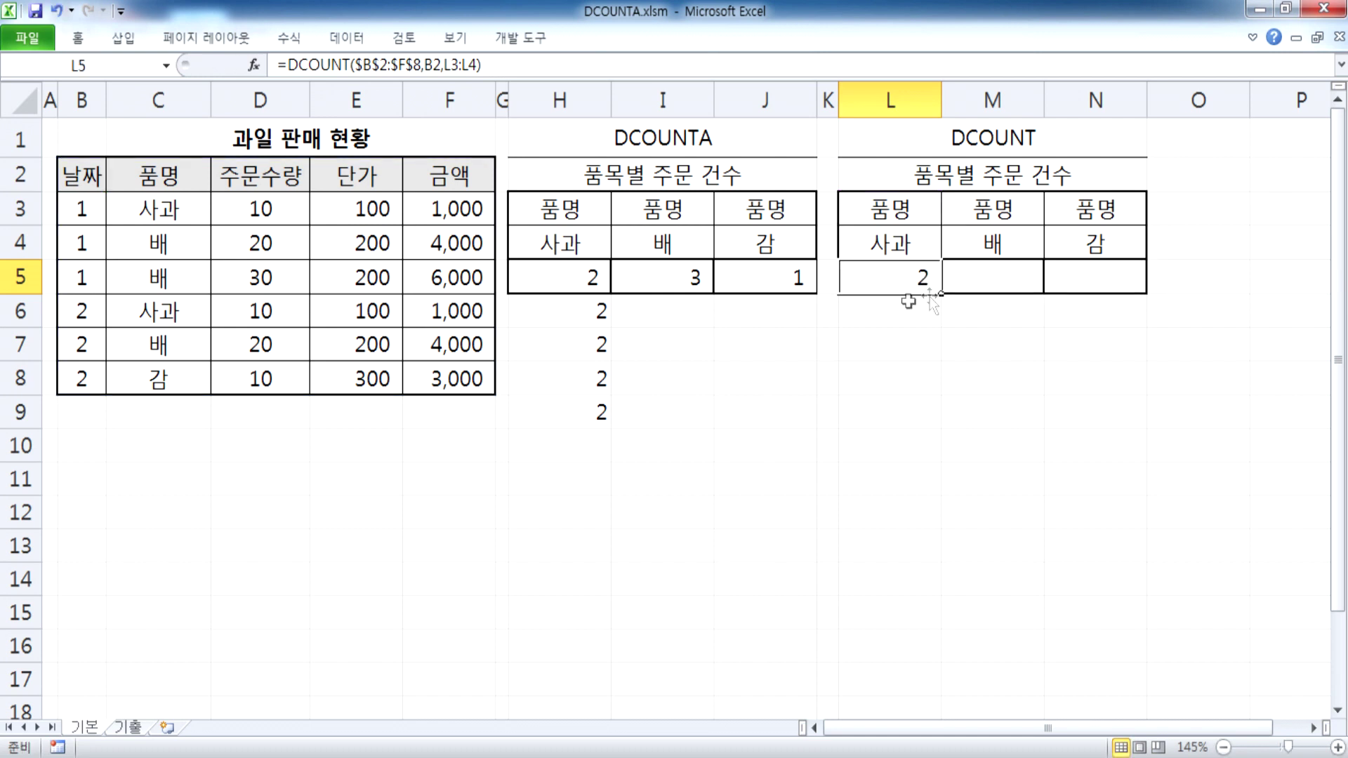
# Paste the copied DCOUNT formula text into L6 and change its field argument to C2 (품명).
pyautogui.click(886, 309)
pyautogui.press('F2')
pyautogui.hotkey('ctrl', 'v')
pyautogui.moveTo(1053, 308); pyautogui.dragTo(1077, 310)
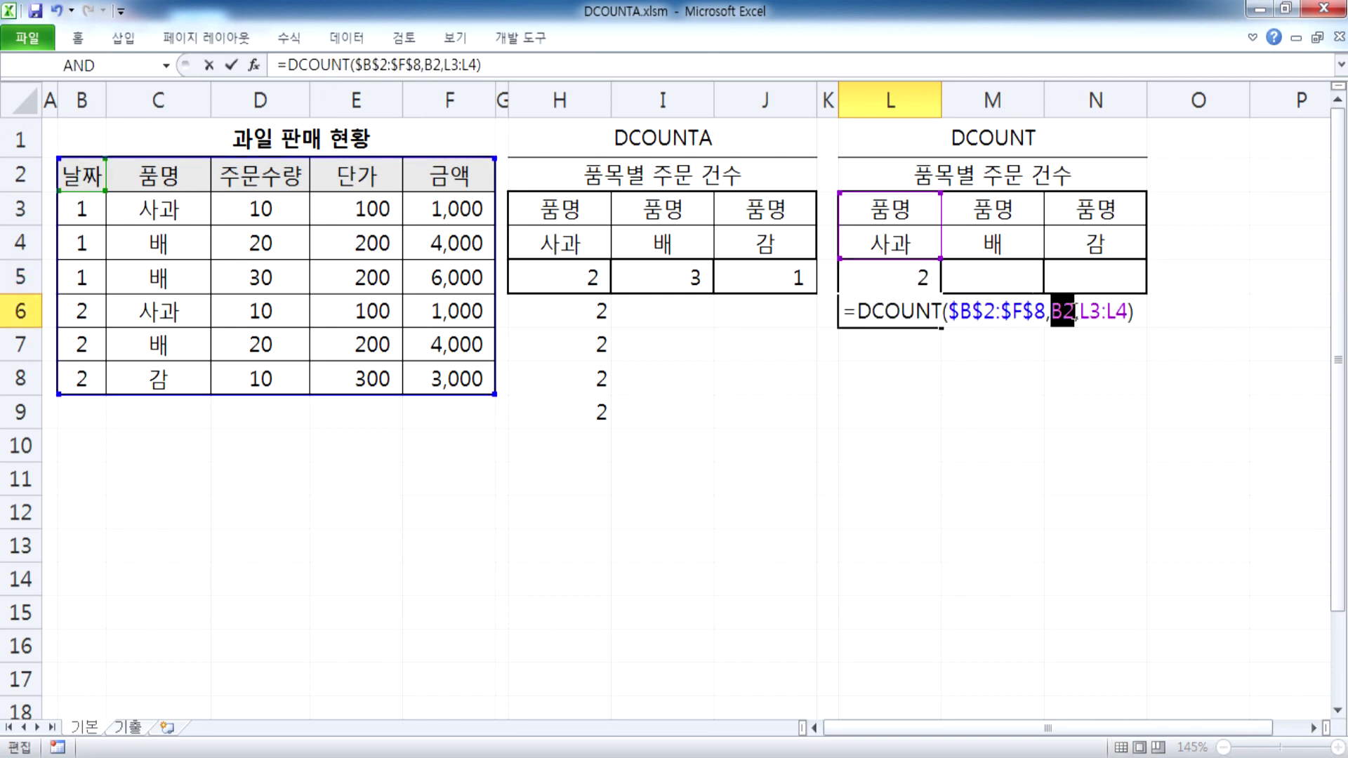
pyautogui.click(159, 176)
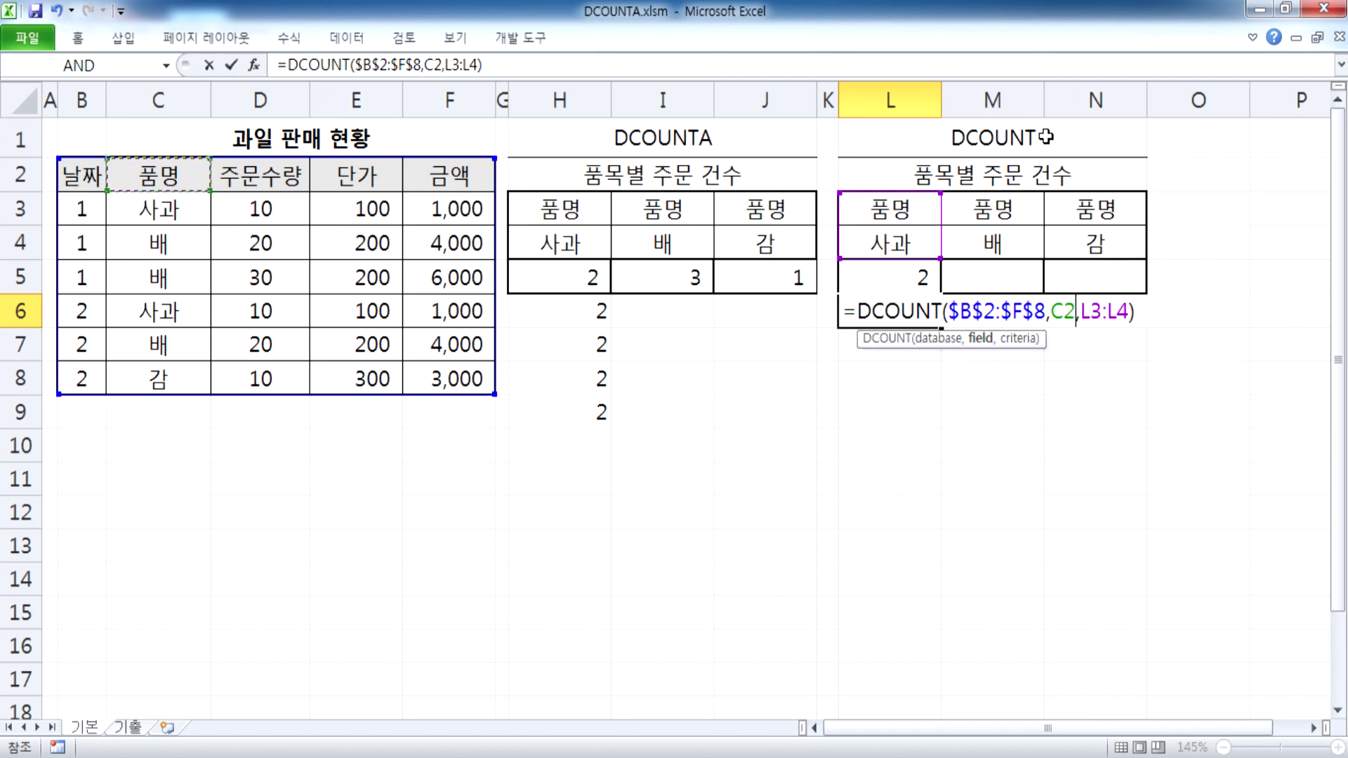
pyautogui.press('Return')
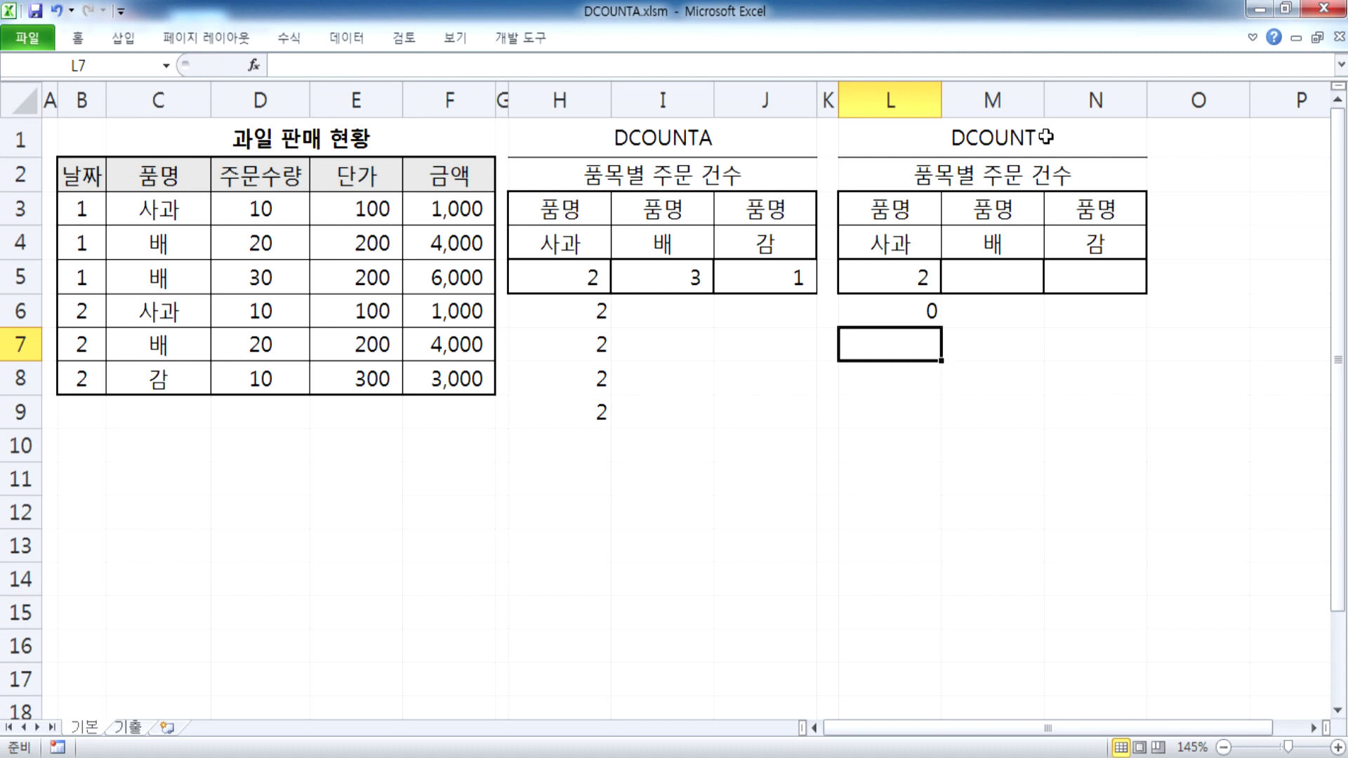
# Paste the copied DCOUNT formula text into L7 and change its field argument to D2 (주문수량).
pyautogui.doubleClick(890, 342)
pyautogui.hotkey('ctrl', 'v')
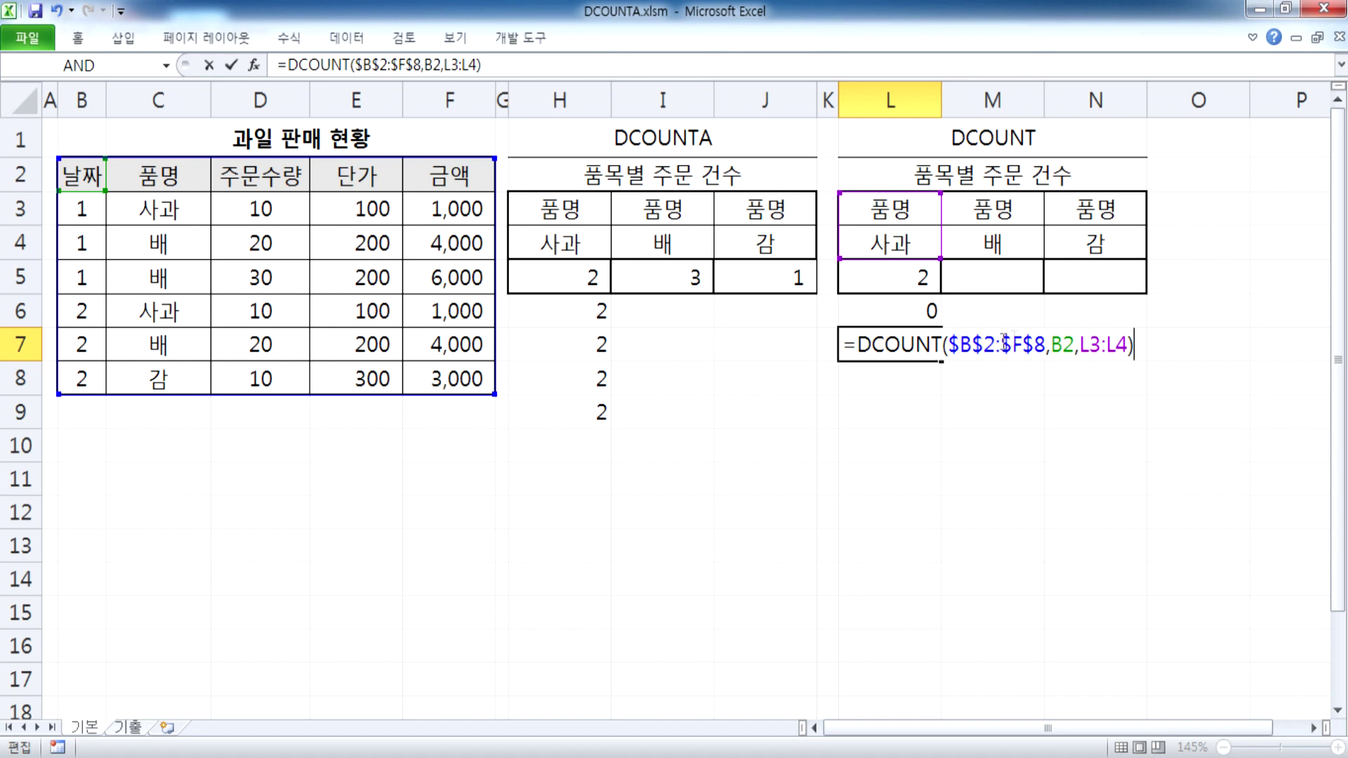
pyautogui.doubleClick(1058, 343)
pyautogui.click(298, 188)
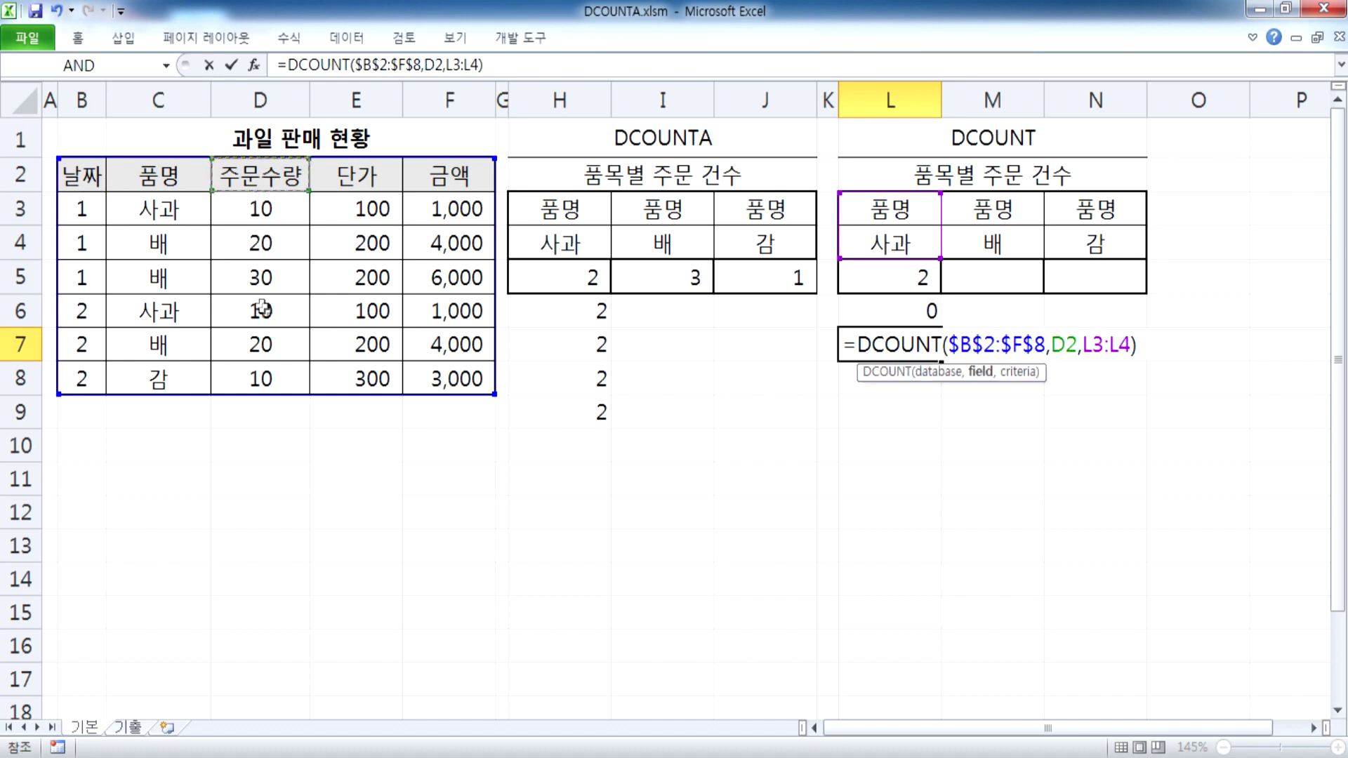
pyautogui.press('Return')
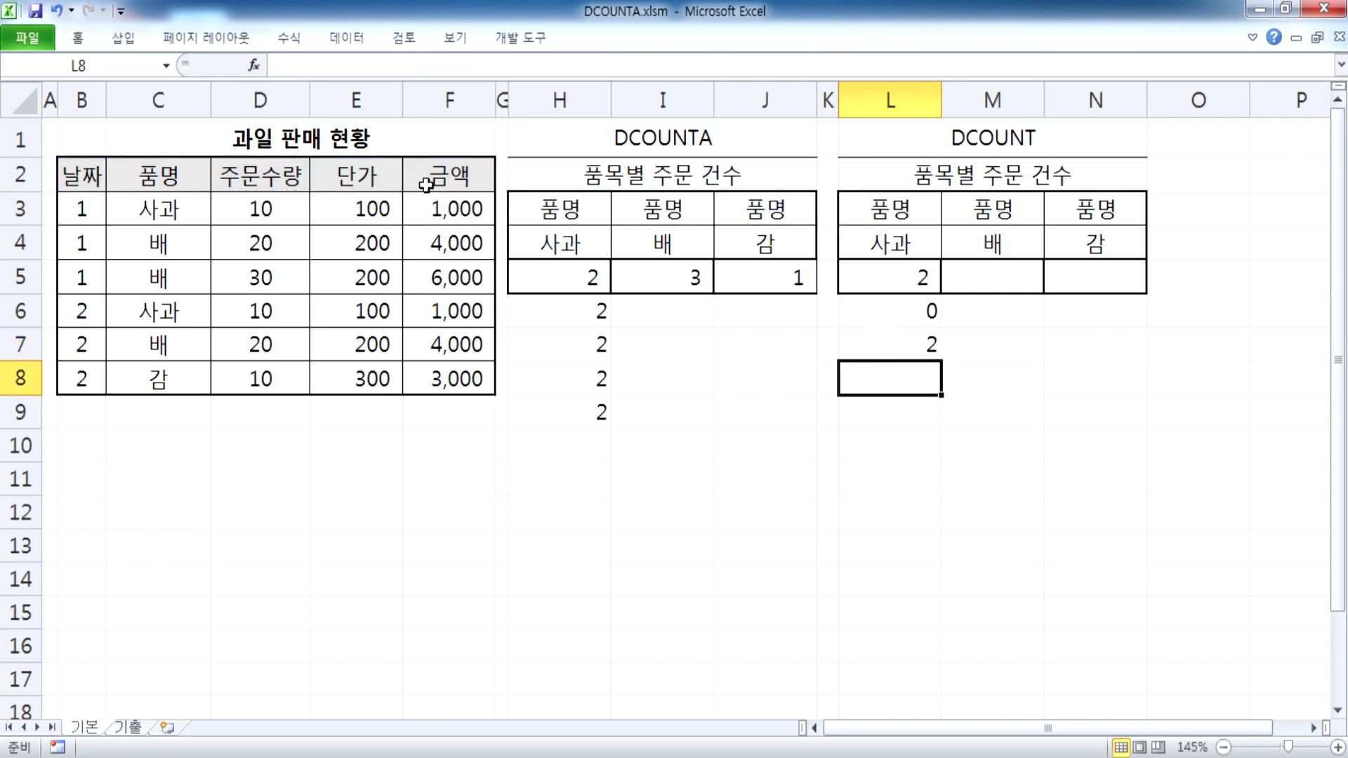
# Fill the DCOUNT formula from L5 across to N5 and set the field argument in M5 to B2.
pyautogui.click(890, 265)
pyautogui.moveTo(945, 294); pyautogui.dragTo(1137, 292)
pyautogui.click(1001, 277)
pyautogui.doubleClick(961, 284)
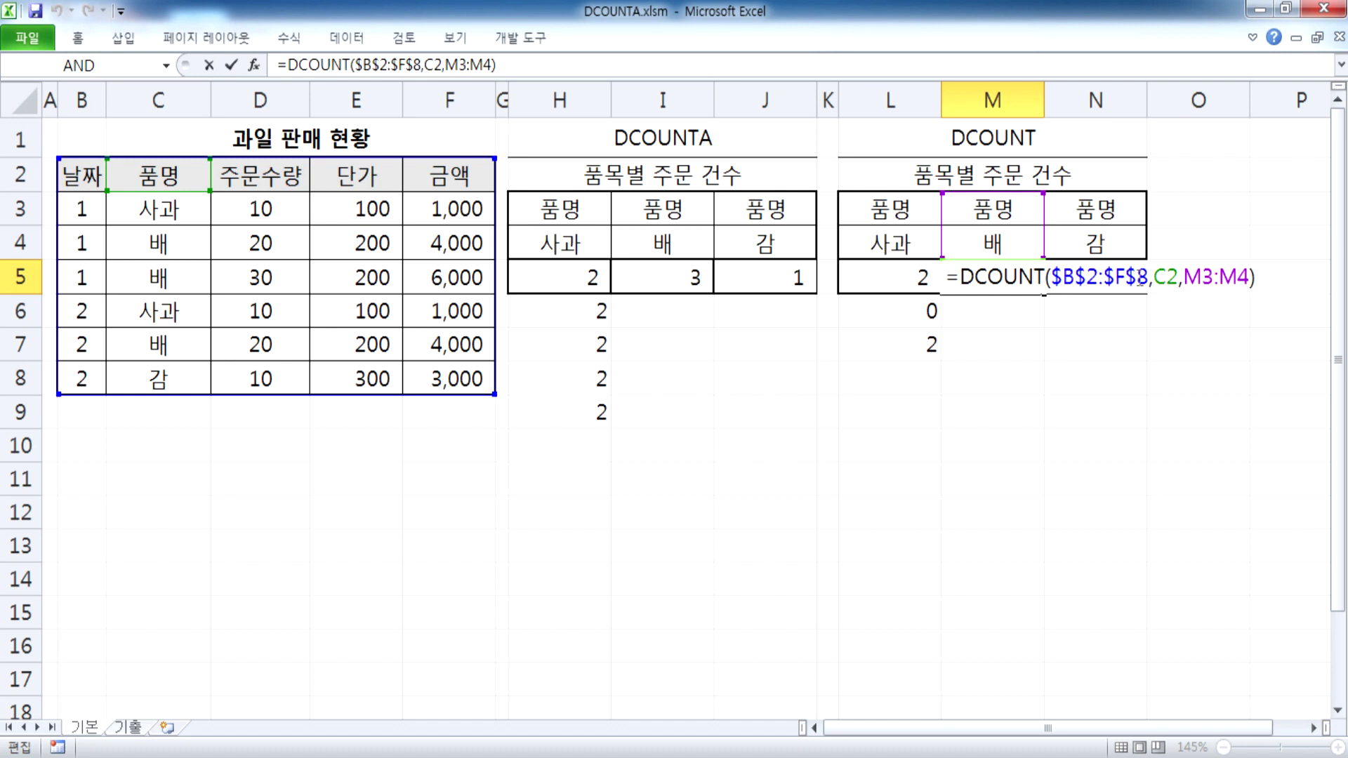
pyautogui.moveTo(1154, 279); pyautogui.dragTo(1166, 279)
pyautogui.write('B')
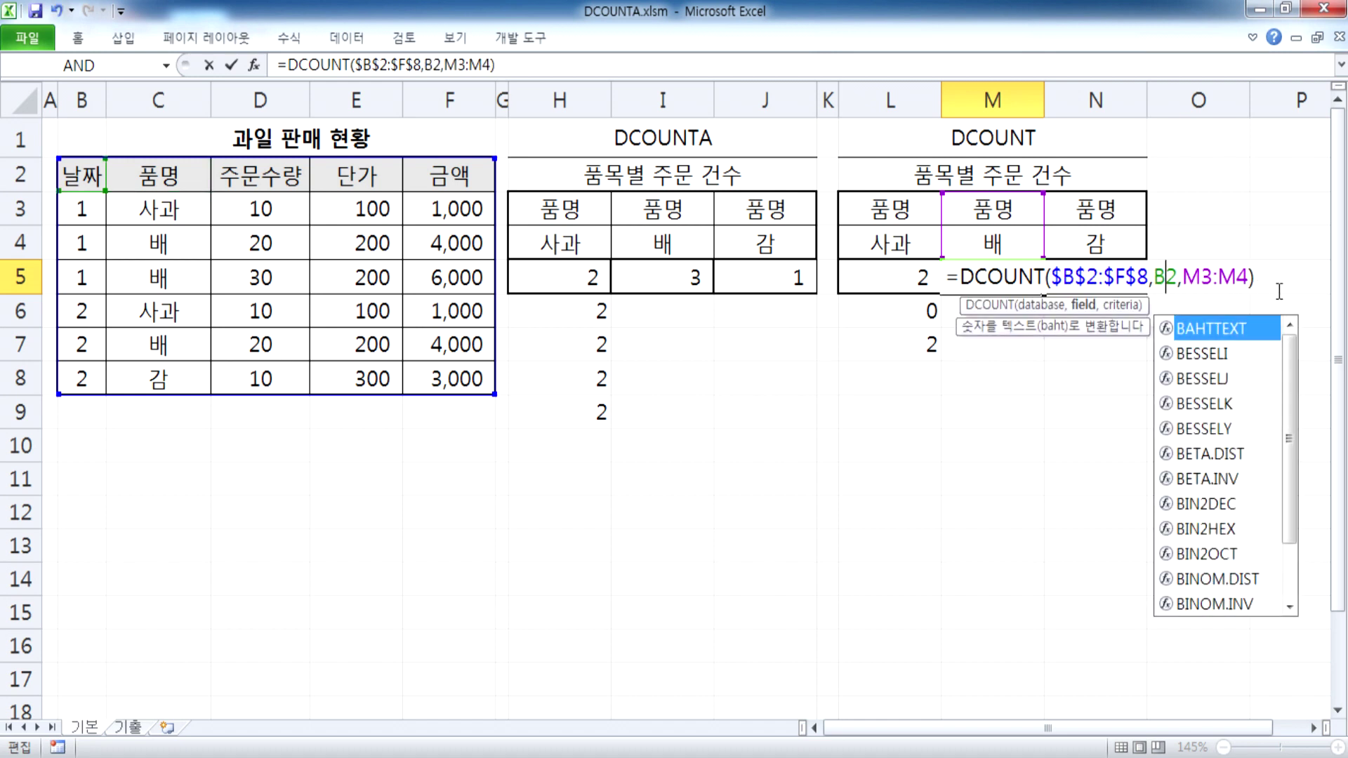
pyautogui.press('Return')
pyautogui.click(997, 276)
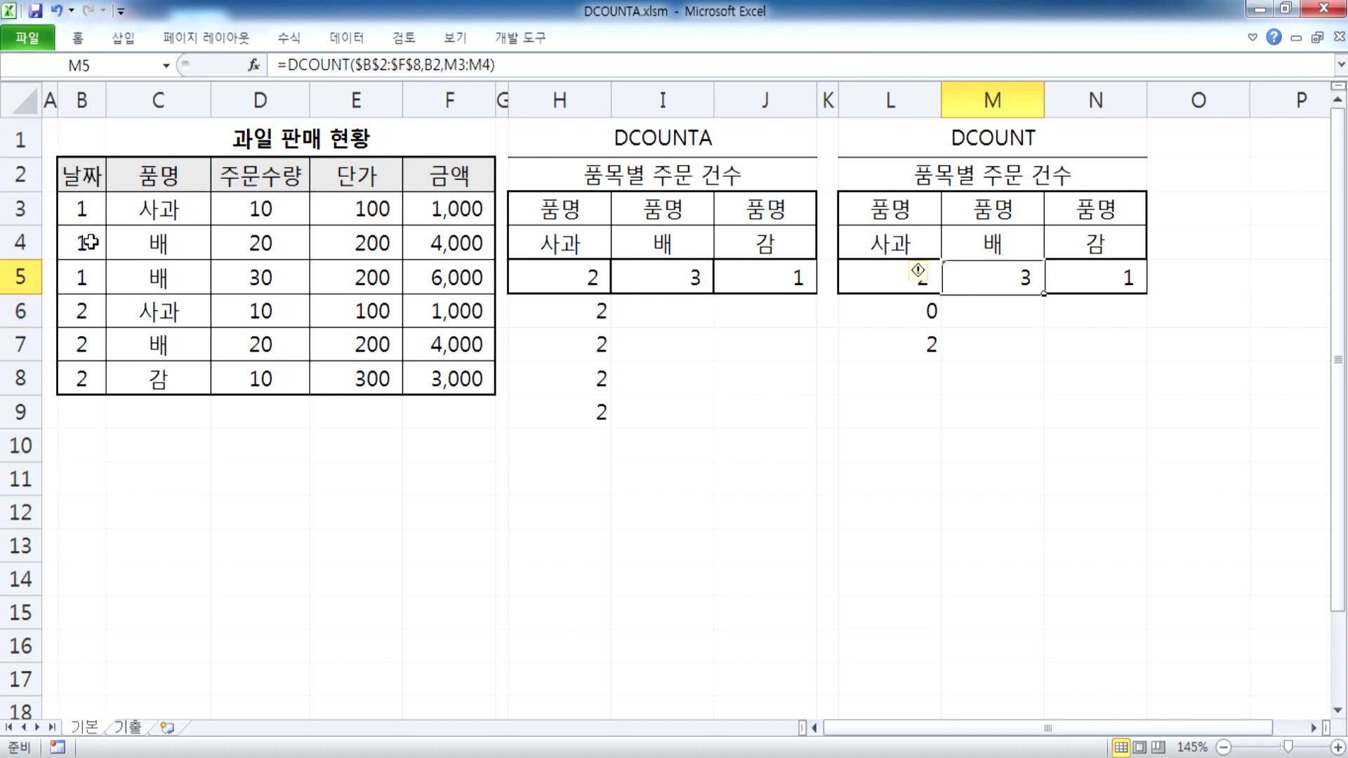
pyautogui.click(83, 274)
pyautogui.click(81, 345)
# Set the field argument of the DCOUNT formula in N5 to B2 and check the ranges it references.
pyautogui.click(1077, 274)
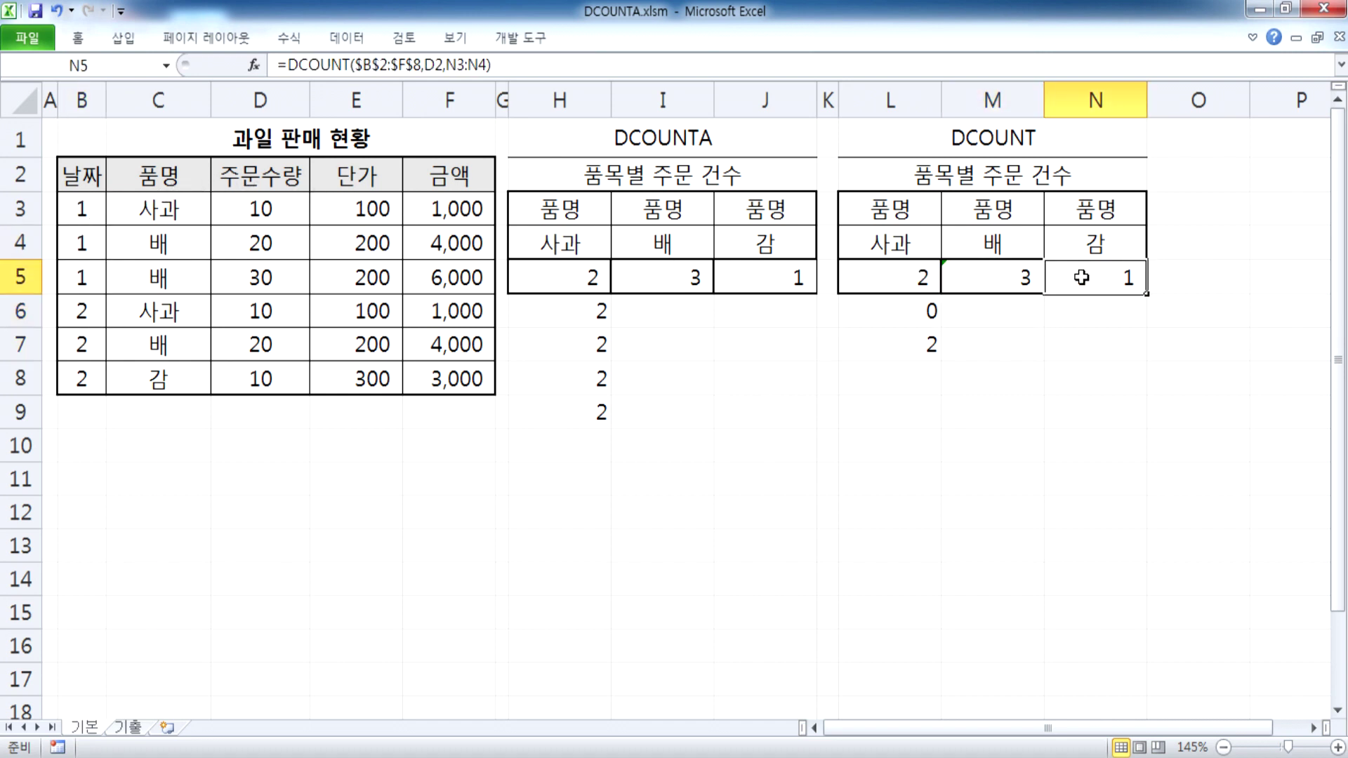
pyautogui.doubleClick(1106, 281)
pyautogui.moveTo(1274, 276); pyautogui.dragTo(1256, 276)
pyautogui.write('B')
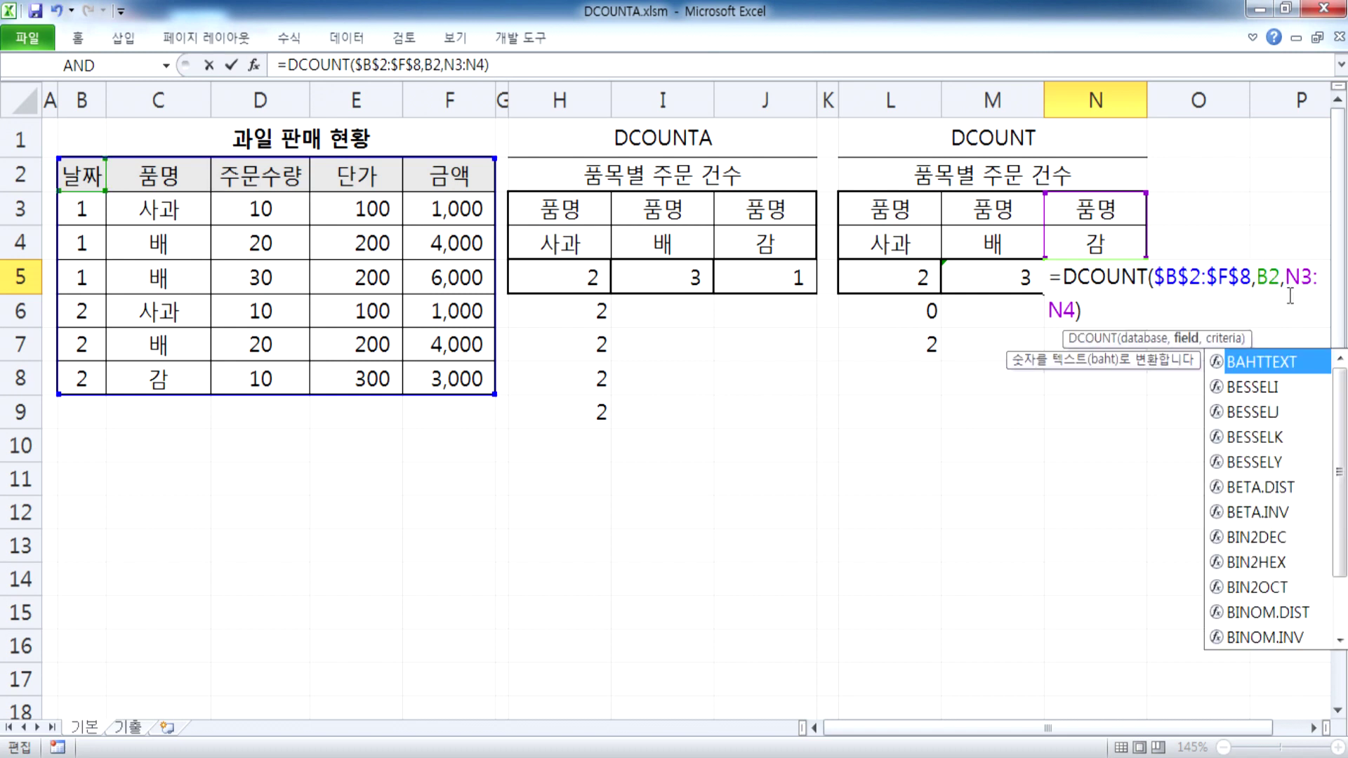
pyautogui.press('Return')
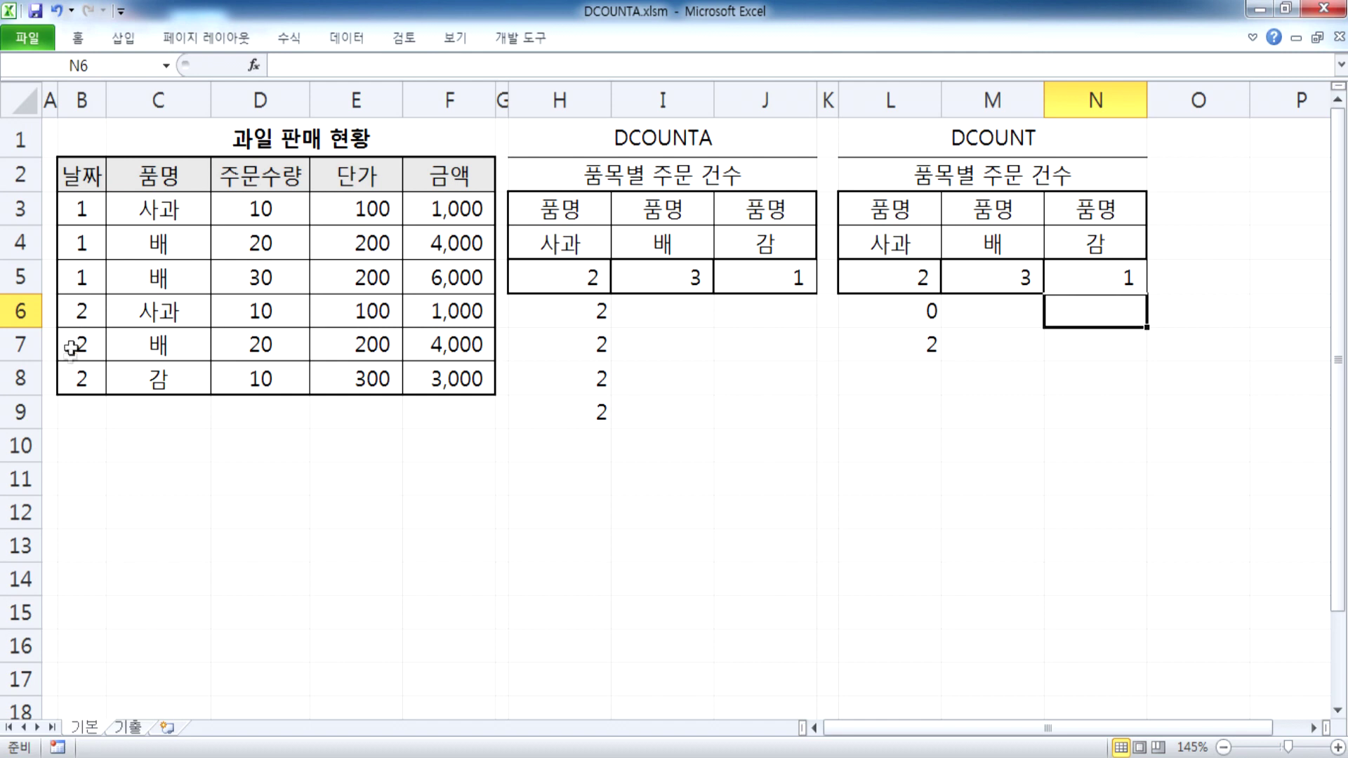
pyautogui.click(83, 375)
pyautogui.click(1123, 278)
pyautogui.press('F2')
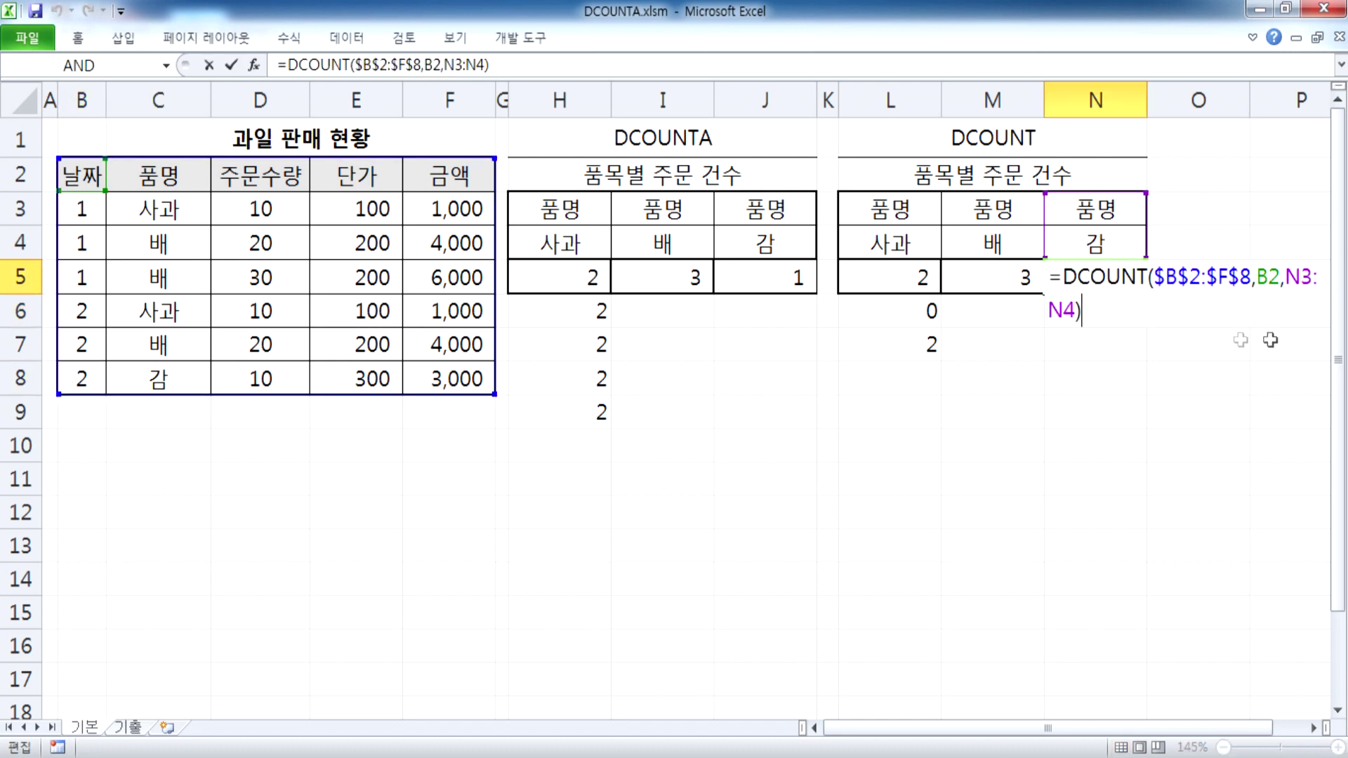
pyautogui.press('Escape')
# Examine the 품명 column of the sales table, going through each 배 entry.
pyautogui.click(985, 316)
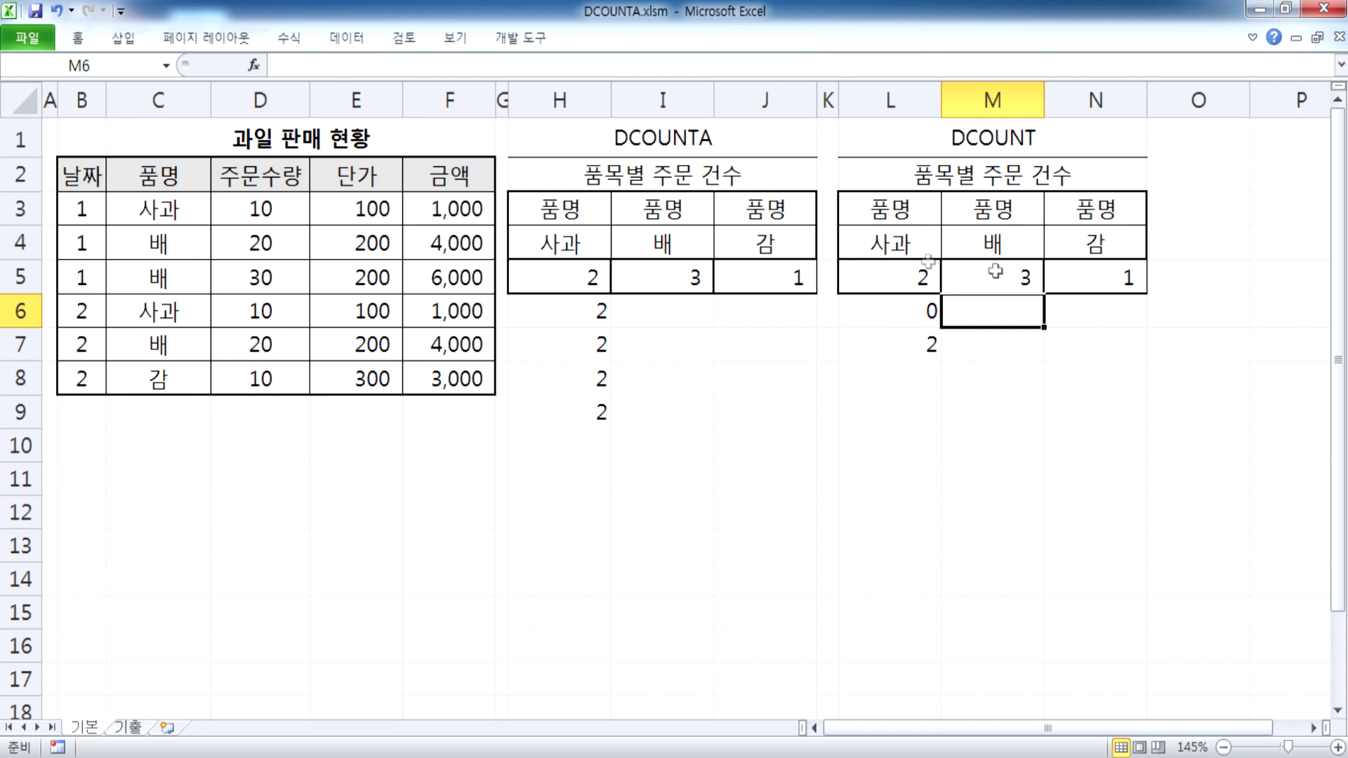
pyautogui.moveTo(158, 179); pyautogui.dragTo(157, 378)
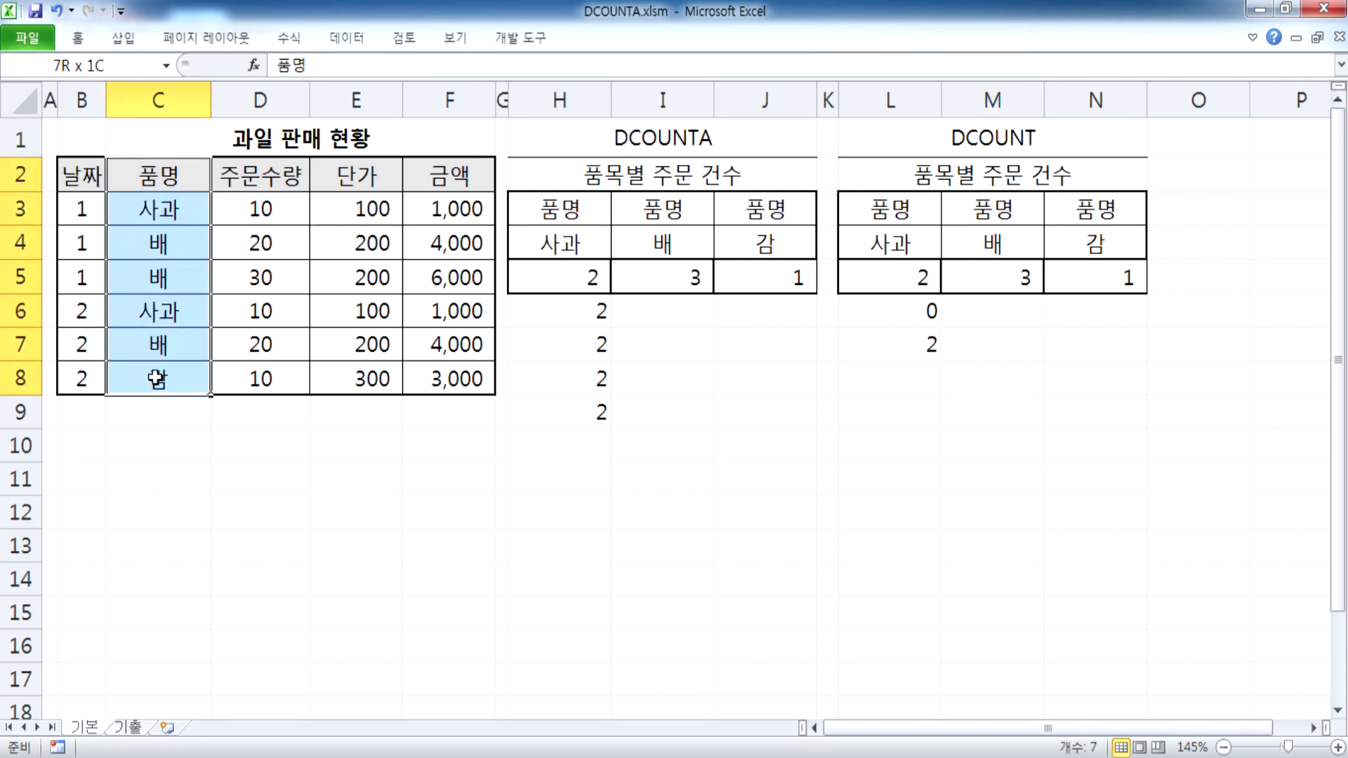
pyautogui.click(162, 244)
pyautogui.click(160, 278)
pyautogui.click(160, 344)
pyautogui.click(158, 247)
pyautogui.click(160, 275)
pyautogui.click(162, 342)
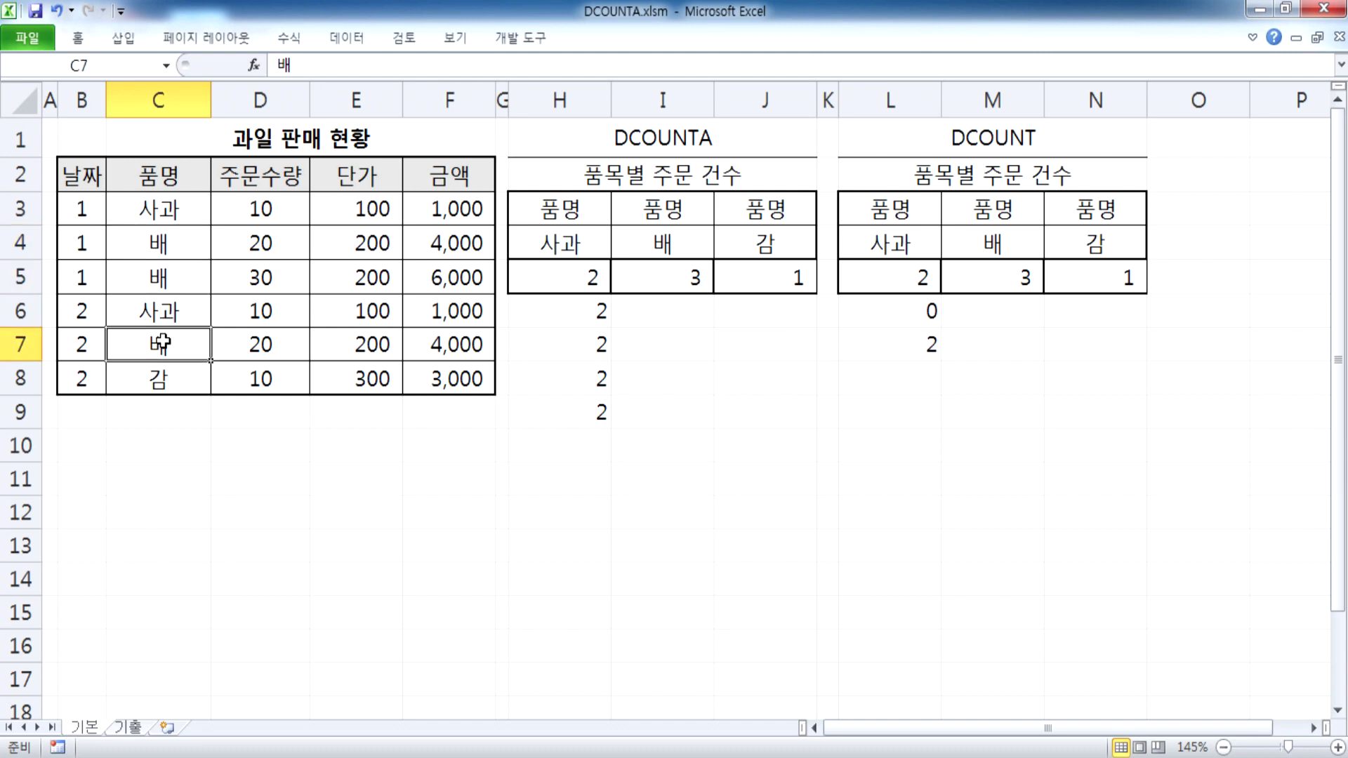
# Enter =DCOUNT(B2:F8,C2,M3:M4) in M6 to count the 배 orders by the 품명 field, and check its references.
pyautogui.click(1005, 287)
pyautogui.click(1000, 319)
pyautogui.write('=DCOUNT(')
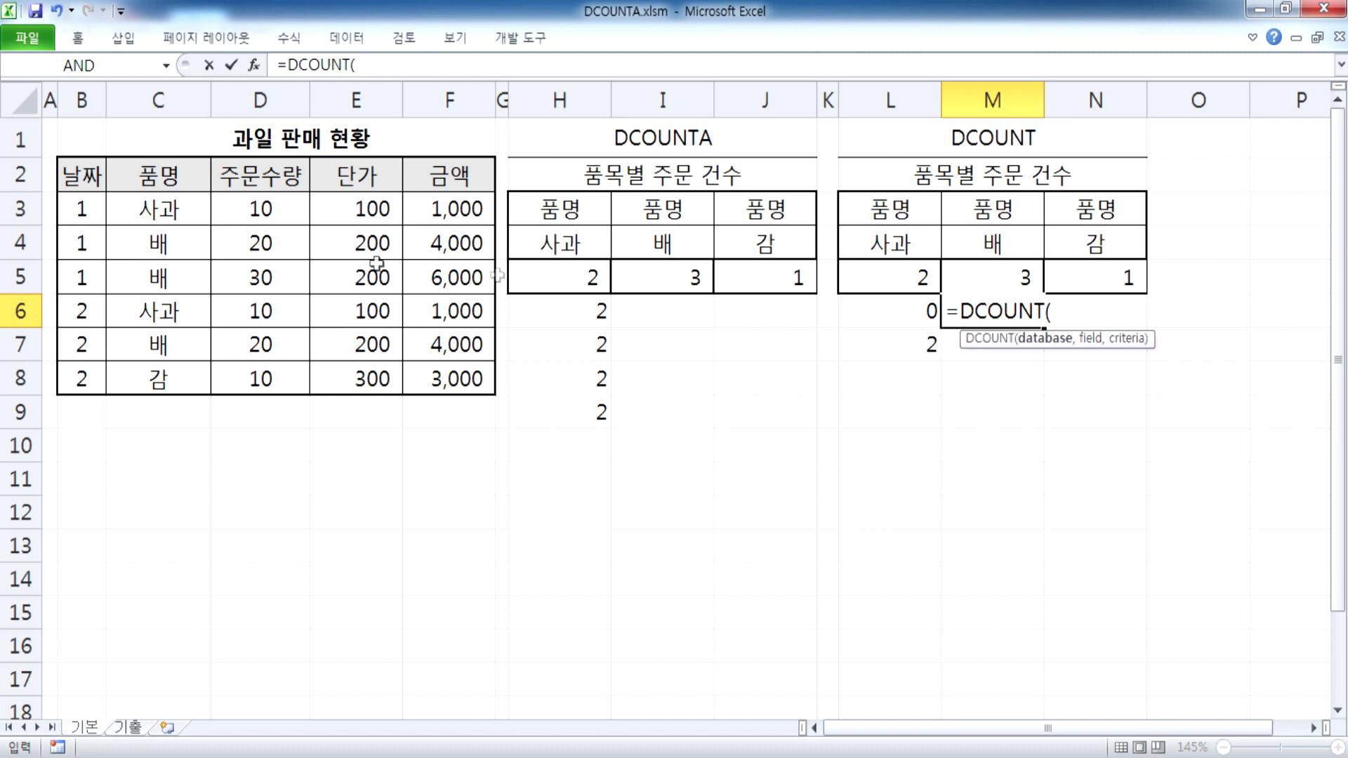
pyautogui.moveTo(78, 175); pyautogui.dragTo(441, 363)
pyautogui.write(',')
pyautogui.click(151, 176)
pyautogui.write(',')
pyautogui.moveTo(1000, 209); pyautogui.dragTo(1003, 241)
pyautogui.press('Return')
pyautogui.click(1028, 309)
pyautogui.press('F2')
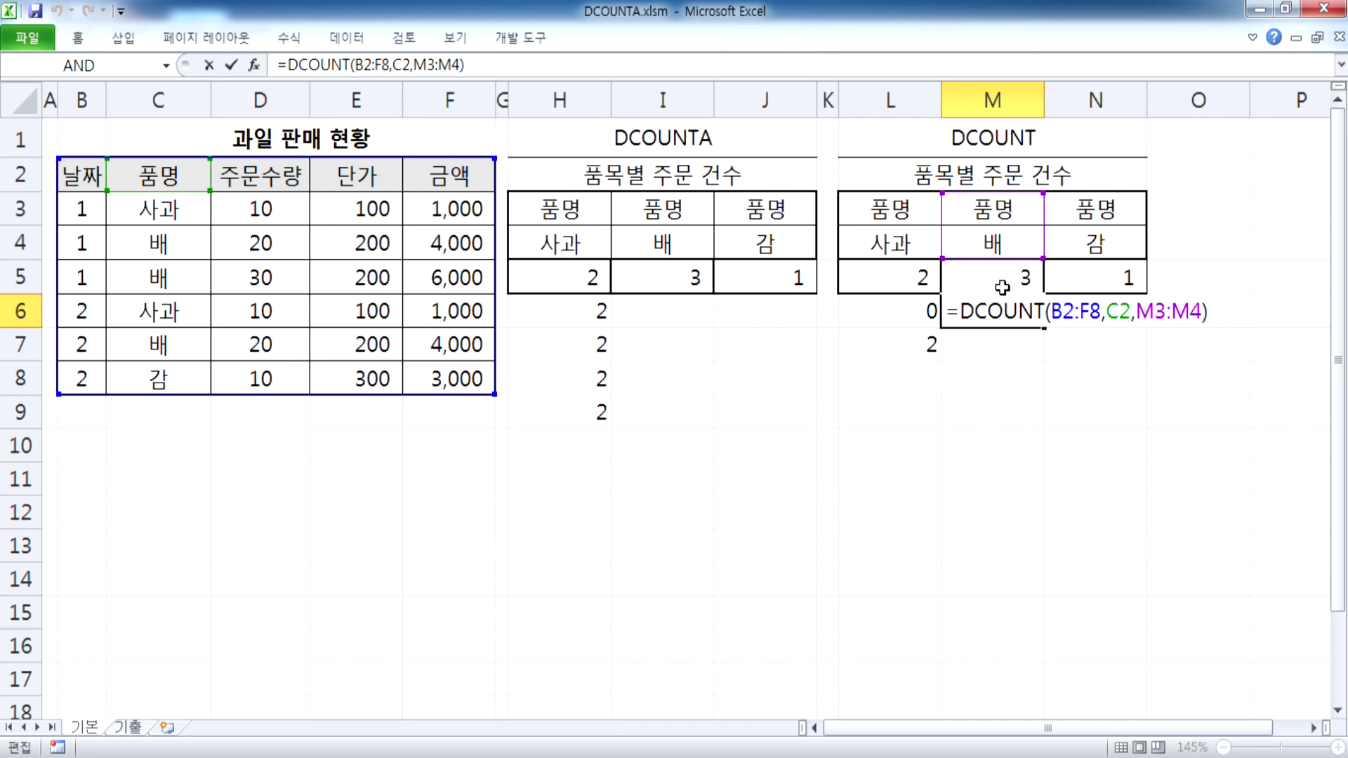
pyautogui.press('Escape')
# Examine the DCOUNT heading against the numeric field headers 날짜, 주문수량, 단가 and 금액 in the sales table.
pyautogui.click(1029, 138)
pyautogui.press('F2')
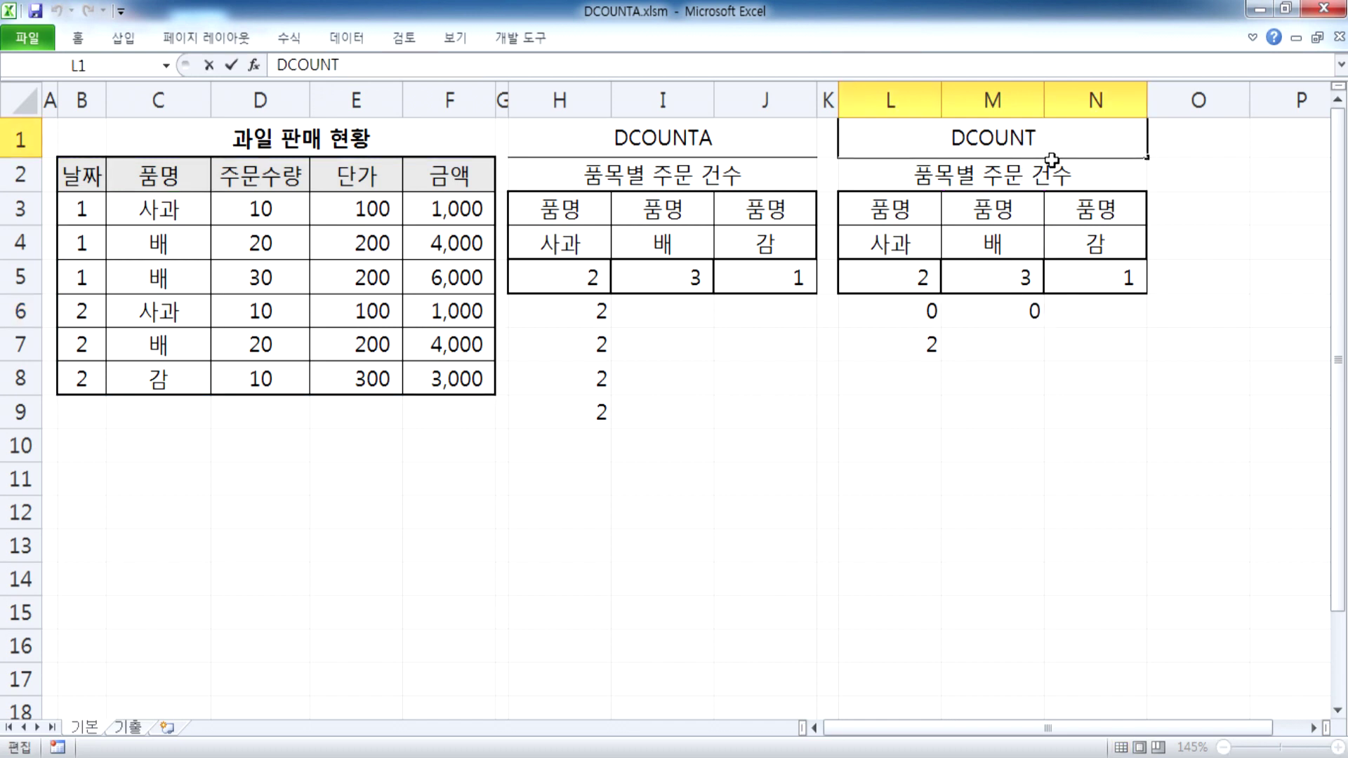
pyautogui.click(72, 205)
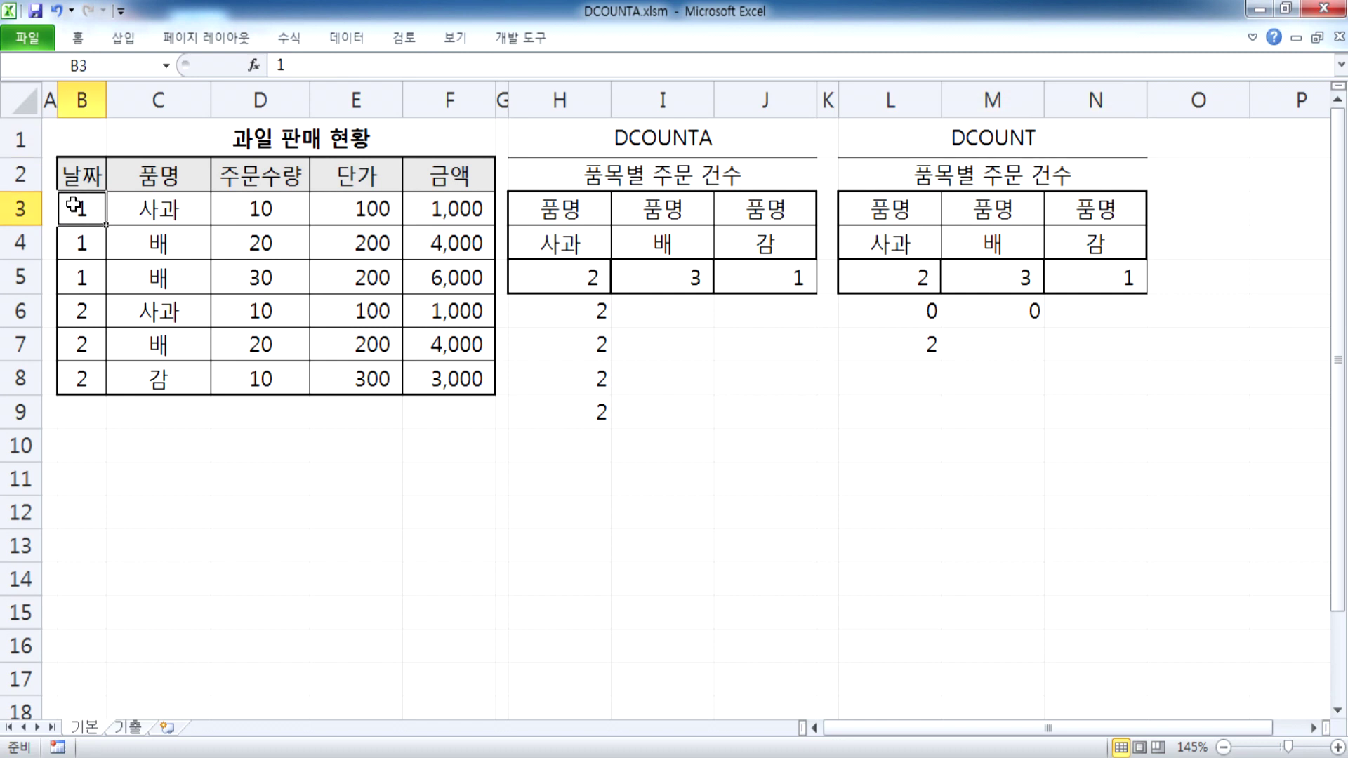
pyautogui.click(71, 176)
pyautogui.click(286, 175)
pyautogui.click(374, 174)
pyautogui.click(451, 176)
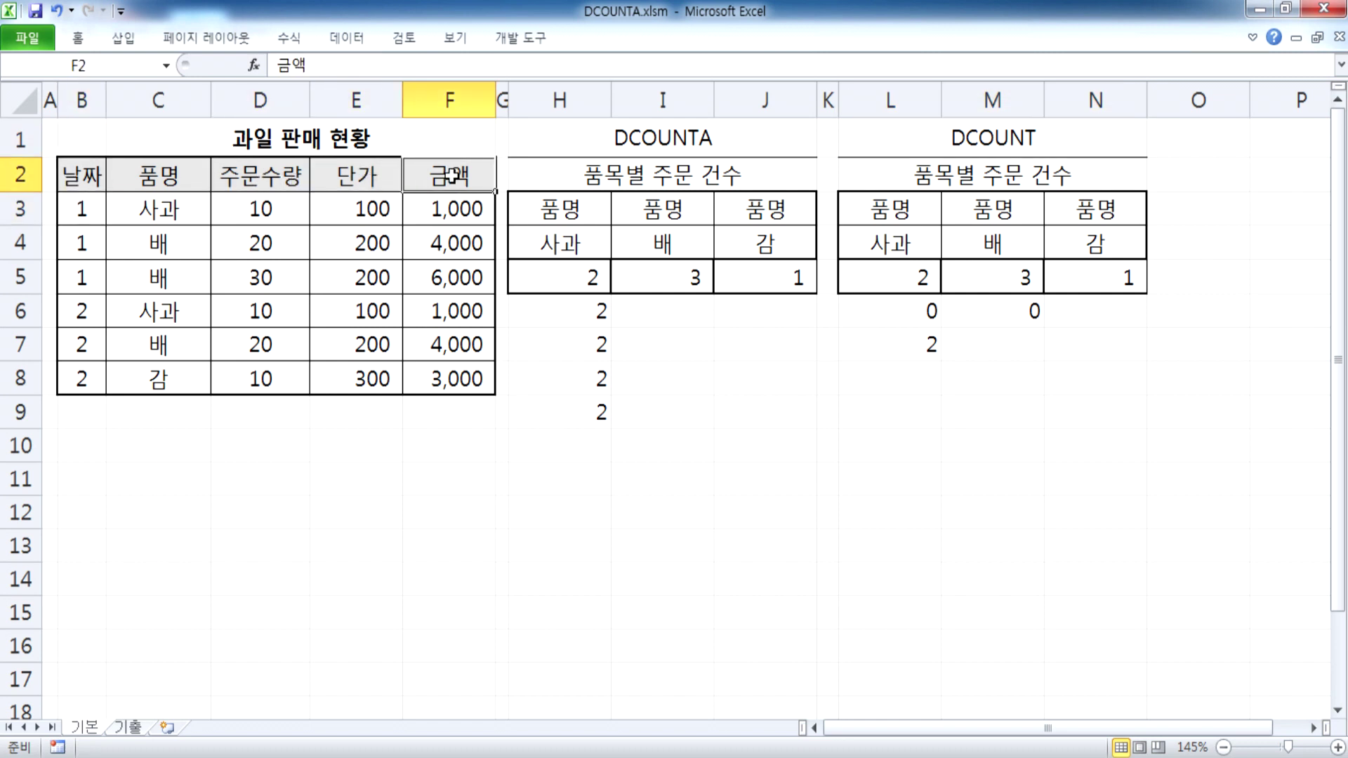
# Review the DCOUNTA formula in I5 and the 단가 and 주문수량 headers for comparison with DCOUNT.
pyautogui.click(727, 128)
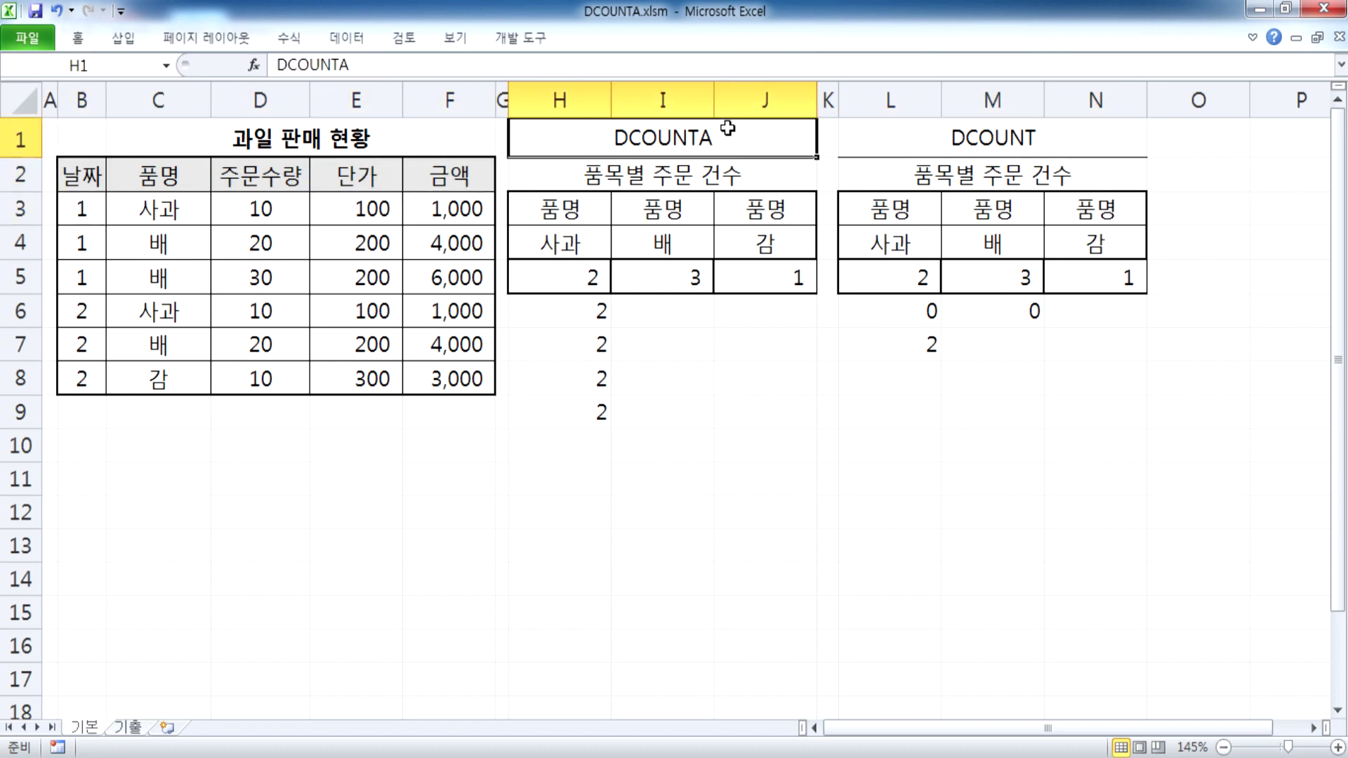
pyautogui.doubleClick(655, 279)
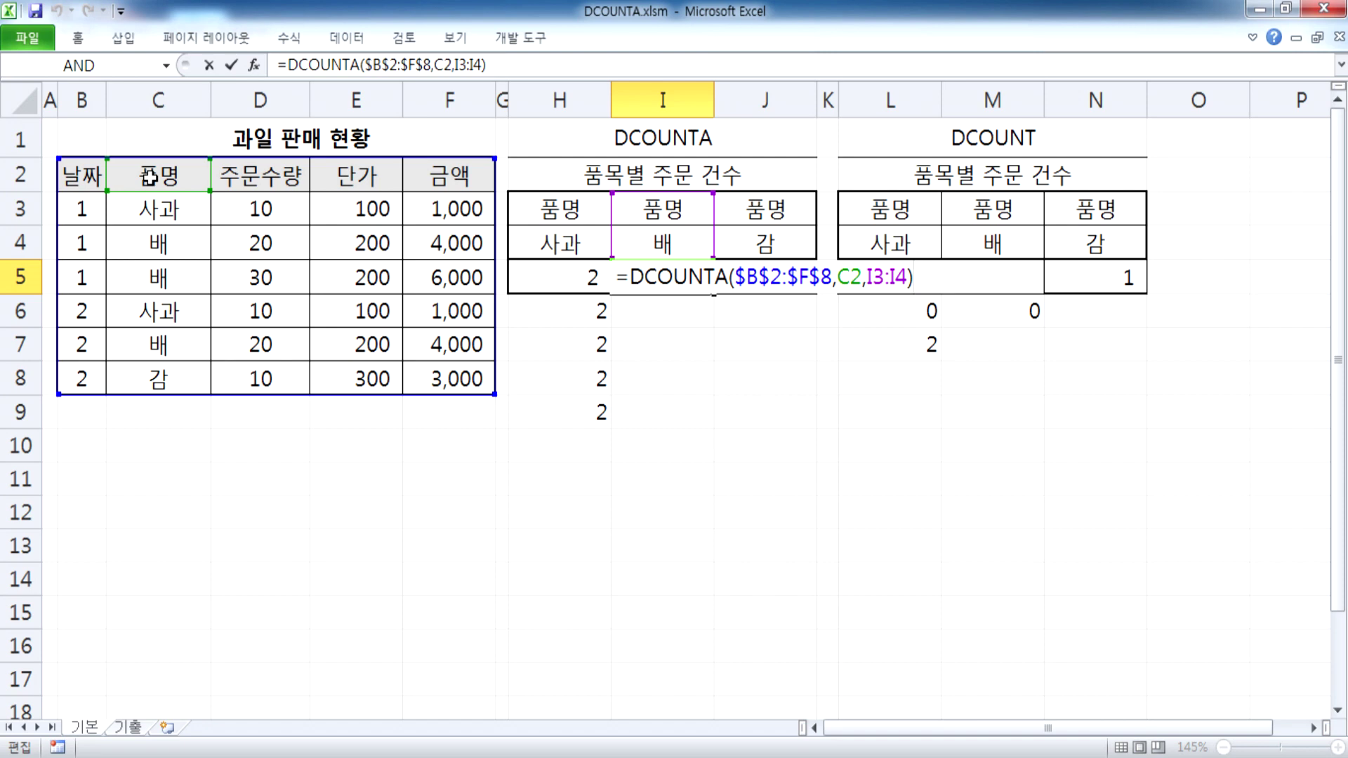
pyautogui.hotkey('ctrl', 'Return')
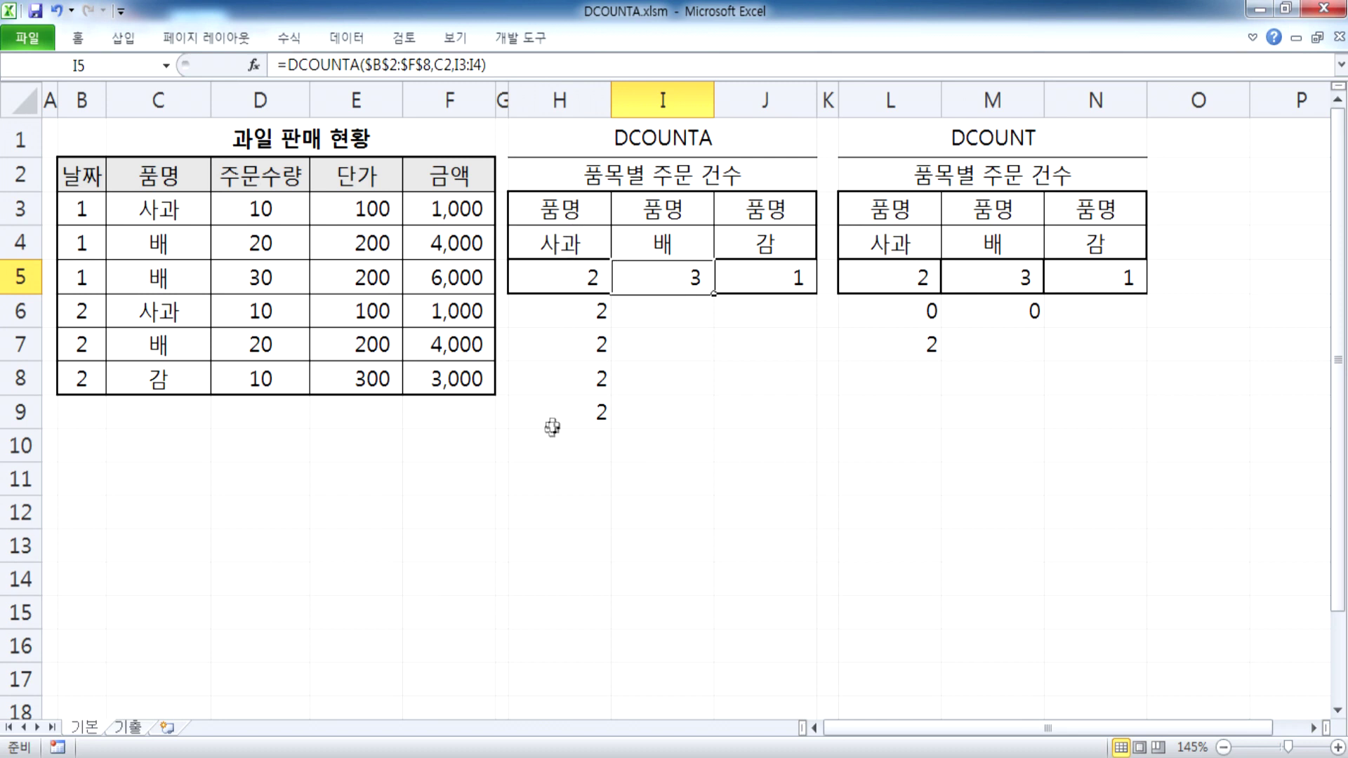
pyautogui.moveTo(554, 442); pyautogui.dragTo(554, 418)
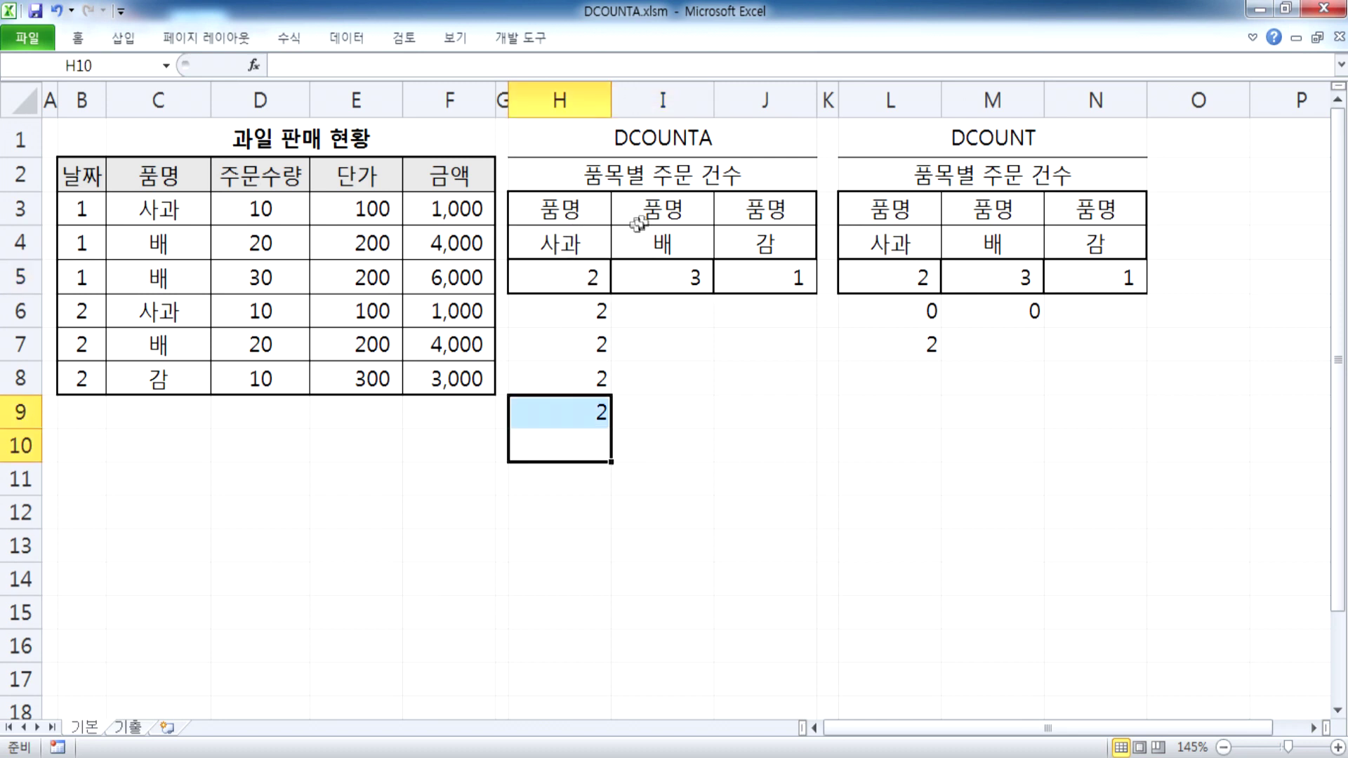
pyautogui.click(625, 487)
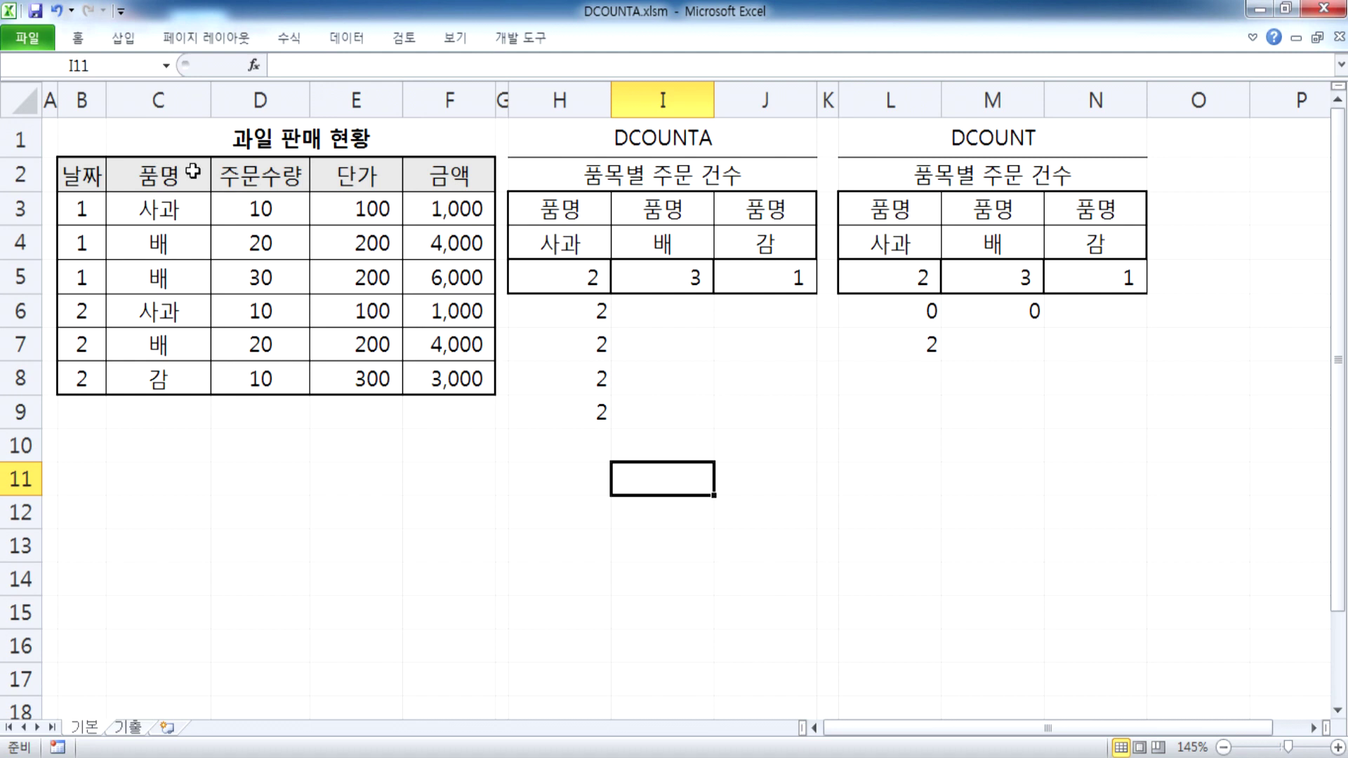
pyautogui.click(339, 176)
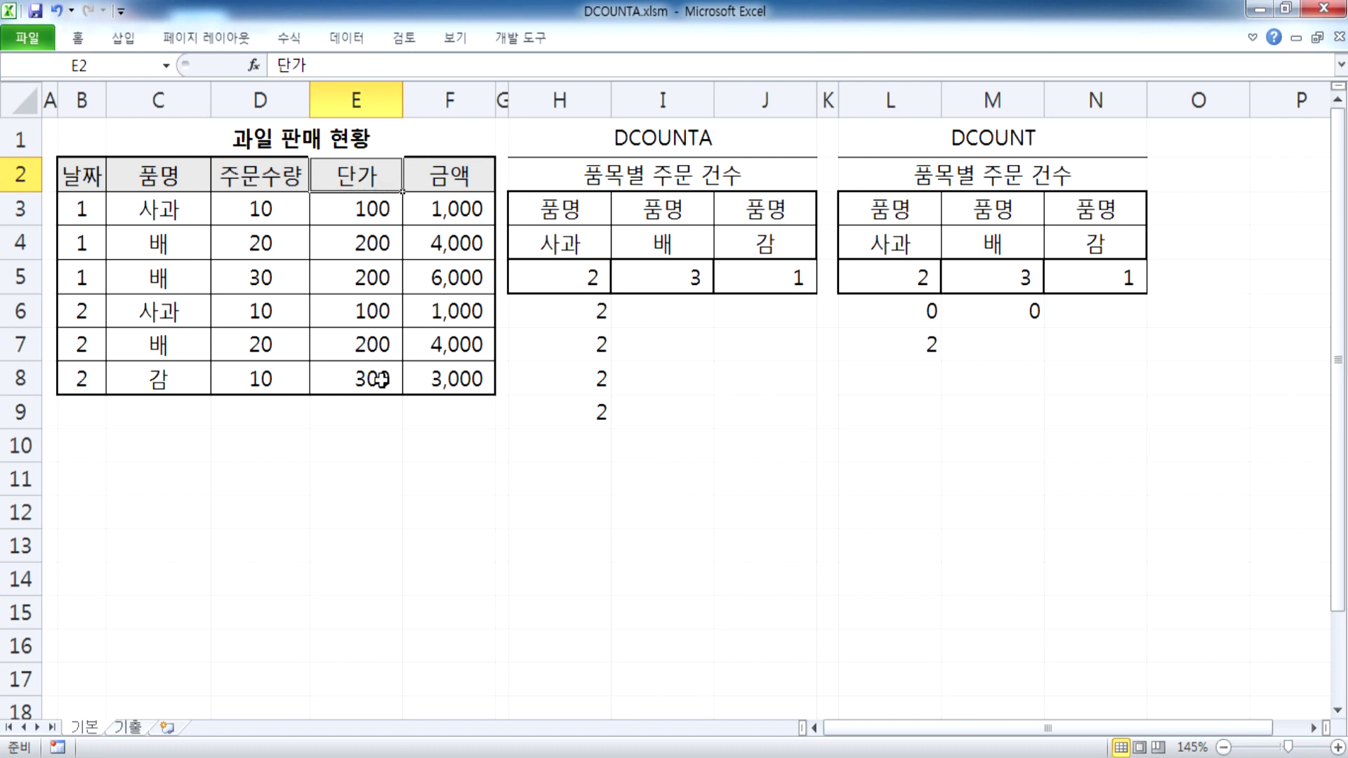
pyautogui.click(270, 181)
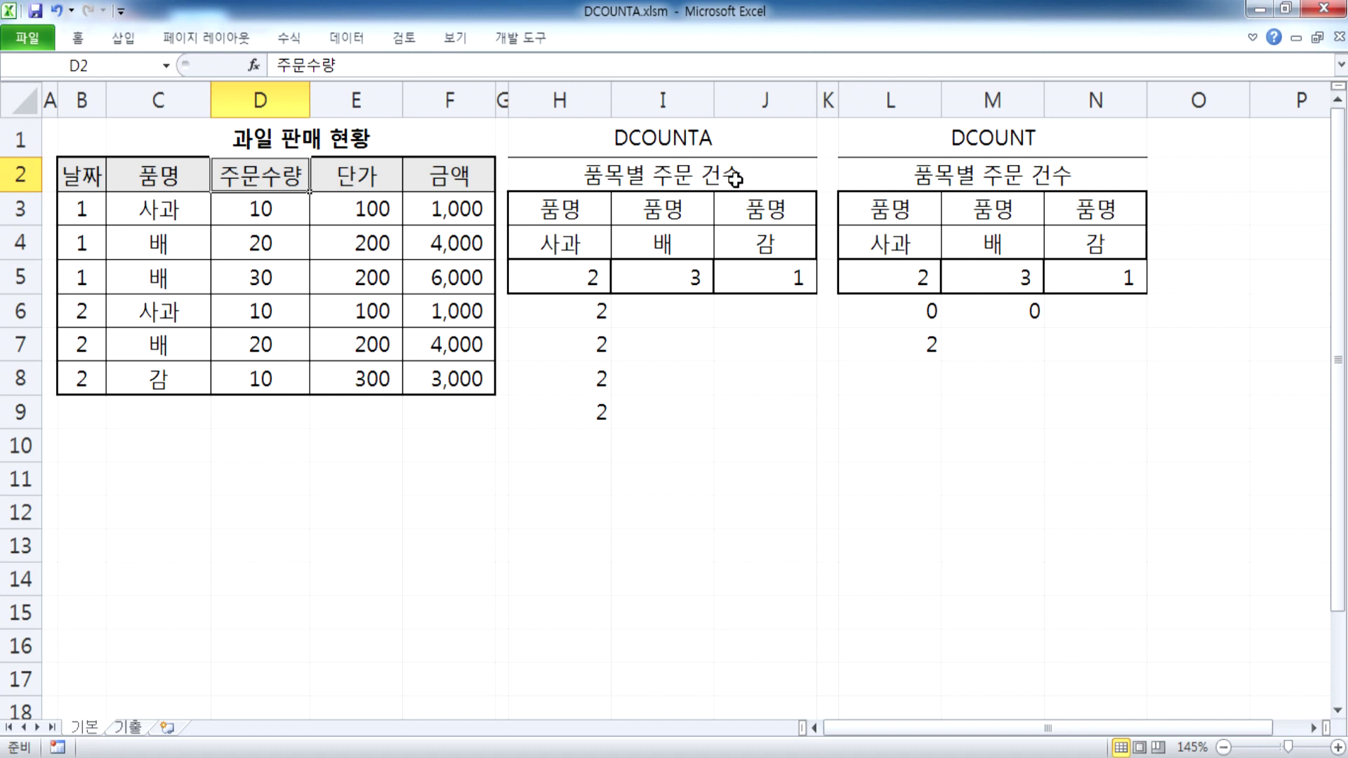
pyautogui.click(410, 483)
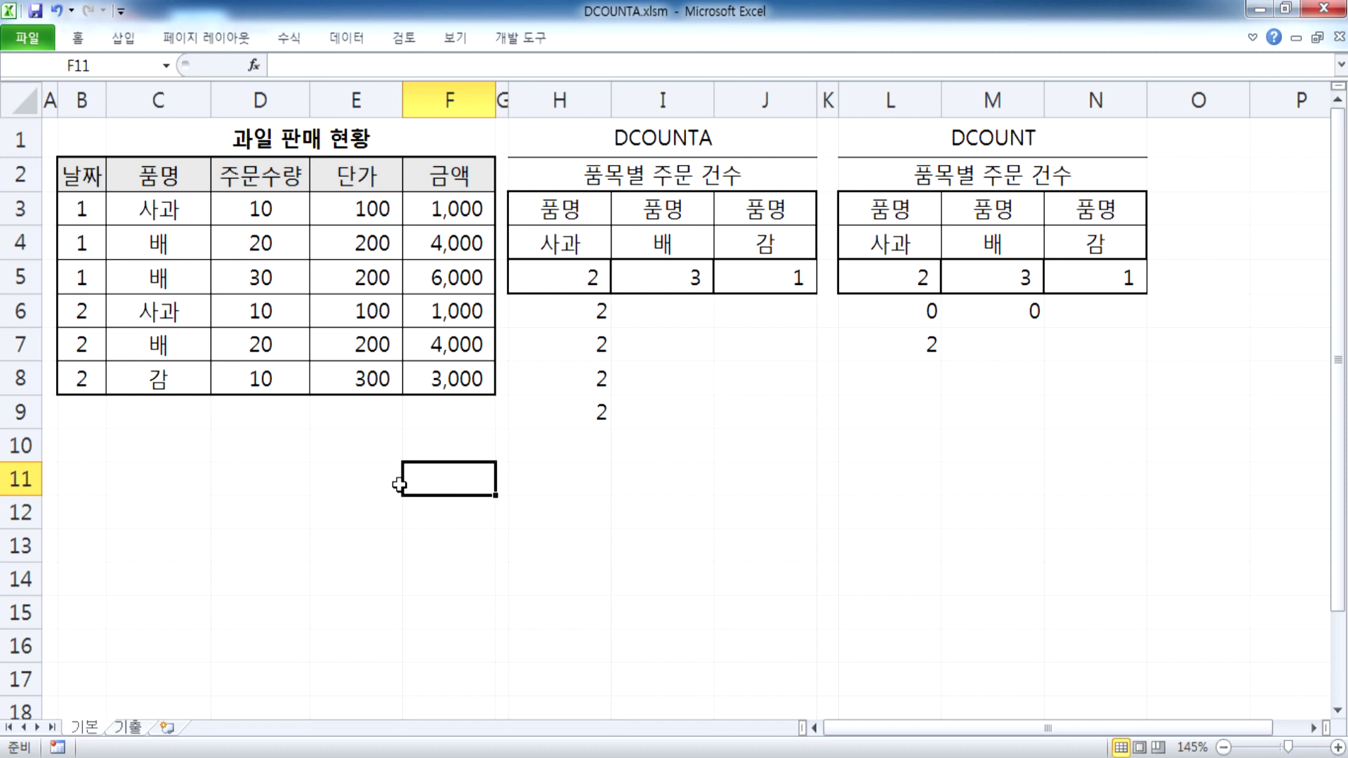
# Switch to the Notepad notes and add the heading "ROUND, ROUNDUP, ROUNDDOWN 함수" below the DCOUNTA formulas.
pyautogui.click(597, 733)
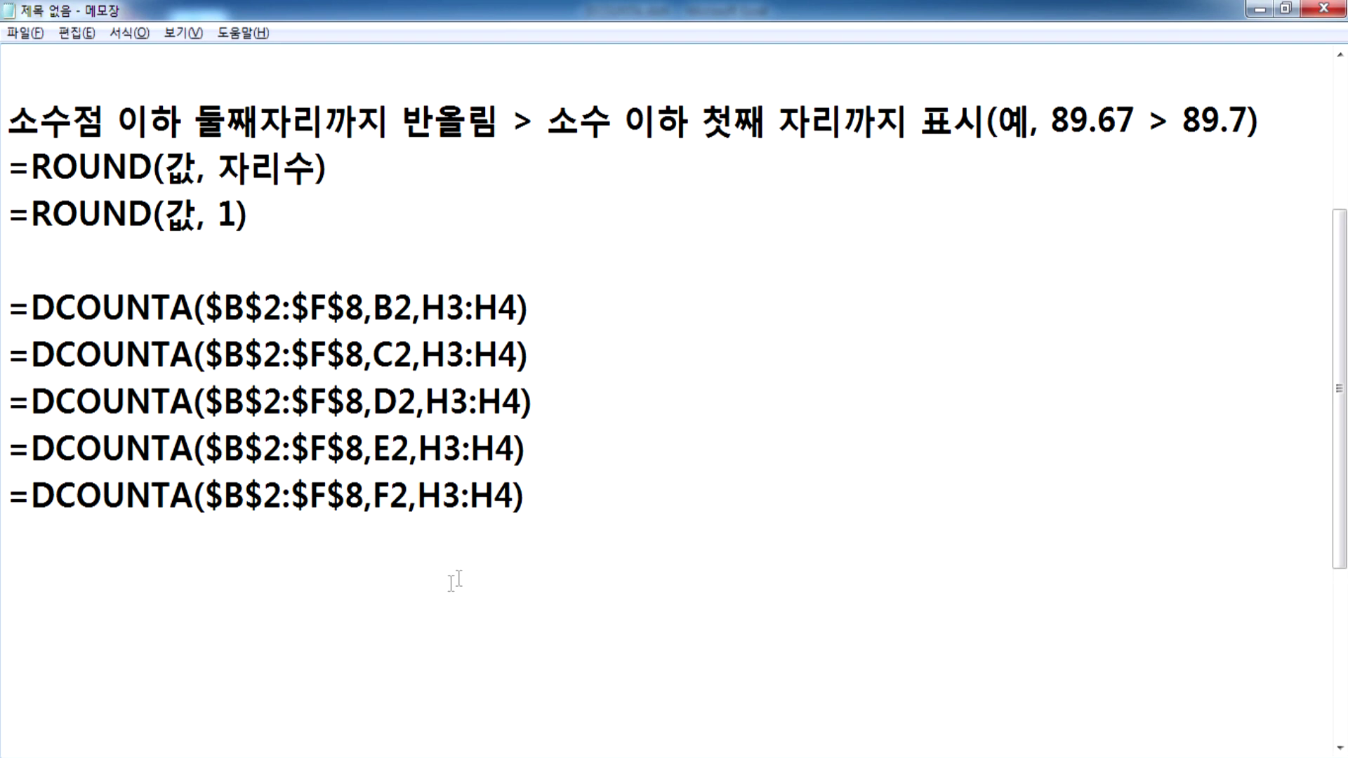
pyautogui.scroll(-2, 459, 577)
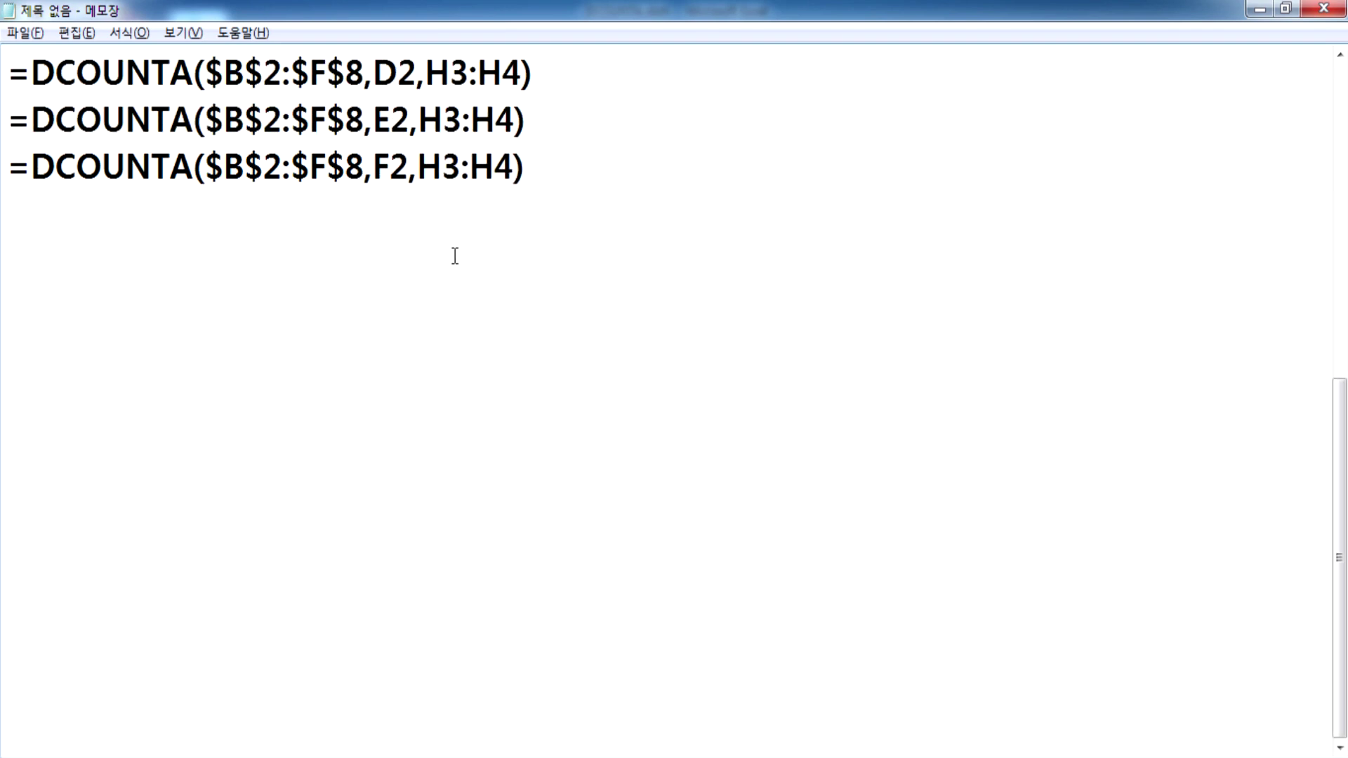
pyautogui.write('roj')
pyautogui.press('BackSpace')
pyautogui.press('BackSpace')
pyautogui.press('Hangul')
pyautogui.write('ROUND, R')
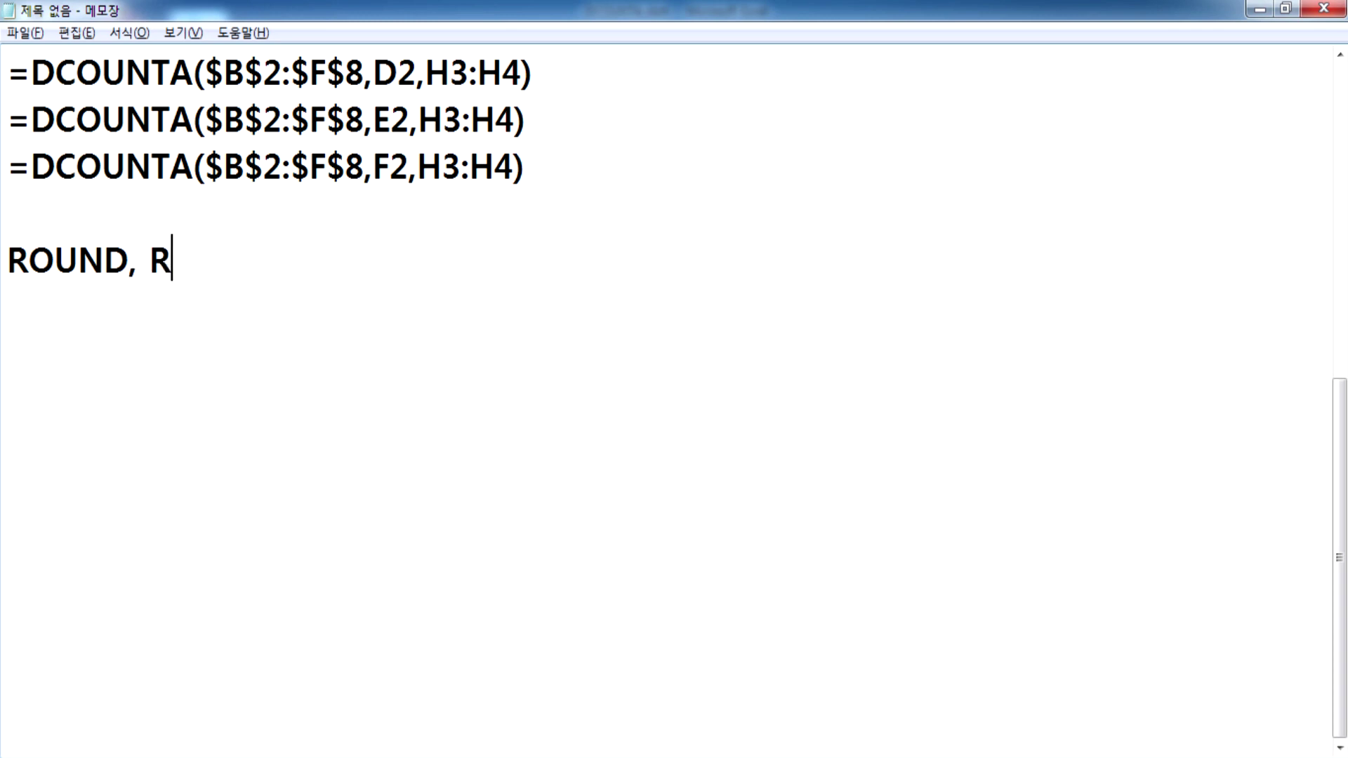
pyautogui.write('OUNDUP.,')
pyautogui.press('BackSpace')
pyautogui.press('BackSpace')
pyautogui.press('BackSpace')
pyautogui.write(', ROUN')
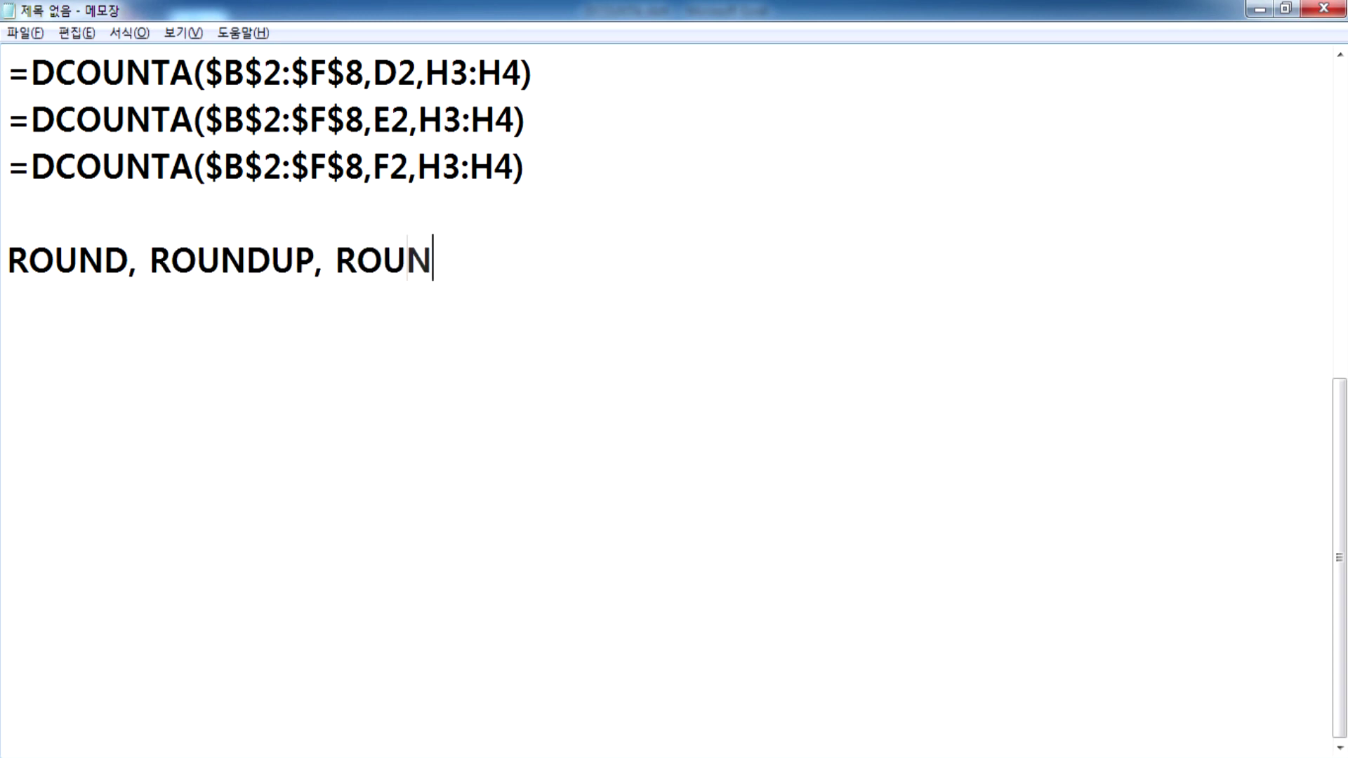
pyautogui.write('DDOWN 함수')
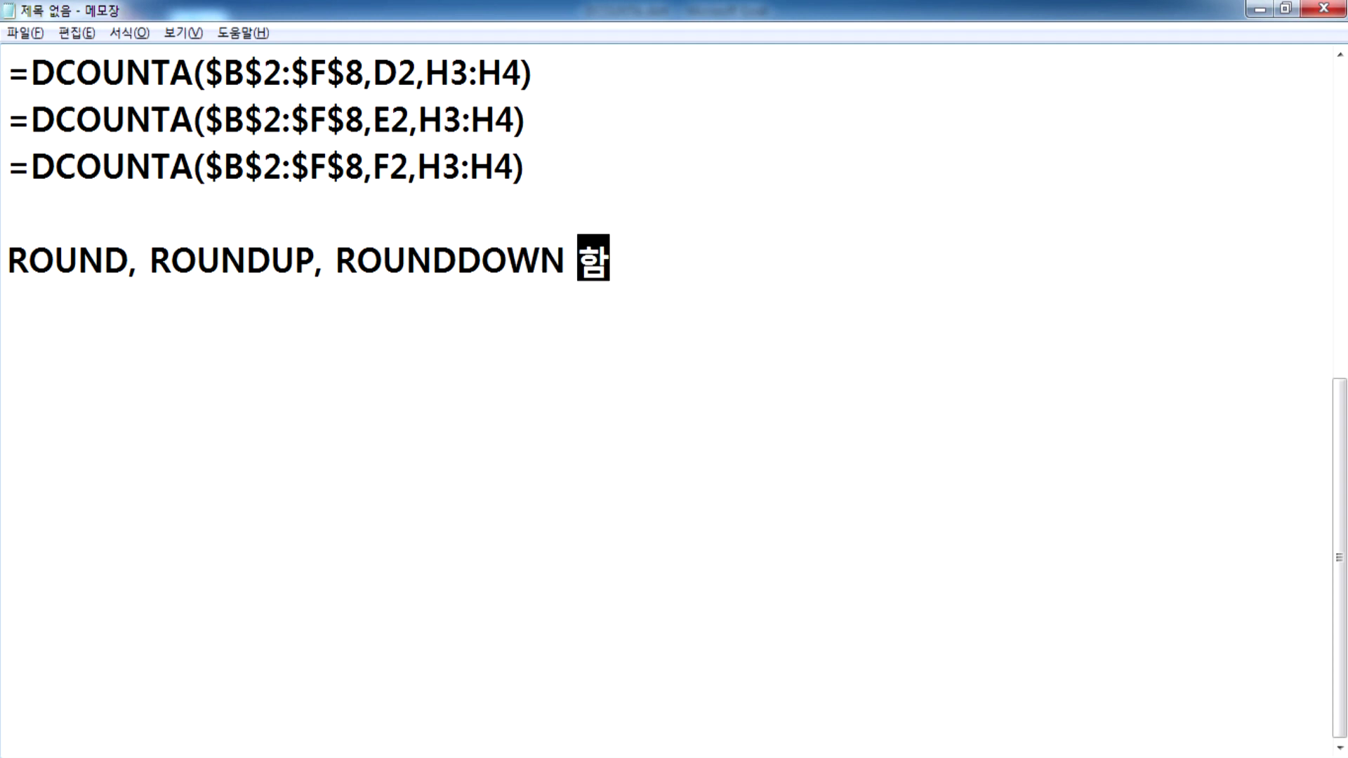
# Write the general syntax =함수(값, 자리수) on the line under the rounding functions heading.
pyautogui.press('Return')
pyautogui.write('=GKATN')
pyautogui.press('BackSpace')
pyautogui.press('BackSpace')
pyautogui.press('BackSpace')
pyautogui.press('BackSpace')
pyautogui.press('BackSpace')
pyautogui.write('함수(가')
pyautogui.write('값, 자리수)')
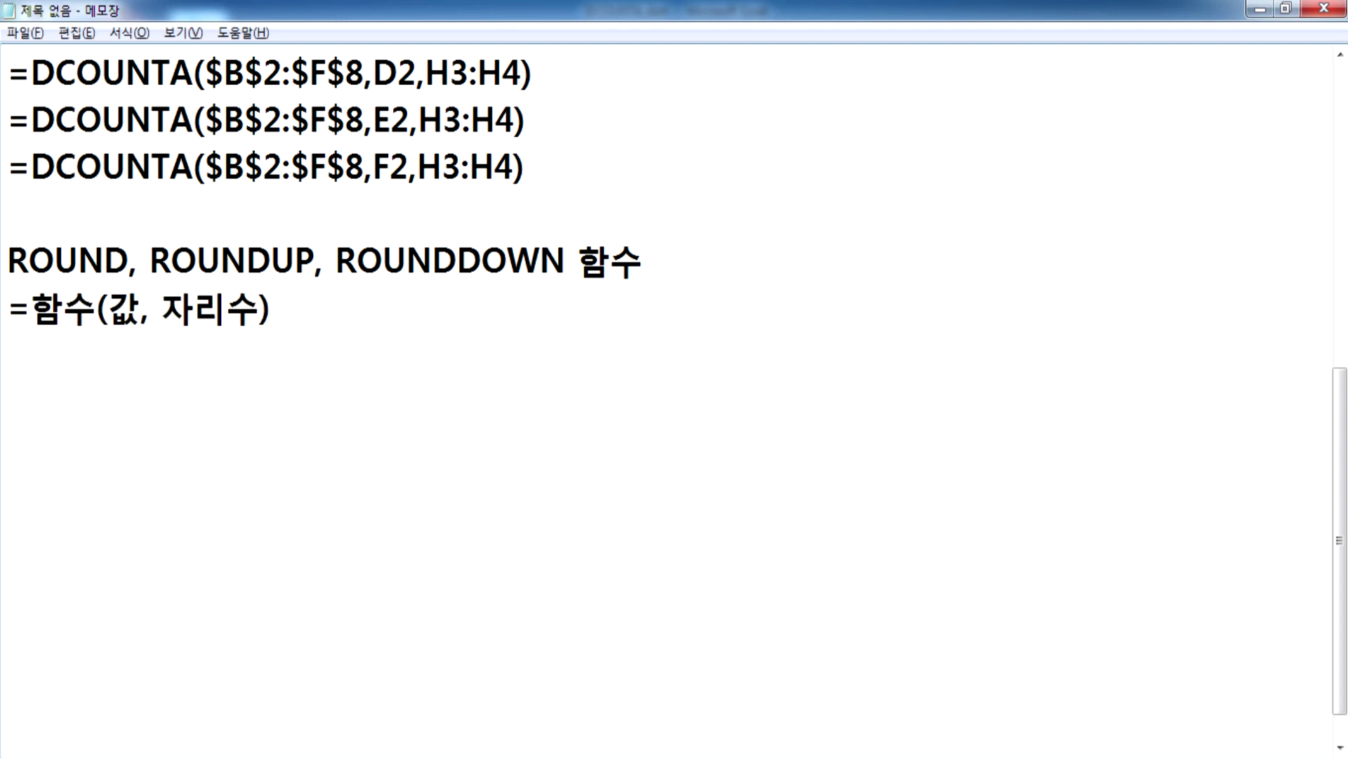
# Add the description "소수점 이하 둘째자리에서 반올림하여 첫째자리까지 표시" on a new line under the syntax.
pyautogui.press('Return')
pyautogui.write('소수점 ㅇ')
pyautogui.write('이하 ')
pyautogui.write('둘째')
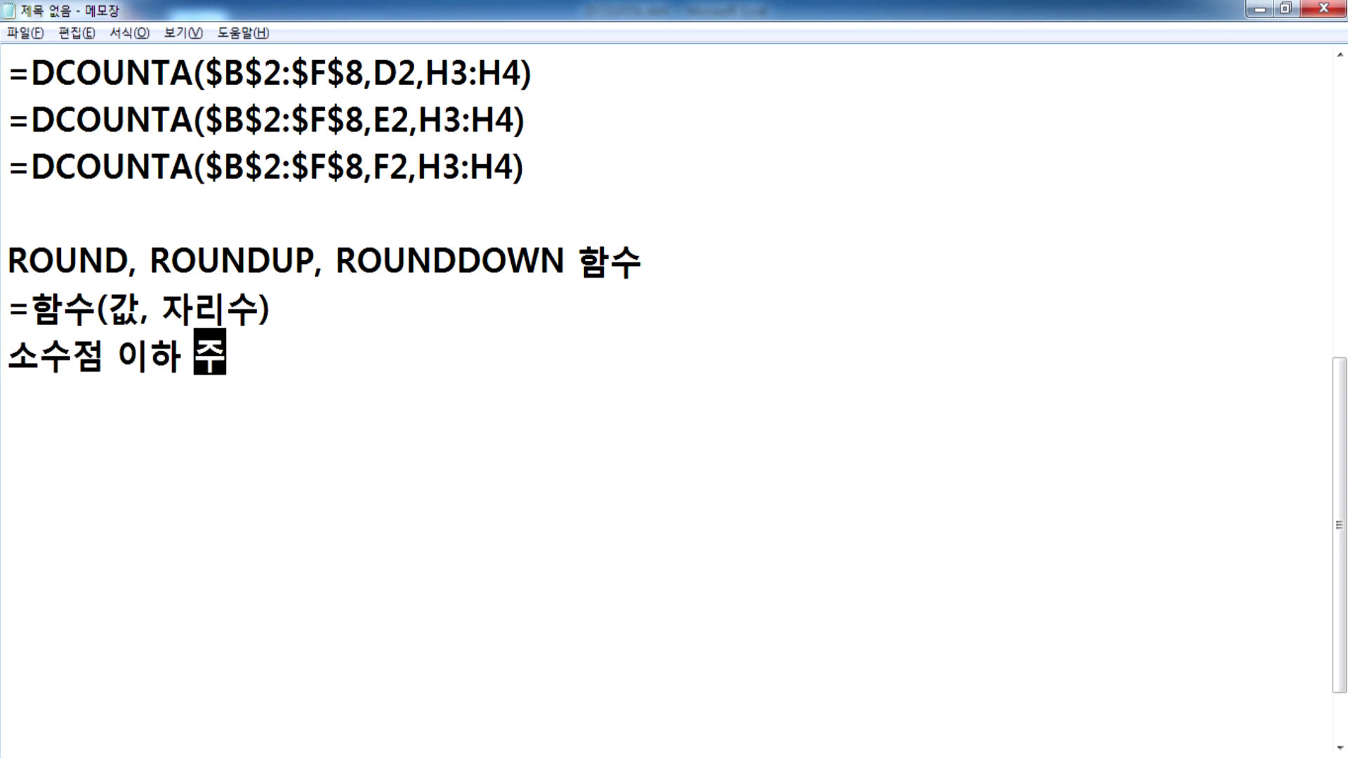
pyautogui.write('자리에서 반오')
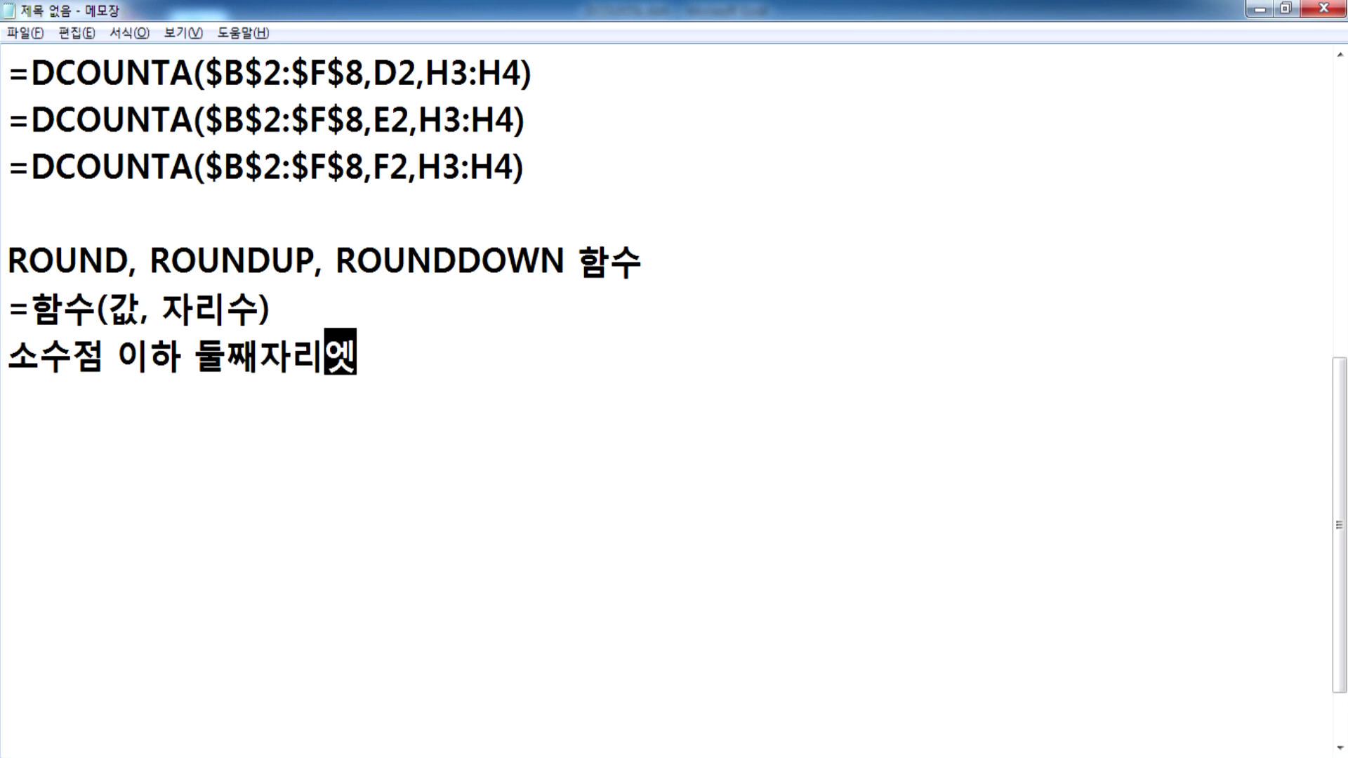
pyautogui.write('올림하여 ')
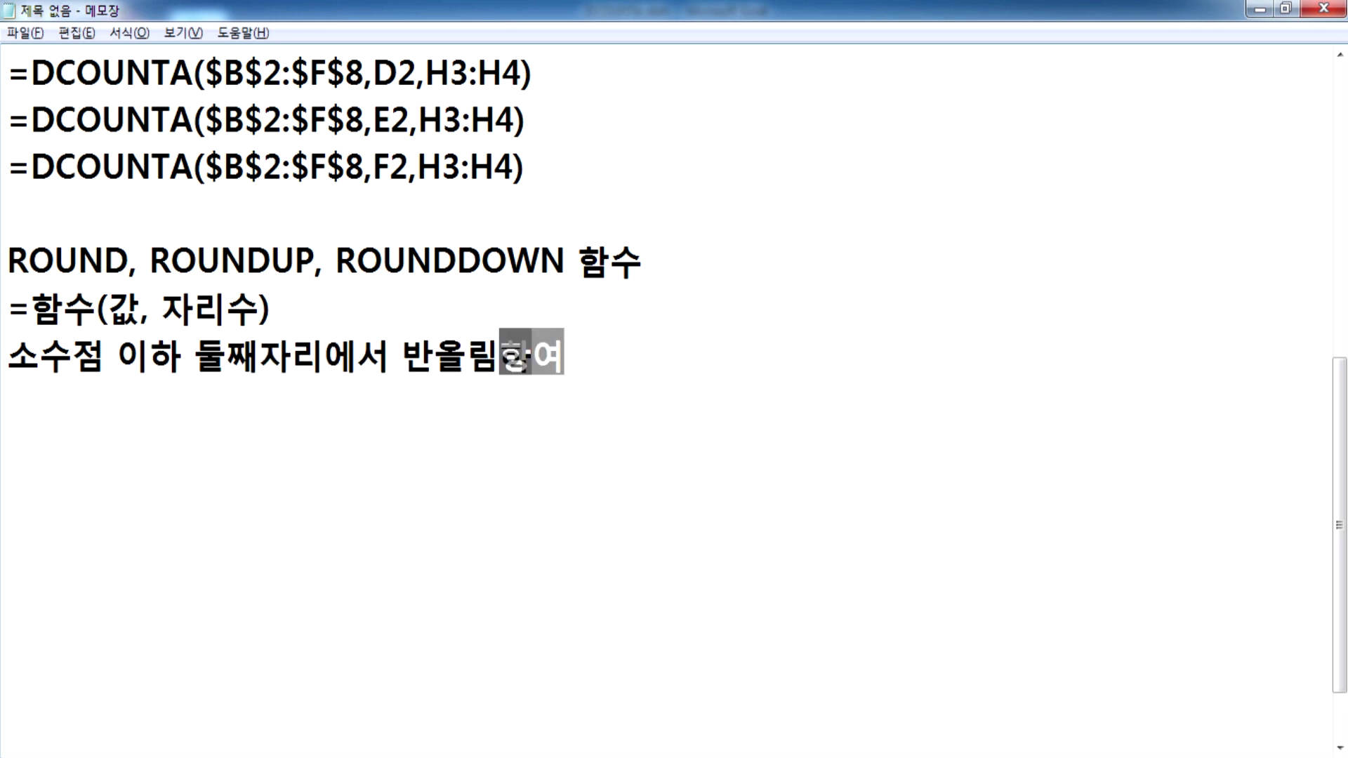
pyautogui.write('첫째')
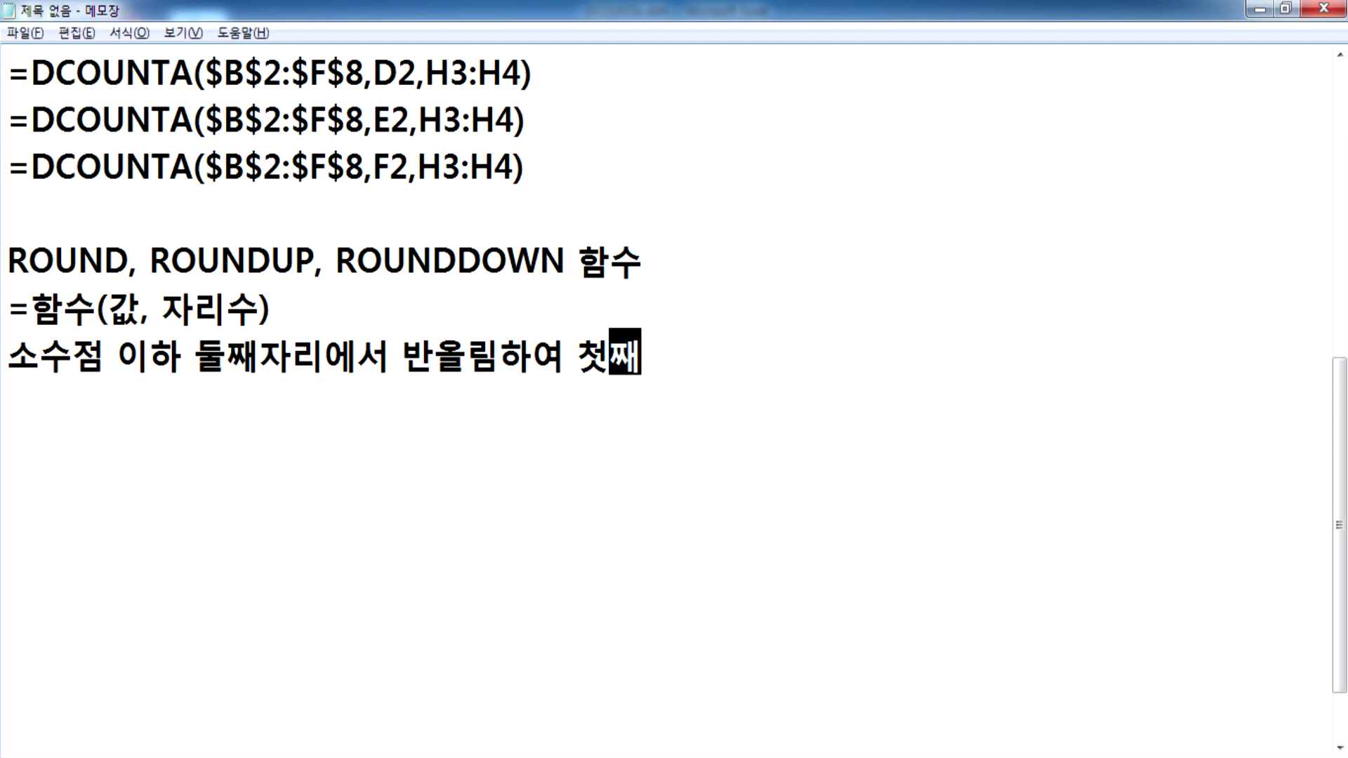
pyautogui.write('자리깢지 표시')
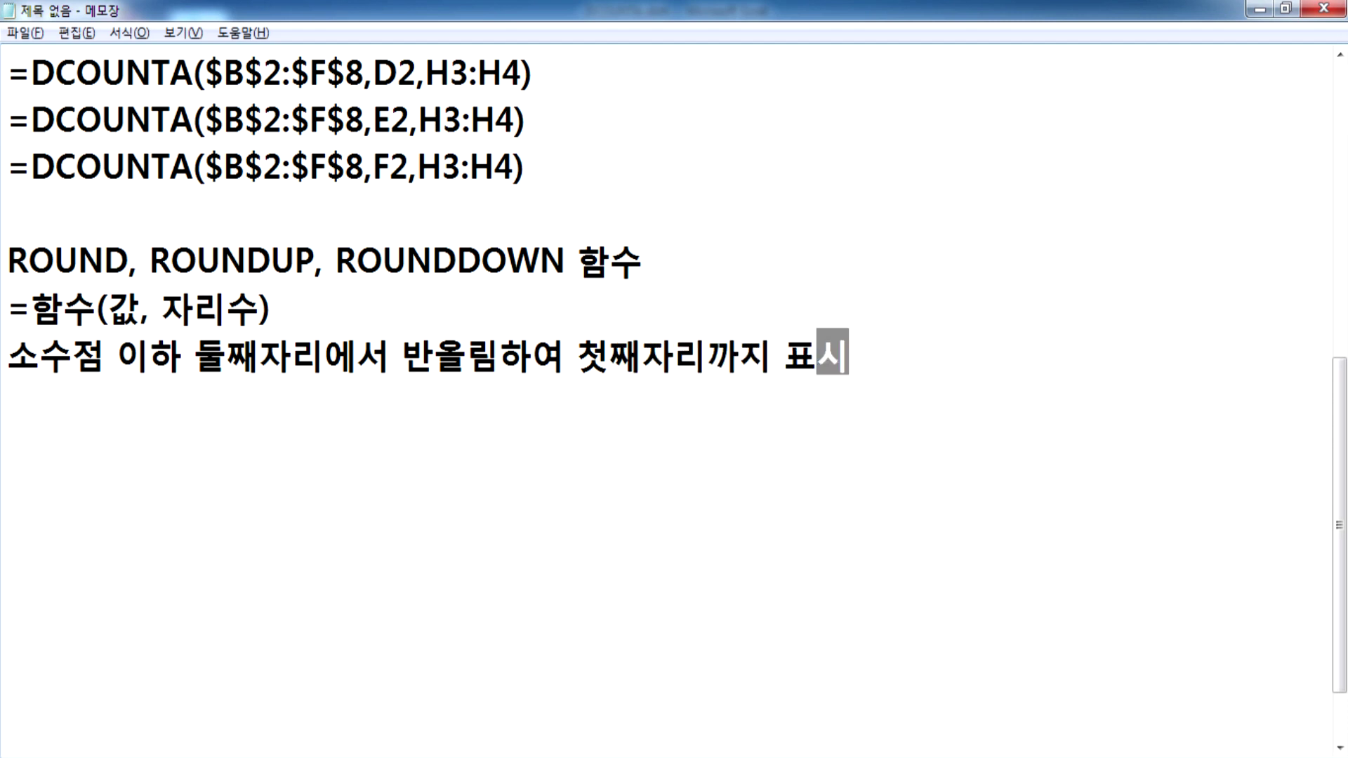
# Append the example "(예, 85.67 > 85.7)" to the rounding description, correcting the punctuation after 예 to a single comma.
pyautogui.write('(ㅇ예.,')
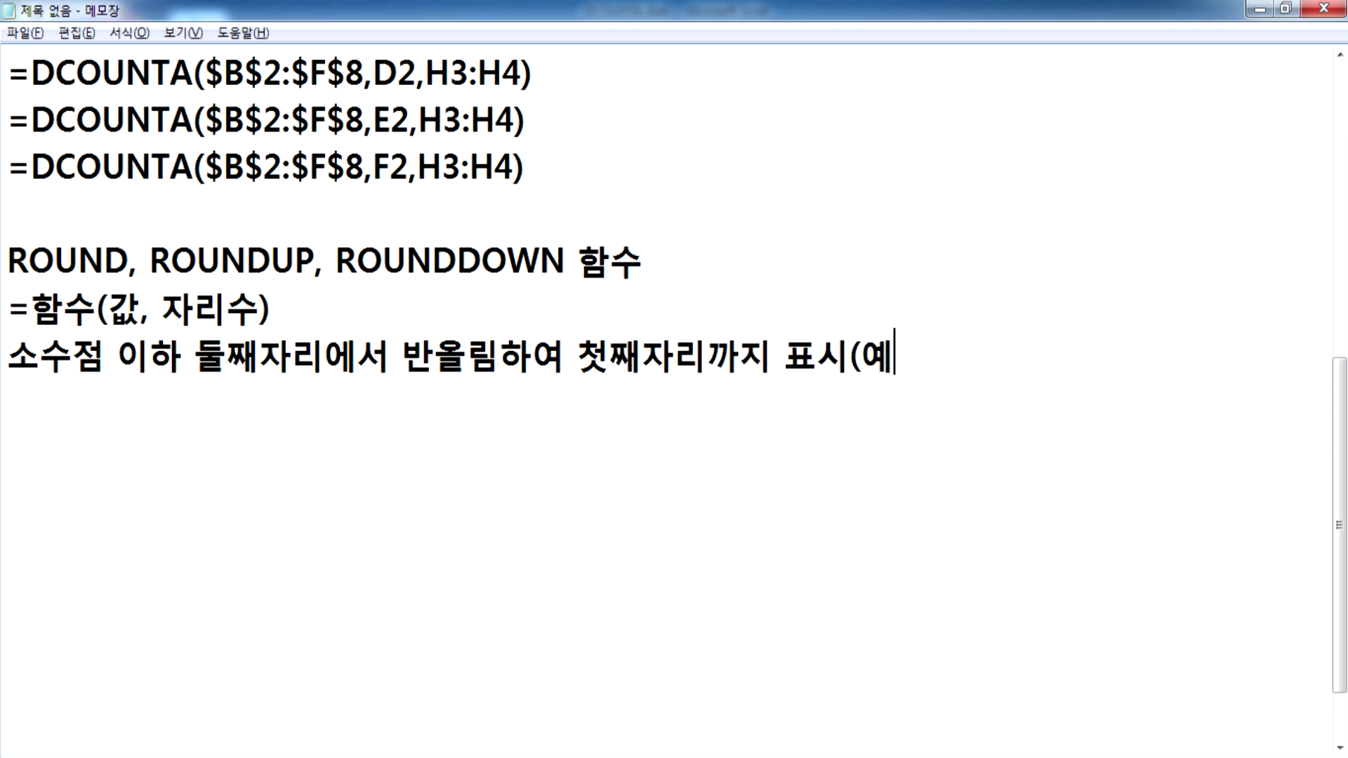
pyautogui.press('BackSpace')
pyautogui.write('85.')
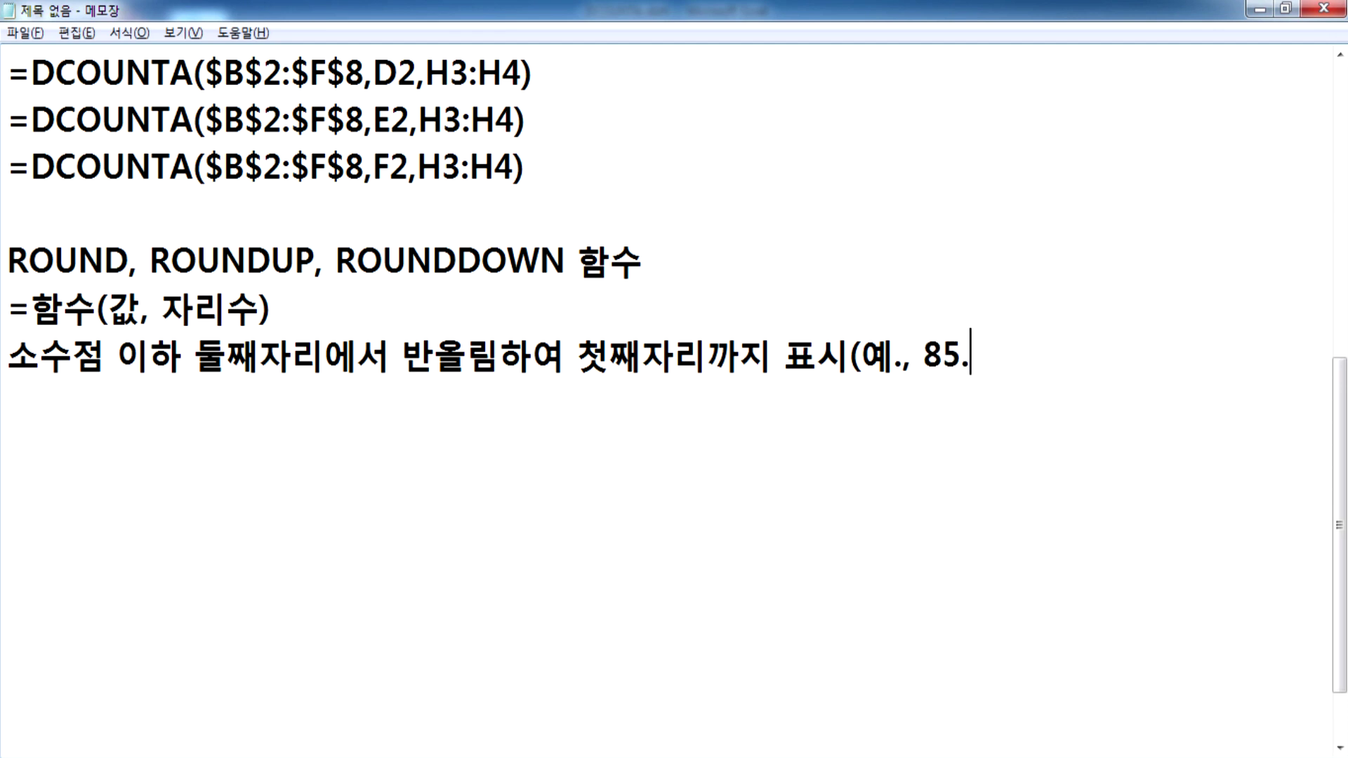
pyautogui.write('67')
pyautogui.press('Left')
pyautogui.press('Left')
pyautogui.press('Left')
pyautogui.press('Left')
pyautogui.press('Left')
pyautogui.press('Left')
pyautogui.press('Left')
pyautogui.press('Left')
pyautogui.press('Delete')
pyautogui.write(':')
pyautogui.press('Delete')
pyautogui.press('Left')
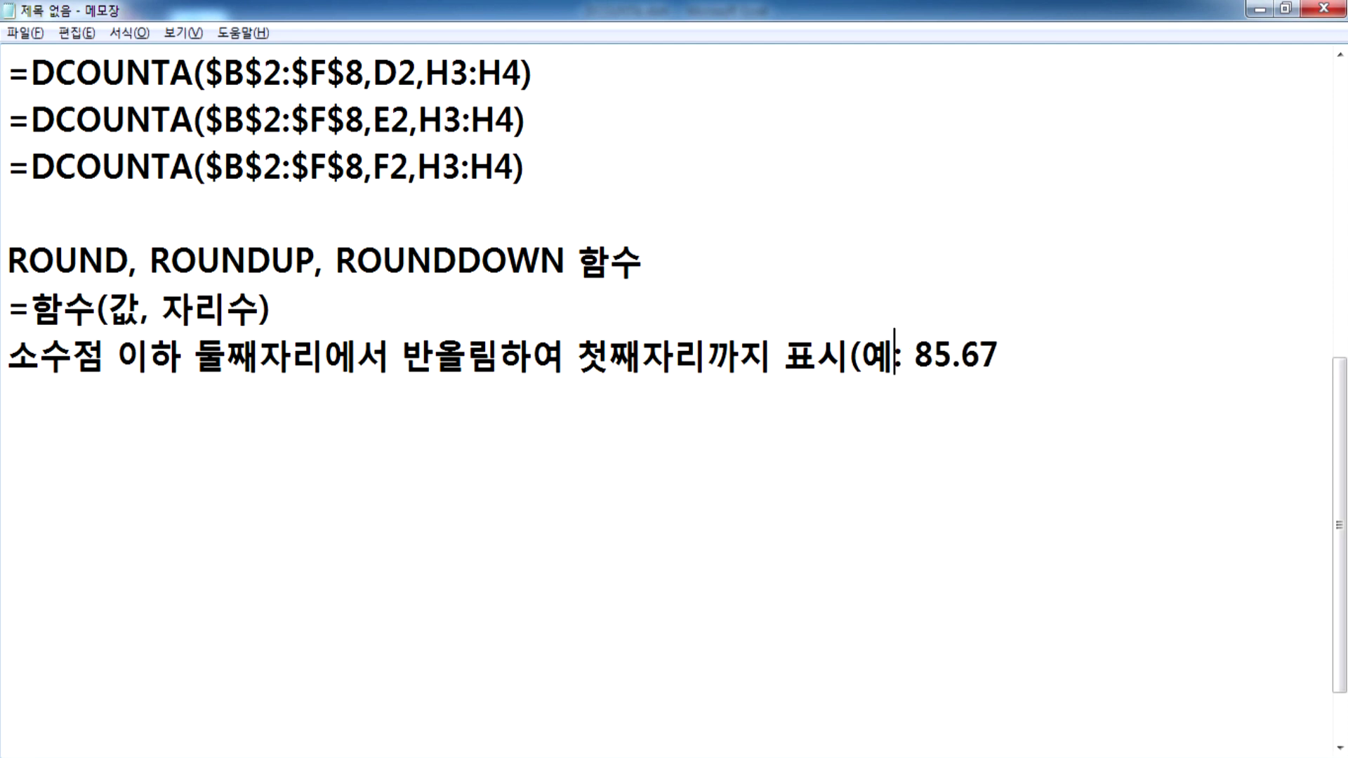
pyautogui.press('Delete')
pyautogui.write(',')
pyautogui.press('End')
pyautogui.write('>')
pyautogui.press('BackSpace')
pyautogui.press('BackSpace')
pyautogui.write('> 85.7')
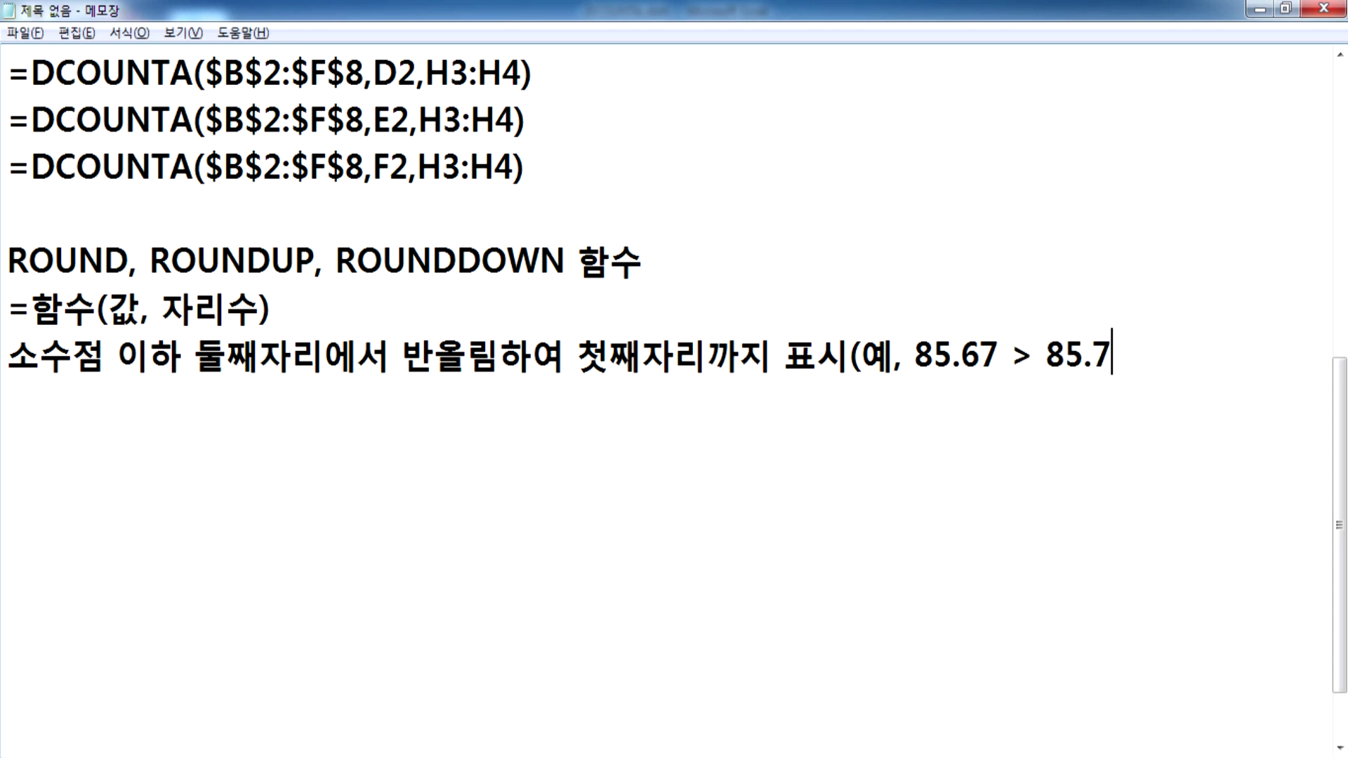
pyautogui.write(')')
# Write the formula =ROUND(값, 1) on the line below the rounding description.
pyautogui.press('Return')
pyautogui.write('=')
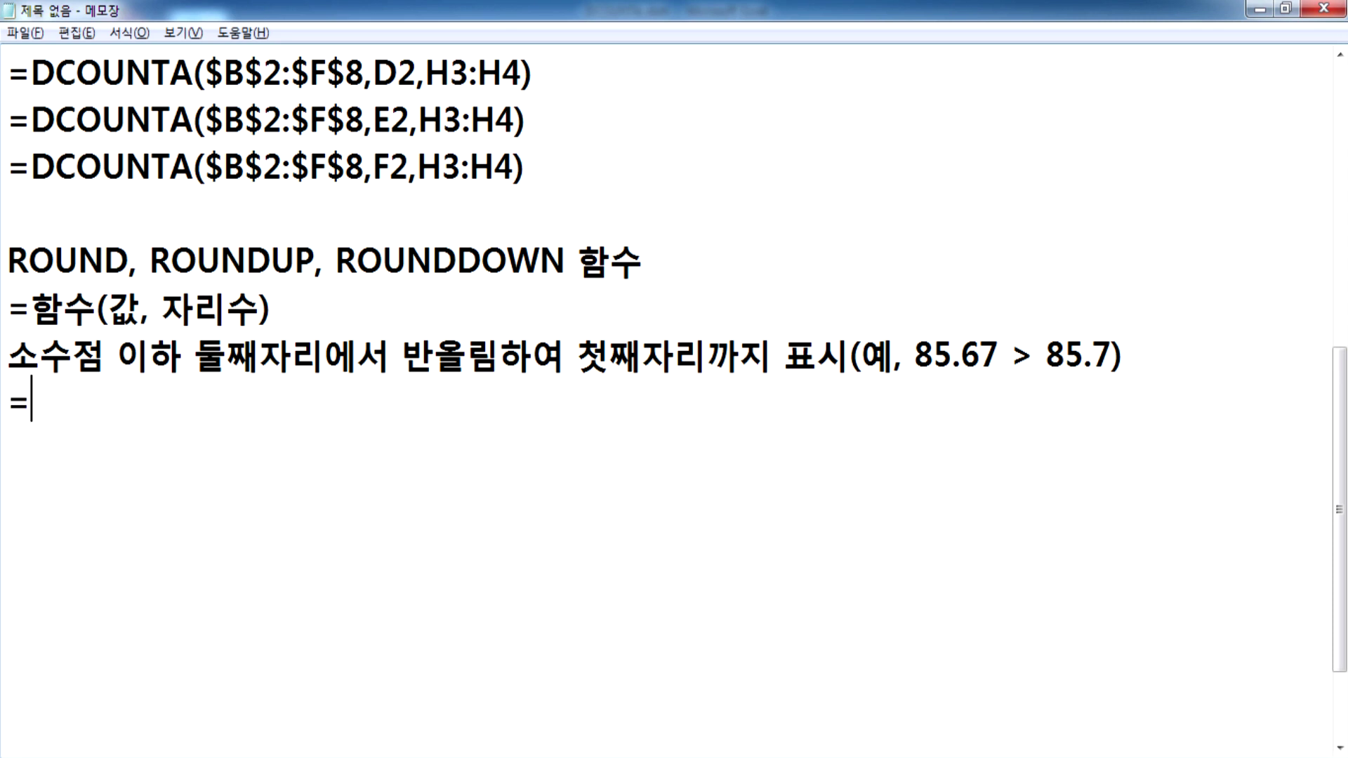
pyautogui.write('ROUND(')
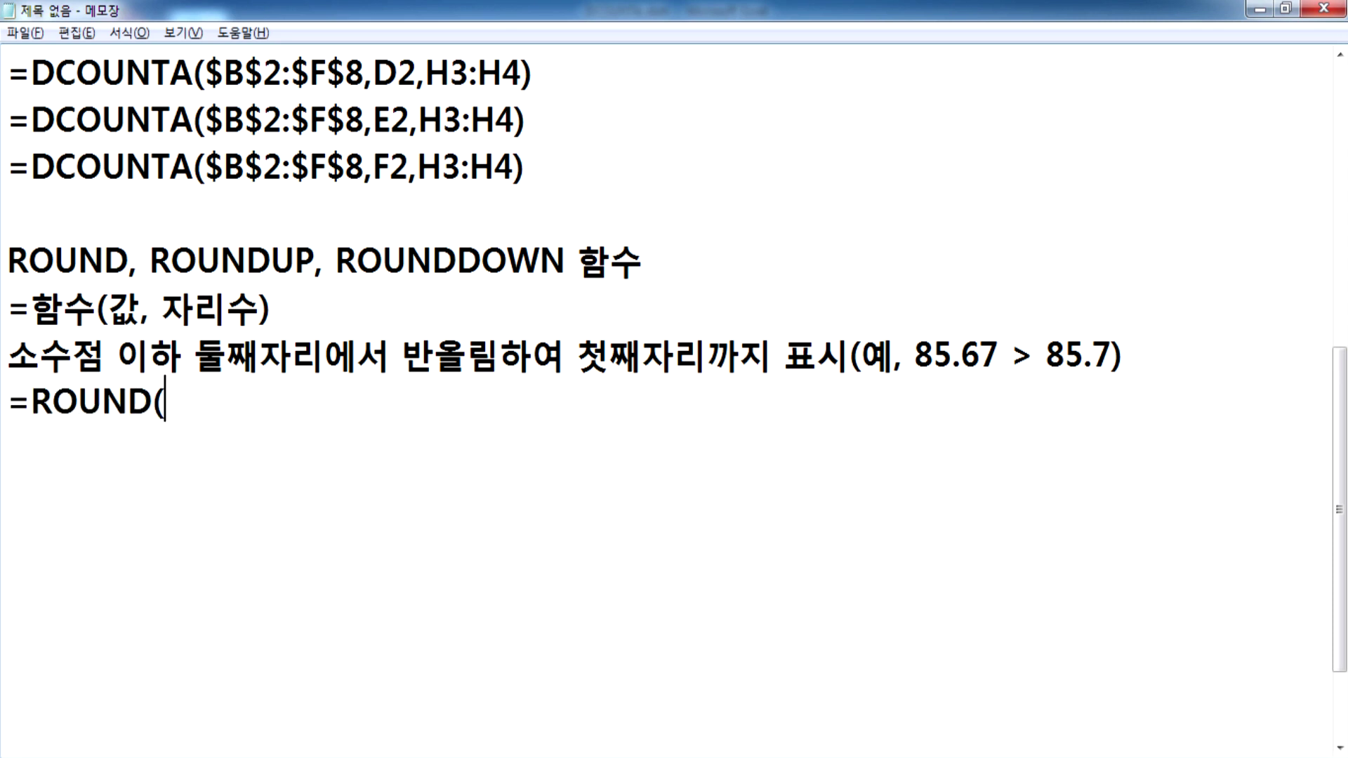
pyautogui.write('값, 1)')
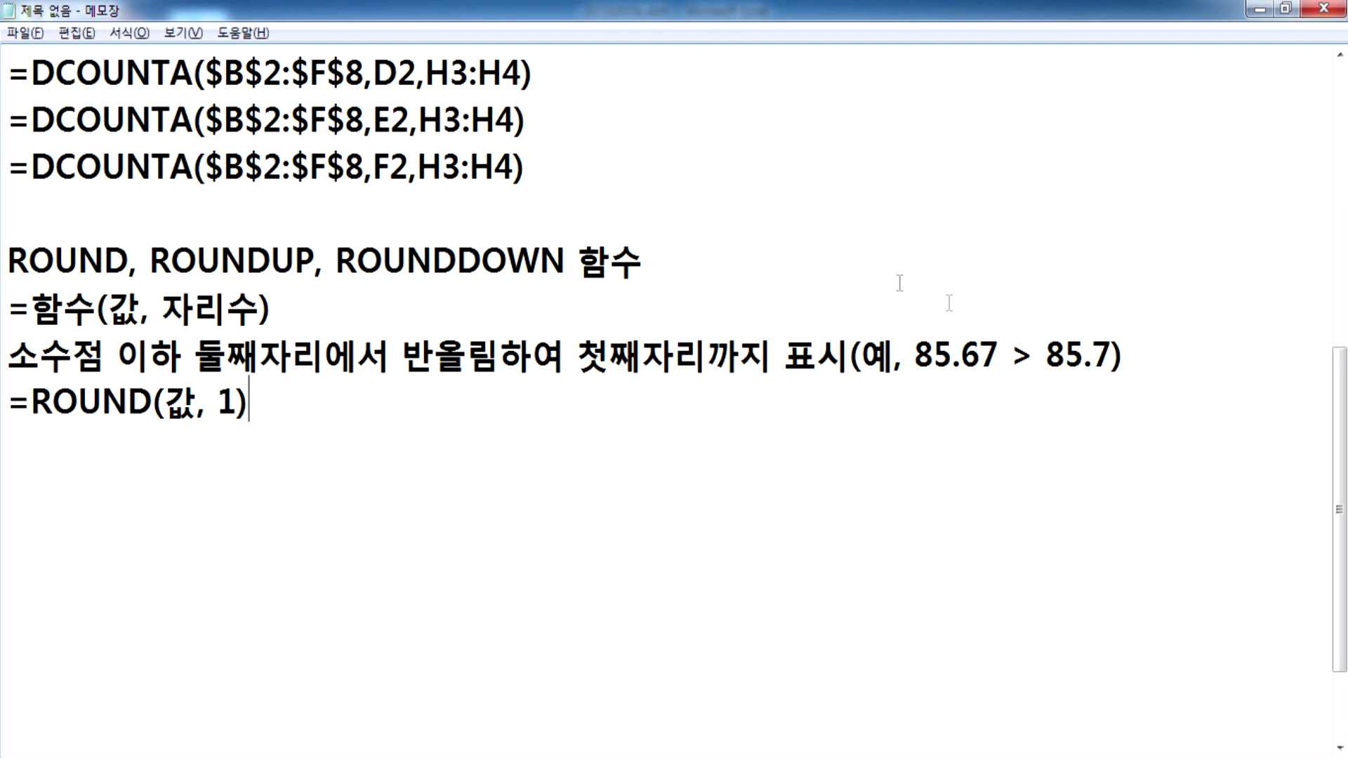
# Insert a blank line between the =함수(값, 자리수) syntax and the rounding description.
pyautogui.moveTo(1112, 354); pyautogui.dragTo(1065, 354)
pyautogui.click(741, 321)
pyautogui.press('Return')
# Add a rounding-up case beginning "십의 자리에서 올림하여 백의 자리" below the ROUND formula, separated by a blank line.
pyautogui.click(516, 487)
pyautogui.scroll(-1, 523, 485)
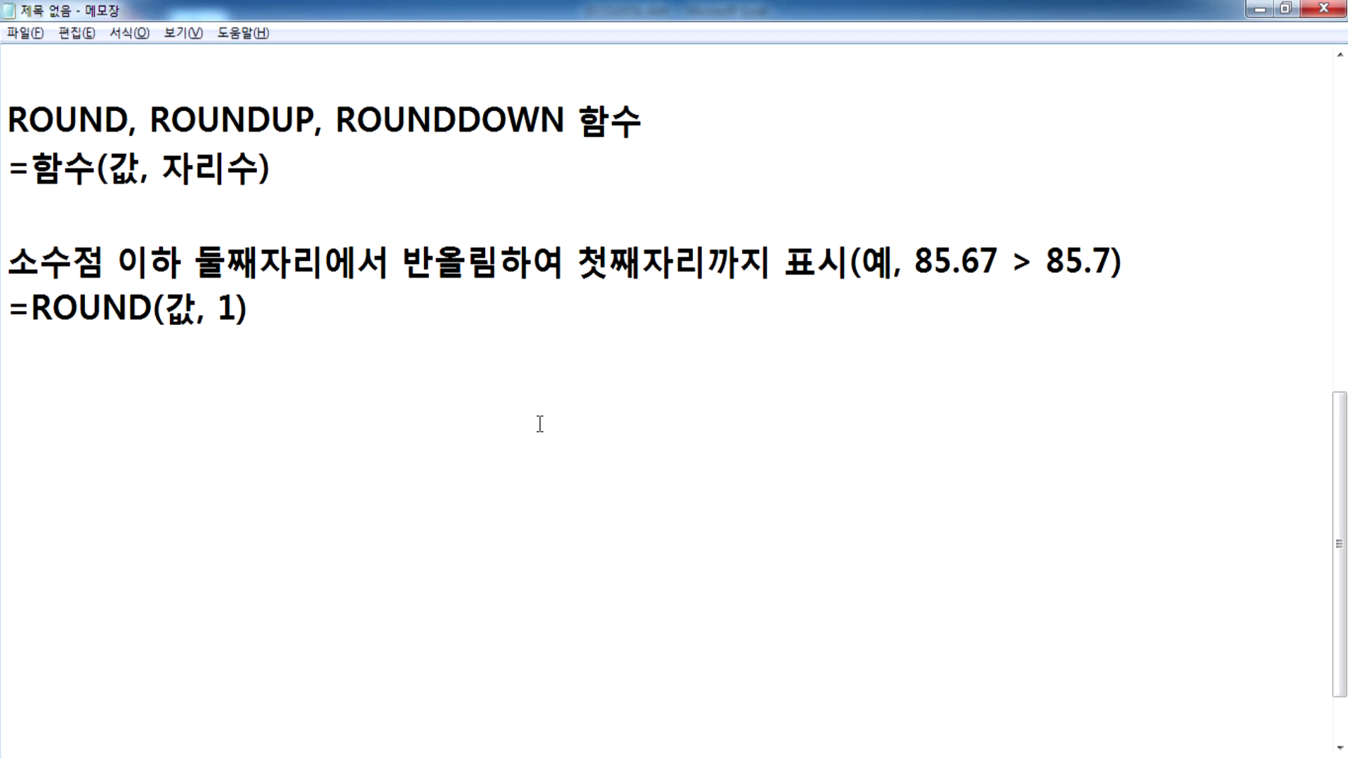
pyautogui.write('십의 자리에서 ')
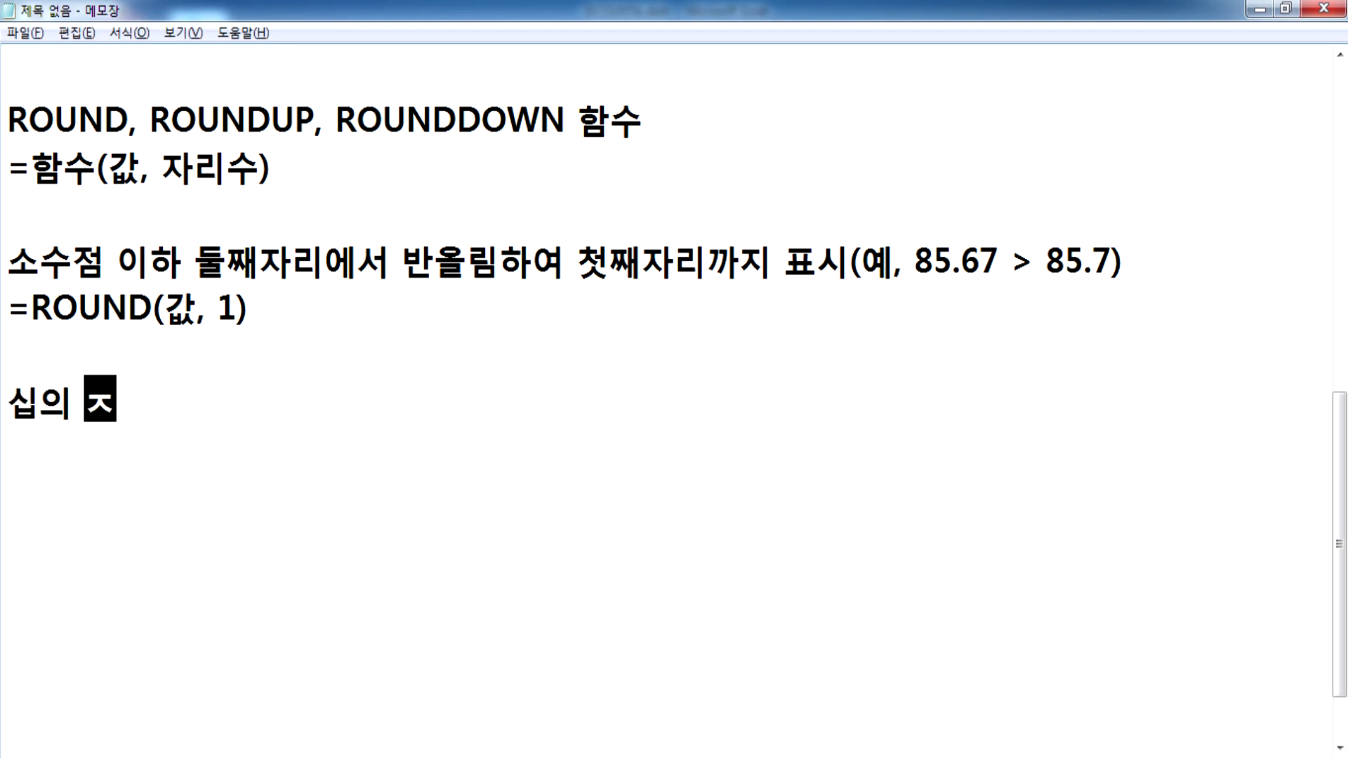
pyautogui.write('올림하여 백으')
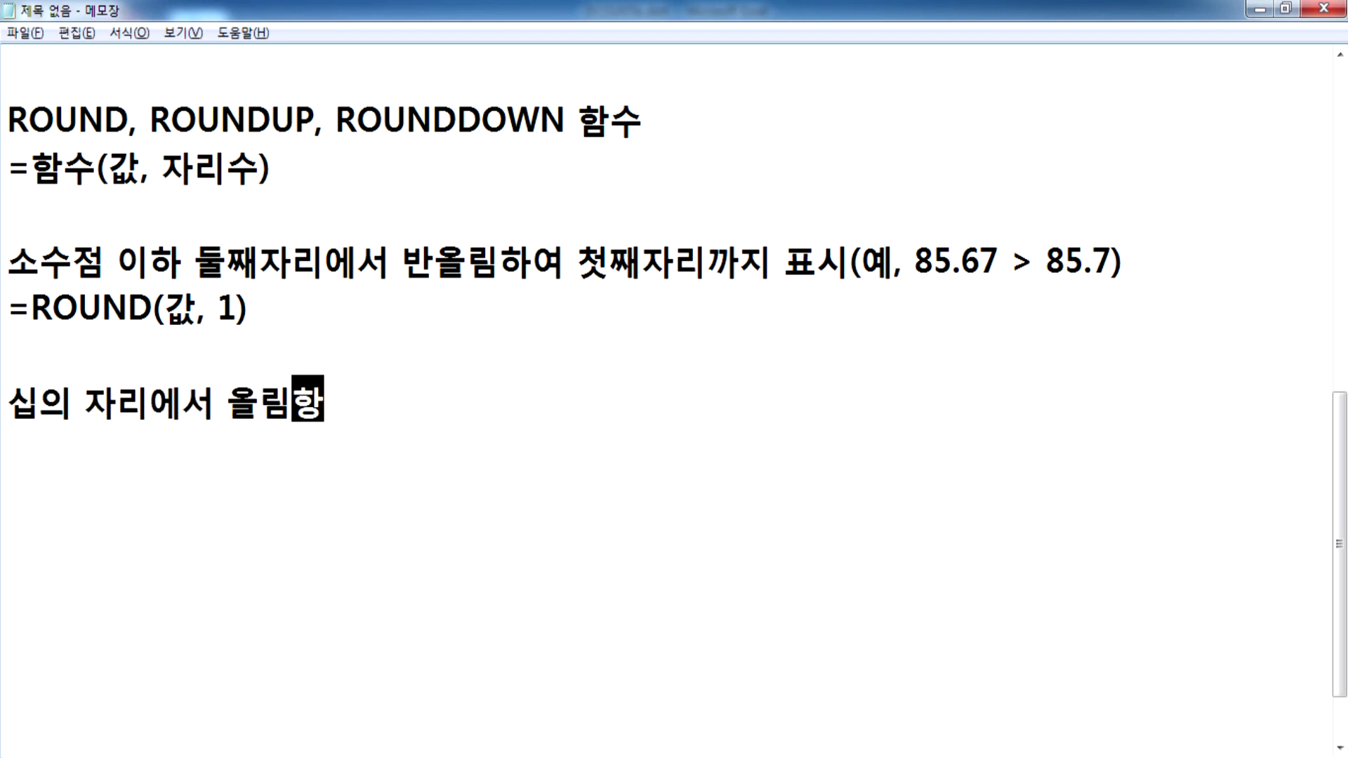
pyautogui.write('ㅣ 잘ㄲ')
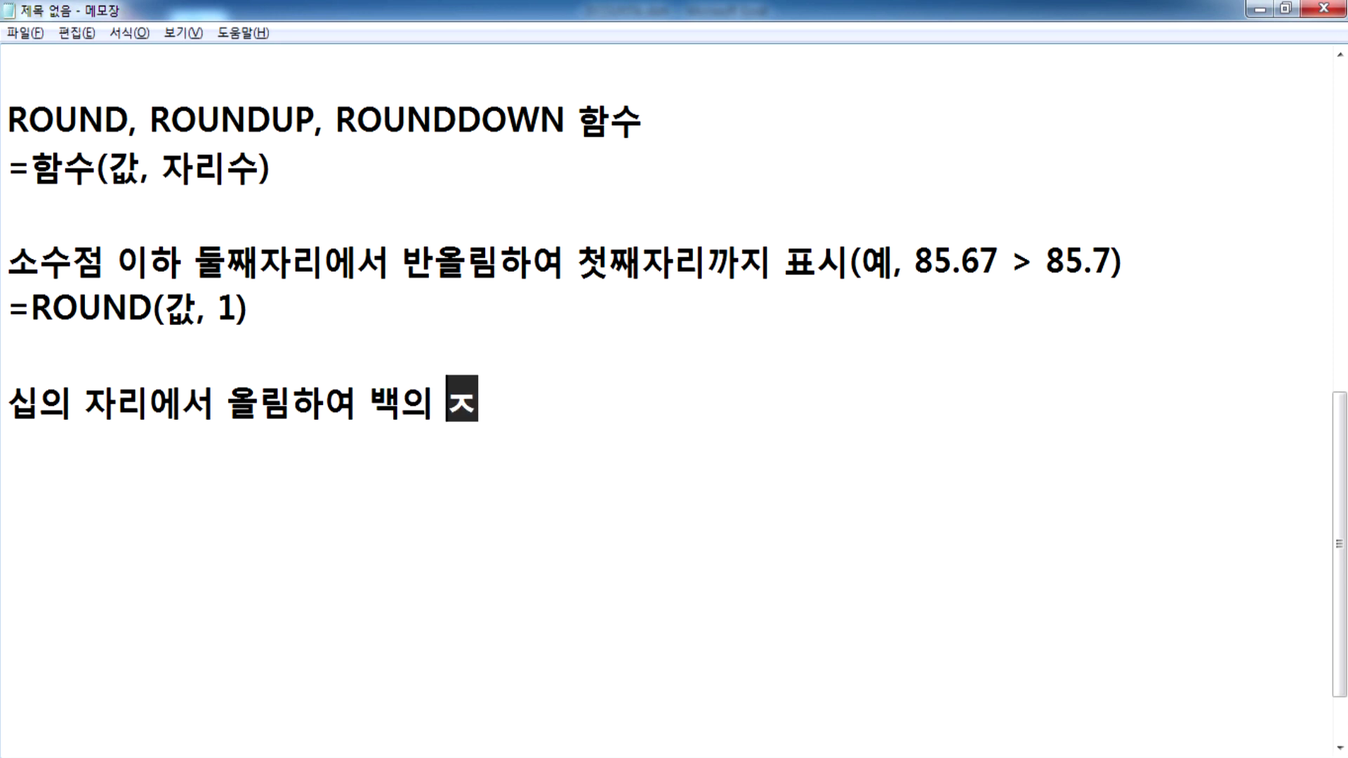
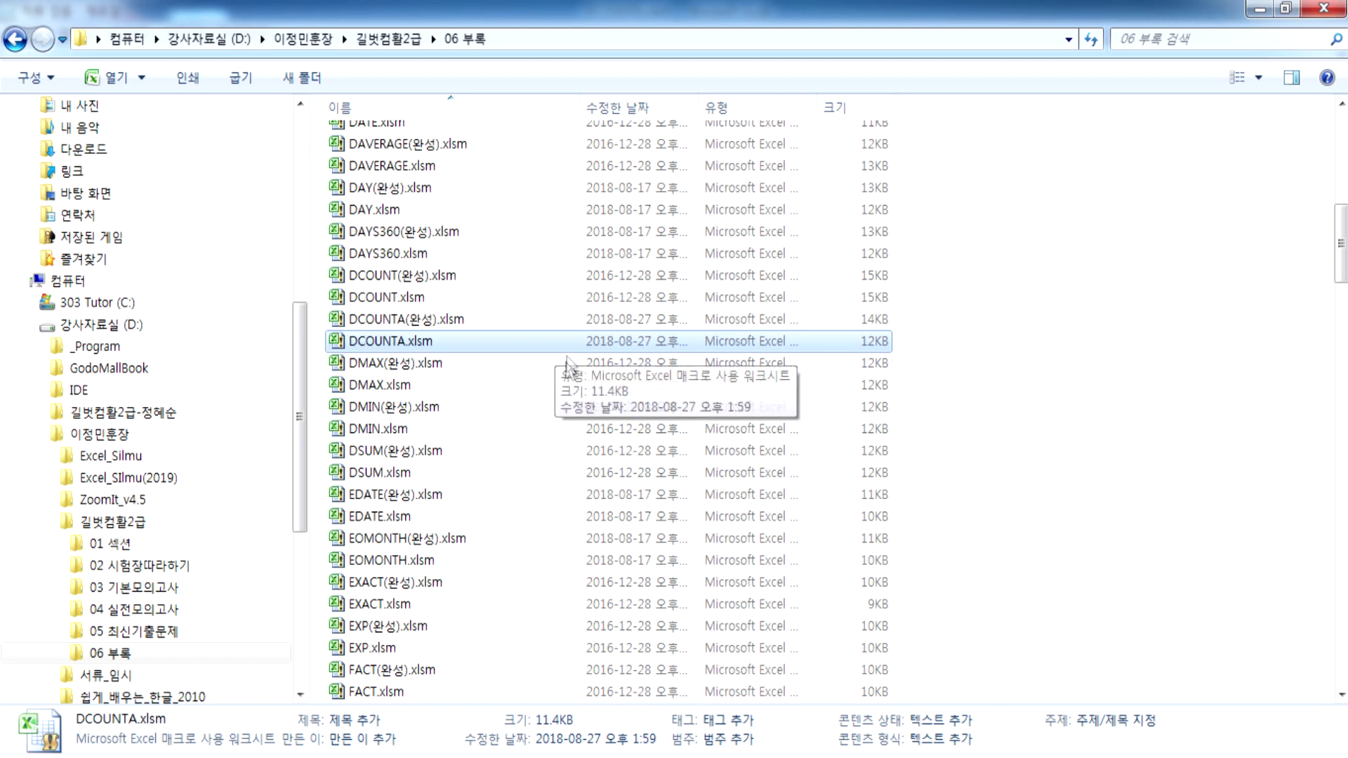
# Open ROUNDUP.xlsm from the 06 부록 folder and enlarge the sheet to 175%.
pyautogui.scroll(-4, 492, 439)
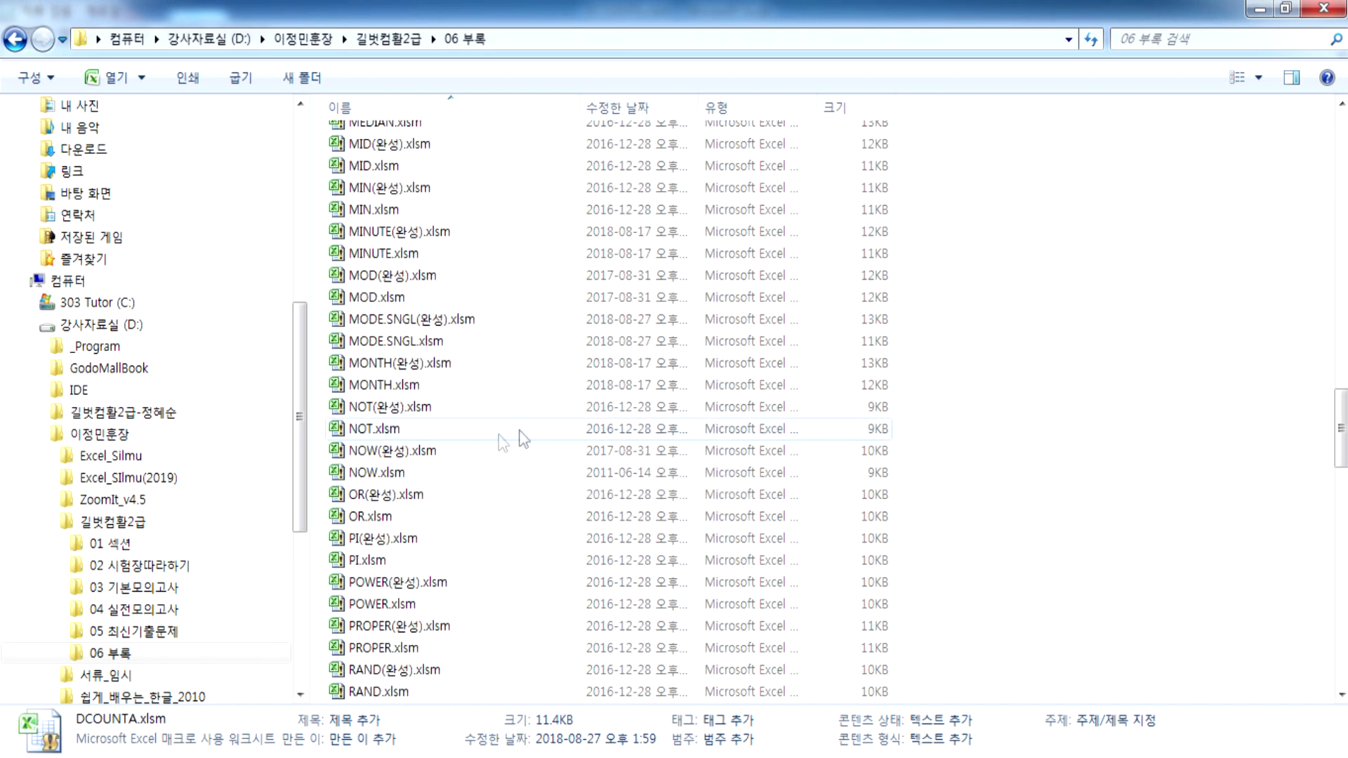
pyautogui.scroll(-6, 456, 447)
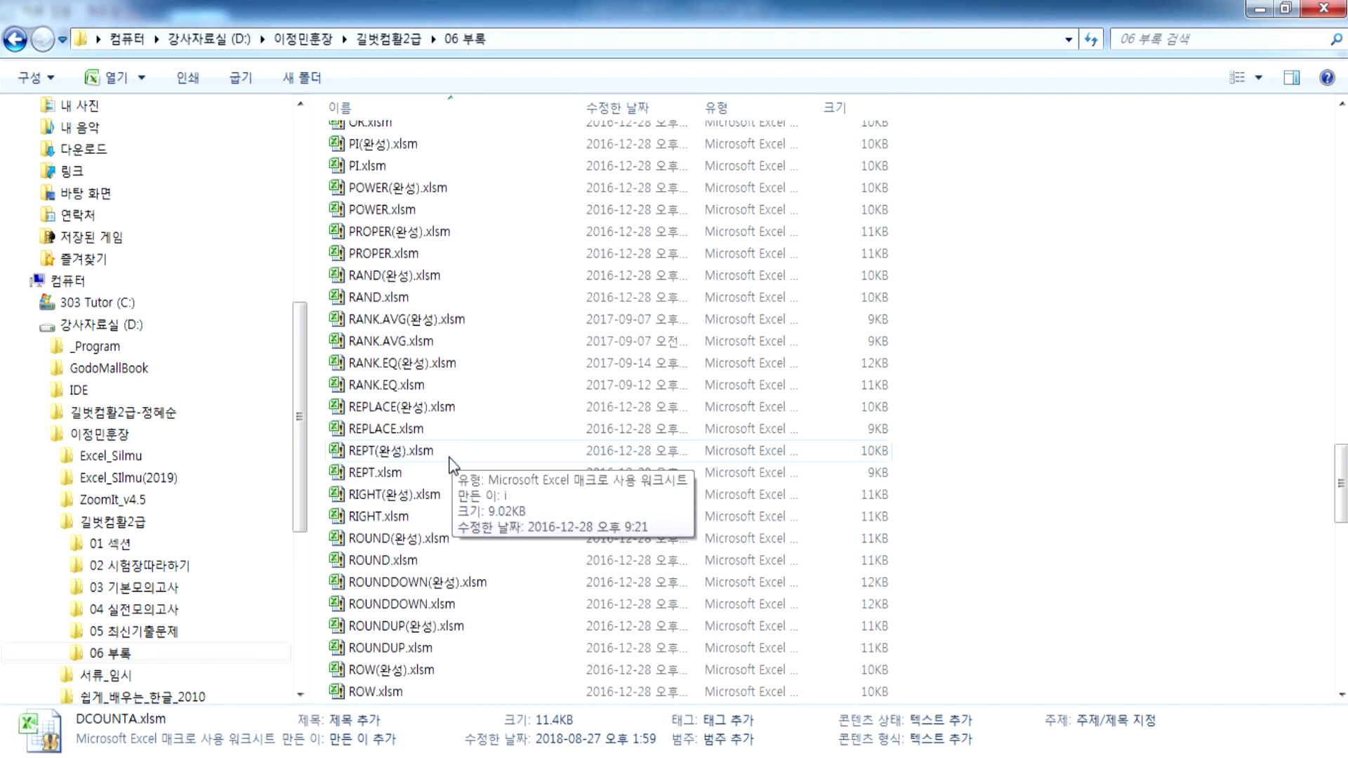
pyautogui.click(408, 649)
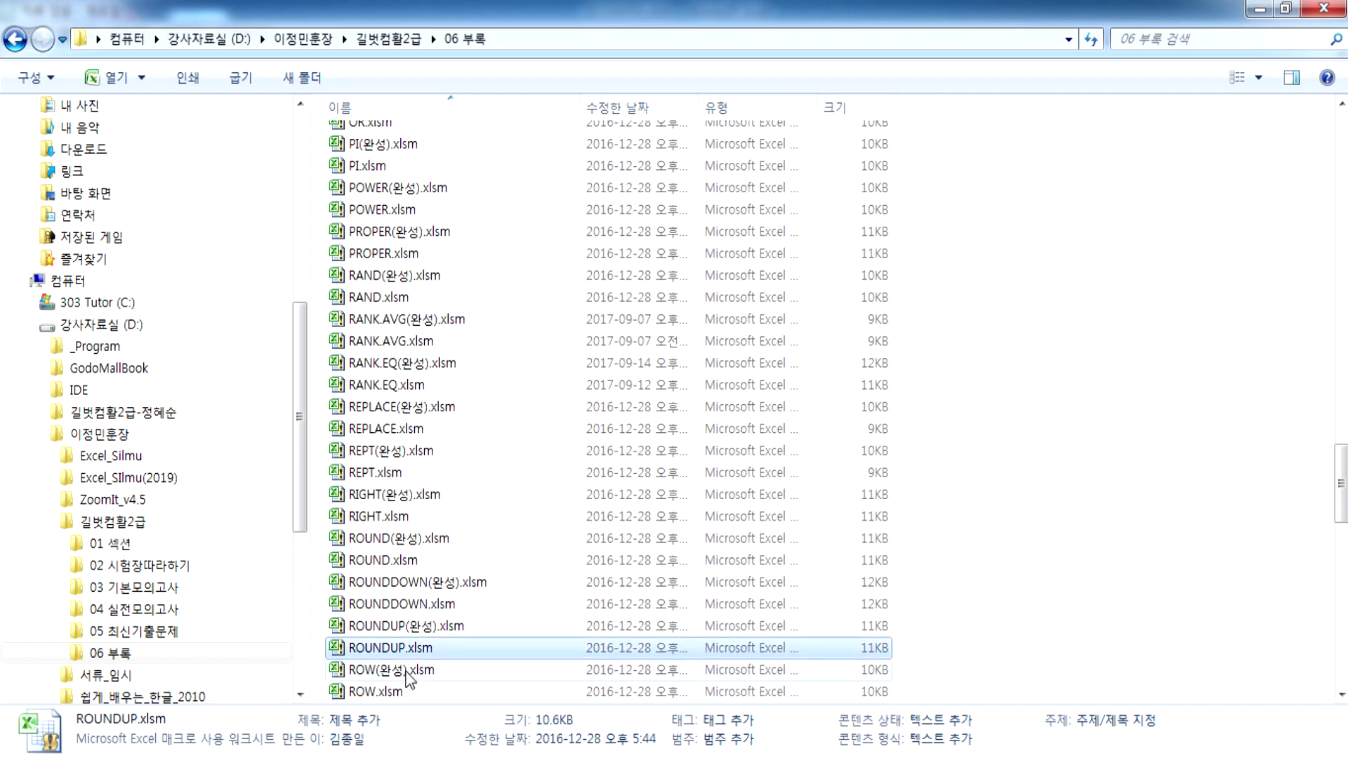
pyautogui.doubleClick(400, 649)
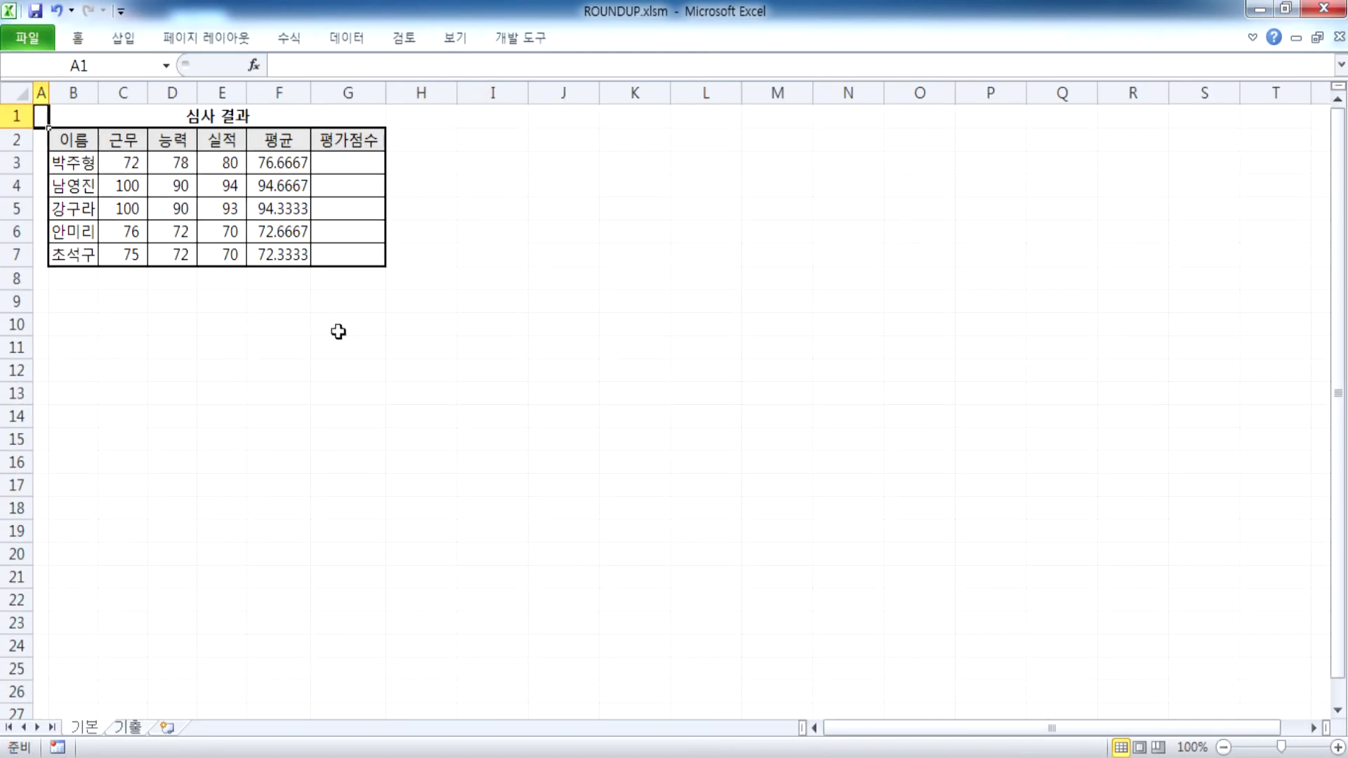
pyautogui.scroll(5, 301, 335)
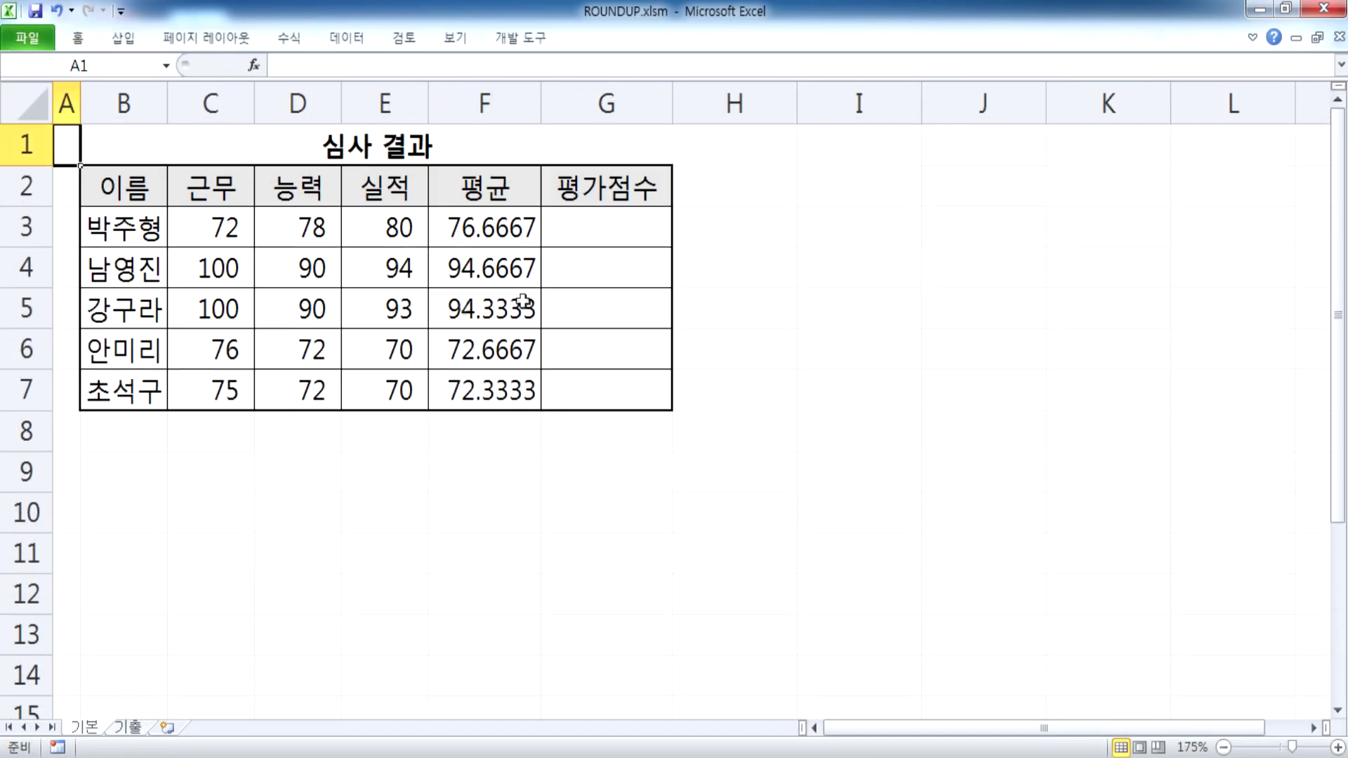
# Enter =ROUNDUP(F3, 0) in G3 to round the first 평균 value up to a whole number.
pyautogui.click(608, 221)
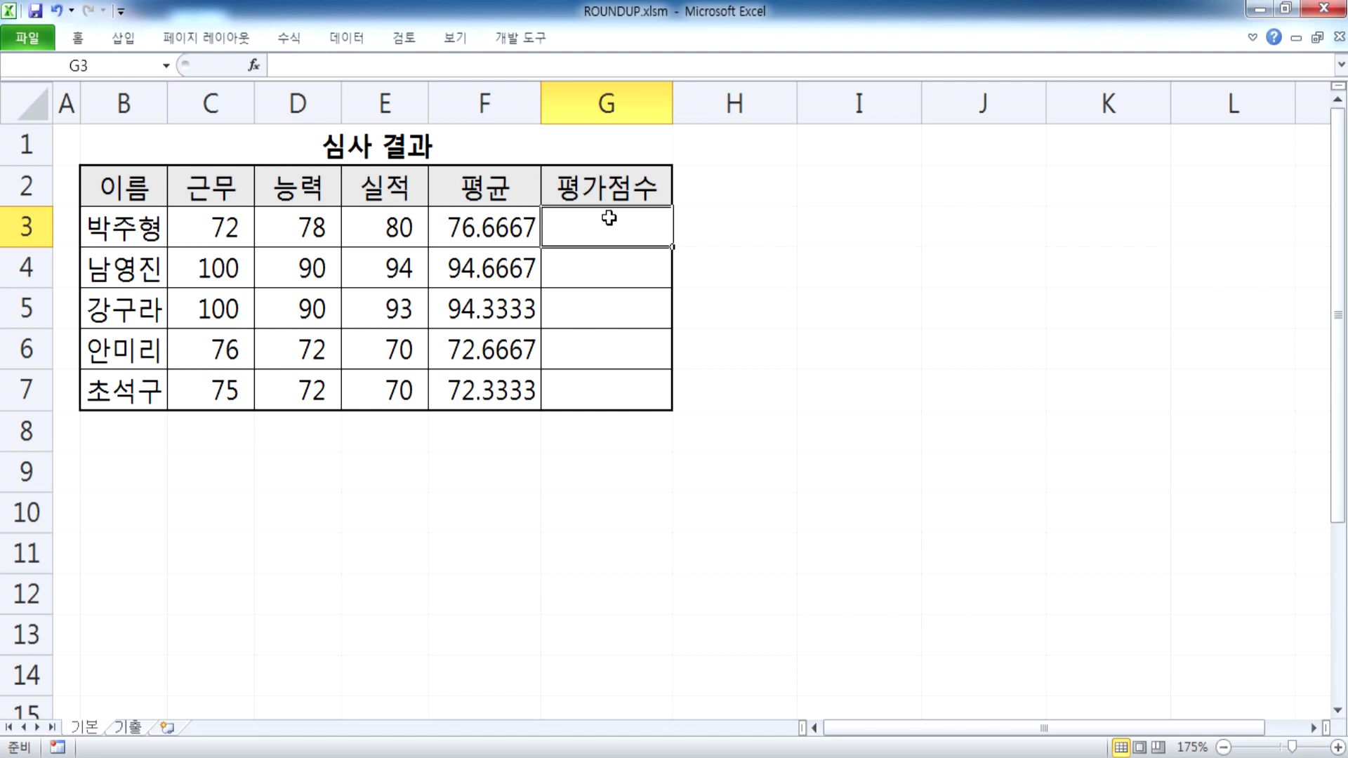
pyautogui.write('=ROUND')
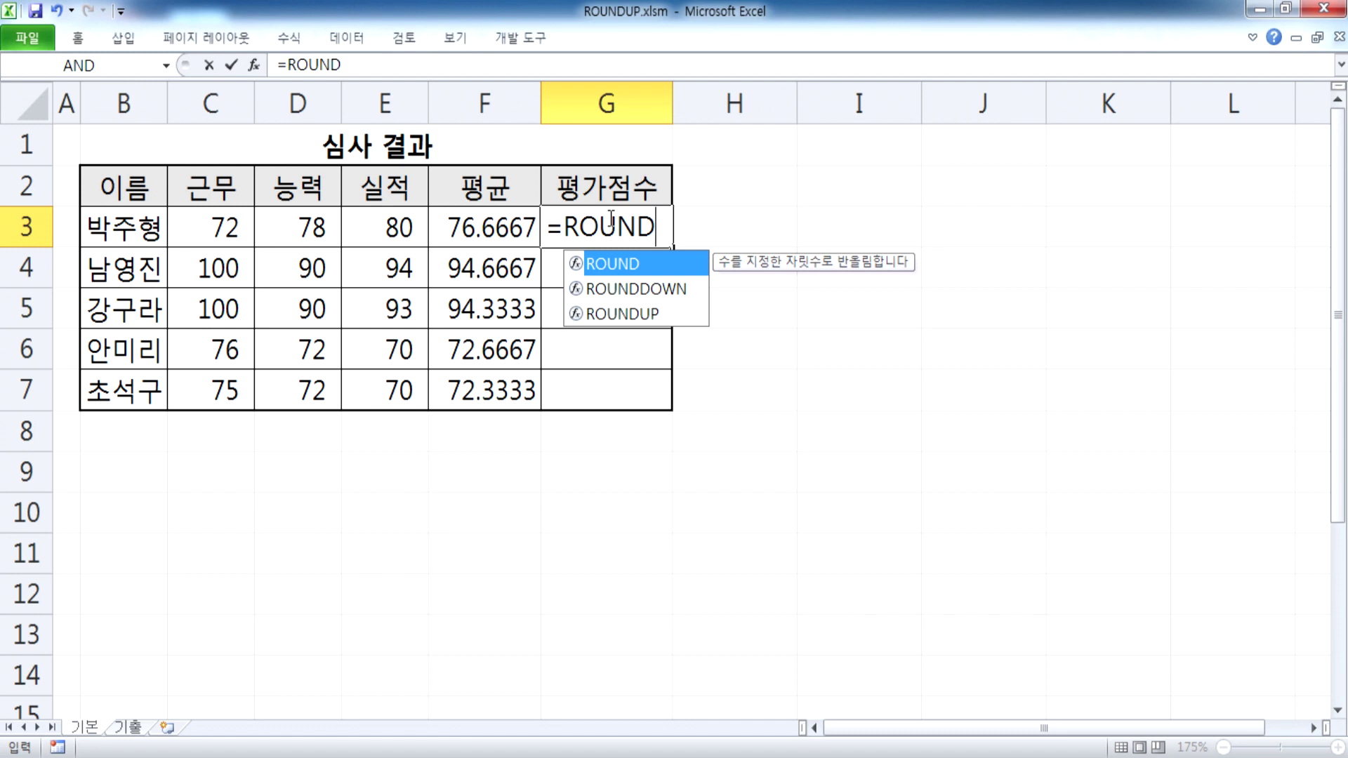
pyautogui.press('Down')
pyautogui.press('Down')
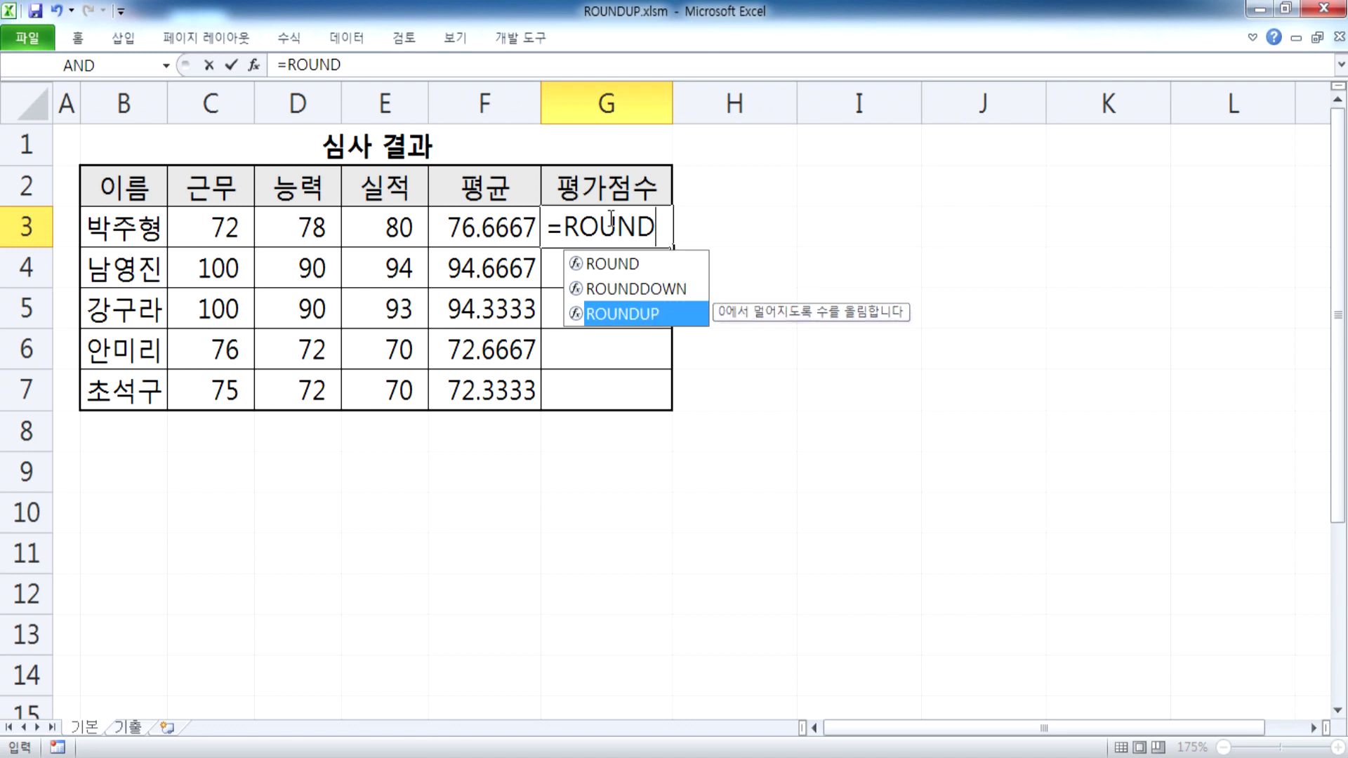
pyautogui.press('Tab')
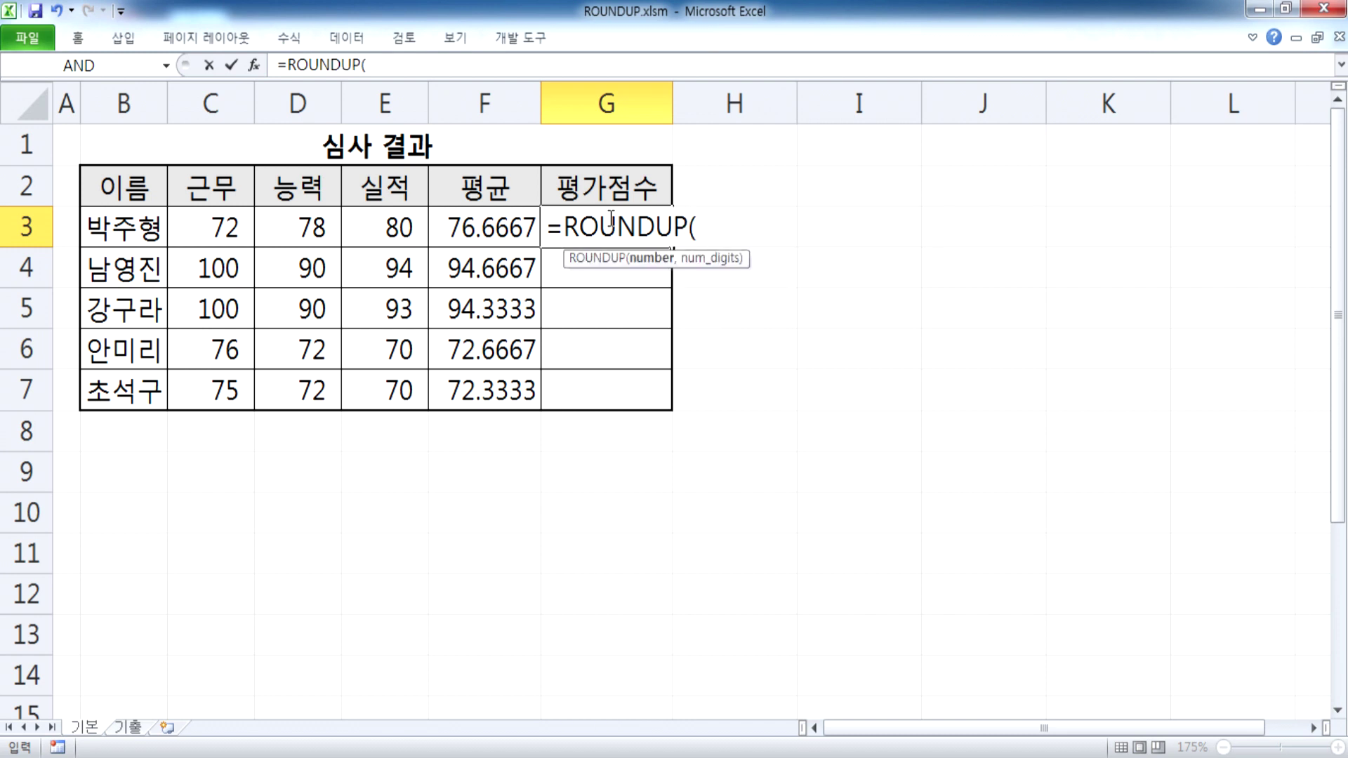
pyautogui.click(471, 224)
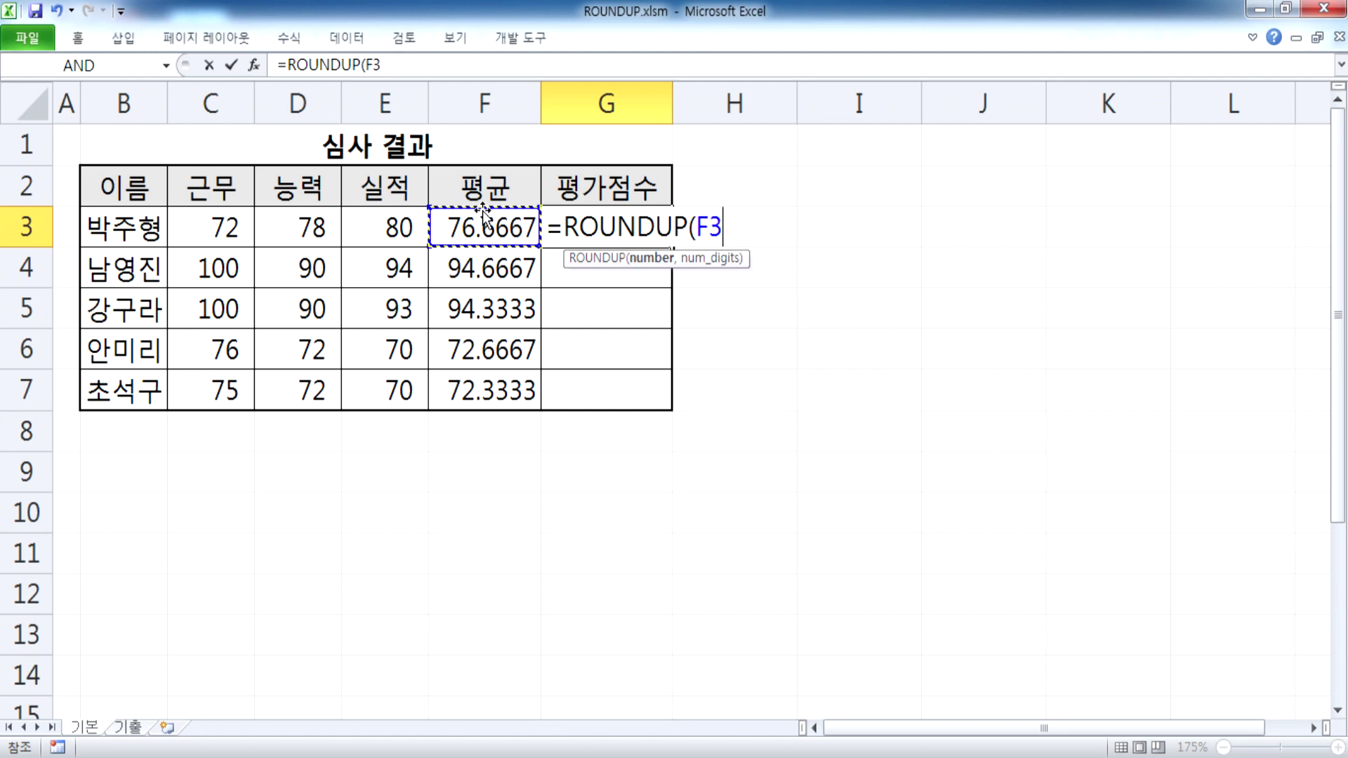
pyautogui.write(',')
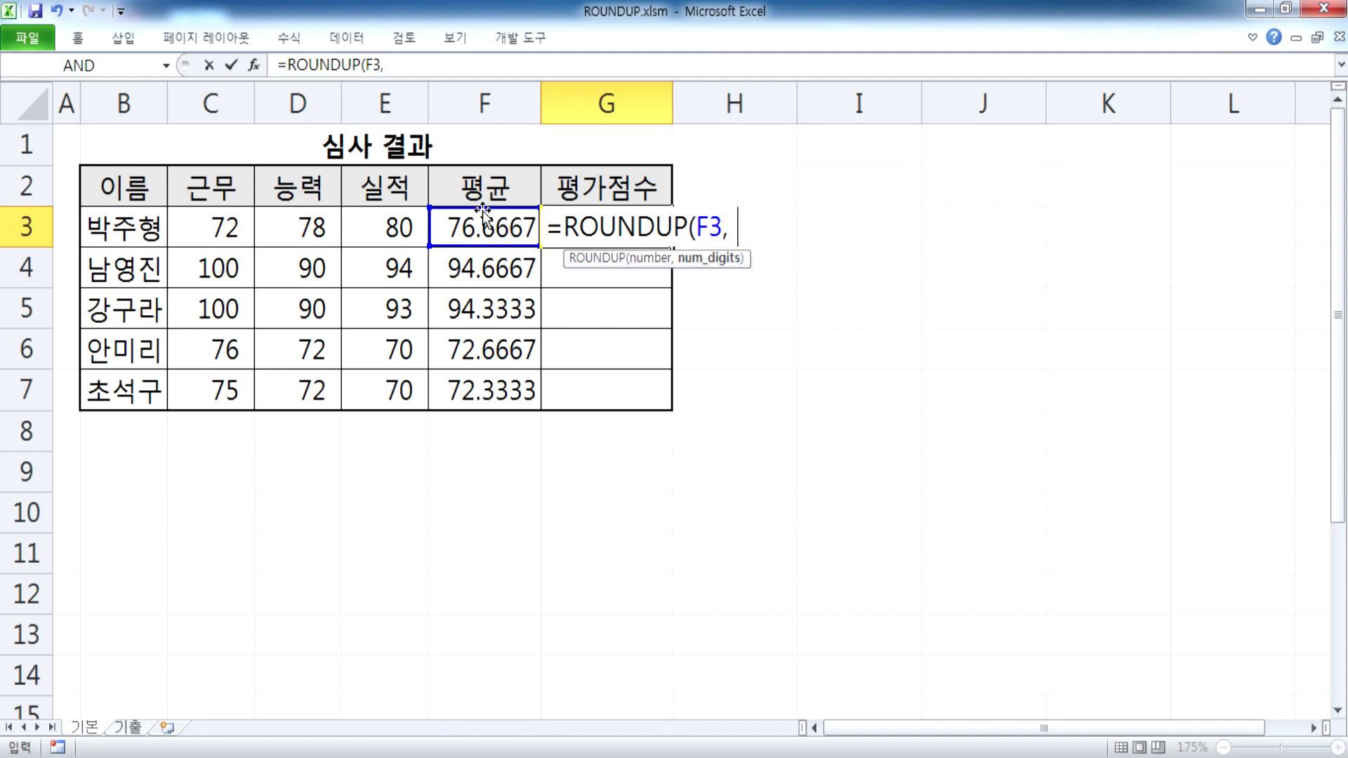
pyautogui.write(' 0')
pyautogui.write(')')
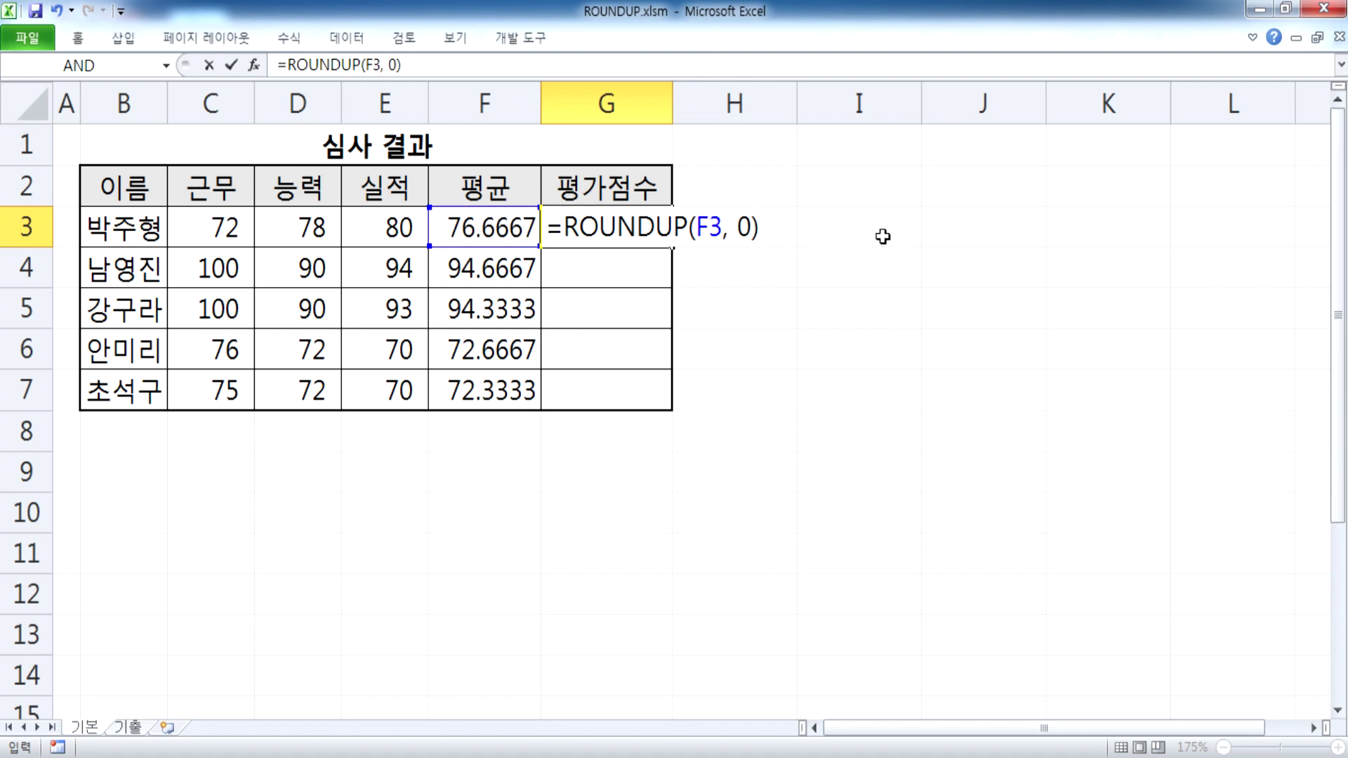
pyautogui.press('Return')
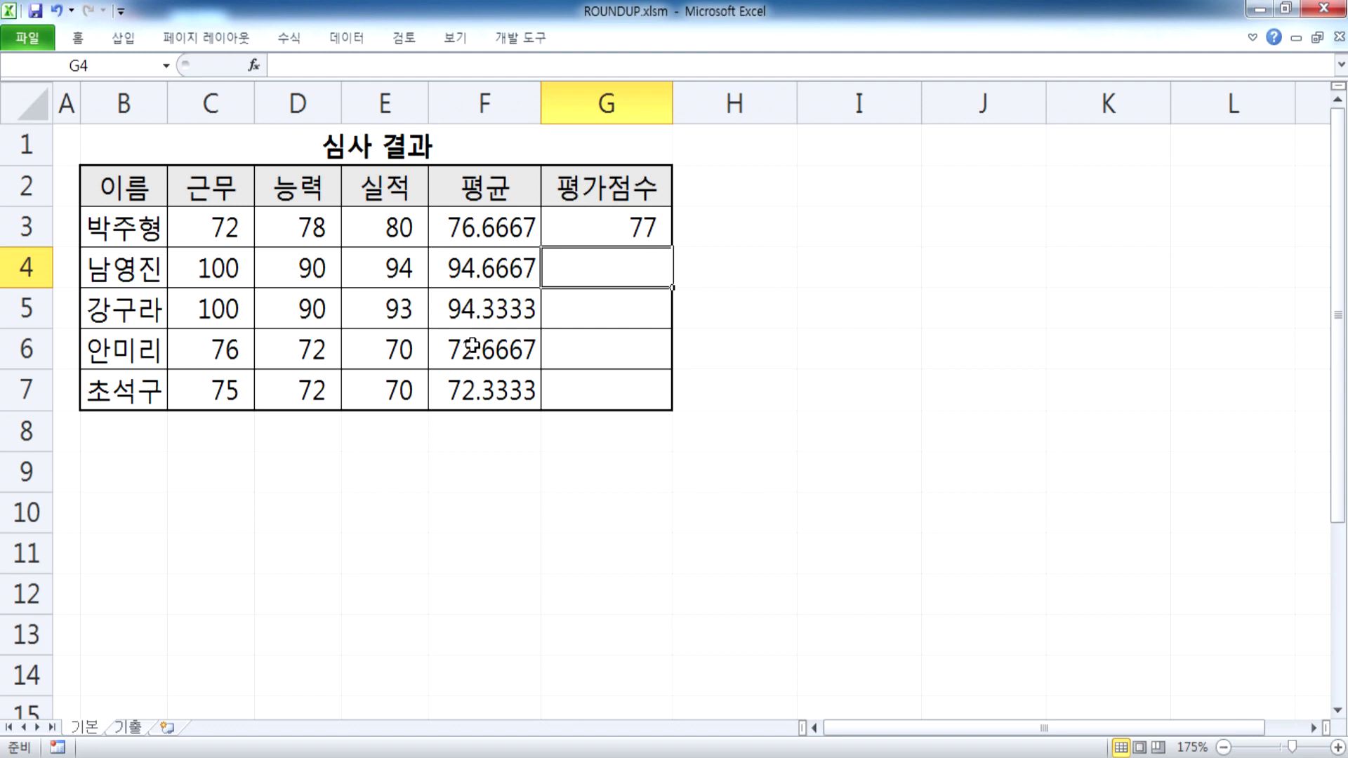
# Fill the G3 formula down to G7 without formatting, keeping the table's borders.
pyautogui.click(644, 235)
pyautogui.moveTo(660, 250); pyautogui.dragTo(680, 396)
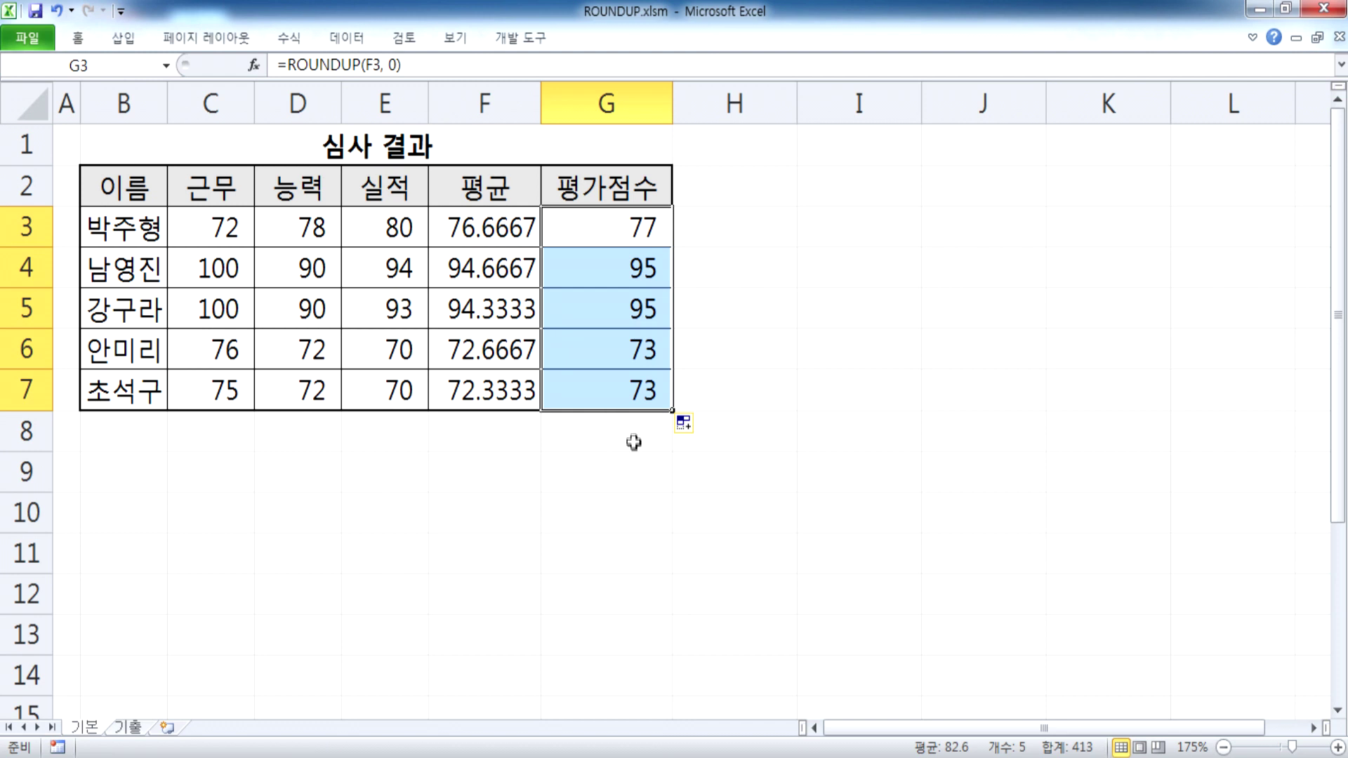
pyautogui.click(684, 421)
pyautogui.click(712, 504)
pyautogui.click(624, 538)
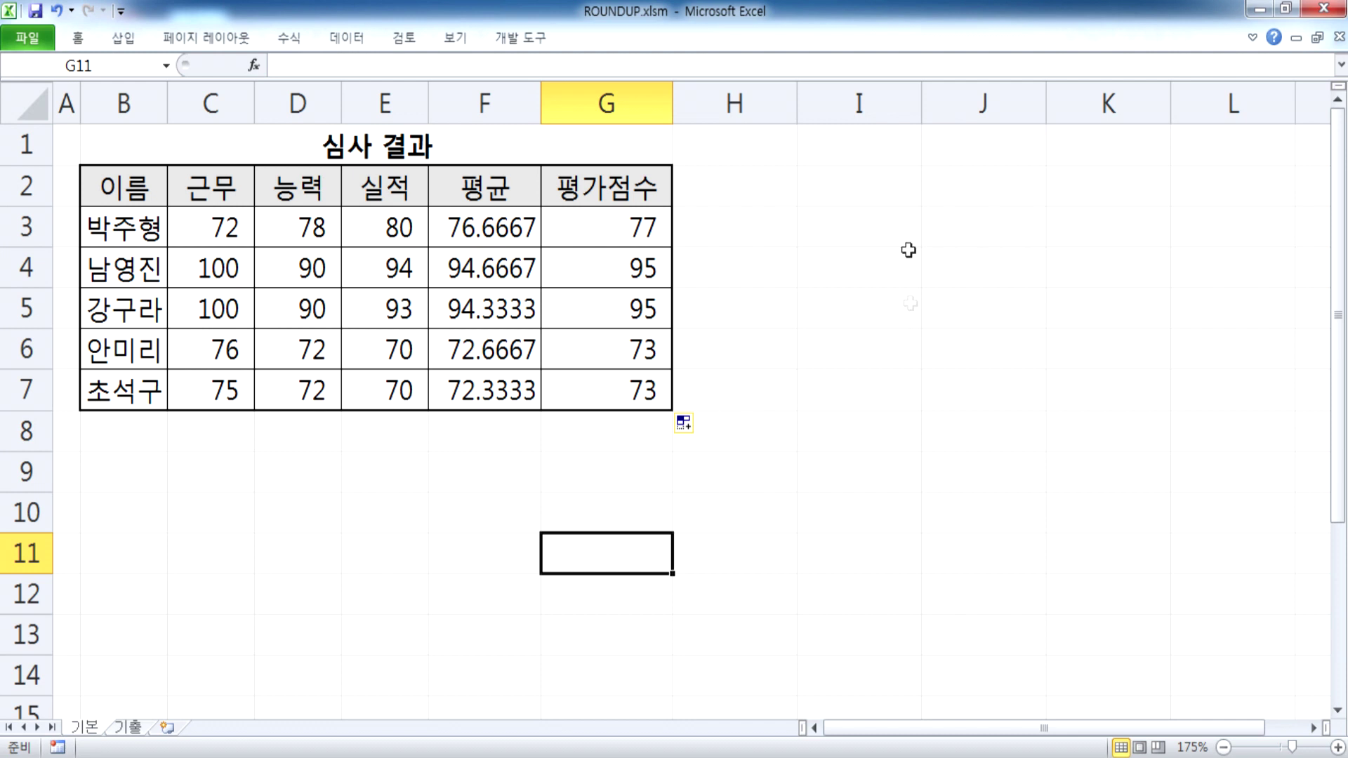
# Review the num_digits argument of the ROUNDUP formula in G3 and leave the formula as it is.
pyautogui.doubleClick(656, 227)
pyautogui.doubleClick(736, 229)
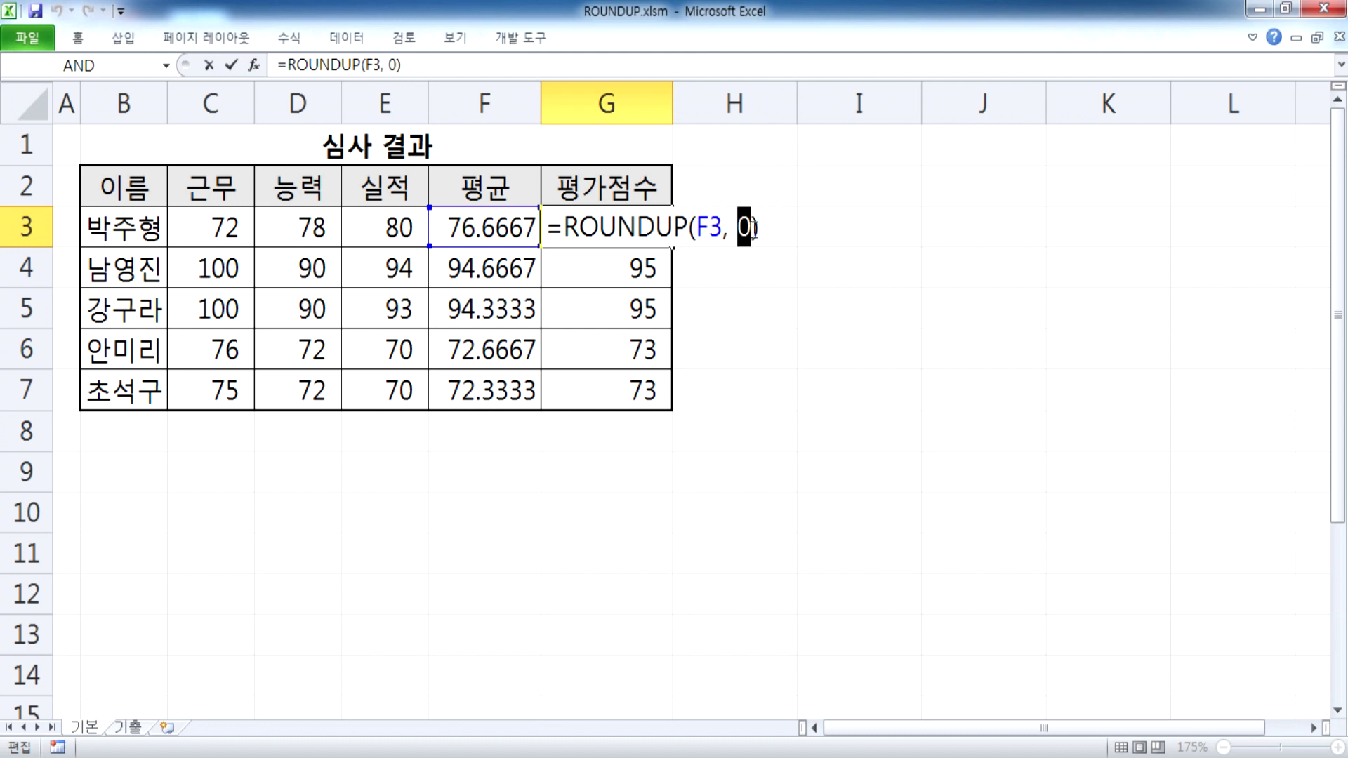
pyautogui.click(737, 230)
pyautogui.click(738, 231)
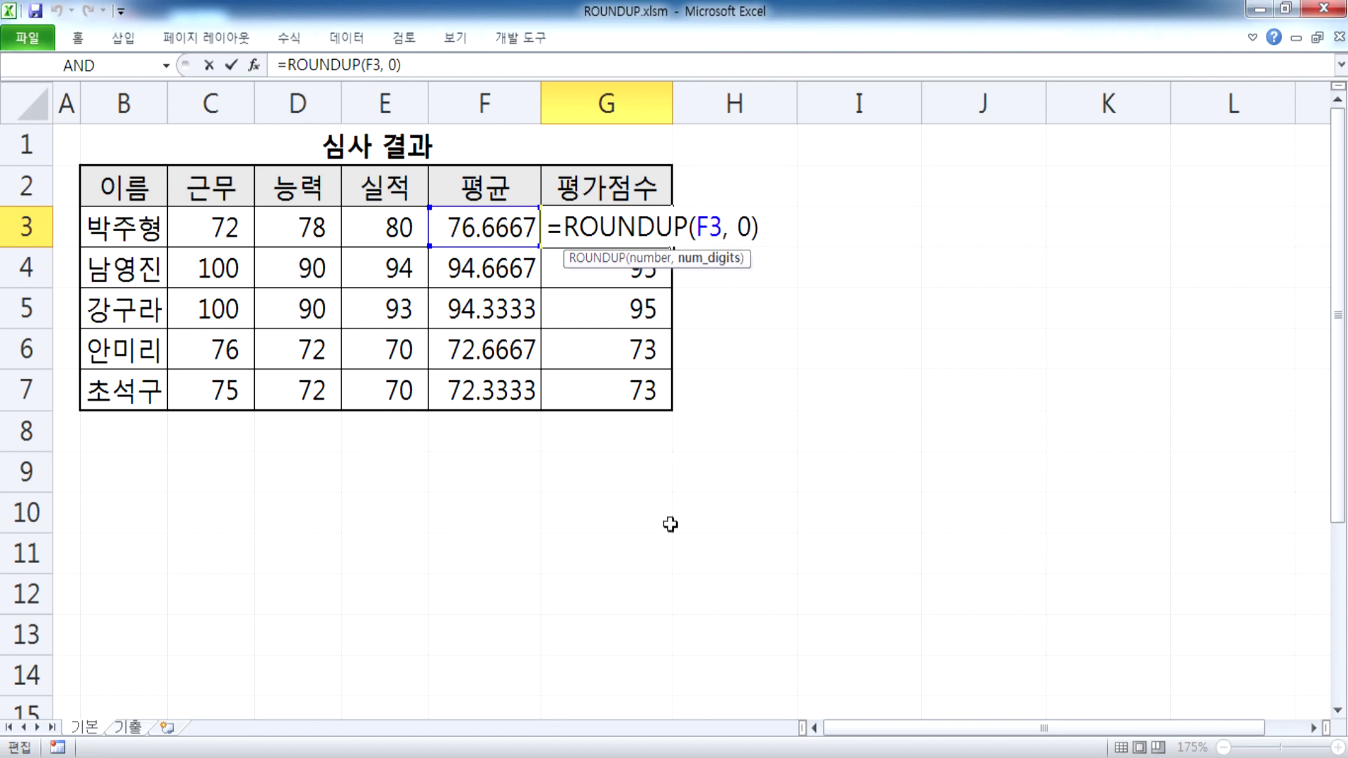
pyautogui.press('Return')
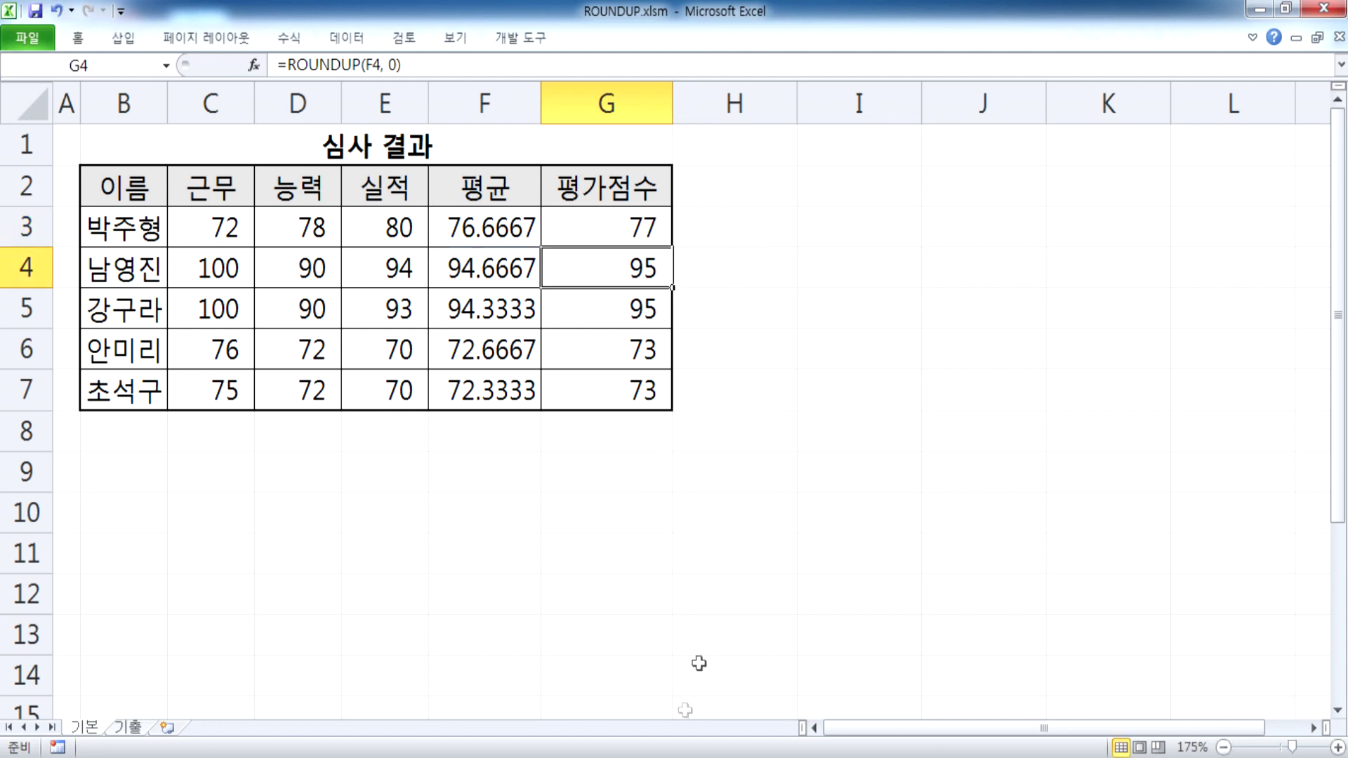
# Switch to the Notepad notes and add the heading "조건부 함수" below the ROUNDUP formula, separated by a blank line.
pyautogui.hotkey('alt', 'Tab')
pyautogui.scroll(-2, 343, 436)
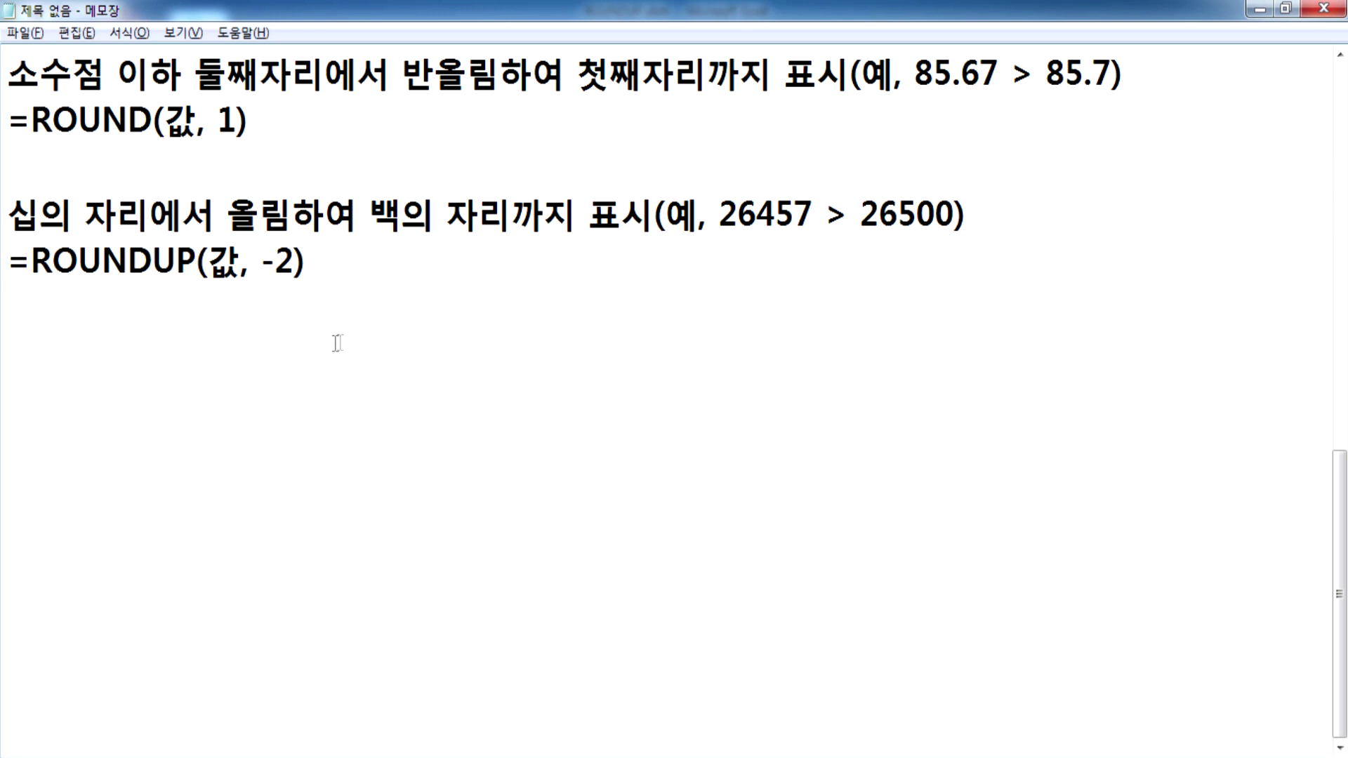
pyautogui.press('Return')
pyautogui.press('Return')
pyautogui.press('Return')
pyautogui.press('Return')
pyautogui.press('Return')
pyautogui.press('Return')
pyautogui.press('Return')
pyautogui.press('Return')
pyautogui.press('Return')
pyautogui.press('Return')
pyautogui.press('Return')
pyautogui.press('Return')
pyautogui.press('Return')
pyautogui.click(75, 172)
pyautogui.write('=')
pyautogui.write('WH')
pyautogui.press('BackSpace')
pyautogui.press('BackSpace')
pyautogui.press('BackSpace')
pyautogui.press('BackSpace')
pyautogui.press('Return')
pyautogui.write('조건부 함수')
pyautogui.press('Return')
# List the functions =SUMIF, =AVERAGEIF and =COUNTIF on separate lines under the 조건부 함수 heading.
pyautogui.write('=DUMIF')
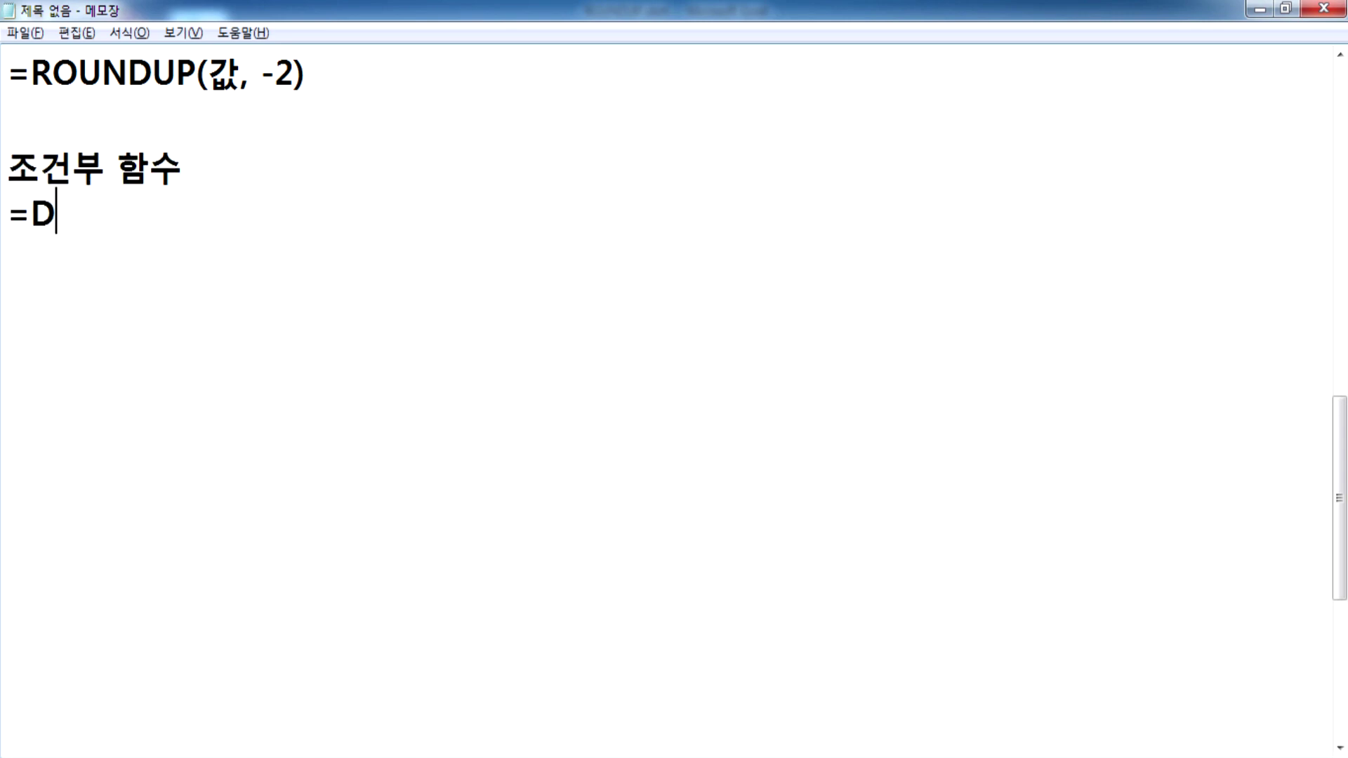
pyautogui.press('BackSpace')
pyautogui.press('BackSpace')
pyautogui.press('BackSpace')
pyautogui.press('BackSpace')
pyautogui.press('BackSpace')
pyautogui.write('SUMIF')
pyautogui.press('Return')
pyautogui.write('=AVERAGEIF')
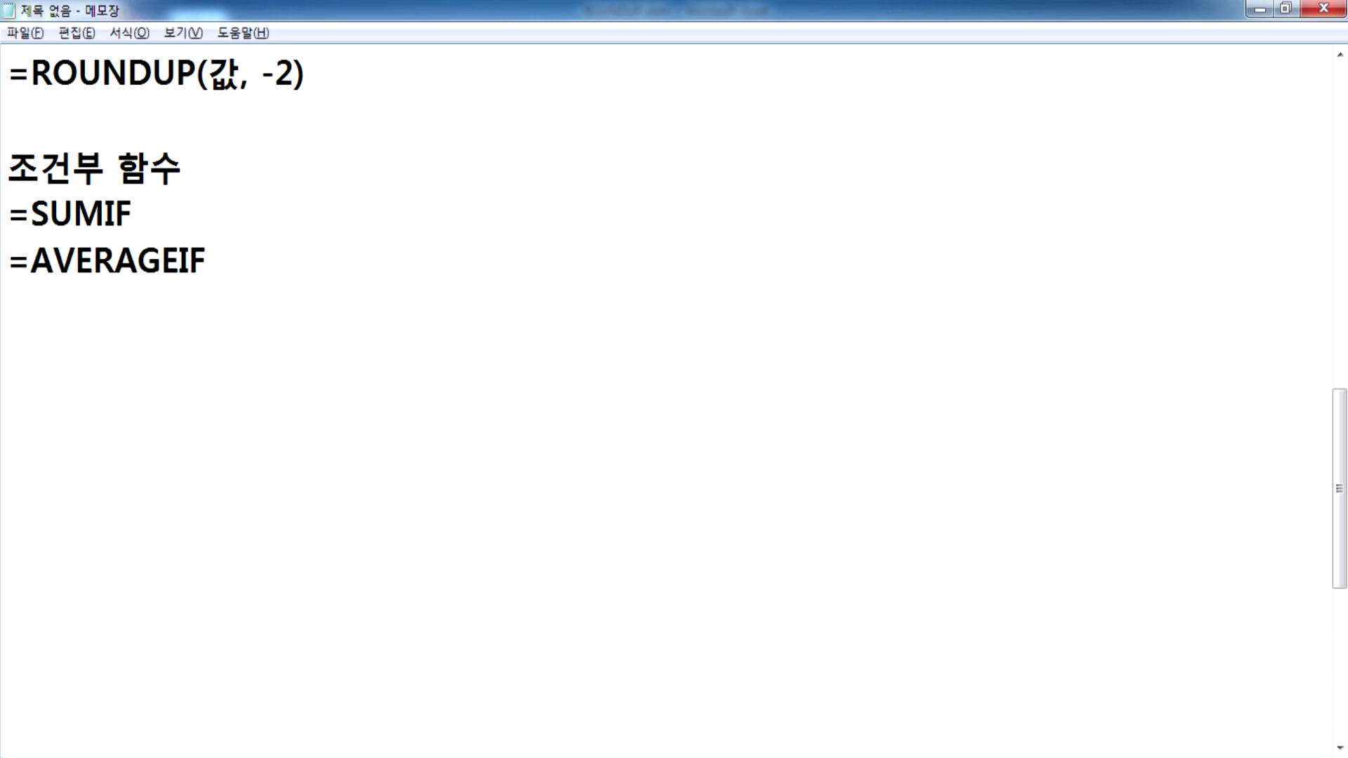
pyautogui.press('Return')
pyautogui.write('=COUNTIF')
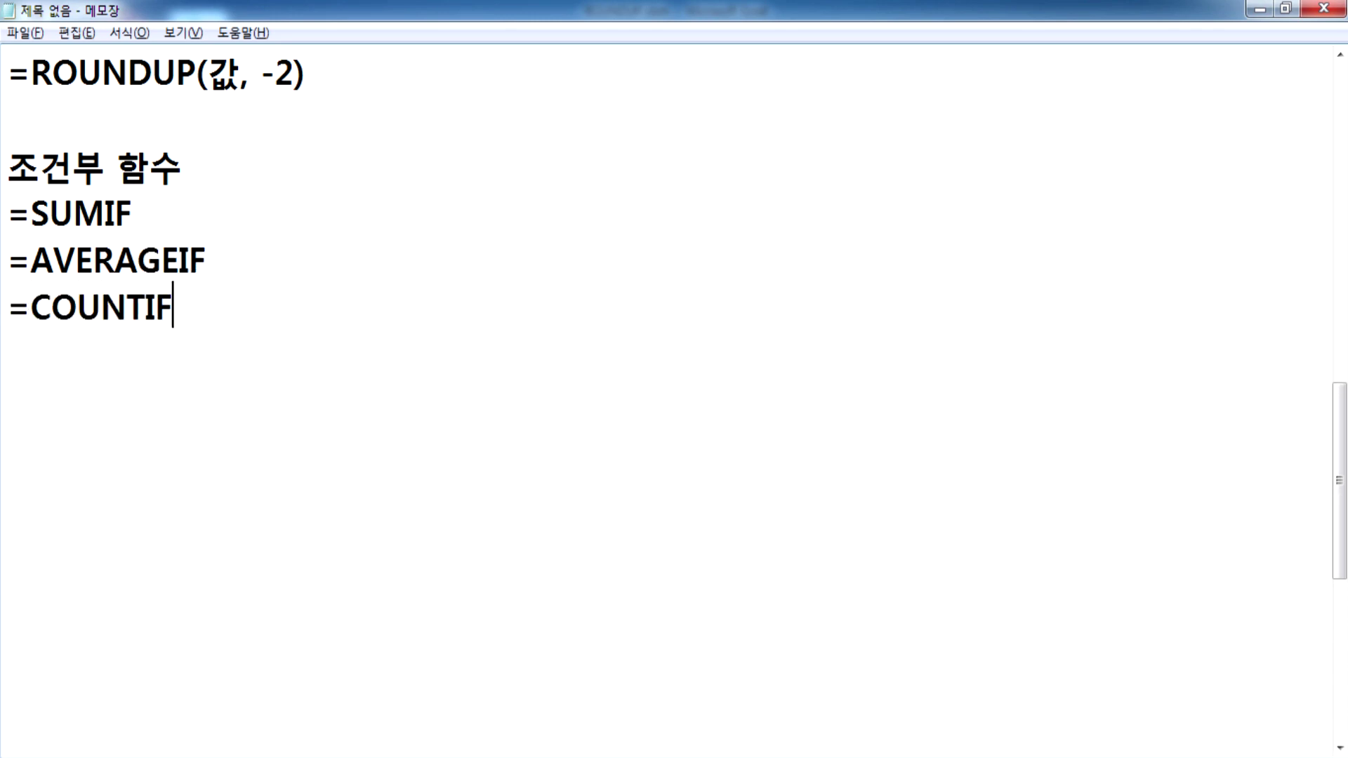
# After a blank line, list the multi-condition functions =SUMIFS, =AVERAGEIFS and =COUNTIFS on separate lines.
pyautogui.press('Return')
pyautogui.press('Return')
pyautogui.write('SUMIFS')
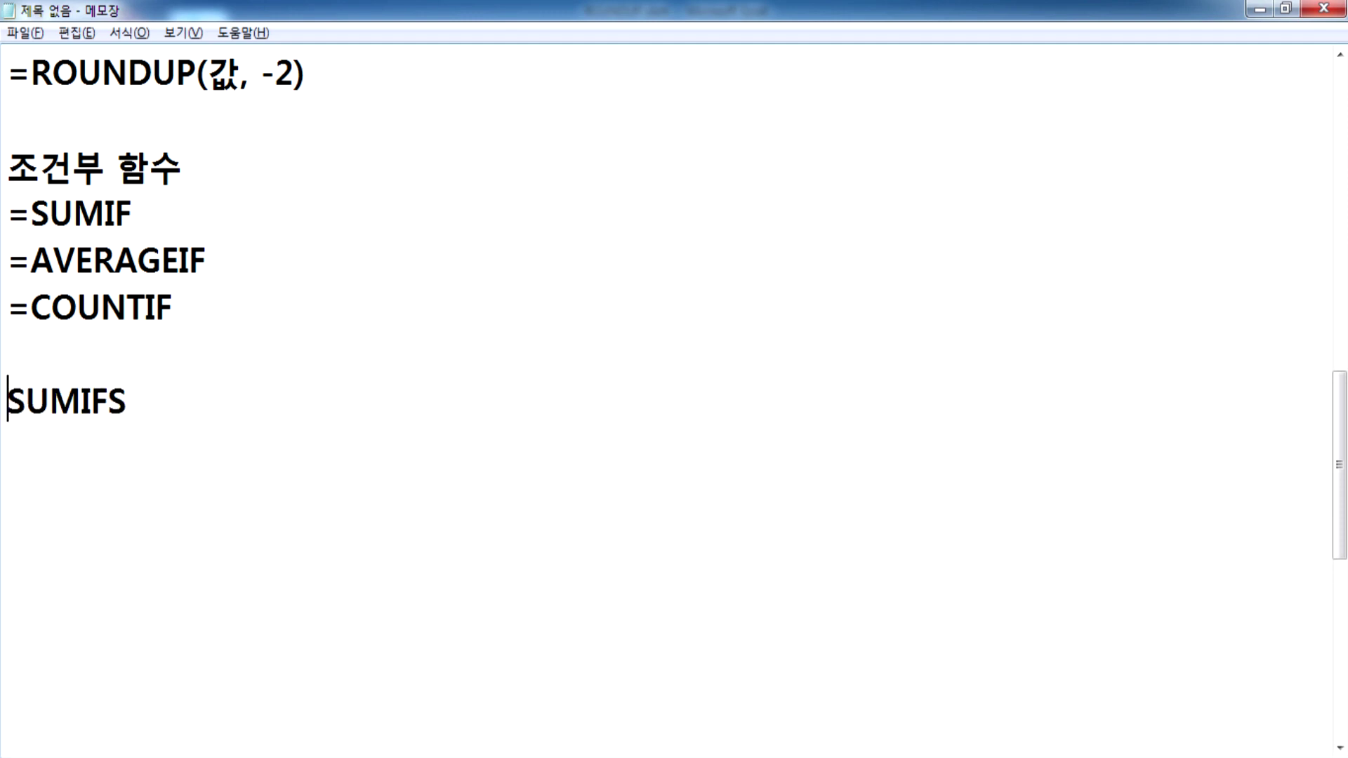
pyautogui.write('=')
pyautogui.press('End')
pyautogui.press('Return')
pyautogui.write('=A')
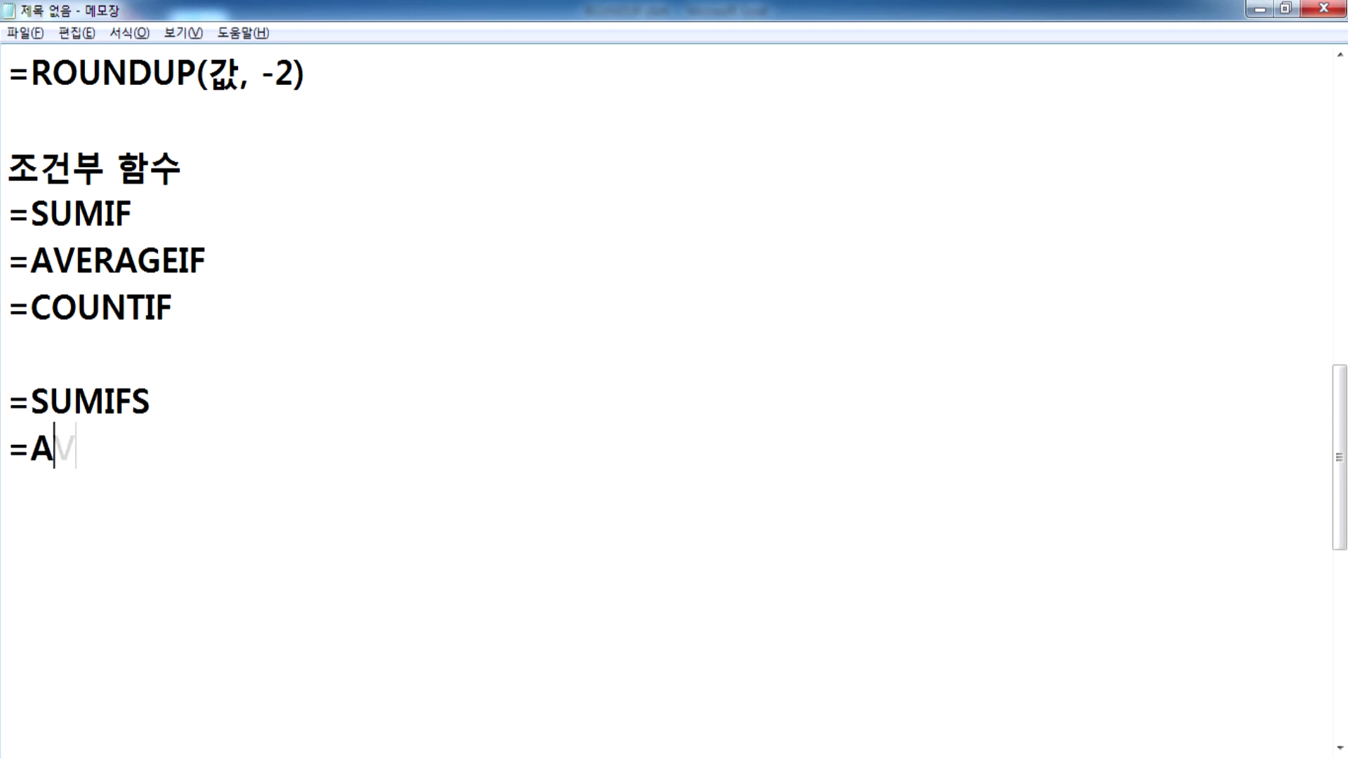
pyautogui.write('VERAGEIFS')
pyautogui.press('Return')
pyautogui.write('=COUN')
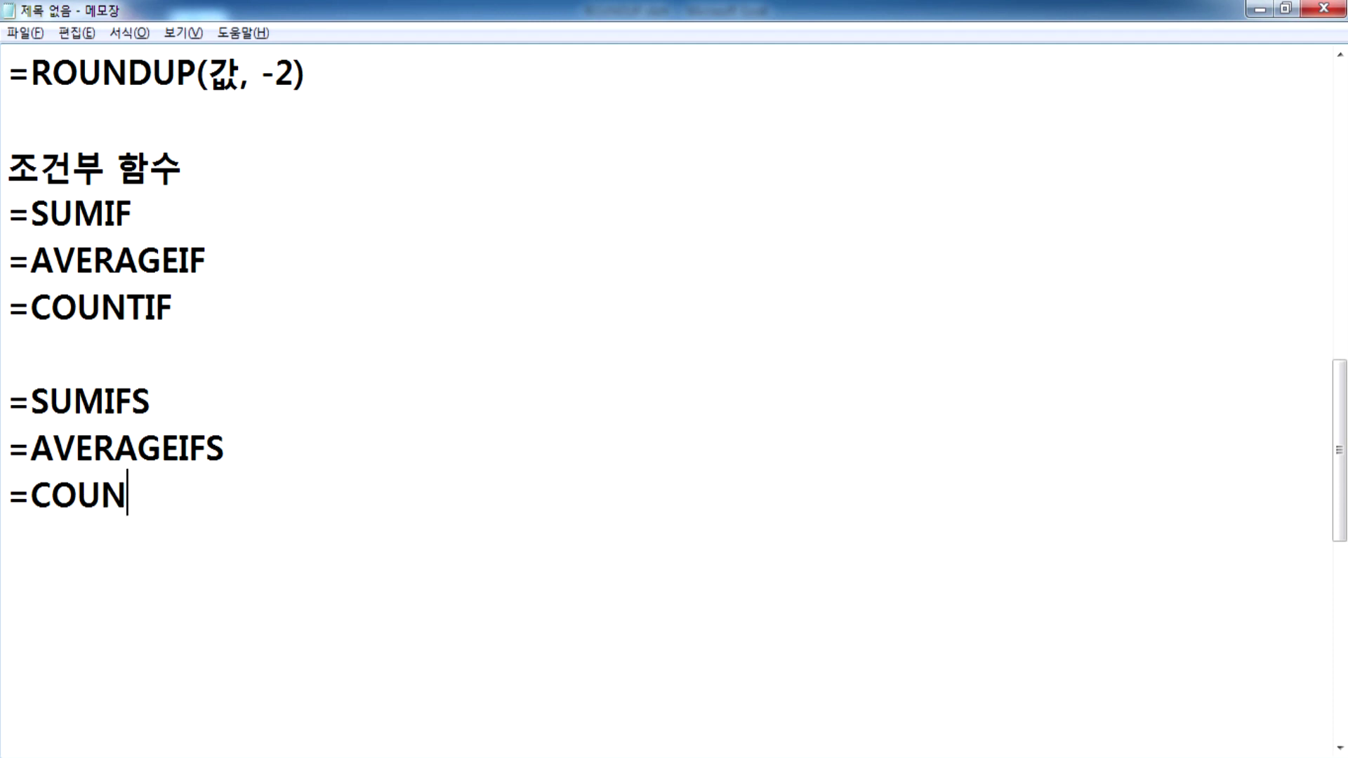
pyautogui.write('TIFS')
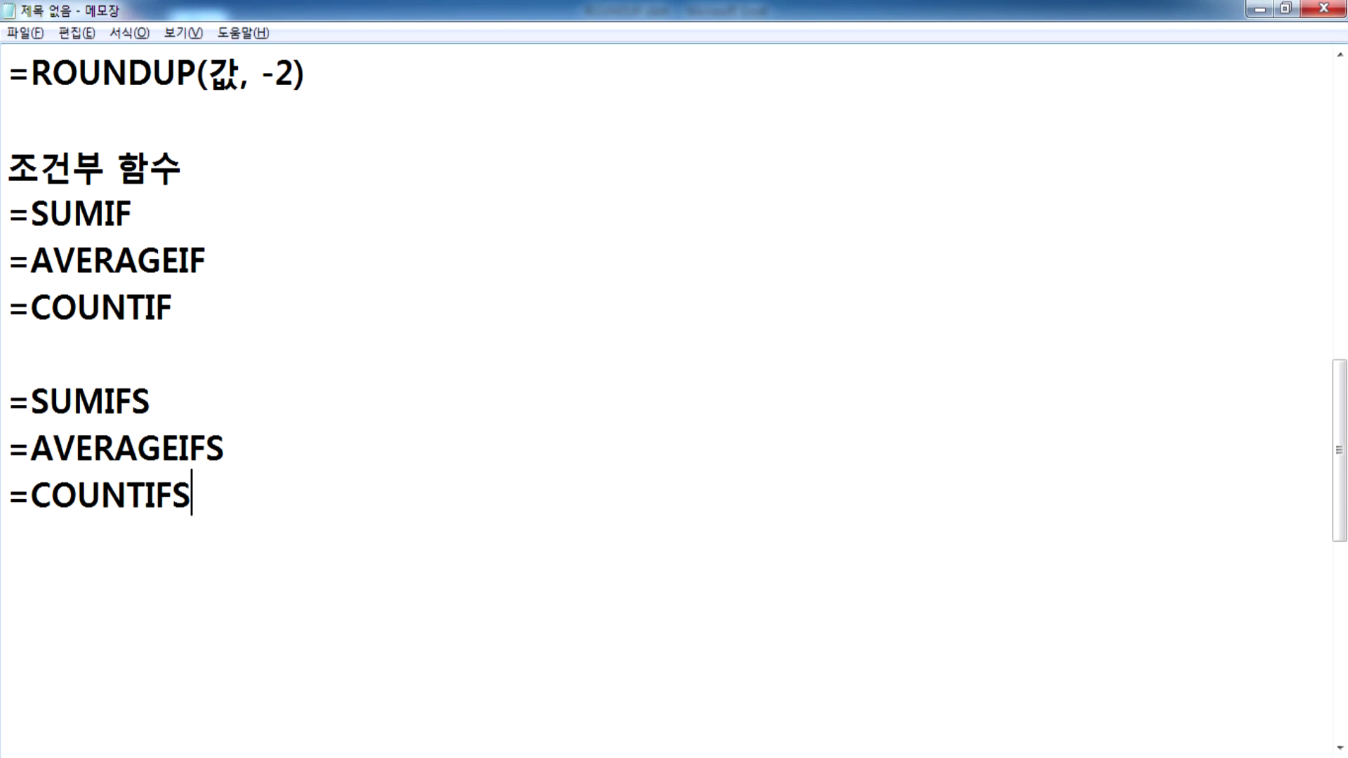
# Move the =SUMIFS line directly below =SUMIF and add a blank line after it.
pyautogui.moveTo(8, 399); pyautogui.dragTo(7, 446)
pyautogui.hotkey('ctrl', 'x')
pyautogui.click(9, 260)
pyautogui.hotkey('ctrl', 'v')
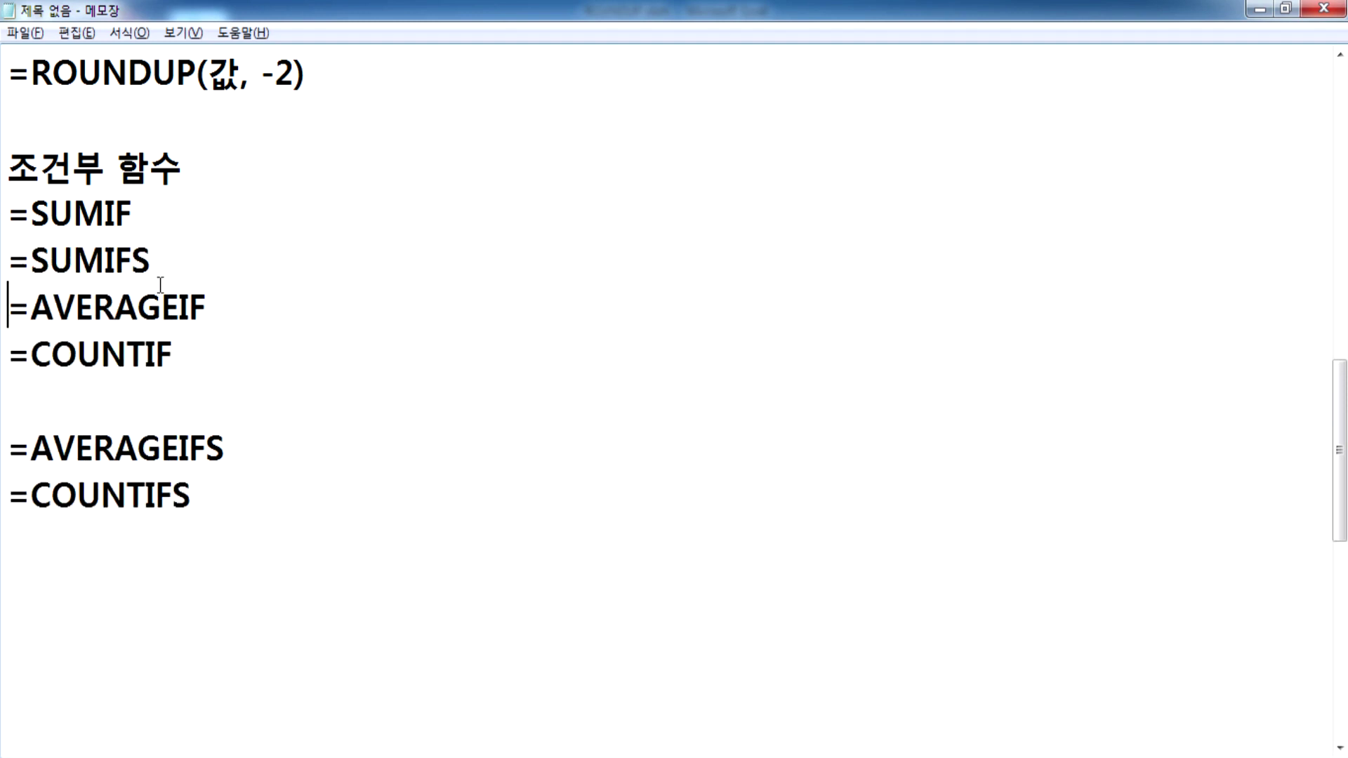
pyautogui.press('Return')
# Move =COUNTIF and adjust the blank lines so =AVERAGEIF/=AVERAGEIFS and =COUNTIF/=COUNTIFS form two separate pairs.
pyautogui.moveTo(7, 397); pyautogui.dragTo(7, 434)
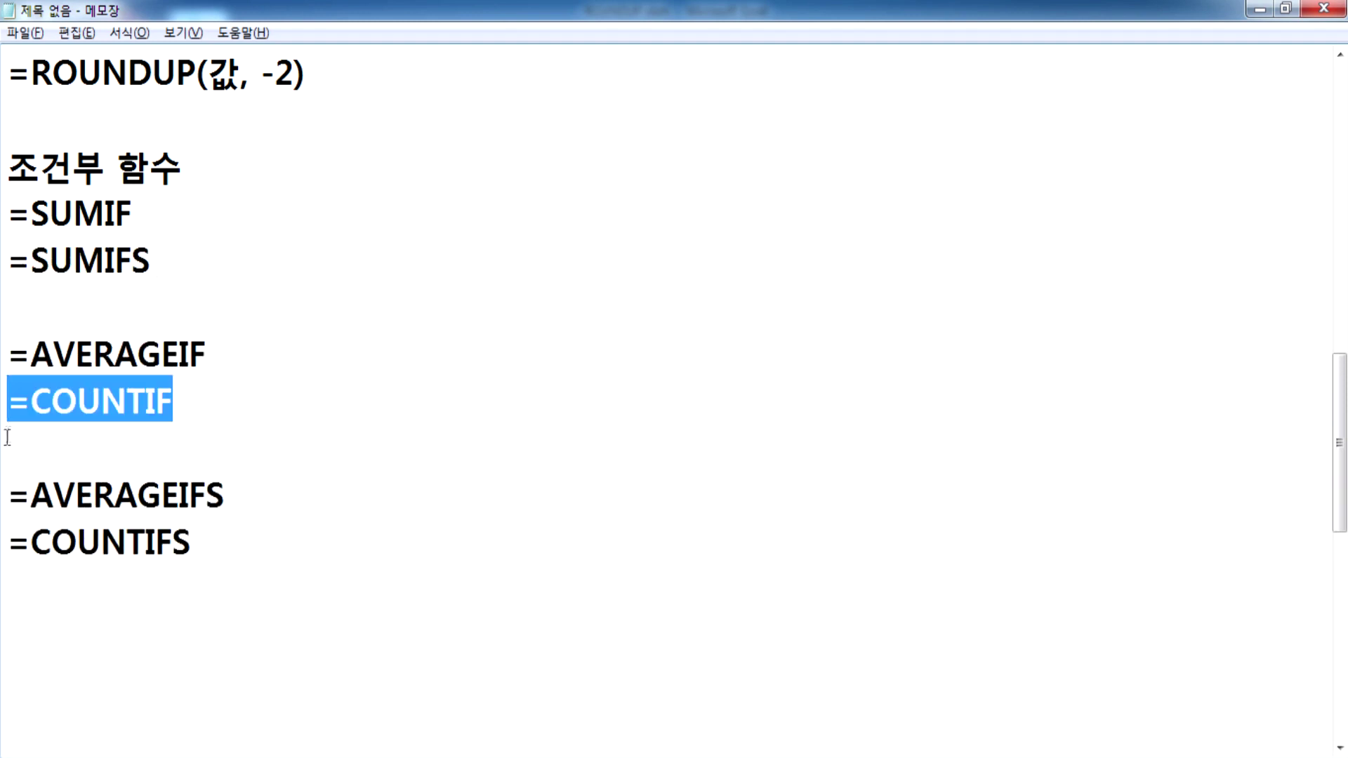
pyautogui.hotkey('ctrl', 'x')
pyautogui.click(9, 495)
pyautogui.hotkey('ctrl', 'v')
pyautogui.click(259, 453)
pyautogui.press('Return')
pyautogui.press('Up')
pyautogui.press('Up')
pyautogui.press('Delete')
# Add the arguments "(범위, 조건, 합계를 구할 범위)" to the =SUMIF line.
pyautogui.click(175, 210)
pyautogui.write('(범위')
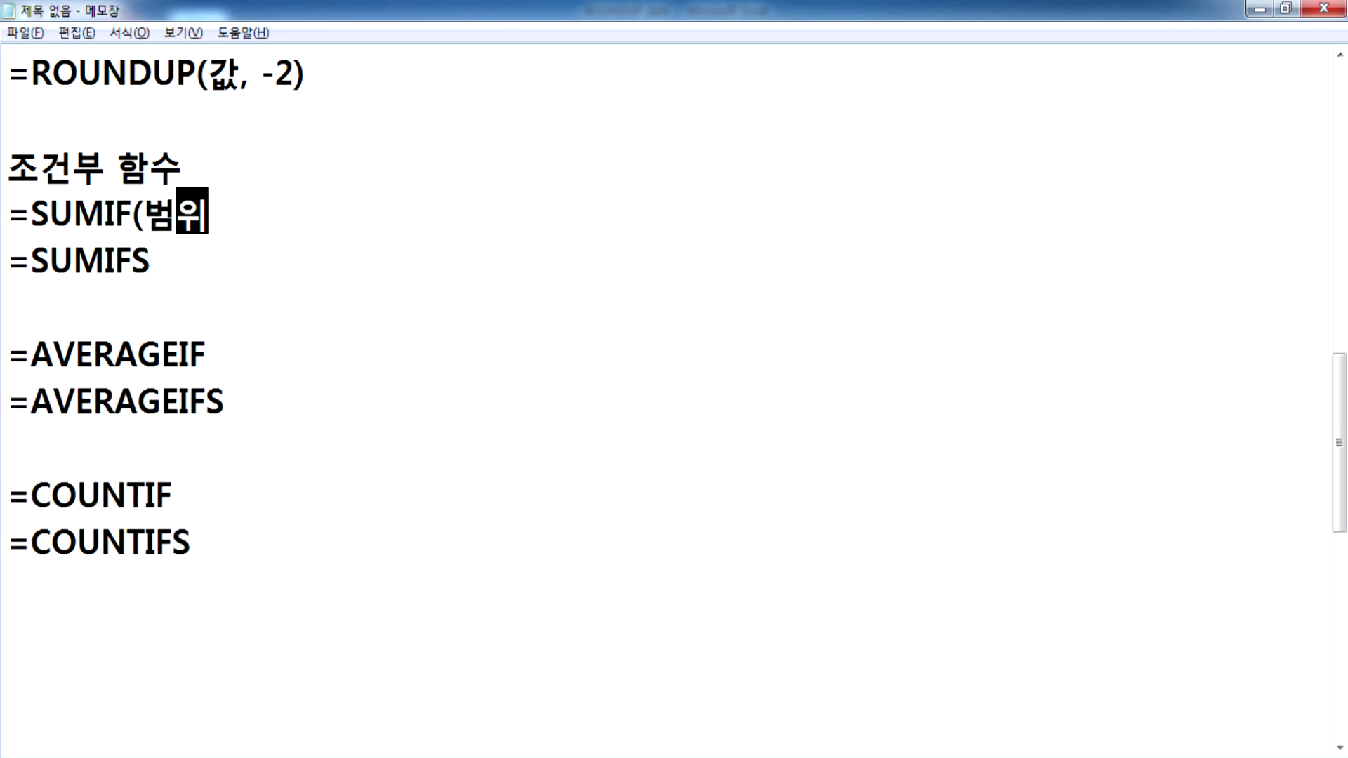
pyautogui.write(', 조건, 합계')
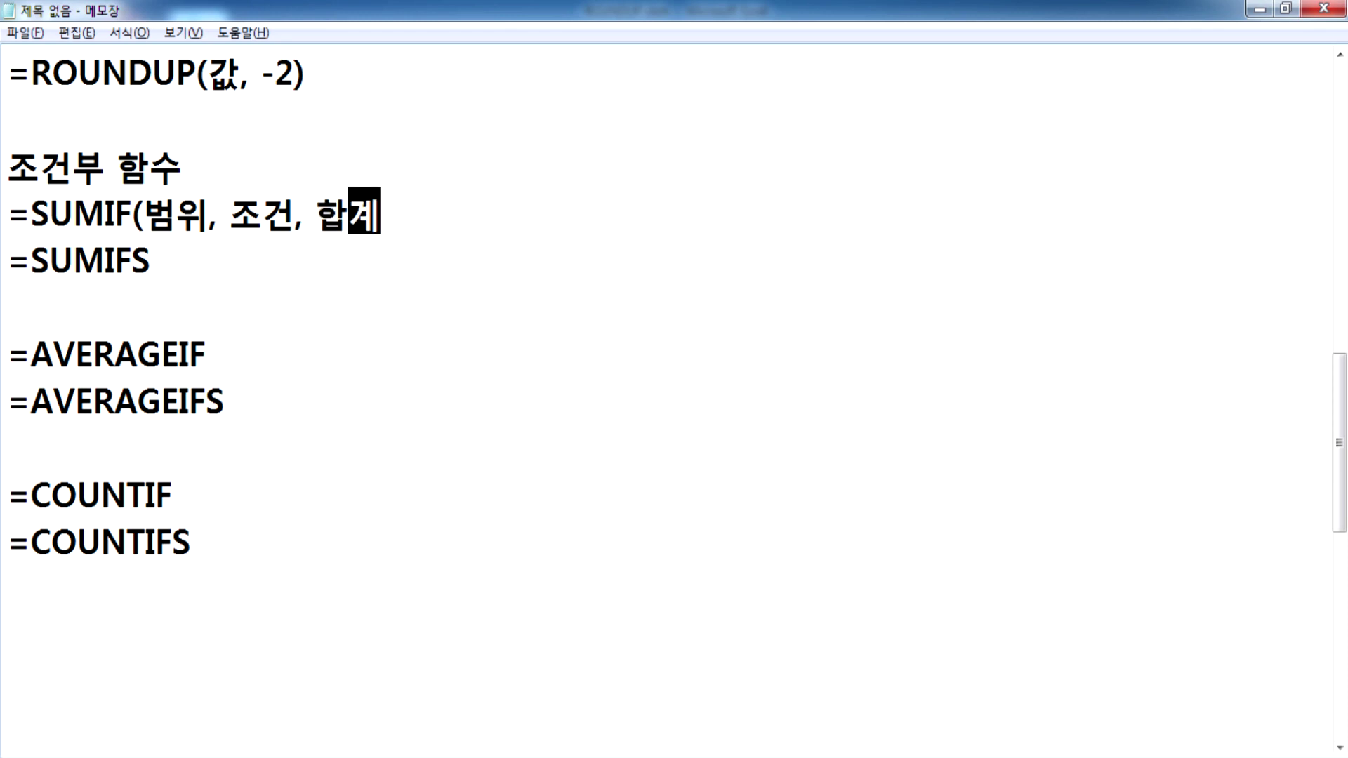
pyautogui.write('를 구할 범위)')
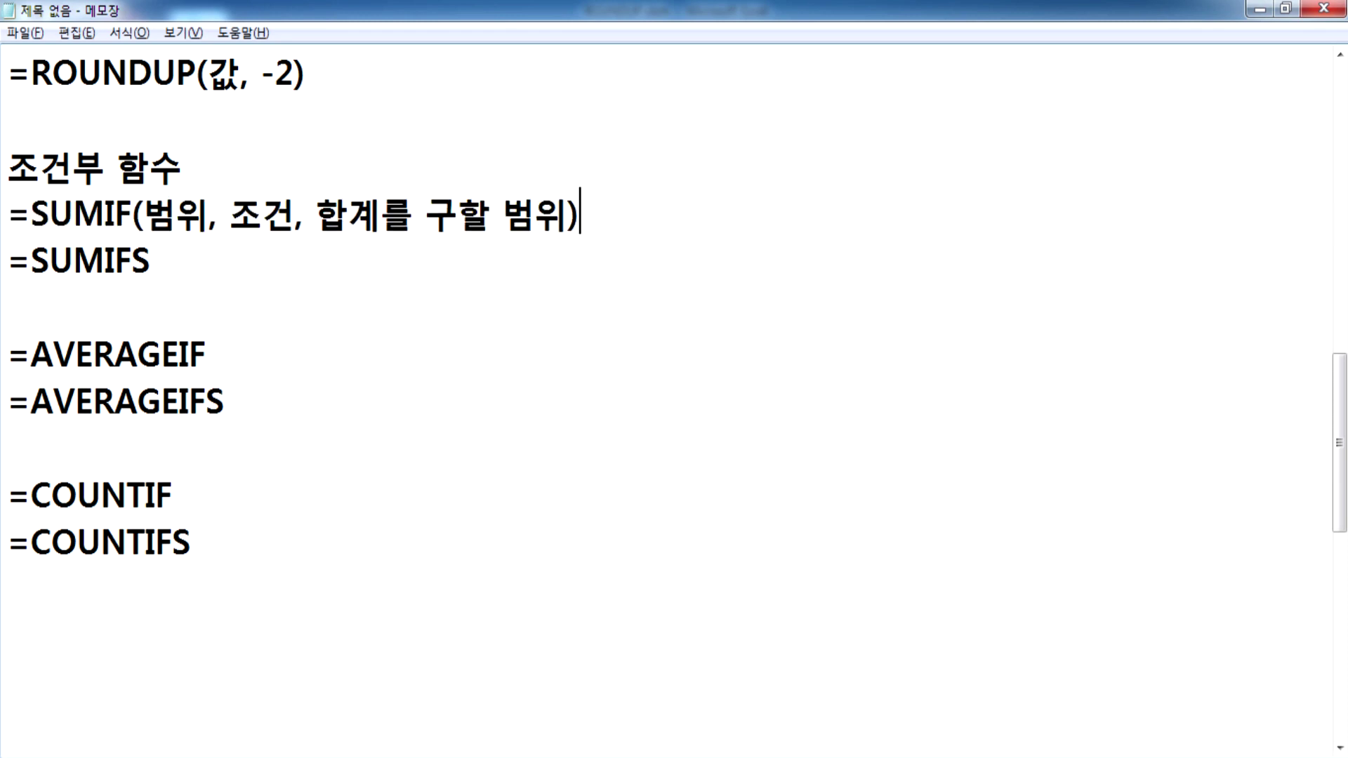
# Add the arguments "(합계를 구할 범위, 범위, 조건, 범위, 조건, 범위, 조건, ...)" to the =SUMIFS line.
pyautogui.press('Down')
pyautogui.write('(')
pyautogui.write('합계를 구할 버')
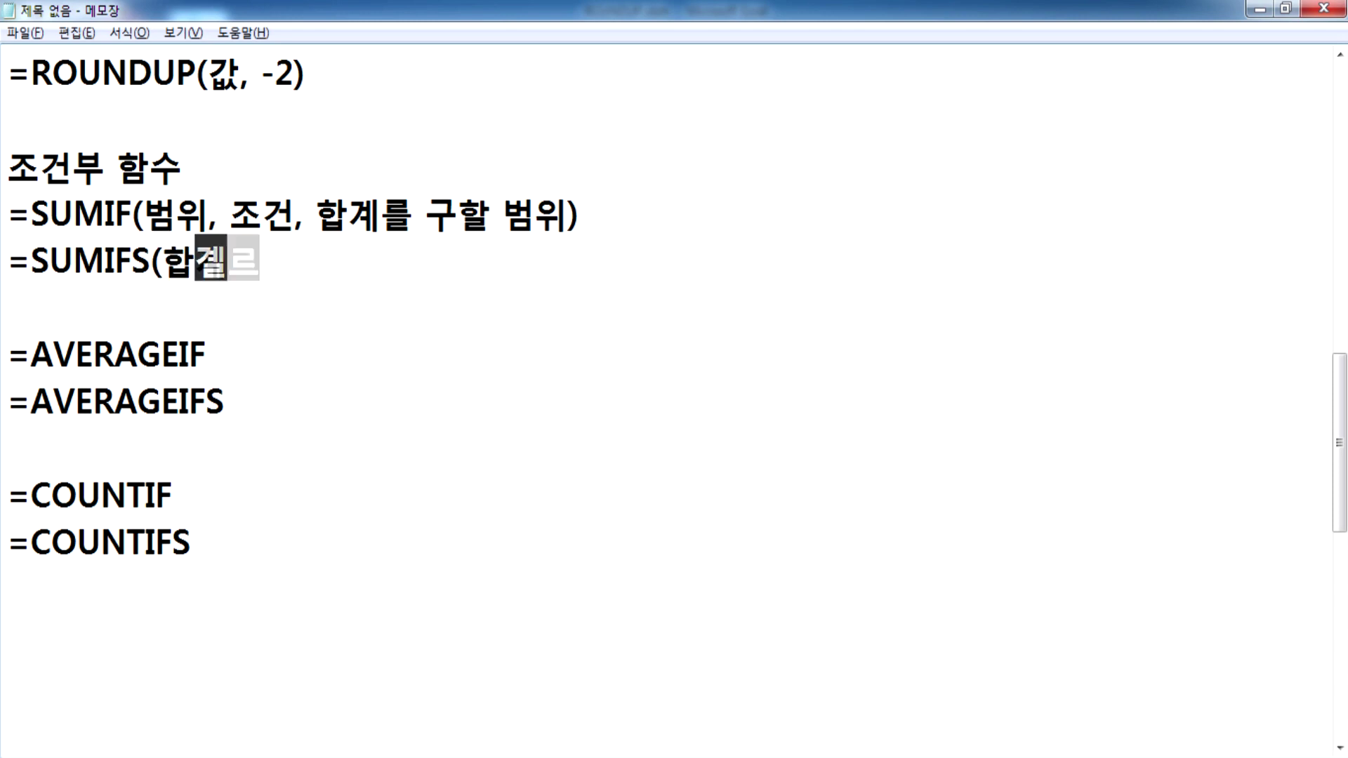
pyautogui.write('ㅁ위, 범위')
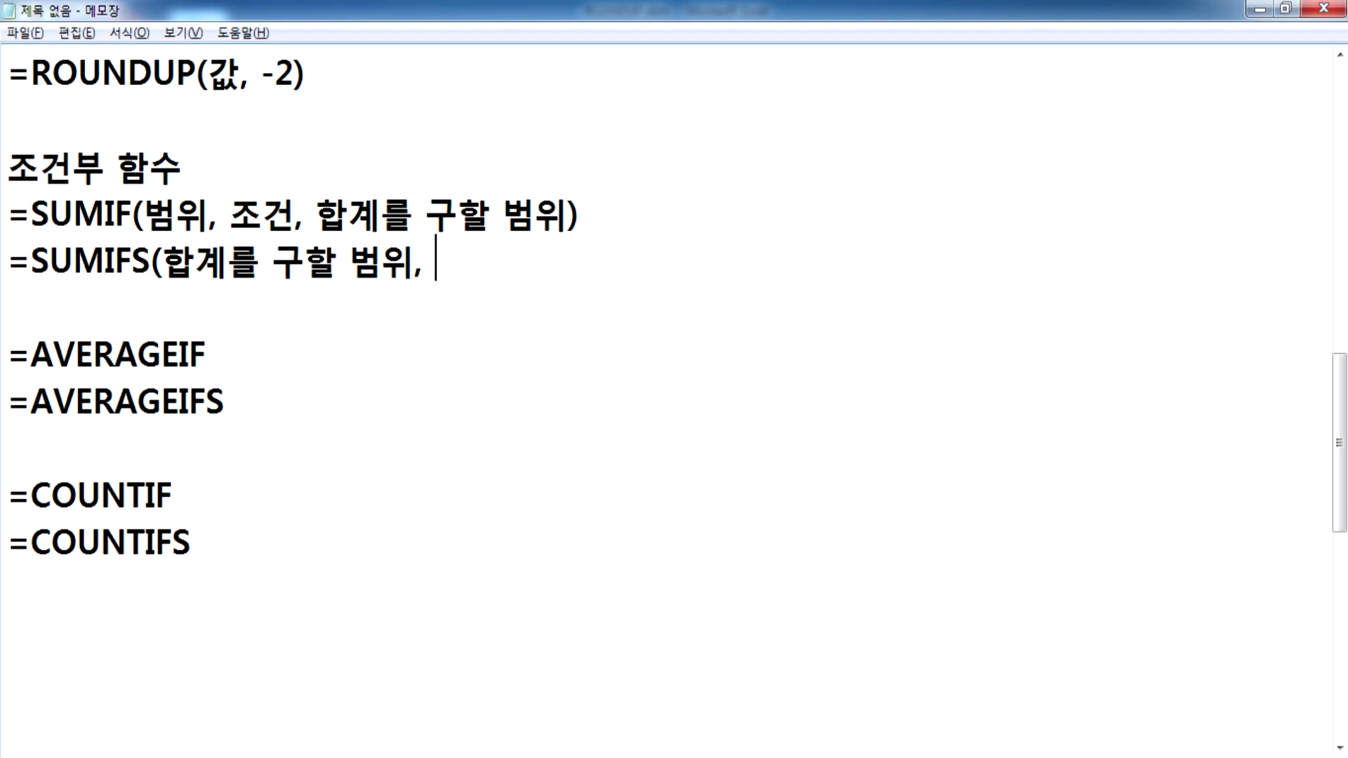
pyautogui.write(', 조건, 범위, 조건, ')
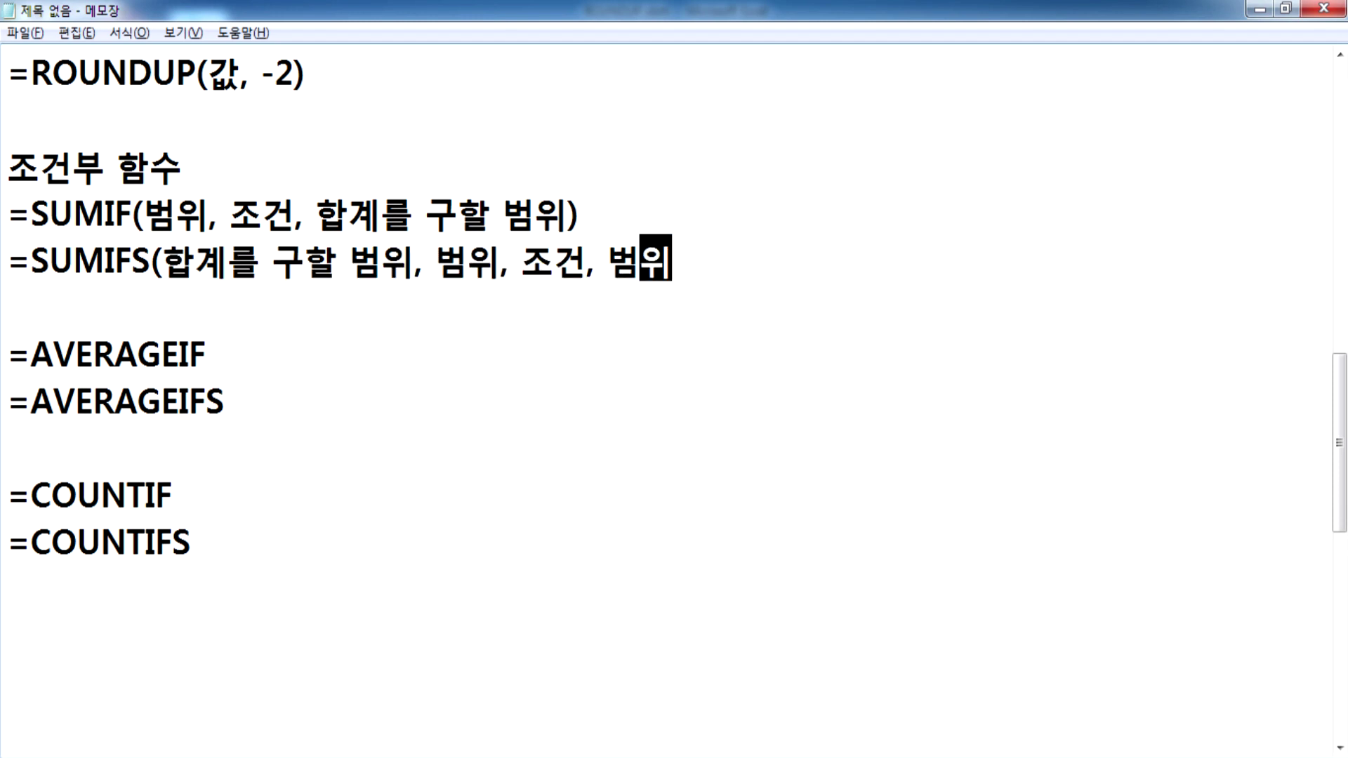
pyautogui.write('범우')
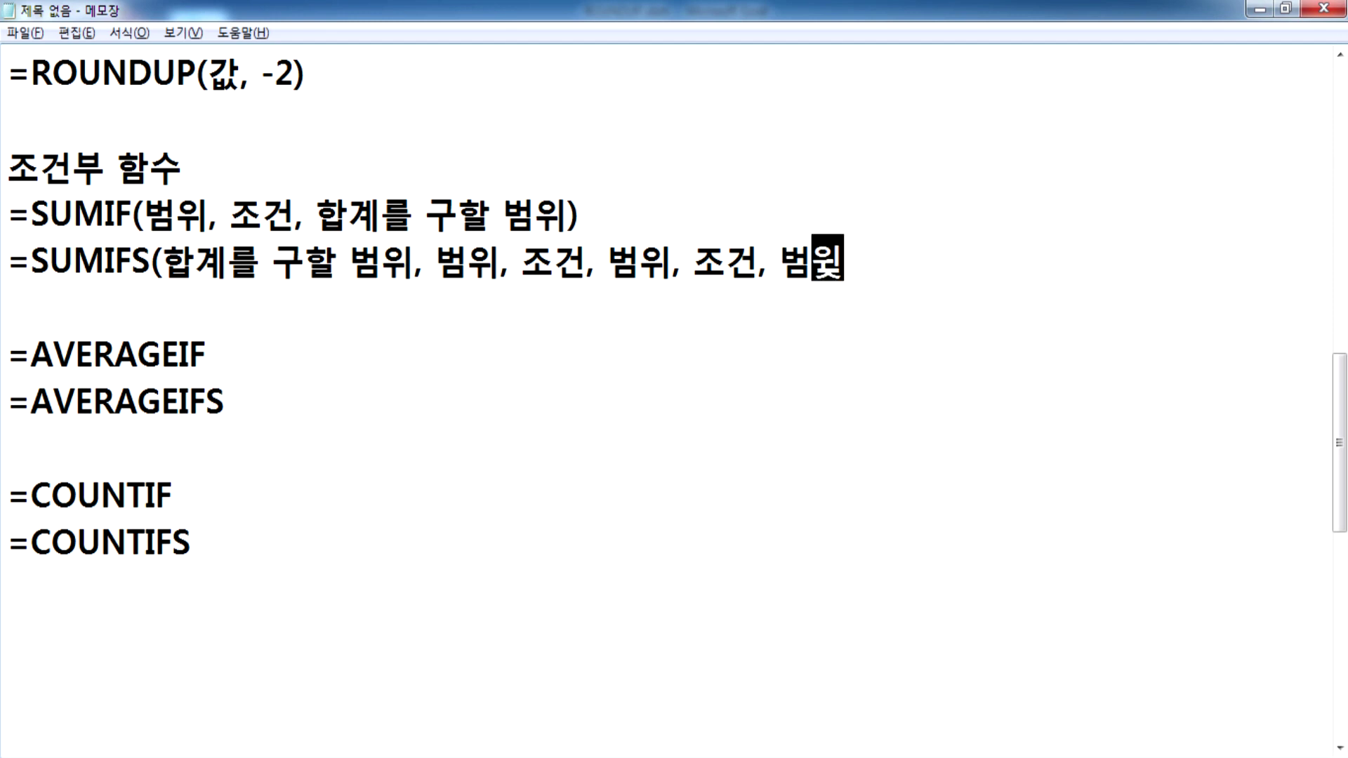
pyautogui.write('조건, ...)')
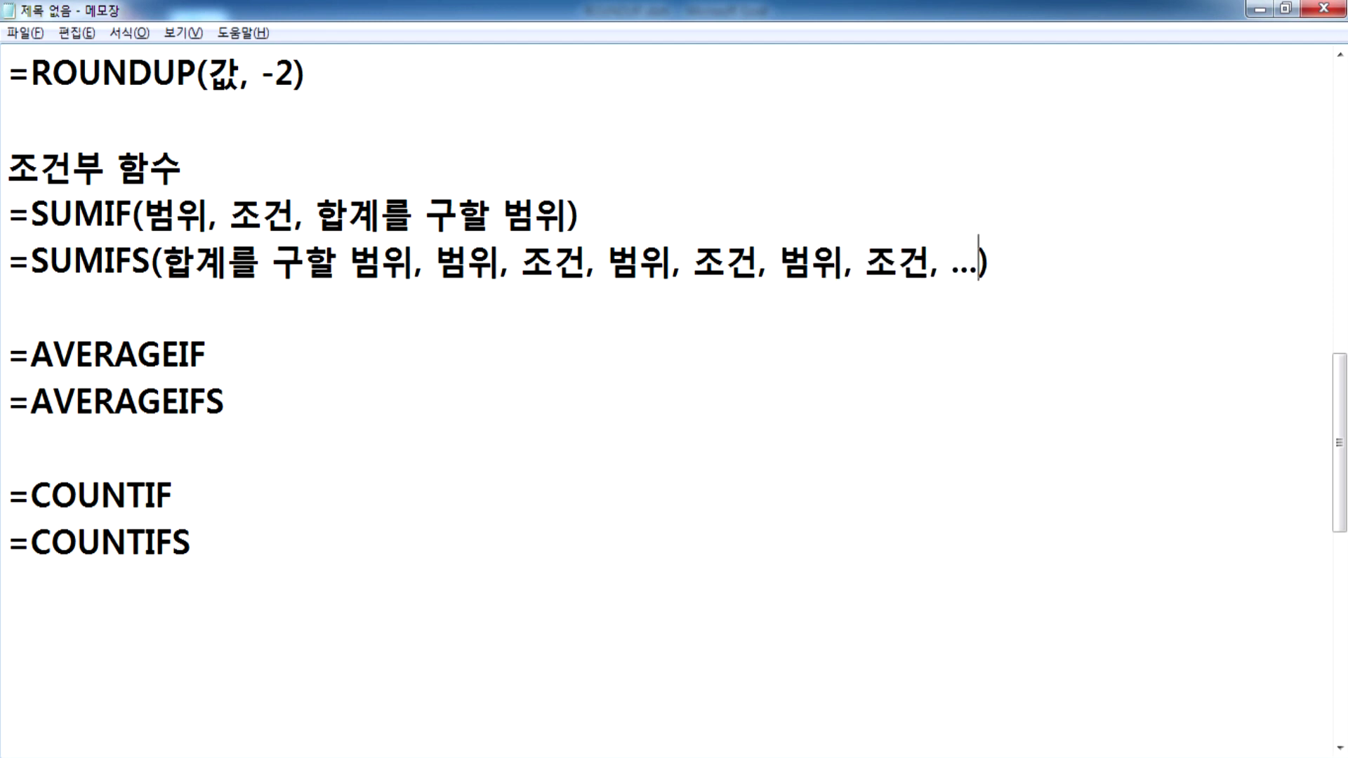
# Number the argument pairs in the =SUMIFS line as 범위1, 조건1, 범위2, 조건2, 범위3, 조건3.
pyautogui.press('Left')
pyautogui.press('Left')
pyautogui.press('Left')
pyautogui.press('Left')
pyautogui.press('Left')
pyautogui.press('Left')
pyautogui.press('Left')
pyautogui.press('Left')
pyautogui.press('Left')
pyautogui.press('Left')
pyautogui.press('Left')
pyautogui.press('Left')
pyautogui.press('Left')
pyautogui.press('Left')
pyautogui.press('Left')
pyautogui.press('Left')
pyautogui.press('Left')
pyautogui.press('Left')
pyautogui.press('Left')
pyautogui.press('Left')
pyautogui.press('Right')
pyautogui.write('1')
pyautogui.press('Right')
pyautogui.press('Right')
pyautogui.press('Right')
pyautogui.press('Right')
pyautogui.write('1')
pyautogui.press('Right')
pyautogui.press('Right')
pyautogui.press('Right')
pyautogui.press('Right')
pyautogui.press('Right')
pyautogui.press('Left')
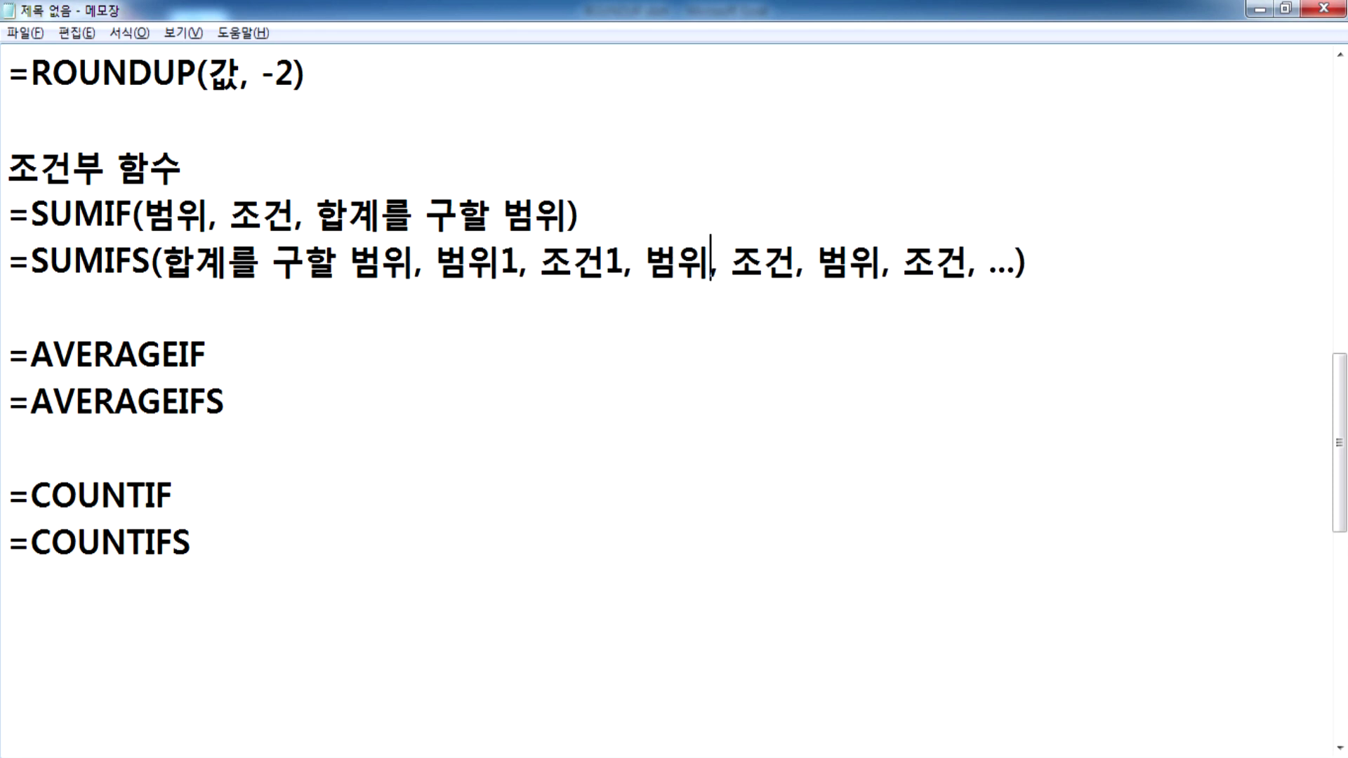
pyautogui.write('2')
pyautogui.press('Right')
pyautogui.press('Right')
pyautogui.write('2')
pyautogui.press('Right')
pyautogui.press('Right')
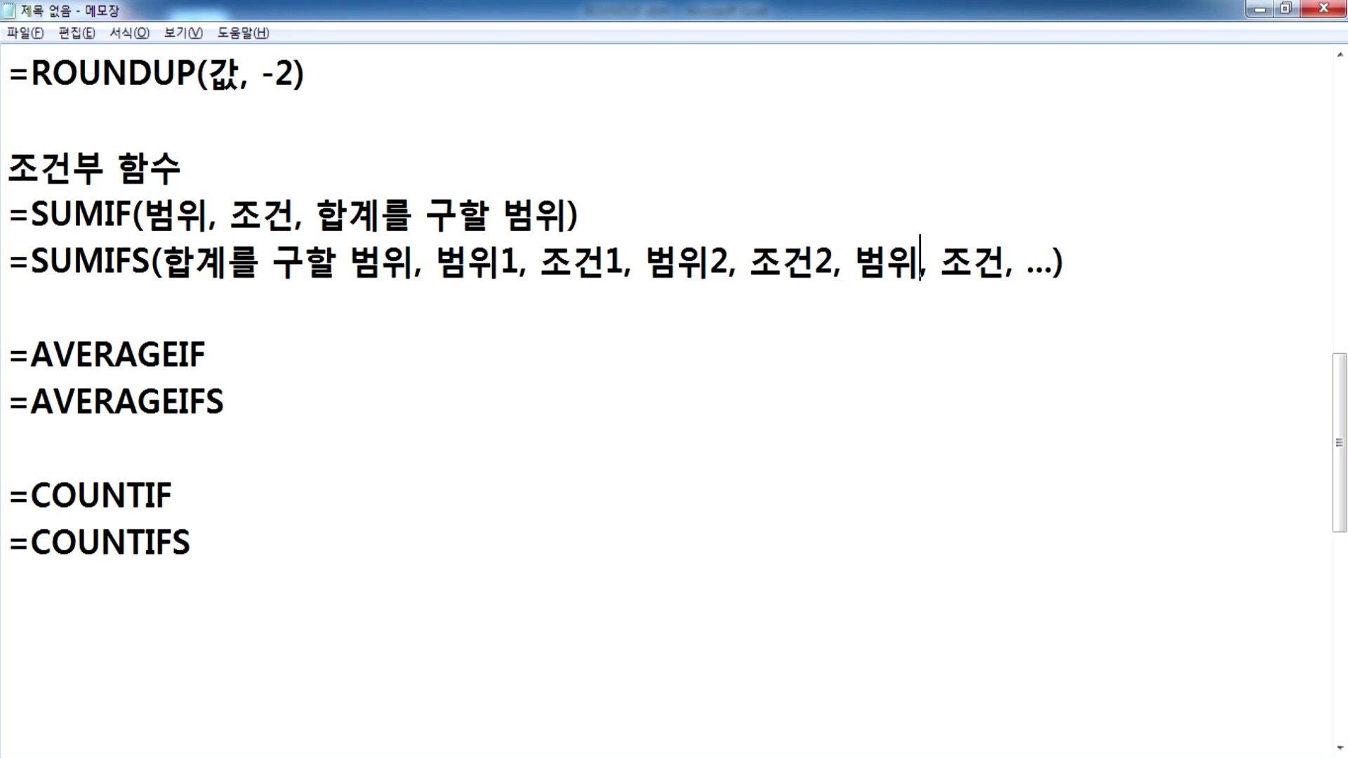
pyautogui.write('3')
pyautogui.press('Right')
pyautogui.press('Right')
pyautogui.write('3')
pyautogui.press('Right')
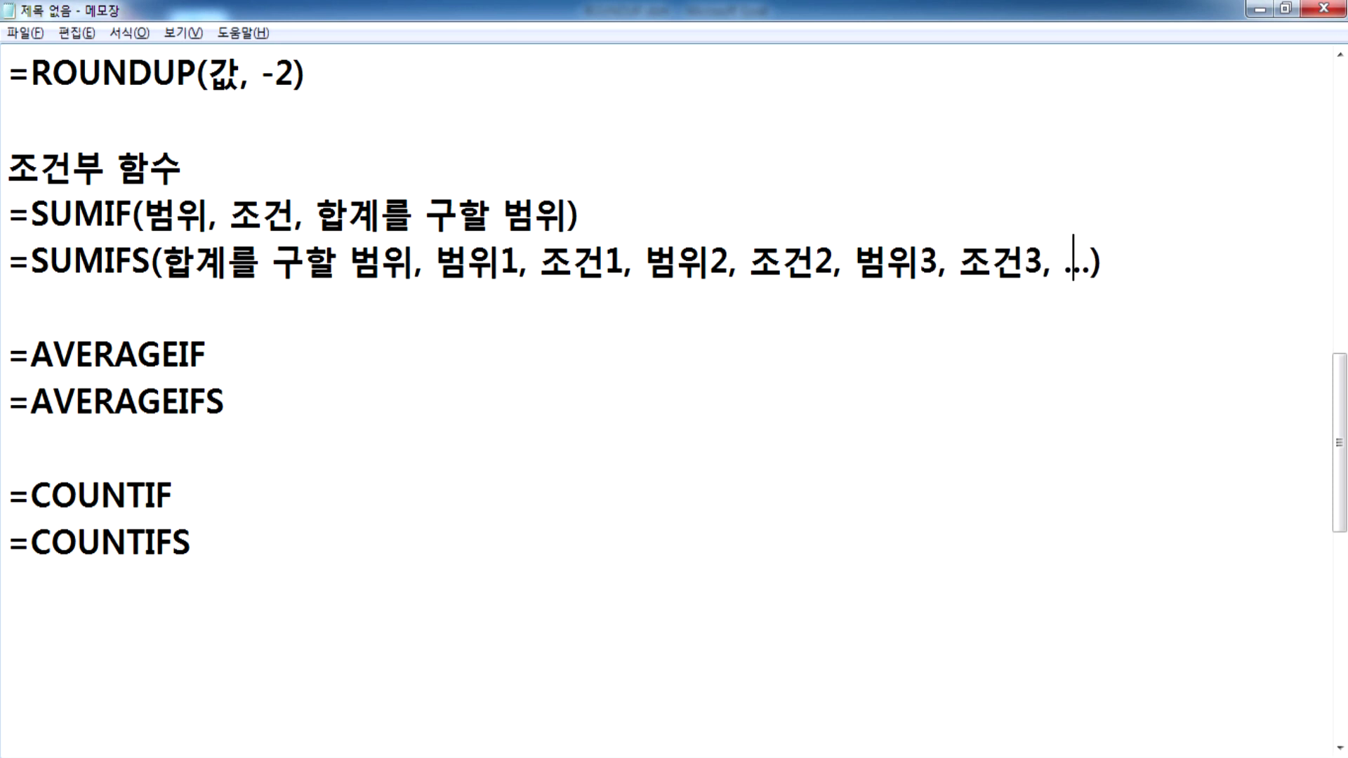
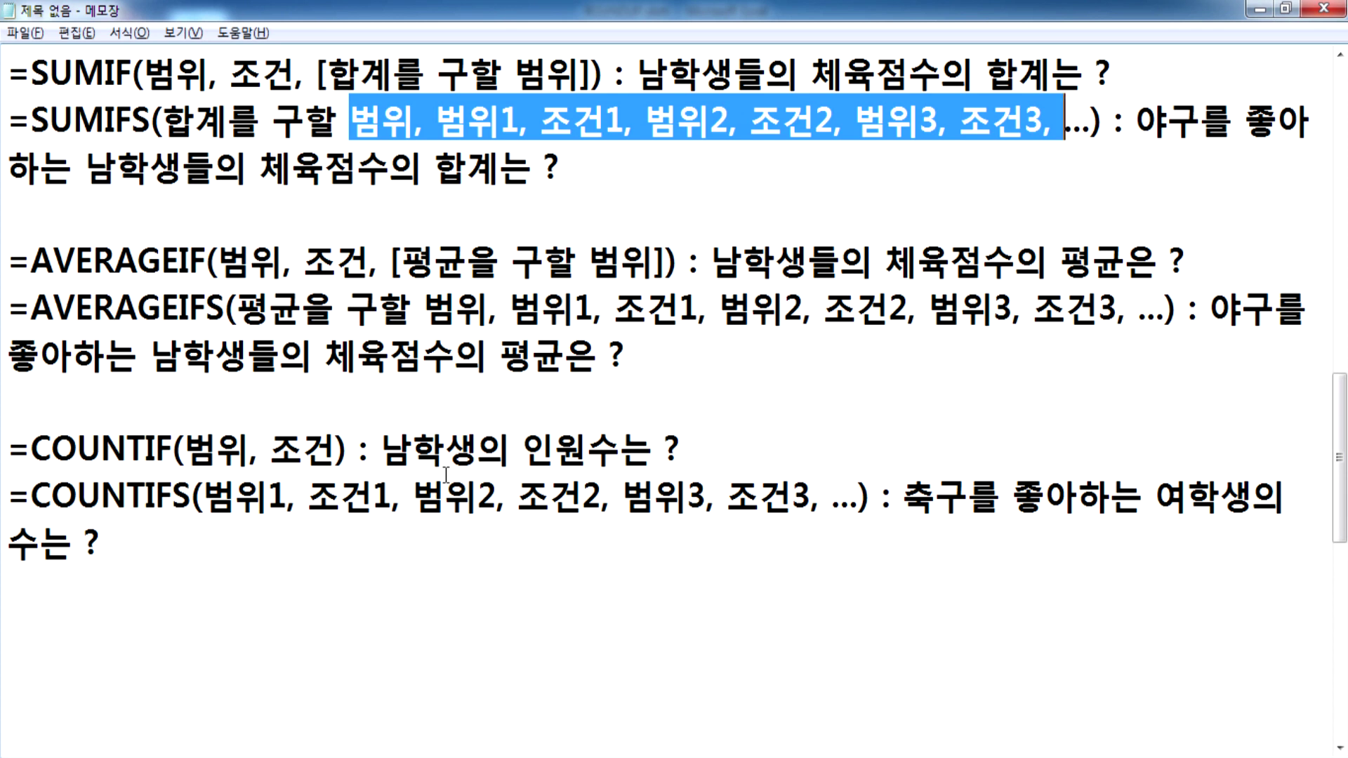
# Switch to the 06 부록 folder in the file explorer and open SUMIF.xlsm in Excel.
pyautogui.click(52, 582)
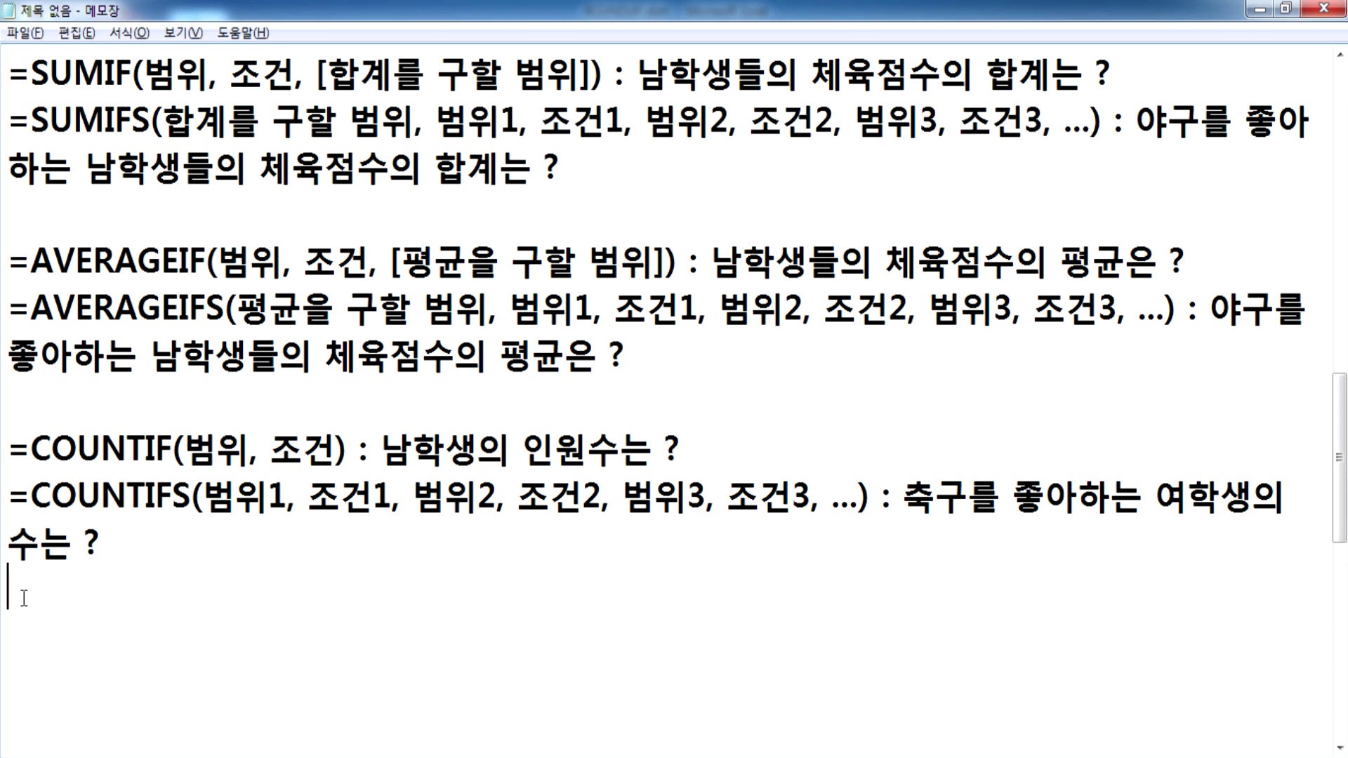
pyautogui.click(160, 755)
pyautogui.scroll(-11, 550, 443)
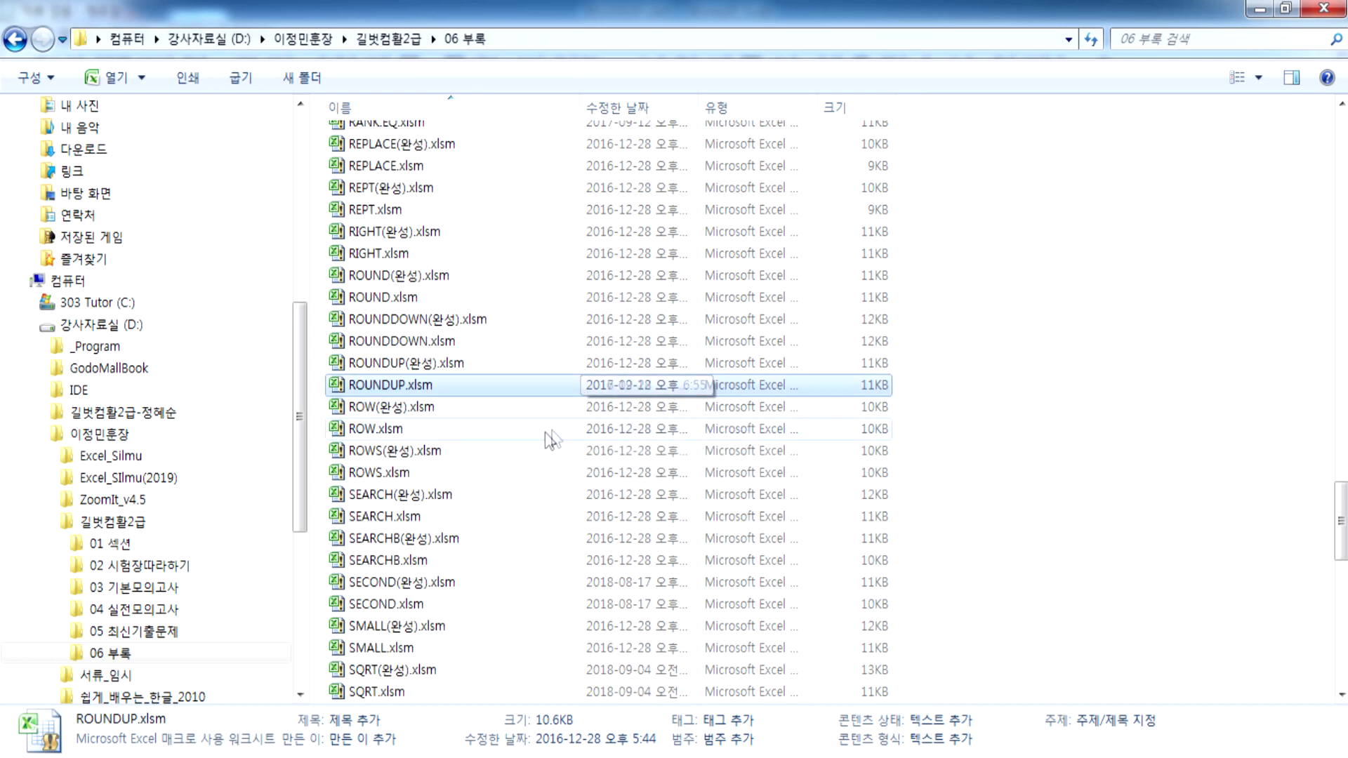
pyautogui.click(386, 429)
pyautogui.doubleClick(383, 385)
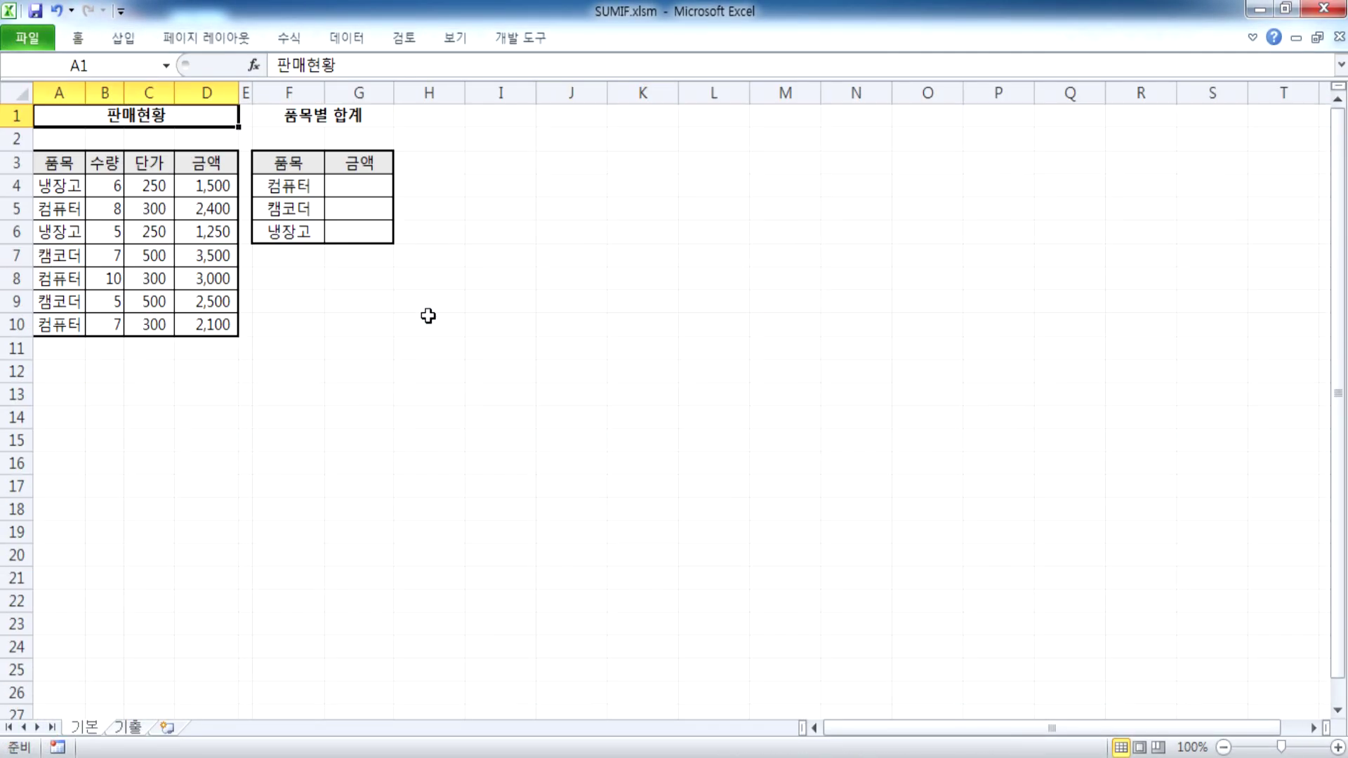
# Examine the 컴퓨터 item in the 품목별 합계 table and its matching rows and amounts in the 판매현황 table.
pyautogui.keyDown('ctrl'); pyautogui.scroll(4, 192, 261); pyautogui.keyUp('ctrl')
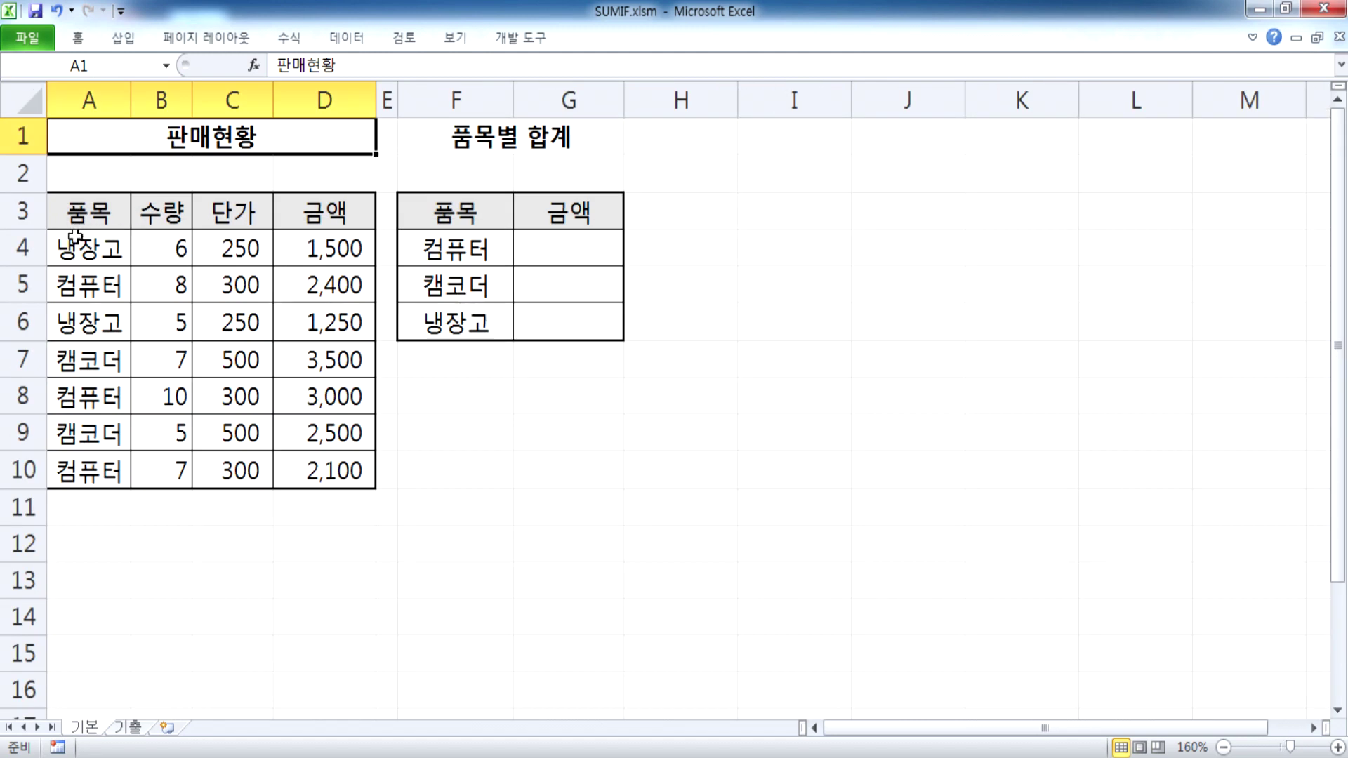
pyautogui.click(449, 239)
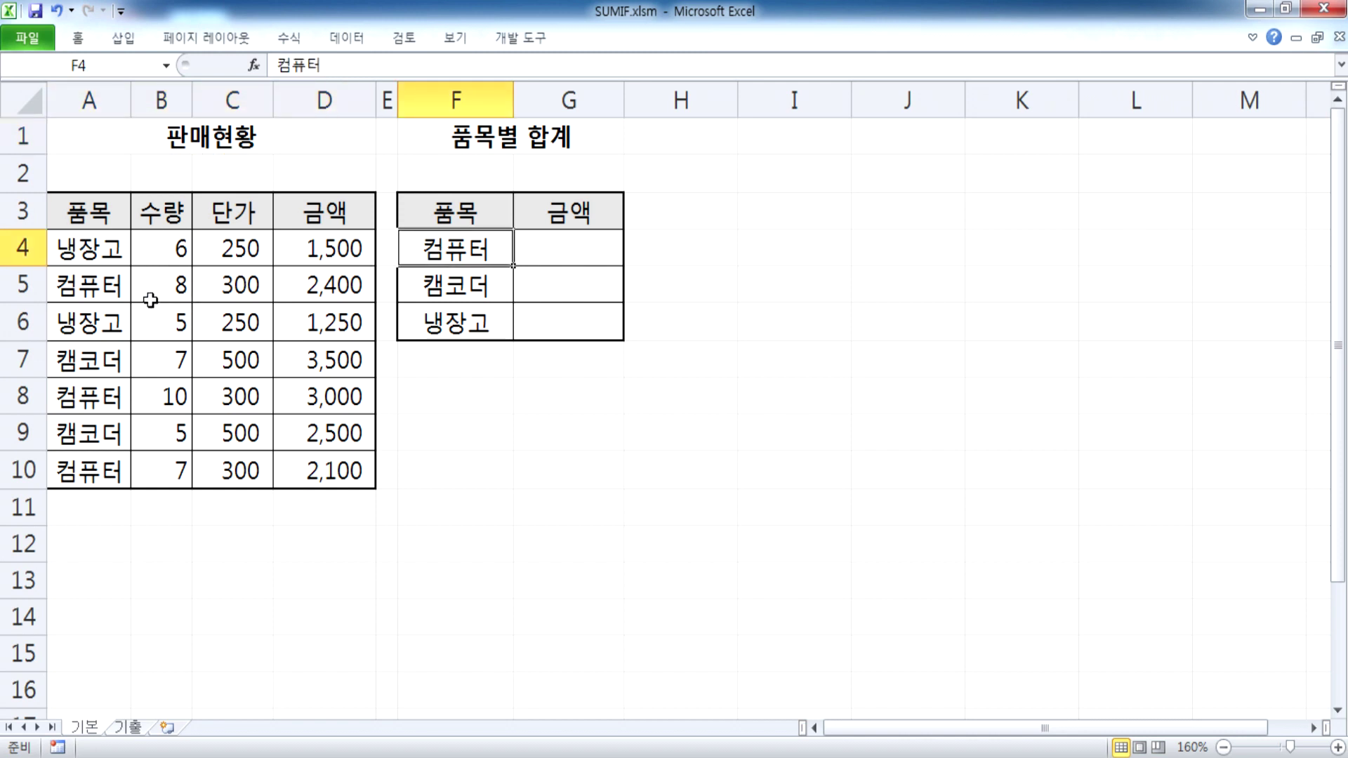
pyautogui.click(70, 287)
pyautogui.click(317, 283)
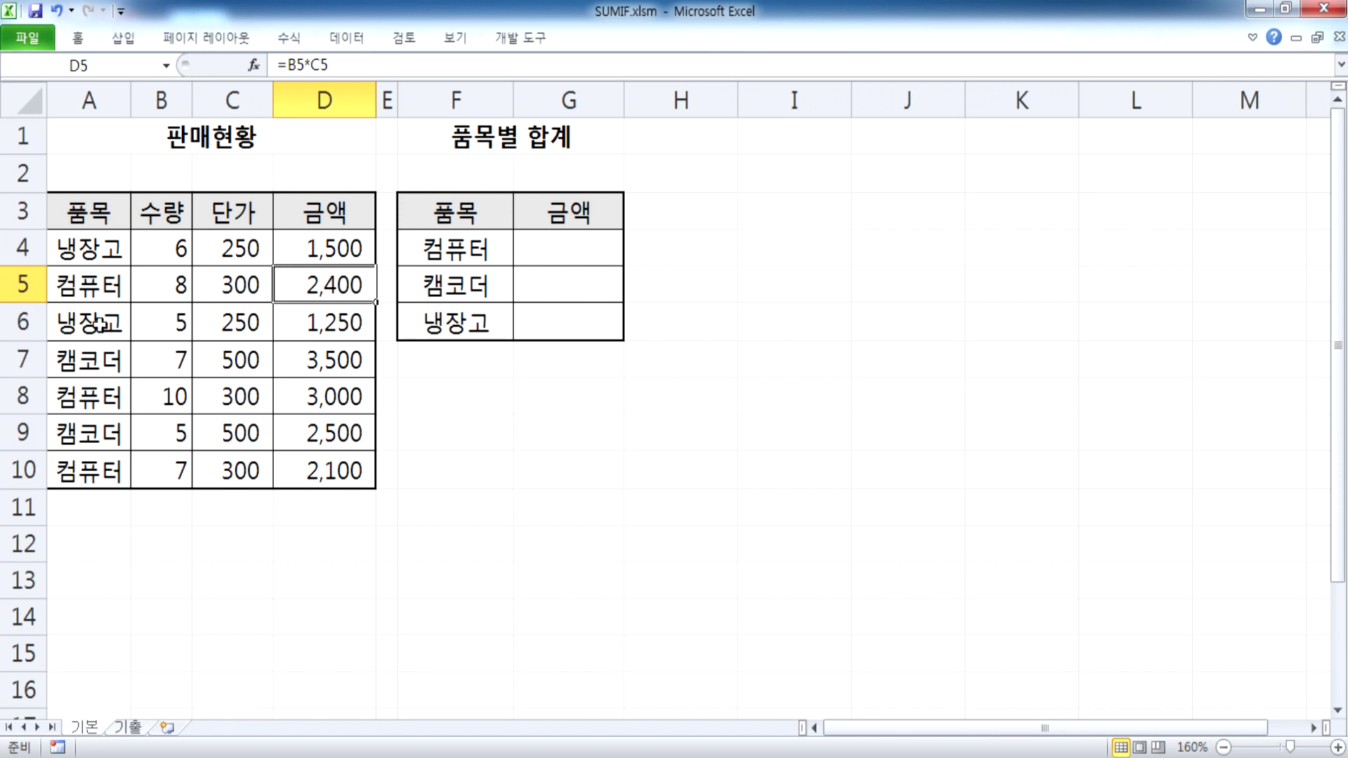
pyautogui.moveTo(81, 476); pyautogui.dragTo(346, 469)
pyautogui.click(302, 294)
pyautogui.click(303, 477)
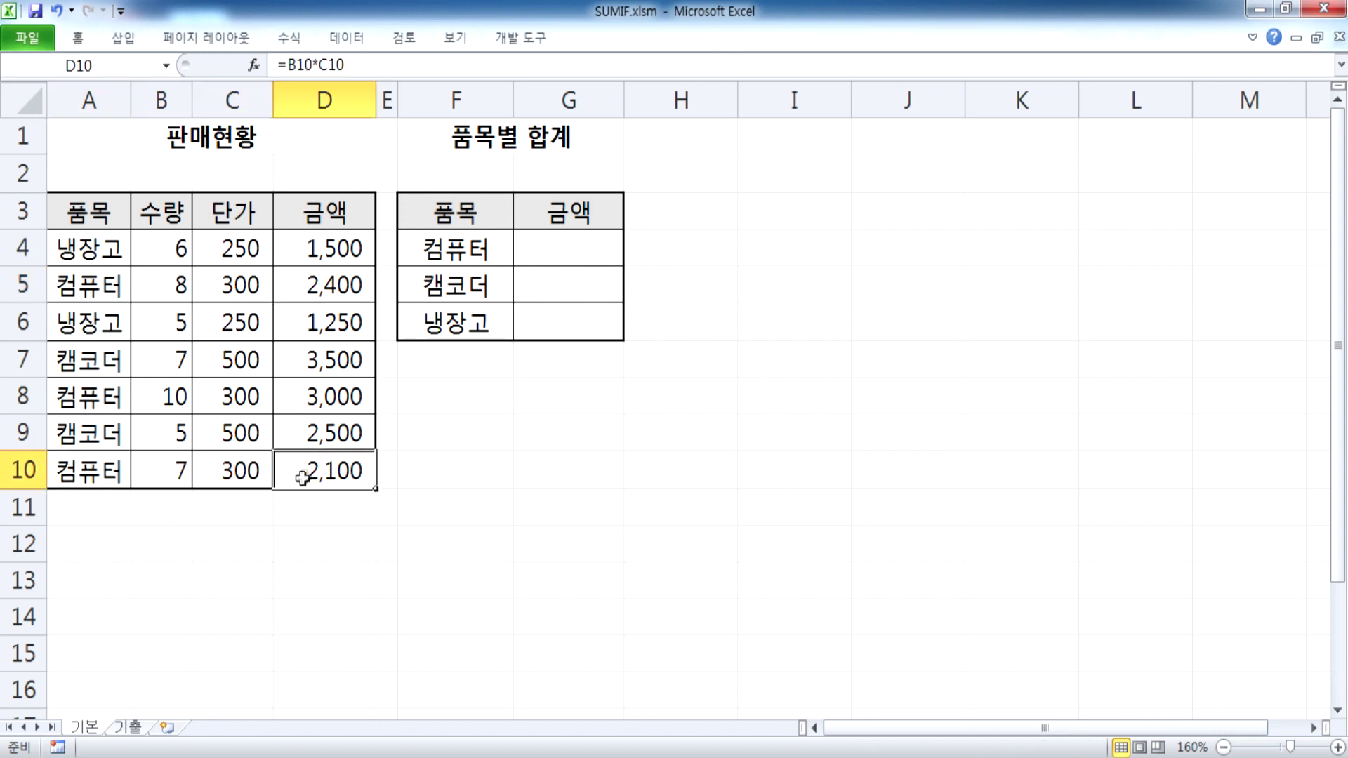
# Enter a SUMIF formula in cell I4 with range A4:A10, criteria F4 and sum range D4:D10.
pyautogui.click(772, 253)
pyautogui.write('=')
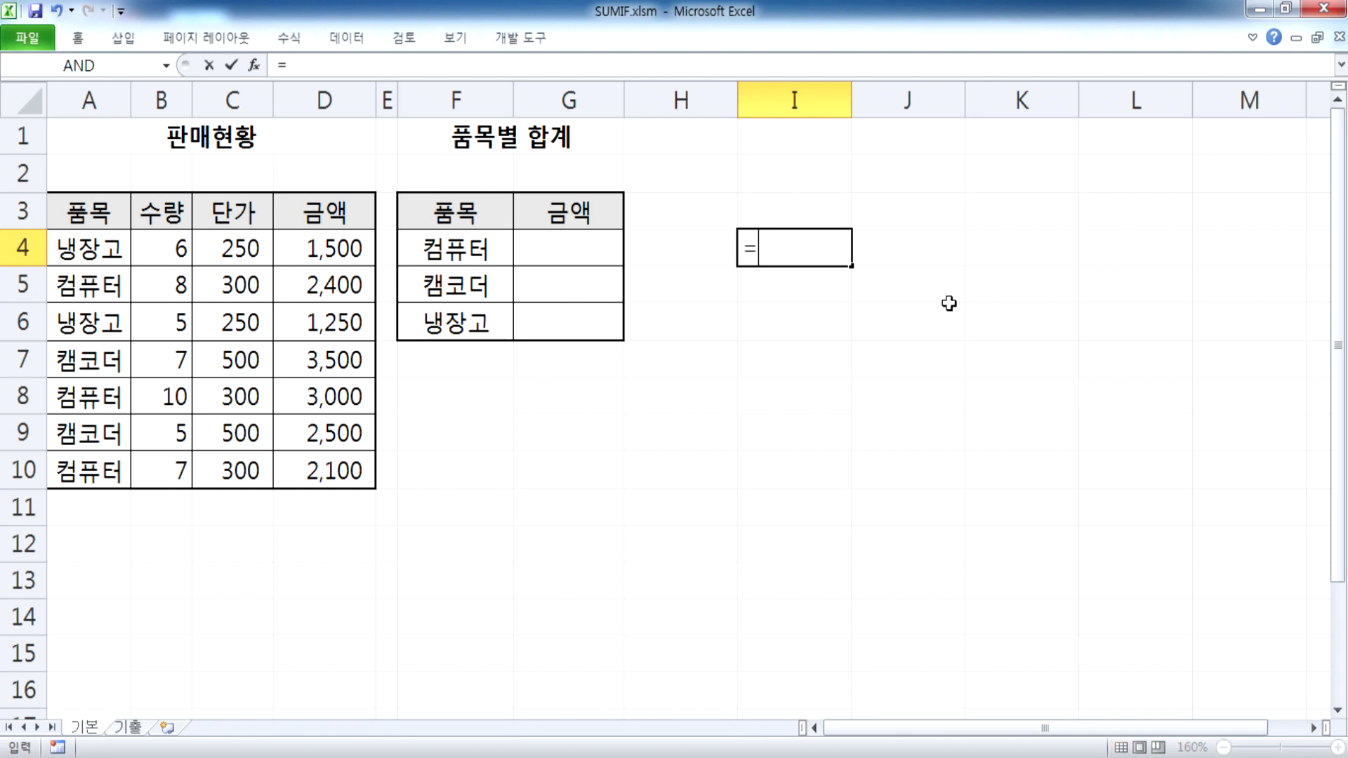
pyautogui.write('sumif')
pyautogui.press('Escape')
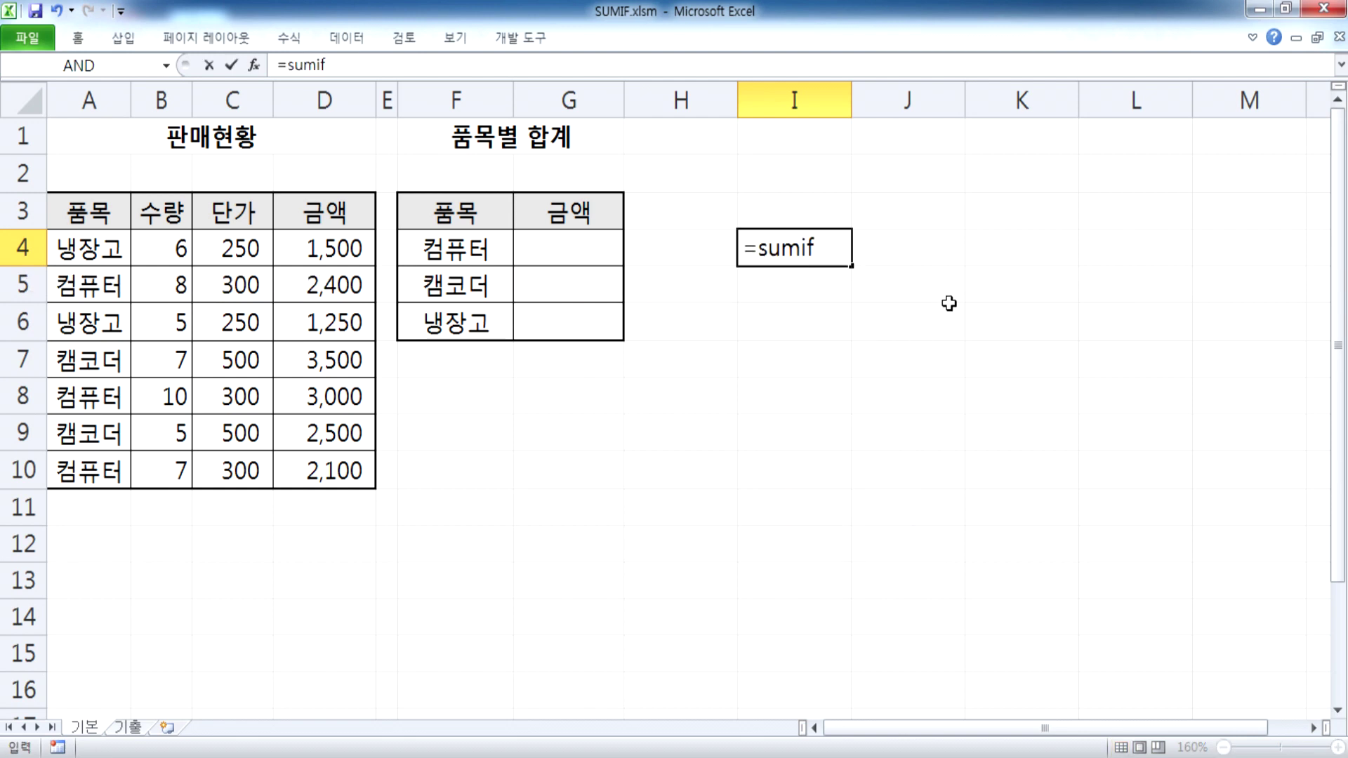
pyautogui.write('(')
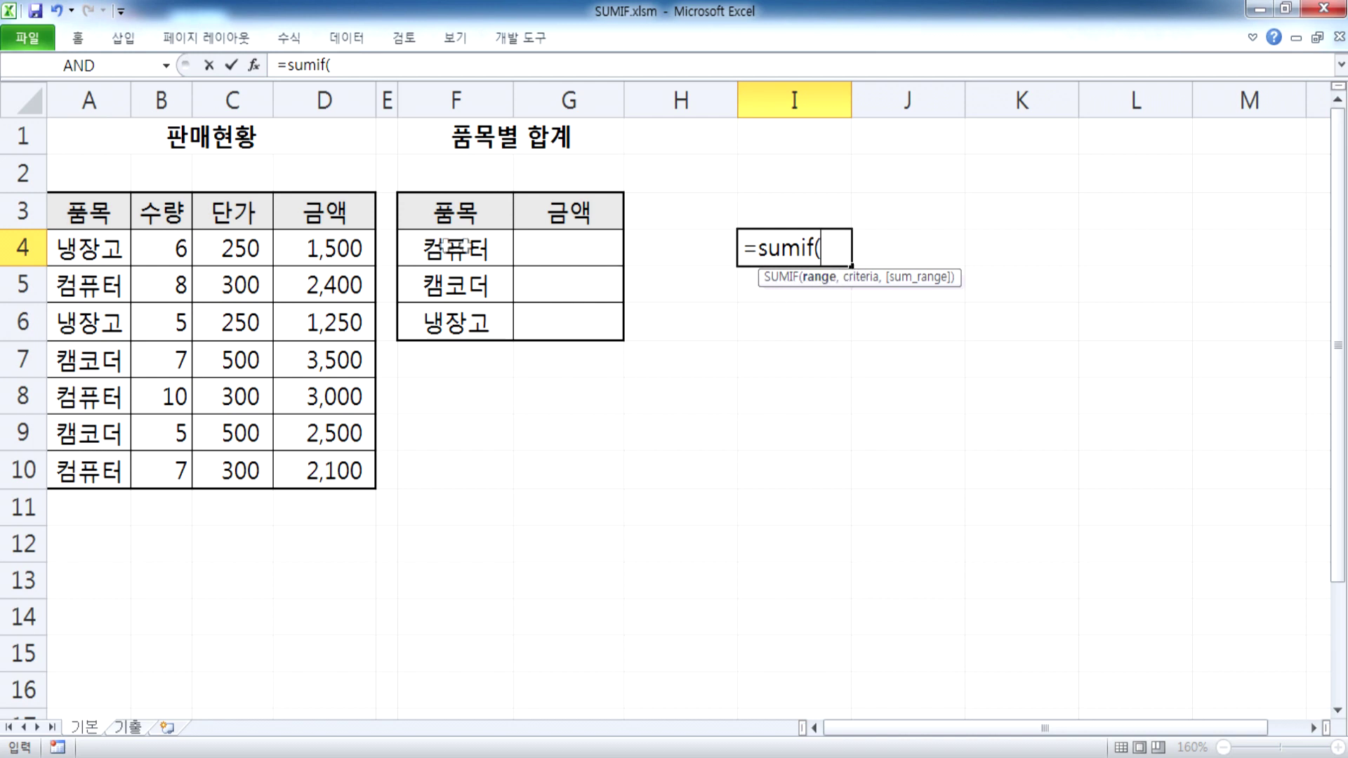
pyautogui.moveTo(112, 247); pyautogui.dragTo(88, 472)
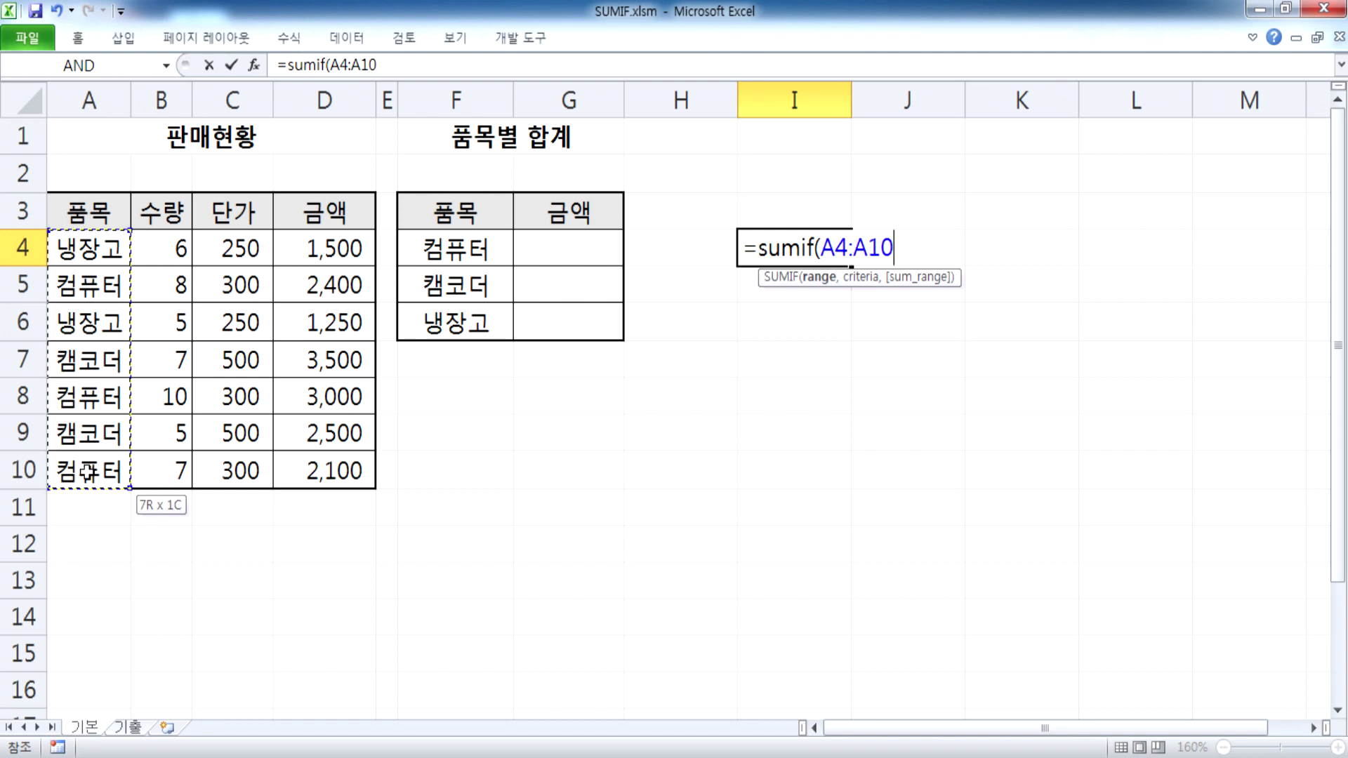
pyautogui.write(',')
pyautogui.click(441, 247)
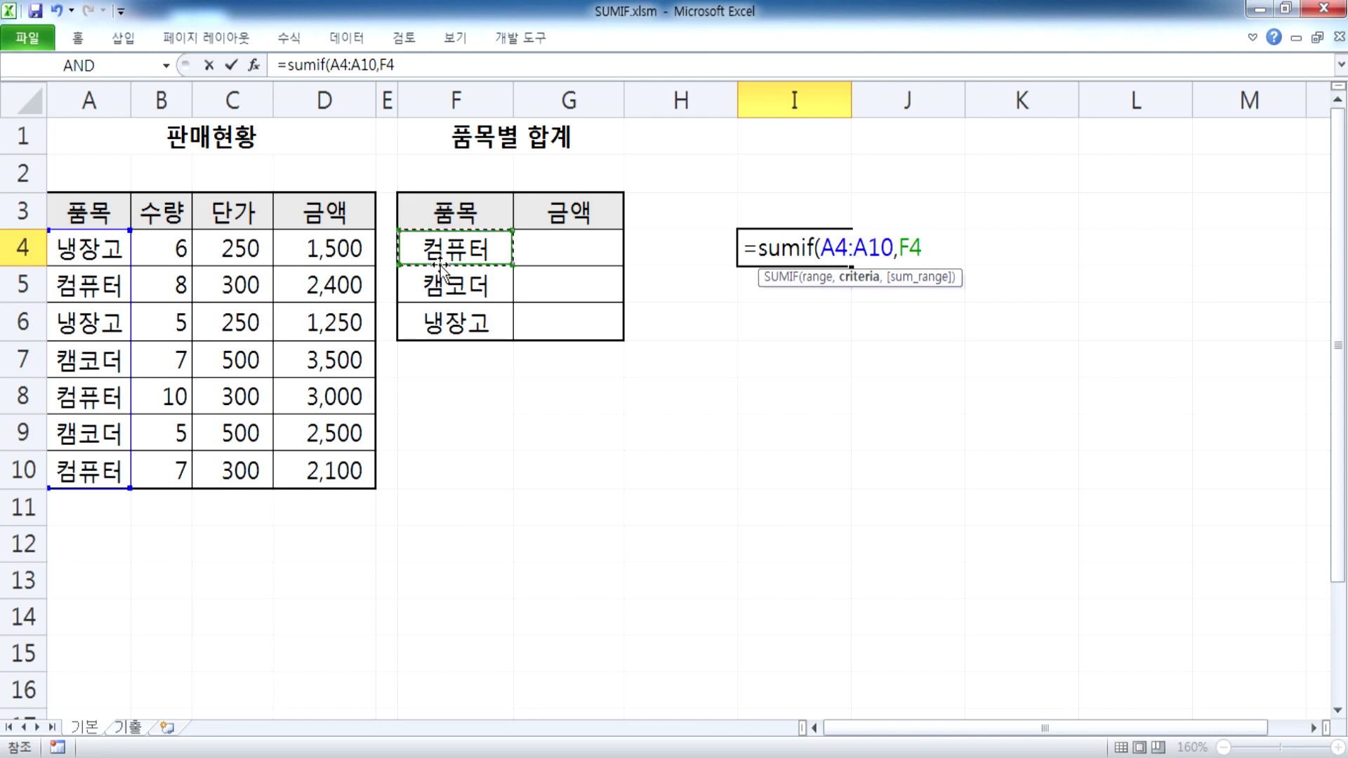
pyautogui.write(',')
pyautogui.moveTo(325, 250); pyautogui.dragTo(307, 470)
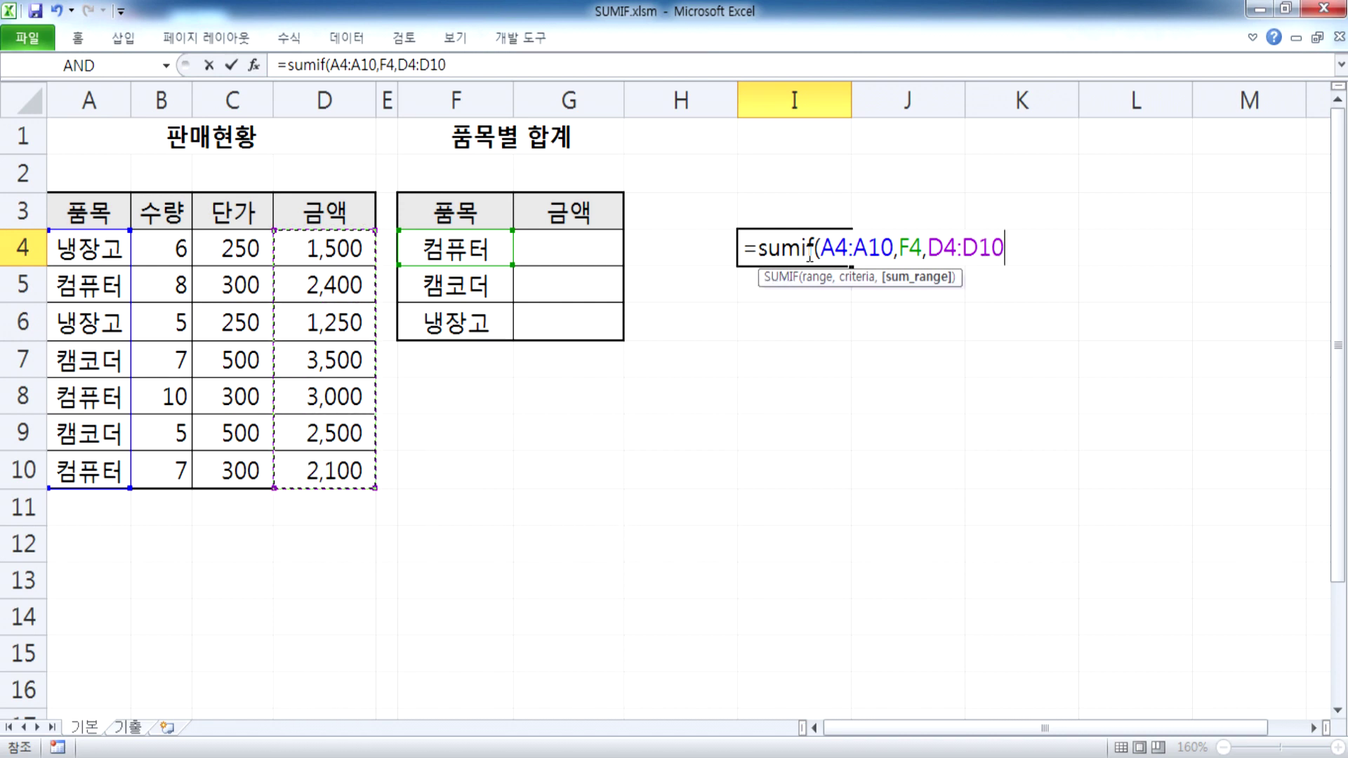
# Make the item range $A$4:$A$10 and the sum range $D$4:$D$10 absolute in the I4 formula and commit it.
pyautogui.moveTo(826, 247); pyautogui.dragTo(885, 246)
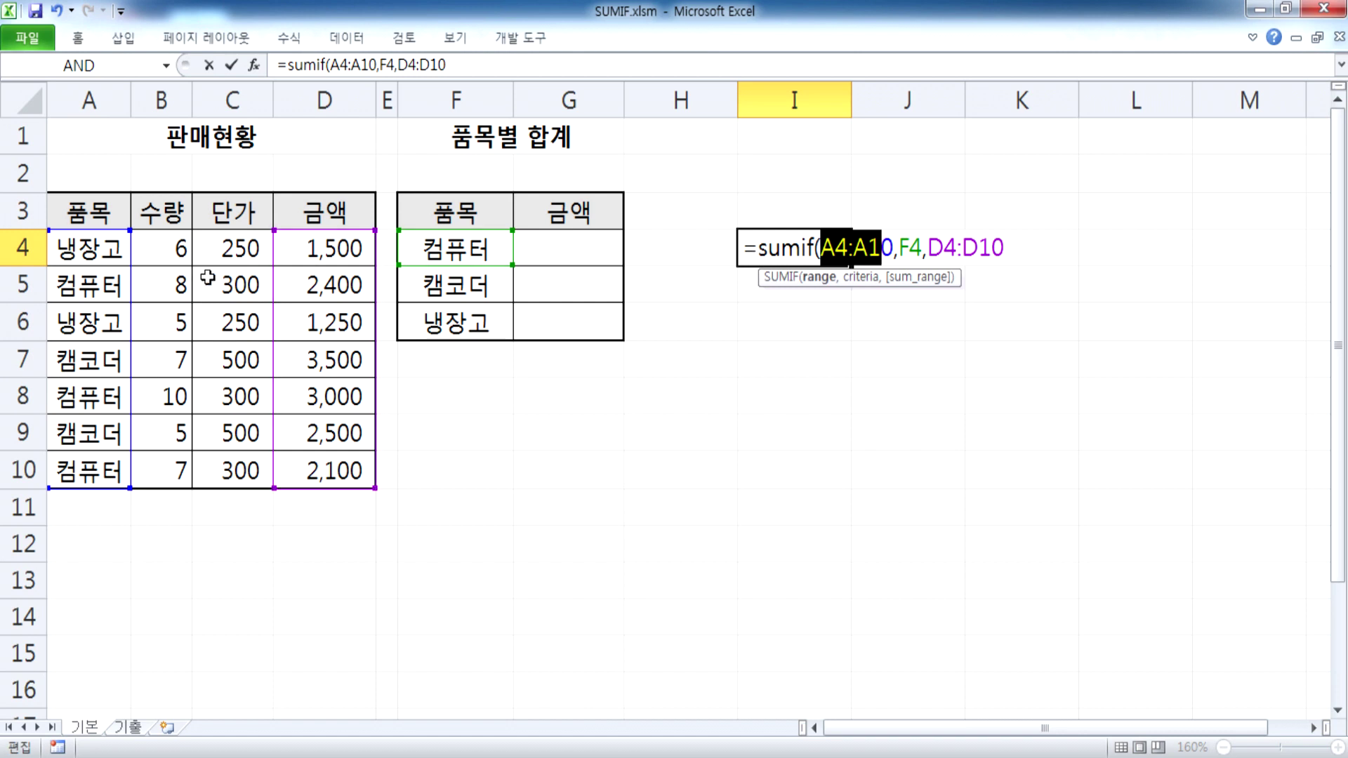
pyautogui.press('F4')
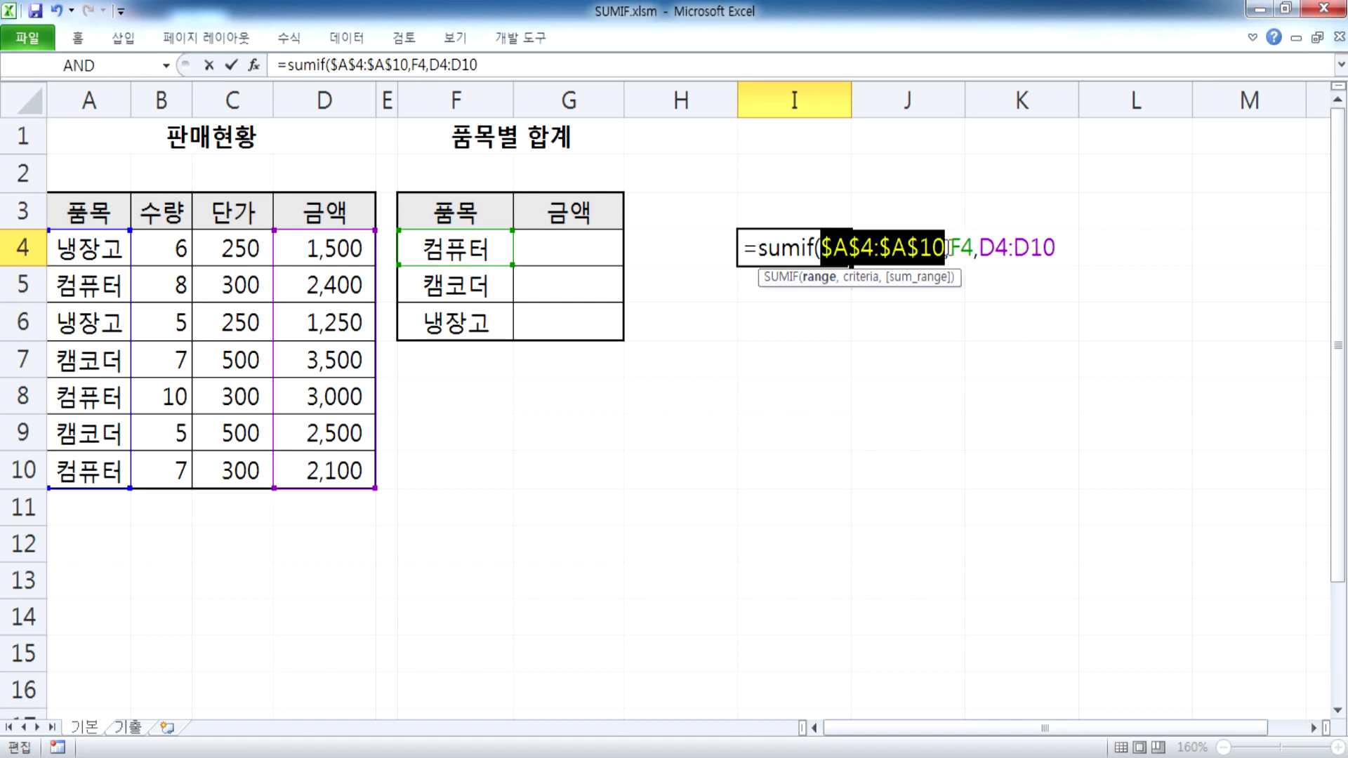
pyautogui.moveTo(981, 245); pyautogui.dragTo(1063, 246)
pyautogui.press('F4')
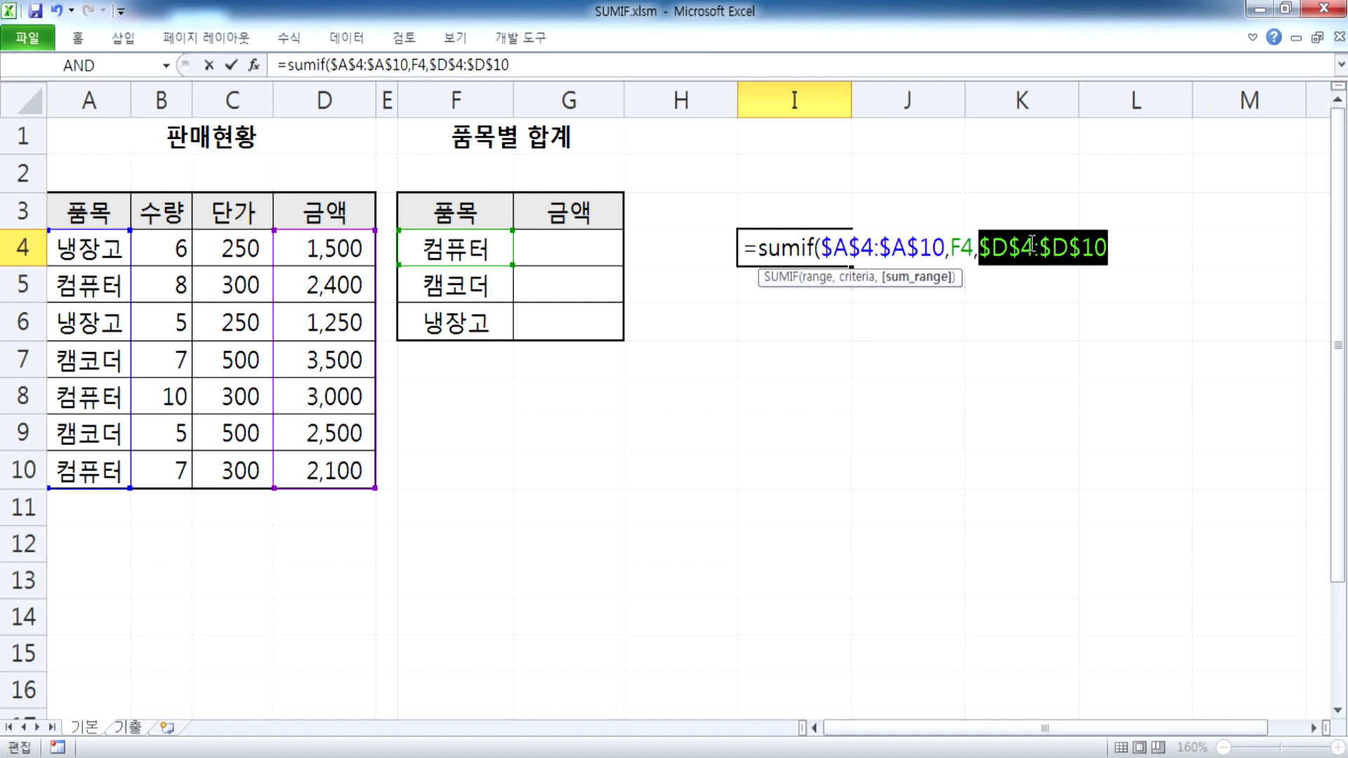
pyautogui.press('Return')
# Fill the SUMIF formula from I4 down through I6.
pyautogui.click(820, 252)
pyautogui.moveTo(851, 267); pyautogui.dragTo(850, 341)
pyautogui.click(775, 251)
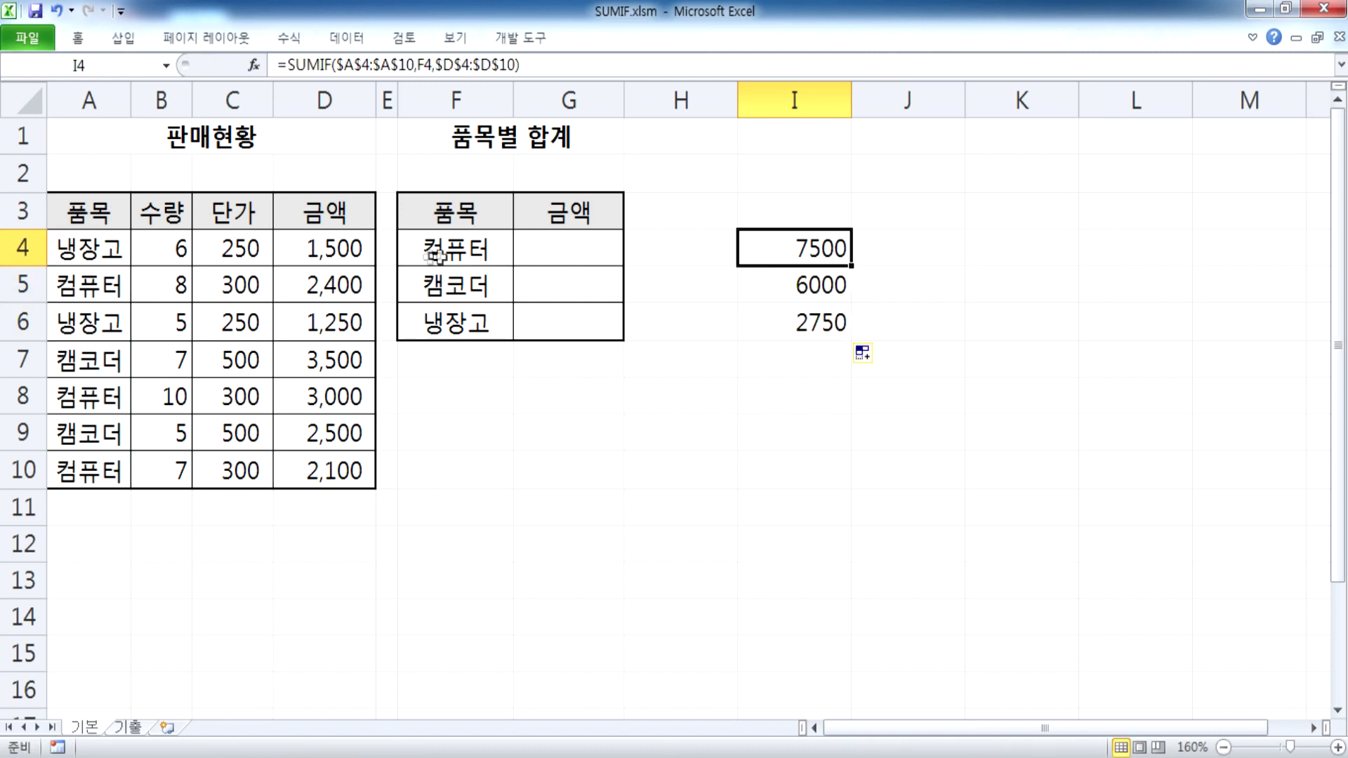
# Select the three 컴퓨터 amounts D5, D8 and D10 together to check their sum against the SUMIF result.
pyautogui.click(336, 284)
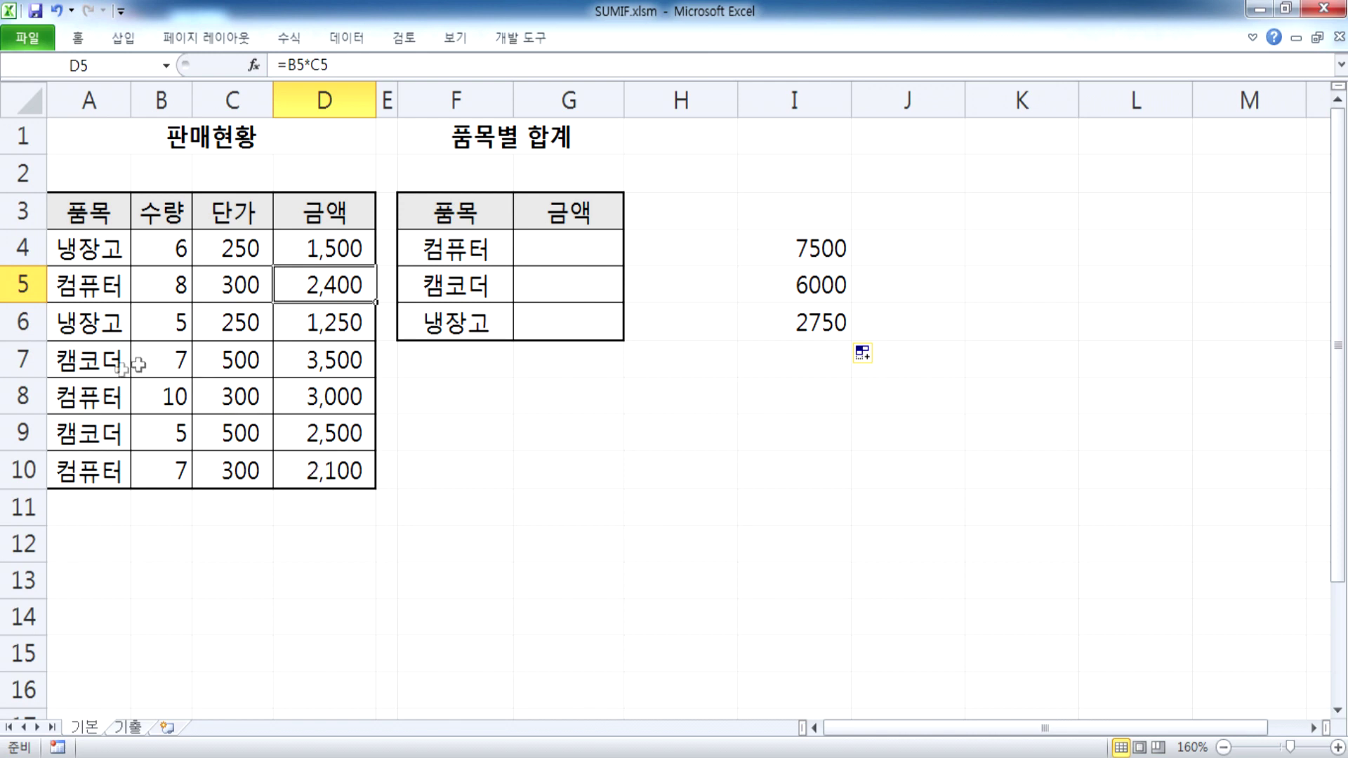
pyautogui.keyDown('ctrl'); pyautogui.click(316, 394); pyautogui.keyUp('ctrl')
pyautogui.keyDown('ctrl'); pyautogui.click(317, 467); pyautogui.keyUp('ctrl')
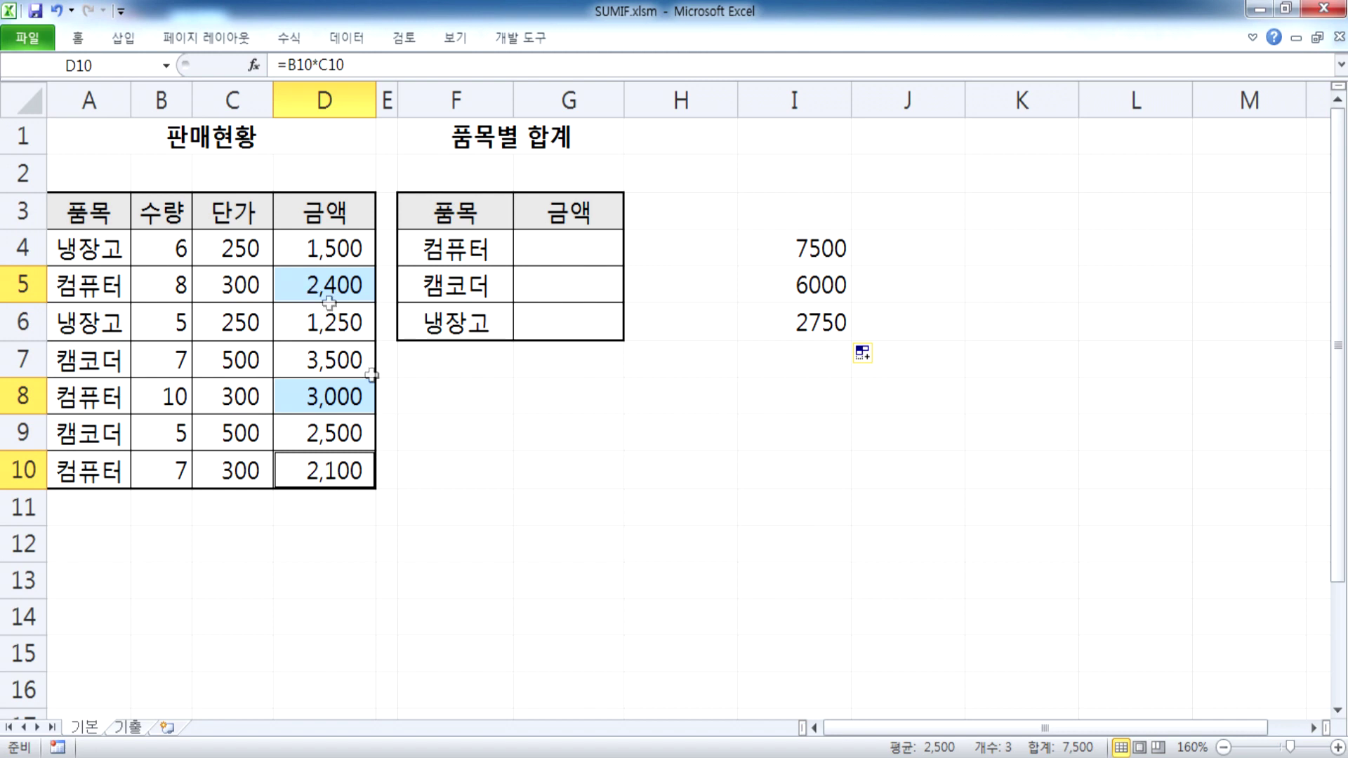
# Inspect the SUMIF formulas in I4, I5 and I6 and compare the 냉장고 result with amounts D4 and D6.
pyautogui.click(815, 248)
pyautogui.doubleClick(815, 248)
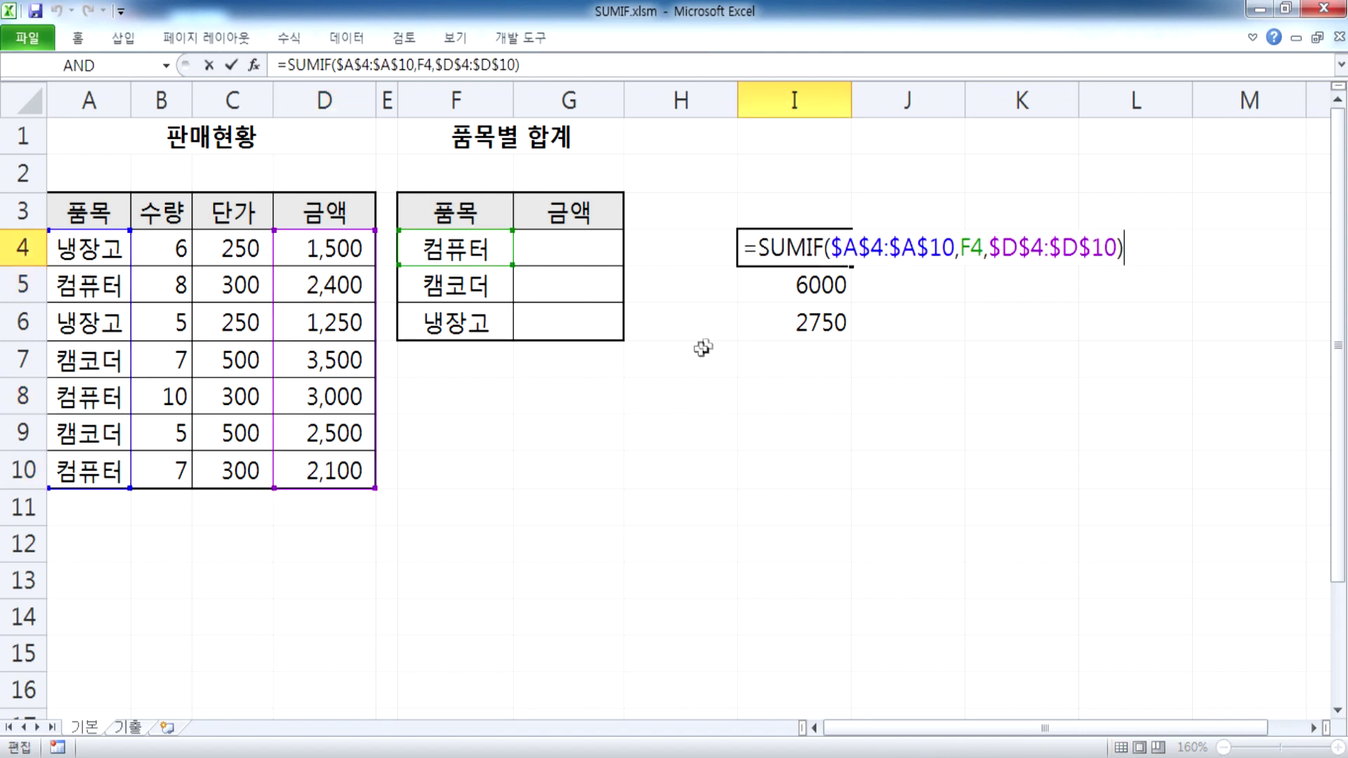
pyautogui.press('Escape')
pyautogui.click(782, 288)
pyautogui.doubleClick(781, 287)
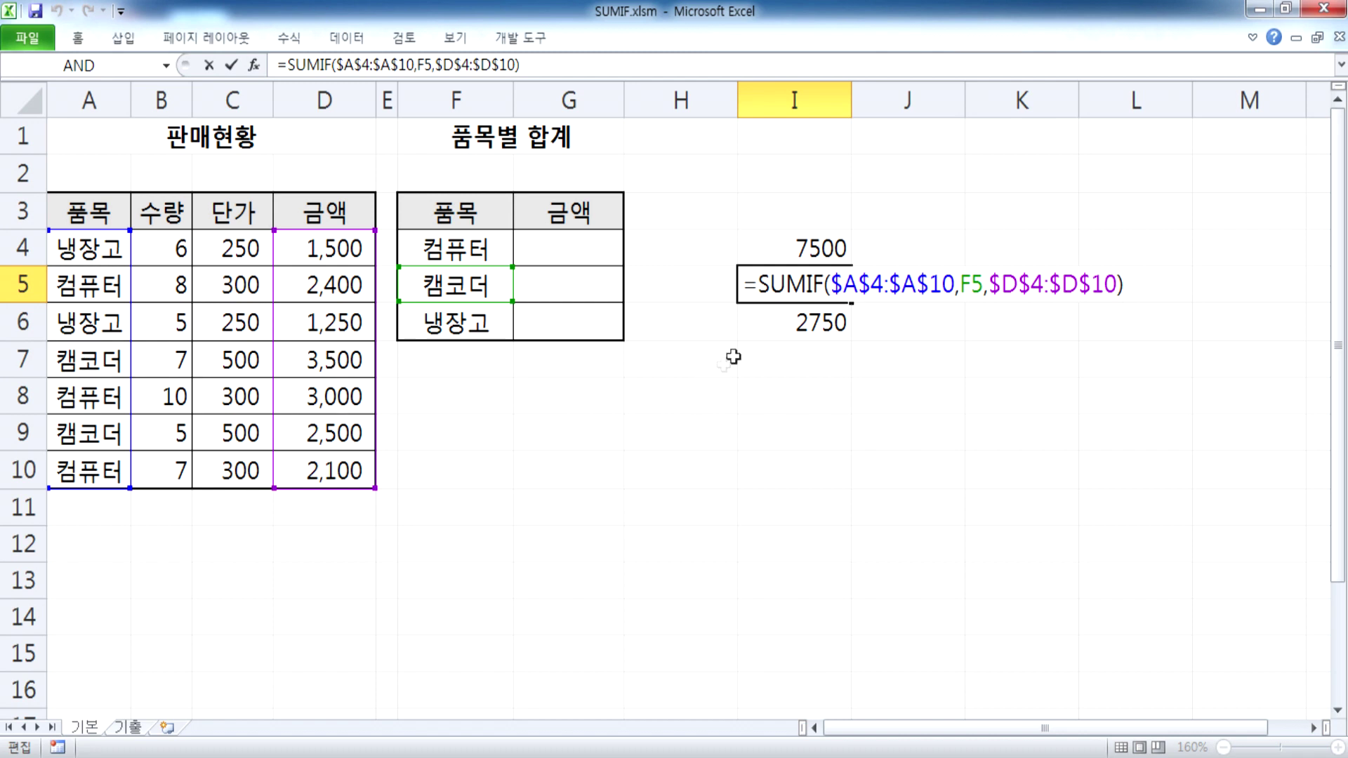
pyautogui.press('Escape')
pyautogui.click(807, 323)
pyautogui.click(314, 251)
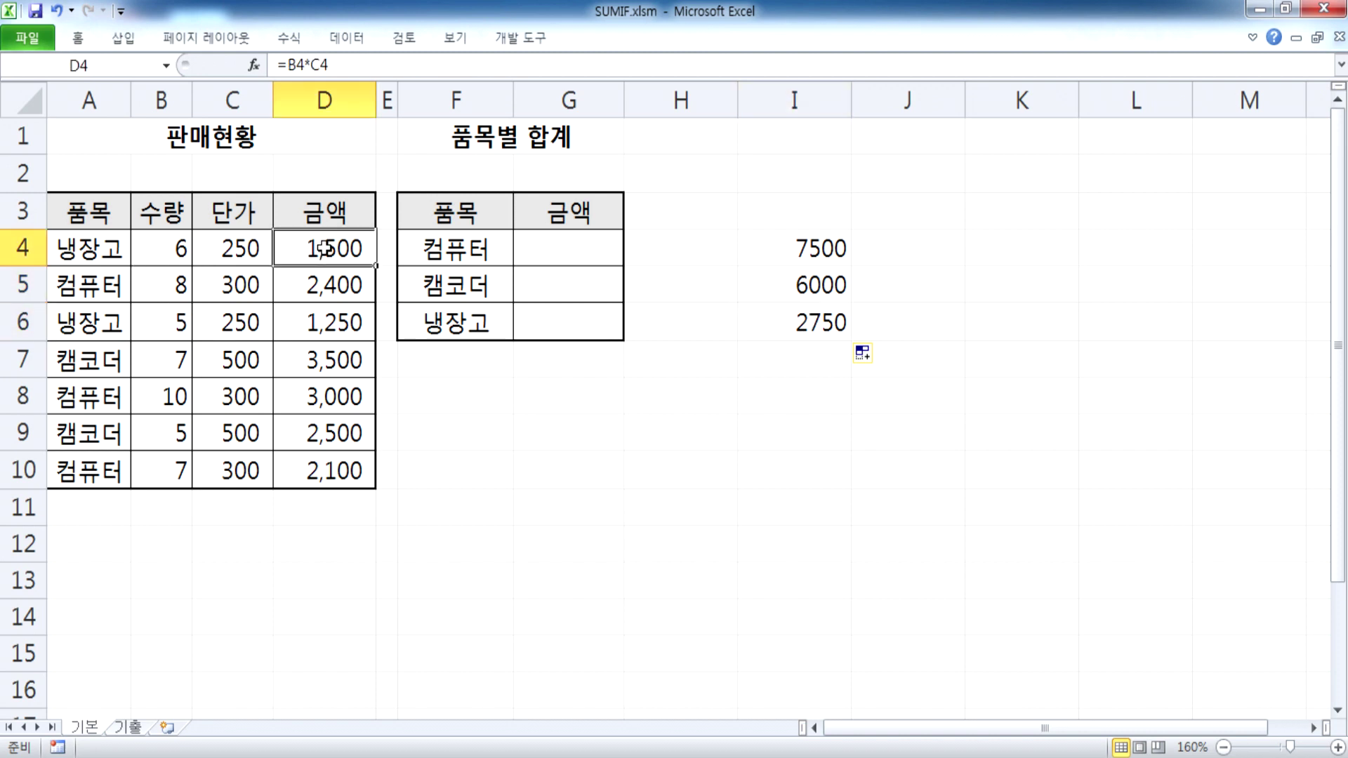
pyautogui.click(333, 323)
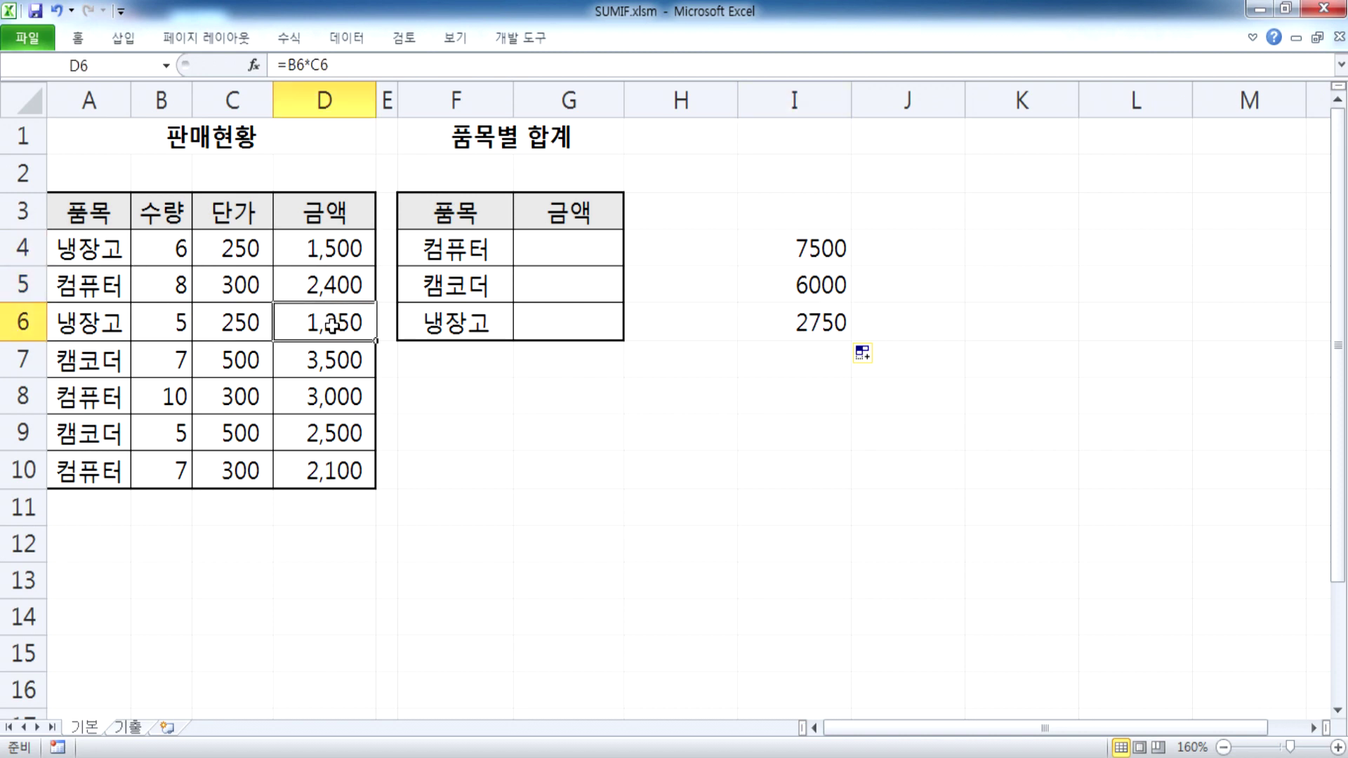
pyautogui.doubleClick(811, 318)
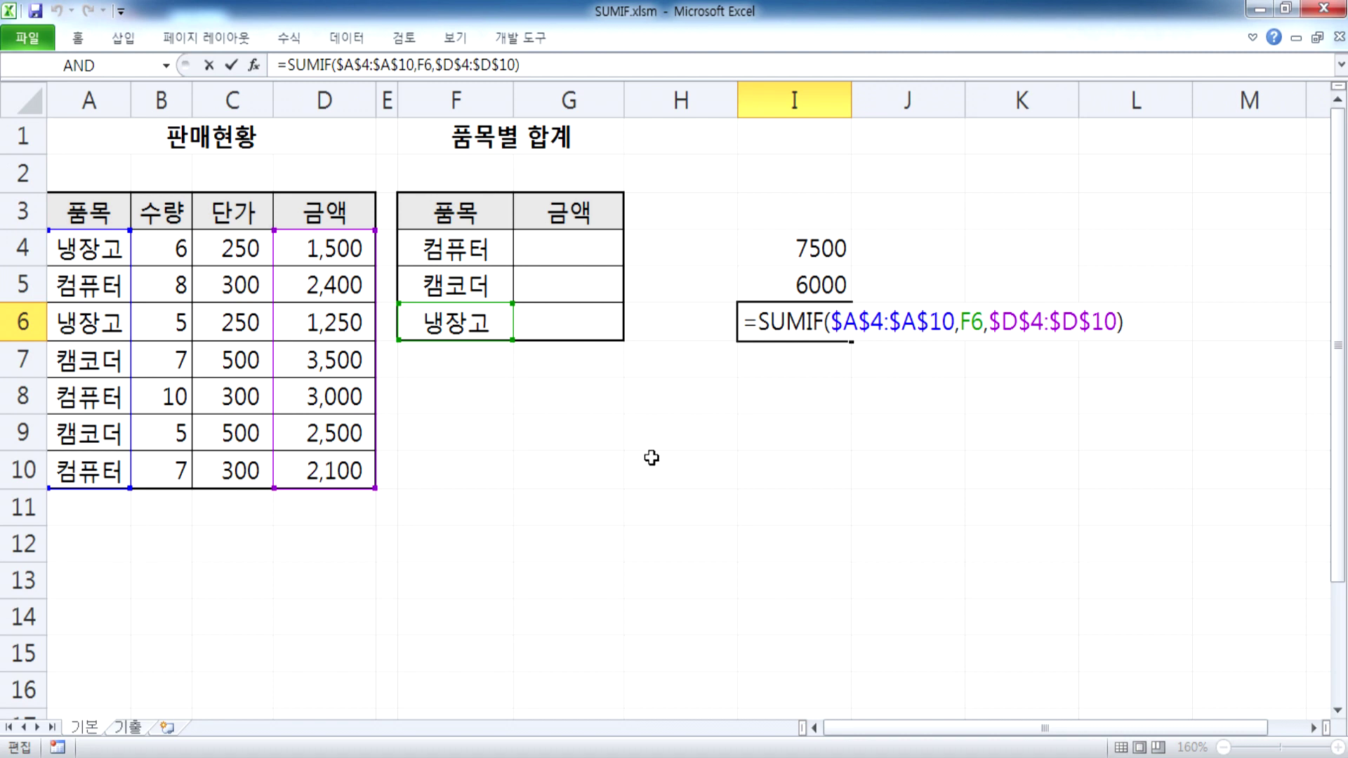
pyautogui.hotkey('ctrl', 'Return')
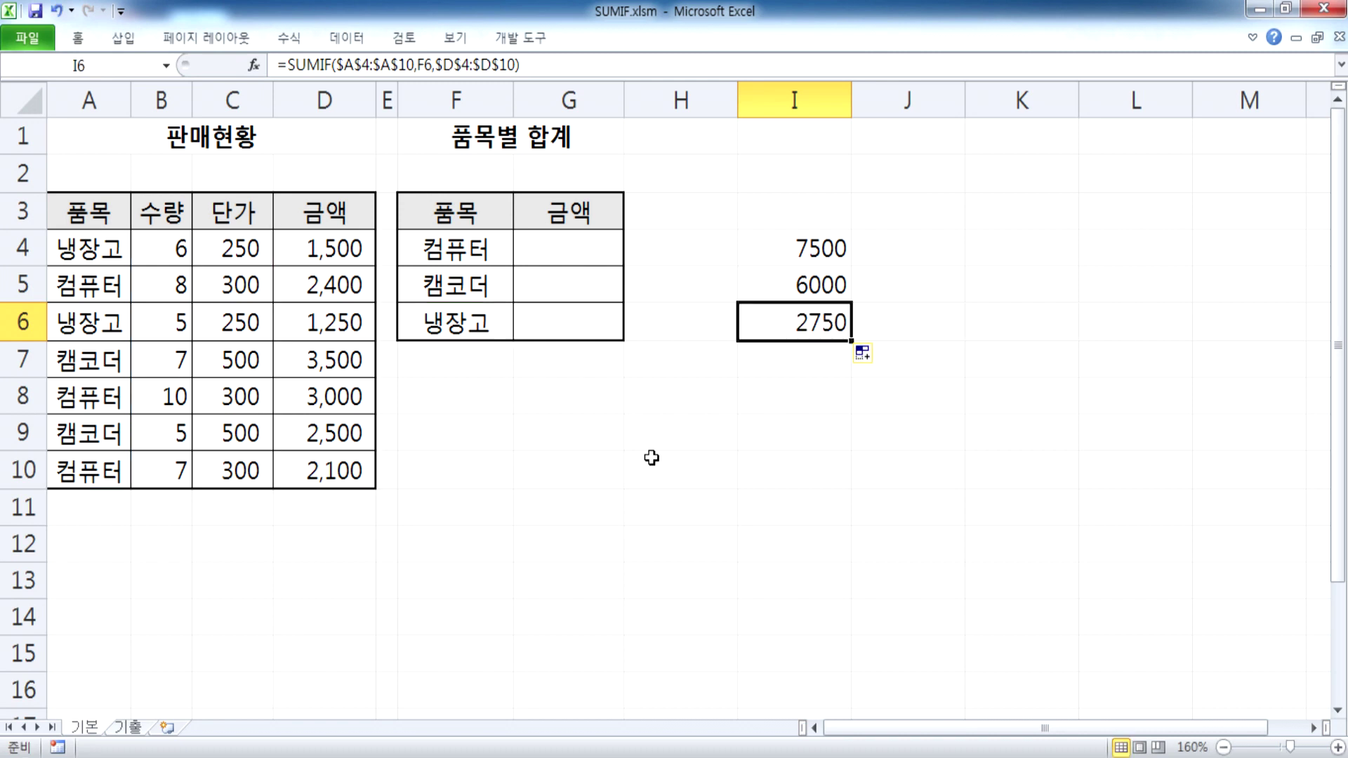
# Review the SUM part and the sum range argument inside the I4 formula without changing it.
pyautogui.doubleClick(795, 258)
pyautogui.moveTo(759, 247); pyautogui.dragTo(805, 247)
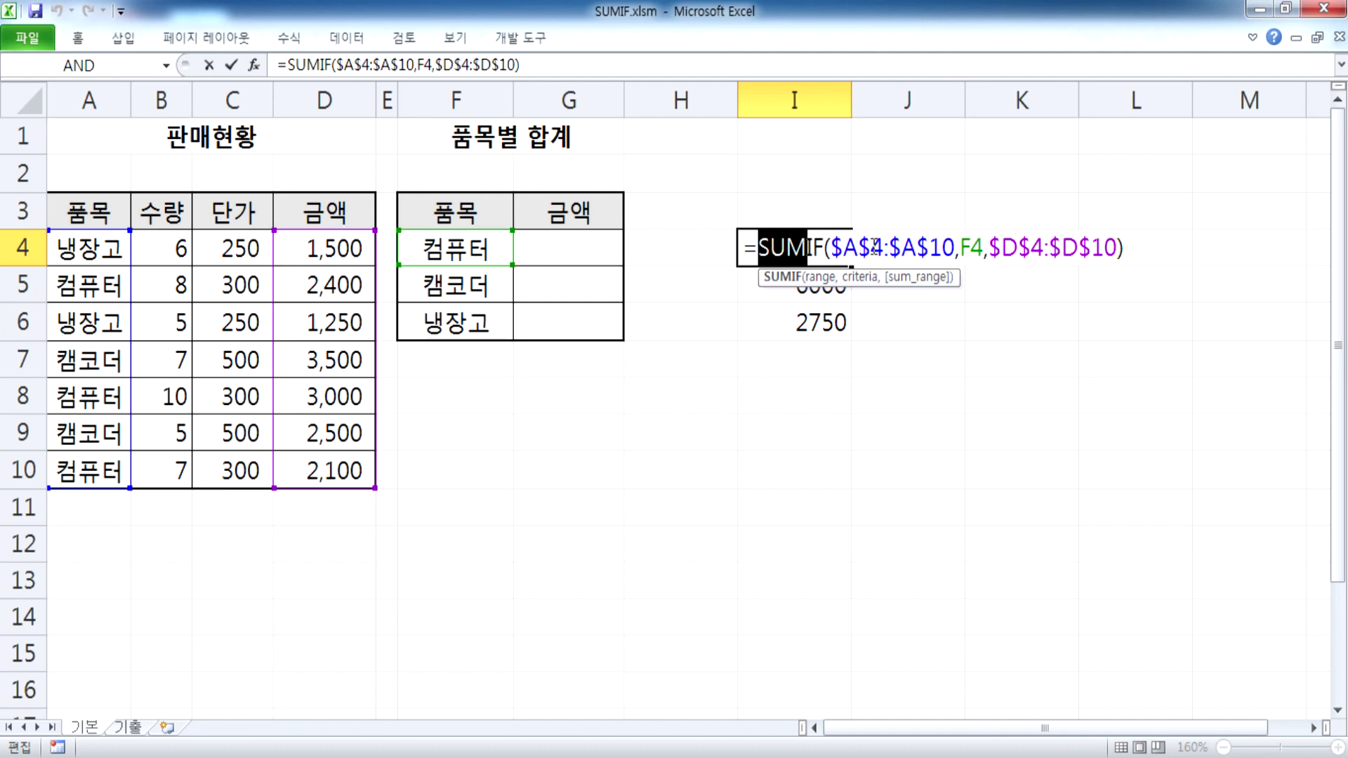
pyautogui.moveTo(985, 247); pyautogui.dragTo(1117, 248)
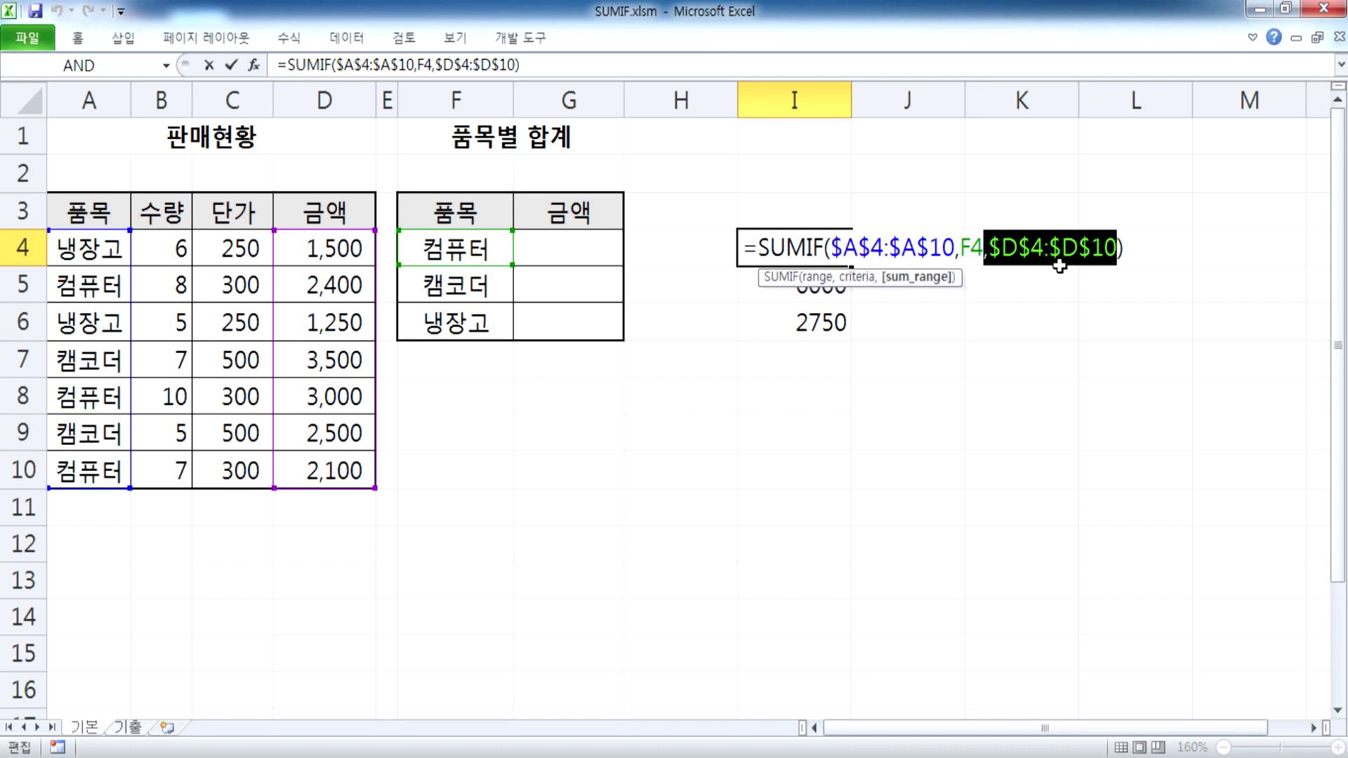
pyautogui.press('Escape')
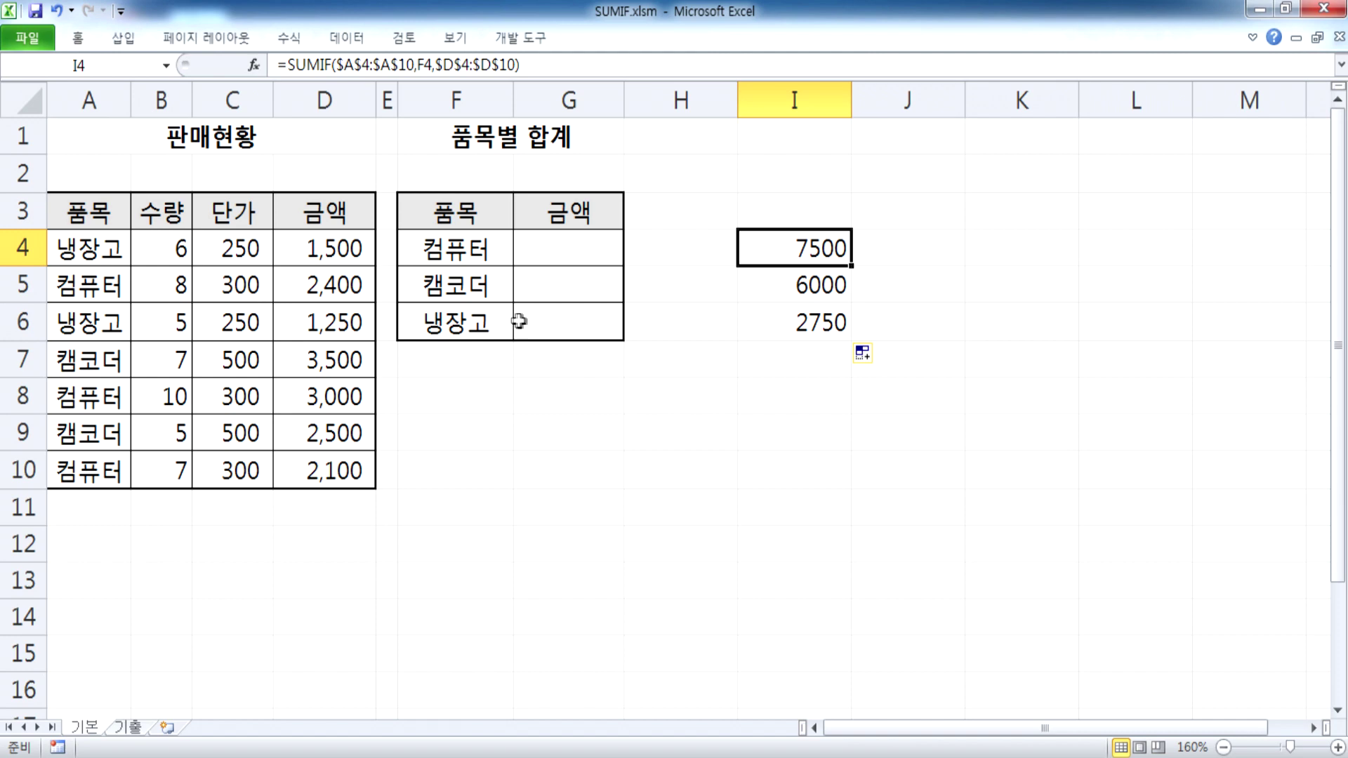
# Switch to the 06 부록 folder in the file explorer and open SUMIFS.xlsm in Excel.
pyautogui.click(274, 755)
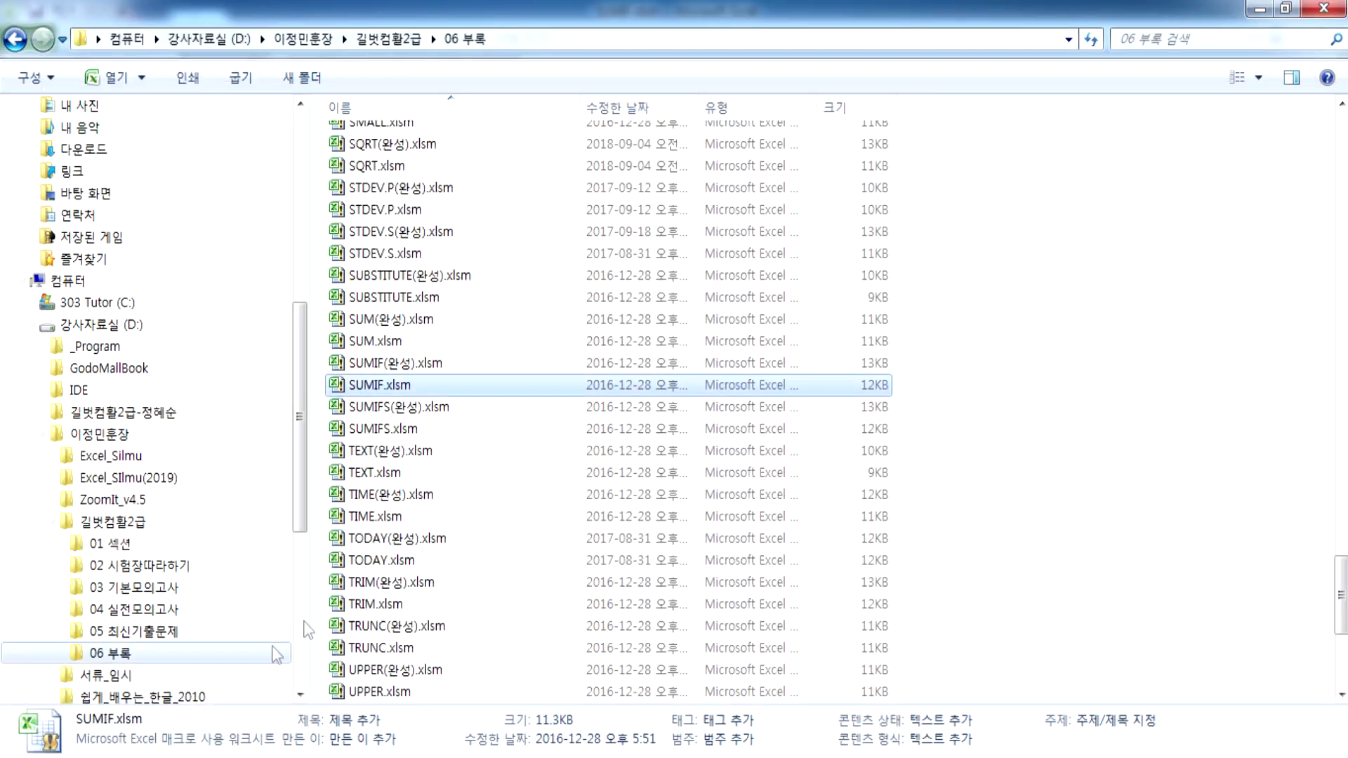
pyautogui.scroll(-6, 421, 558)
pyautogui.scroll(4, 418, 555)
pyautogui.doubleClick(383, 394)
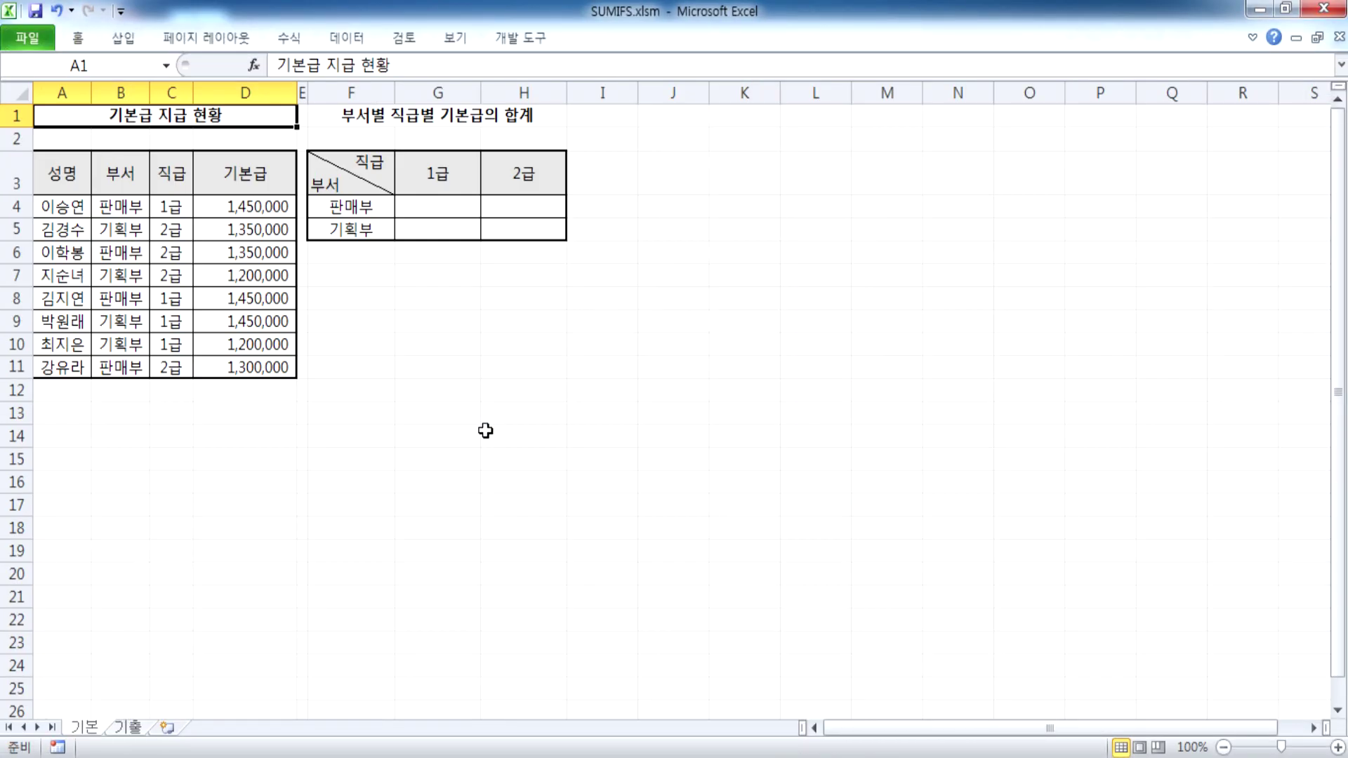
# Examine the 부서 entries B4:B11 in the 기본급 지급 현황 table and the 1급 heading in the summary table.
pyautogui.scroll(5, 211, 294)
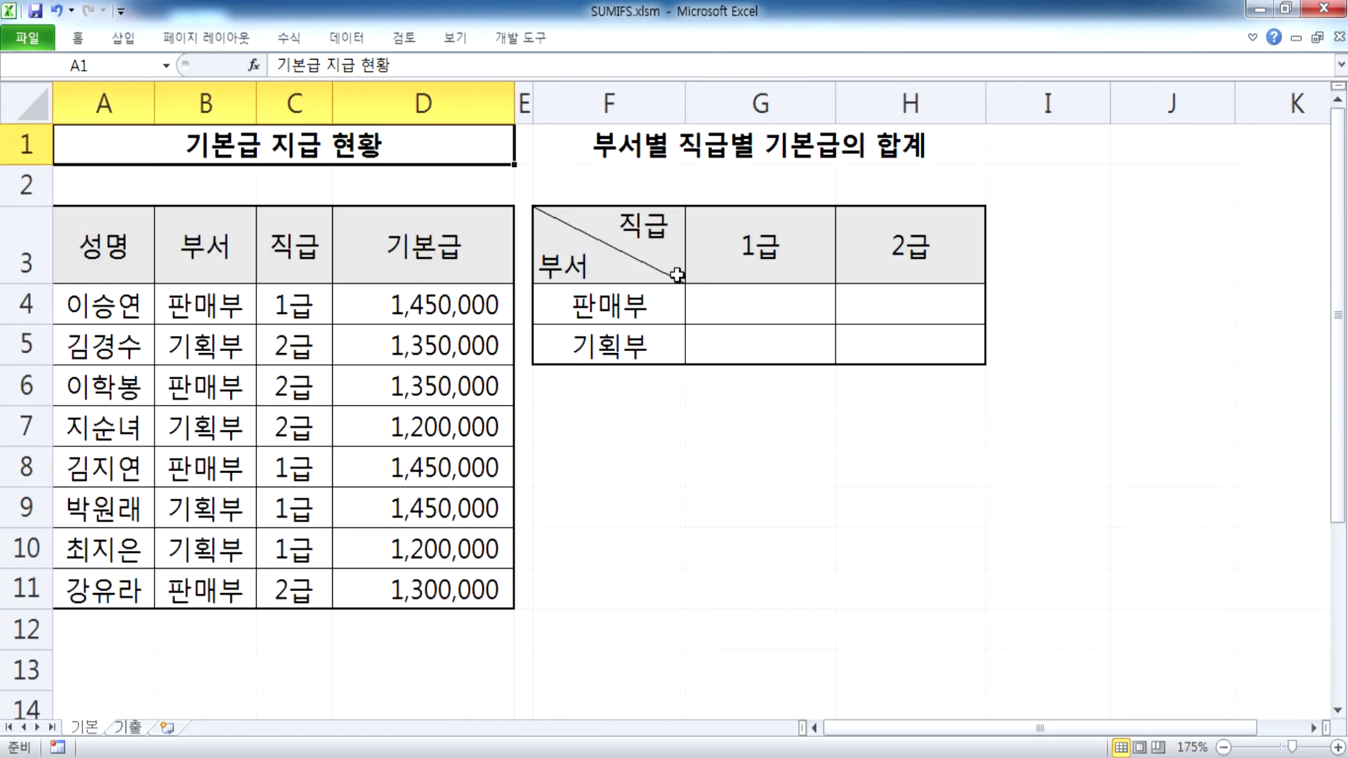
pyautogui.click(193, 314)
pyautogui.moveTo(193, 314); pyautogui.dragTo(202, 586)
pyautogui.click(749, 257)
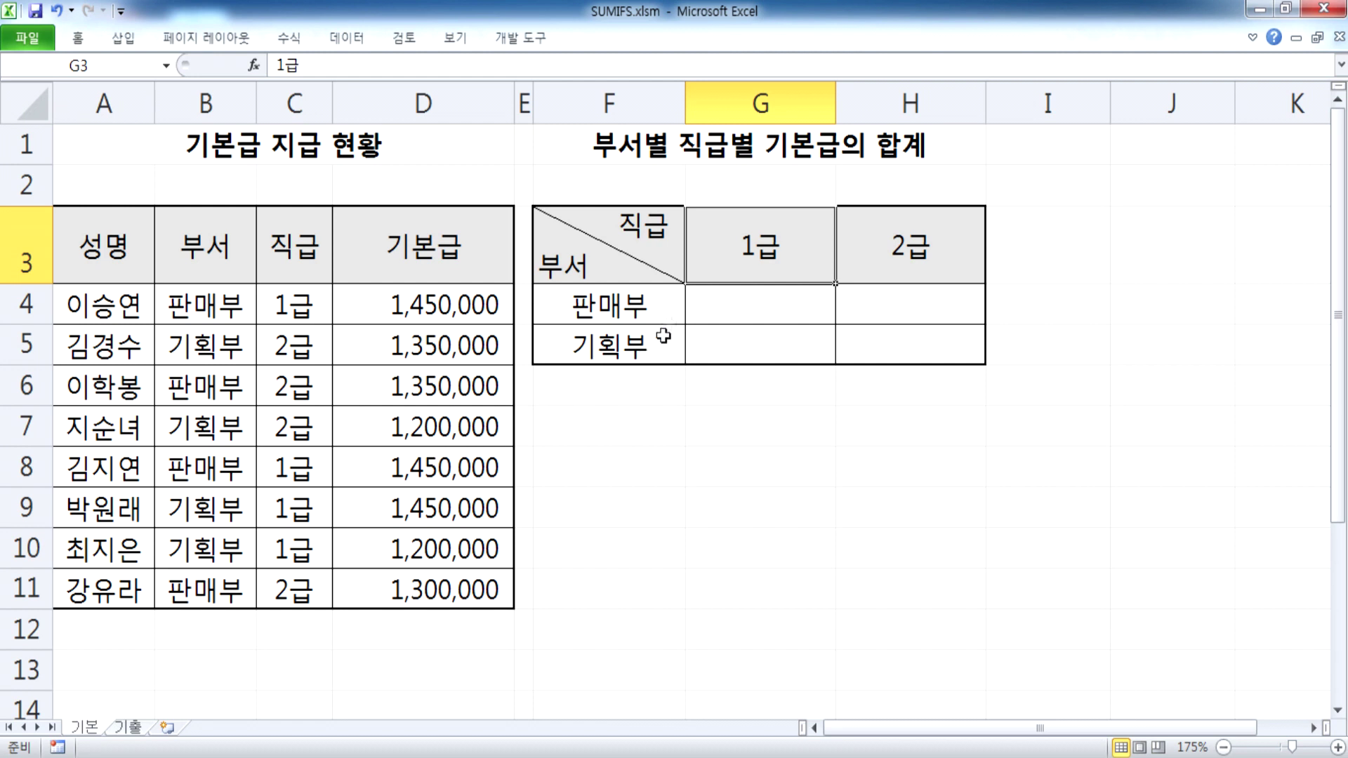
# Start a SUMIFS formula in cell G4 with the absolute sum range $D$4:$D$11.
pyautogui.click(738, 307)
pyautogui.write('=S')
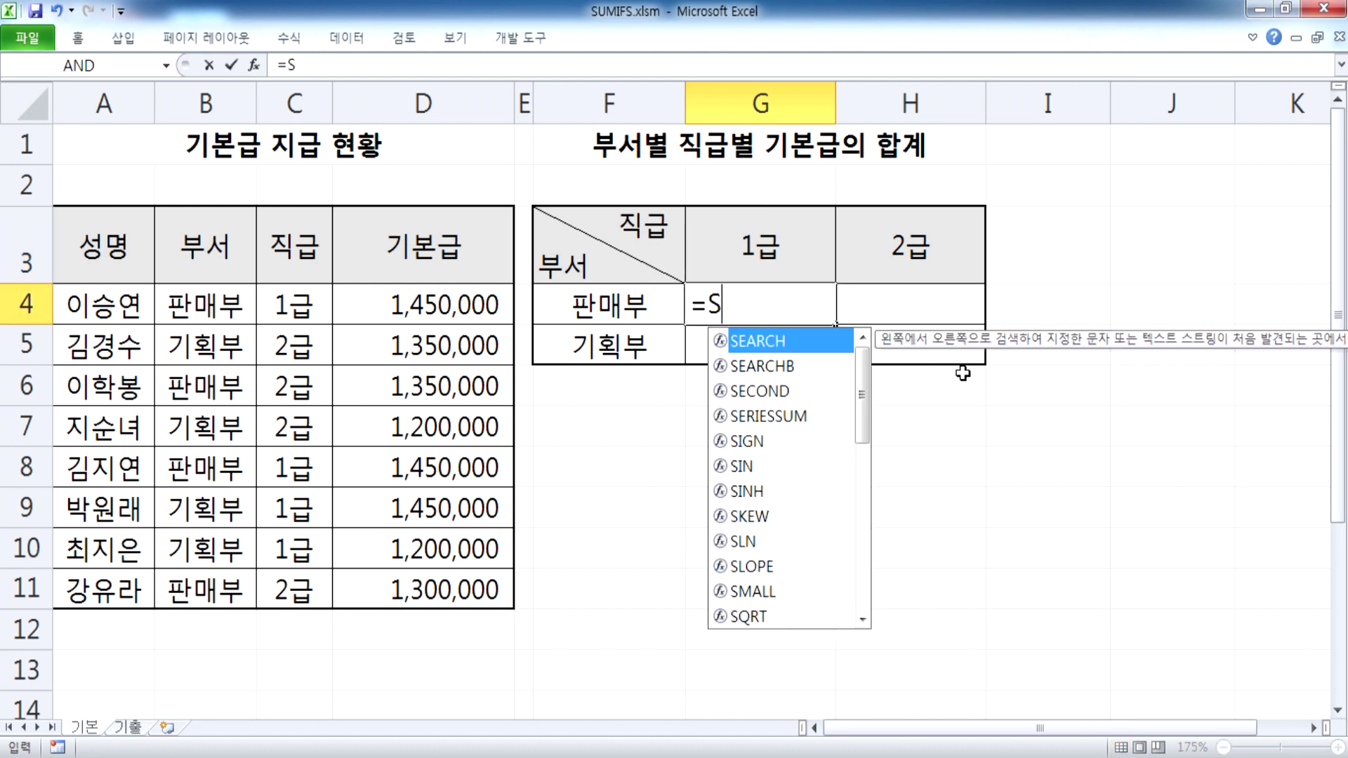
pyautogui.write('UMIFS*')
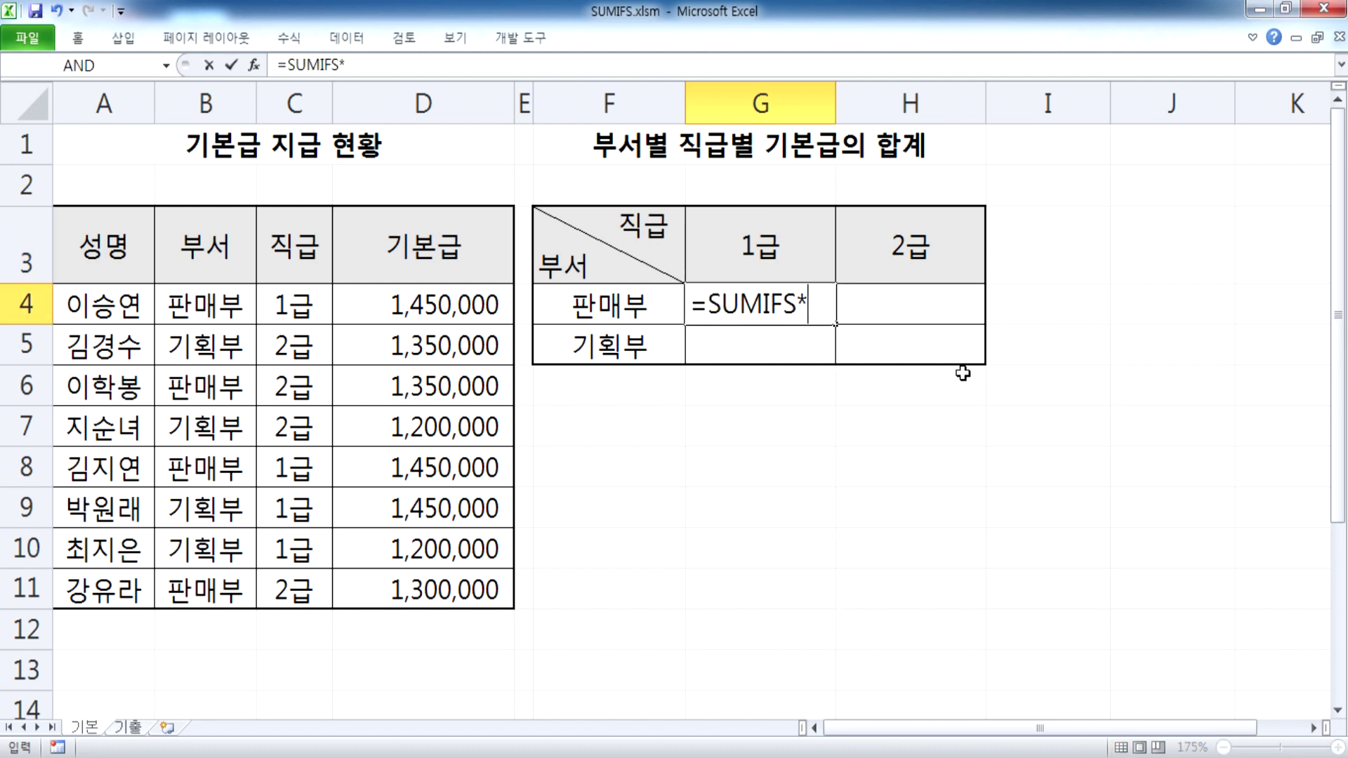
pyautogui.press('BackSpace')
pyautogui.write('(')
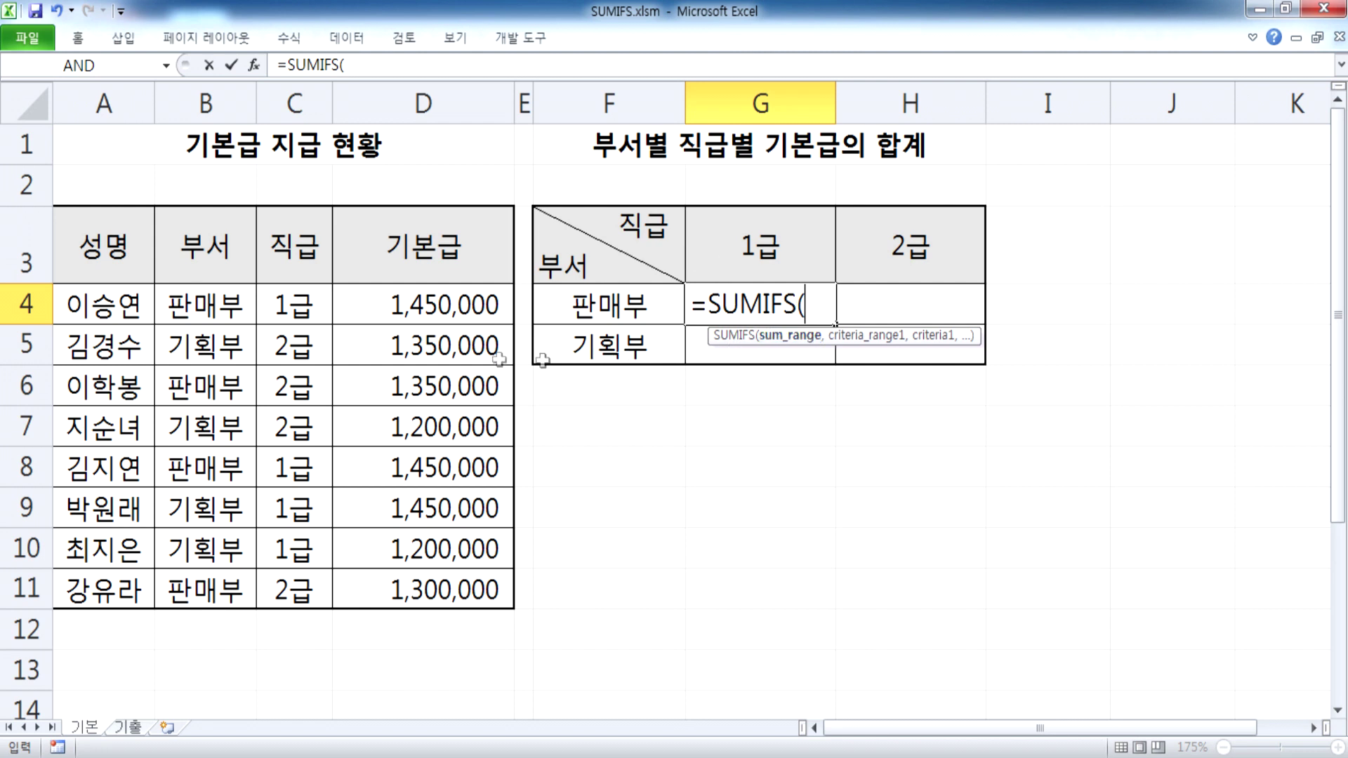
pyautogui.moveTo(421, 309); pyautogui.dragTo(414, 590)
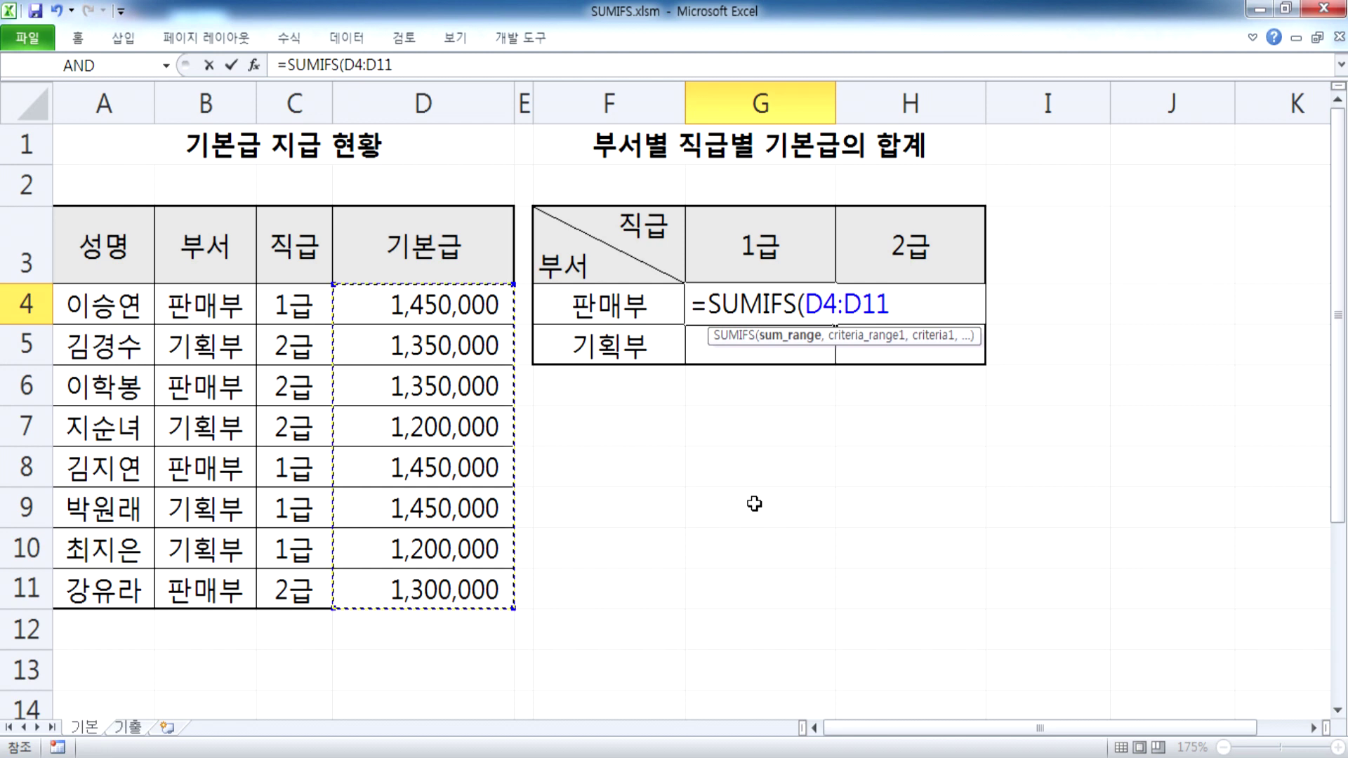
pyautogui.press('F4')
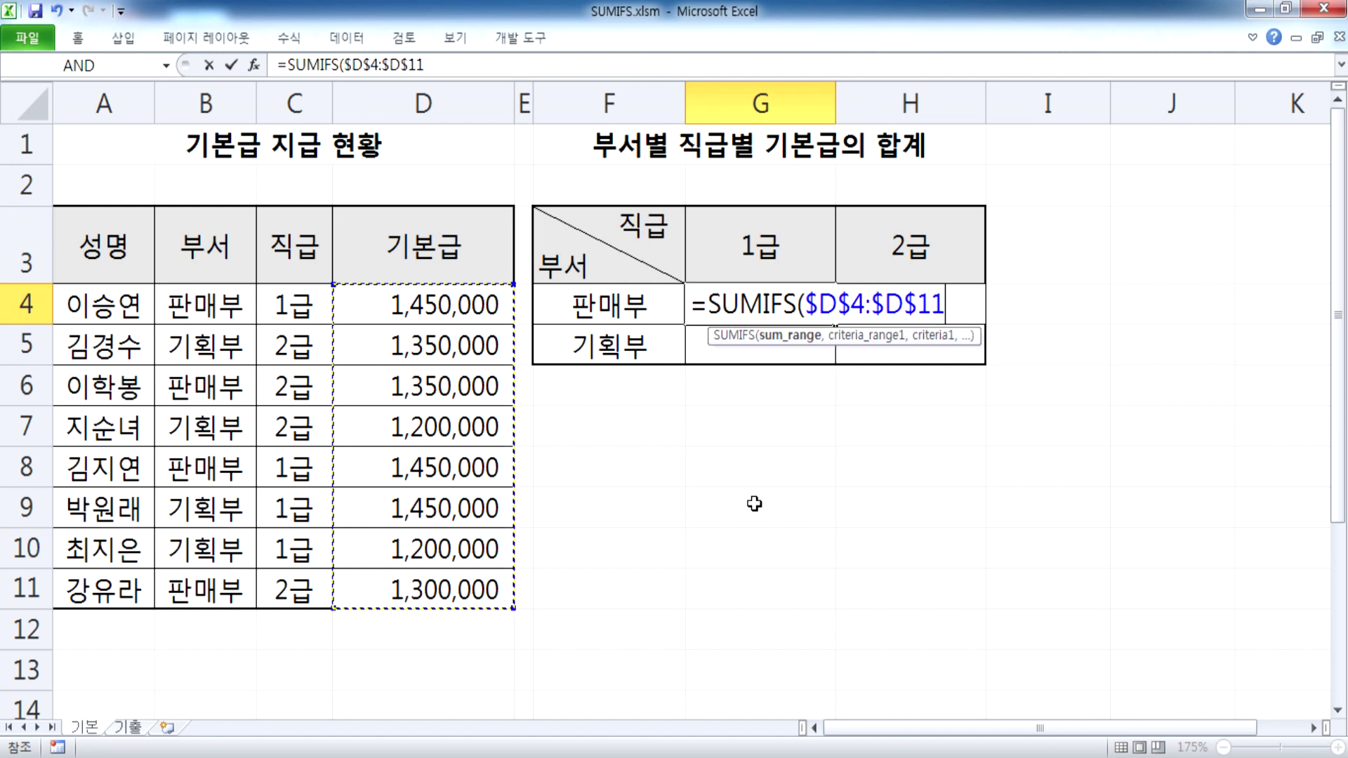
pyautogui.write(',')
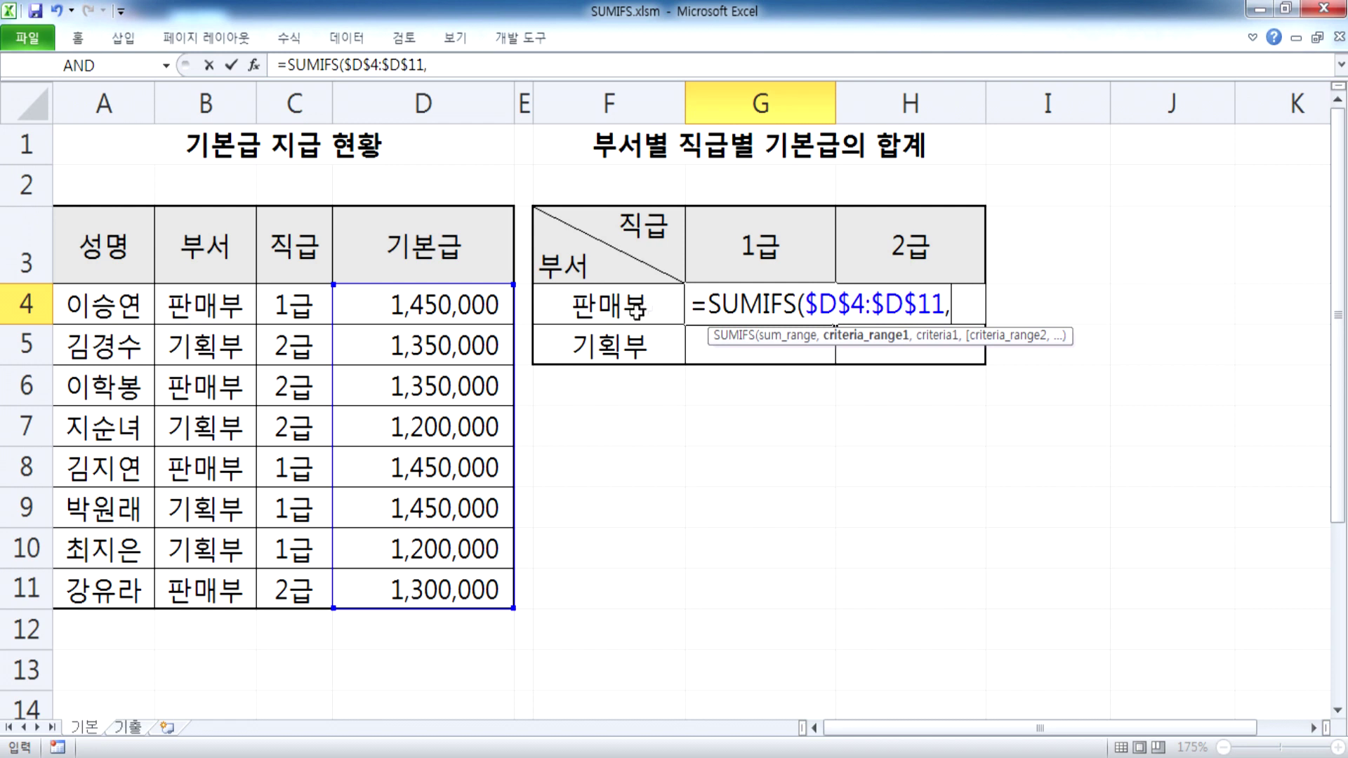
# Add the first SUMIFS condition in G4: absolute department range $B$4:$B$11 matched against the column-fixed cell $F4.
pyautogui.moveTo(194, 304); pyautogui.dragTo(204, 583)
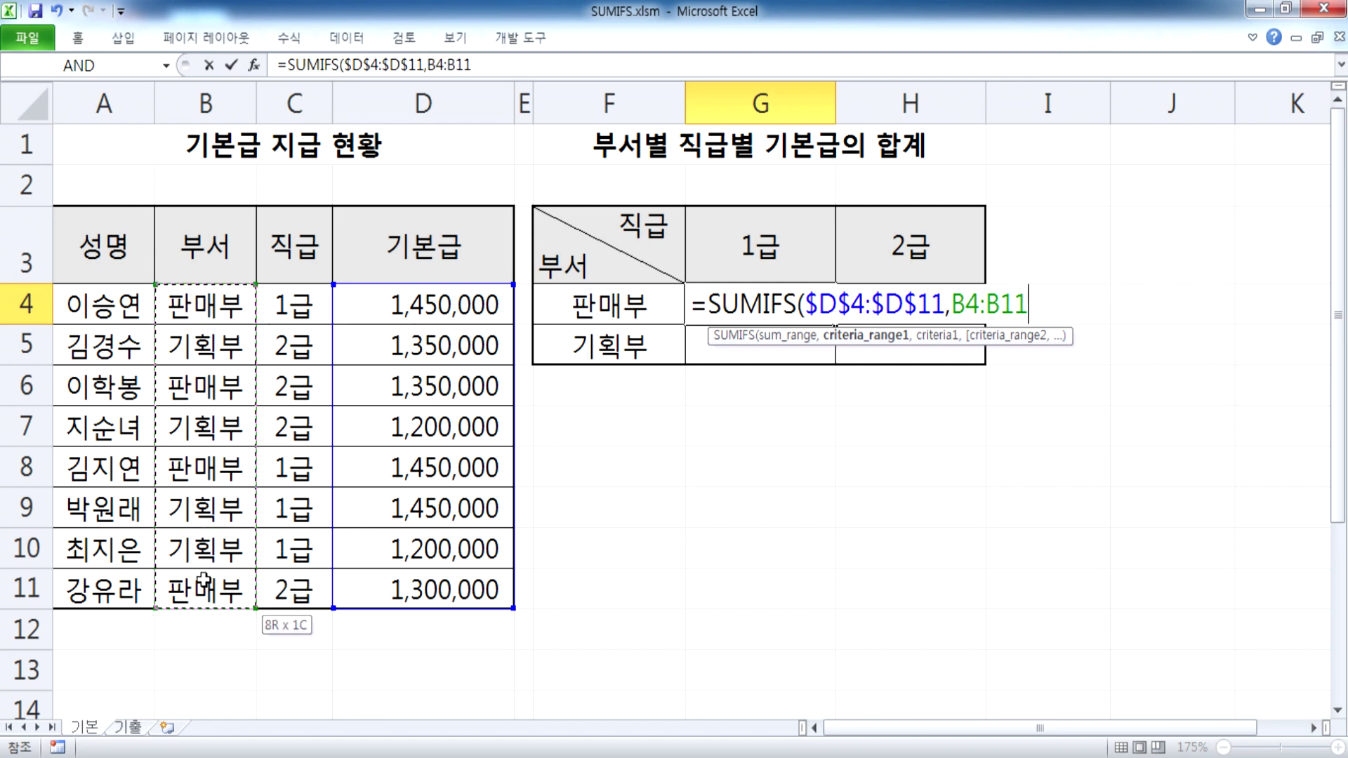
pyautogui.press('F4')
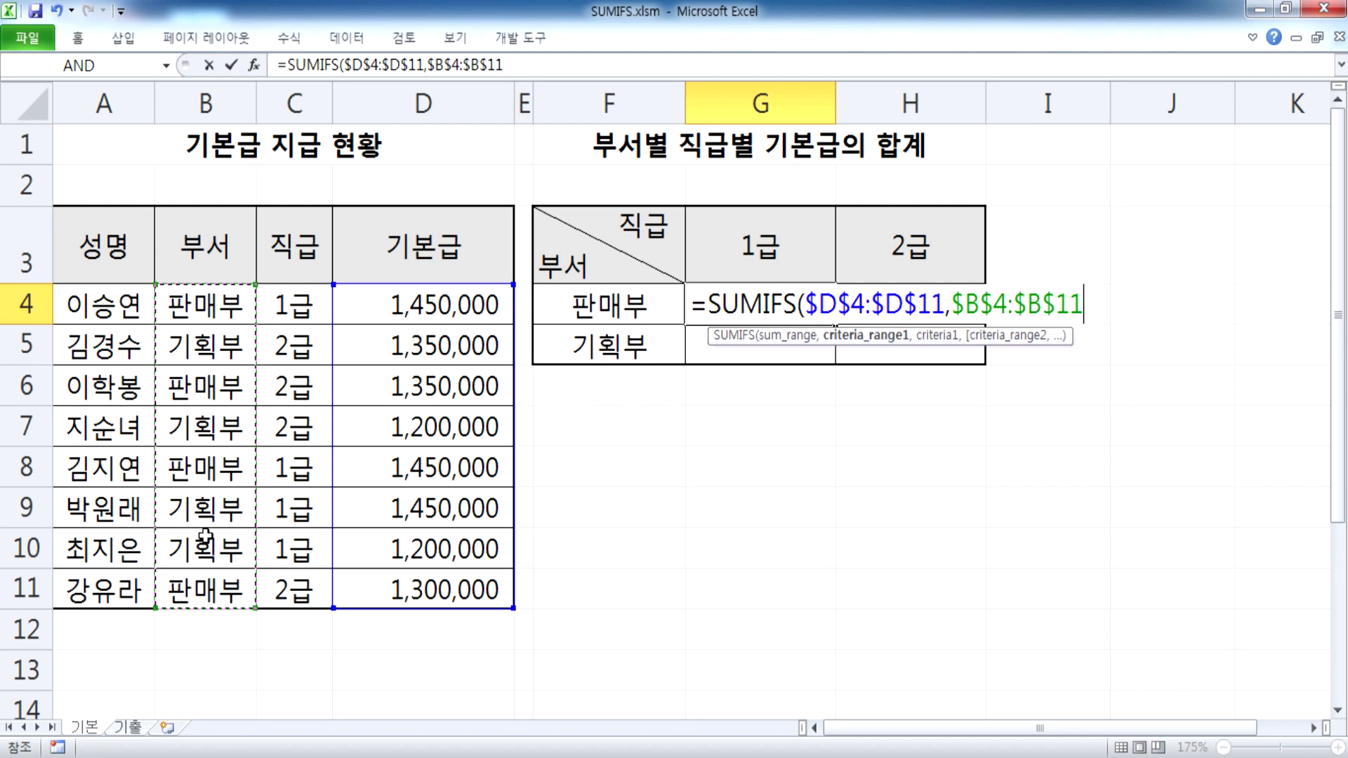
pyautogui.write(',')
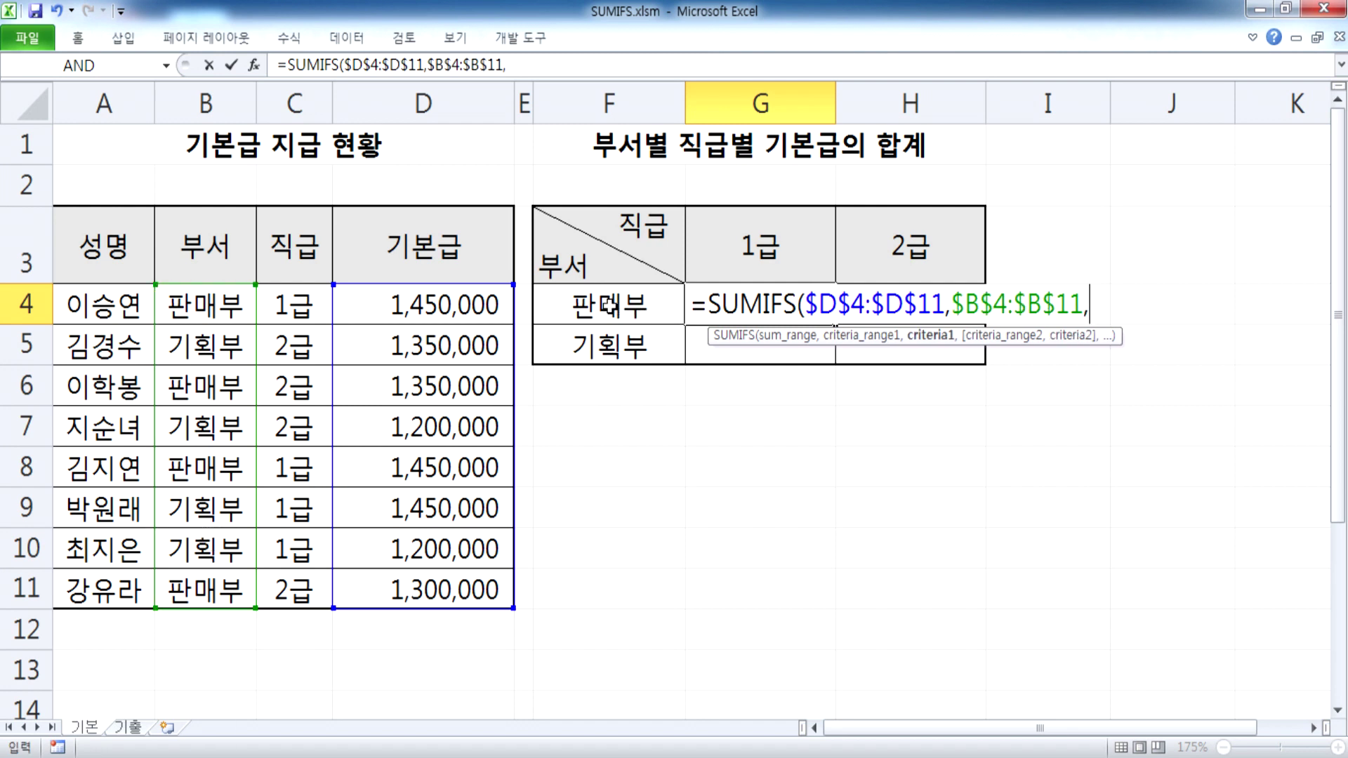
pyautogui.click(605, 305)
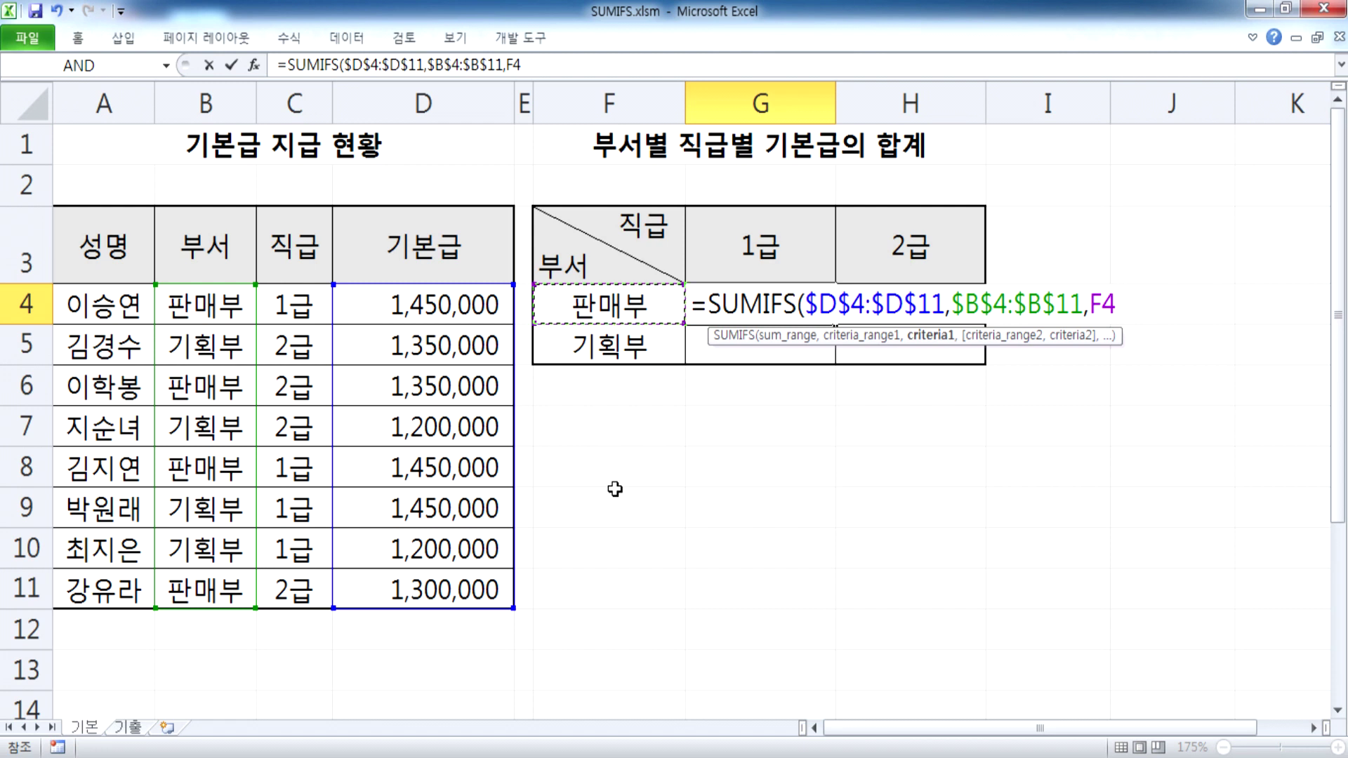
pyautogui.press('F4')
pyautogui.press('F4')
pyautogui.press('F4')
pyautogui.write(',')
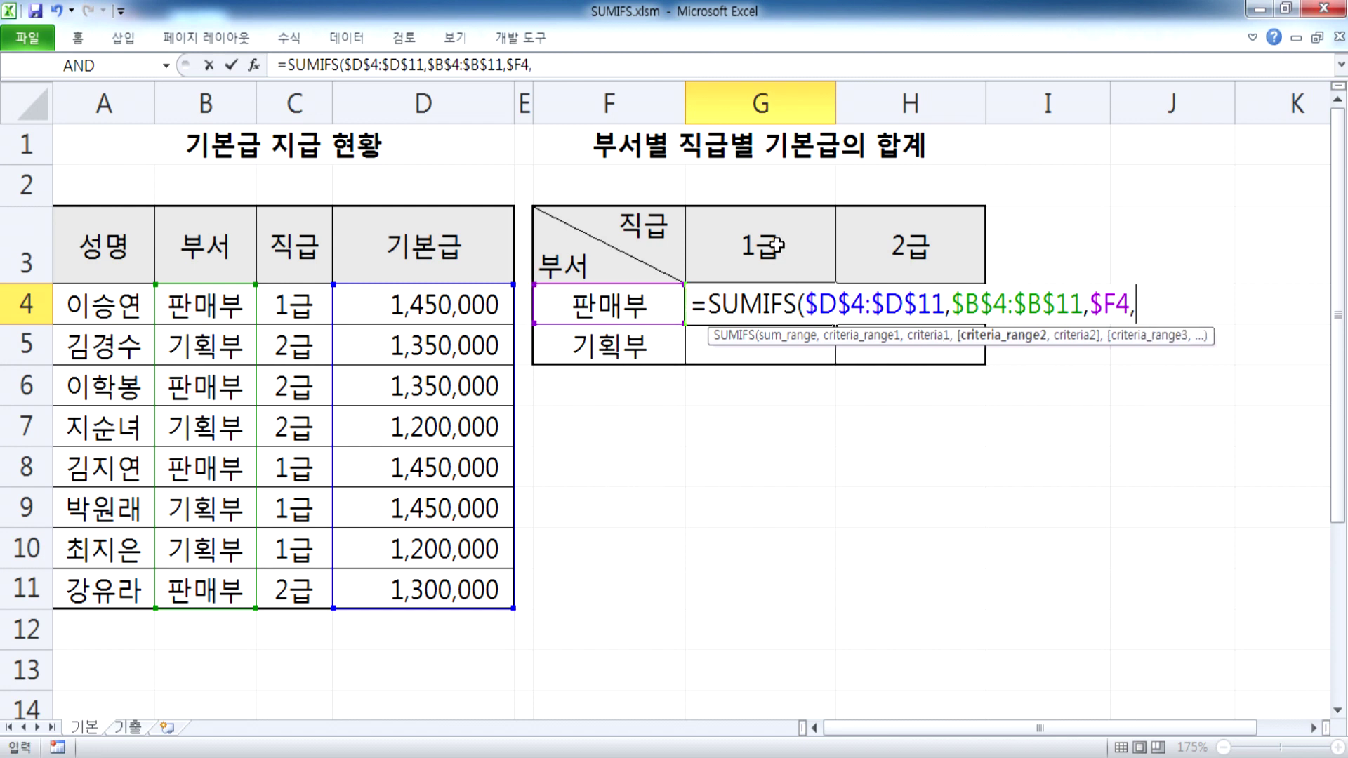
# Complete the G4 formula with the grade range $C$4:$C$11 and the row-fixed criterion G$3.
pyautogui.moveTo(292, 305); pyautogui.dragTo(287, 581)
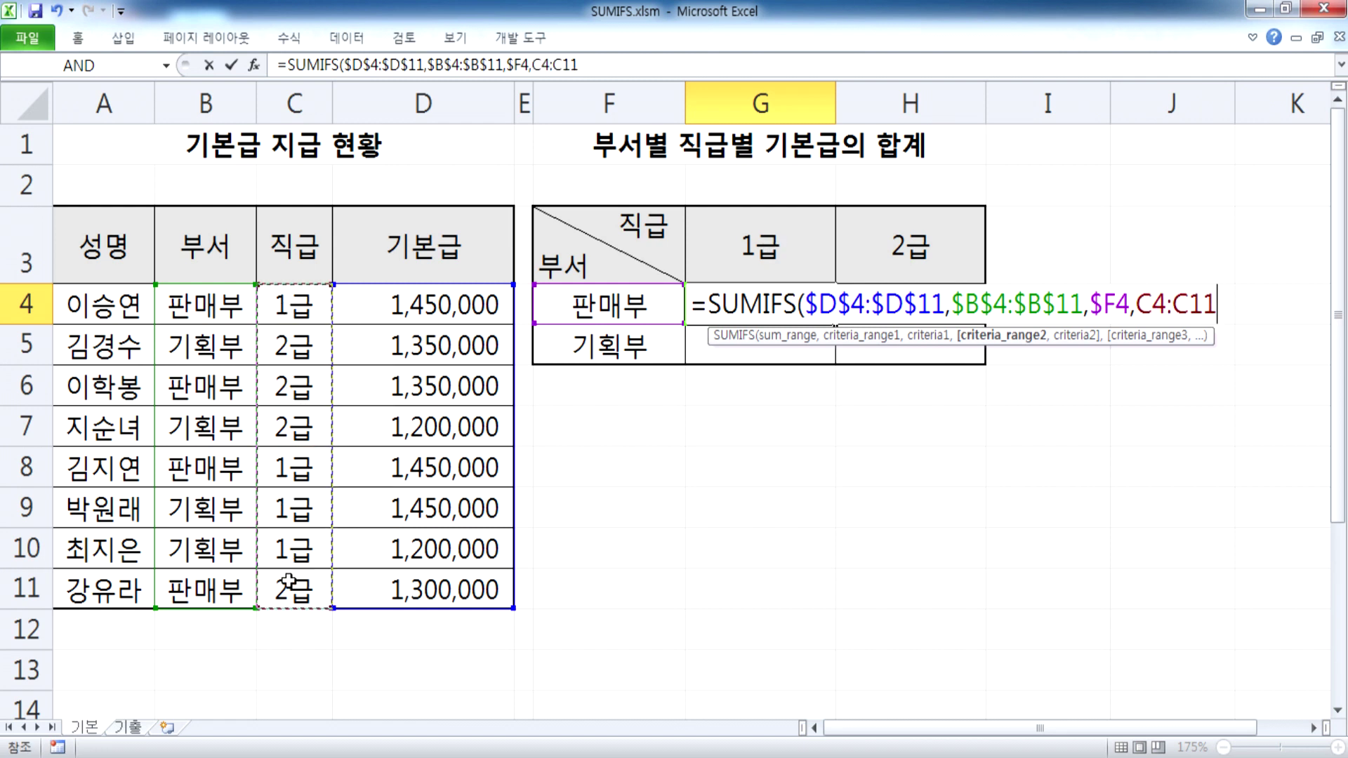
pyautogui.press('F4')
pyautogui.write(',')
pyautogui.click(732, 242)
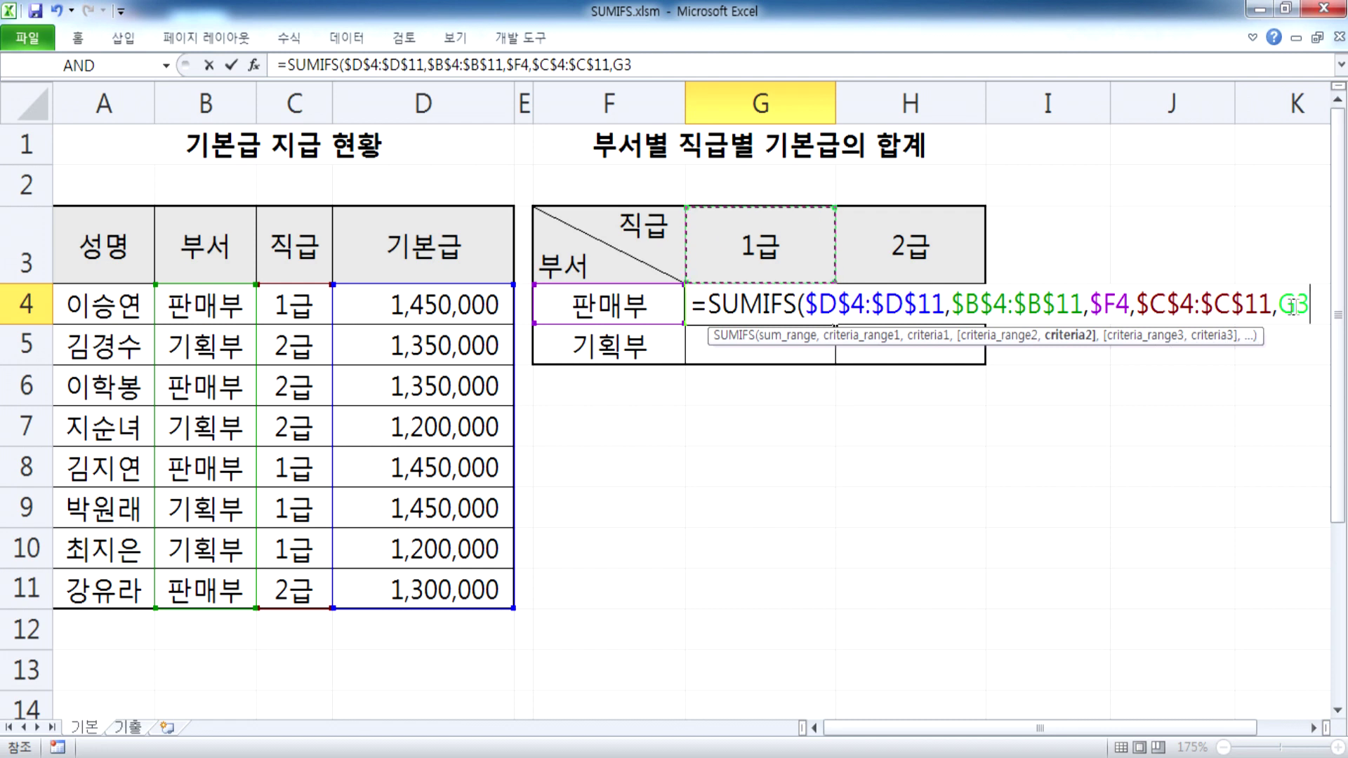
pyautogui.press('F4')
pyautogui.press('F4')
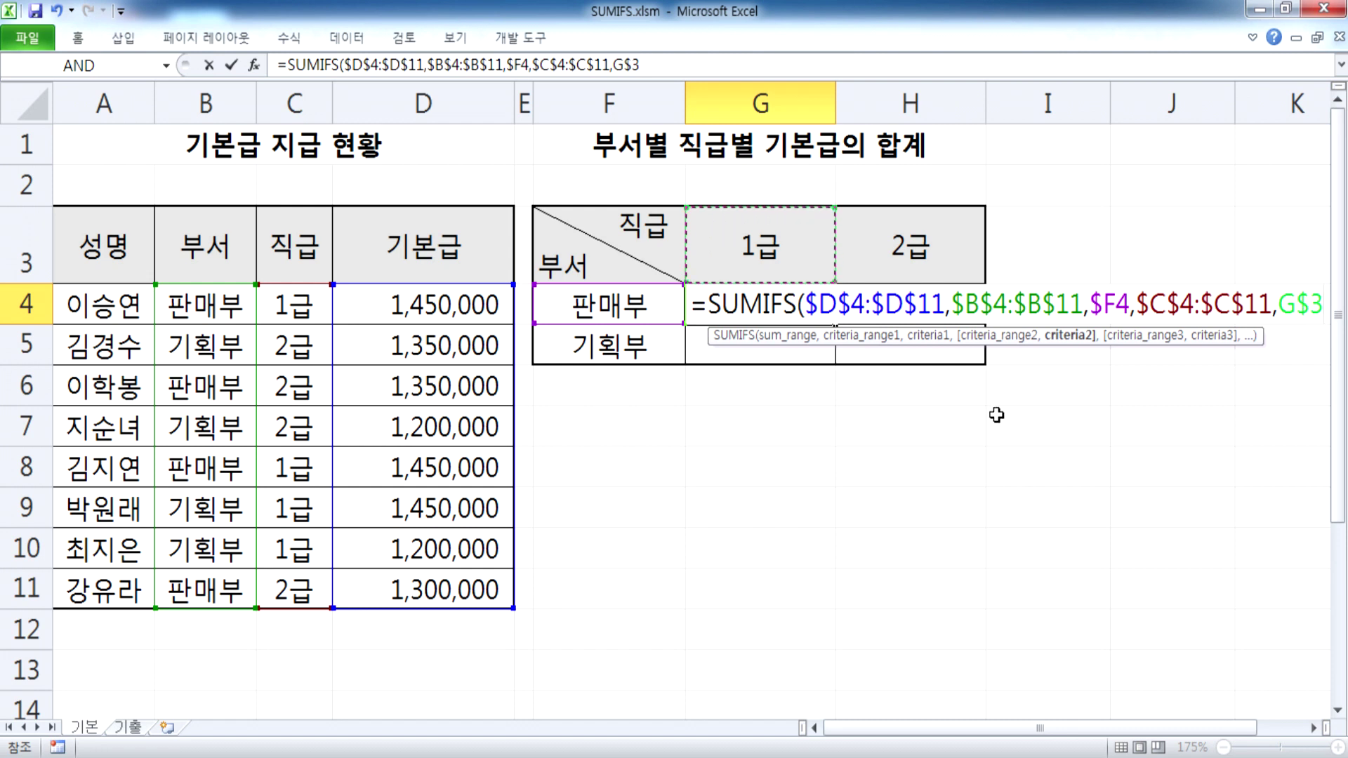
pyautogui.write(')')
pyautogui.press('Return')
# Fill the G4 formula across to H4 and down through row 5, without formatting both times.
pyautogui.click(791, 294)
pyautogui.moveTo(835, 324); pyautogui.dragTo(985, 327)
pyautogui.click(997, 336)
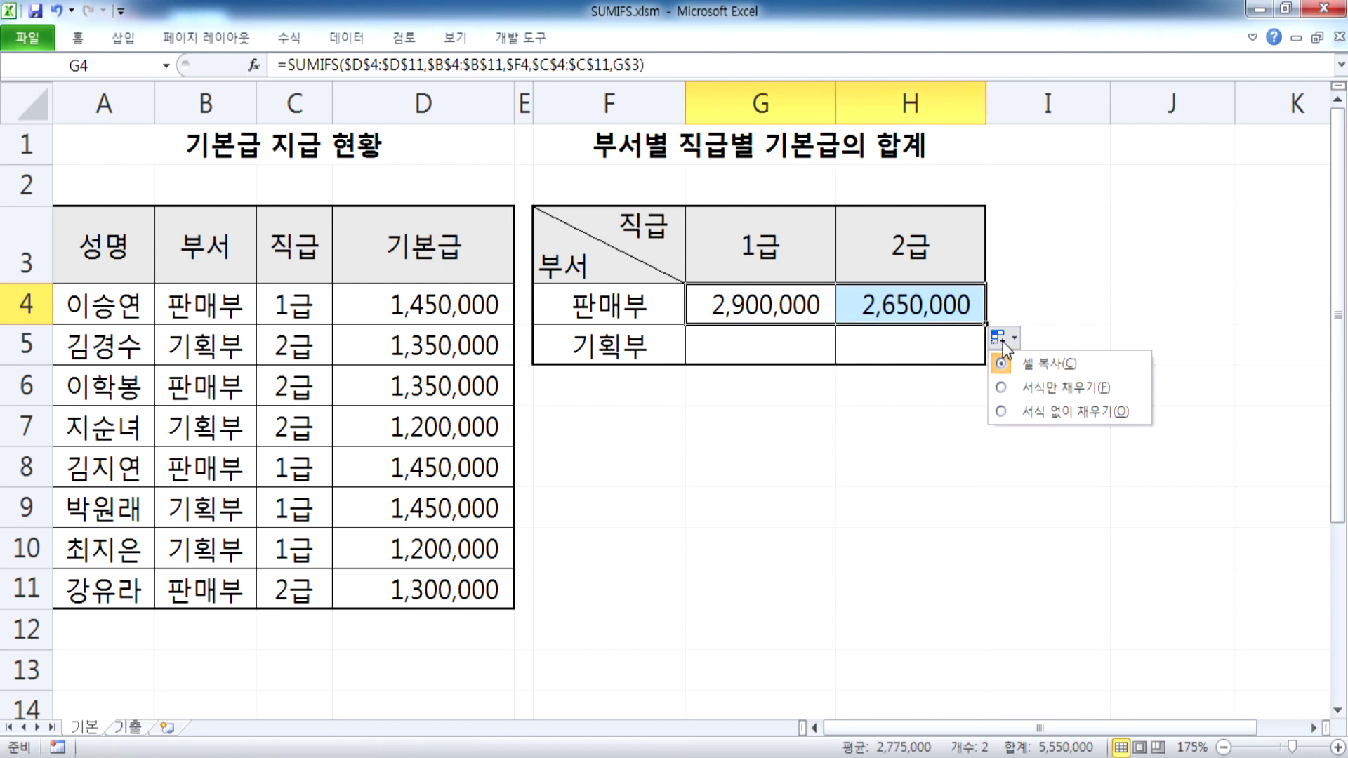
pyautogui.click(1031, 418)
pyautogui.moveTo(982, 339); pyautogui.dragTo(986, 365)
pyautogui.click(997, 377)
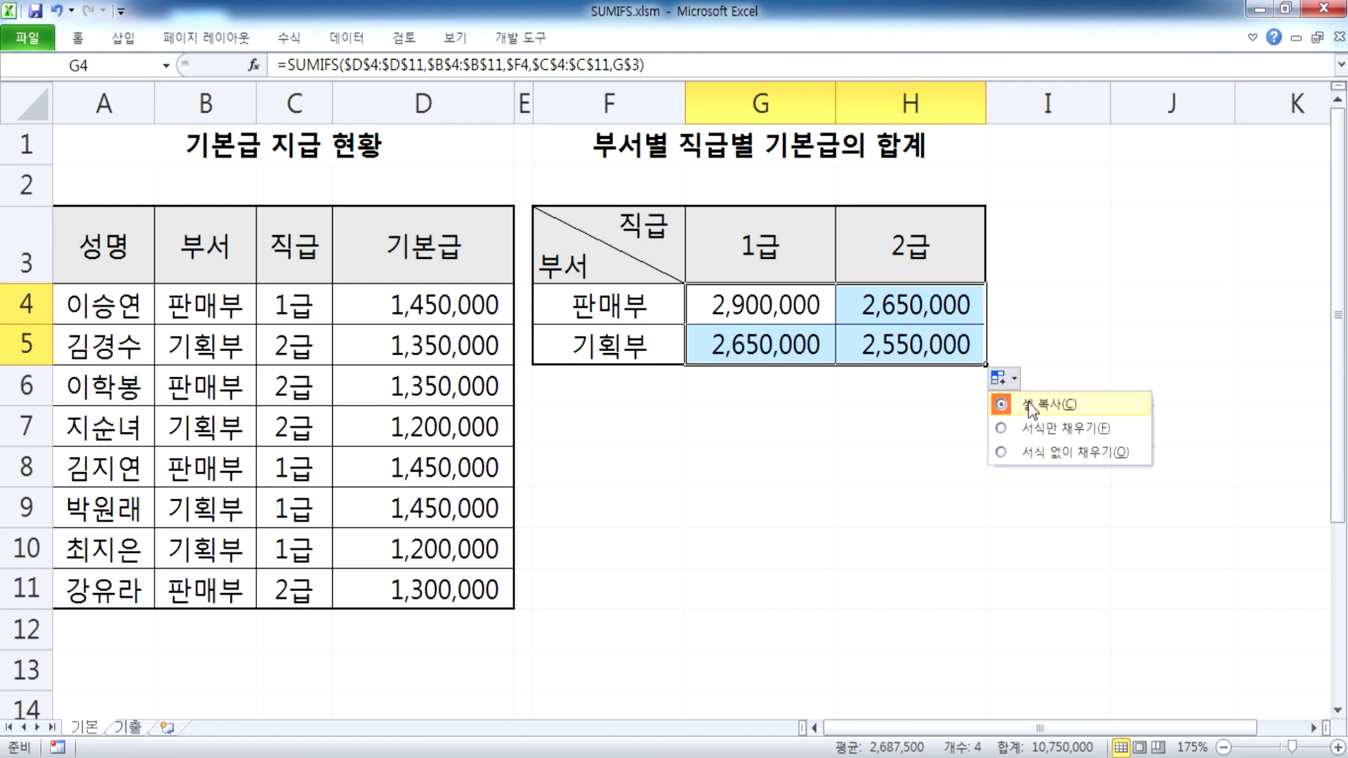
pyautogui.click(1032, 453)
# Inspect the filled SUMIFS formulas in G4, H4, G5 and H5 to compare their criteria references.
pyautogui.click(783, 318)
pyautogui.doubleClick(807, 316)
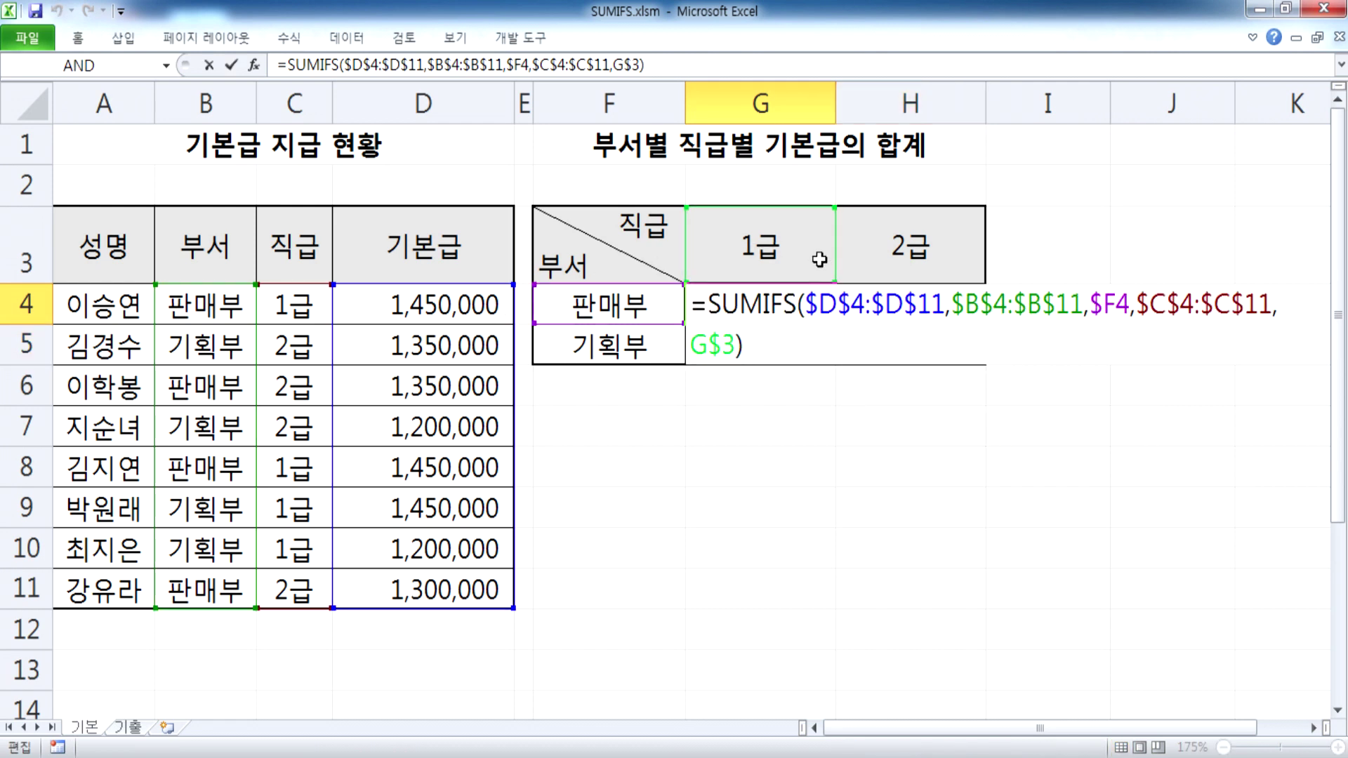
pyautogui.press('Escape')
pyautogui.click(883, 302)
pyautogui.doubleClick(912, 309)
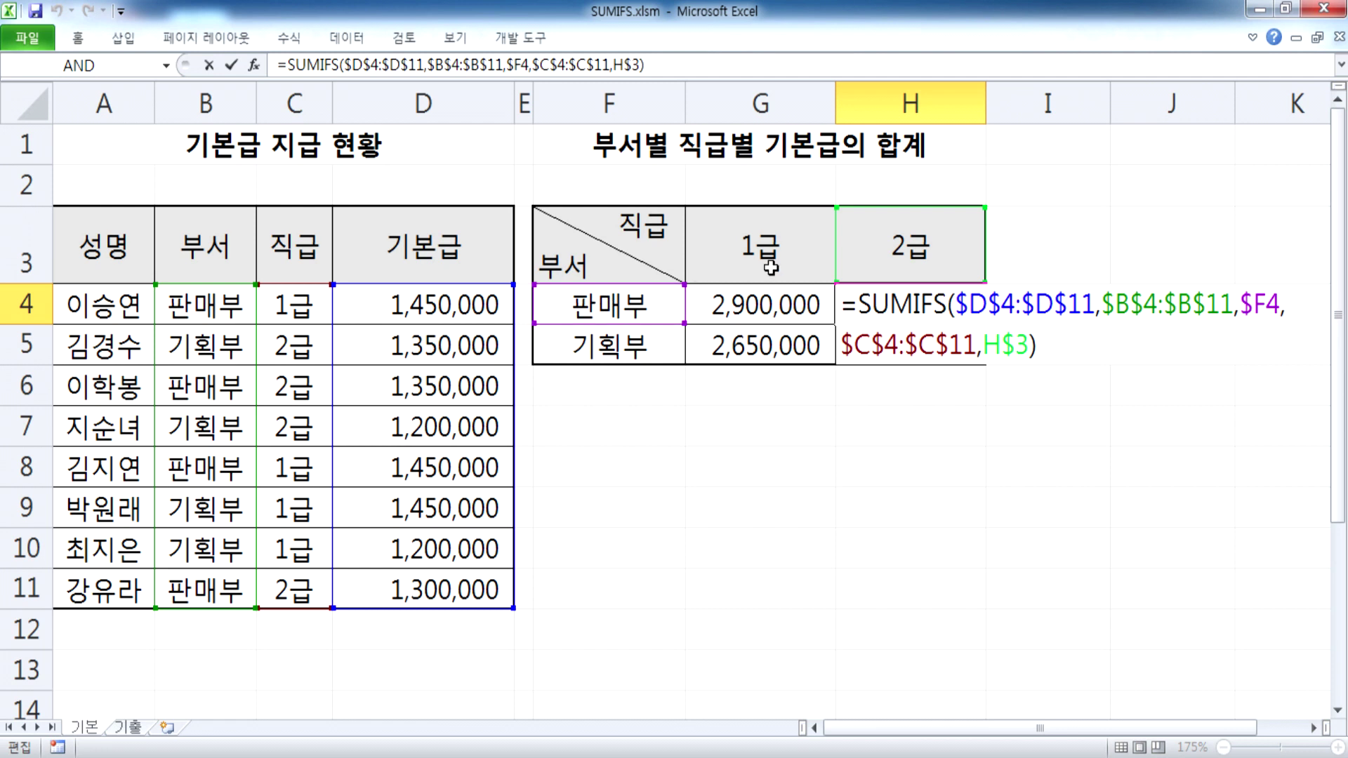
pyautogui.press('Escape')
pyautogui.doubleClick(758, 344)
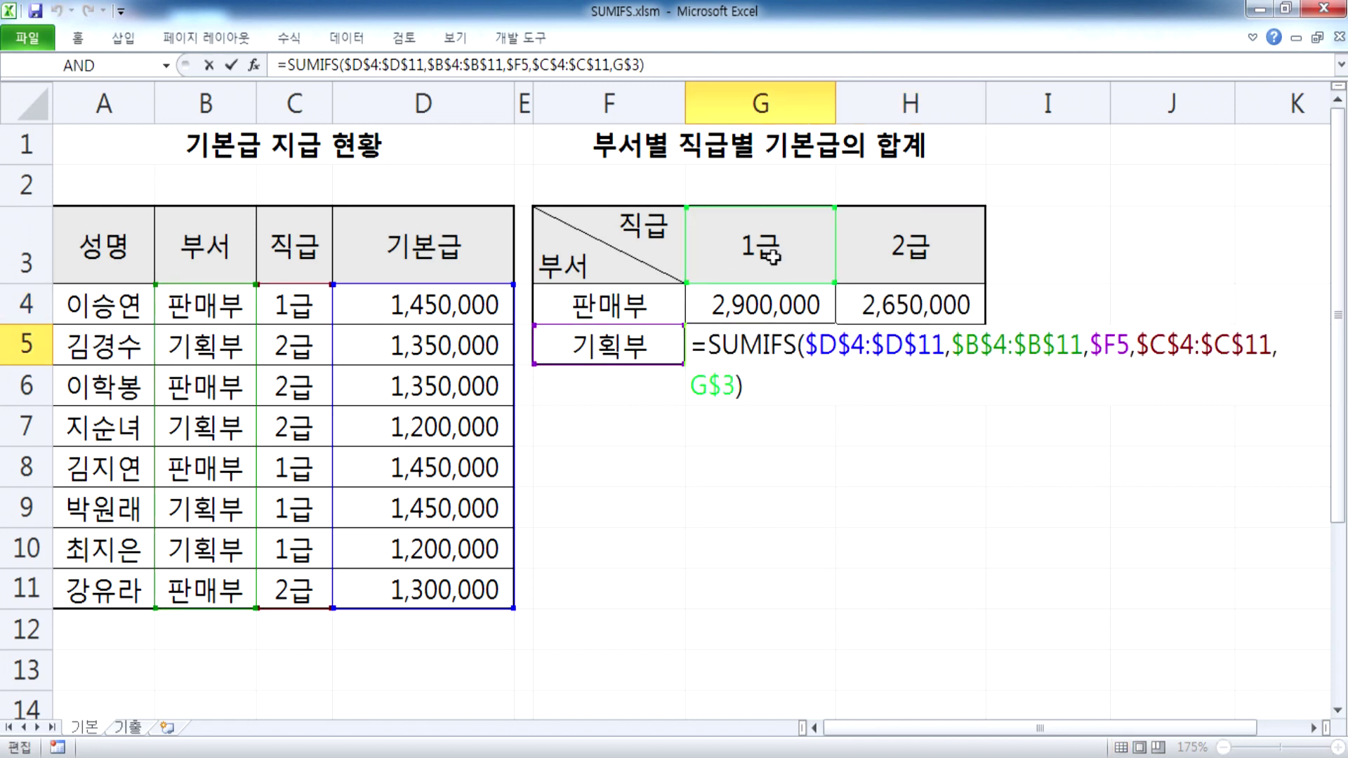
pyautogui.press('Escape')
pyautogui.doubleClick(979, 355)
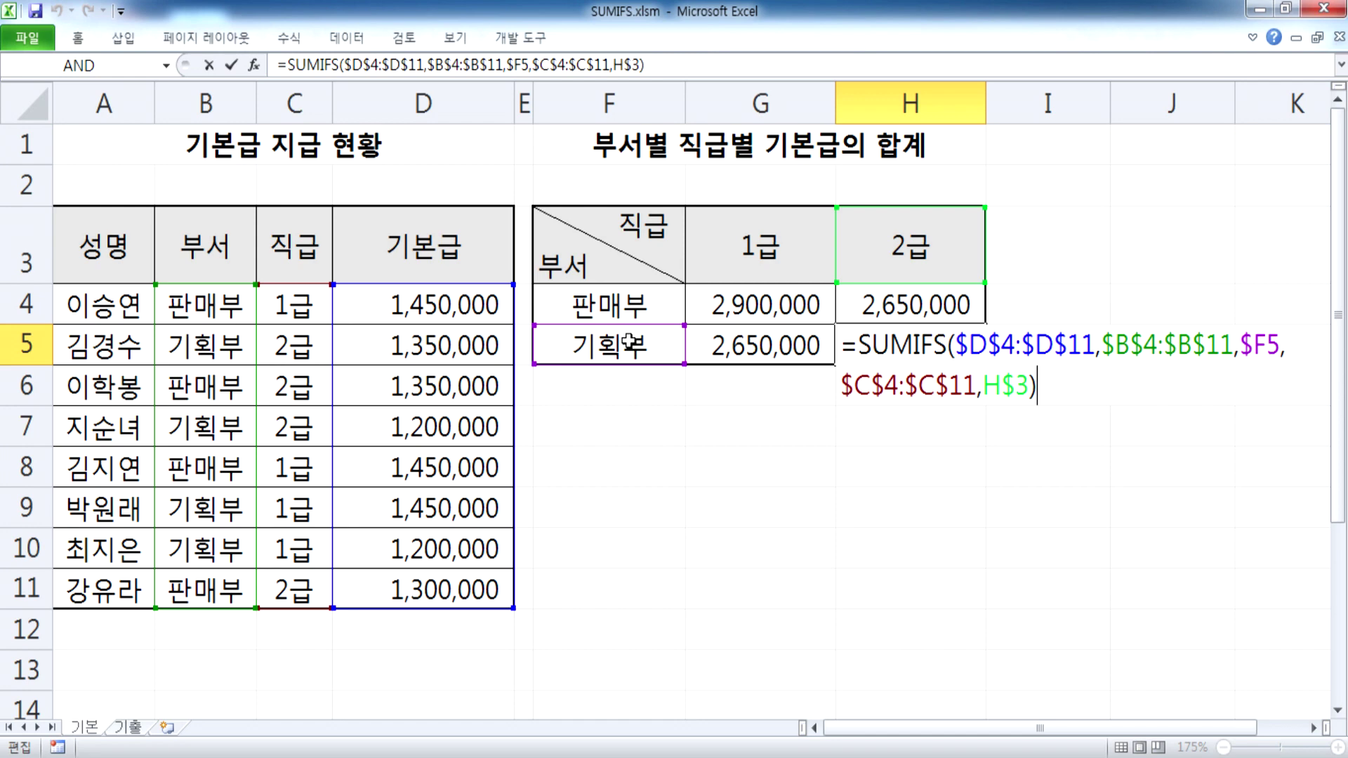
pyautogui.press('Escape')
# Review the whole SUMIFS formula in G4 with its highlighted ranges, without changing it.
pyautogui.click(802, 308)
pyautogui.doubleClick(802, 308)
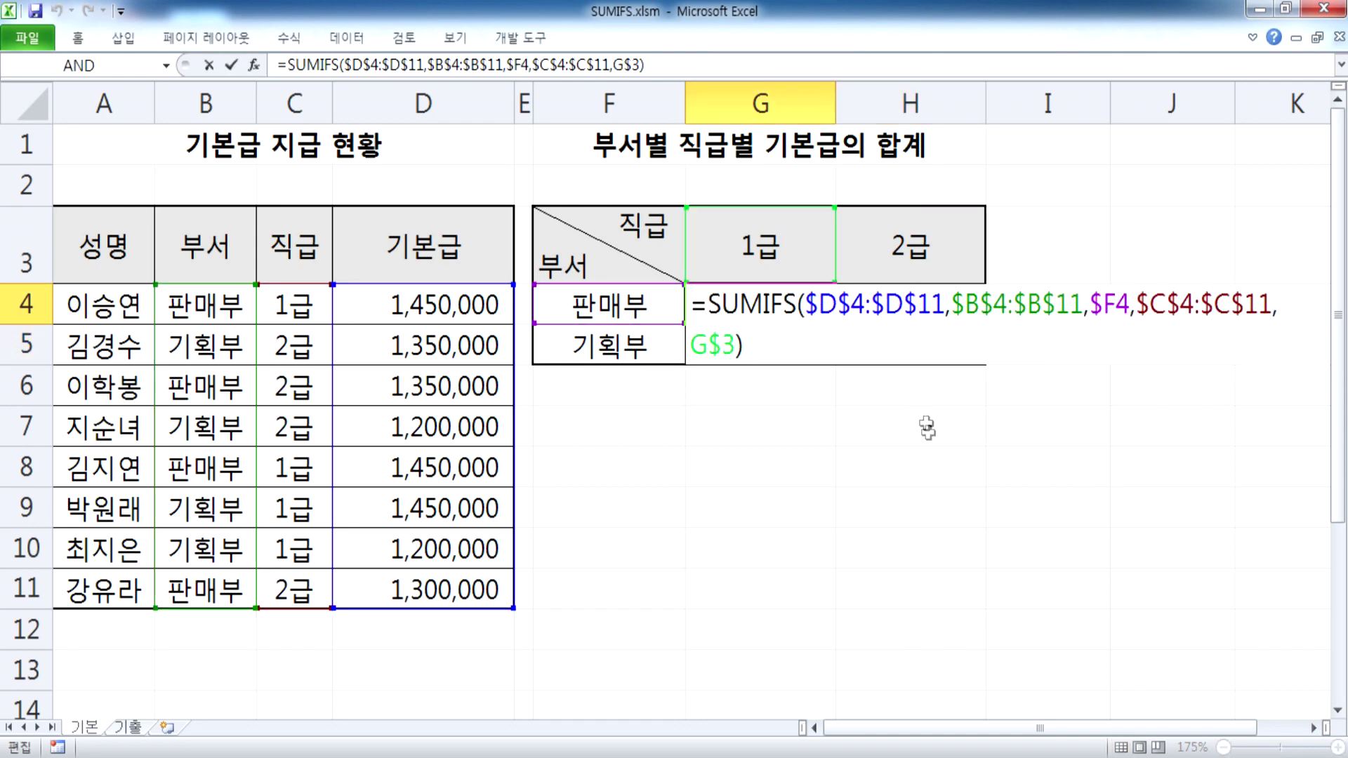
pyautogui.press('Escape')
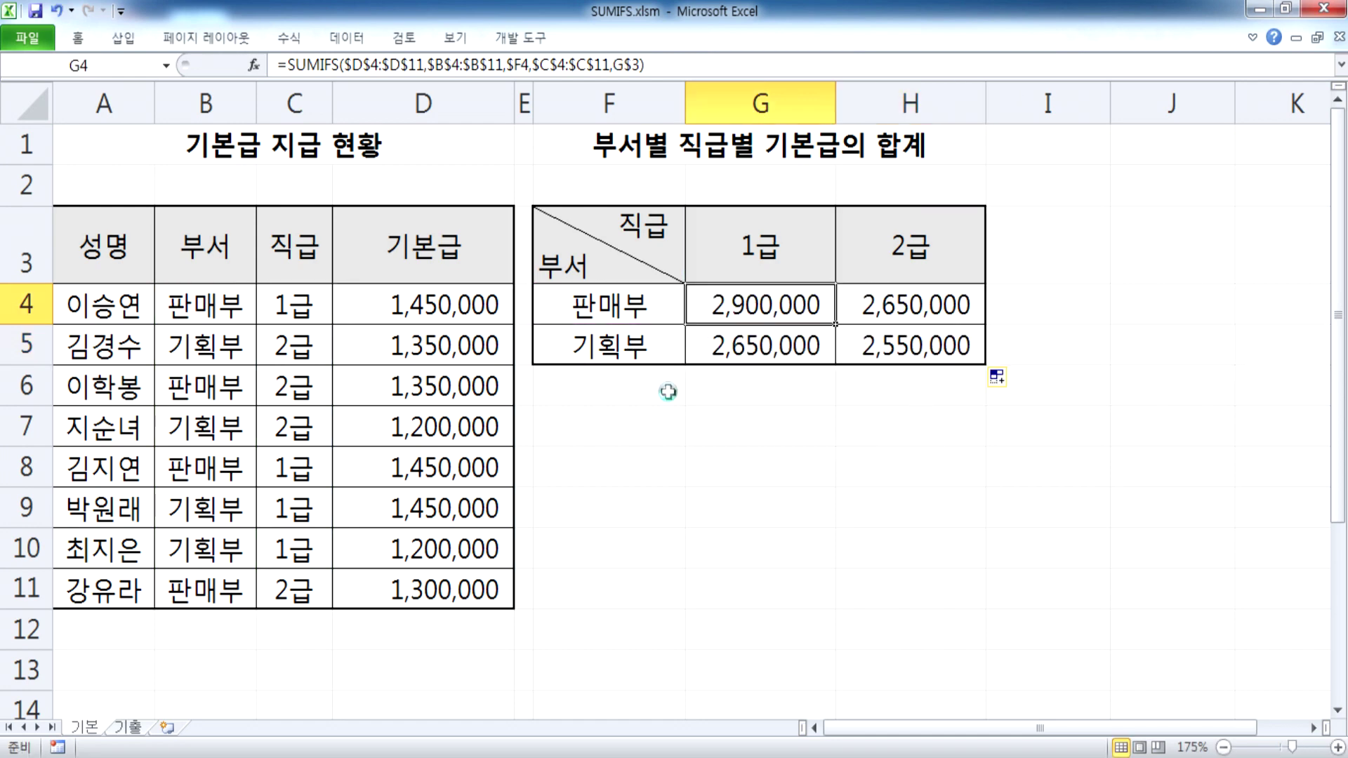
pyautogui.scroll(-1, 667, 392)
pyautogui.press('F2')
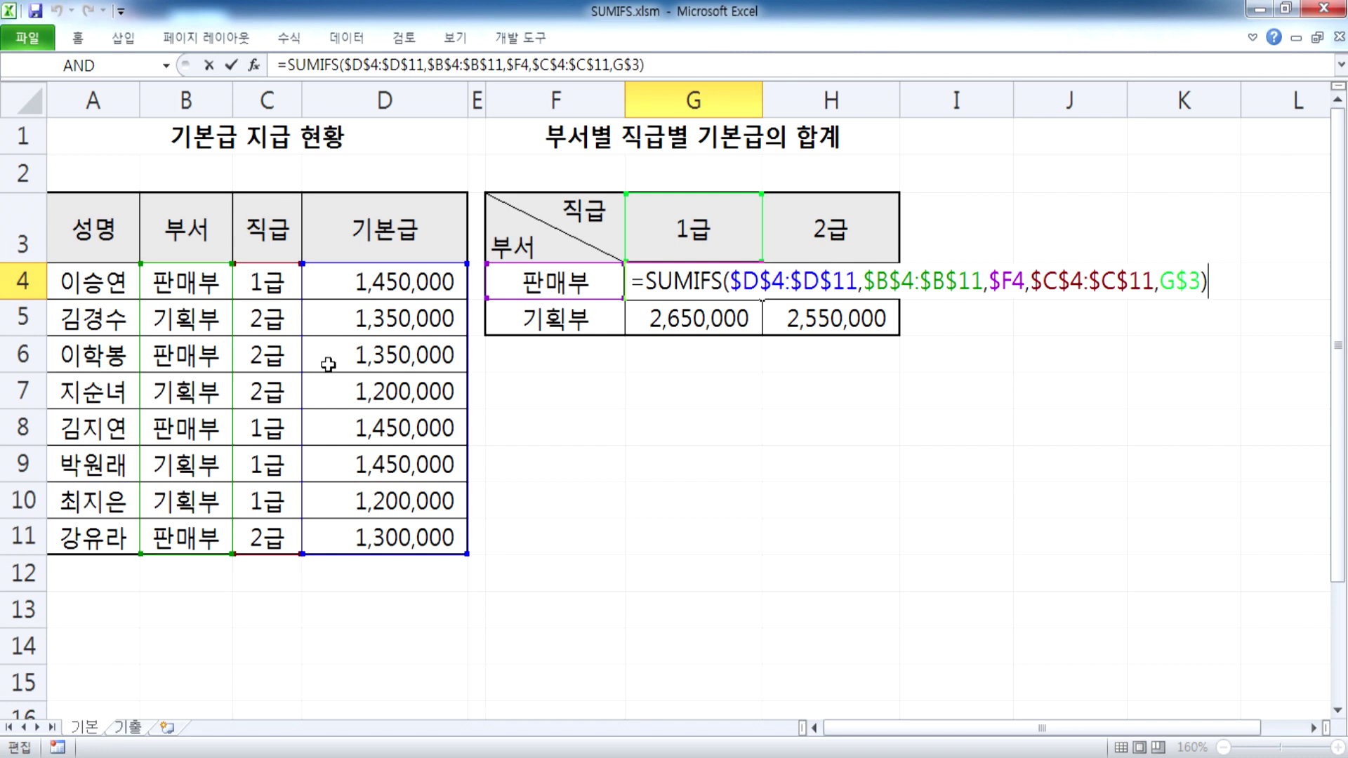
pyautogui.hotkey('ctrl', 'Return')
# Compare the grade headings in G3 and H3 with result cells G4 and G5 to examine the row-fixed reference.
pyautogui.click(702, 246)
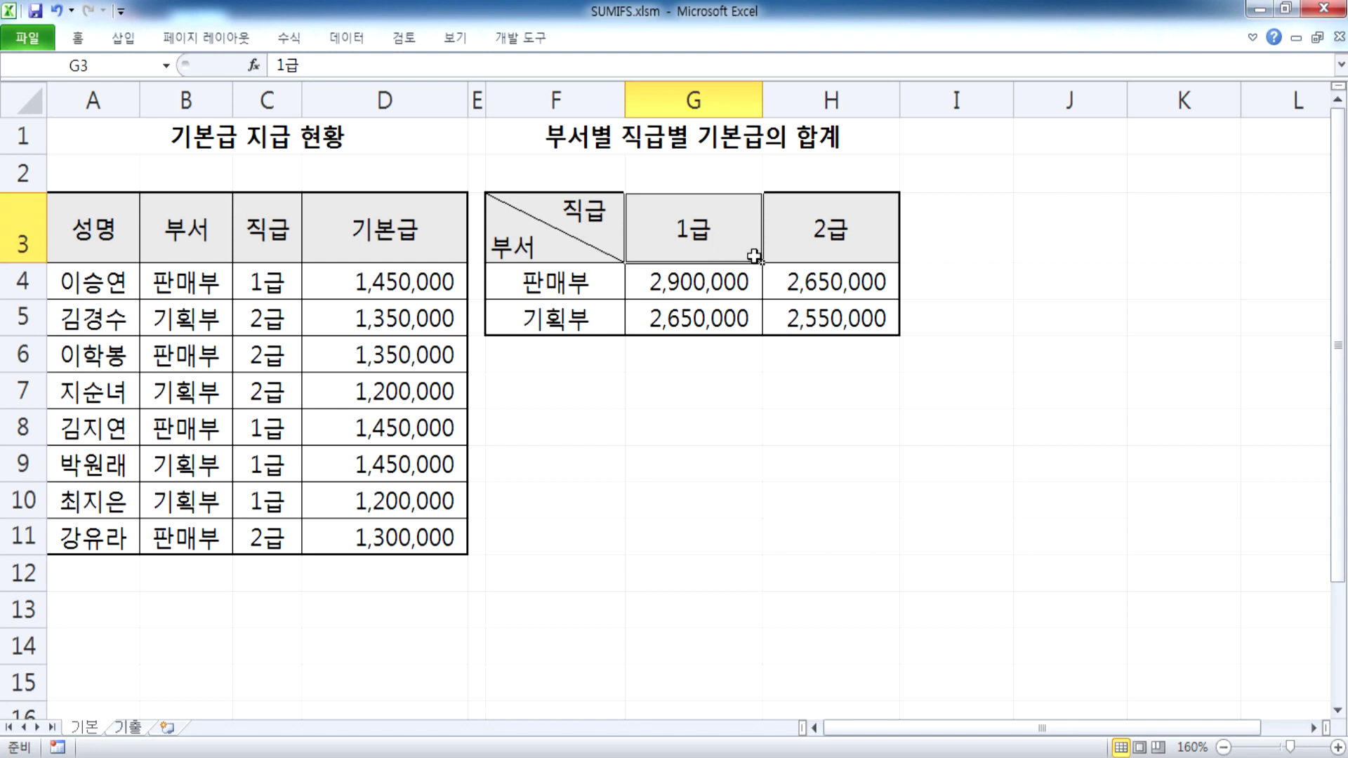
pyautogui.click(742, 278)
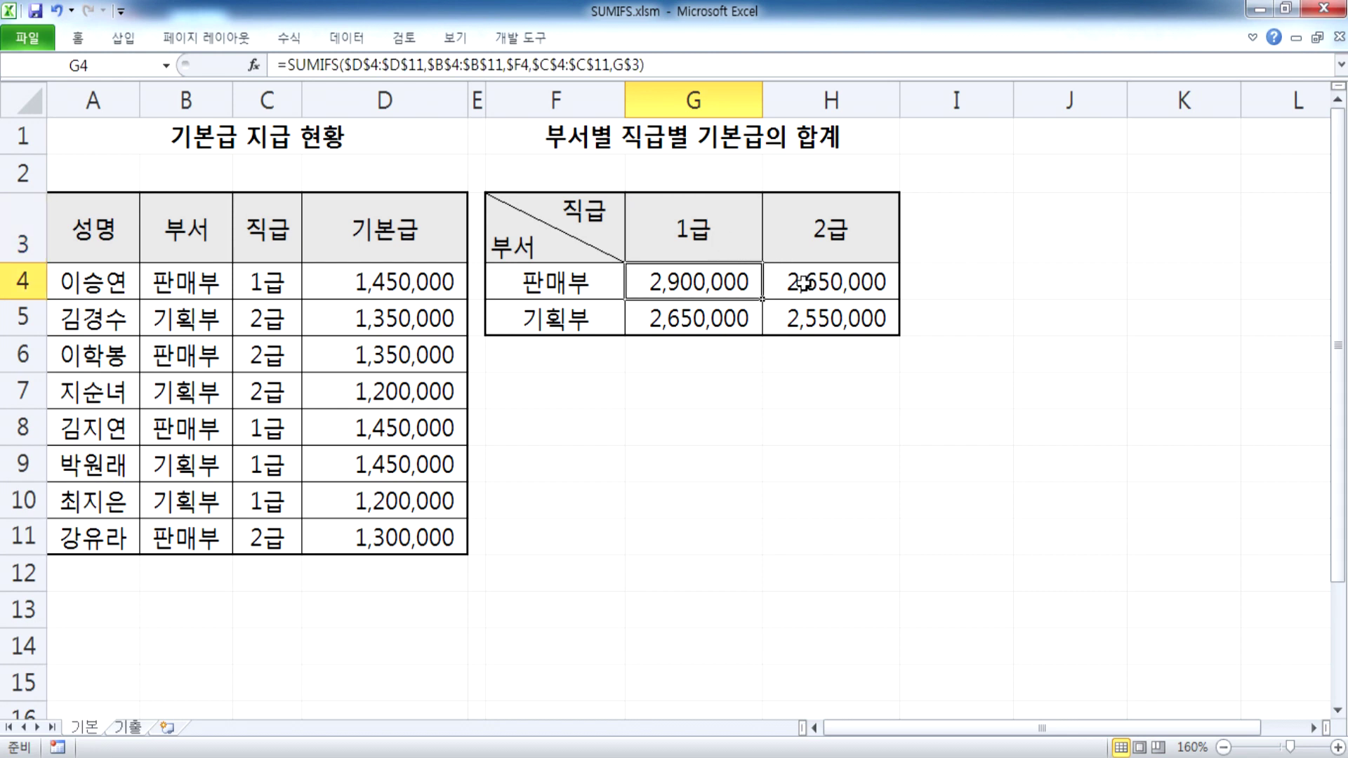
pyautogui.click(716, 228)
pyautogui.click(836, 228)
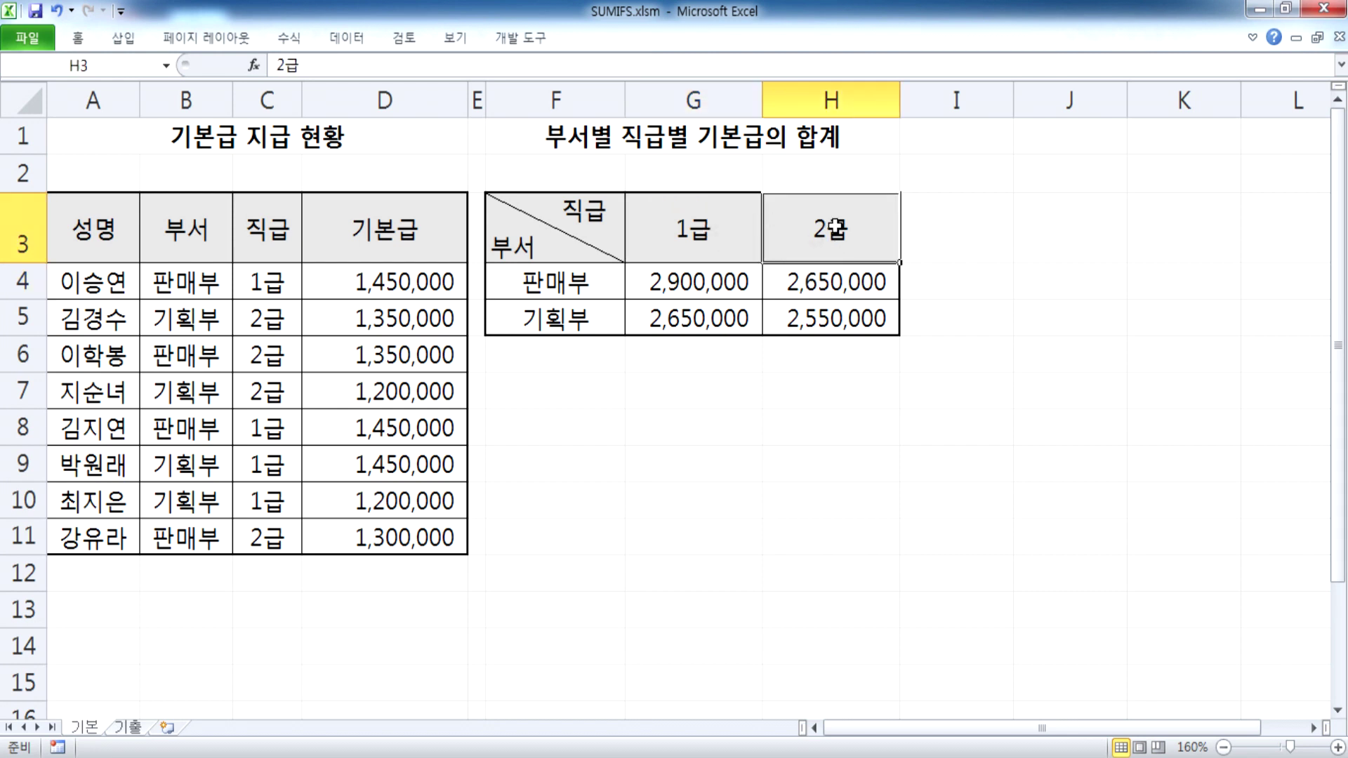
pyautogui.click(730, 256)
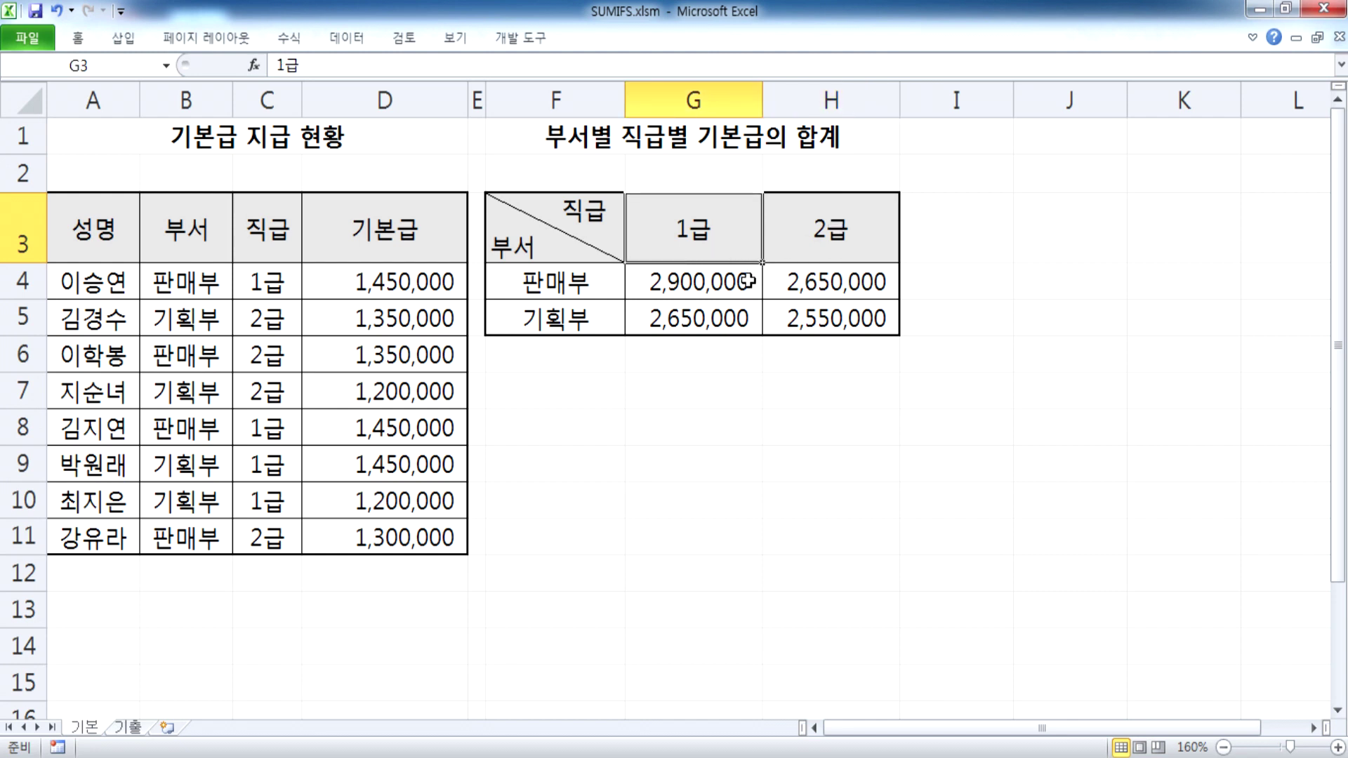
pyautogui.click(748, 280)
pyautogui.click(716, 235)
pyautogui.click(712, 277)
pyautogui.click(716, 314)
pyautogui.click(719, 246)
# Examine department cells F4 and F5 and column F against G4 to trace the column-fixed reference.
pyautogui.click(514, 281)
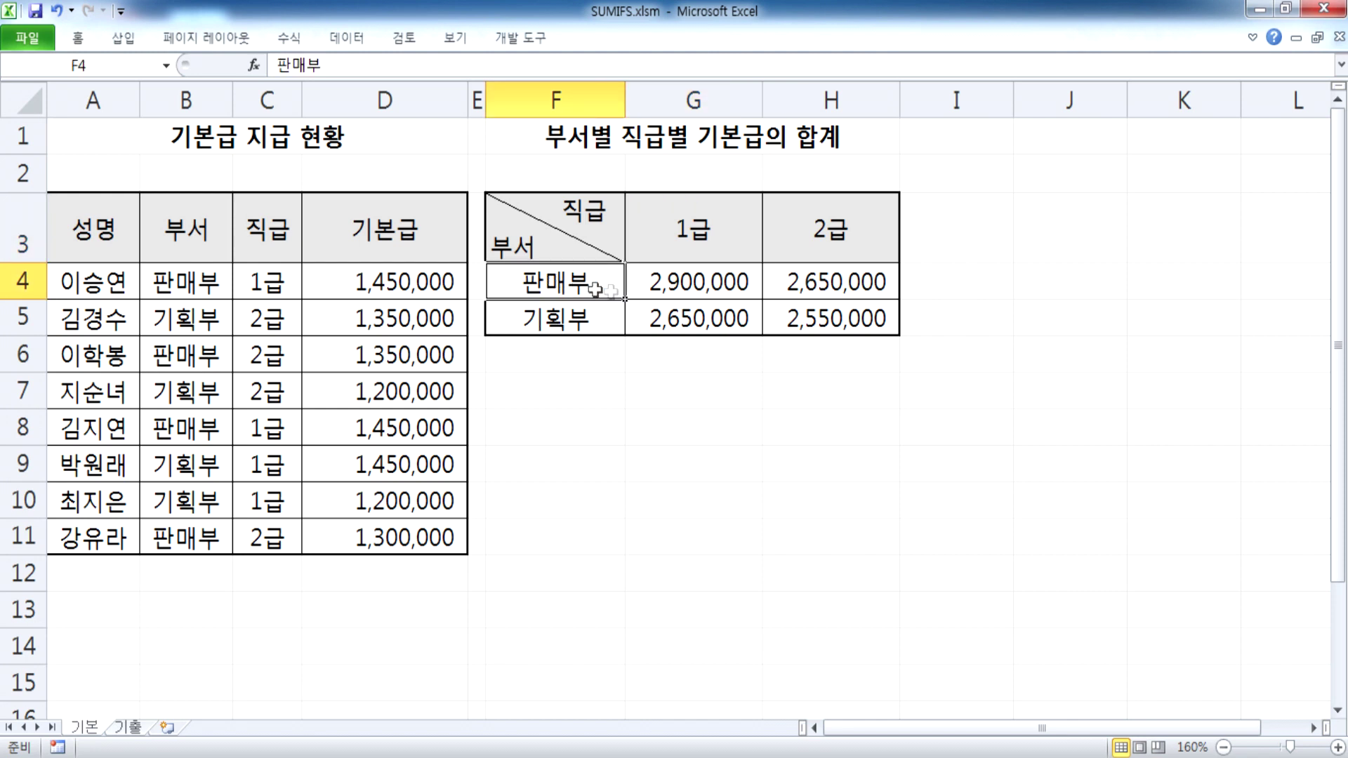
pyautogui.click(746, 284)
pyautogui.click(601, 281)
pyautogui.click(596, 314)
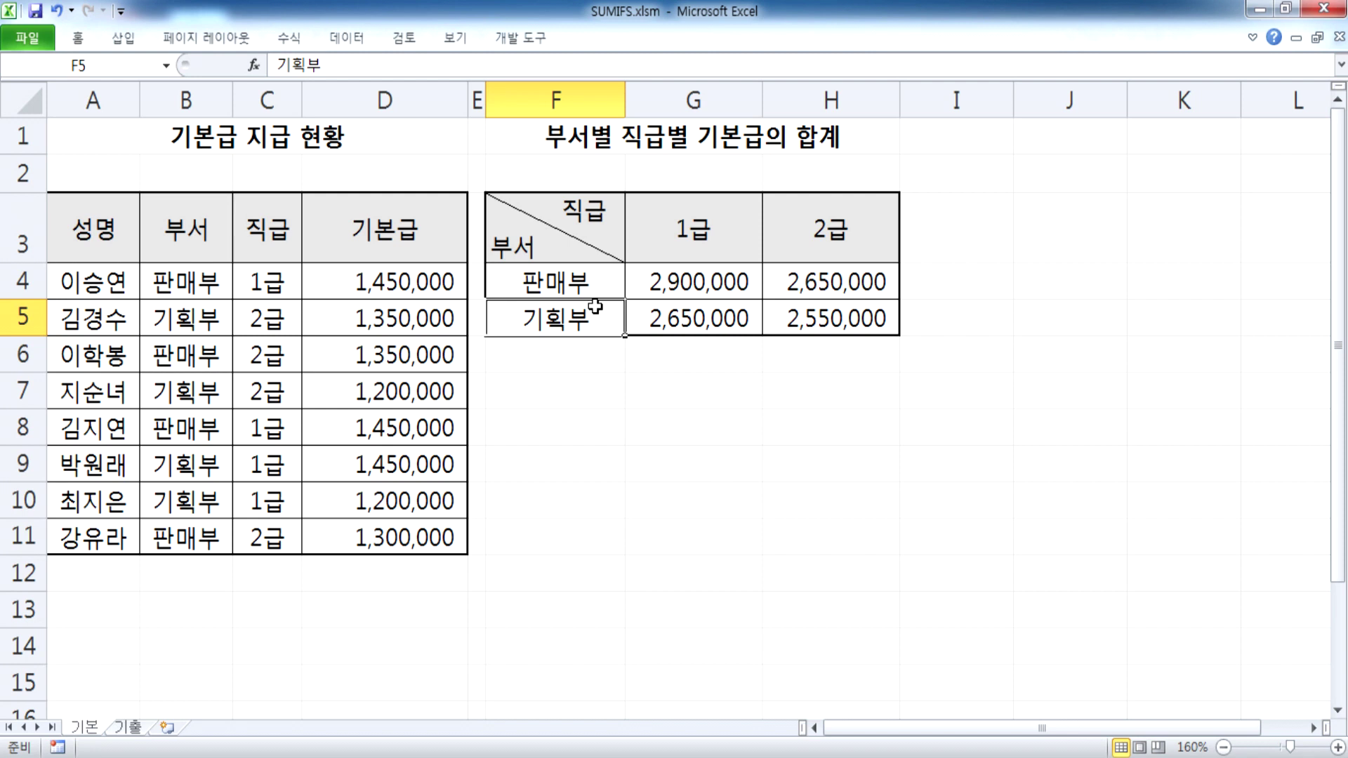
pyautogui.click(570, 284)
pyautogui.click(569, 95)
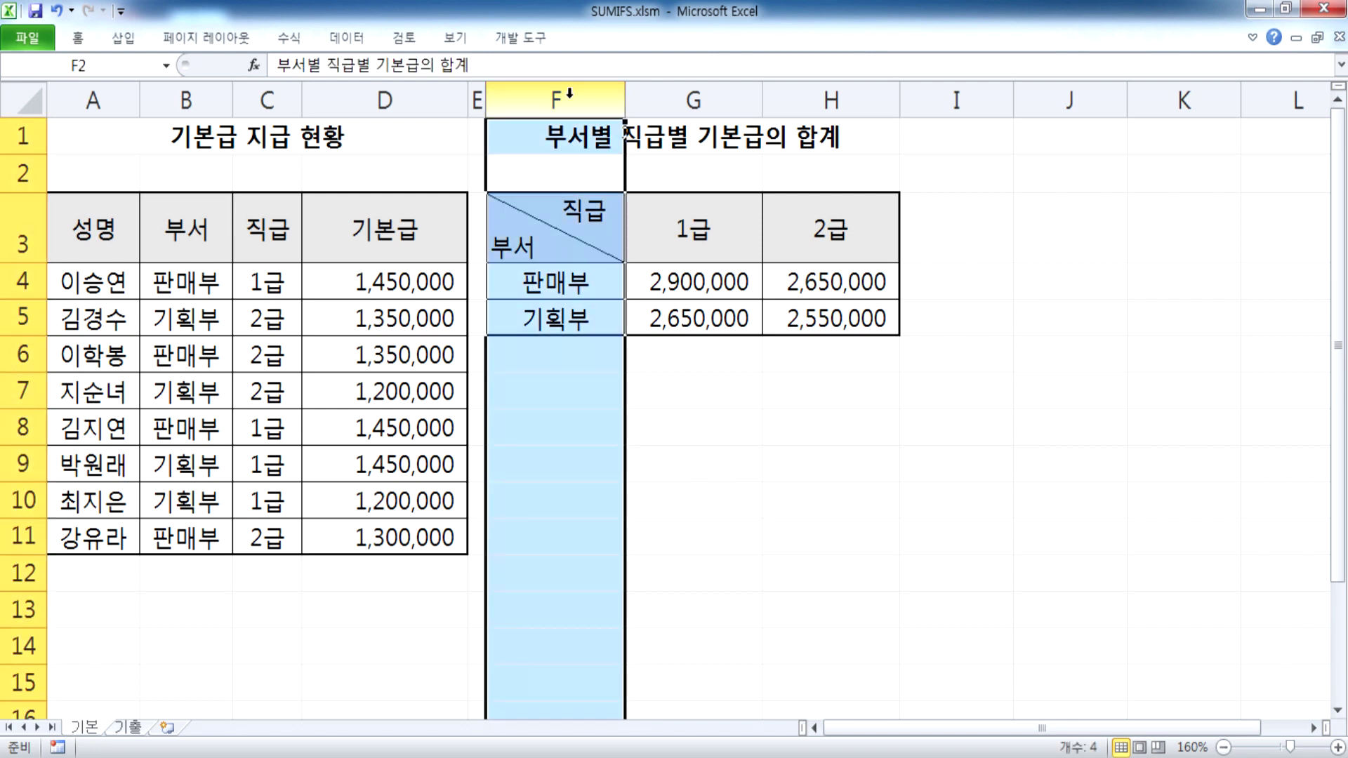
pyautogui.click(716, 286)
pyautogui.moveTo(762, 300); pyautogui.dragTo(730, 295)
pyautogui.click(590, 283)
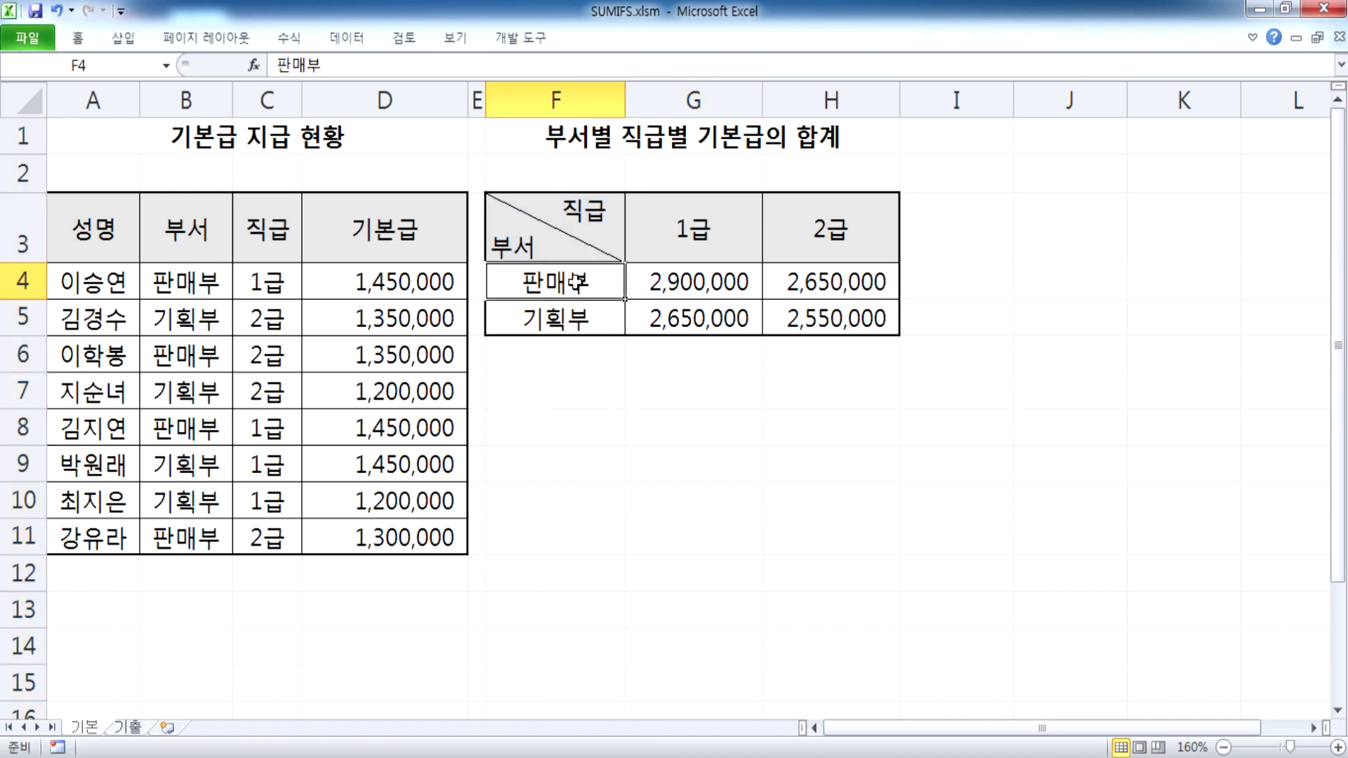
pyautogui.click(675, 281)
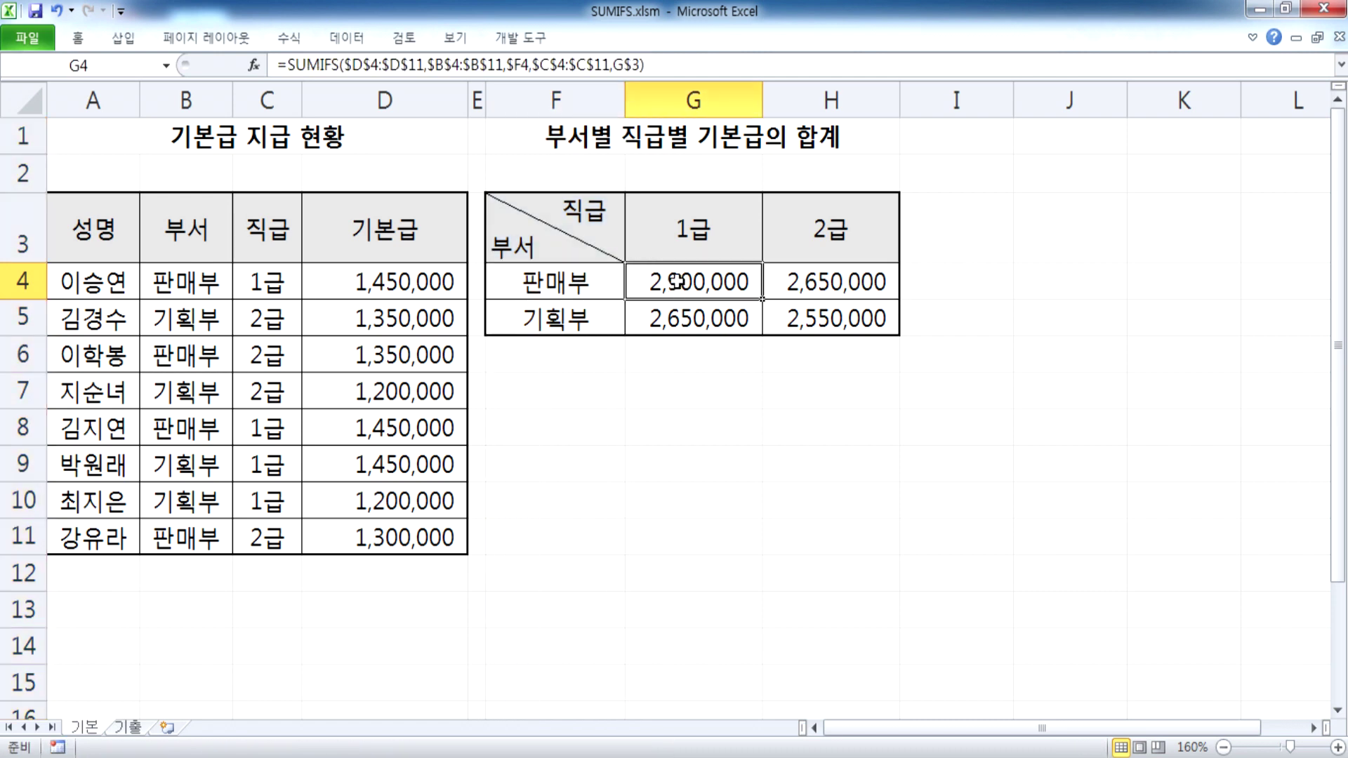
pyautogui.click(561, 282)
pyautogui.click(558, 101)
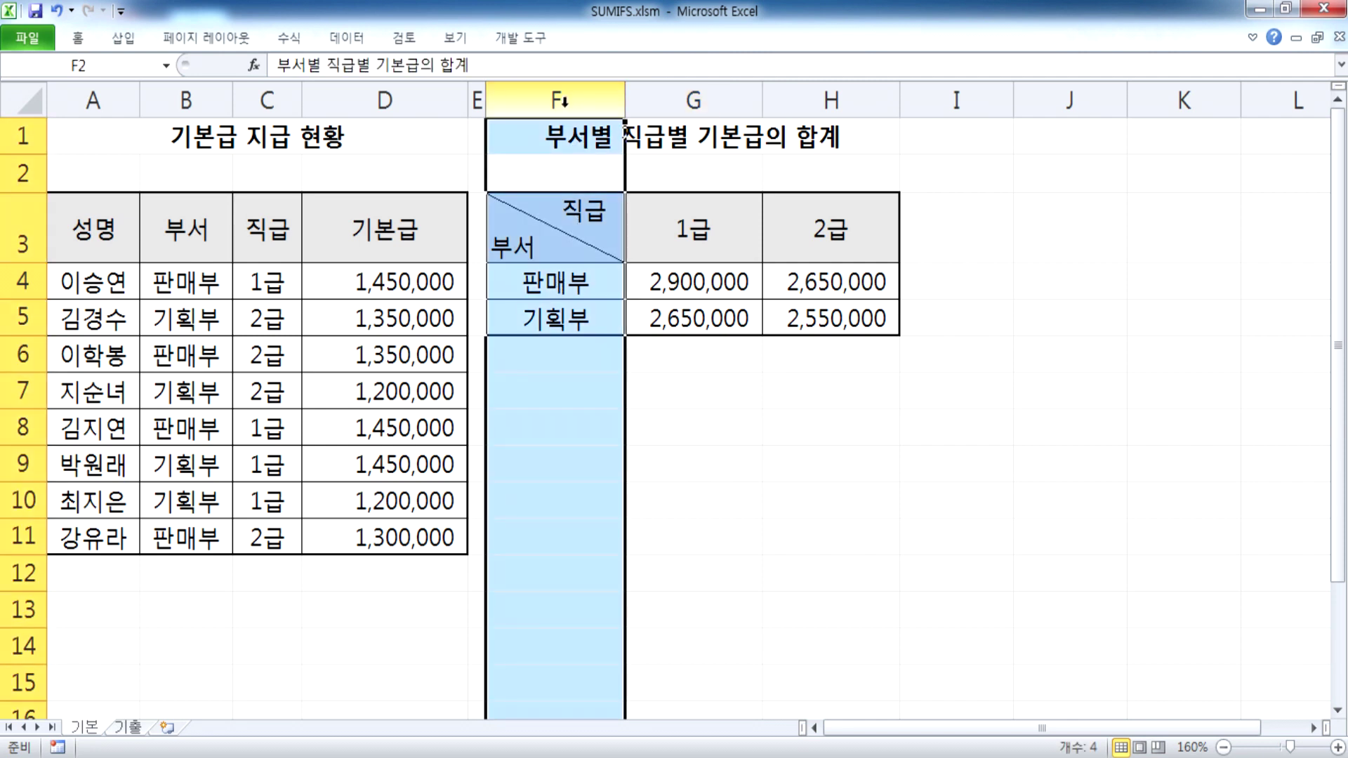
# Examine the heading range G3:H3 against the formula in G4 to trace the shift between grades.
pyautogui.click(720, 222)
pyautogui.click(752, 284)
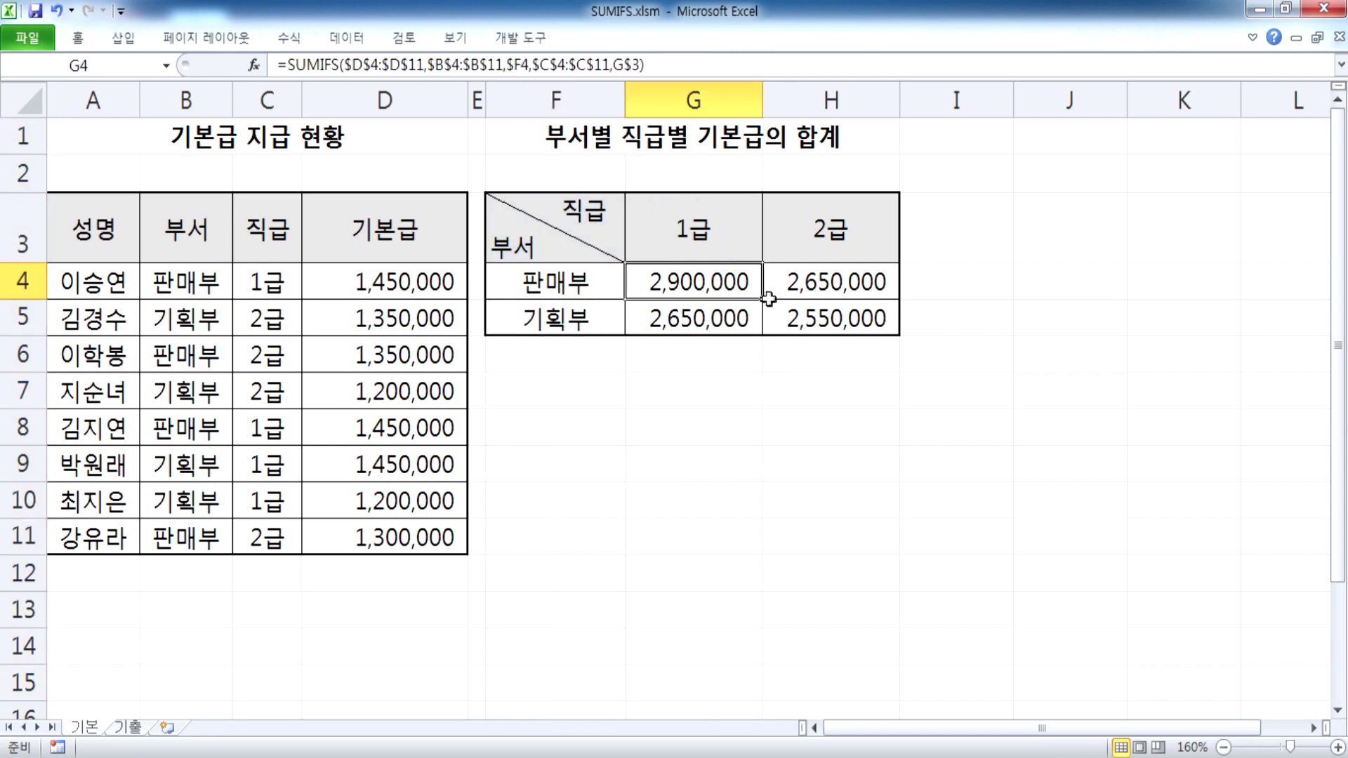
pyautogui.moveTo(713, 230); pyautogui.dragTo(847, 229)
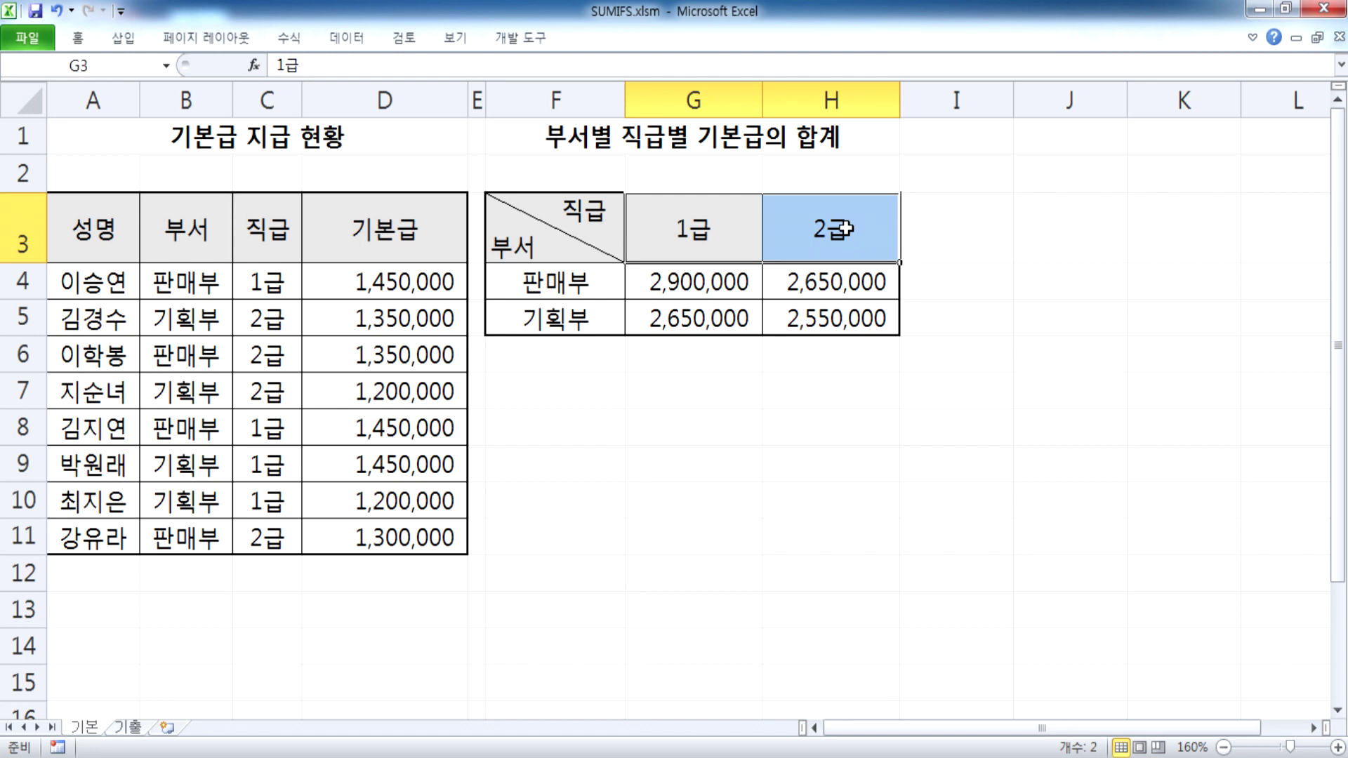
pyautogui.click(715, 233)
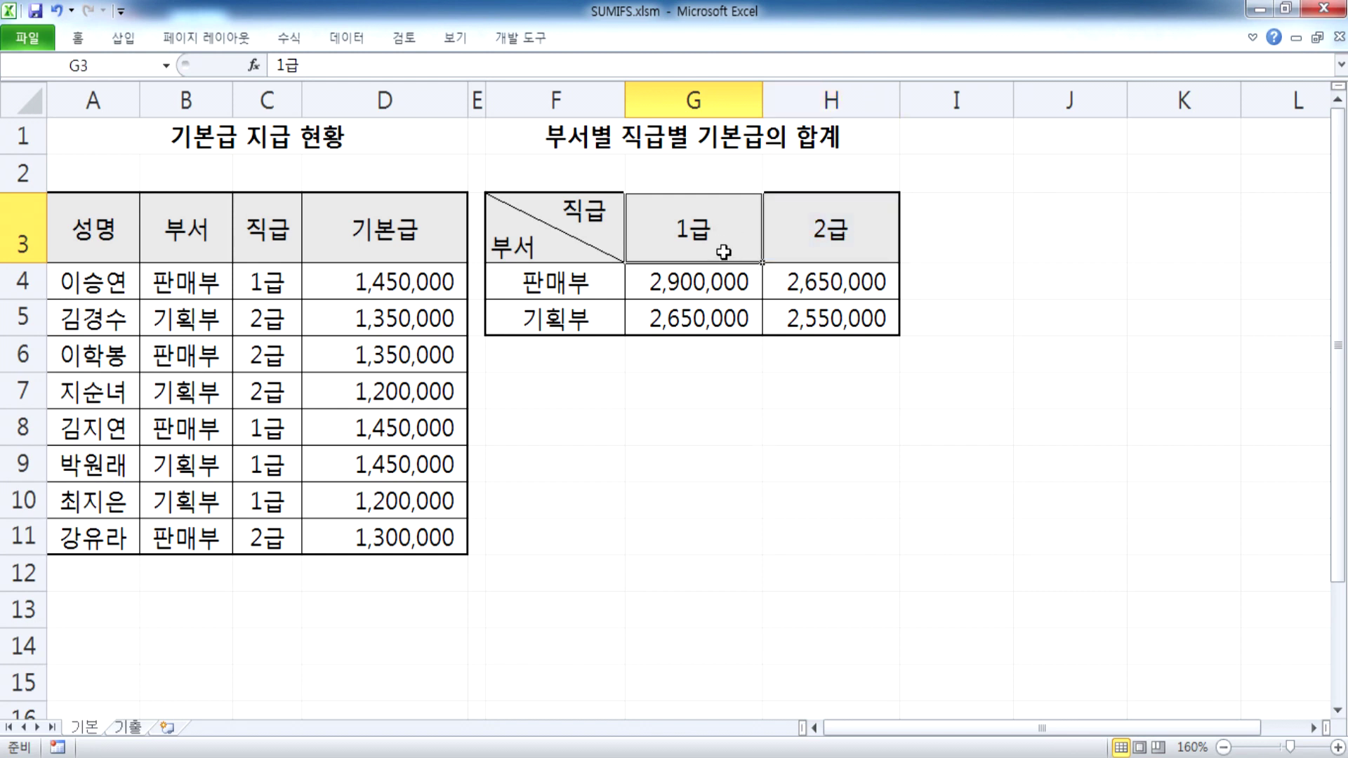
pyautogui.click(683, 289)
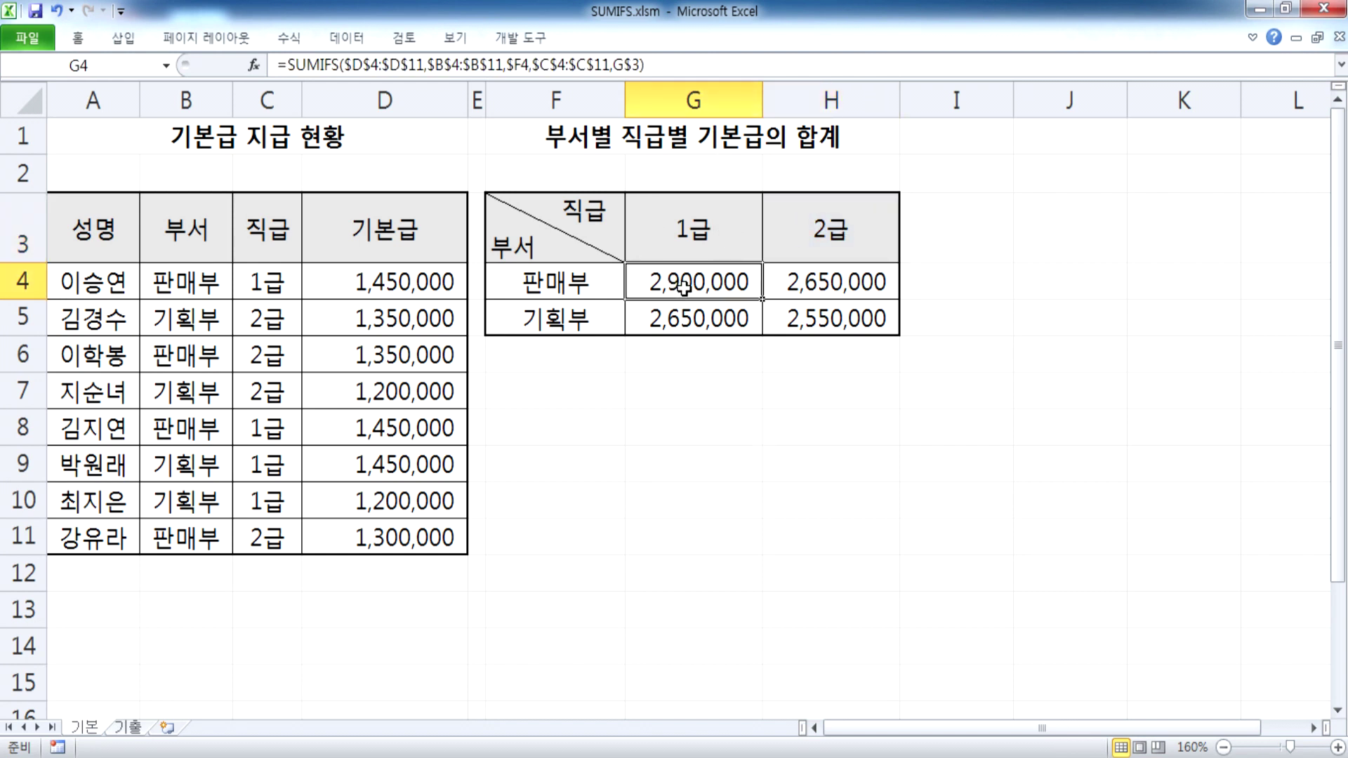
# Review the G$3 criterion inside the G4 formula and leave the formula unchanged.
pyautogui.press('F2')
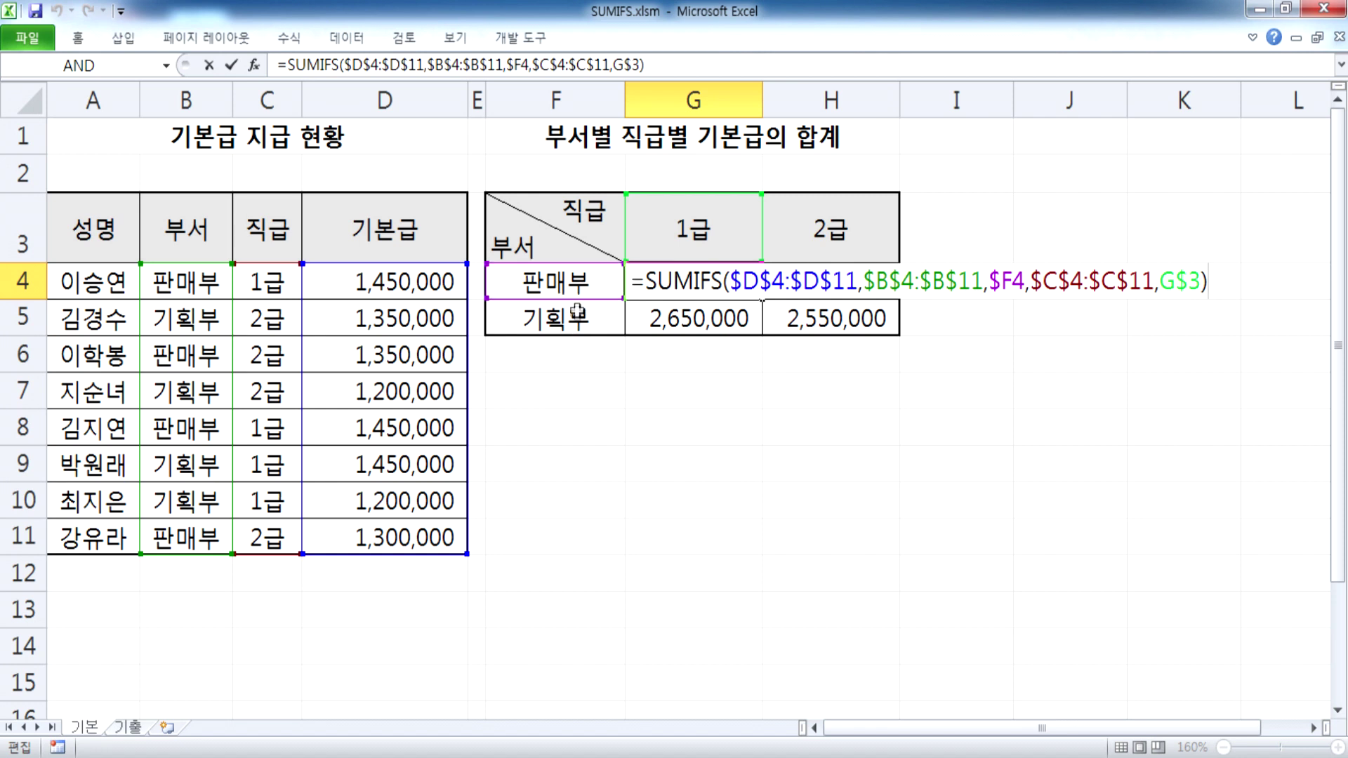
pyautogui.press('Left')
pyautogui.press('Left')
pyautogui.press('Left')
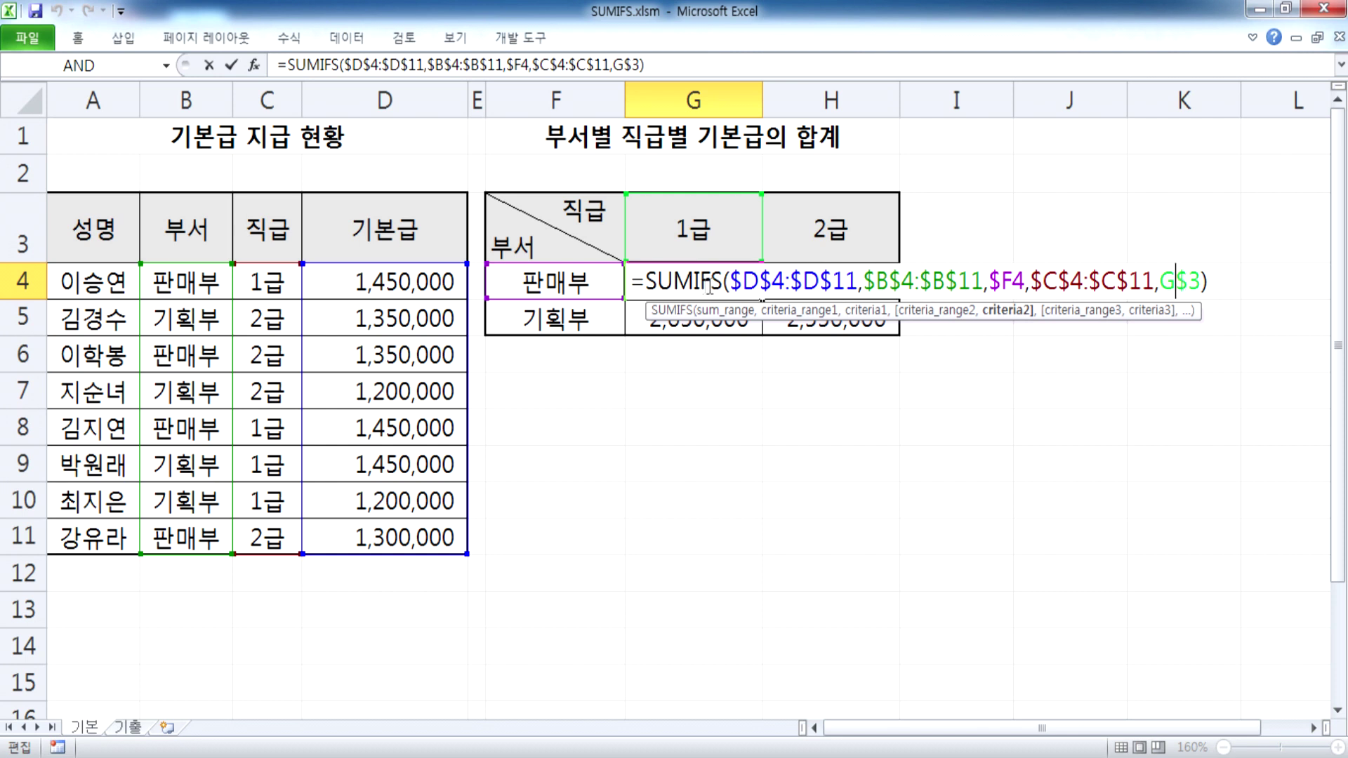
pyautogui.hotkey('ctrl', 'Return')
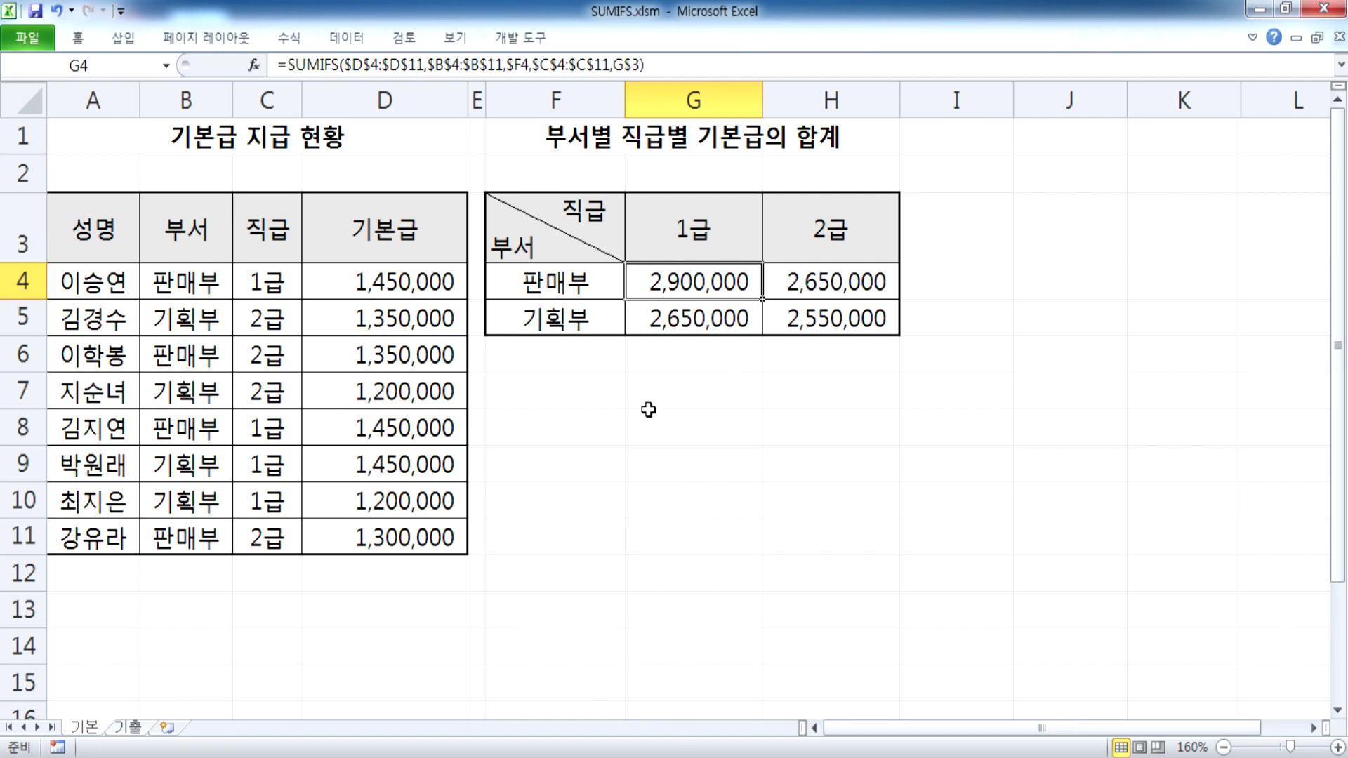
pyautogui.click(686, 388)
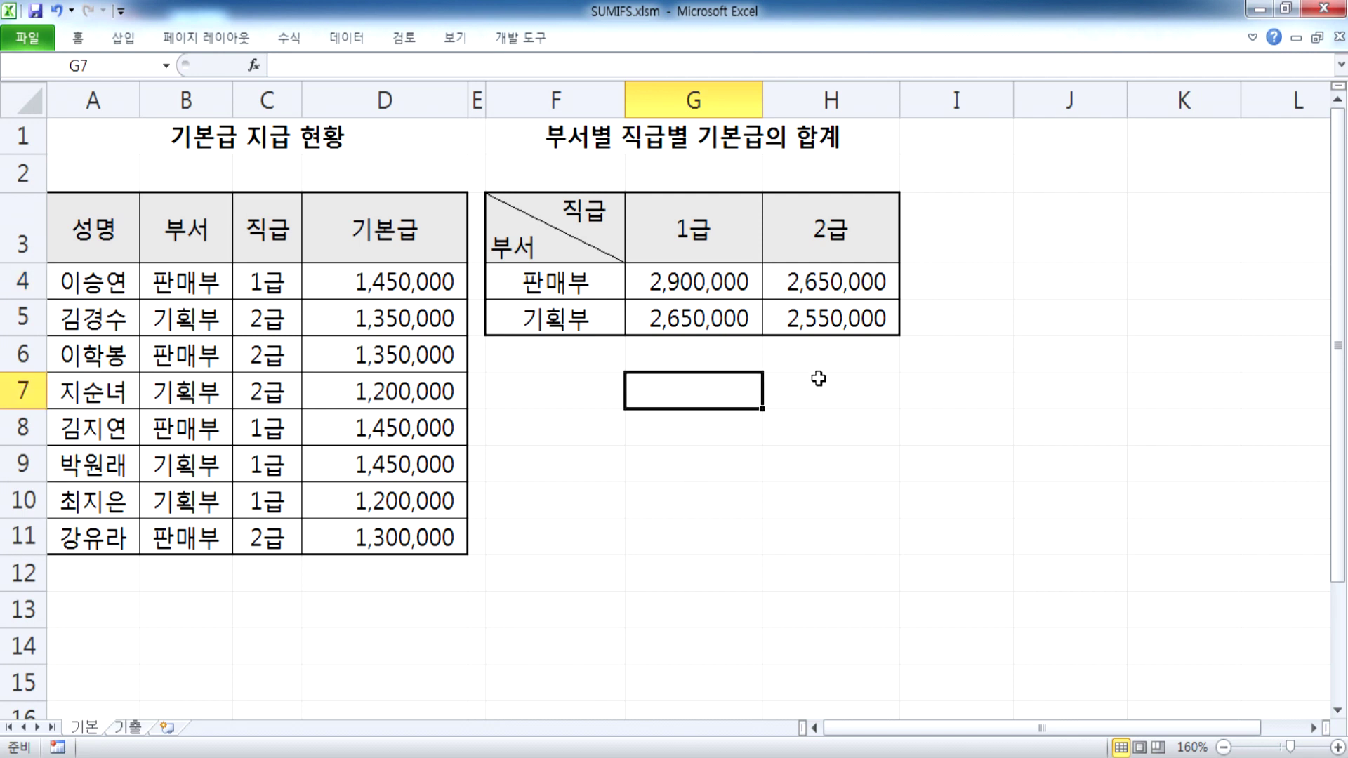
# Start a SUMIFS formula in G7 with sum range D4:D11, department range B4:B11 and criterion "판매부".
pyautogui.write('=SUMIFS(')
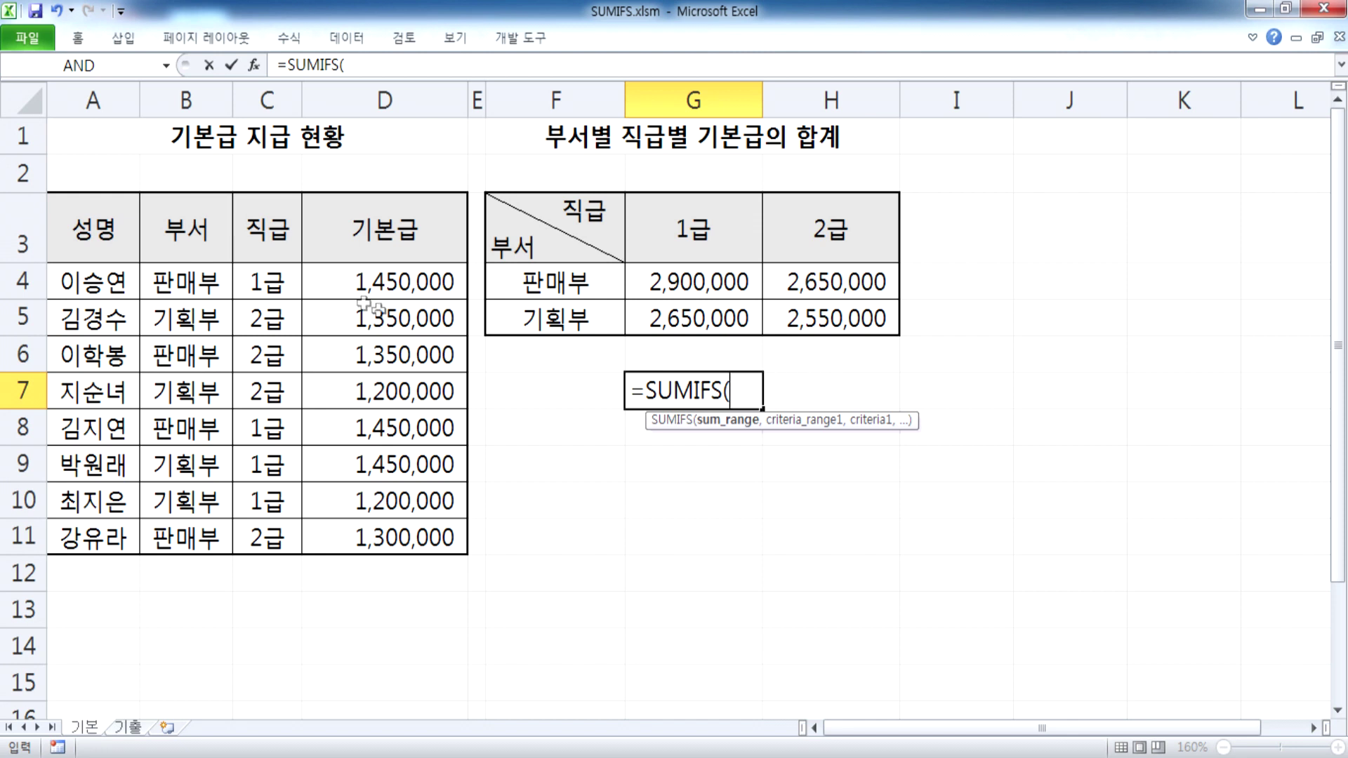
pyautogui.moveTo(337, 281); pyautogui.dragTo(357, 530)
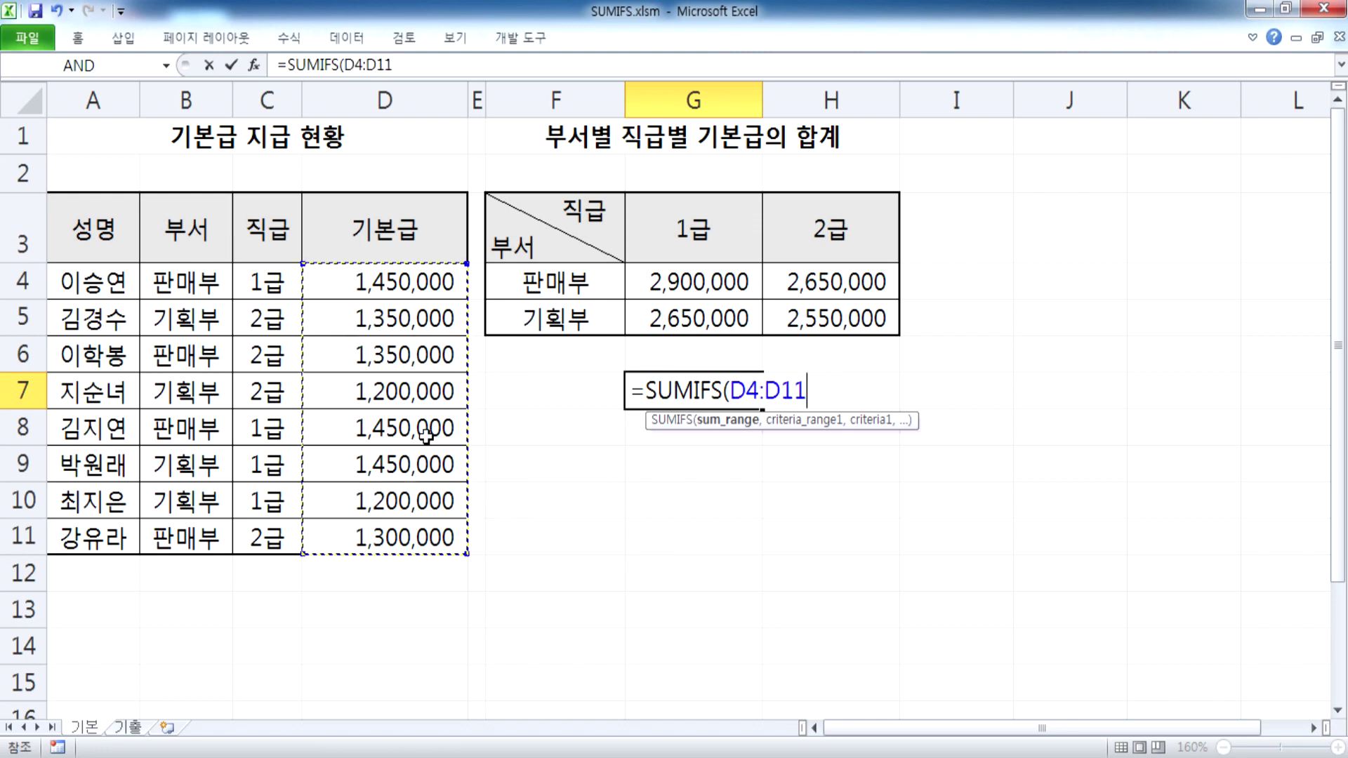
pyautogui.write(',')
pyautogui.moveTo(196, 283); pyautogui.dragTo(202, 529)
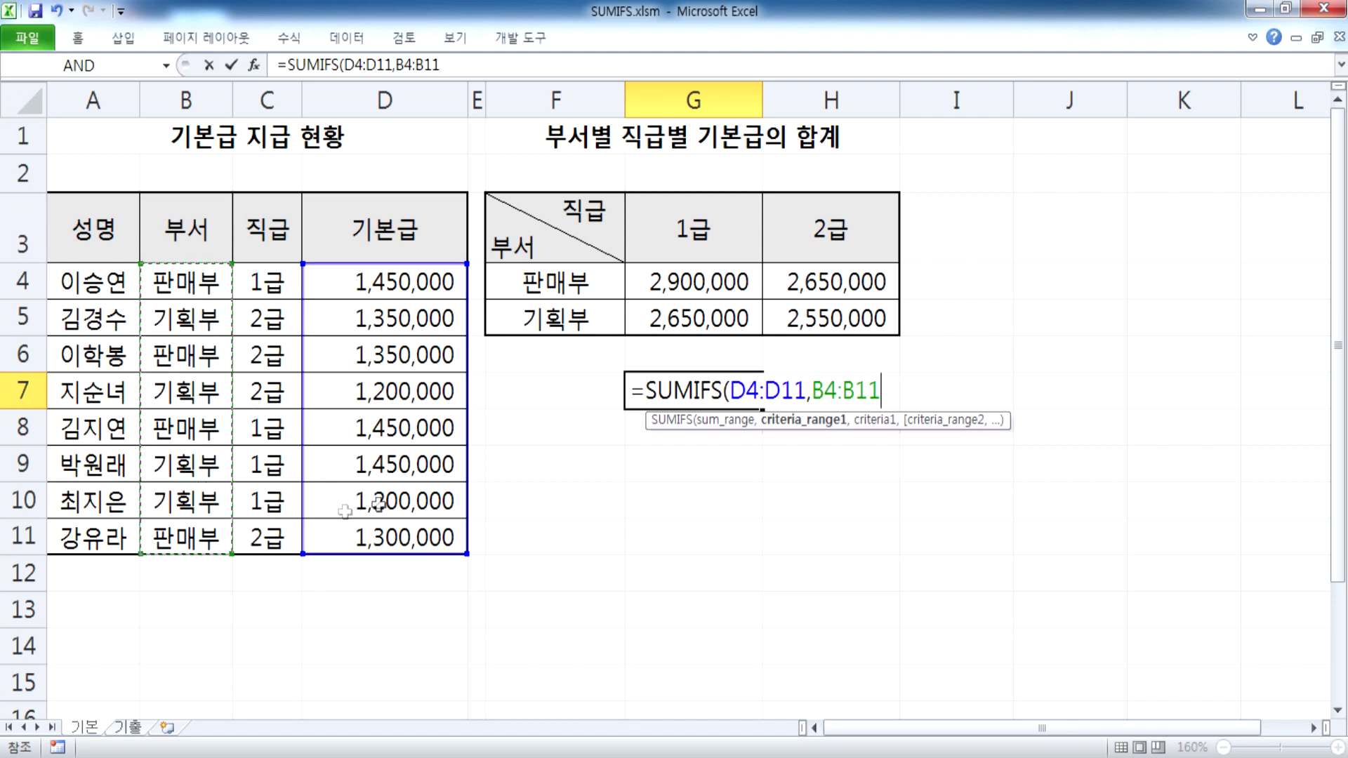
pyautogui.write('M"판매부"')
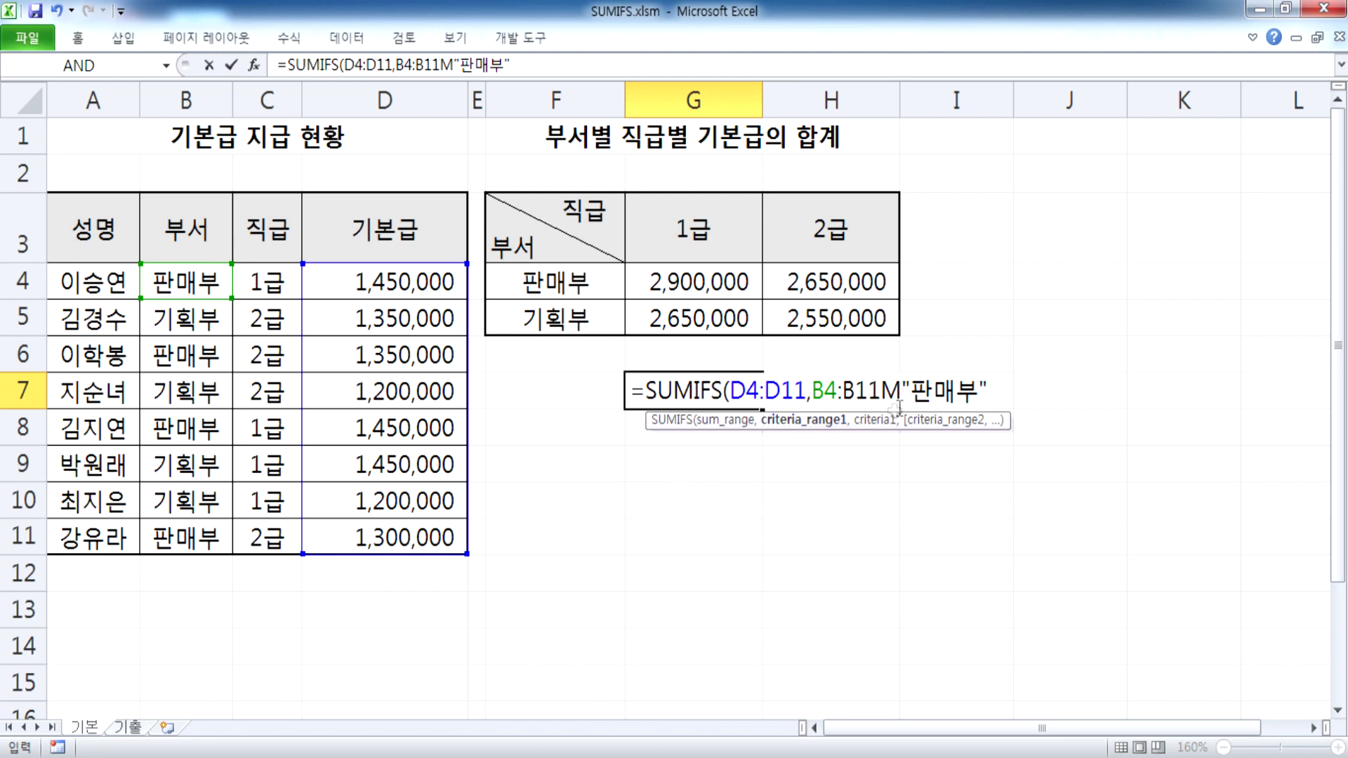
pyautogui.moveTo(884, 390); pyautogui.dragTo(901, 390)
pyautogui.write(',')
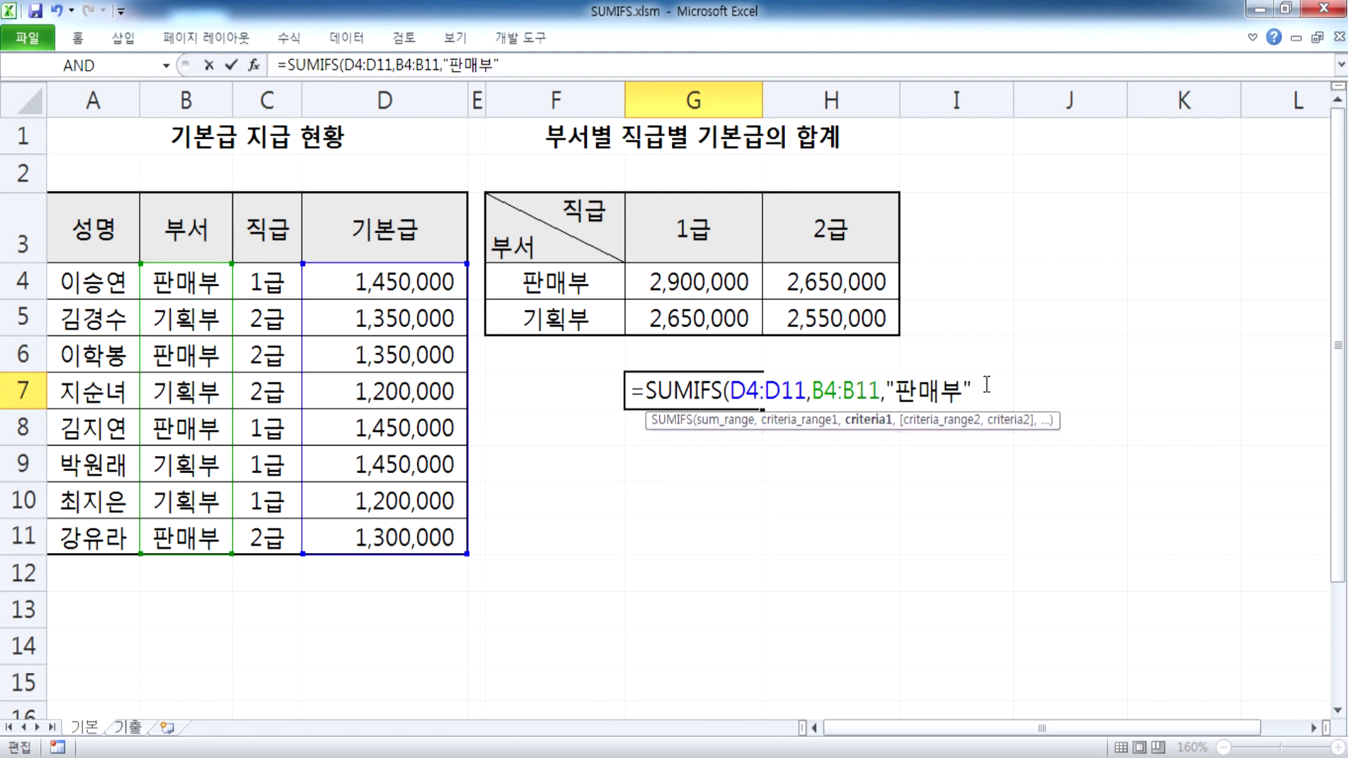
# Complete the G7 SUMIFS formula with grade range C4:C11 and criterion "1급", and review the entered formula.
pyautogui.click(986, 385)
pyautogui.write(',')
pyautogui.moveTo(271, 282); pyautogui.dragTo(270, 537)
pyautogui.write(',')
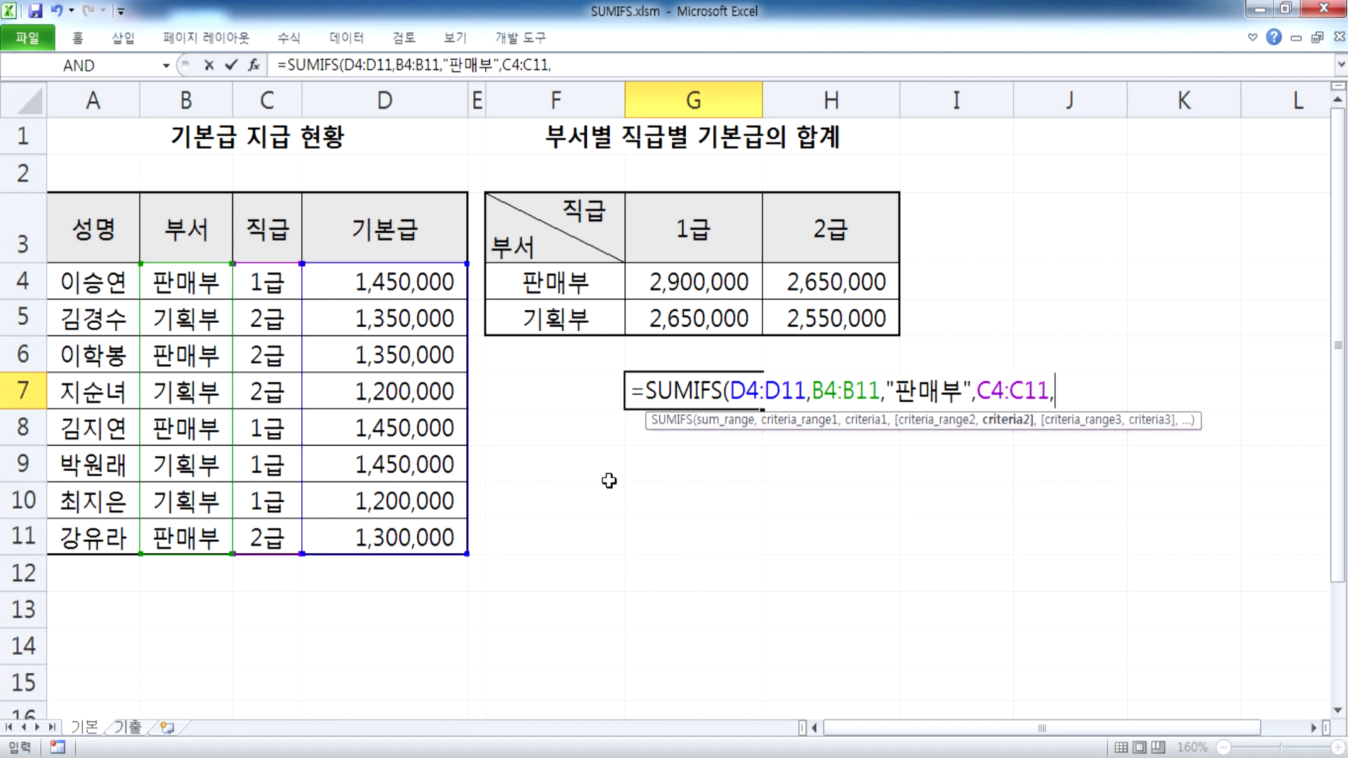
pyautogui.press('Left')
pyautogui.write('"1')
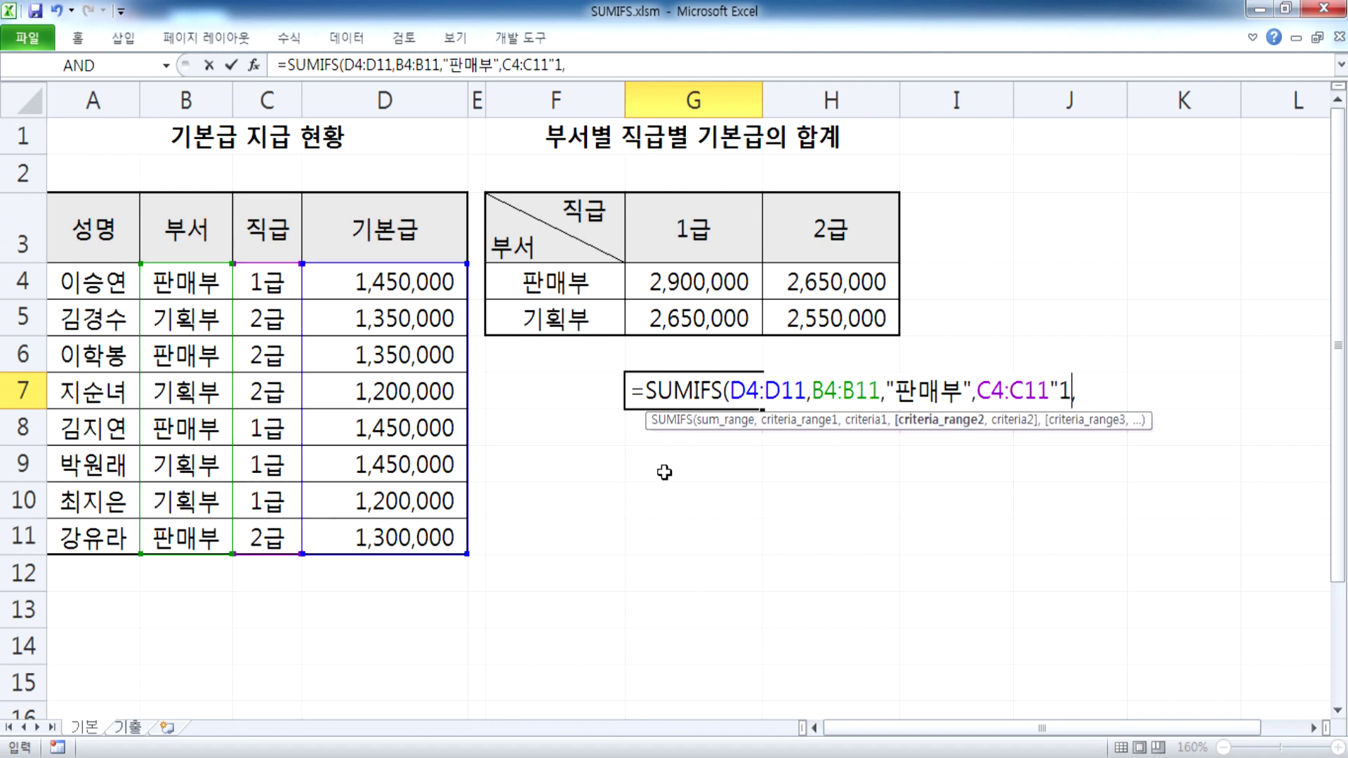
pyautogui.press('BackSpace')
pyautogui.press('BackSpace')
pyautogui.press('BackSpace')
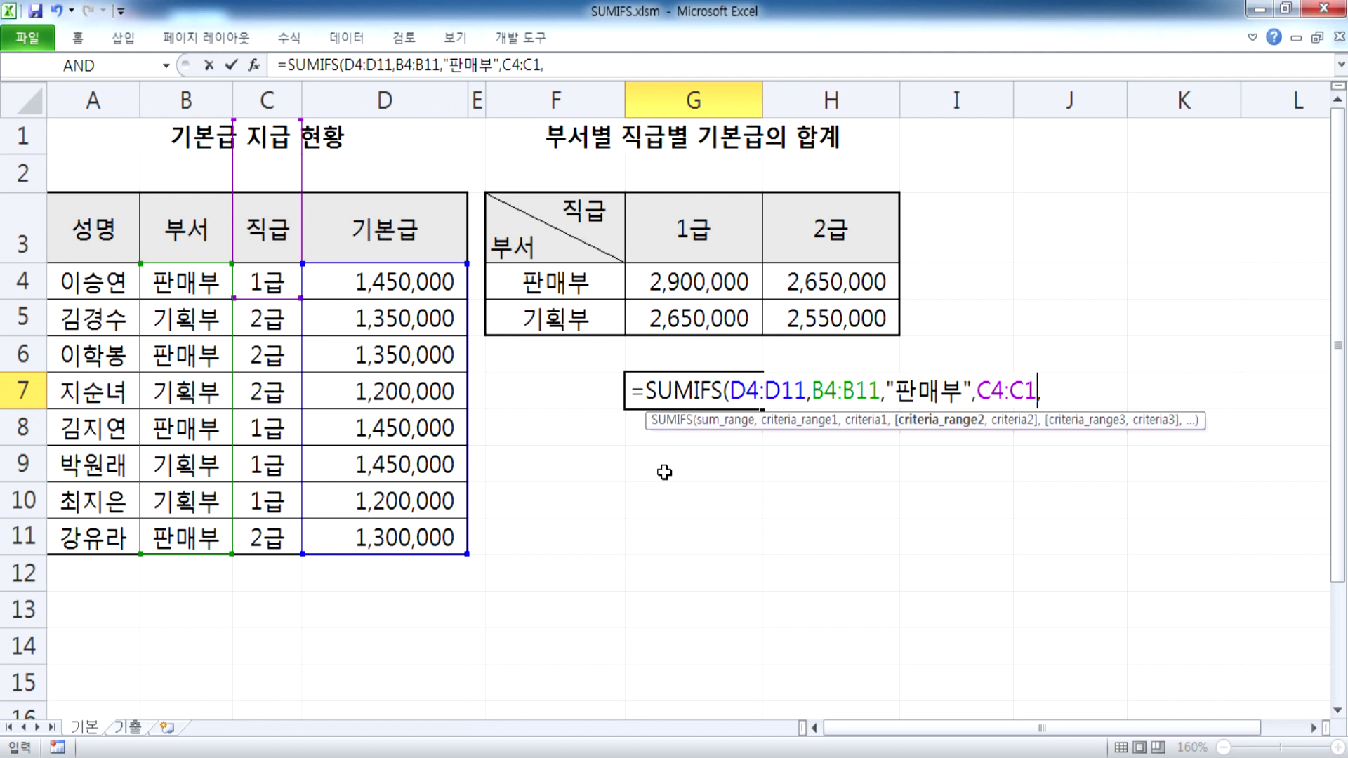
pyautogui.write('1')
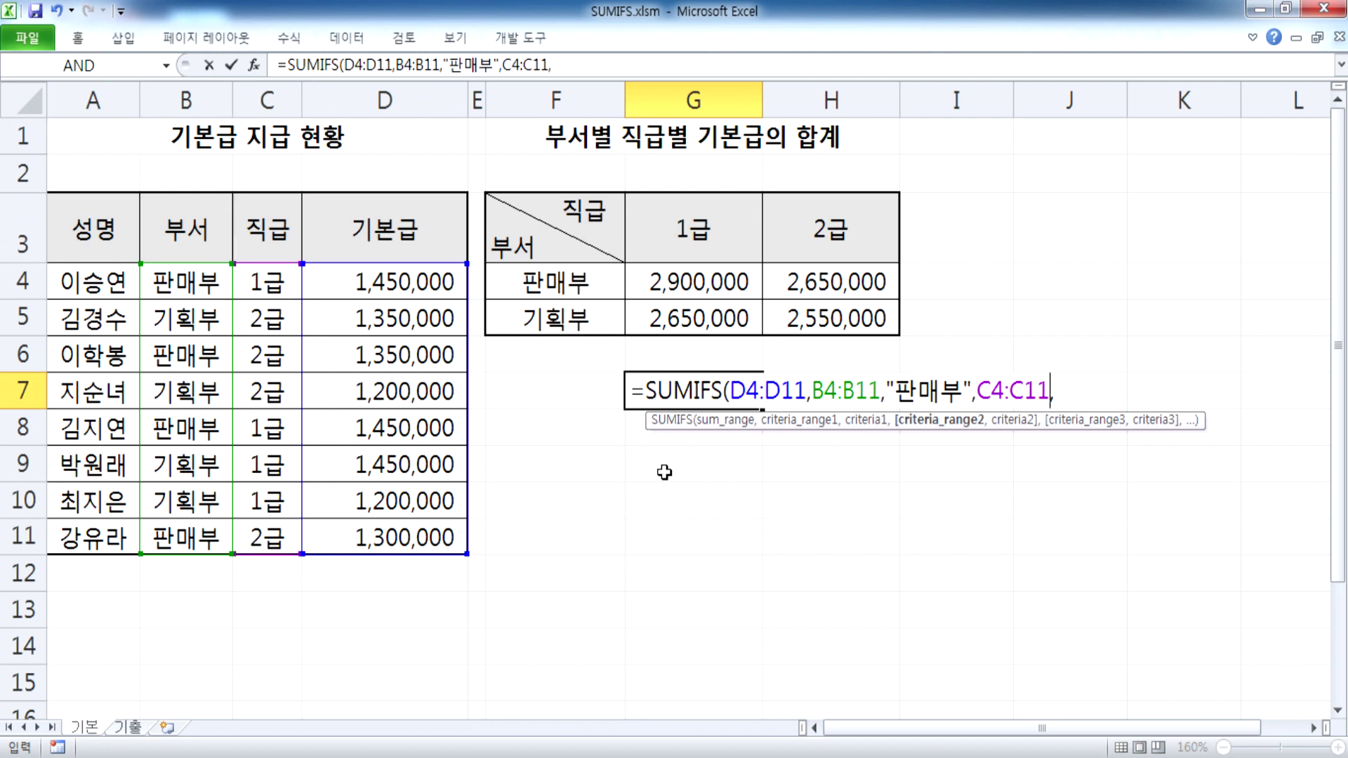
pyautogui.click(1087, 401)
pyautogui.write('"1급"')
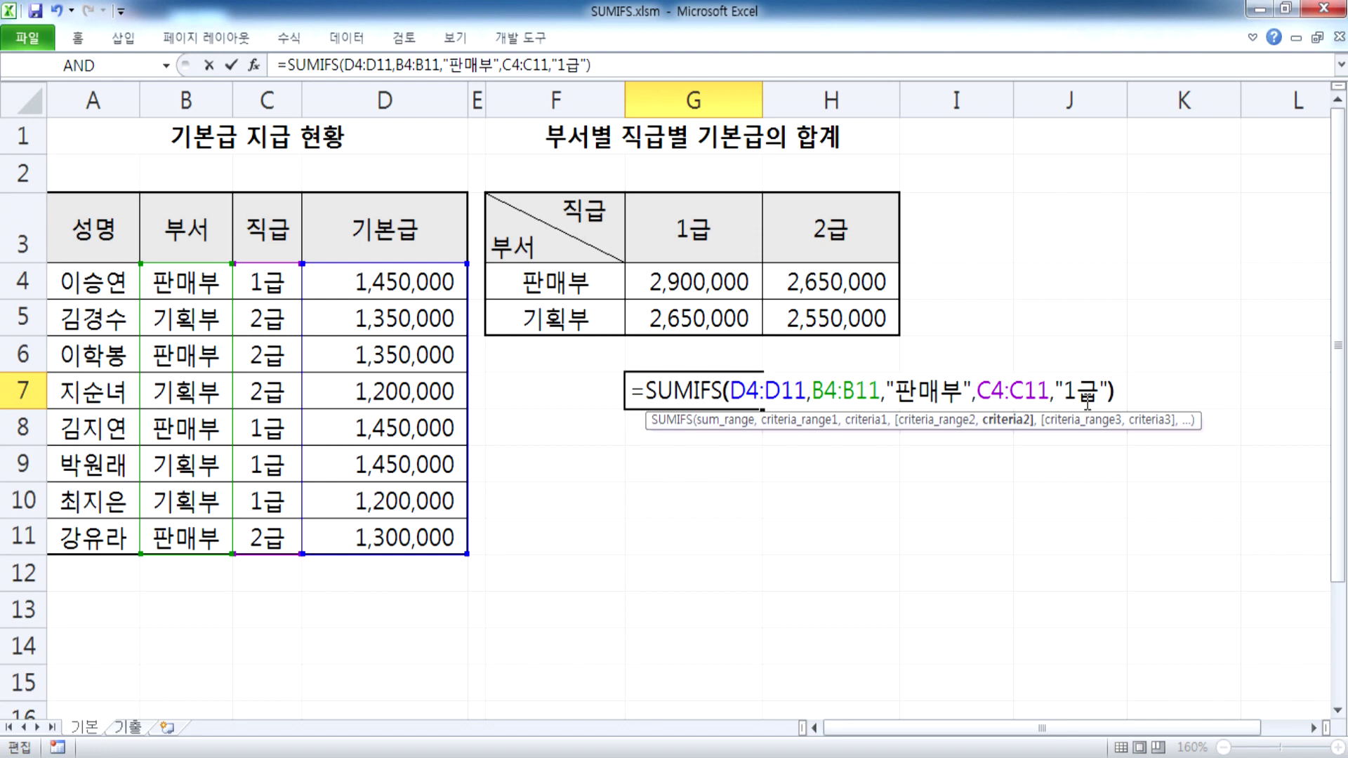
pyautogui.press('Return')
pyautogui.click(655, 386)
pyautogui.press('F2')
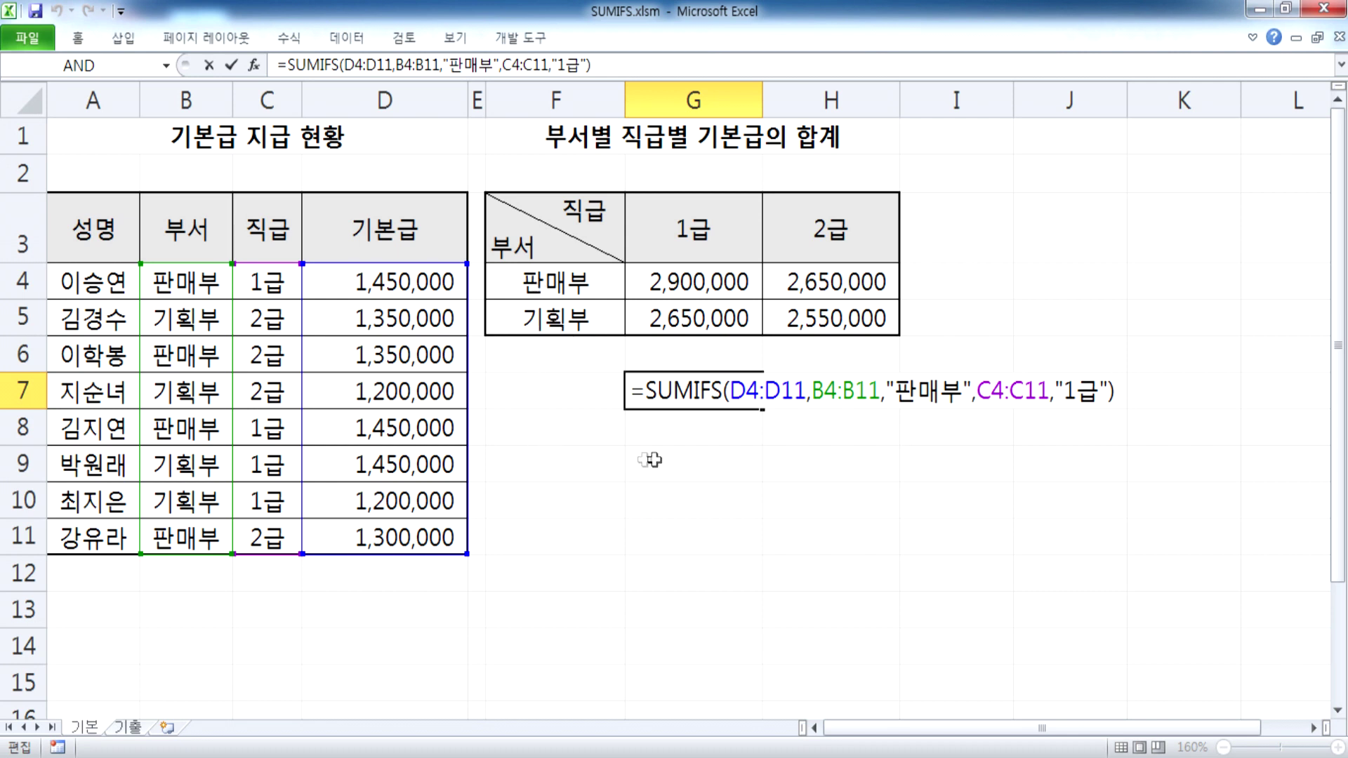
pyautogui.press('Return')
# Enter =SUMIF(B4:B11,"판매부",D4:D11) in G8 to total base pay for the sales department, and review the formula.
pyautogui.write('=녀ㅡㅑ')
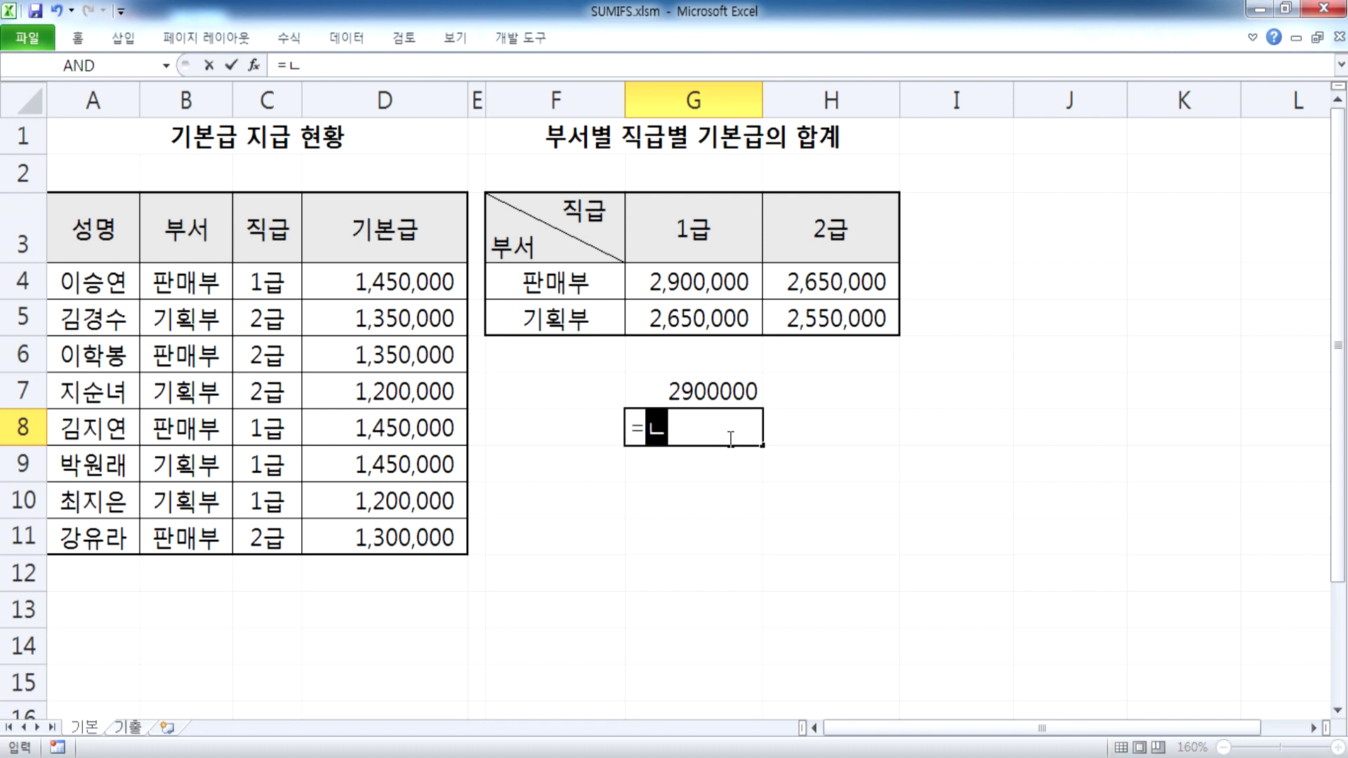
pyautogui.write('f(')
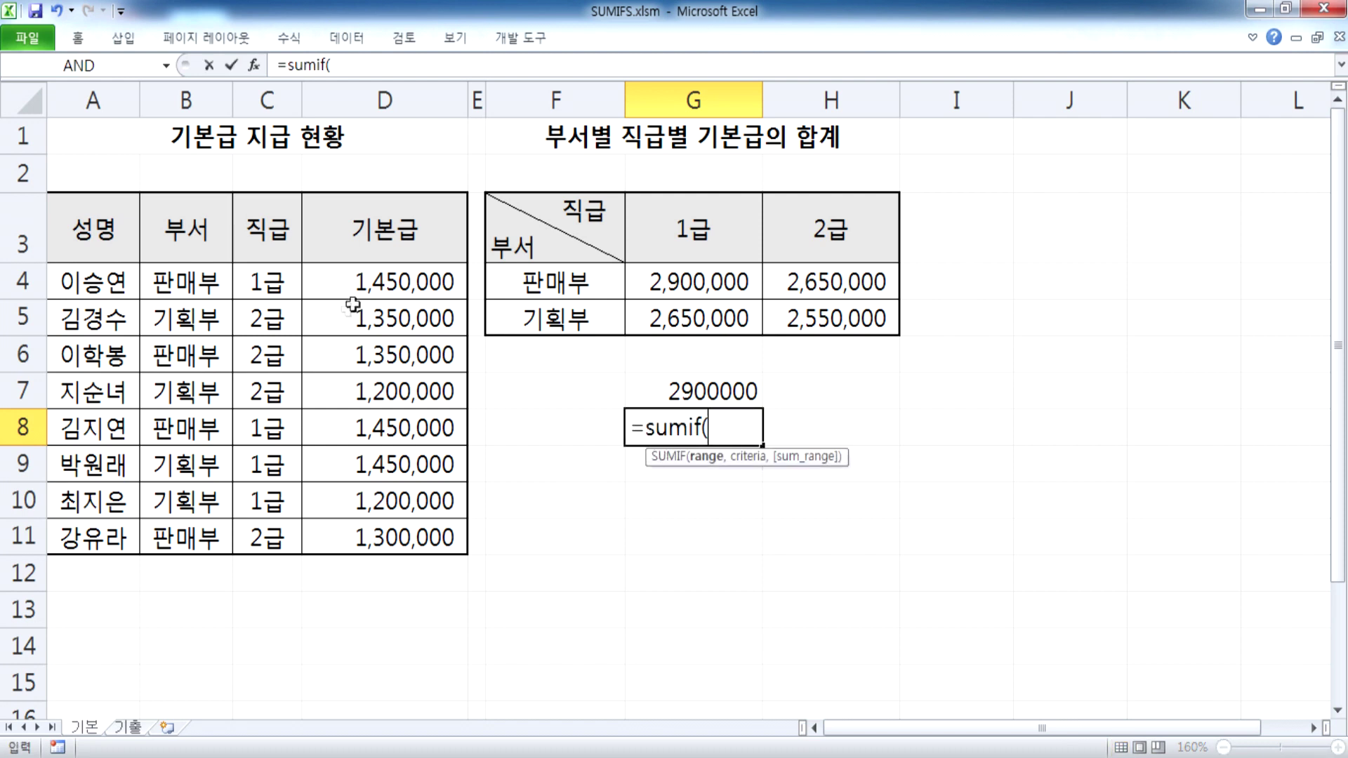
pyautogui.click(205, 295)
pyautogui.moveTo(204, 296); pyautogui.dragTo(220, 528)
pyautogui.write(',"판매부",')
pyautogui.moveTo(350, 278); pyautogui.dragTo(378, 539)
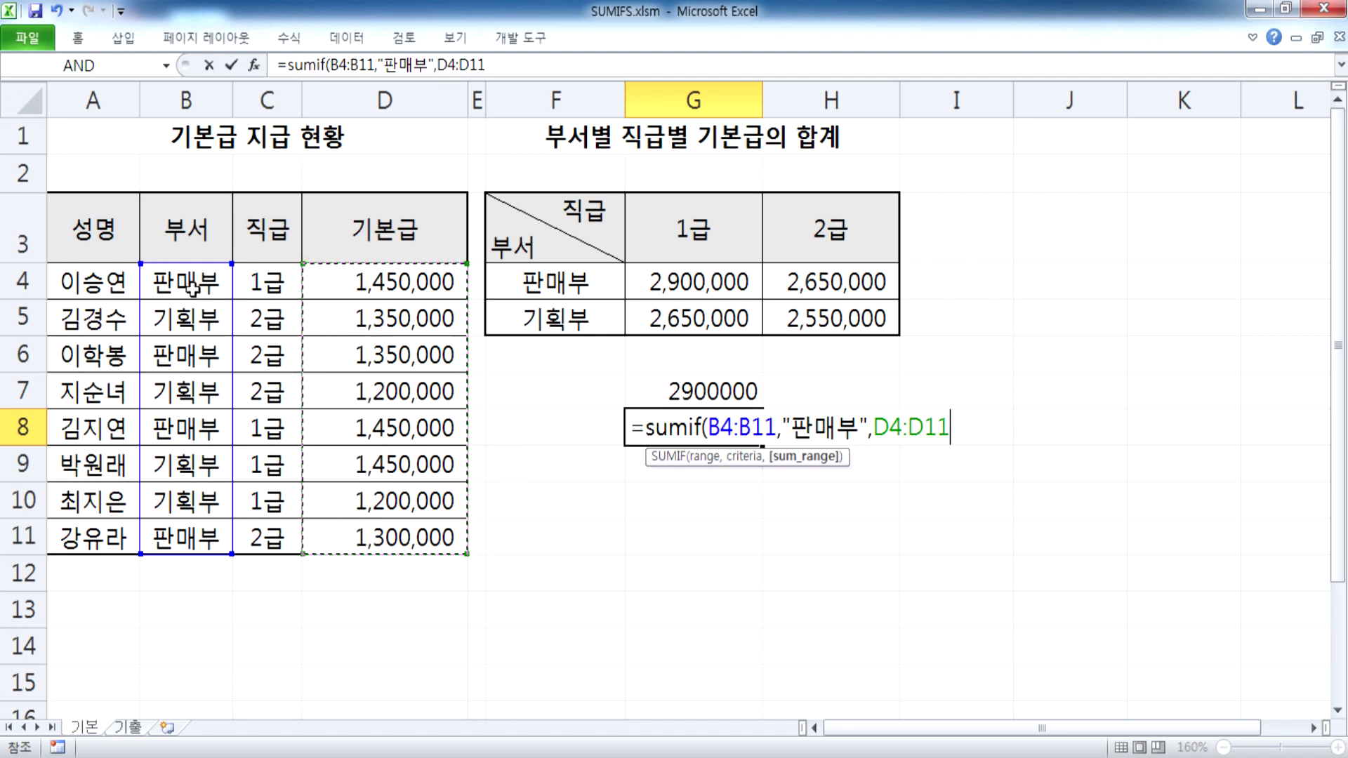
pyautogui.press('Return')
pyautogui.click(730, 421)
pyautogui.press('F2')
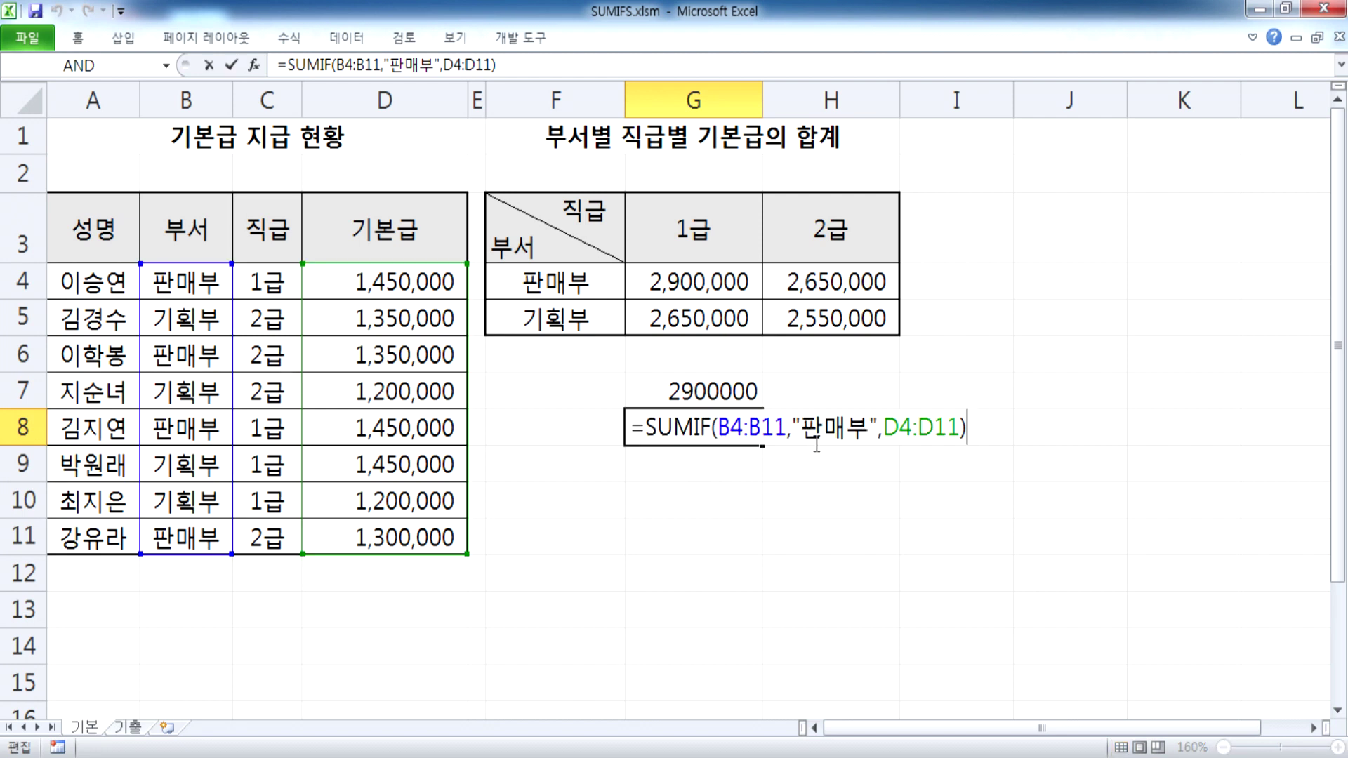
pyautogui.press('Escape')
# Start a SUMIF formula in G9 with the grade column C4:C11 as its criteria range.
pyautogui.click(679, 465)
pyautogui.write('=녀ㅡㅜㅑ')
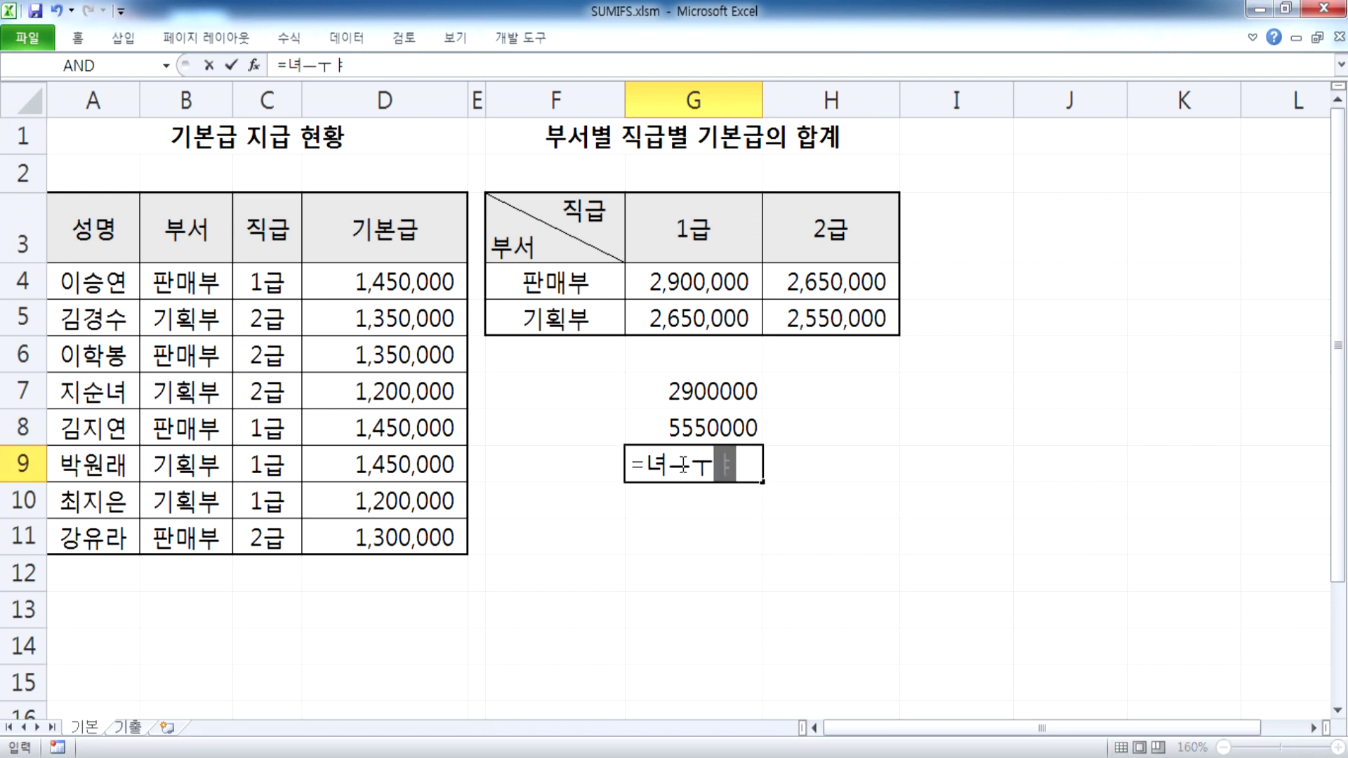
pyautogui.press('BackSpace')
pyautogui.press('BackSpace')
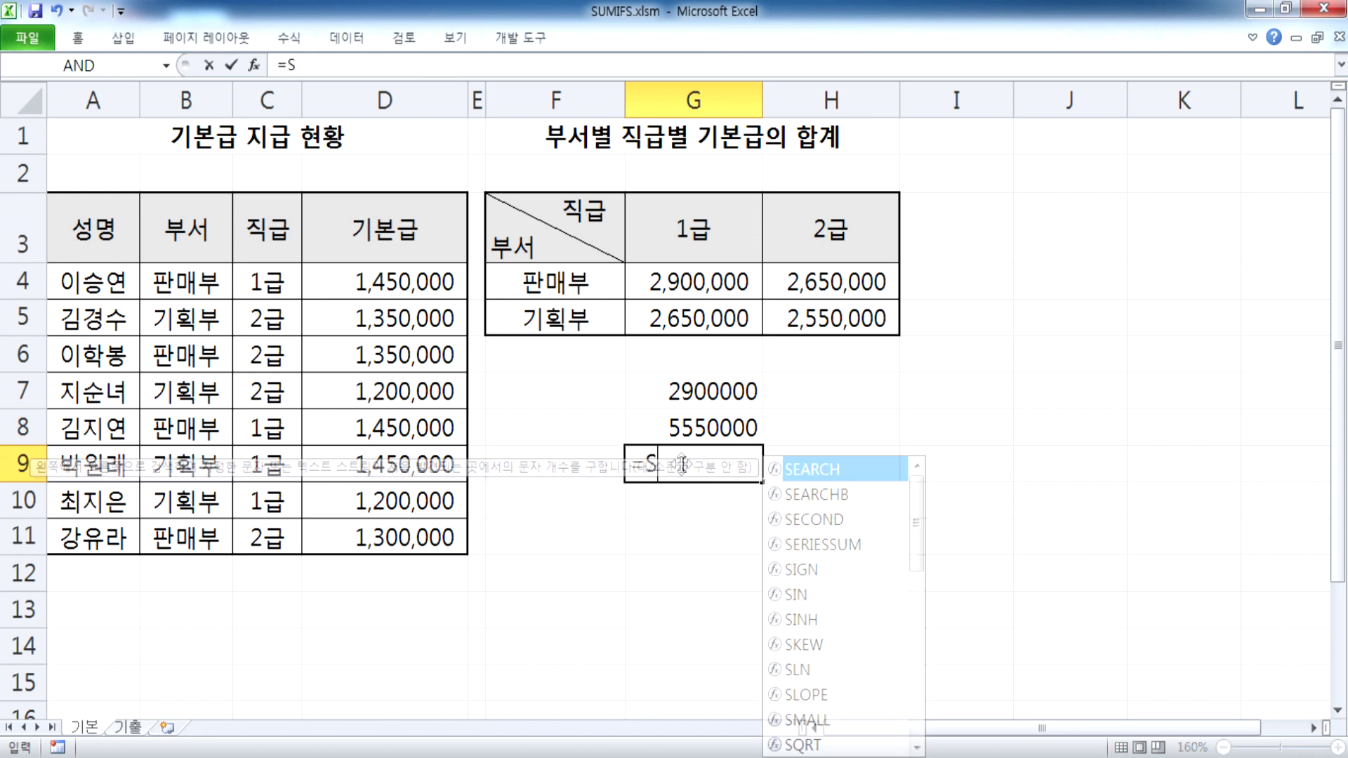
pyautogui.write('SUMIF(')
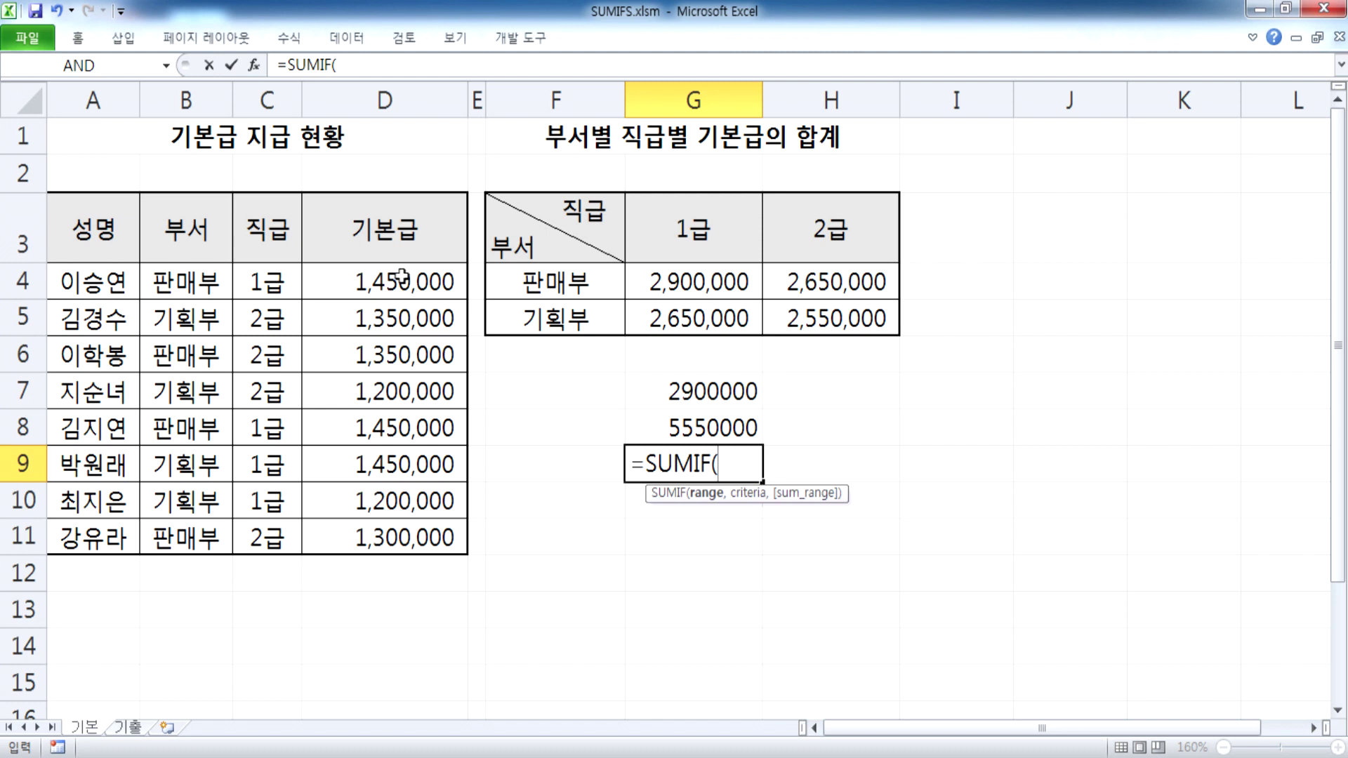
pyautogui.moveTo(265, 280); pyautogui.dragTo(275, 537)
pyautogui.write(',')
# Complete the G9 SUMIF formula with criterion "1급" and sum range D4:D11, and review it.
pyautogui.write('"1RMQ')
pyautogui.press('BackSpace')
pyautogui.press('BackSpace')
pyautogui.press('BackSpace')
pyautogui.press('Hangul')
pyautogui.write('ㄱㅡㅂ"')
pyautogui.write(',')
pyautogui.moveTo(351, 286); pyautogui.dragTo(361, 533)
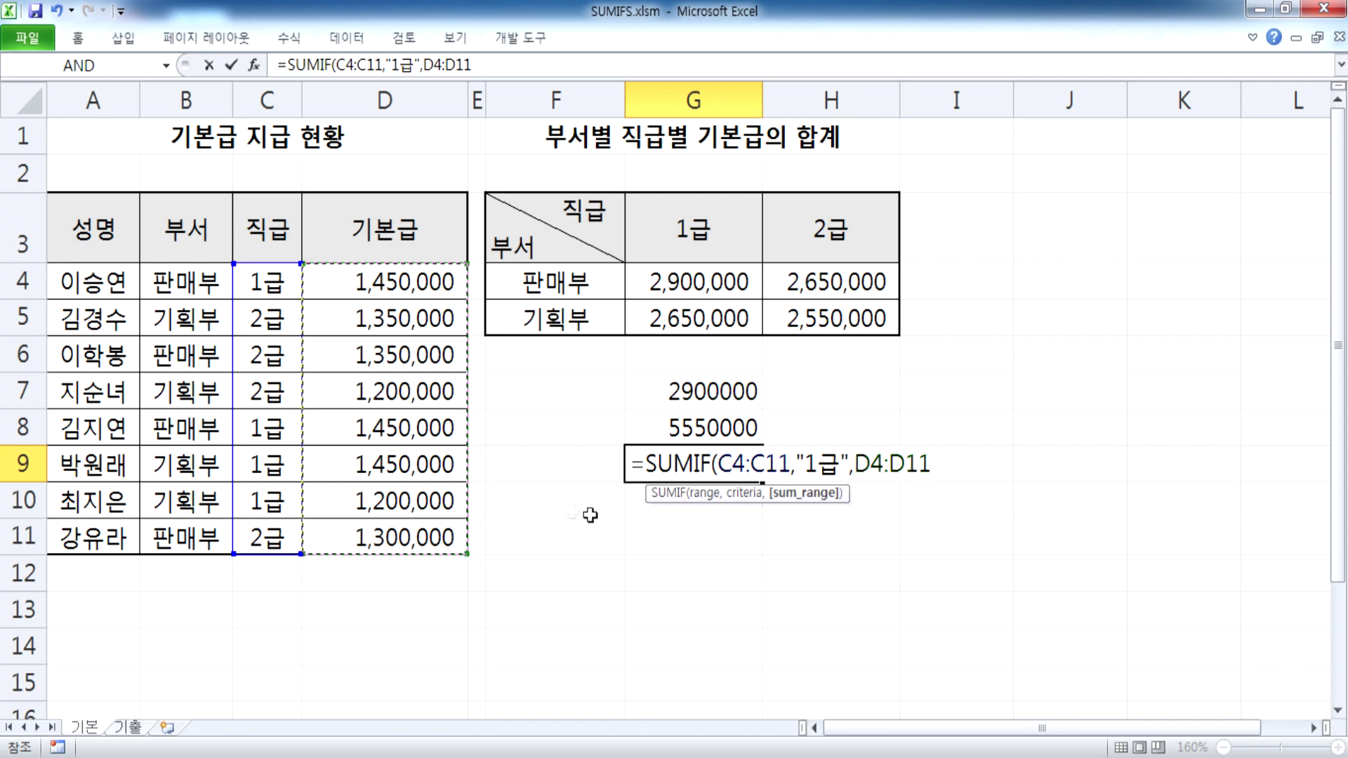
pyautogui.press('Return')
pyautogui.doubleClick(705, 461)
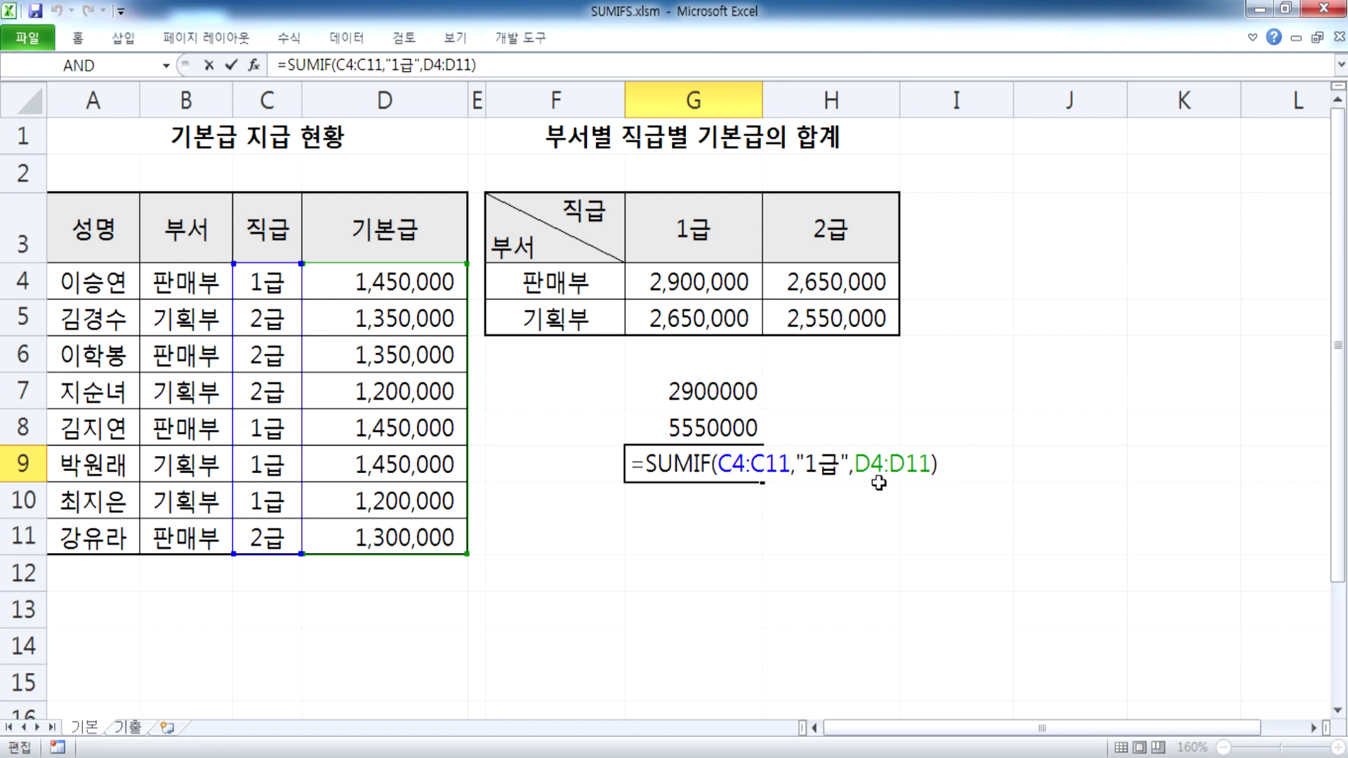
pyautogui.press('Return')
# Compare the conditions in G3 and F4 with ranges B4:B11 and C4:C11, and examine the SUMIFS formula in G7.
pyautogui.click(695, 238)
pyautogui.click(571, 285)
pyautogui.click(680, 241)
pyautogui.moveTo(220, 273); pyautogui.dragTo(188, 537)
pyautogui.moveTo(261, 284); pyautogui.dragTo(251, 541)
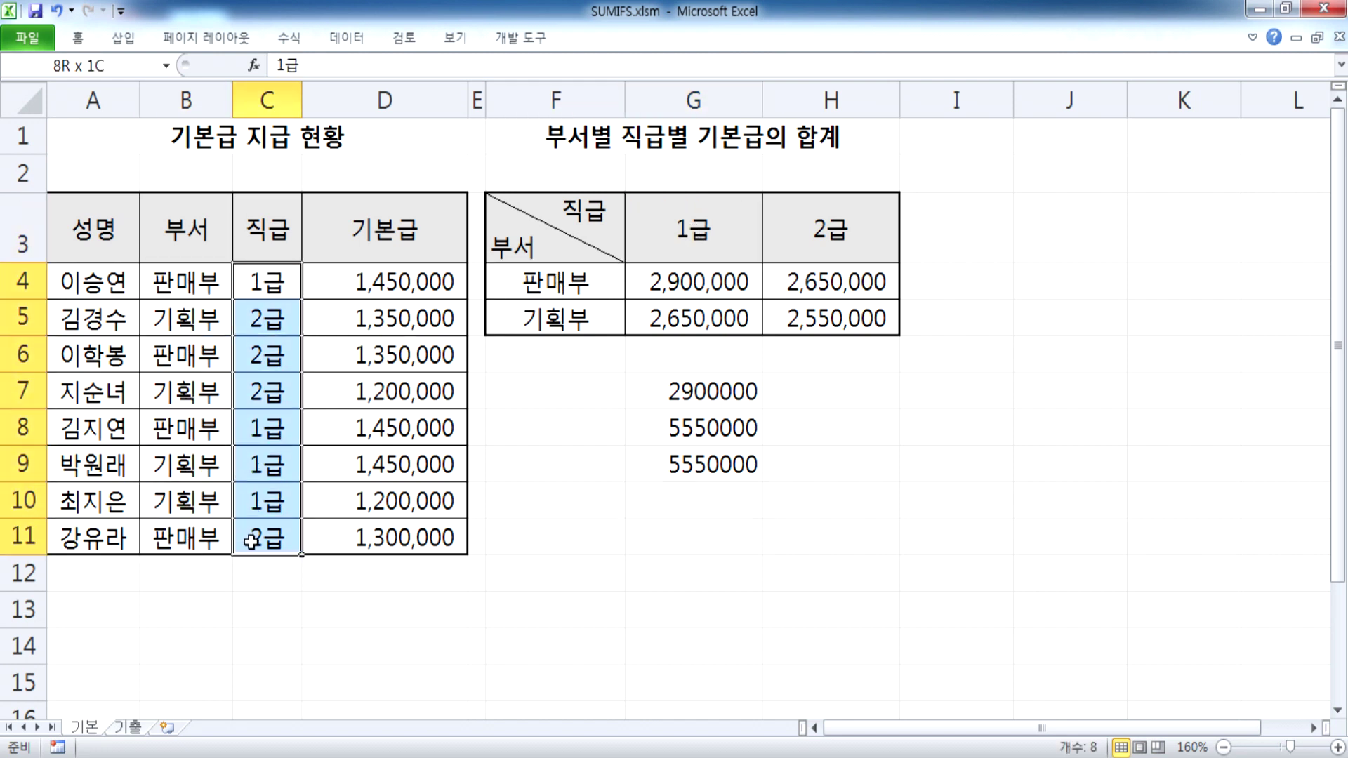
pyautogui.doubleClick(692, 390)
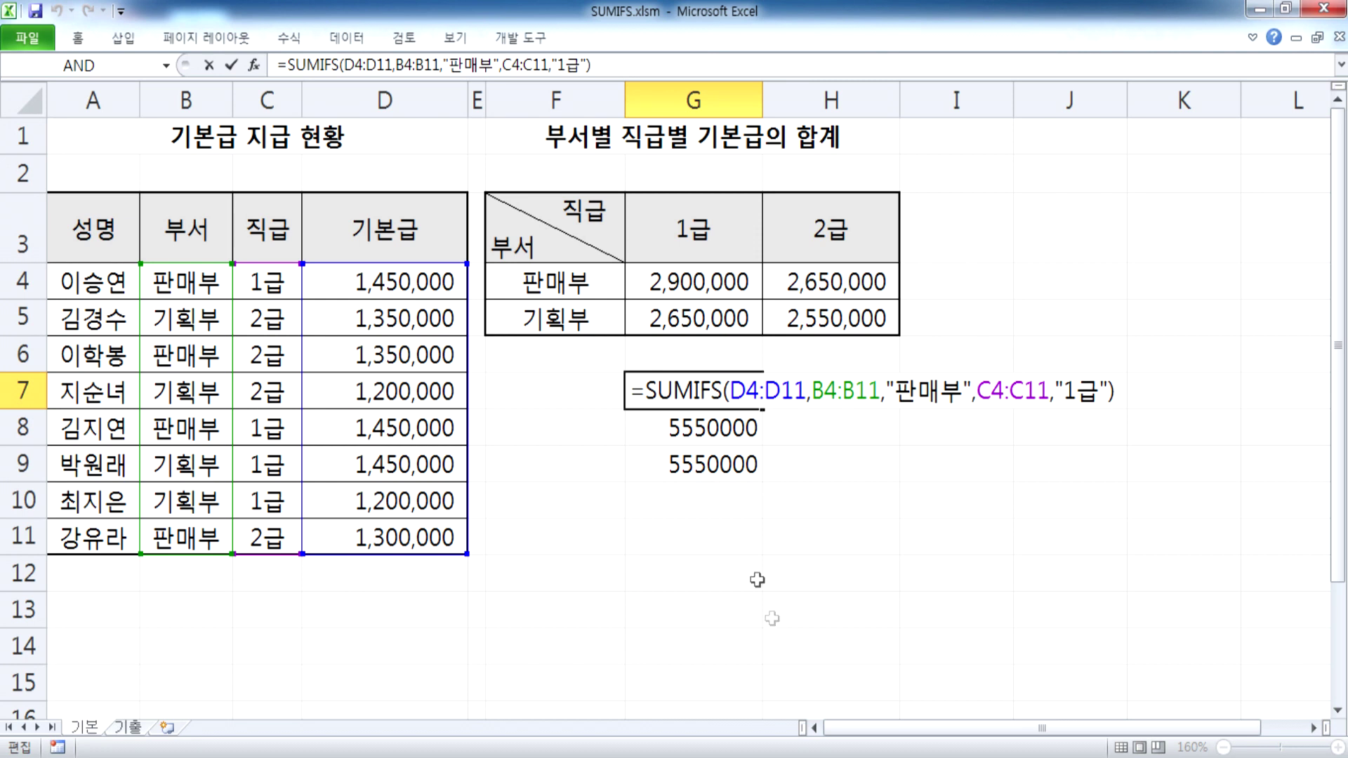
pyautogui.press('Return')
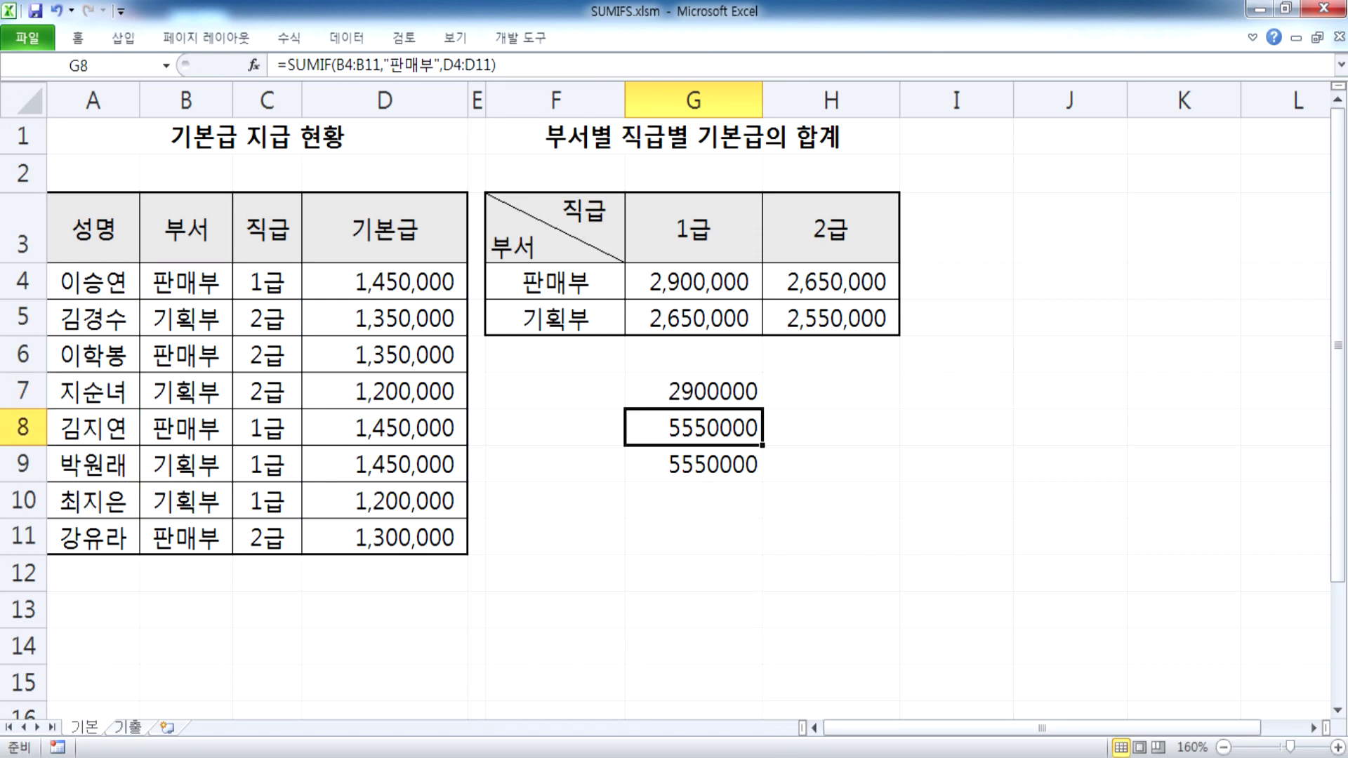
# Switch to the Notepad notes and add the line "=ABS(값) : 부호를 무시한 양수" below the COUNTIFS entry.
pyautogui.hotkey('alt', 'Tab')
pyautogui.scroll(-5, 337, 466)
pyautogui.scroll(2, 346, 392)
pyautogui.press('Return')
pyautogui.press('Return')
pyautogui.write('=뮤')
pyautogui.press('BackSpace')
pyautogui.press('BackSpace')
pyautogui.write('ABS*')
pyautogui.press('BackSpace')
pyautogui.write('(값) : 부호를 무시한 양수')
pyautogui.press('Return')
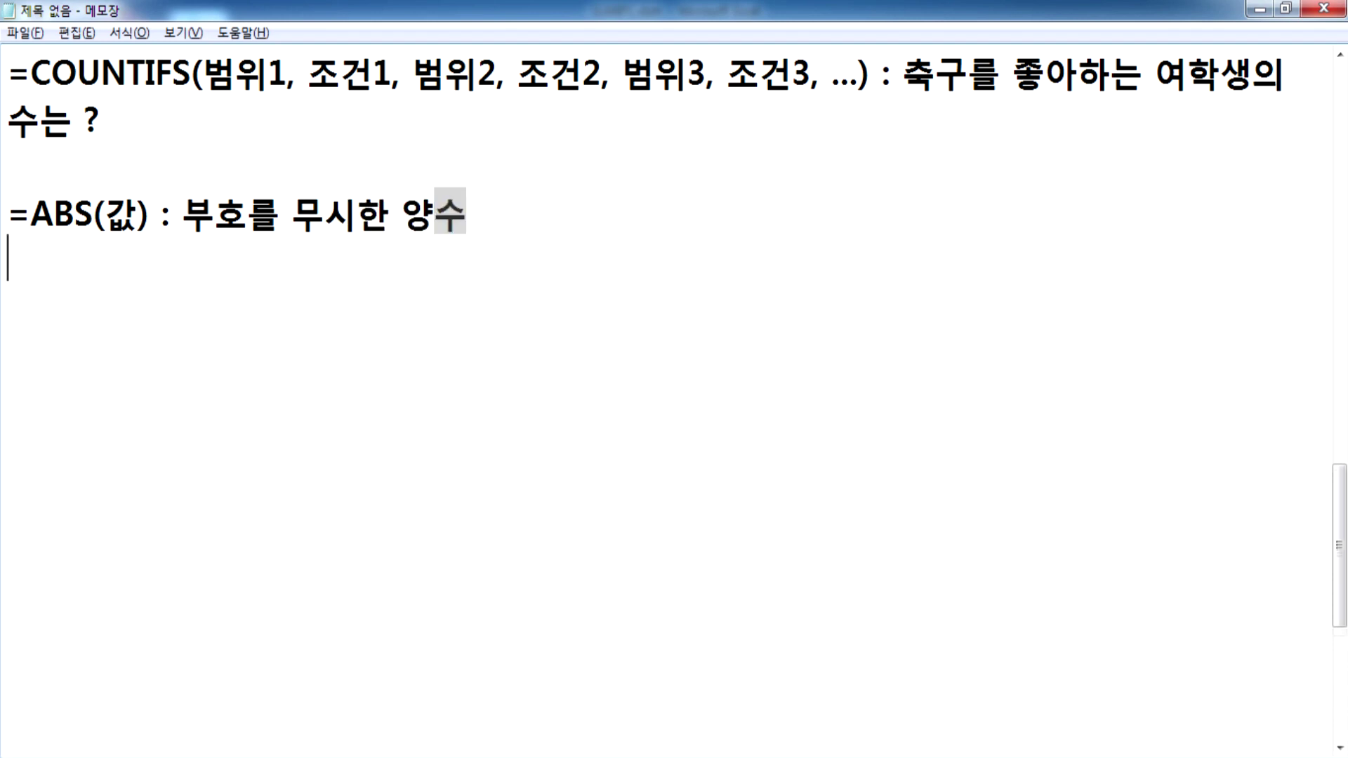
# Add the example lines "=ABS(-5) > 5" and "=ABS(5) > 5" under the ABS syntax.
pyautogui.write('=ABS(-5) ')
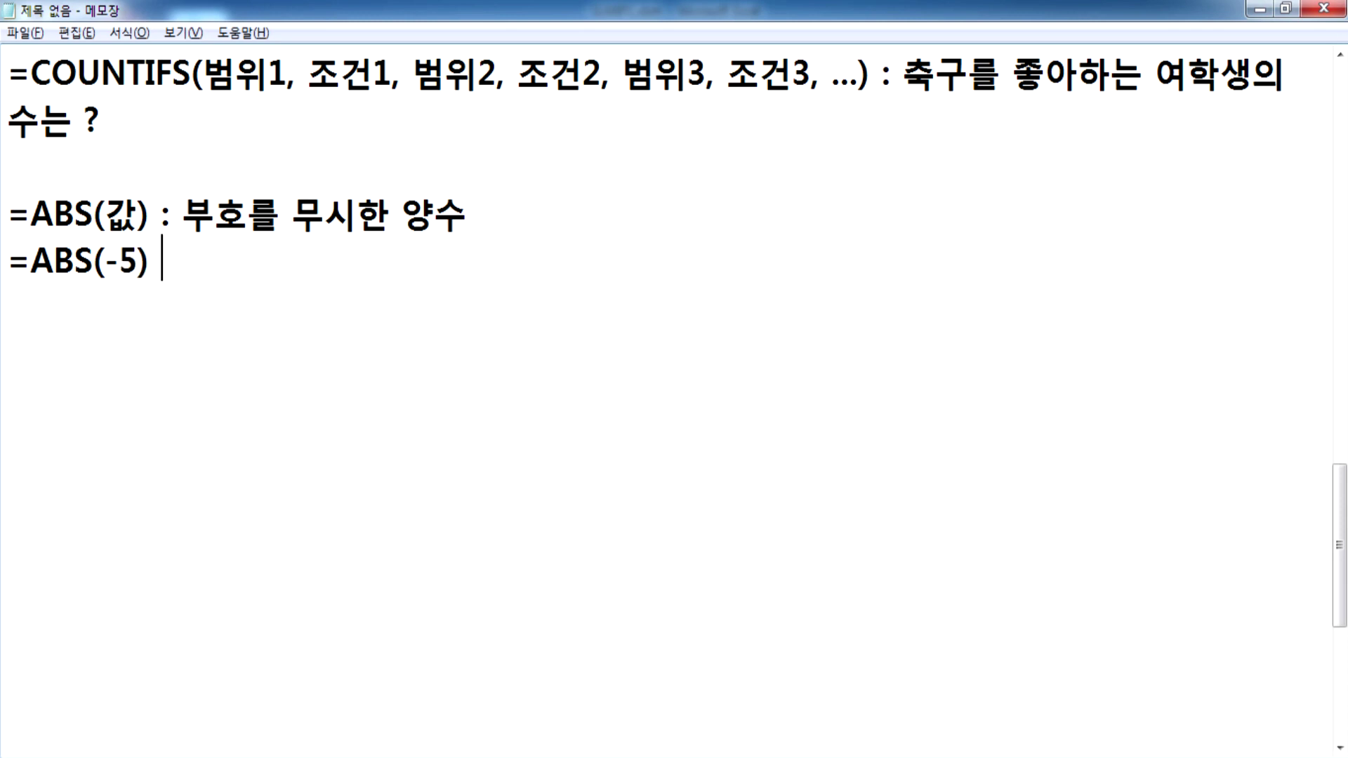
pyautogui.write('> 5')
pyautogui.press('Return')
pyautogui.write('=abs')
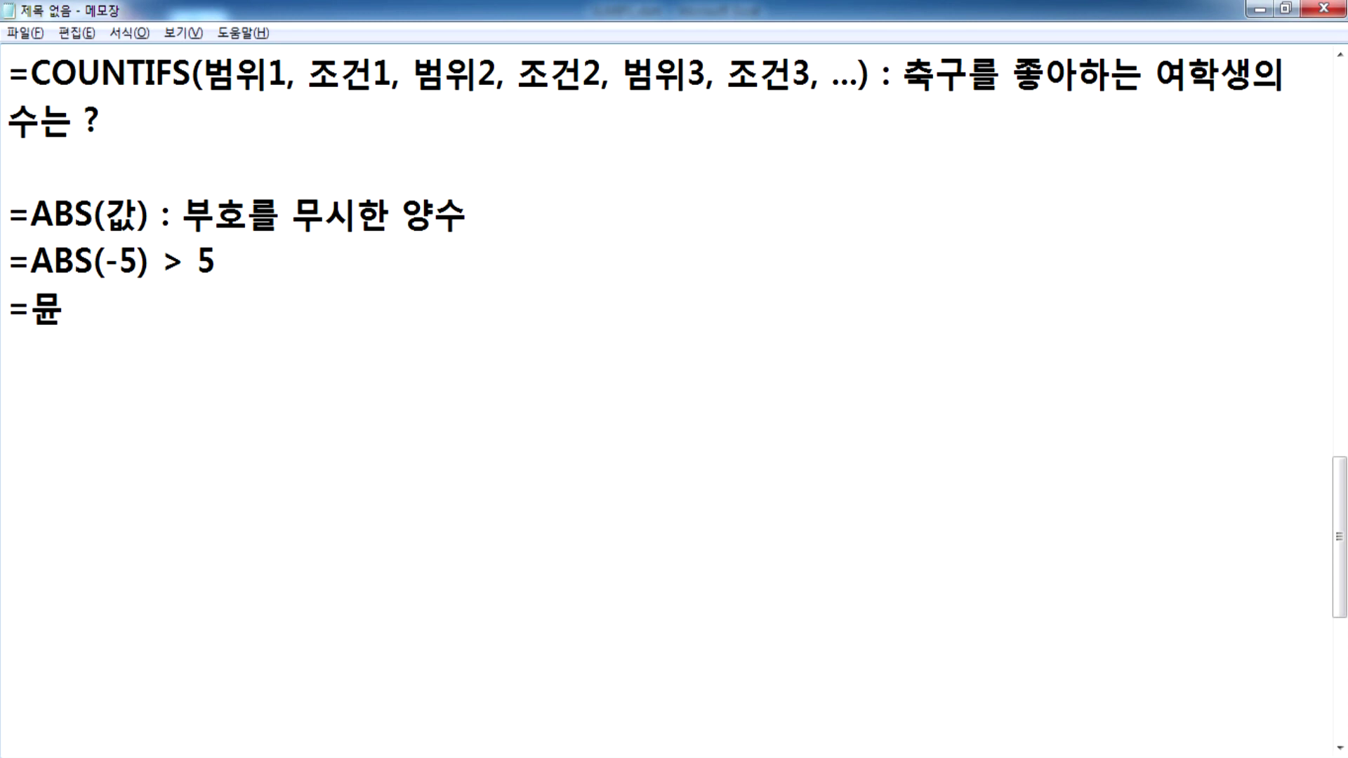
pyautogui.press('BackSpace')
pyautogui.write('ABS(')
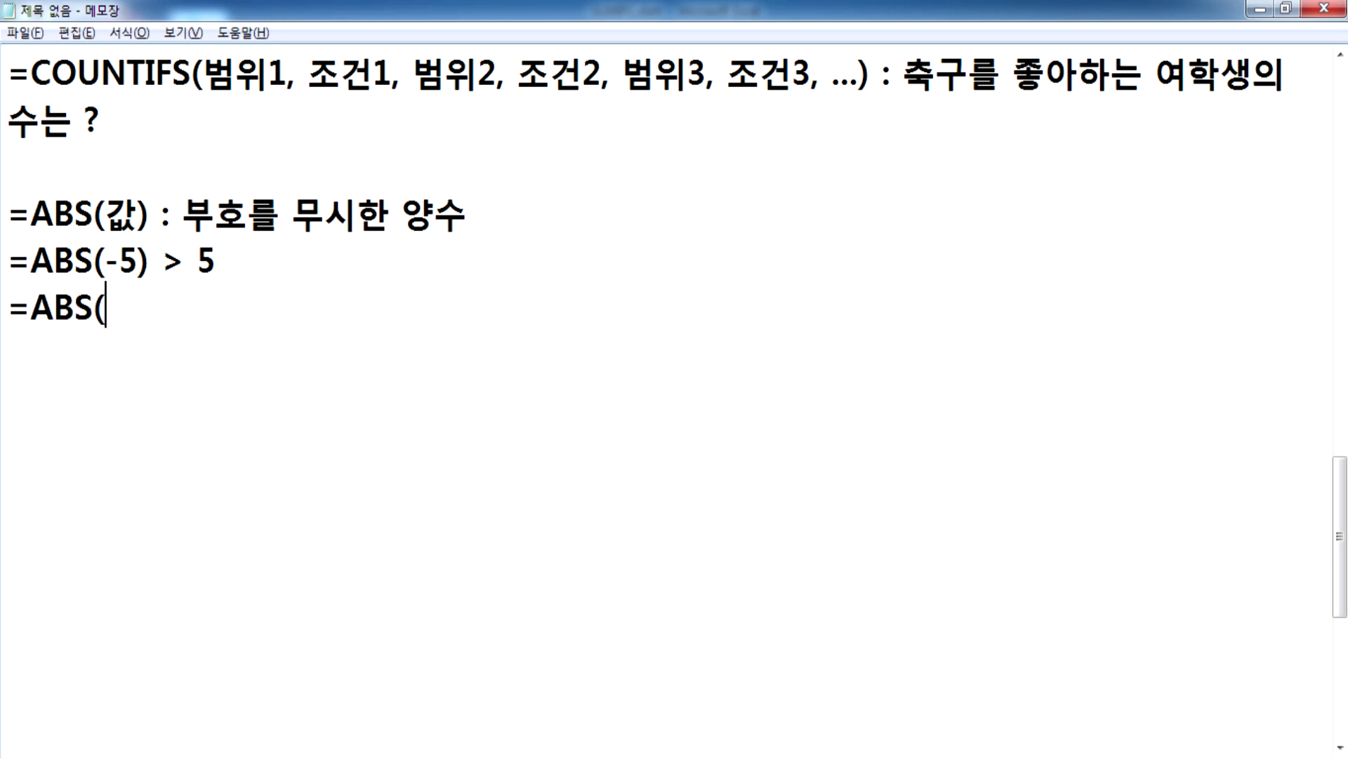
pyautogui.write('5) > 5')
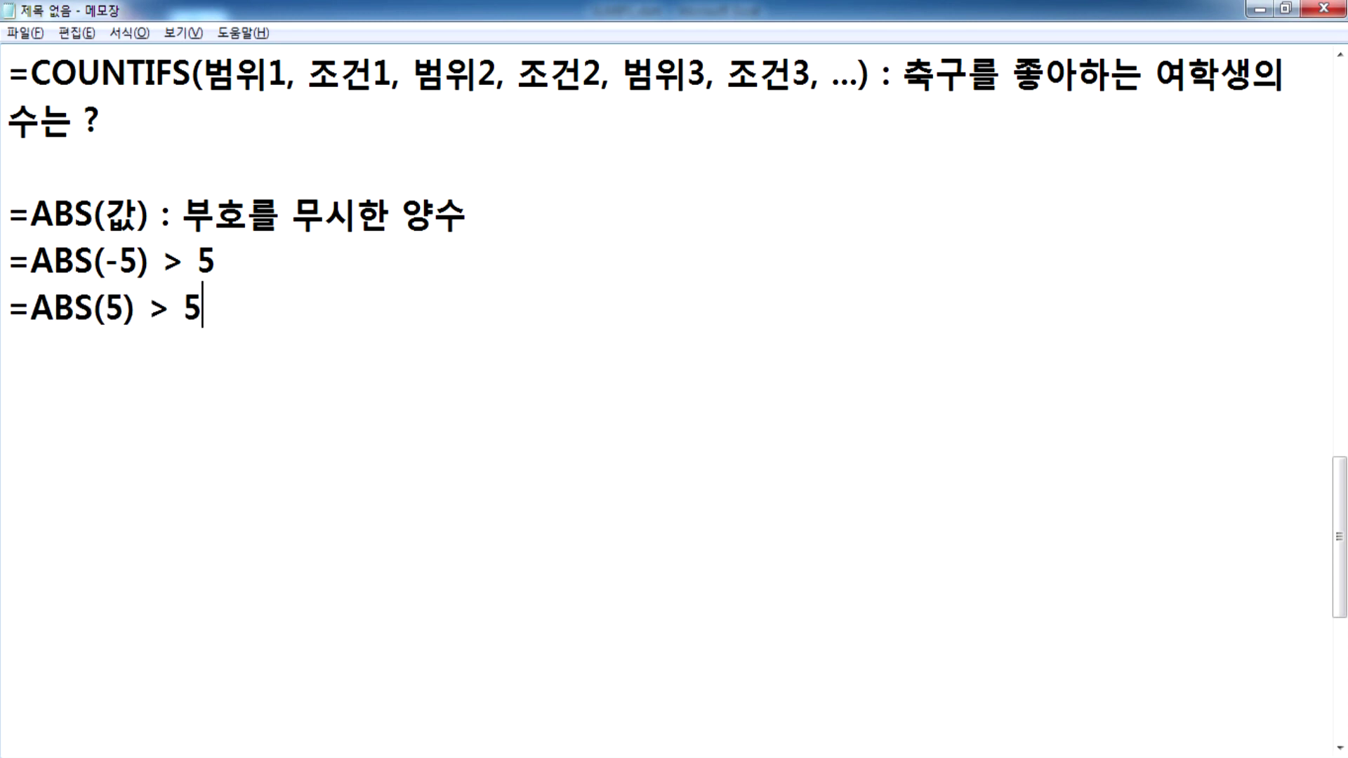
# Add the exercise line "* 두 값의 차이를 계산하시오." below the ABS examples, separated by a blank line.
pyautogui.press('Return')
pyautogui.press('Return')
pyautogui.write('* ')
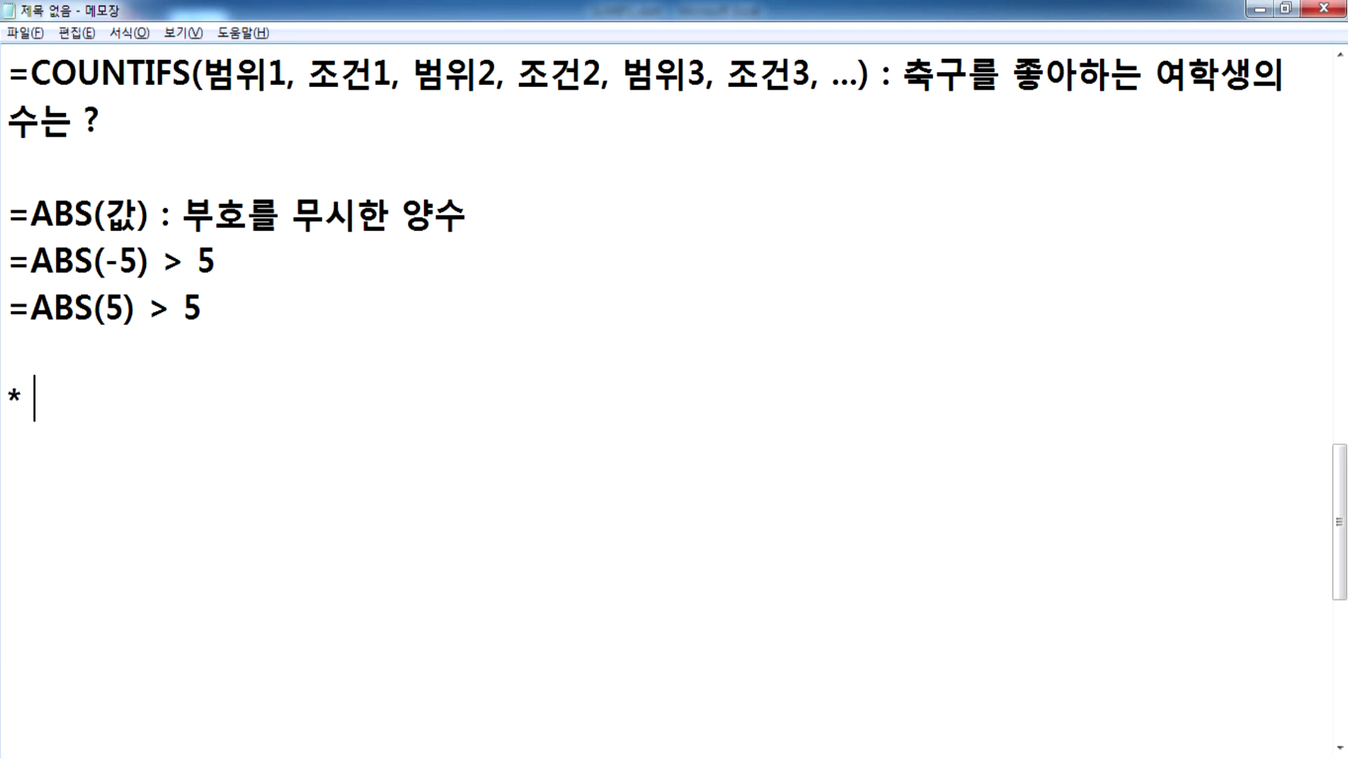
pyautogui.write('두 값이')
pyautogui.press('BackSpace')
pyautogui.press('BackSpace')
pyautogui.write('의 ')
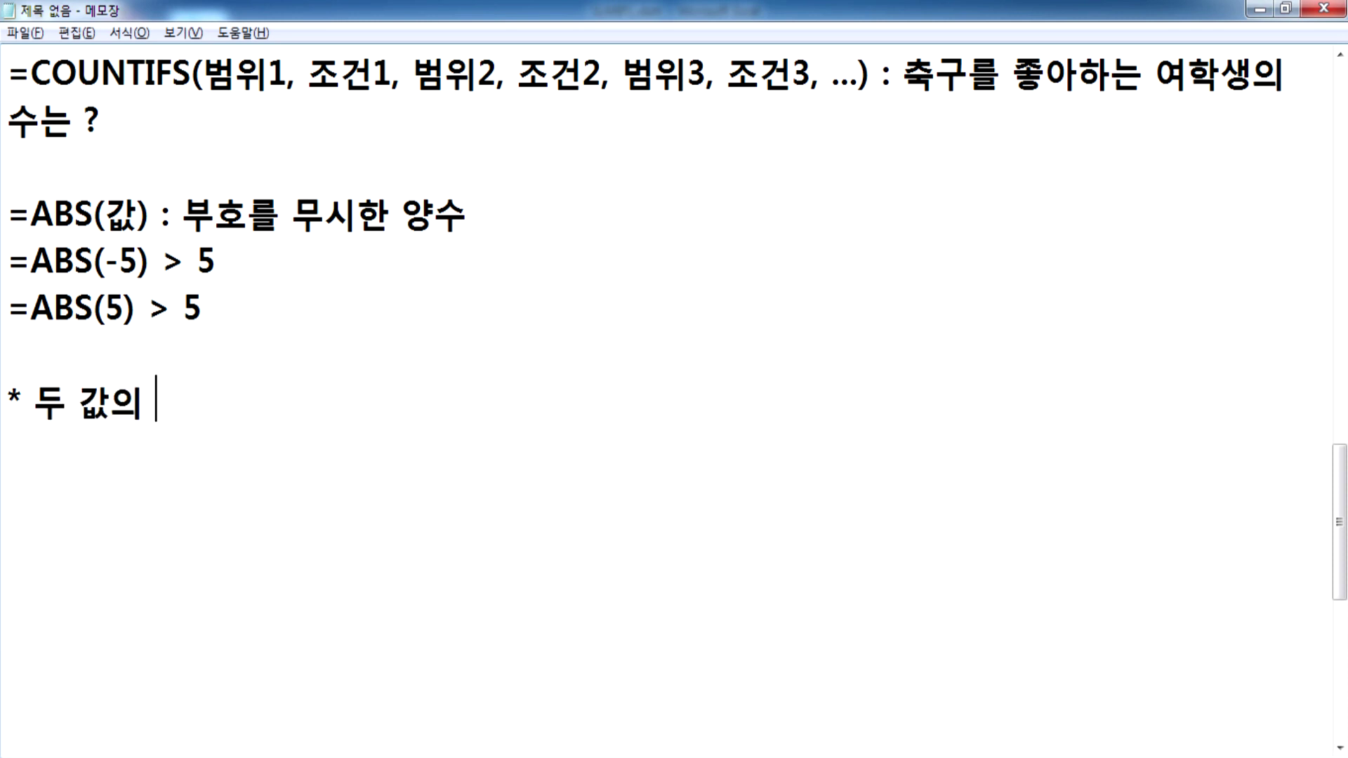
pyautogui.write('차이를 계산')
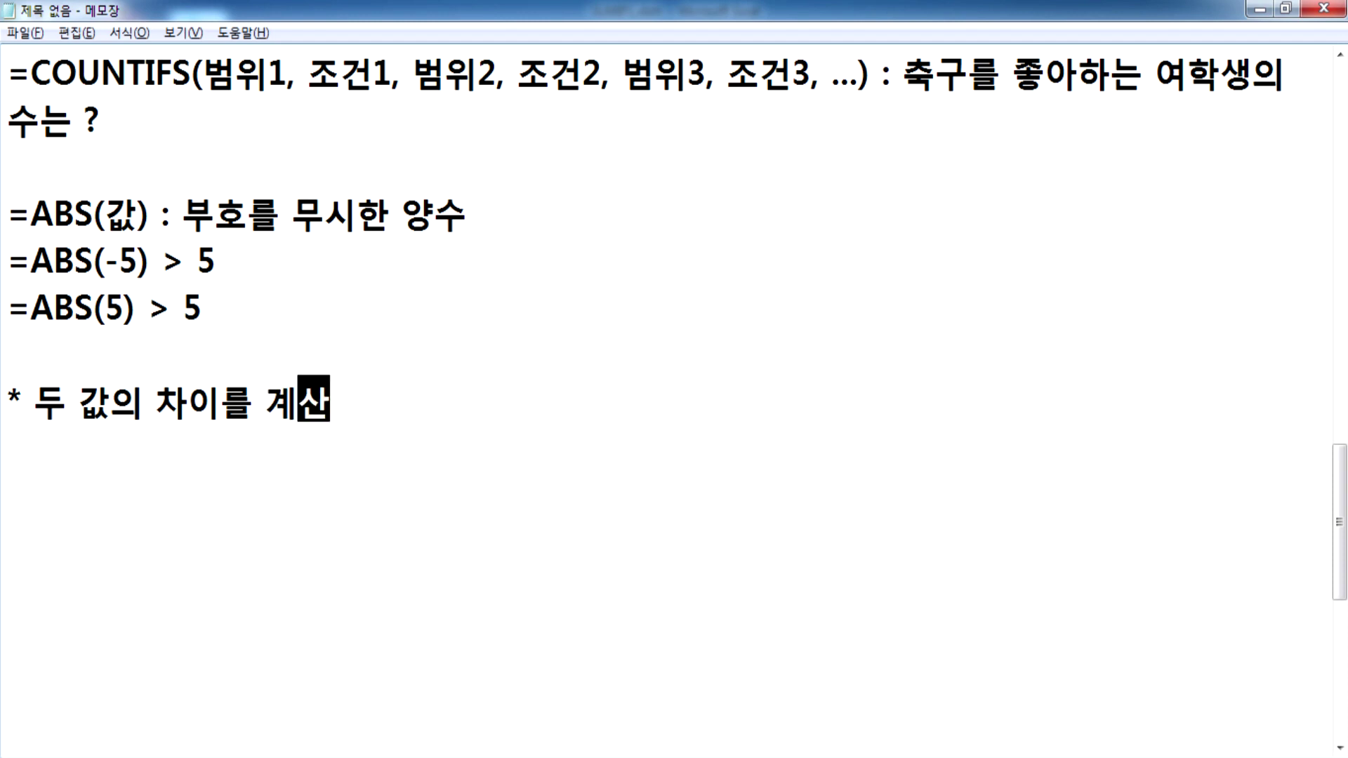
pyautogui.write('하시오.')
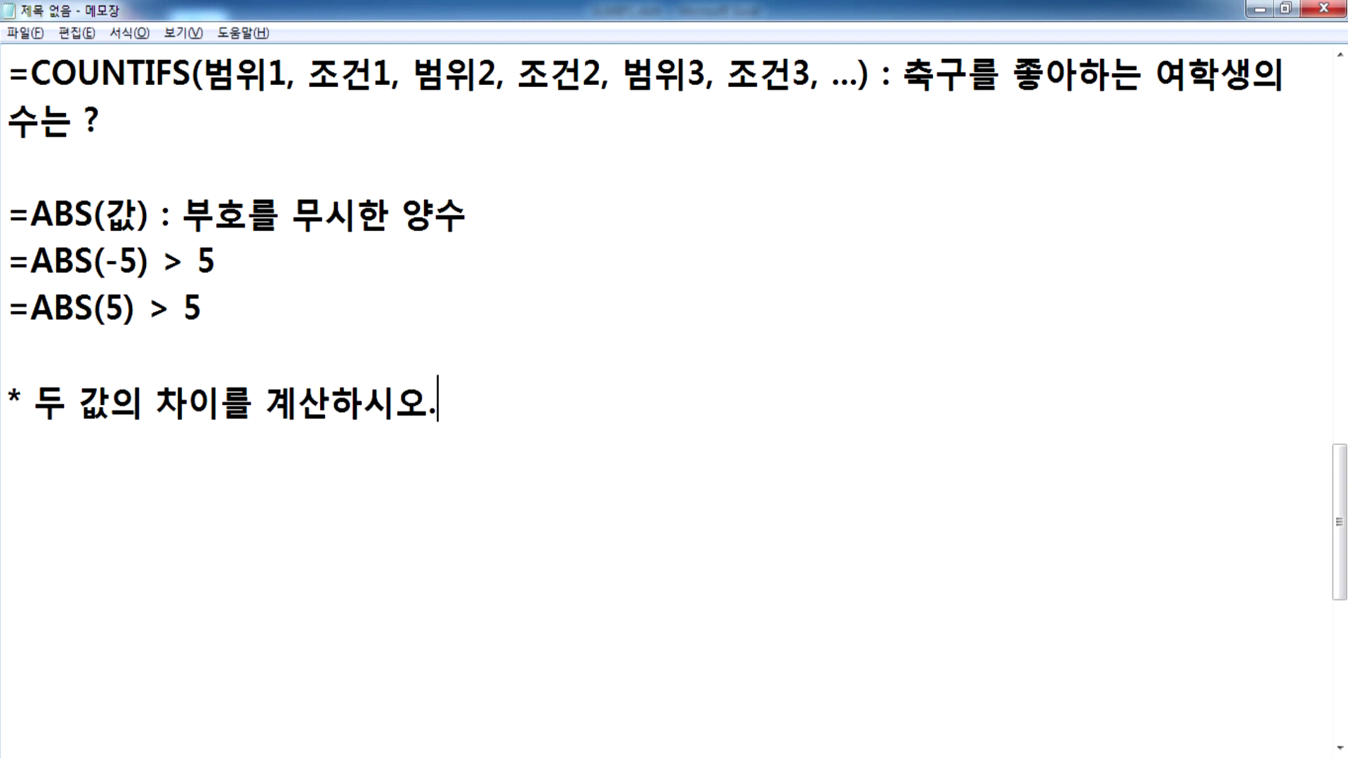
# Write the solution "=IF(A>B, A-B, B-A)" on a new line under the exercise.
pyautogui.scroll(-1, 286, 273)
pyautogui.press('Return')
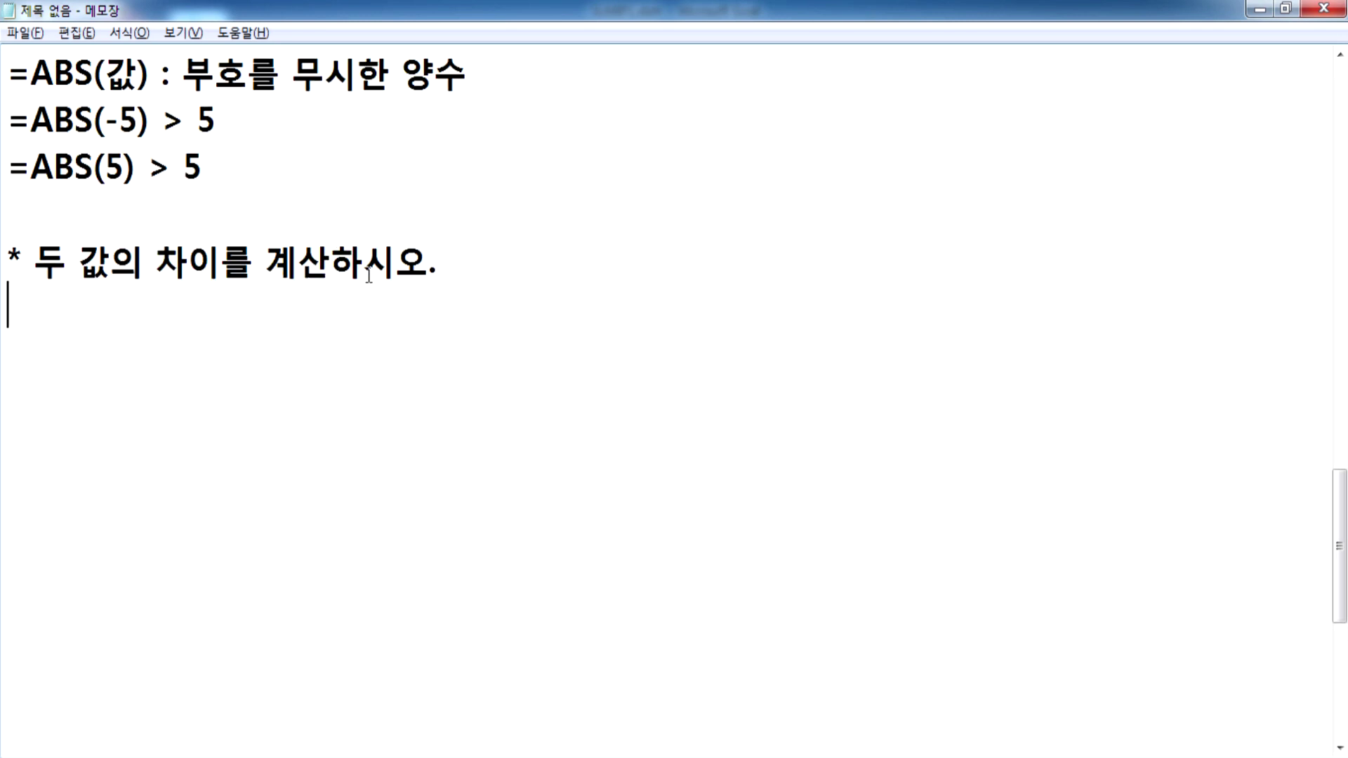
pyautogui.write('=IF(A>B, A-B, ')
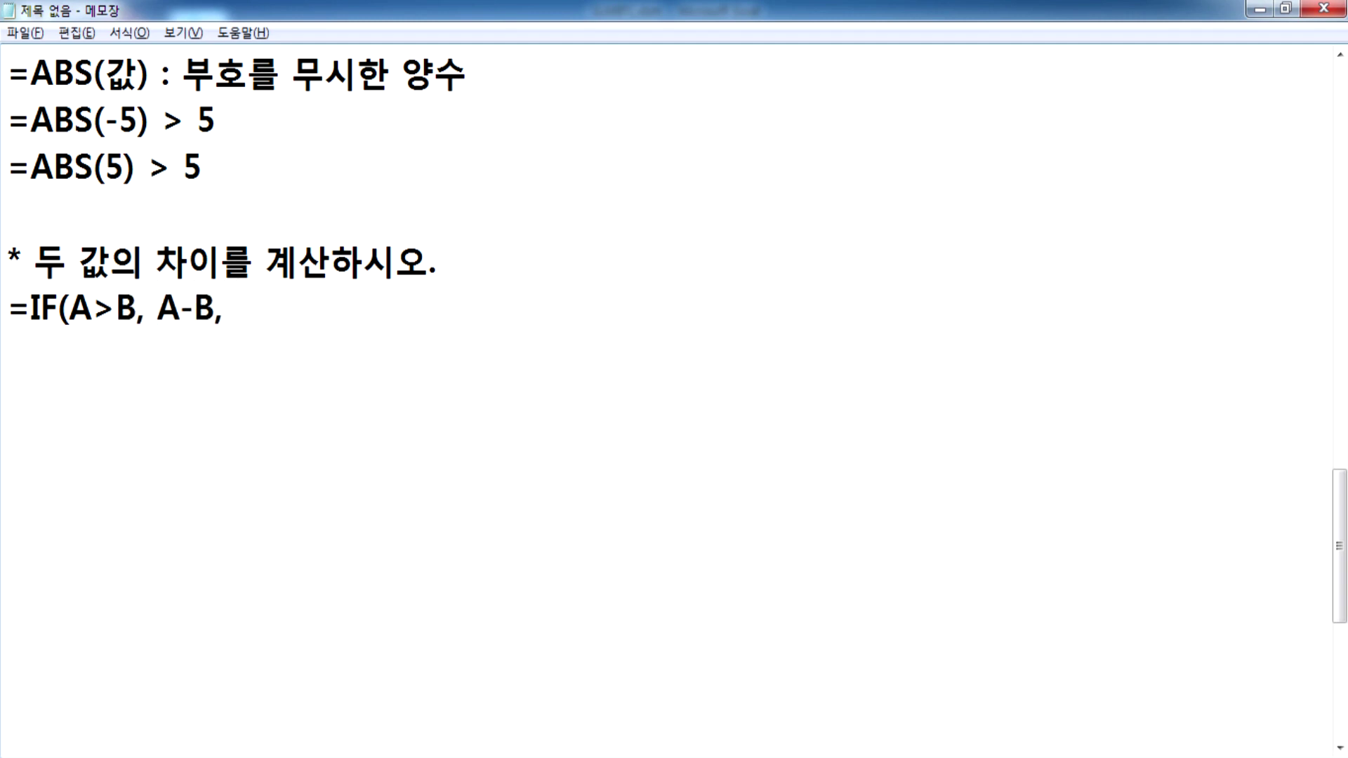
pyautogui.write('B-A)')
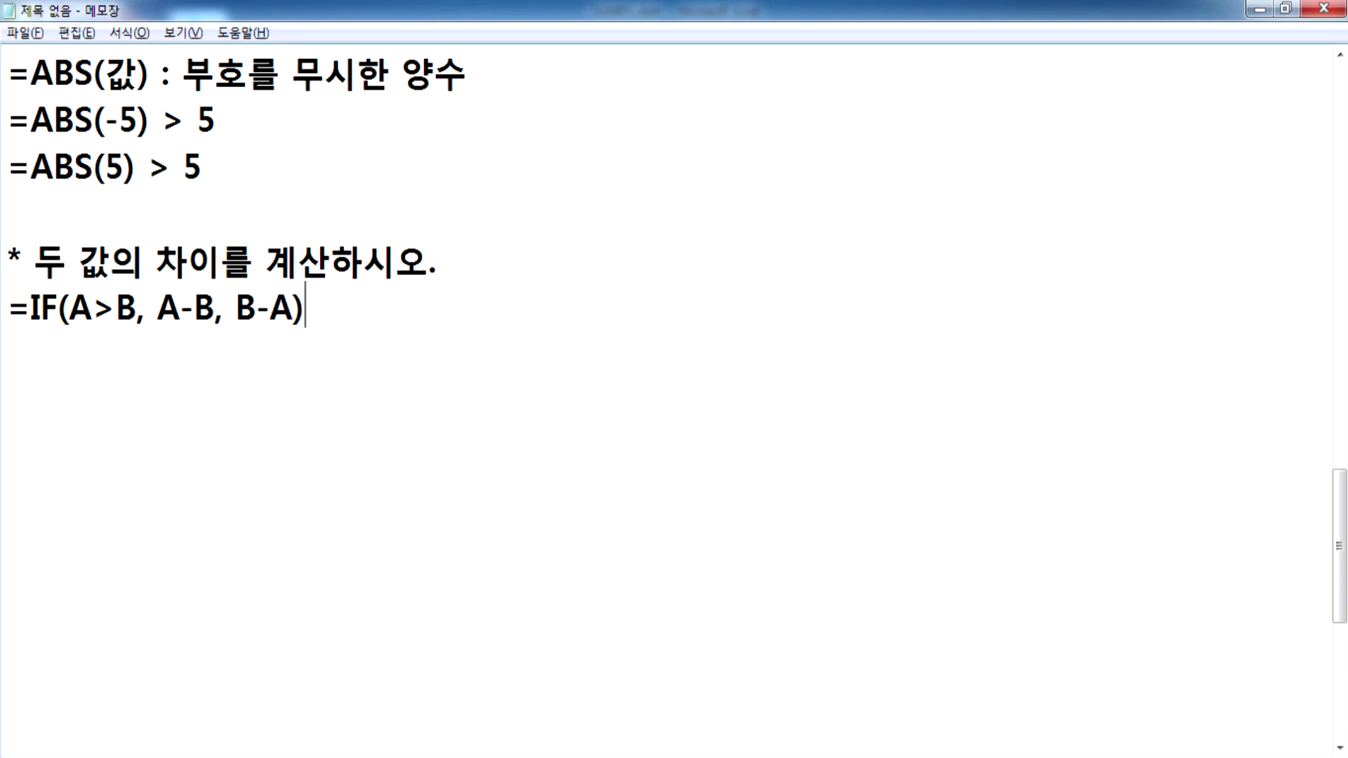
# Add the alternative solution "=ABS(A-B)" on a new line below the IF formula.
pyautogui.press('Return')
pyautogui.write('=뮨')
pyautogui.press('BackSpace')
pyautogui.press('BackSpace')
pyautogui.press('BackSpace')
pyautogui.press('Hangul')
pyautogui.write('ABS(A-B)')
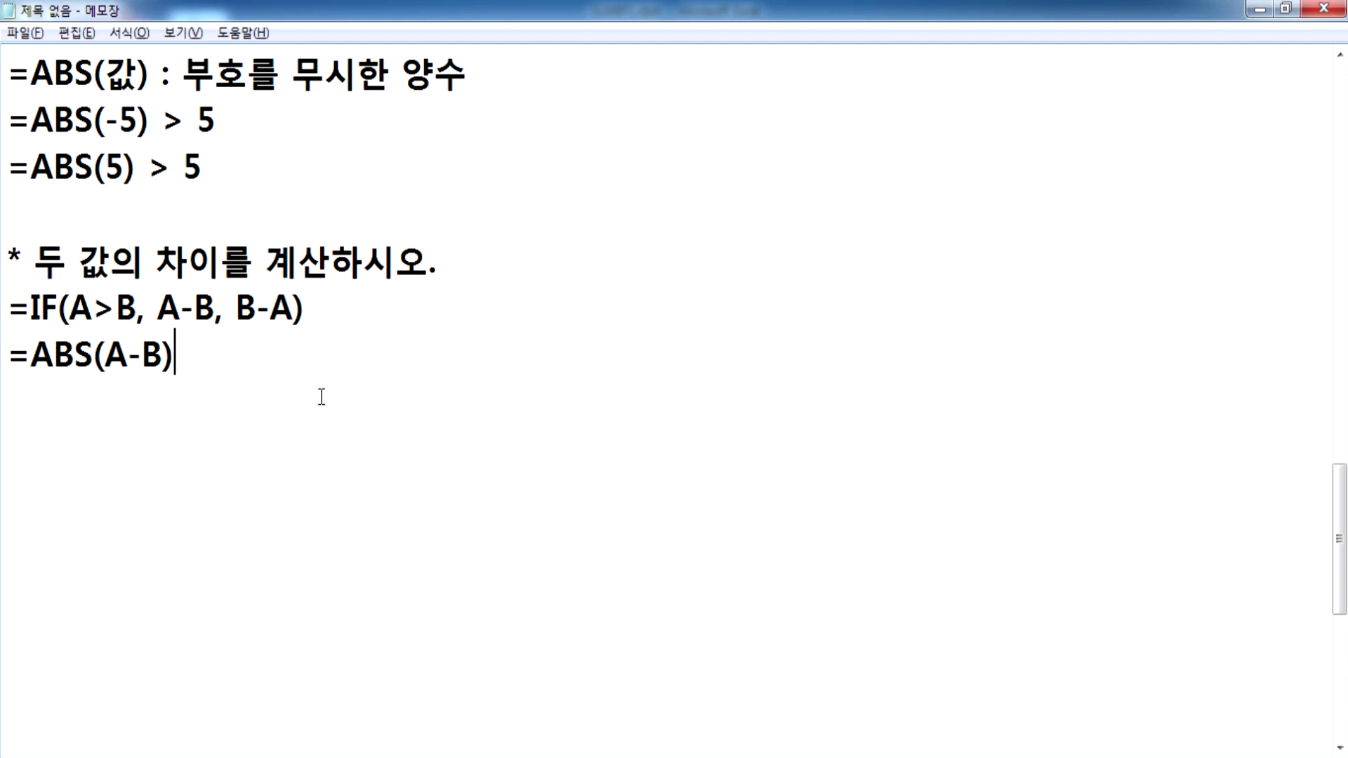
# Begin a MOD syntax entry reading "=MOD(M, n) :" below the ABS solution, separated by a blank line.
pyautogui.press('Return')
pyautogui.press('Return')
pyautogui.write('=MOD(R')
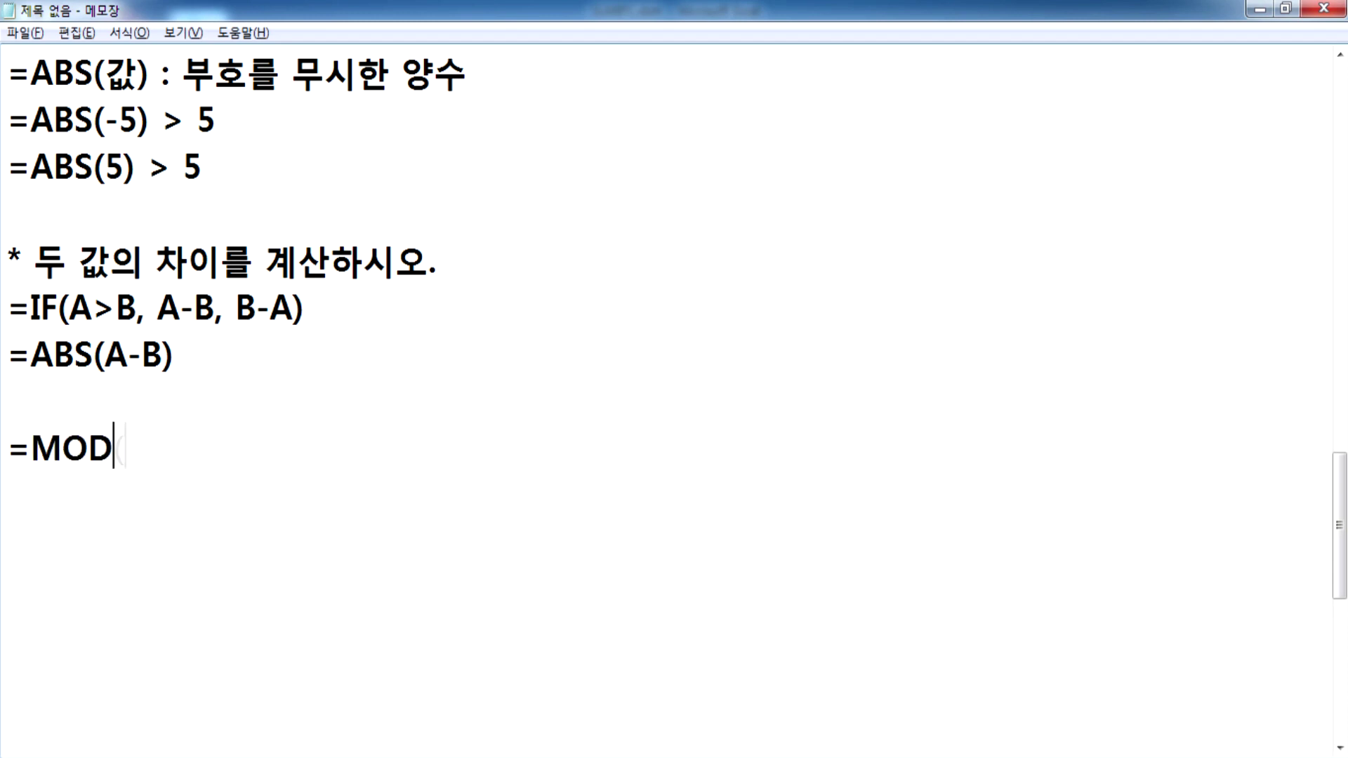
pyautogui.write('KQ')
pyautogui.press('BackSpace')
pyautogui.press('BackSpace')
pyautogui.press('BackSpace')
pyautogui.write('M')
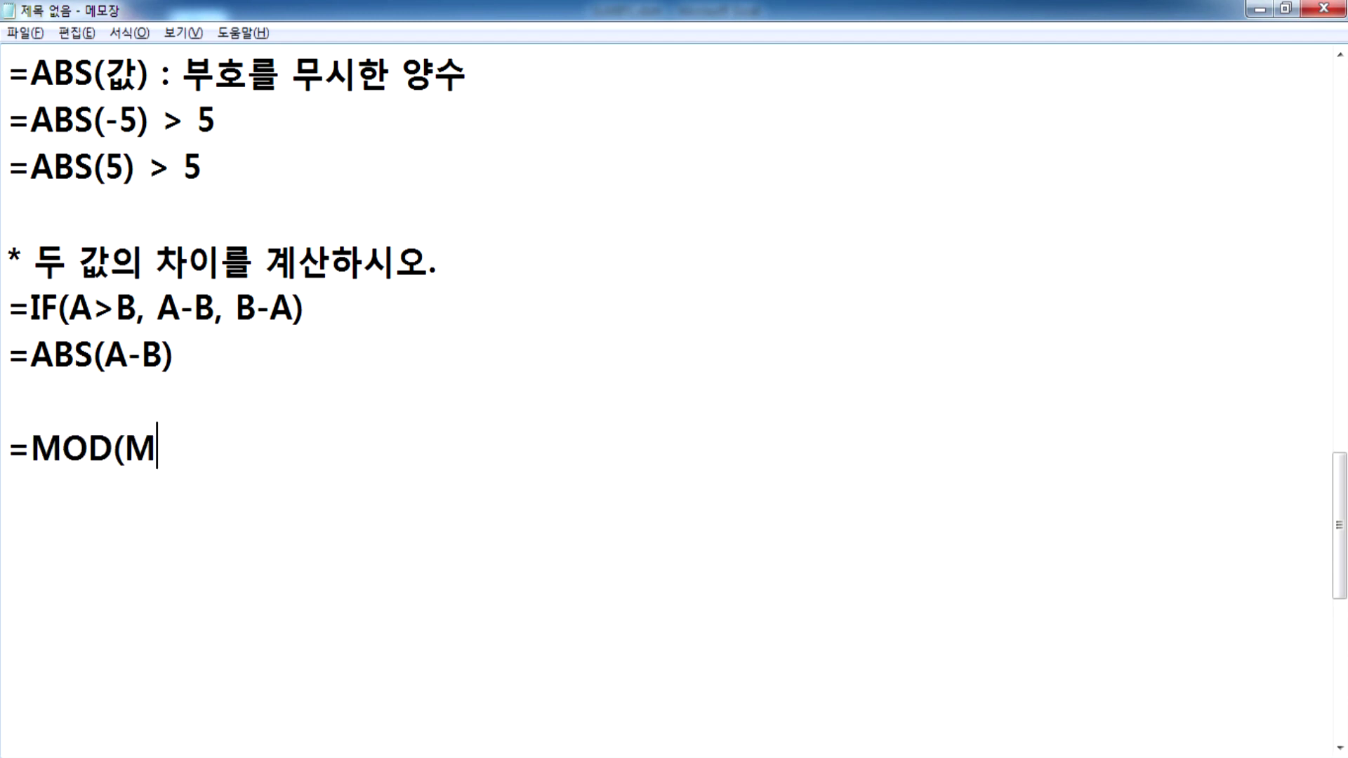
pyautogui.write(', n) :')
pyautogui.press('Hangul')
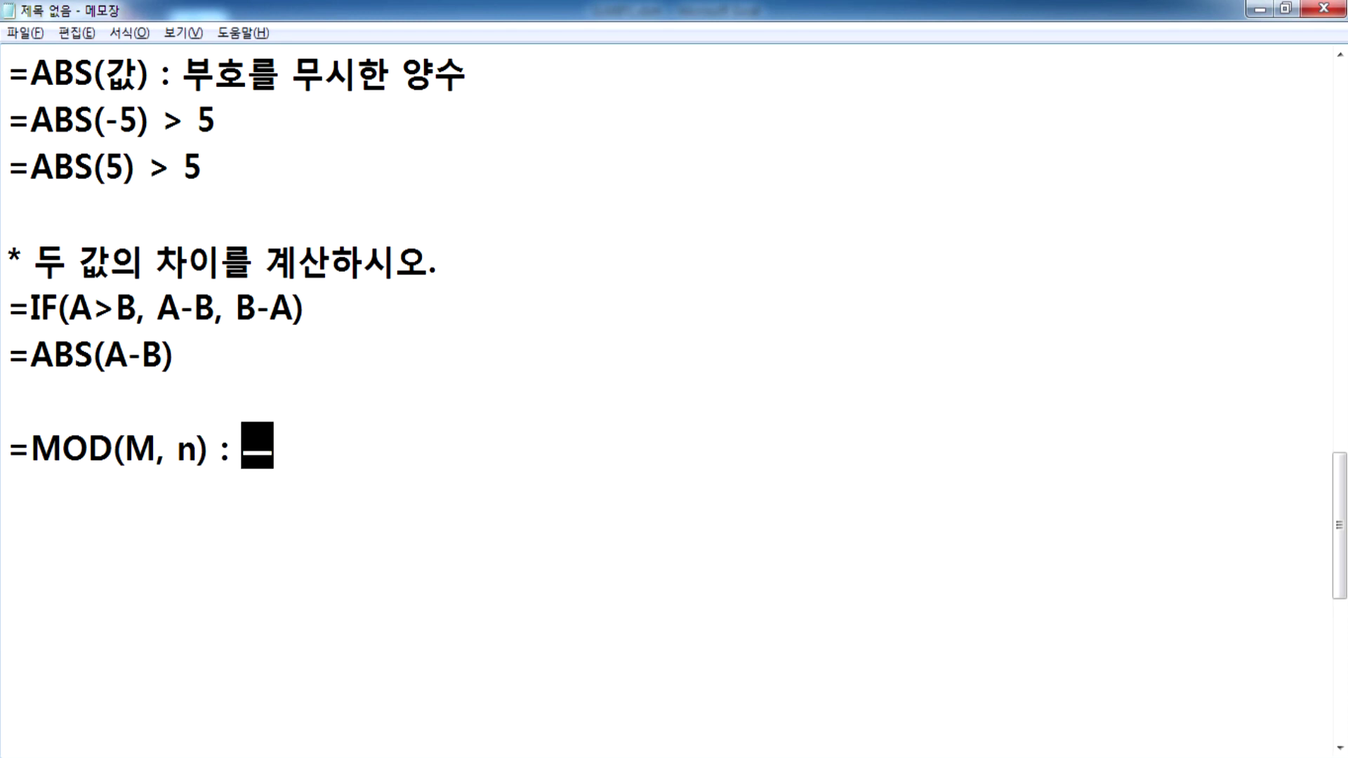
# Complete the MOD entry with the description "M을 n으로 나누었을때의 나머지를 계산".
pyautogui.write('ㅡ')
pyautogui.press('Hangul')
pyautogui.write('M')
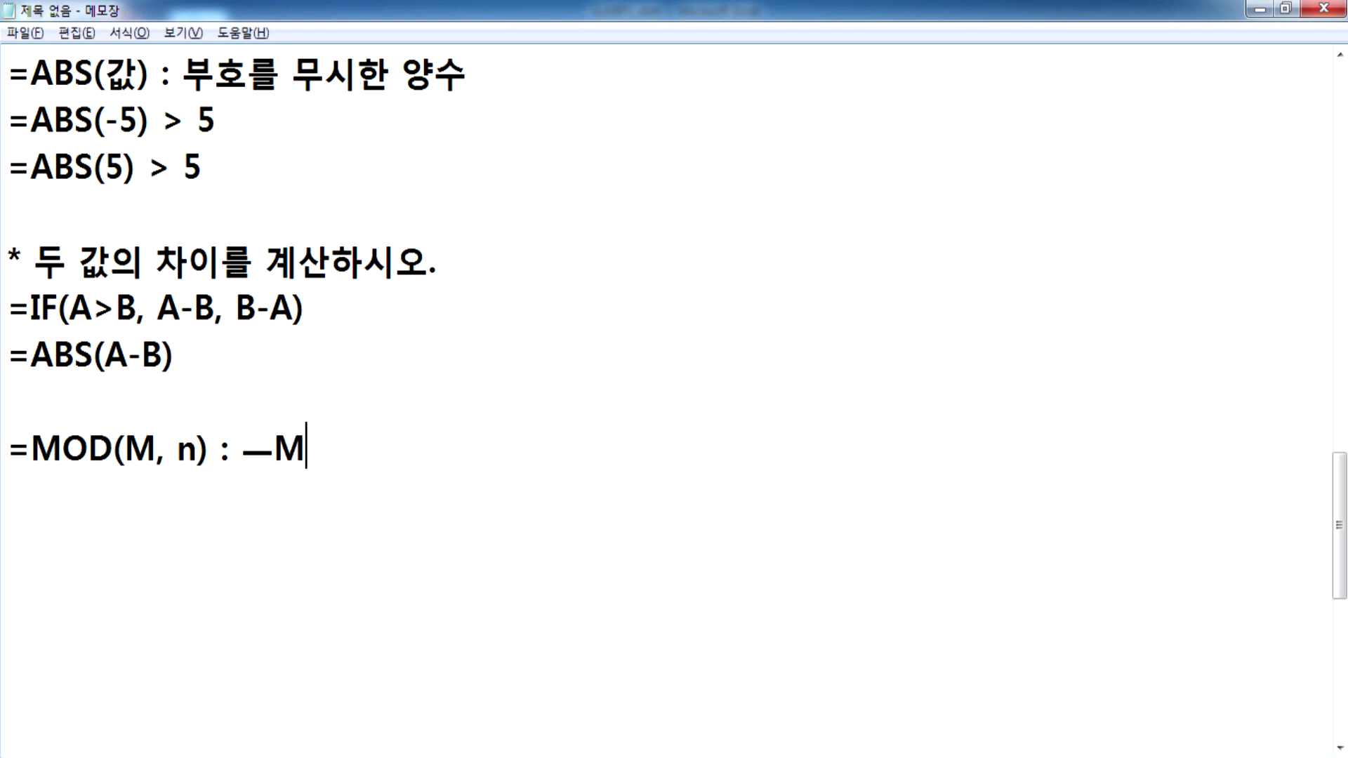
pyautogui.press('Left')
pyautogui.press('Left')
pyautogui.press('Delete')
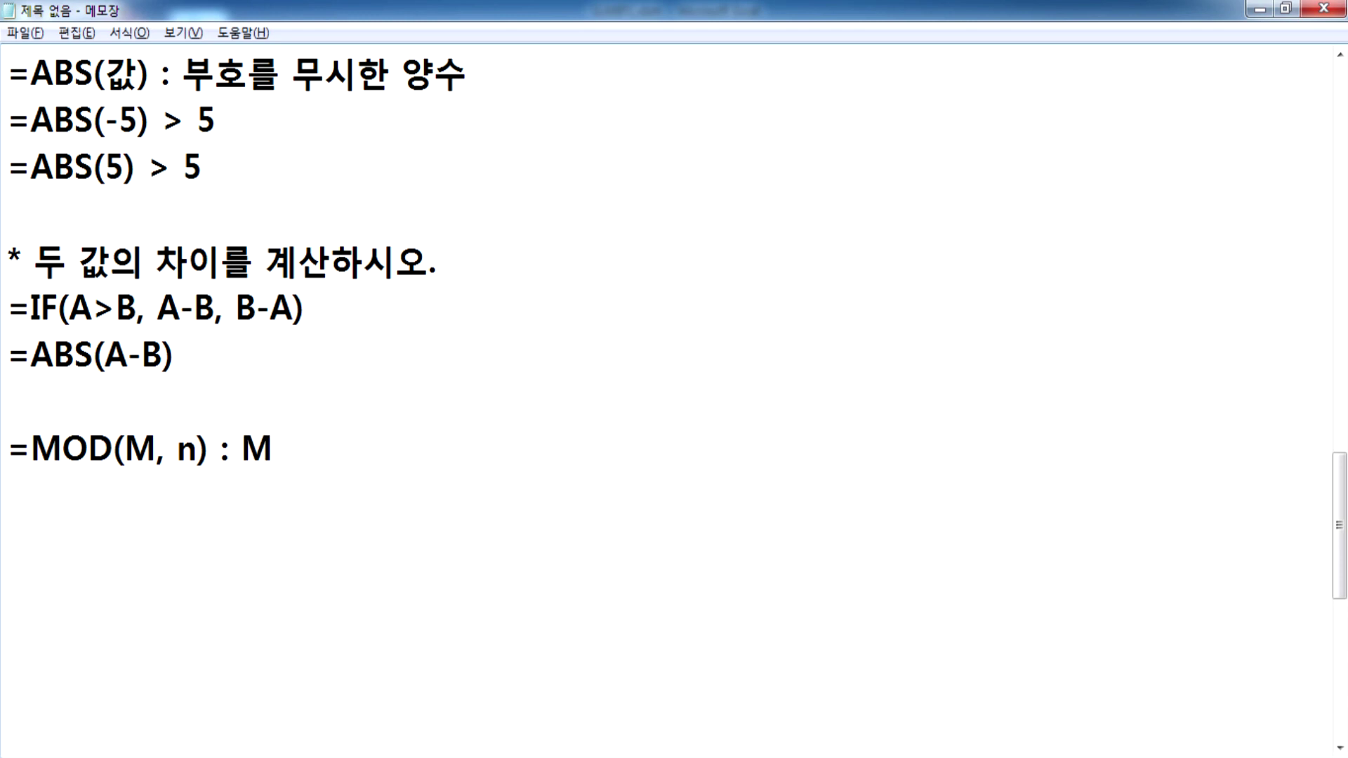
pyautogui.press('Hangul')
pyautogui.write('을')
pyautogui.press('Hangul')
pyautogui.write('n')
pyautogui.press('Hangul')
pyautogui.write('으로 나우')
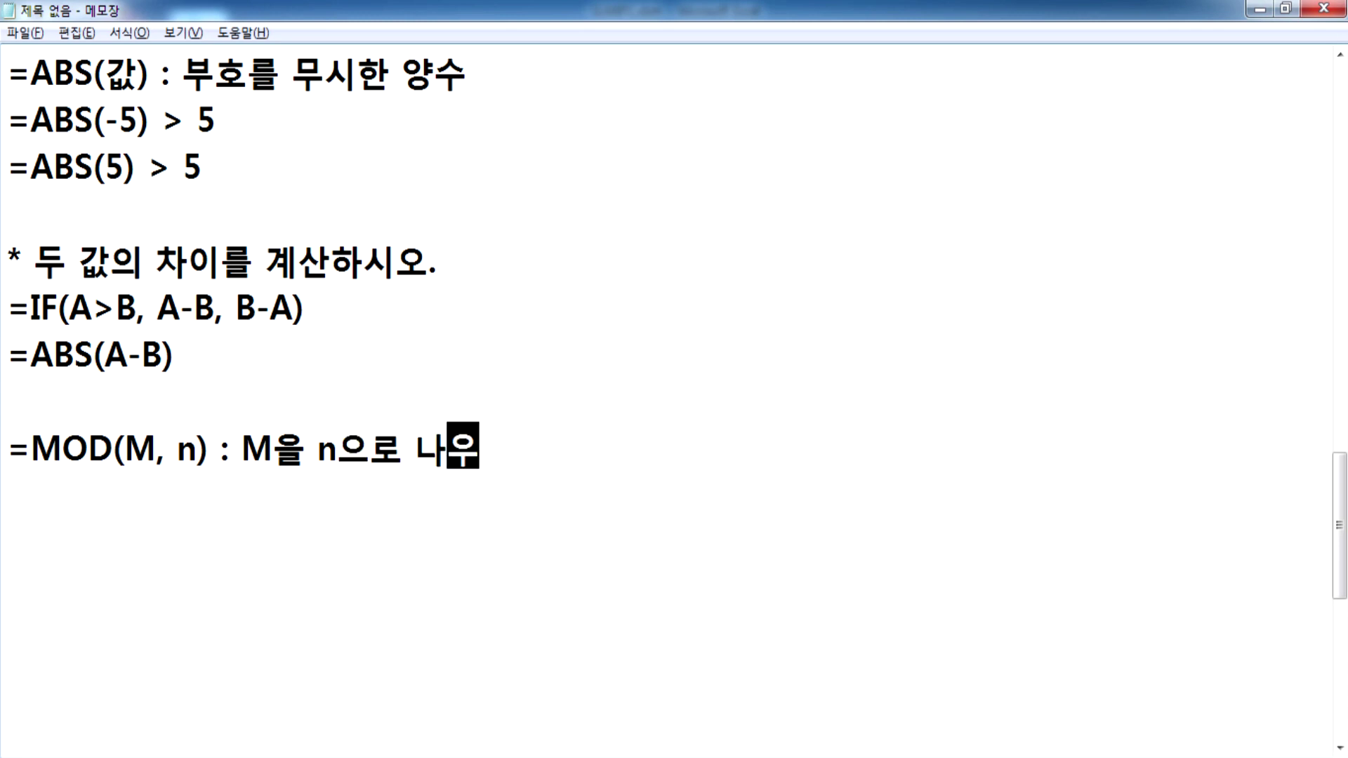
pyautogui.press('BackSpace')
pyautogui.press('BackSpace')
pyautogui.write('누었ㅇ')
pyautogui.write('을때의 나머지')
pyautogui.write('를 계싸ㅑ')
pyautogui.write('ㄴ')
pyautogui.press('BackSpace')
pyautogui.press('BackSpace')
pyautogui.press('BackSpace')
pyautogui.write('산')
# Add the example line "=MOD(100, 40) > 20" under the MOD syntax.
pyautogui.press('Return')
pyautogui.write('=MOD(')
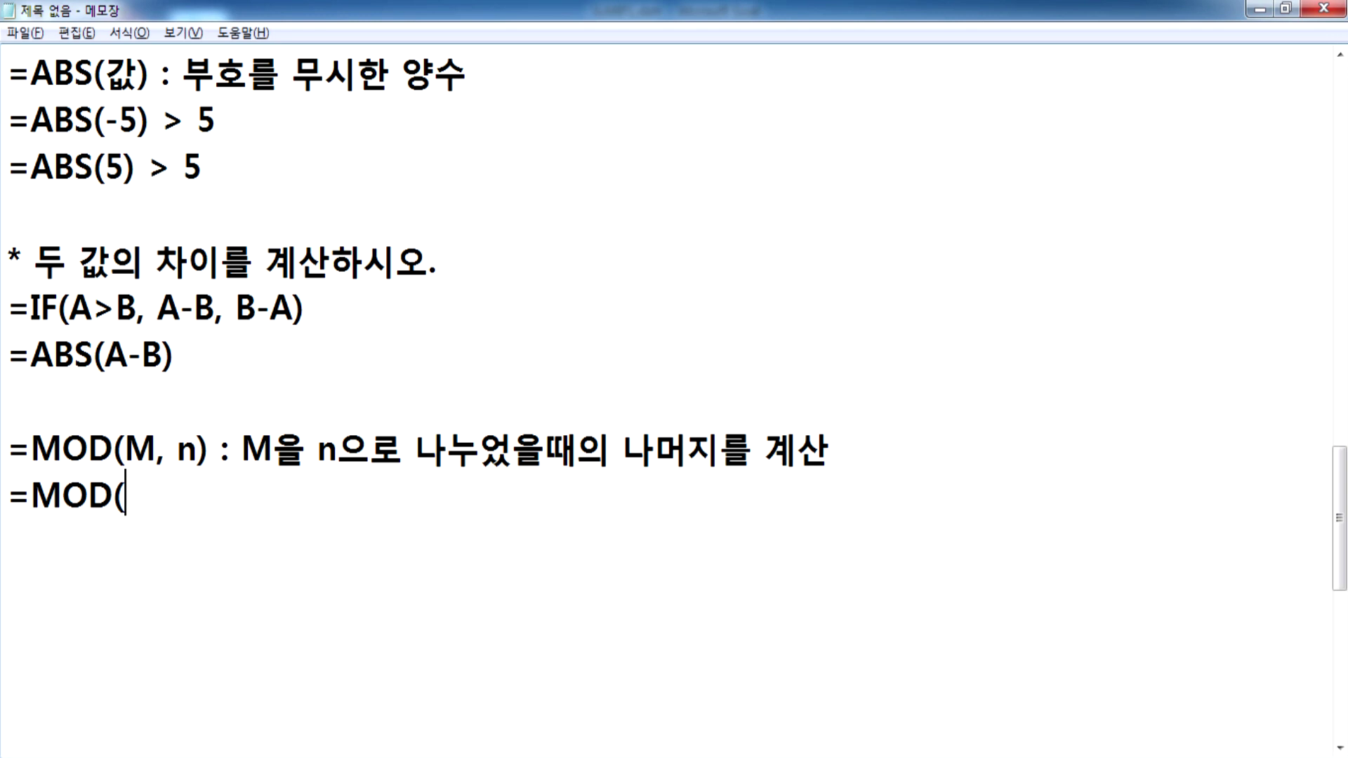
pyautogui.write('100,')
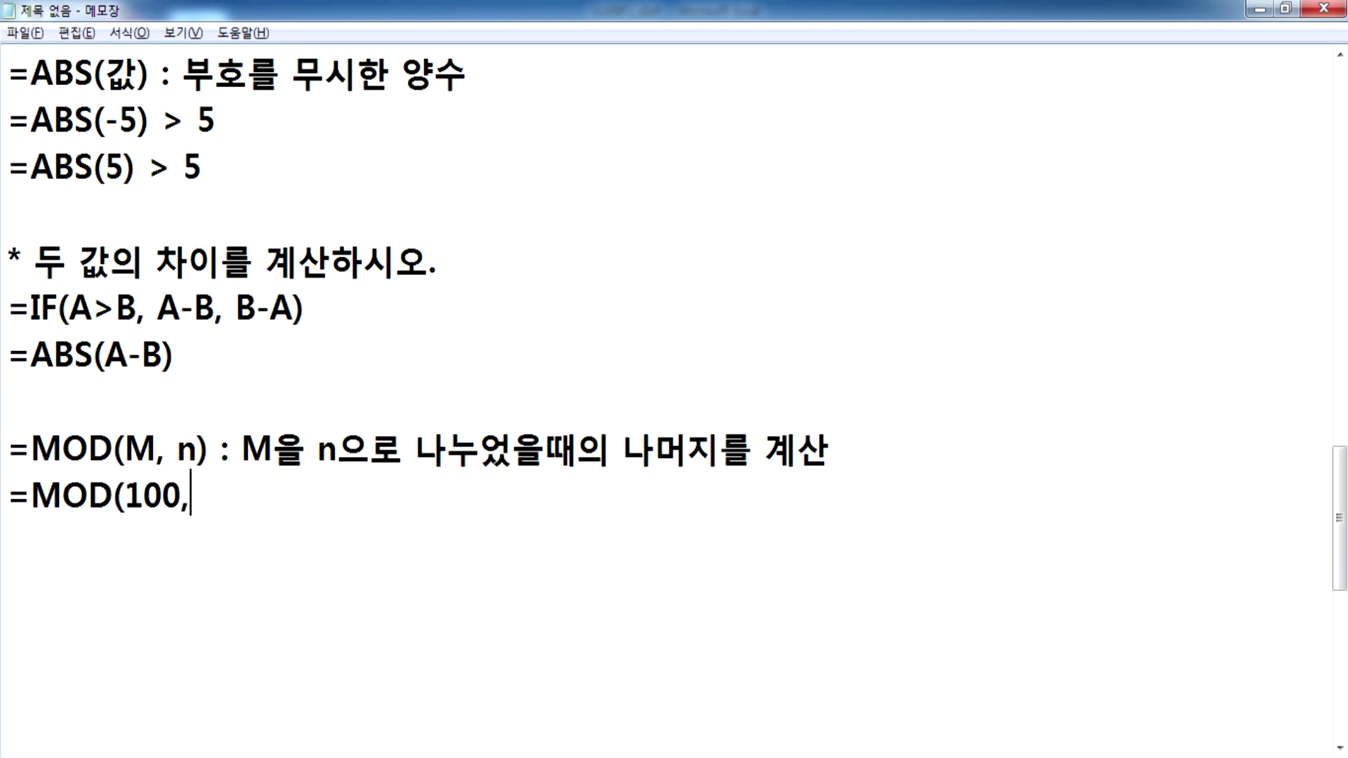
pyautogui.write('40')
pyautogui.click(189, 494)
pyautogui.click(239, 495)
pyautogui.write(') >')
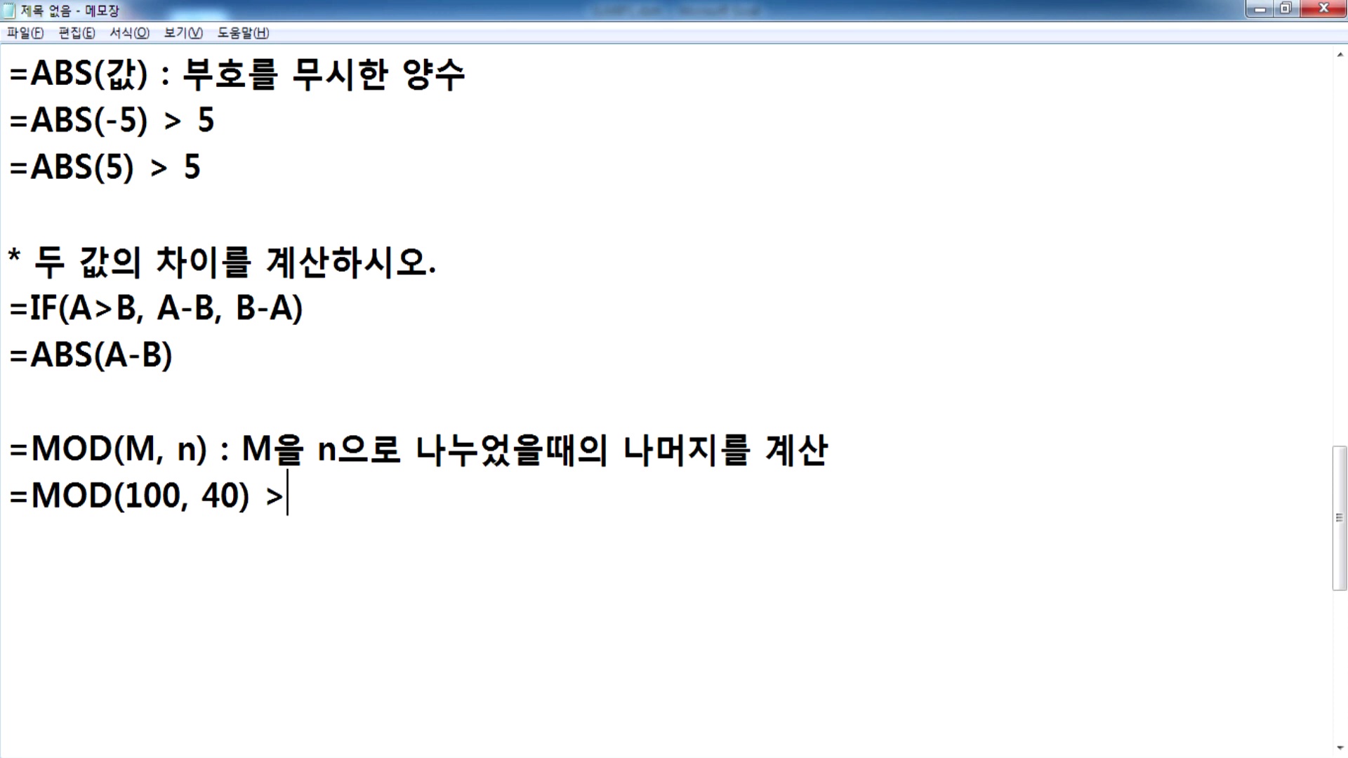
pyautogui.write(' 2-0')
pyautogui.press('BackSpace')
pyautogui.press('BackSpace')
pyautogui.write('0')
# After a blank line, add the exercise "다음 수에서 3의 배수인 경우는 "3의 배수"라고 출력하고 나머지는 공란으로 처리하시오.".
pyautogui.press('Return')
pyautogui.press('Return')
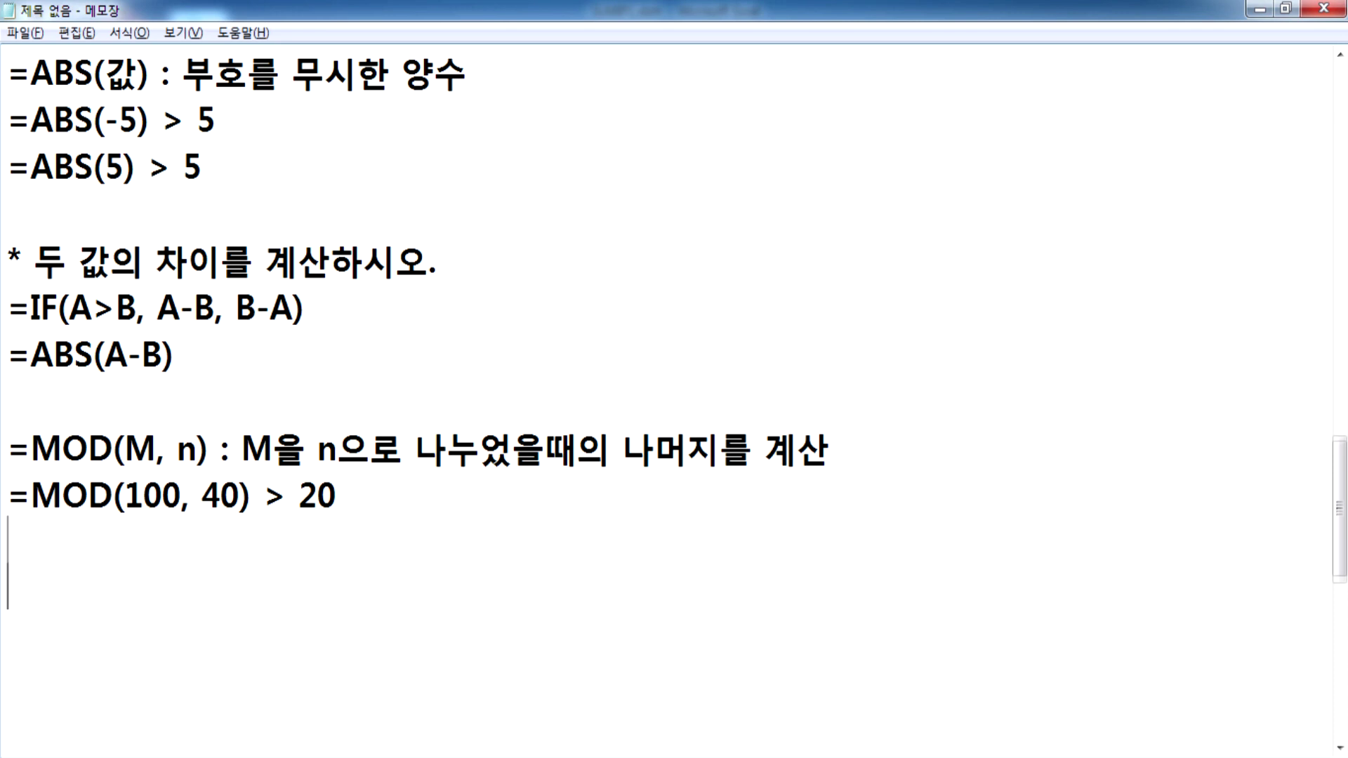
pyautogui.write('다음 ㅅㅜ에서 3의 배수이')
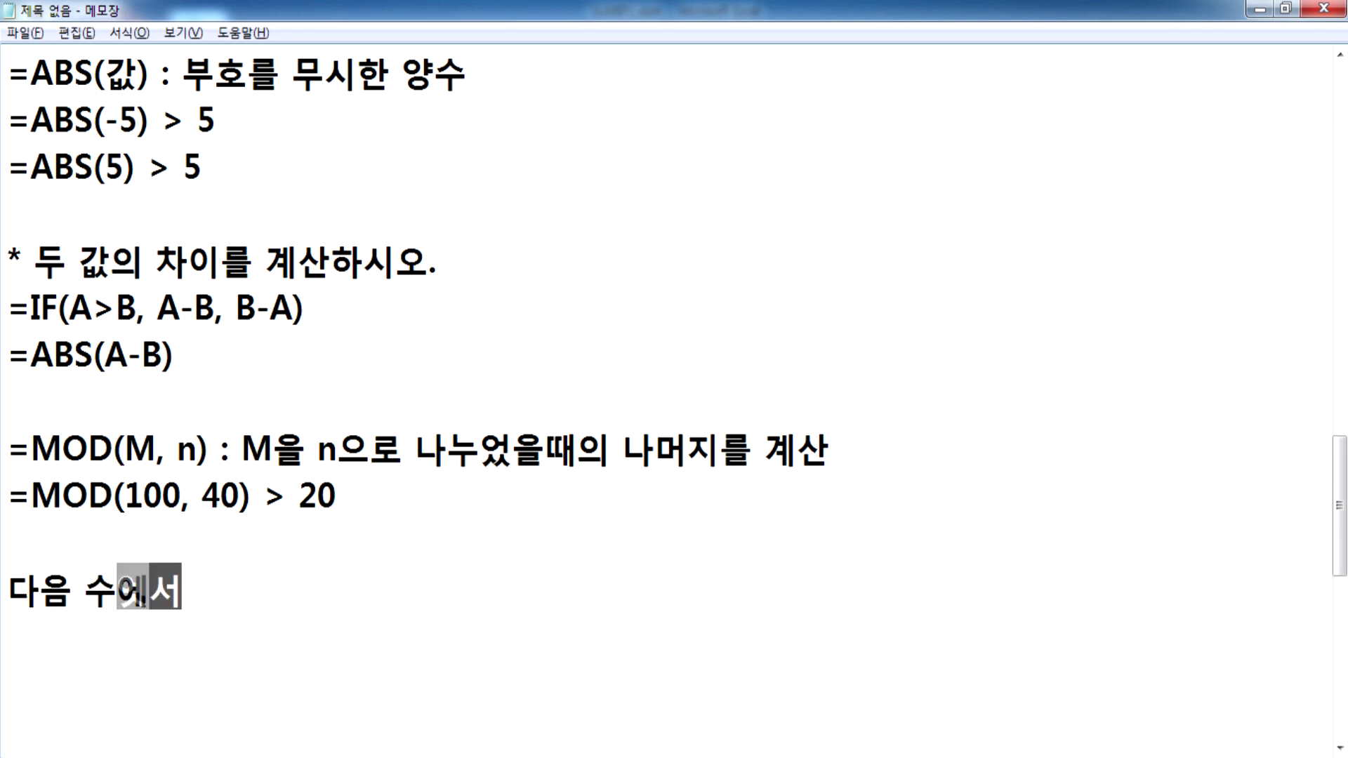
pyautogui.write('ㄴ 거')
pyautogui.press('BackSpace')
pyautogui.write('ㅕㅇ우')
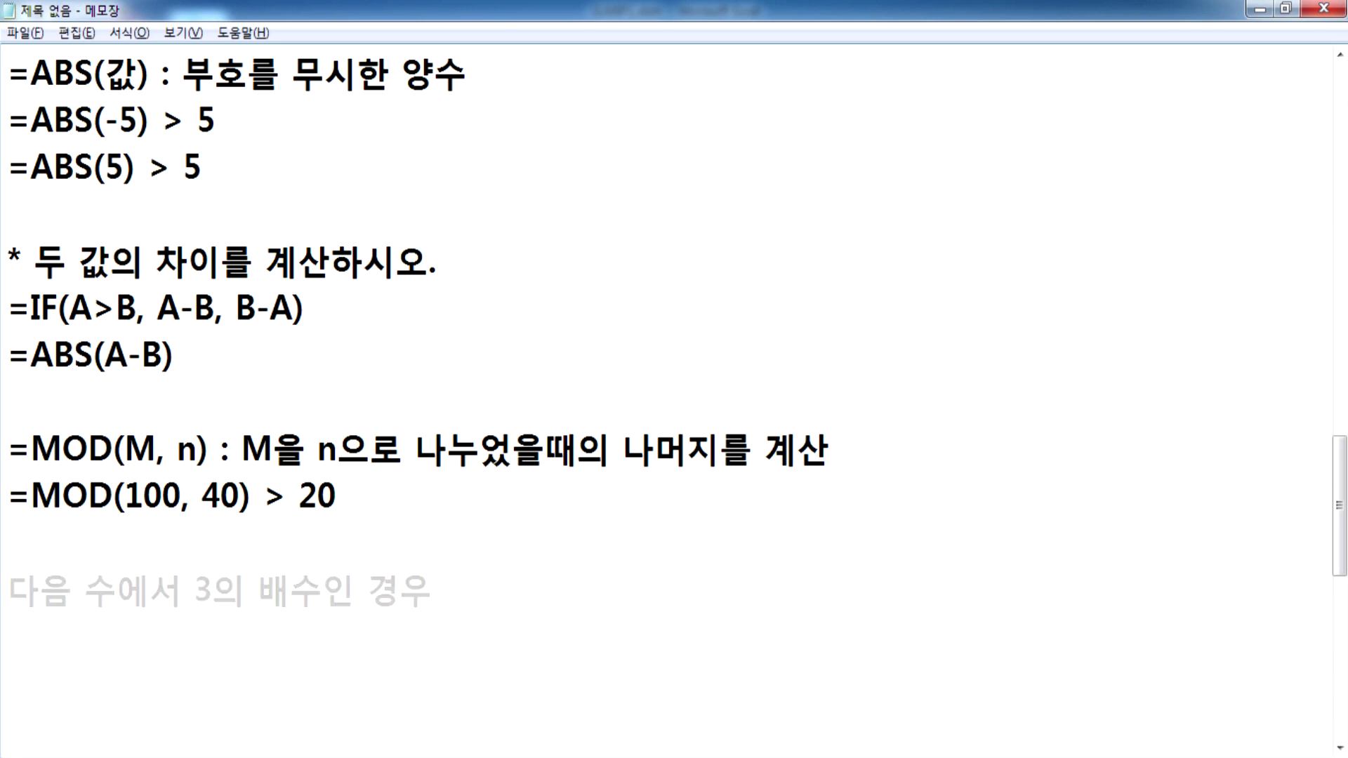
pyautogui.write('는 "3')
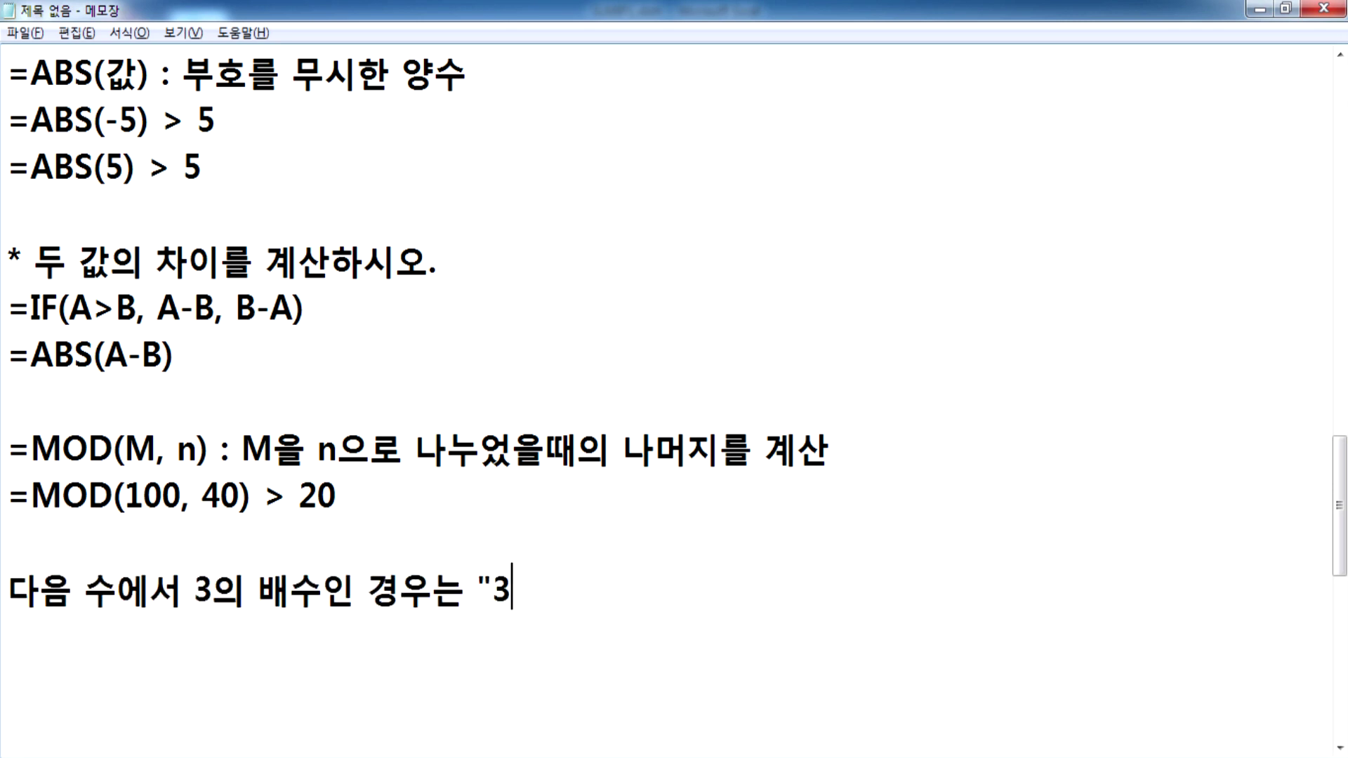
pyautogui.write('의 배수"라고 ')
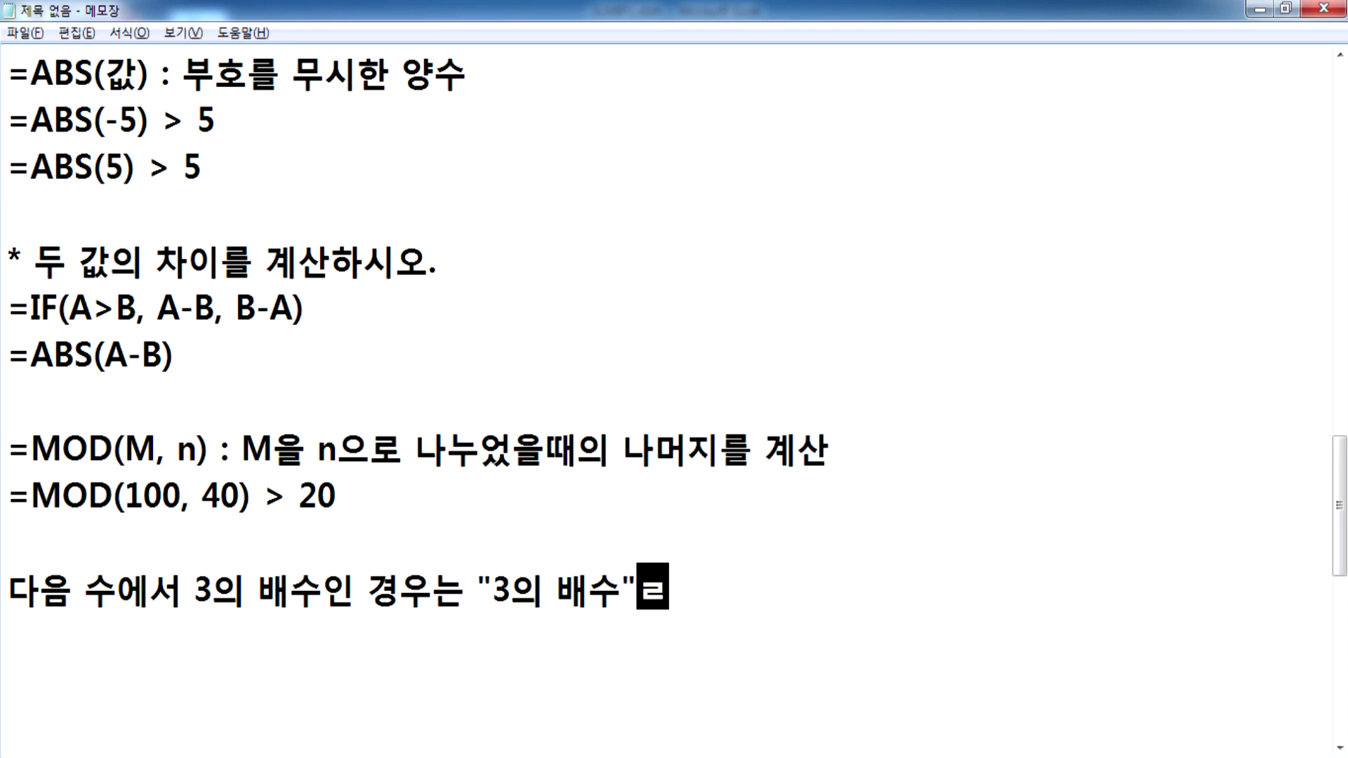
pyautogui.write('출력하고 나')
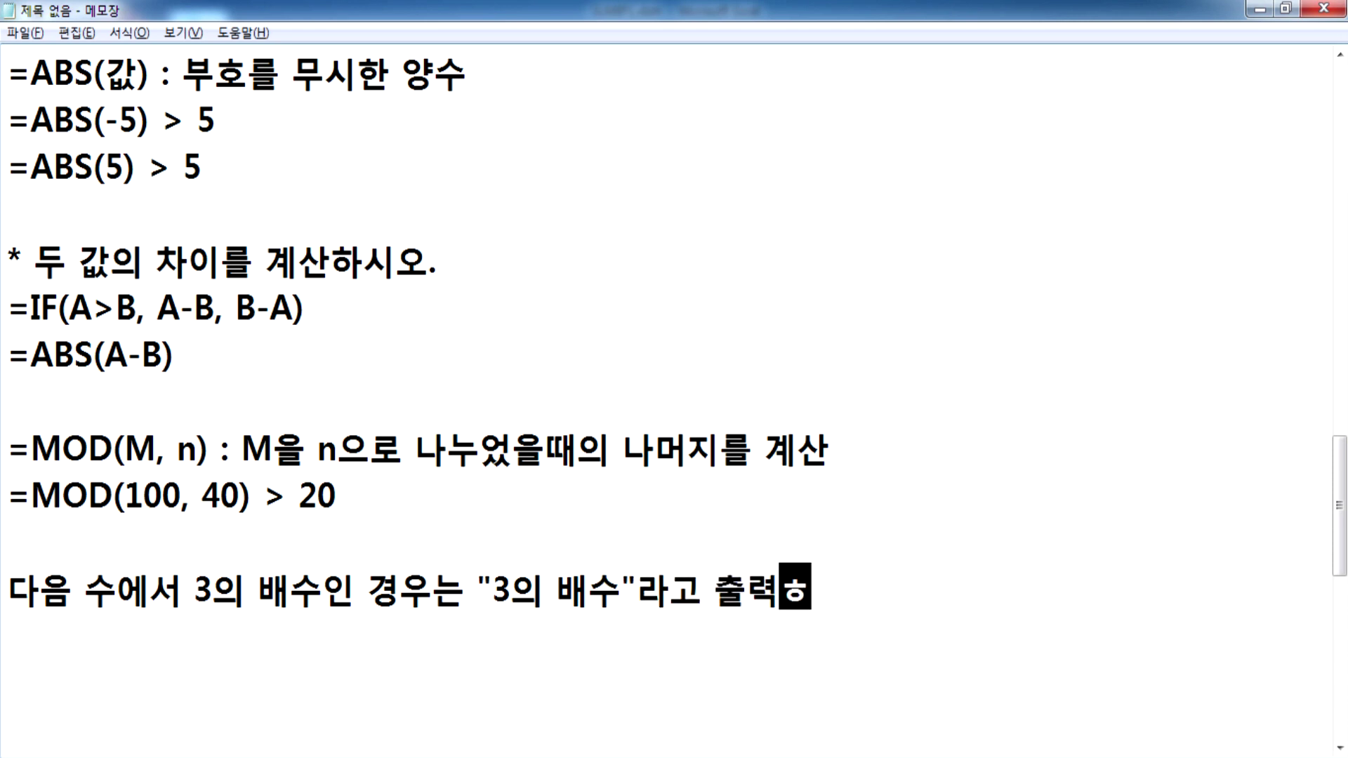
pyautogui.write('머지는 ')
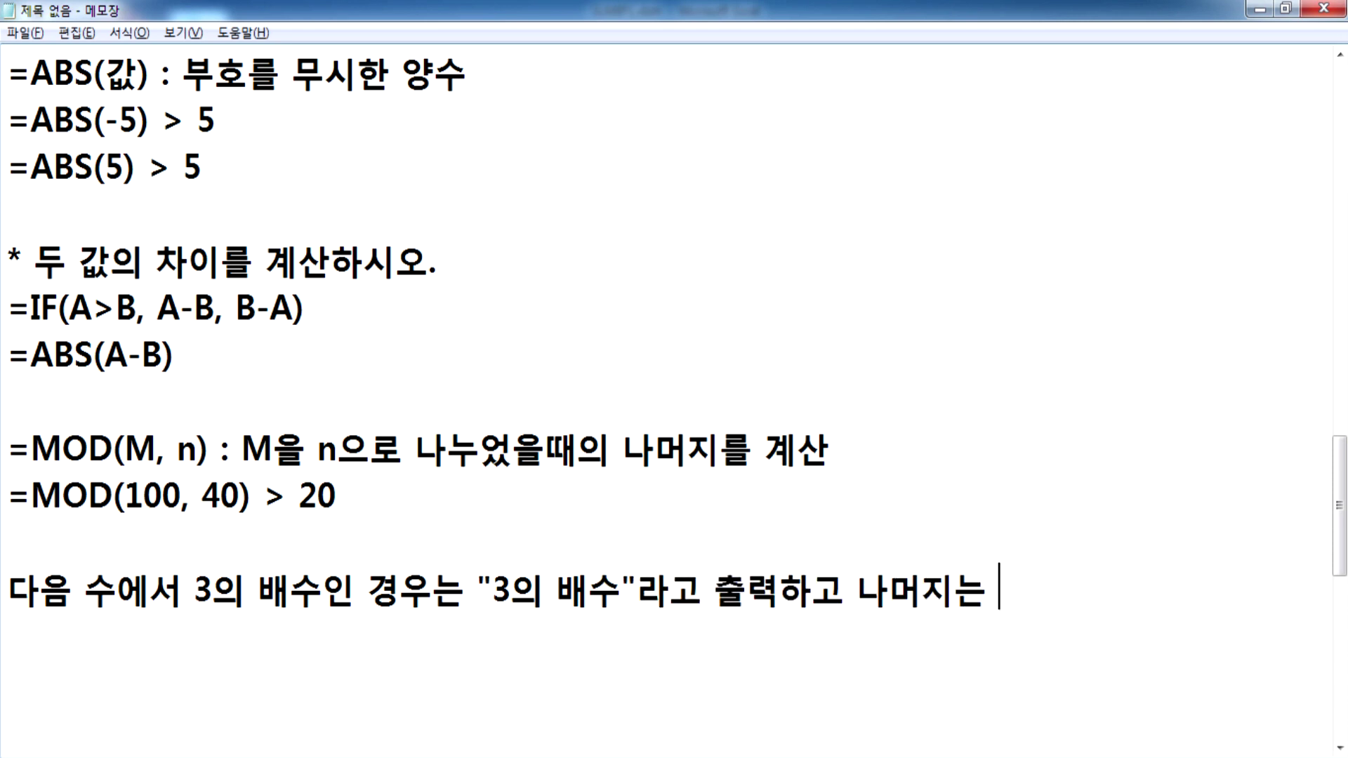
pyautogui.write('공란으로 청리')
pyautogui.press('BackSpace')
pyautogui.press('BackSpace')
pyautogui.write('처리하시오.')
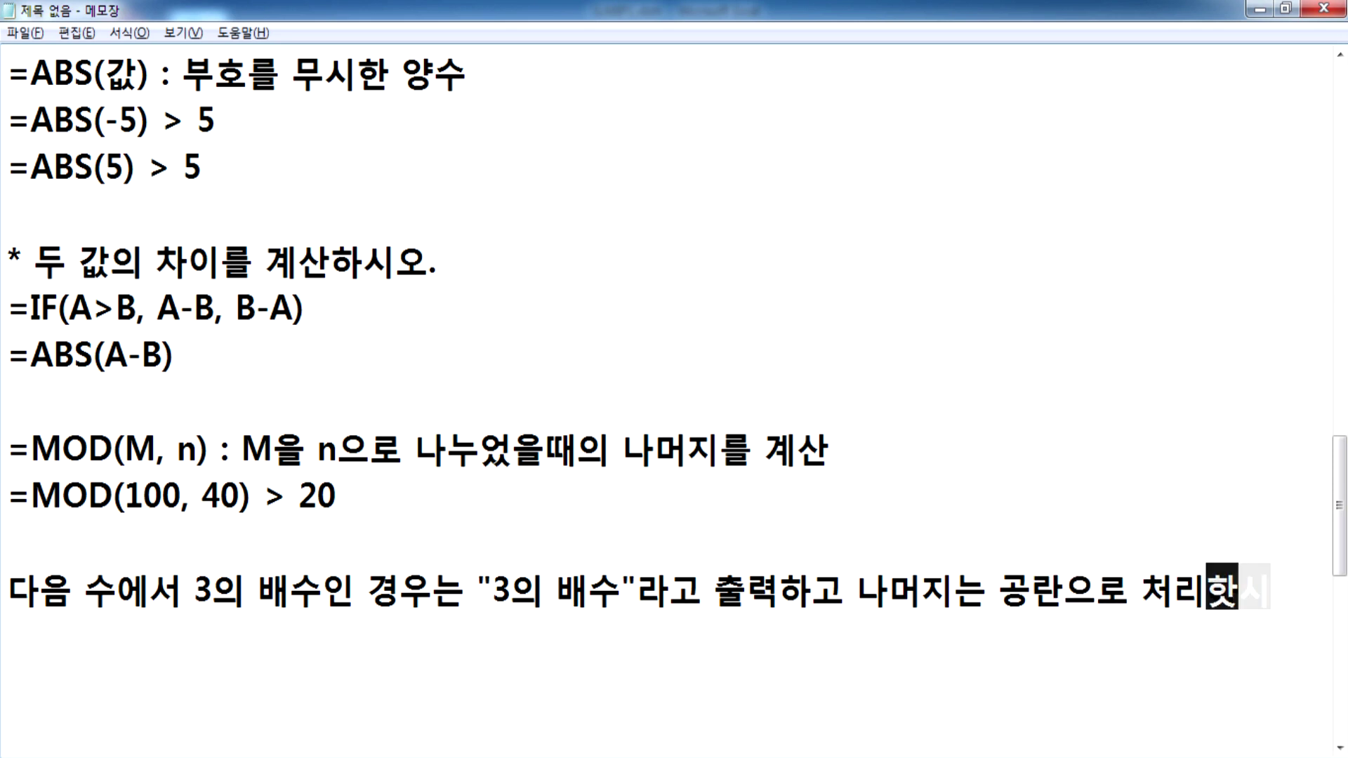
# Write the solution "=IF(MOD(수, 3)=0, "3의 배수", "")" under the multiples-of-3 exercise.
pyautogui.press('Return')
pyautogui.scroll(-3, 409, 329)
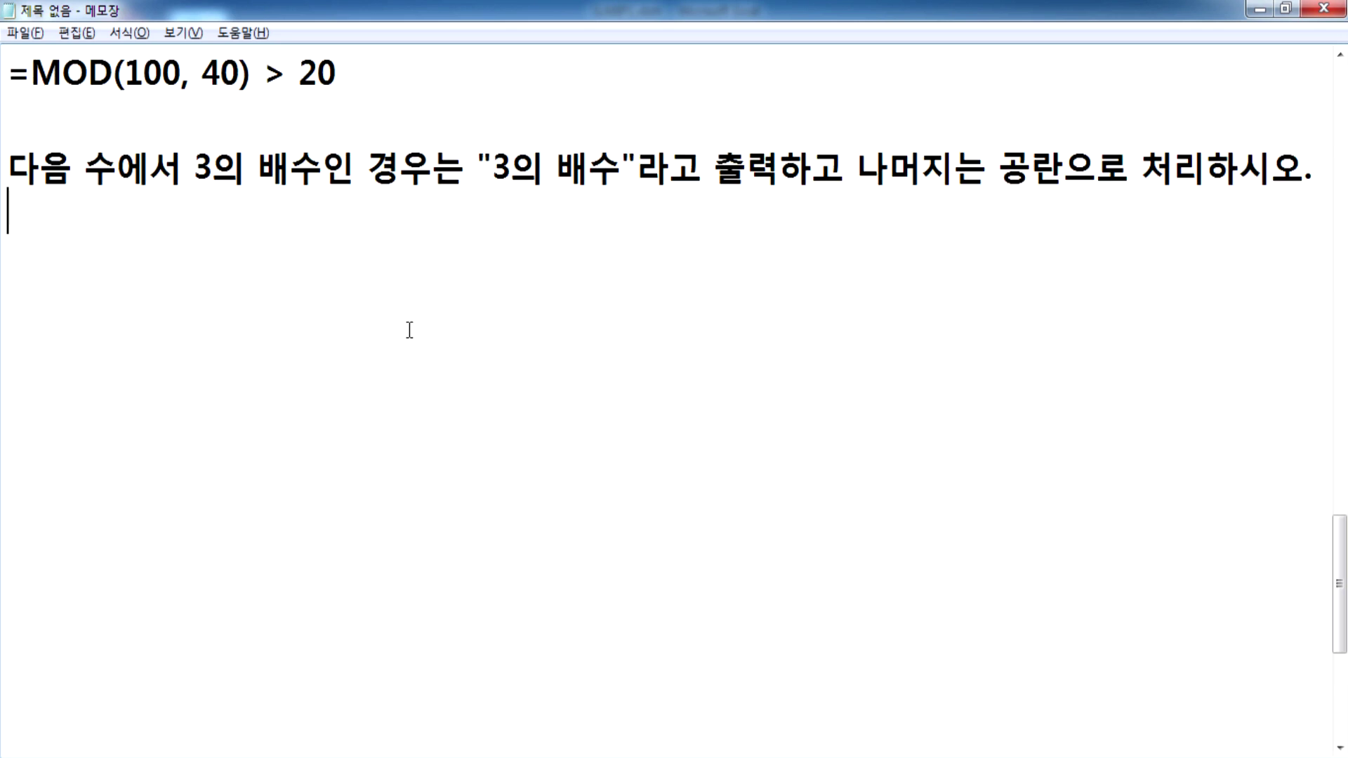
pyautogui.scroll(1, 409, 329)
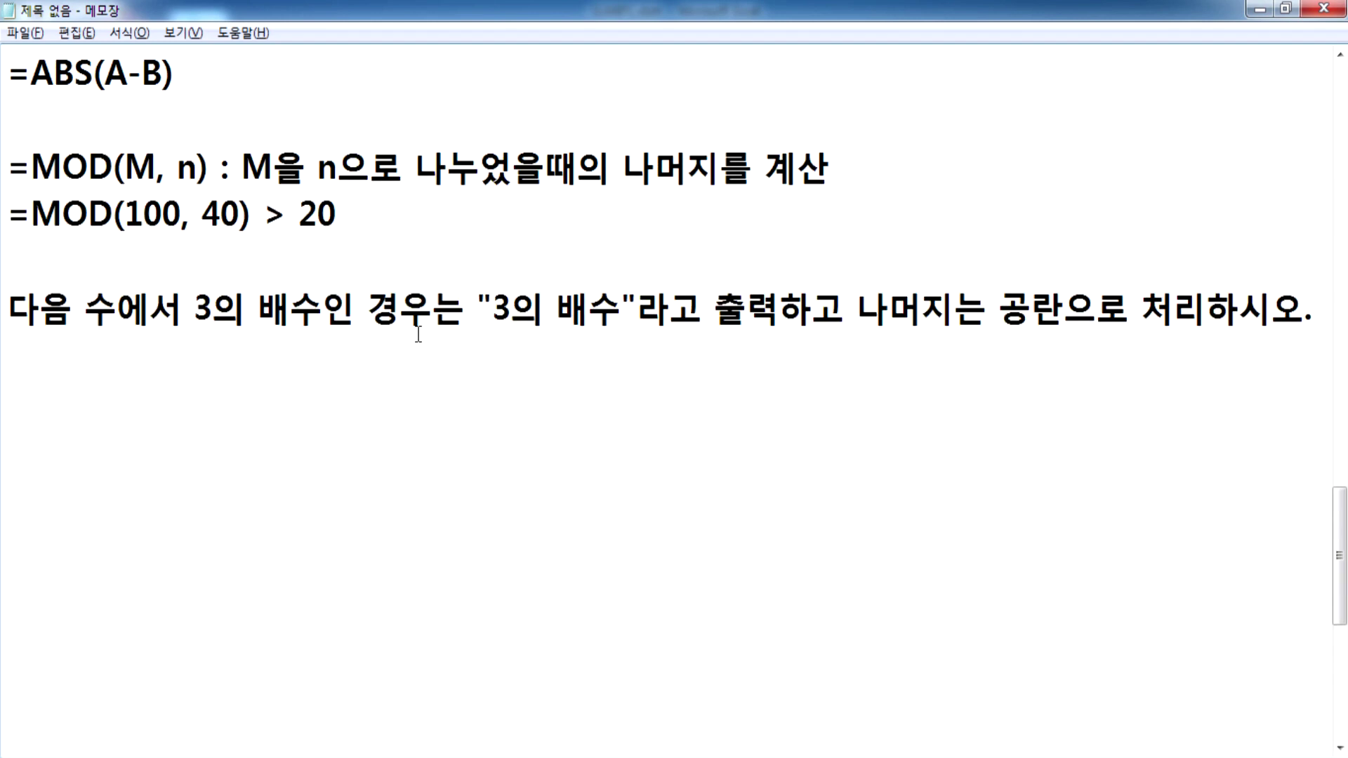
pyautogui.write('=IF(수')
pyautogui.press('BackSpace')
pyautogui.press('BackSpace')
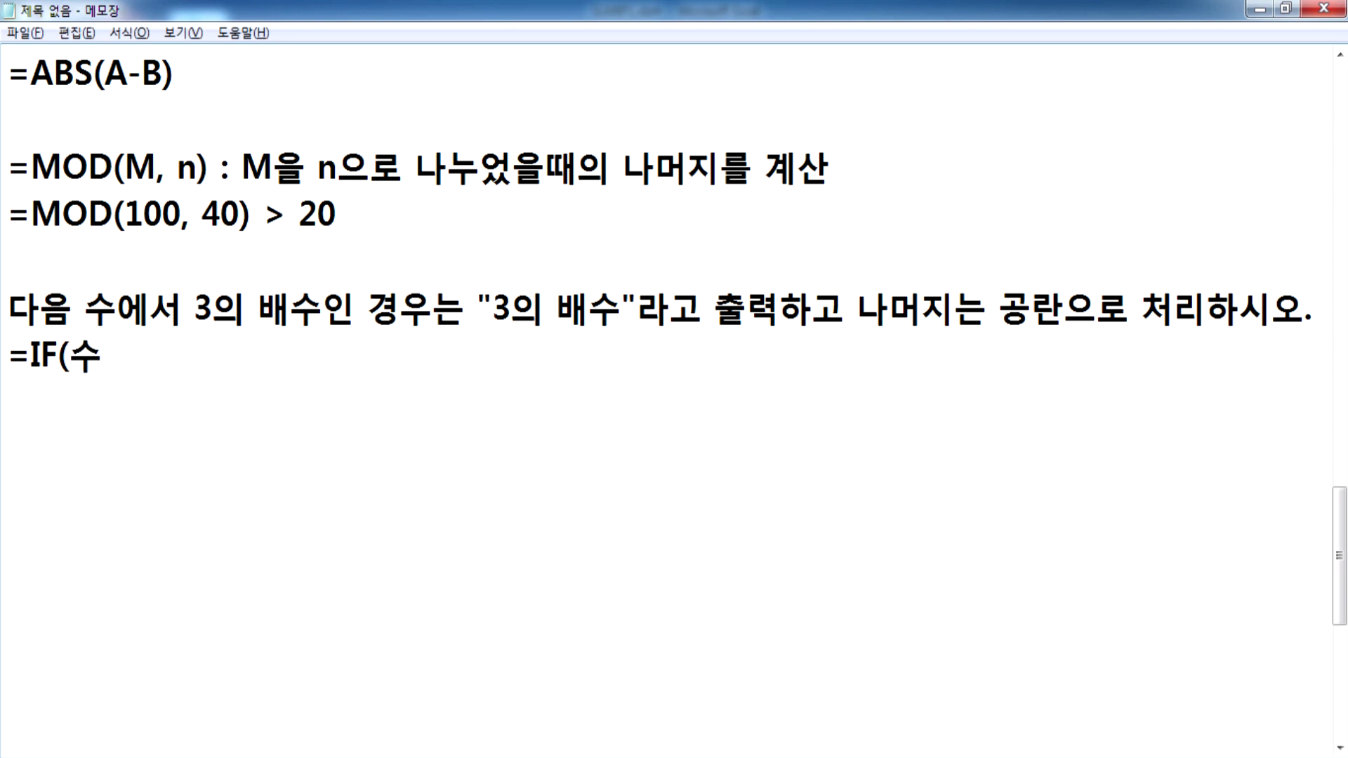
pyautogui.write('MOD(')
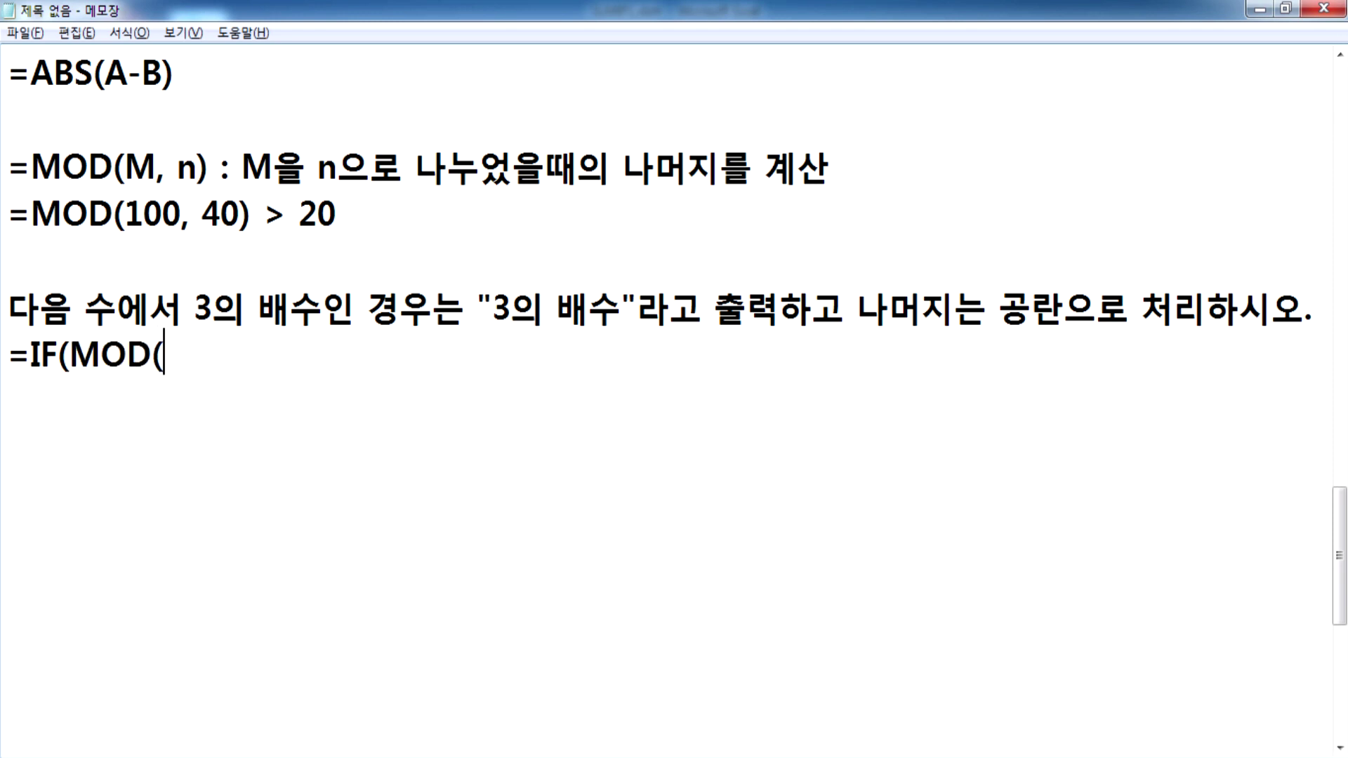
pyautogui.write('수, 3')
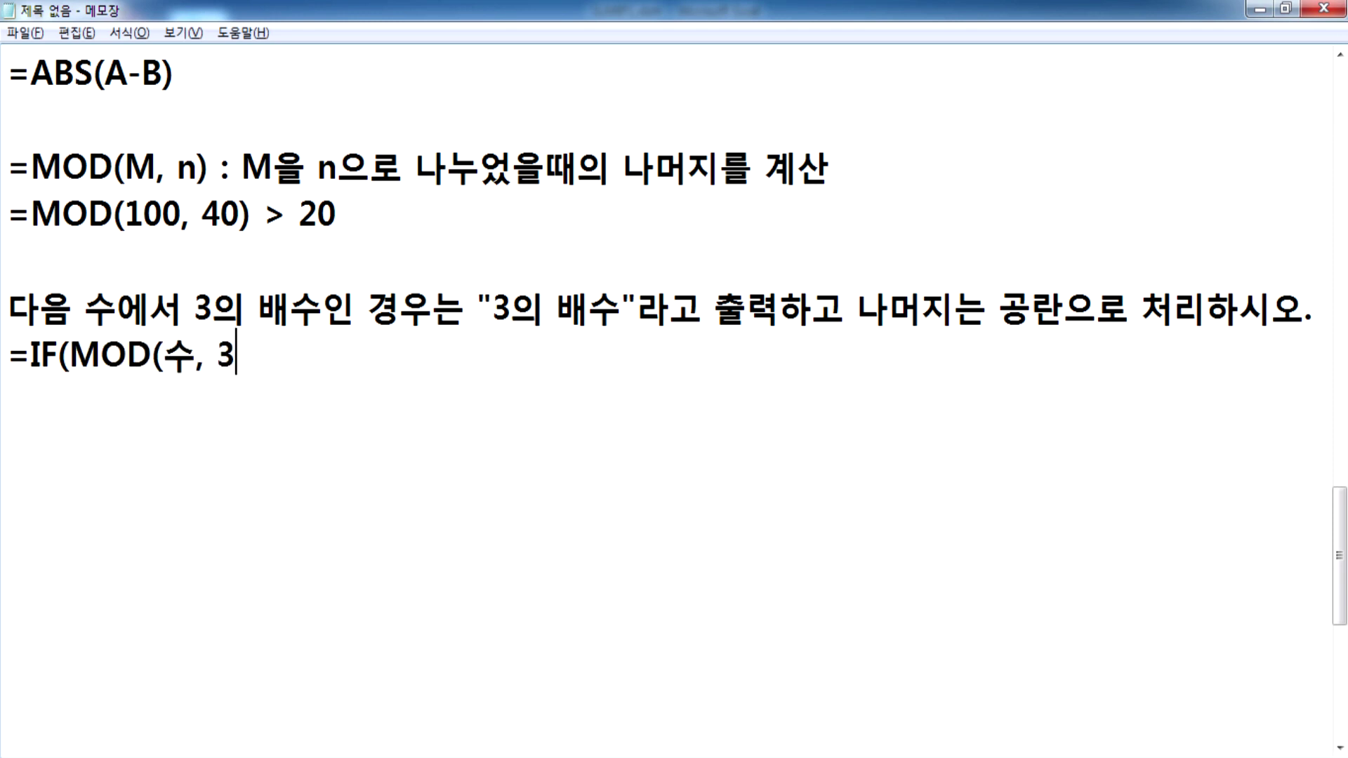
pyautogui.write(')=0,')
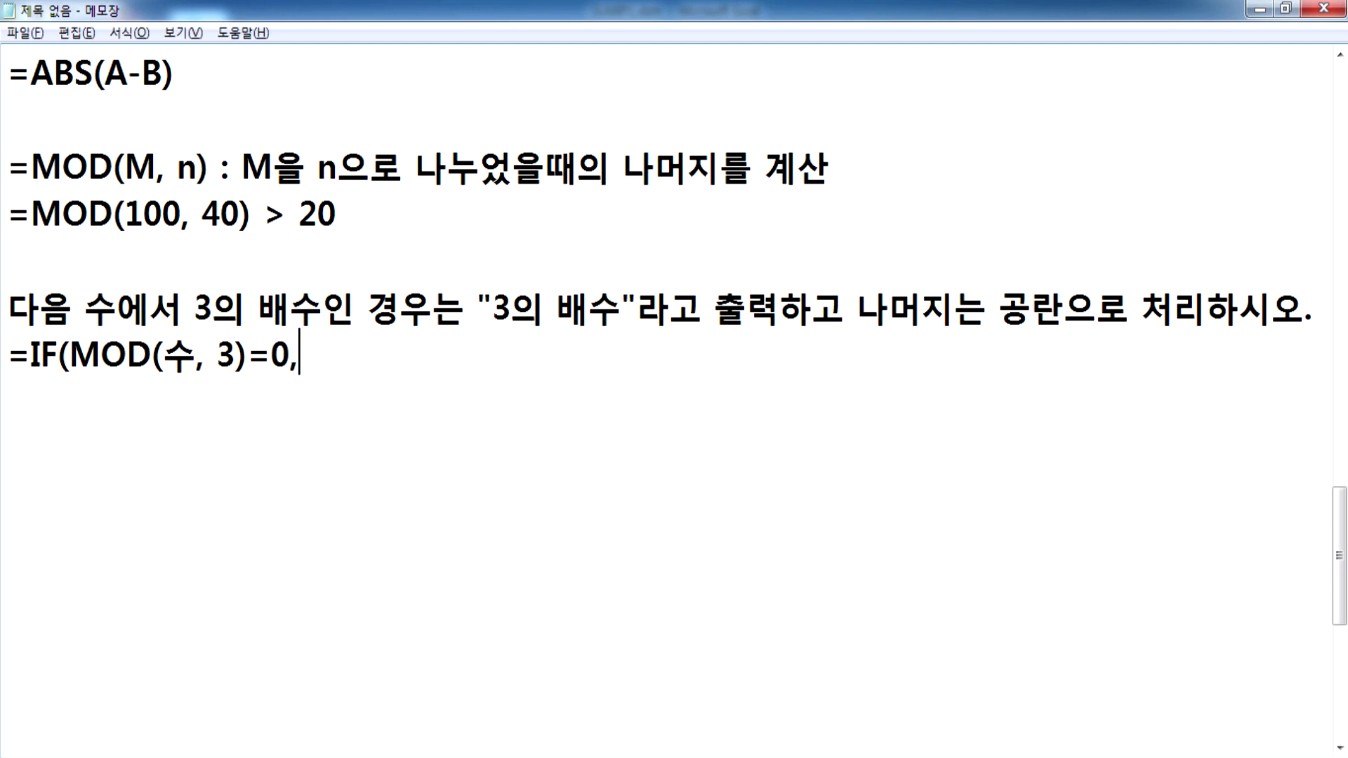
pyautogui.write(' "3의 배수"')
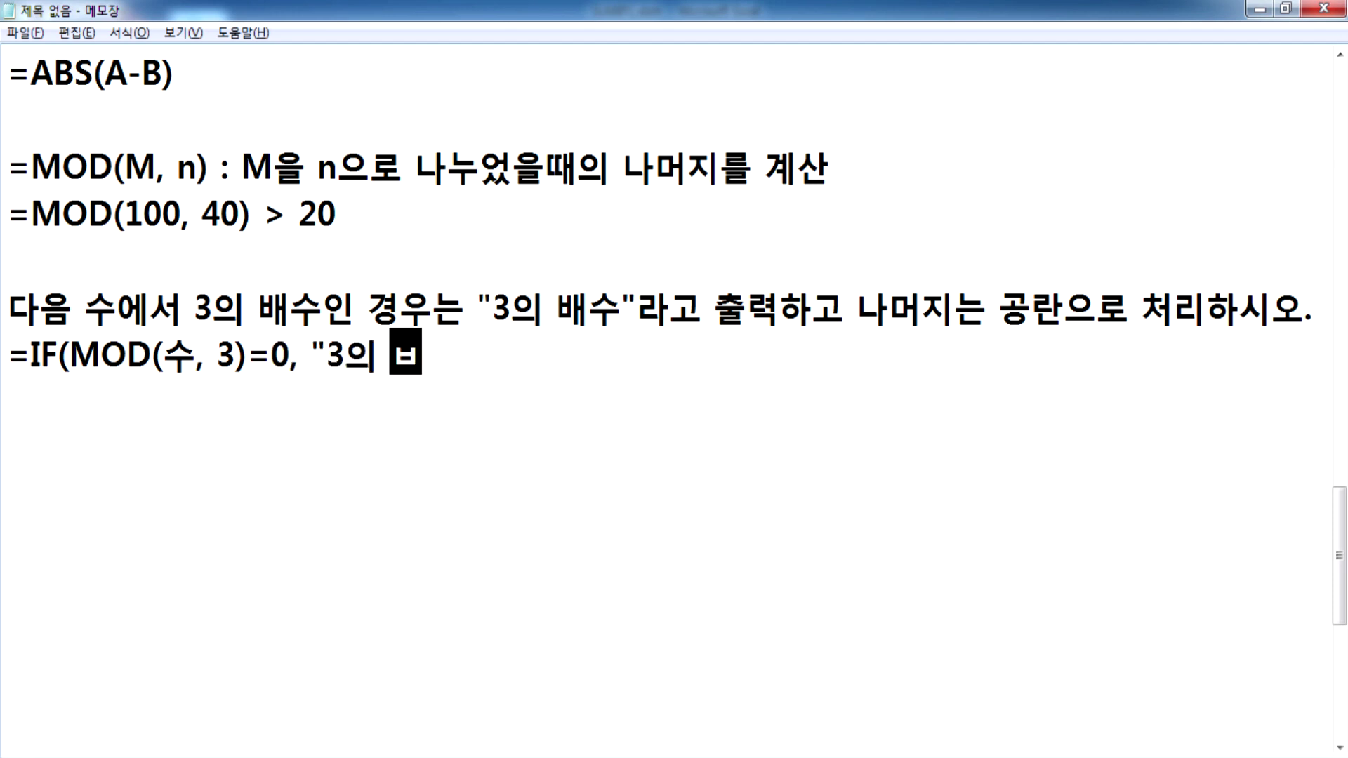
pyautogui.write(', "")')
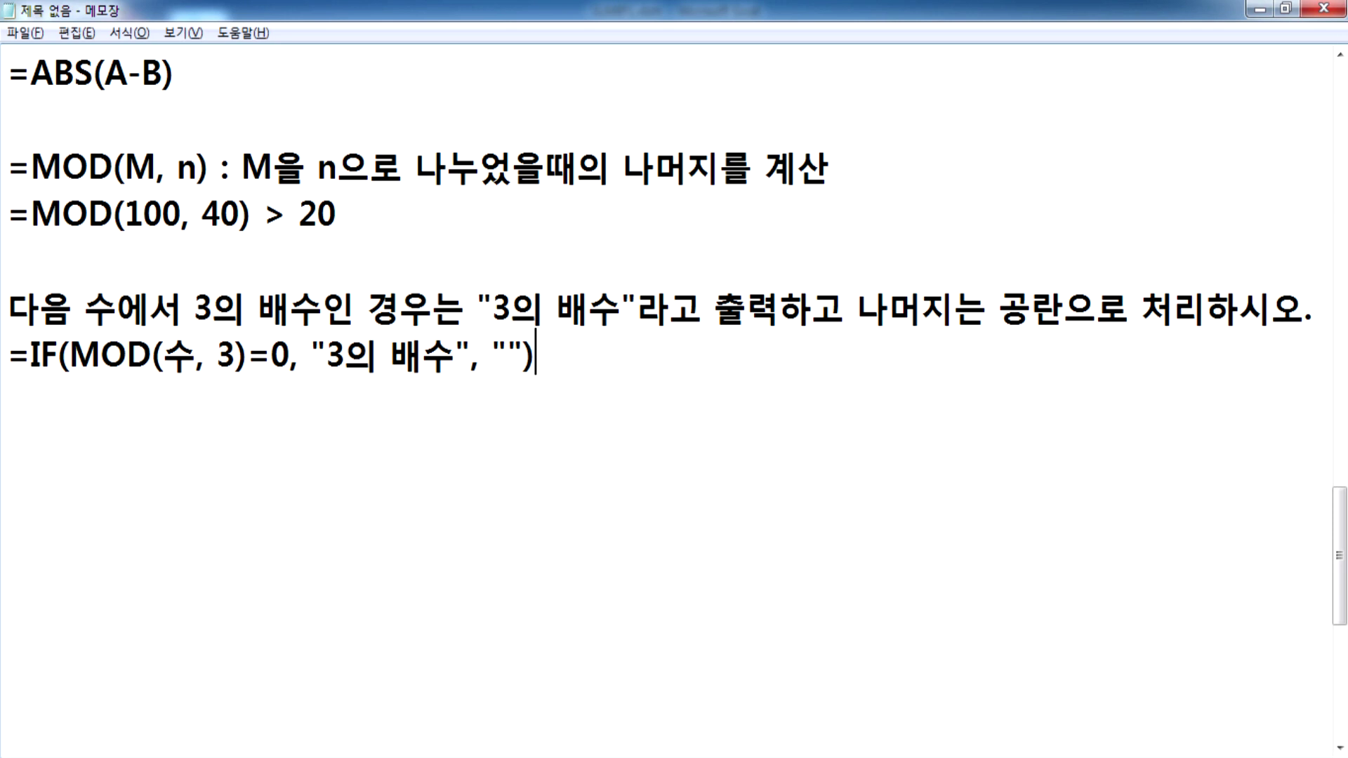
# Add the exercise line "다음 짝수를 판별하시오." below the multiples-of-3 solution, separated by a blank line.
pyautogui.press('Return')
pyautogui.press('Return')
pyautogui.write('다음 ㅊ')
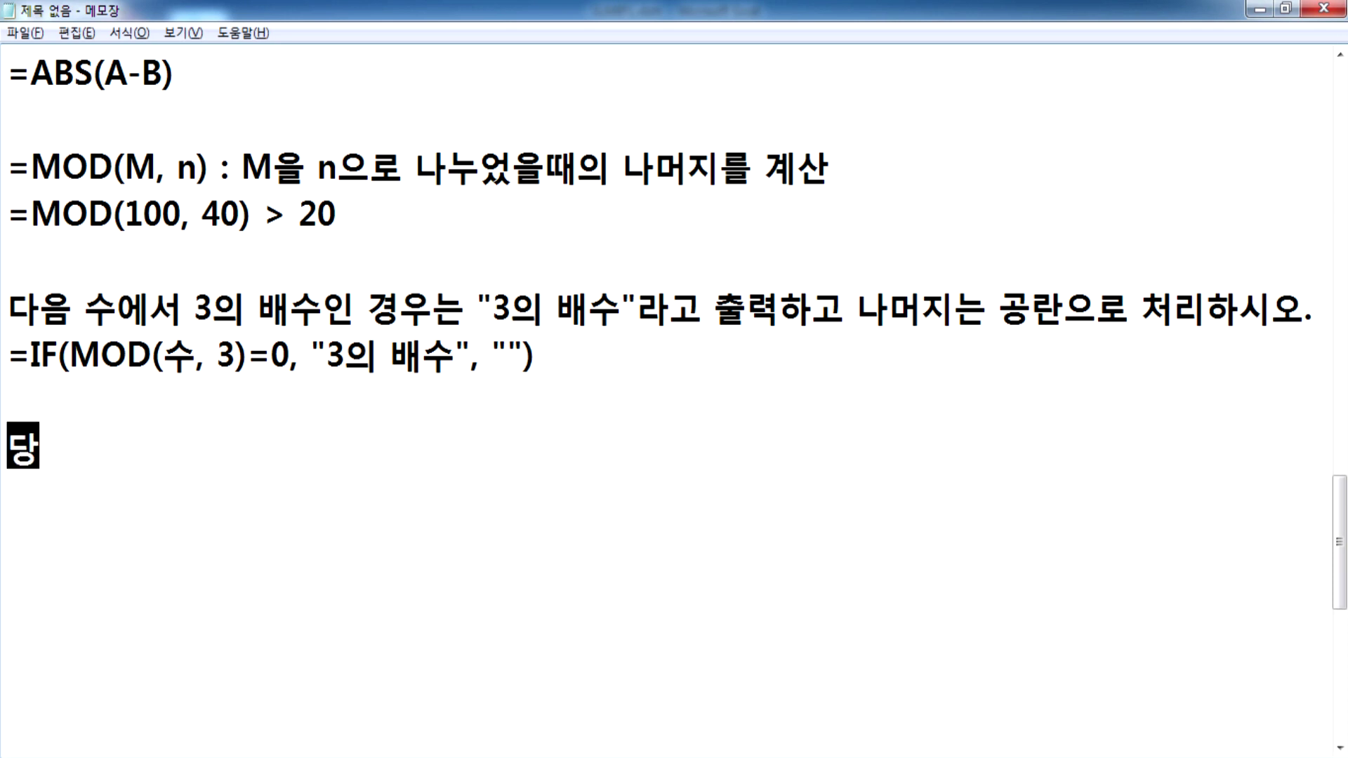
pyautogui.press('BackSpace')
pyautogui.write('짝수를파')
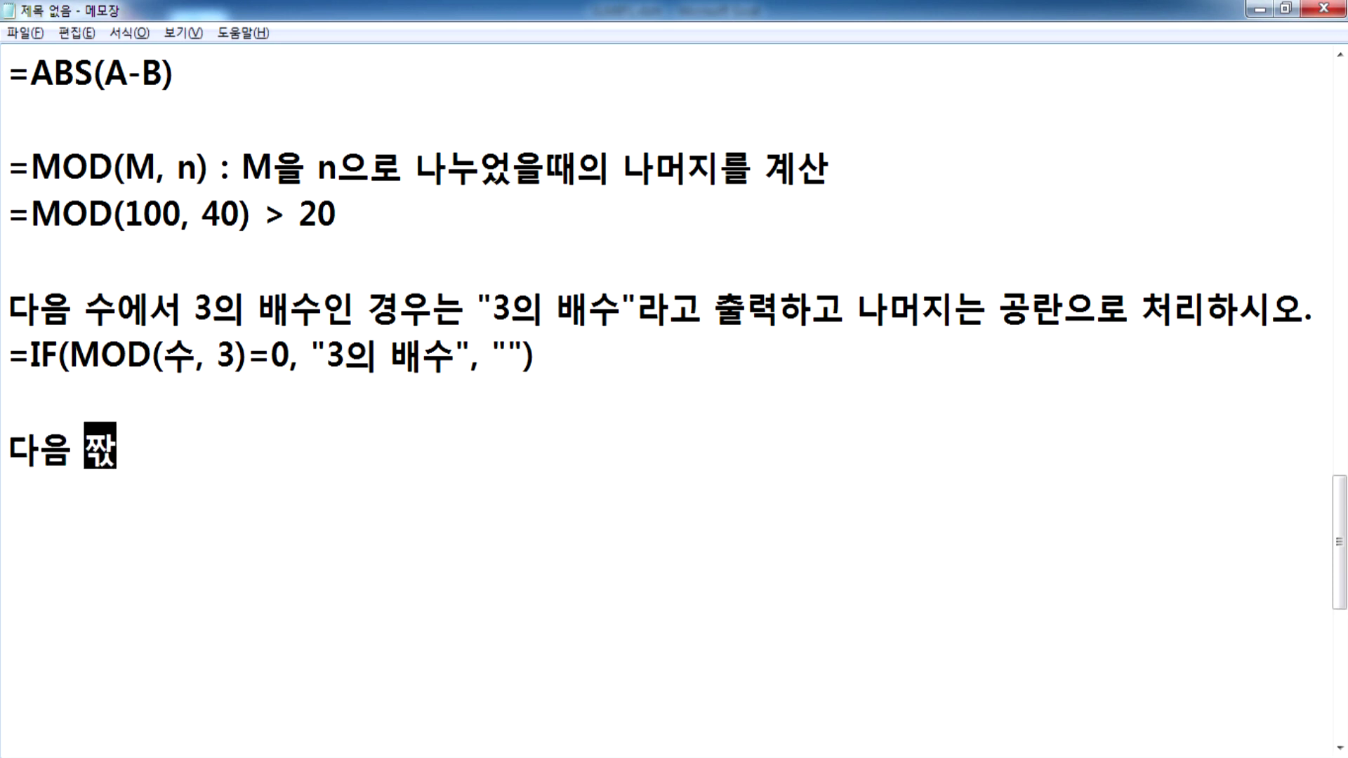
pyautogui.write('ㄴㅂ')
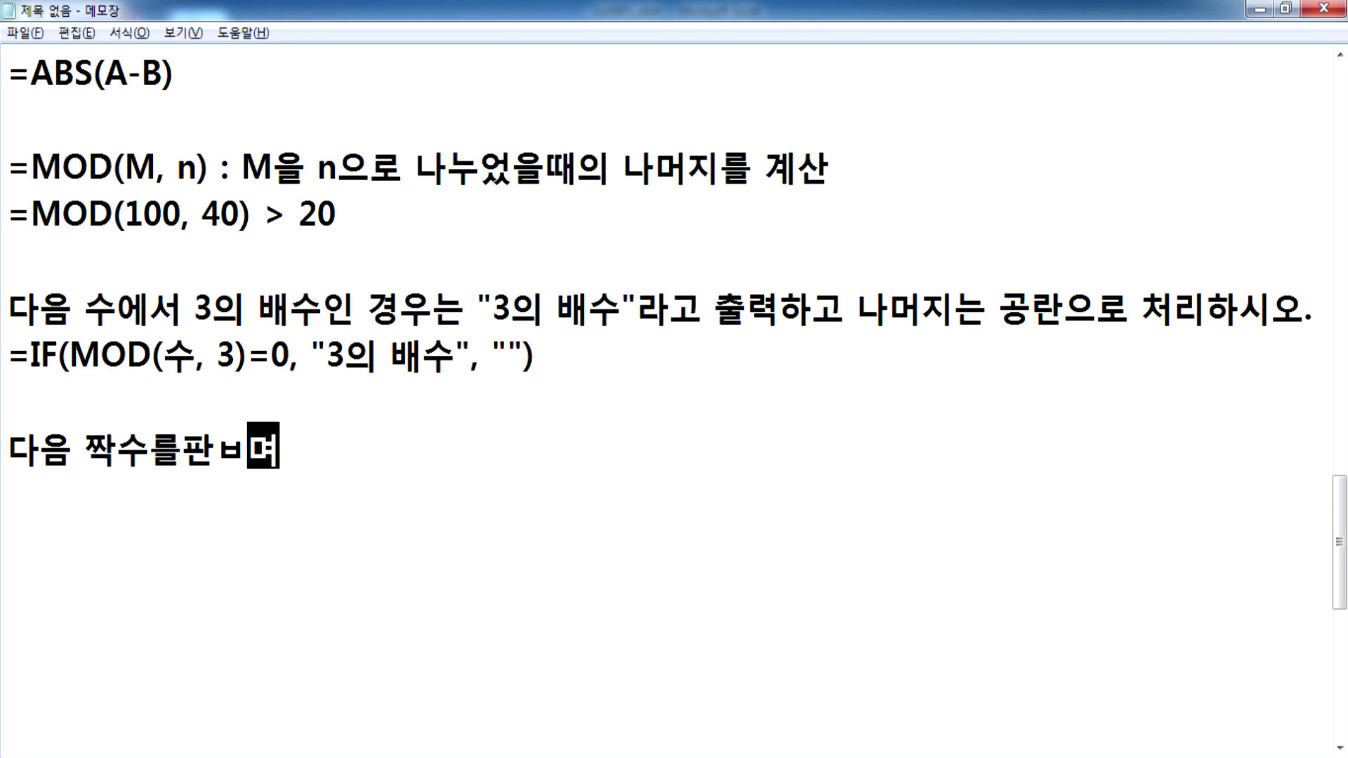
pyautogui.press('BackSpace')
pyautogui.press('Left')
pyautogui.press('Right')
pyautogui.write('별하싱')
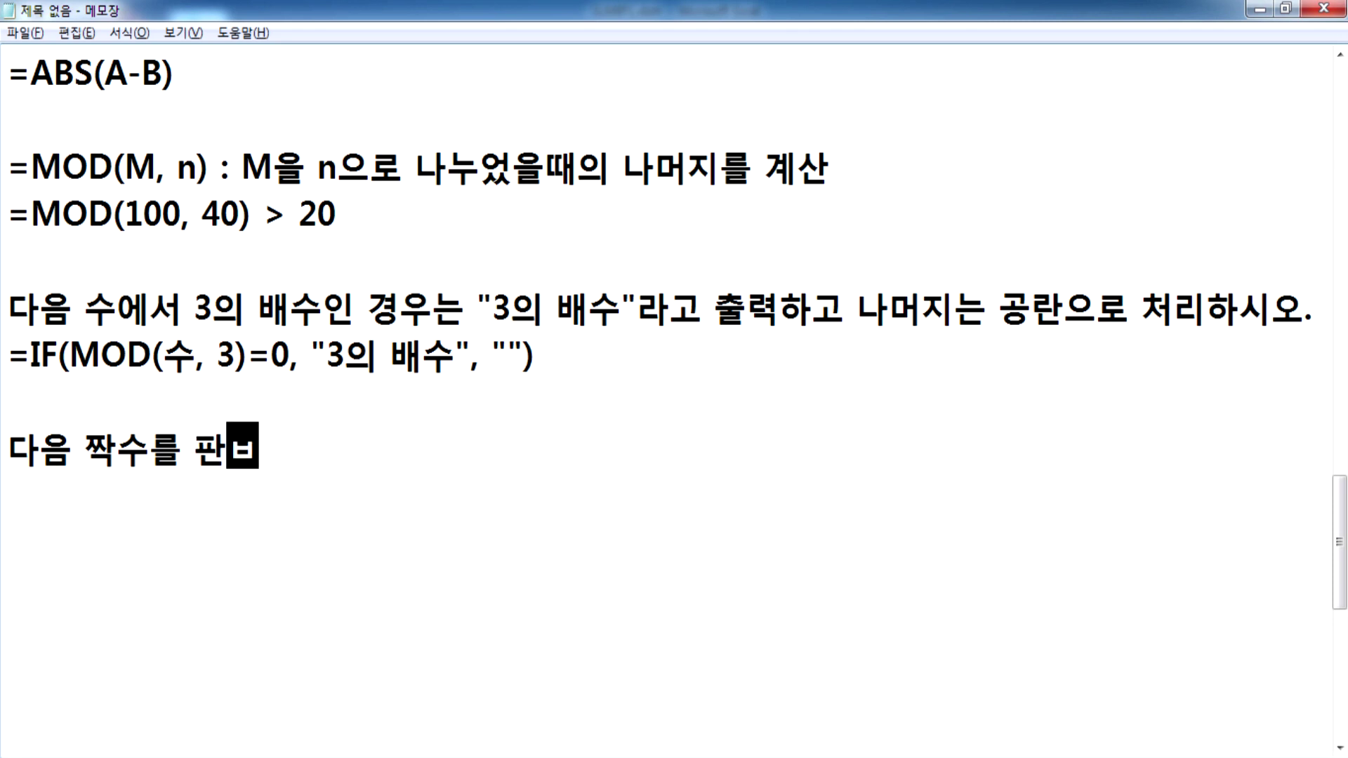
pyautogui.write('ㅗ.')
# Write the solution "=IF(MOD(수, 2)=0, "짝수", "홀수")" under the even-number exercise.
pyautogui.press('Return')
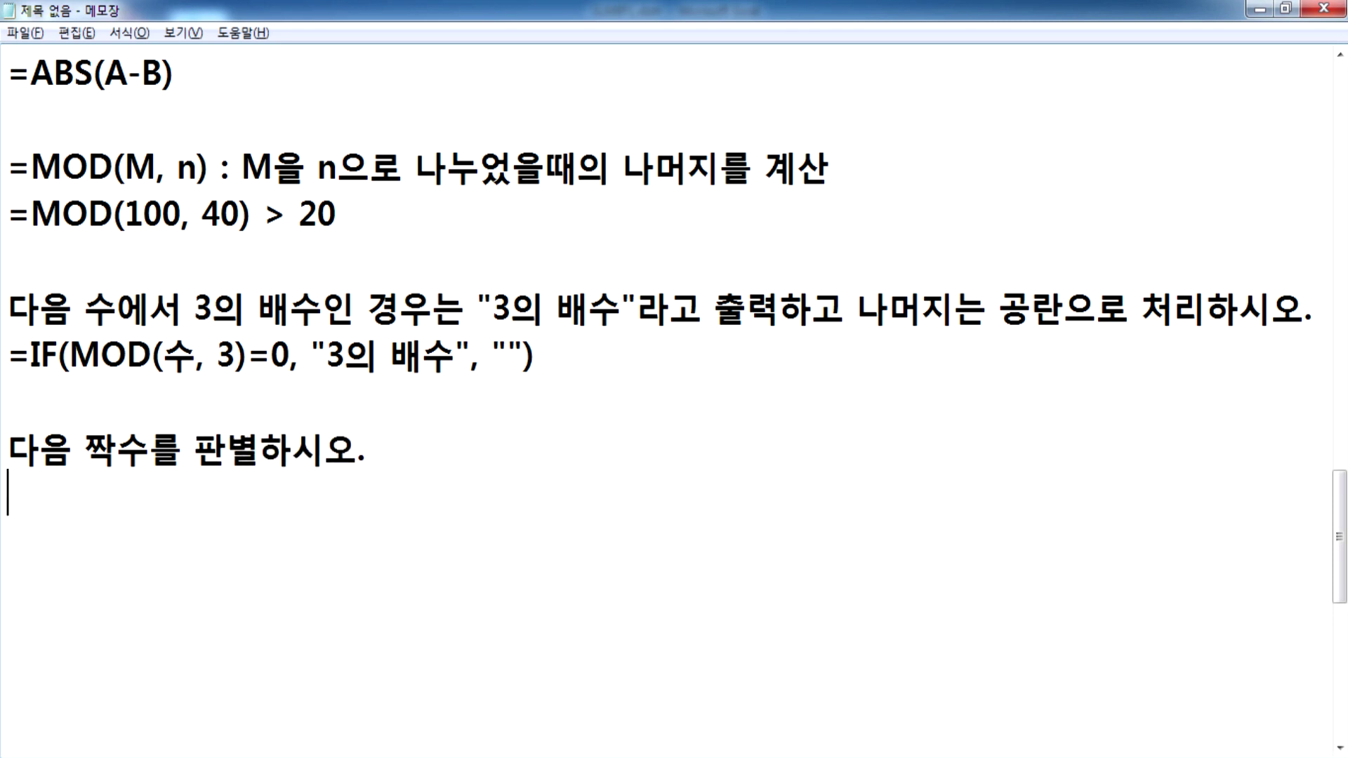
pyautogui.write('=IF(MOD')
pyautogui.press('Hangul')
pyautogui.write('수, 2)=0,')
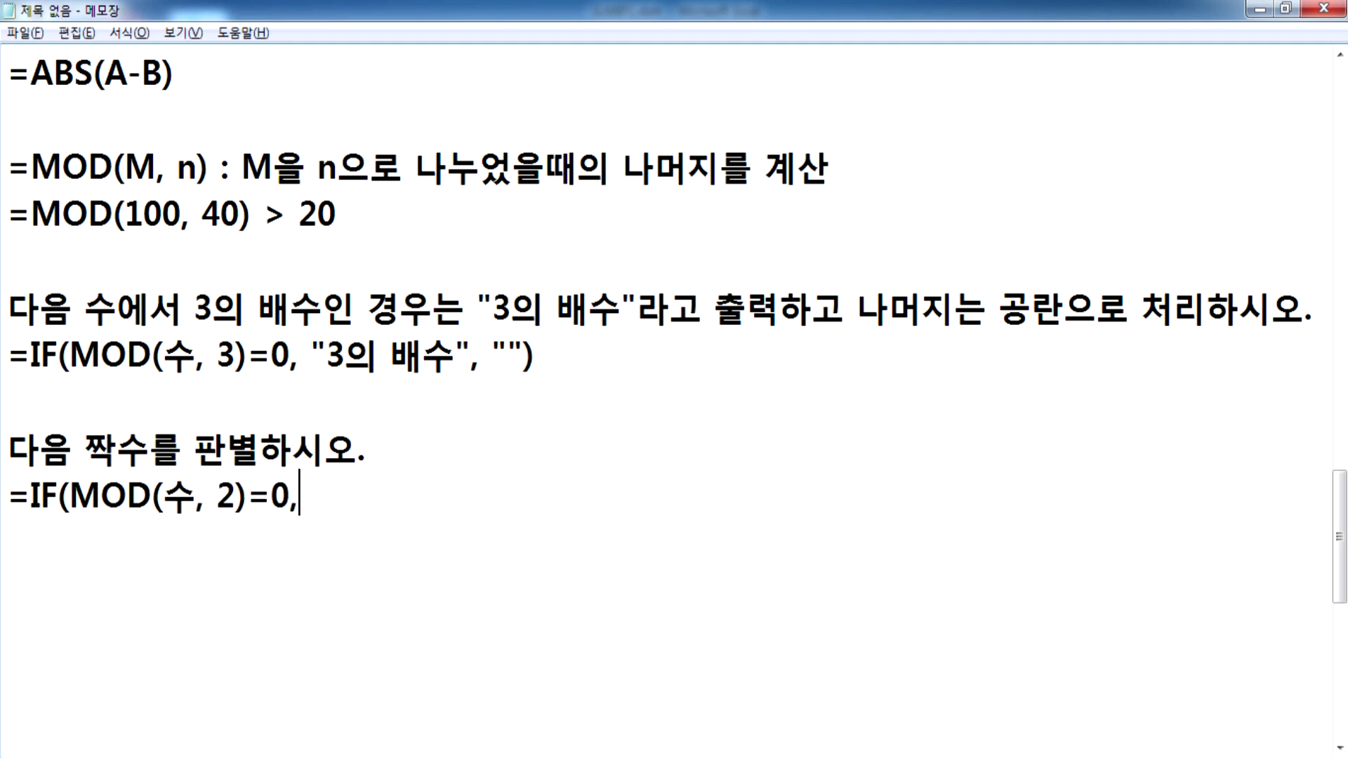
pyautogui.write(' "짜ㄱ수", "ㄹ')
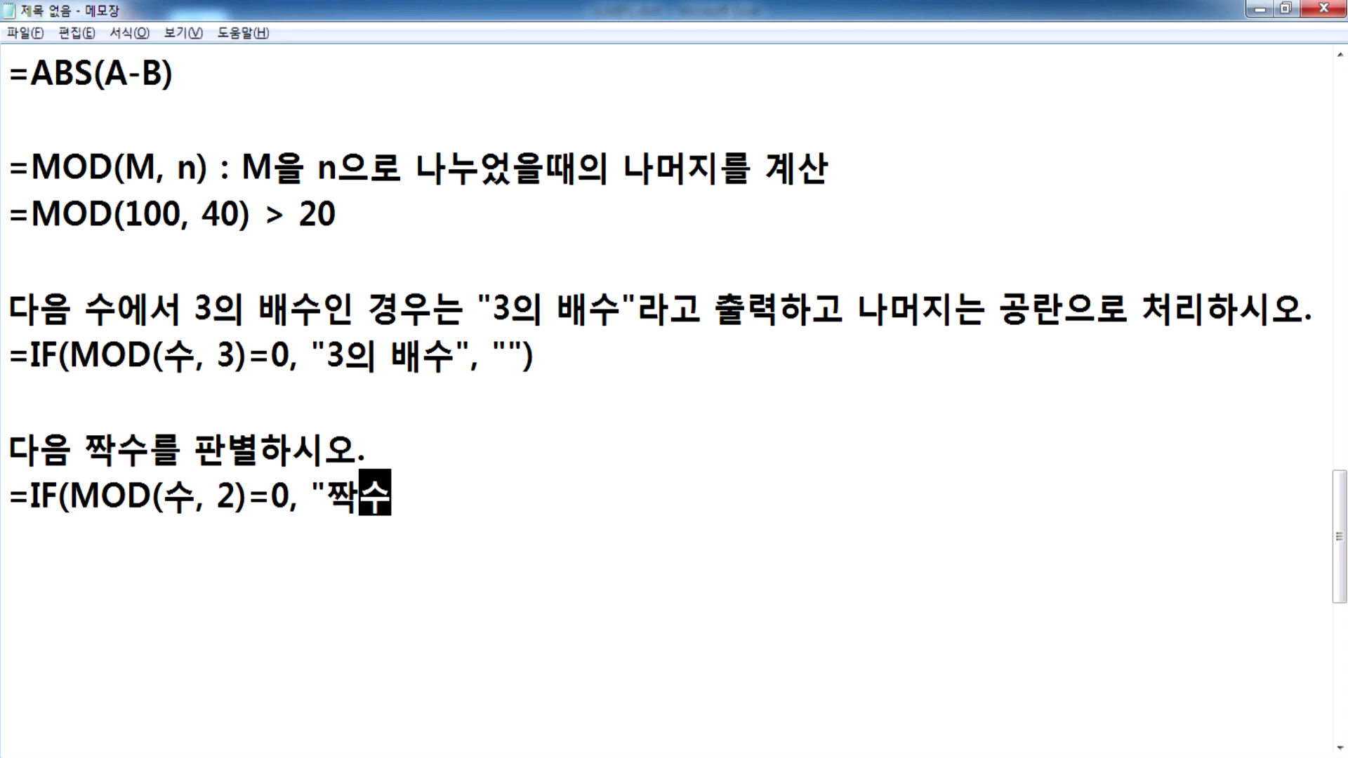
pyautogui.press('BackSpace')
pyautogui.write('홀수")')
pyautogui.press('Return')
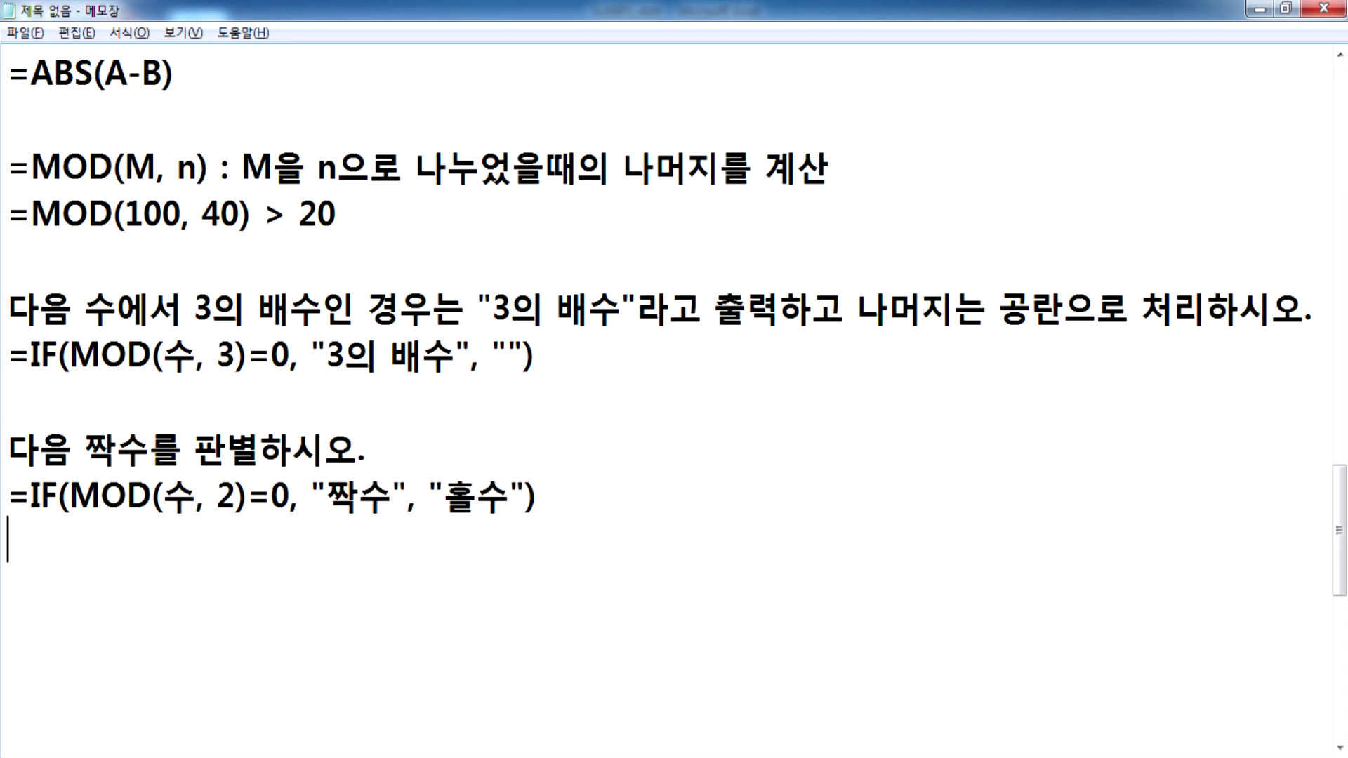
pyautogui.scroll(-1, 295, 184)
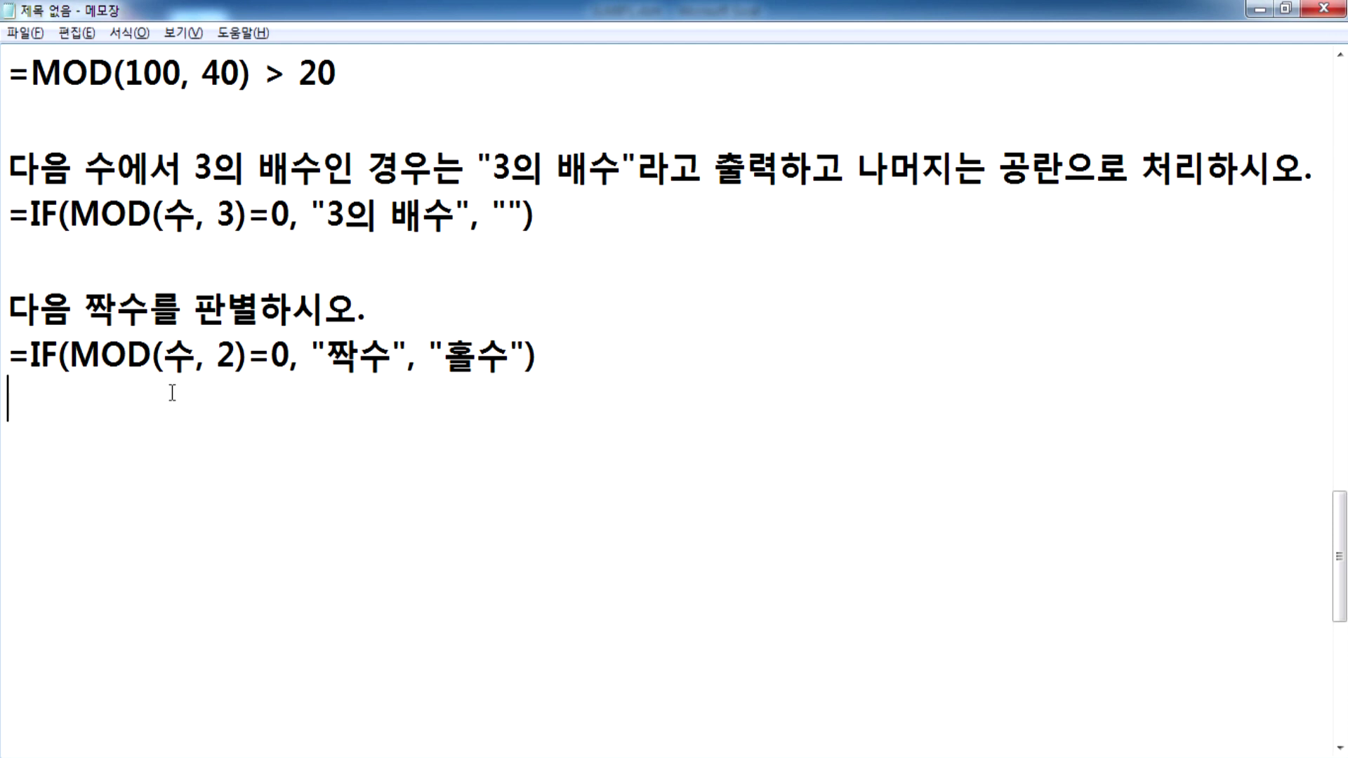
# Add the heading "* VLOOKUP, HLOOKUP" below the even-number solution, separated by a blank line.
pyautogui.press('Return')
pyautogui.press('Return')
pyautogui.scroll(-2, 157, 390)
pyautogui.click(55, 181)
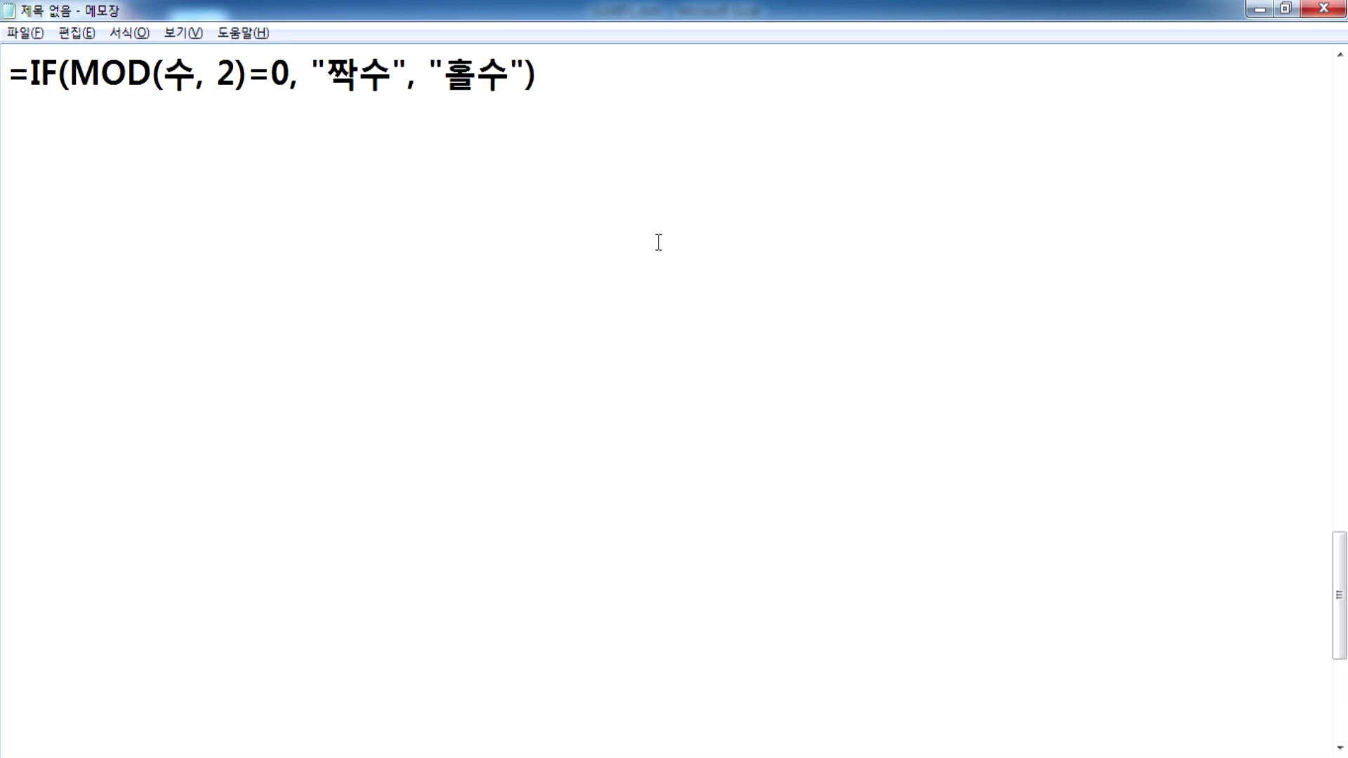
pyautogui.write('VLOOK')
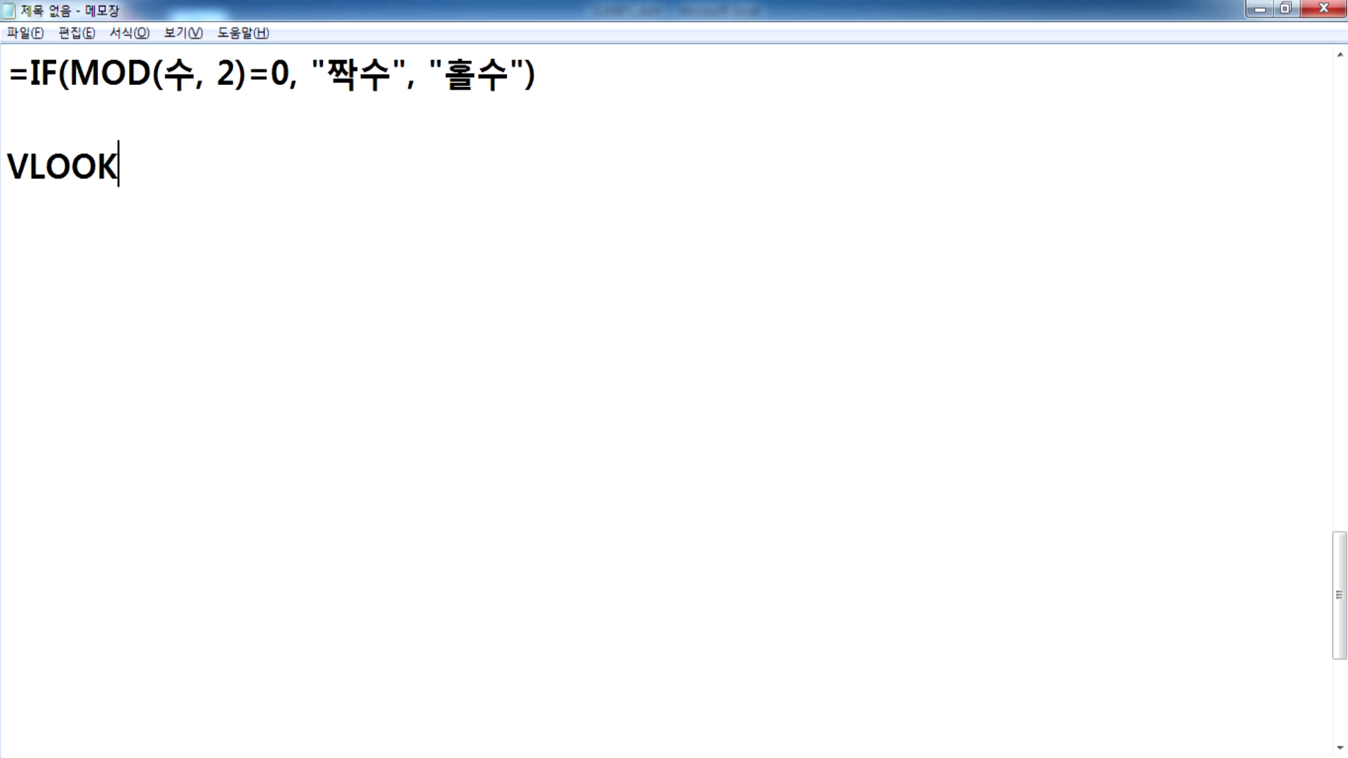
pyautogui.write('UP, HL')
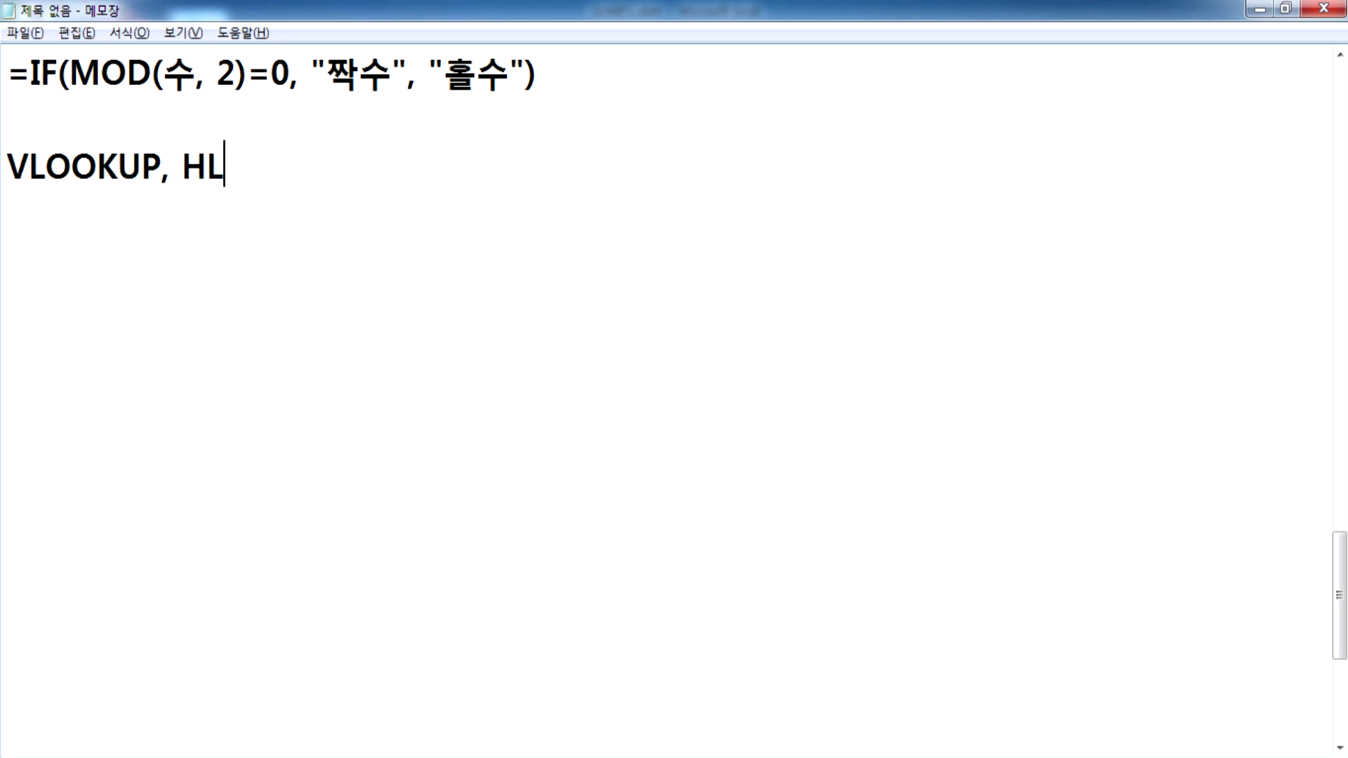
pyautogui.write('OOKUP')
pyautogui.press('Return')
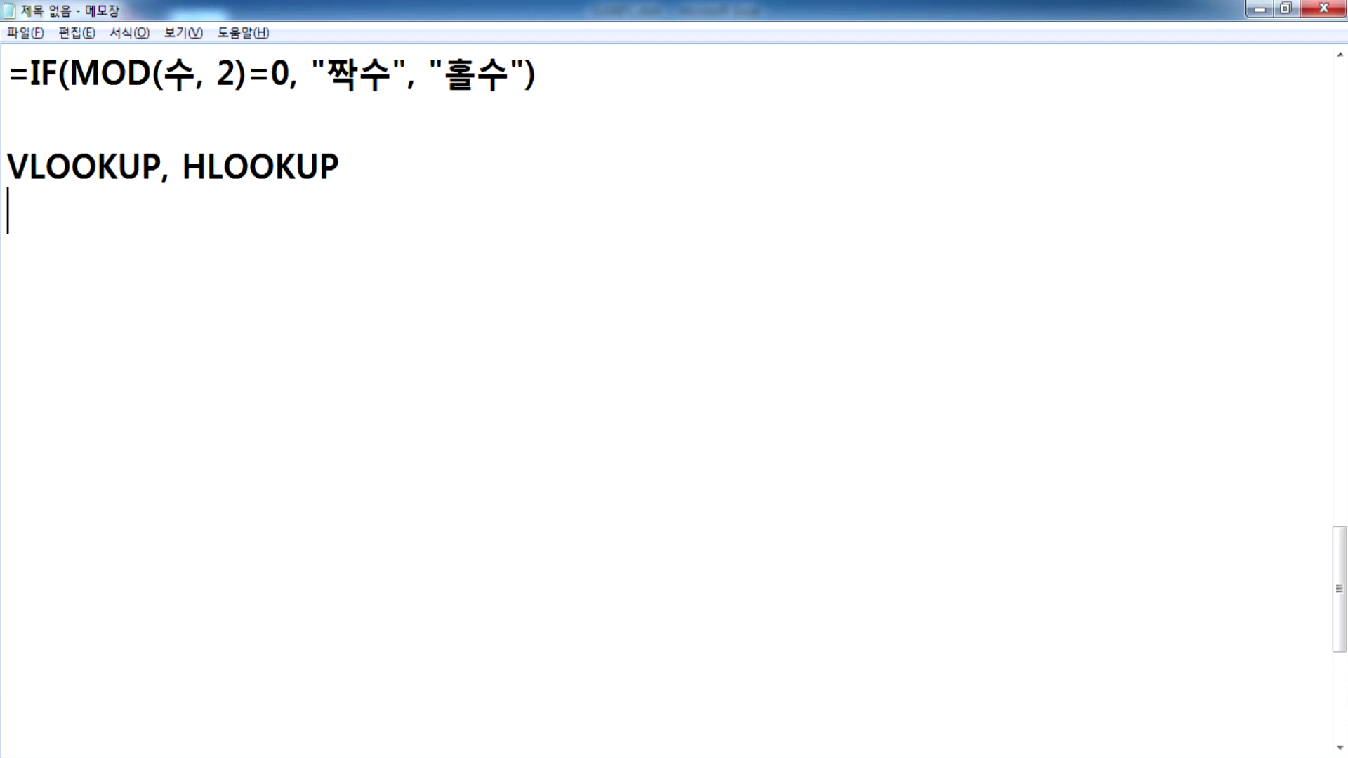
pyautogui.press('Up')
pyautogui.write('*')
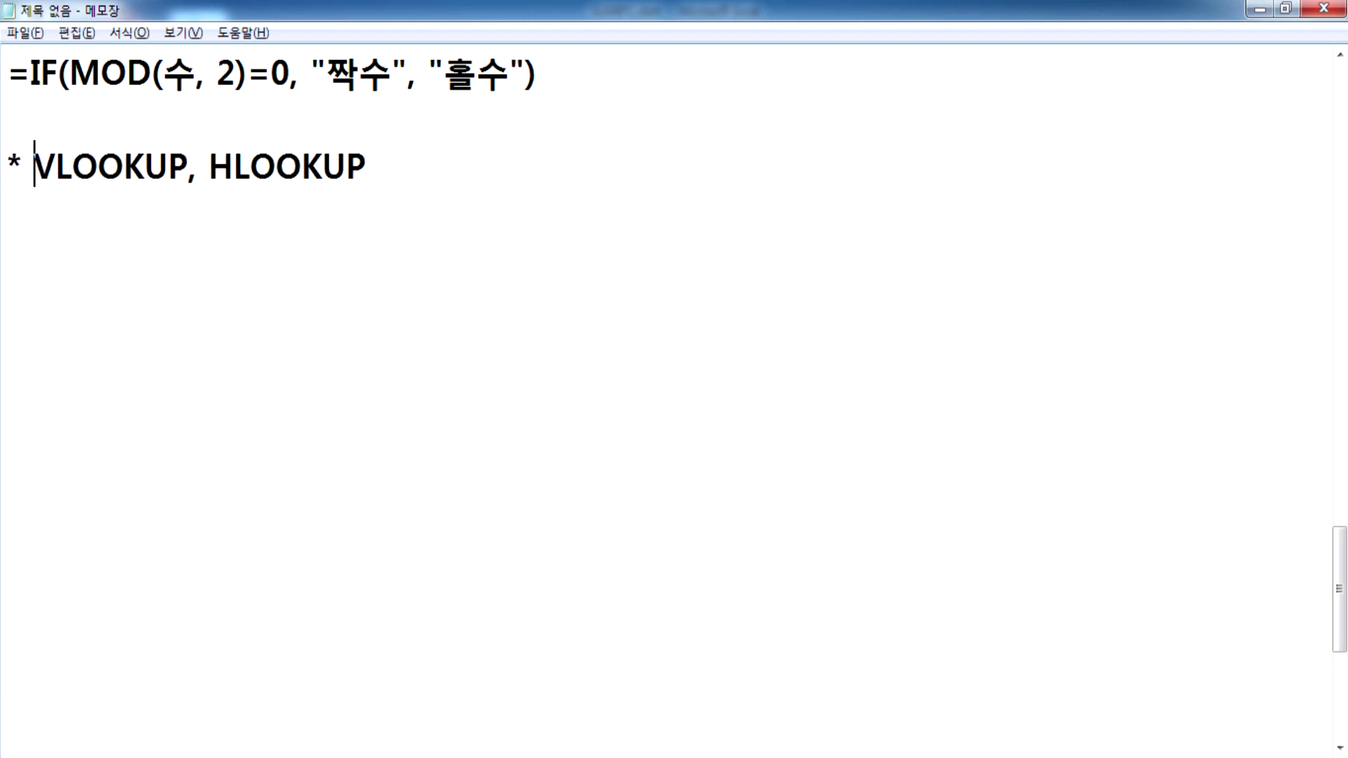
# Switch to File Explorer, find HLOOKUP.xlsm in the 06 부록 folder and open it in Excel.
pyautogui.click(658, 243)
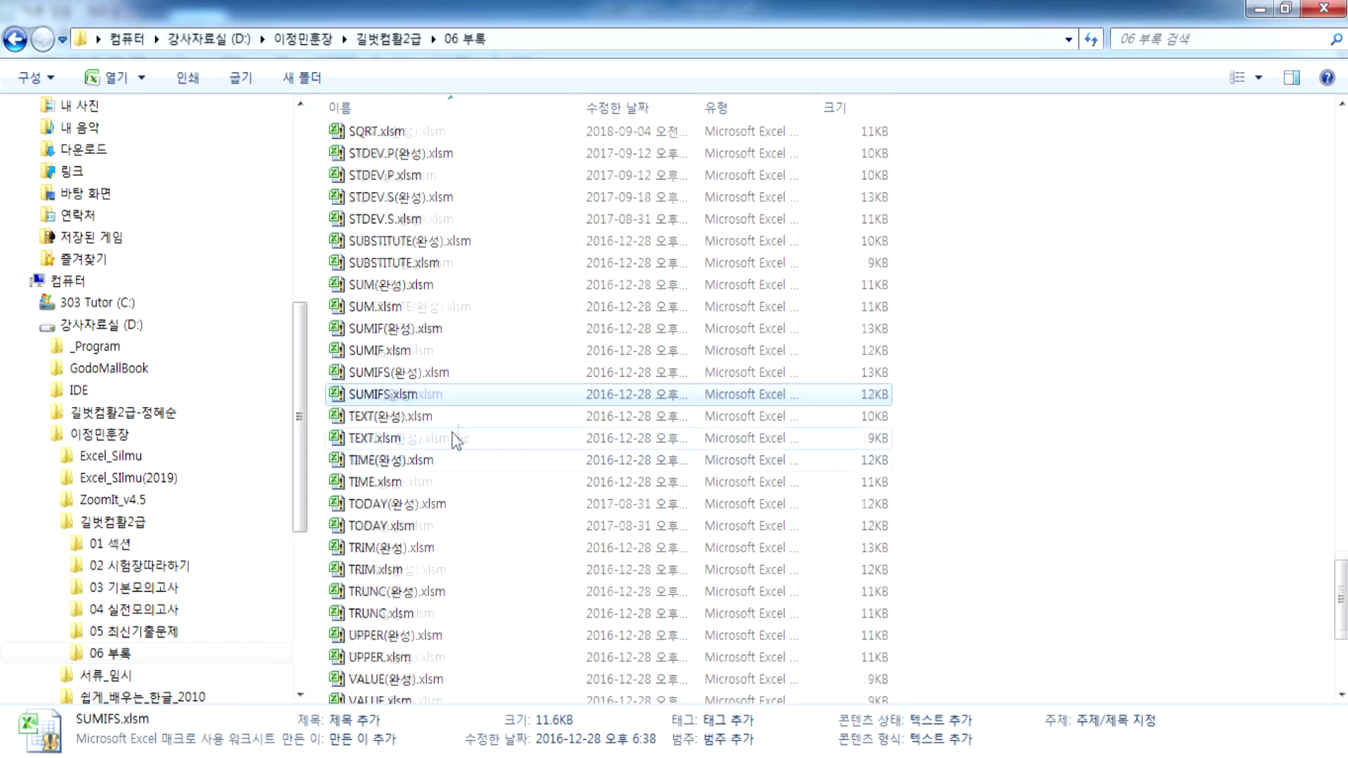
pyautogui.scroll(10, 460, 393)
pyautogui.press('h')
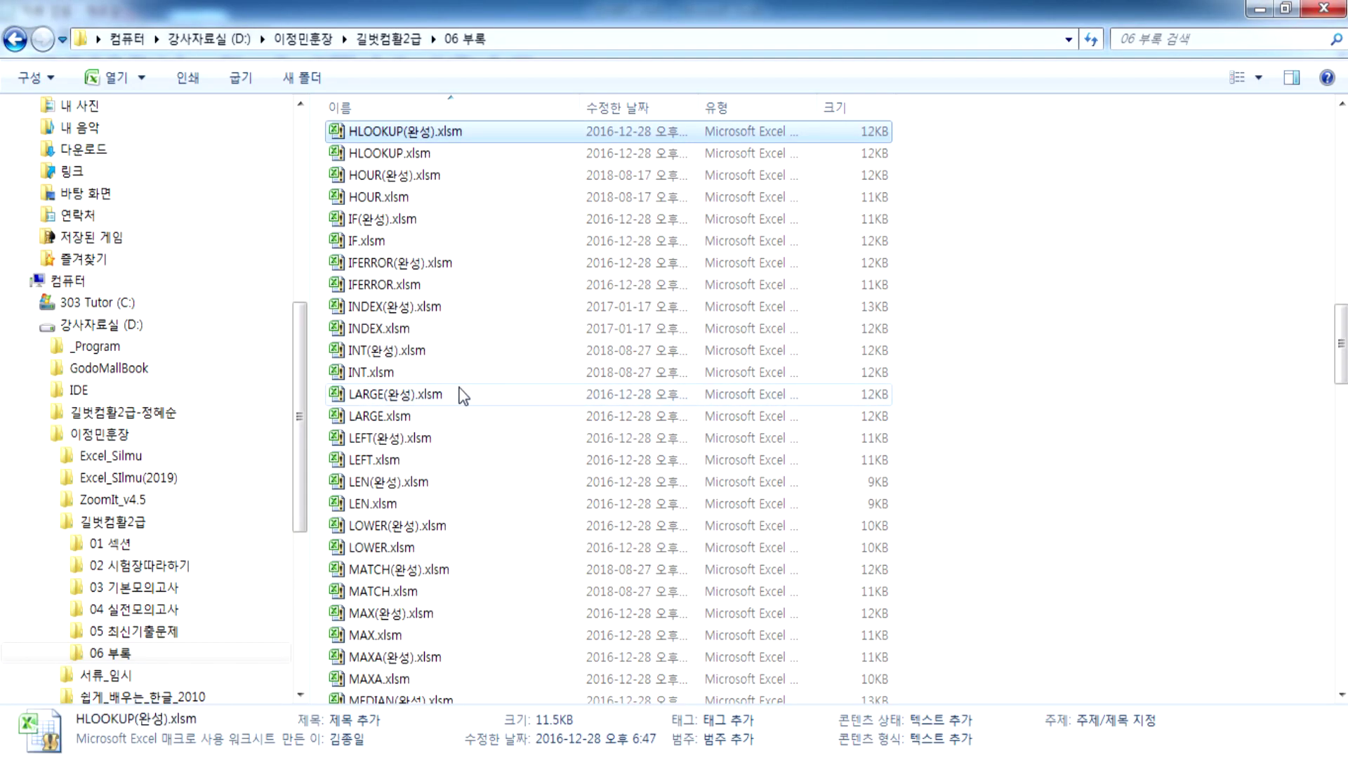
pyautogui.click(387, 153)
pyautogui.scroll(5, 394, 274)
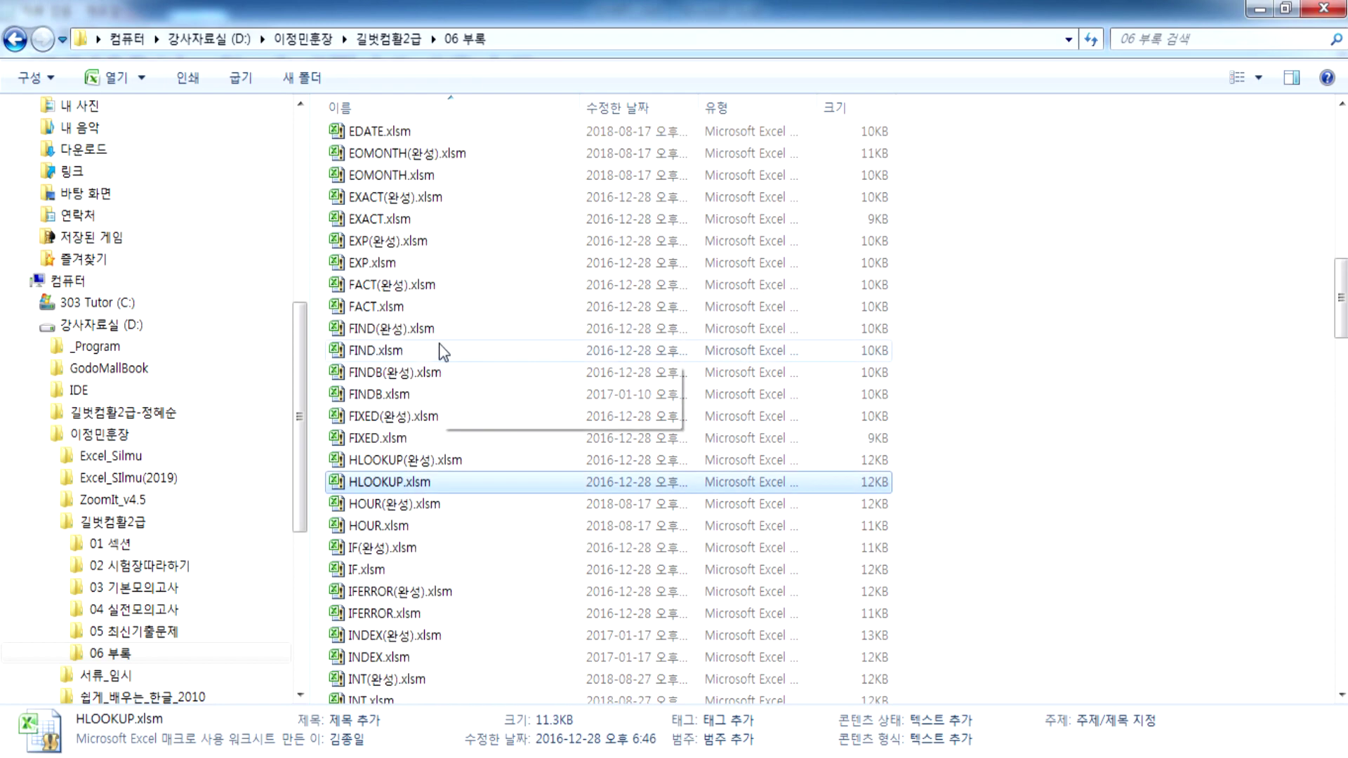
pyautogui.scroll(-9, 419, 281)
pyautogui.click(428, 450)
pyautogui.scroll(3, 432, 425)
pyautogui.scroll(-7, 428, 393)
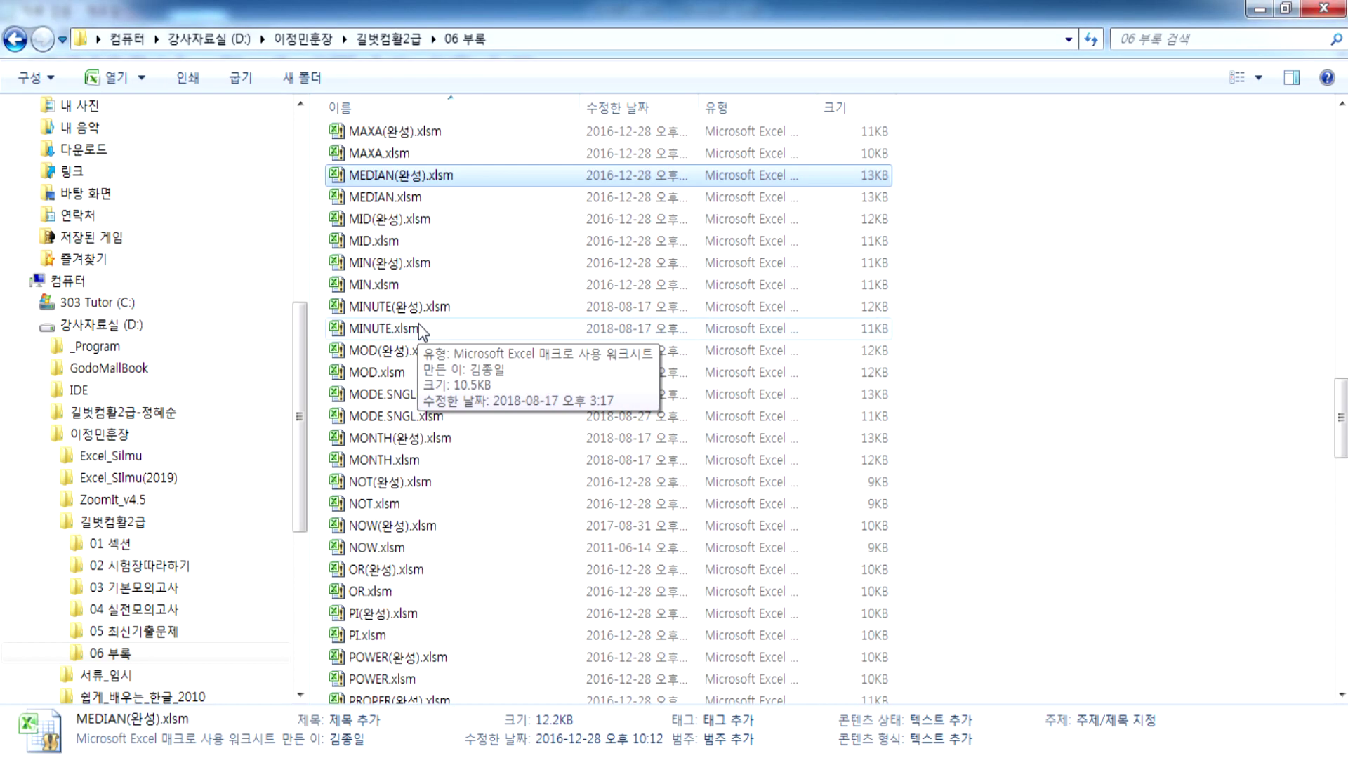
pyautogui.press('h')
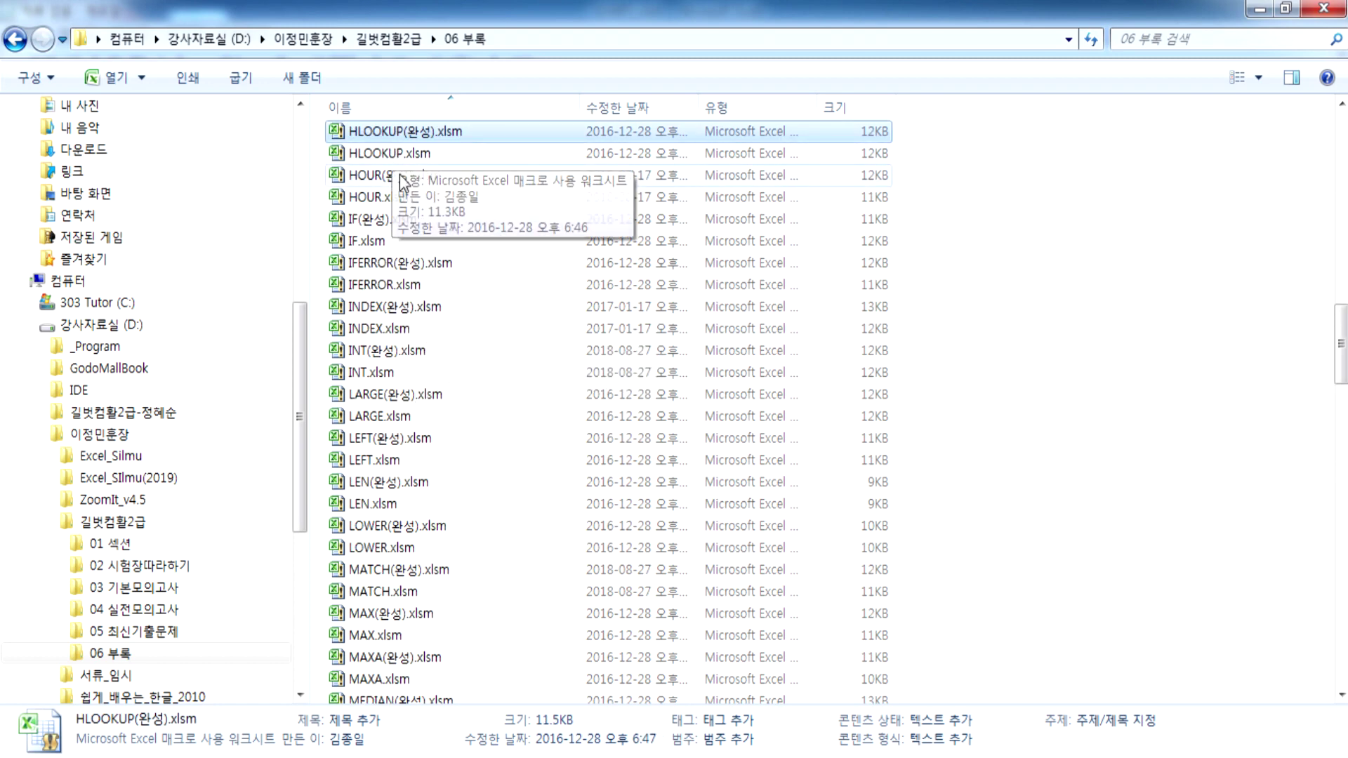
pyautogui.press('v')
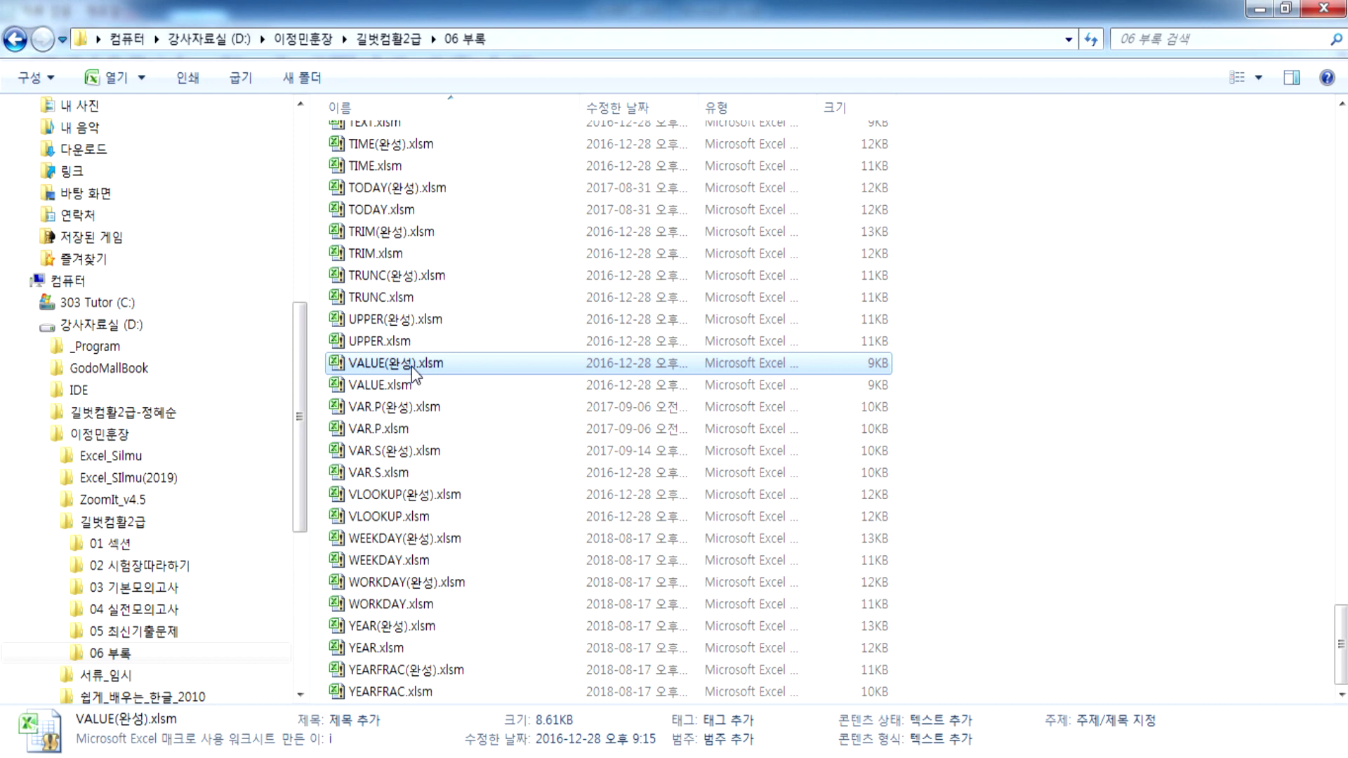
pyautogui.press('h')
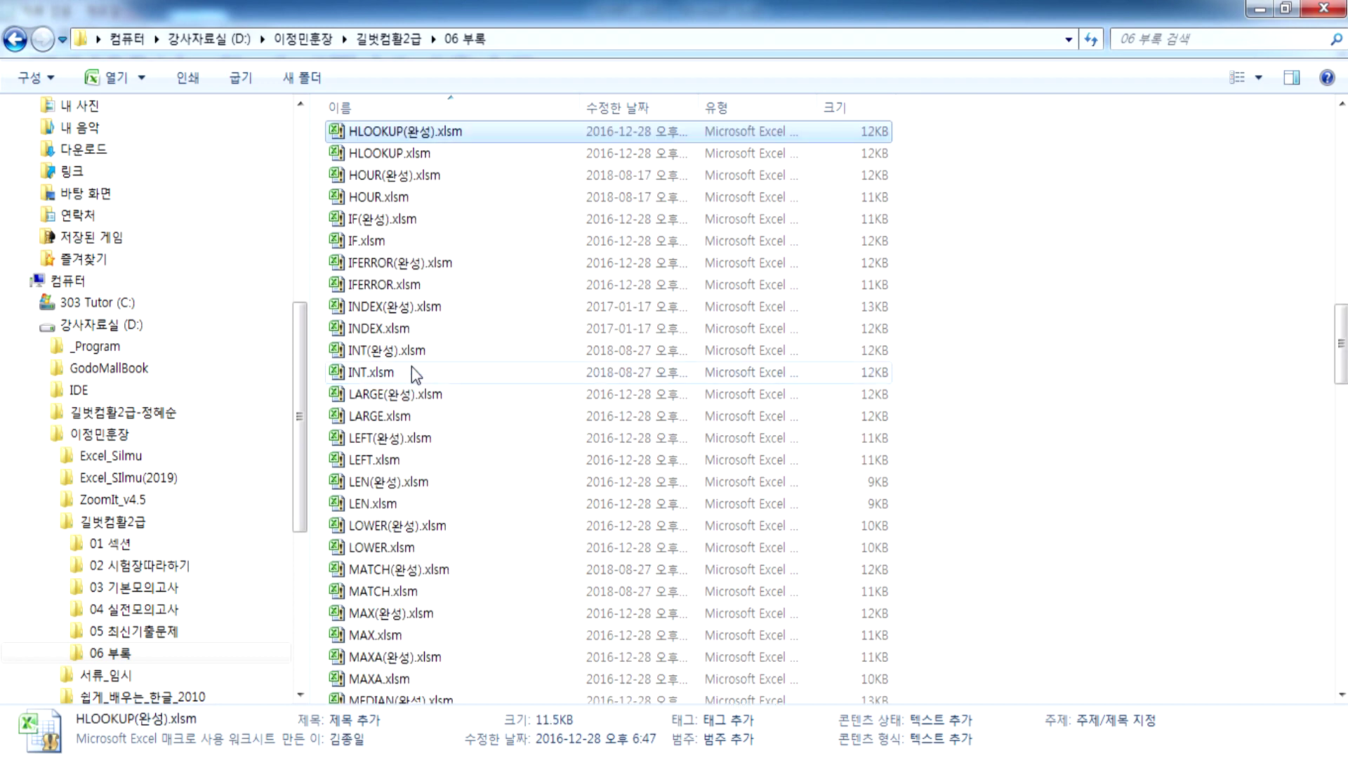
pyautogui.click(390, 155)
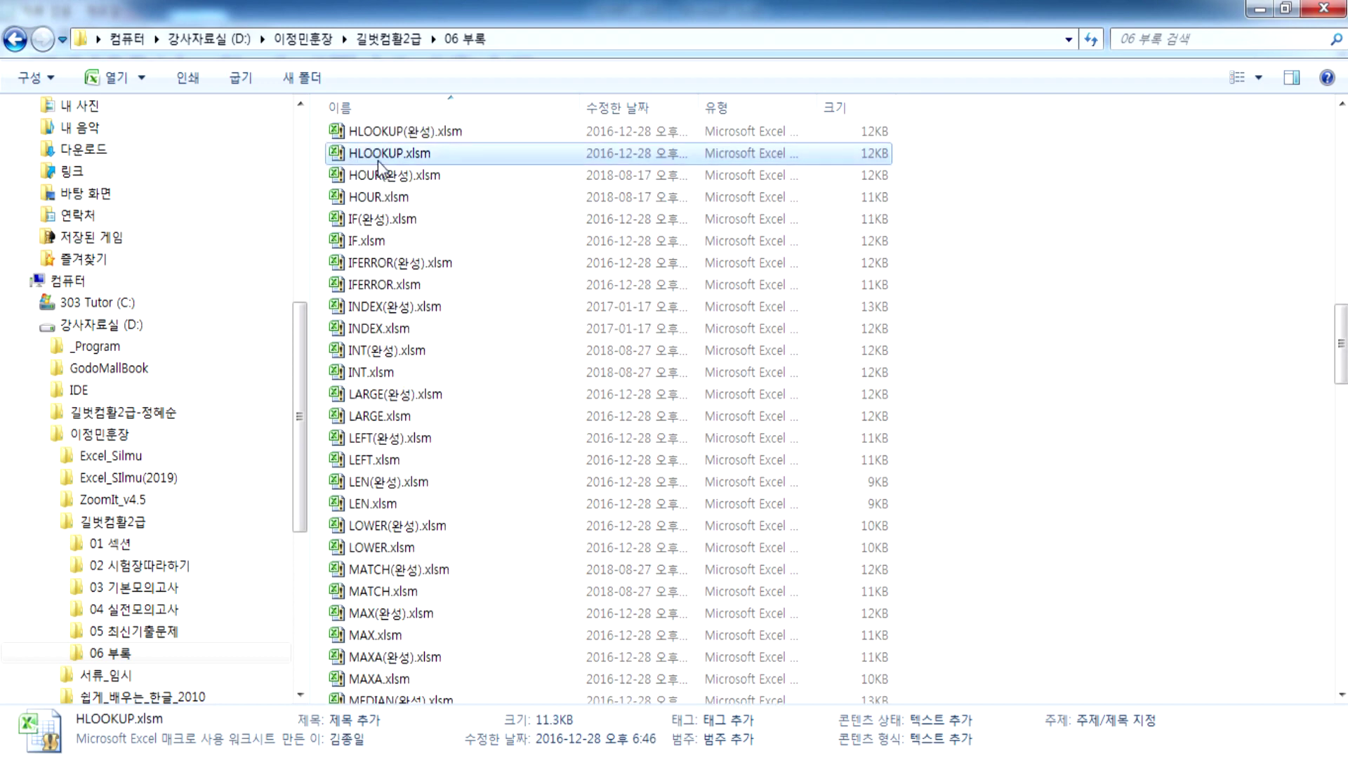
pyautogui.doubleClick(379, 159)
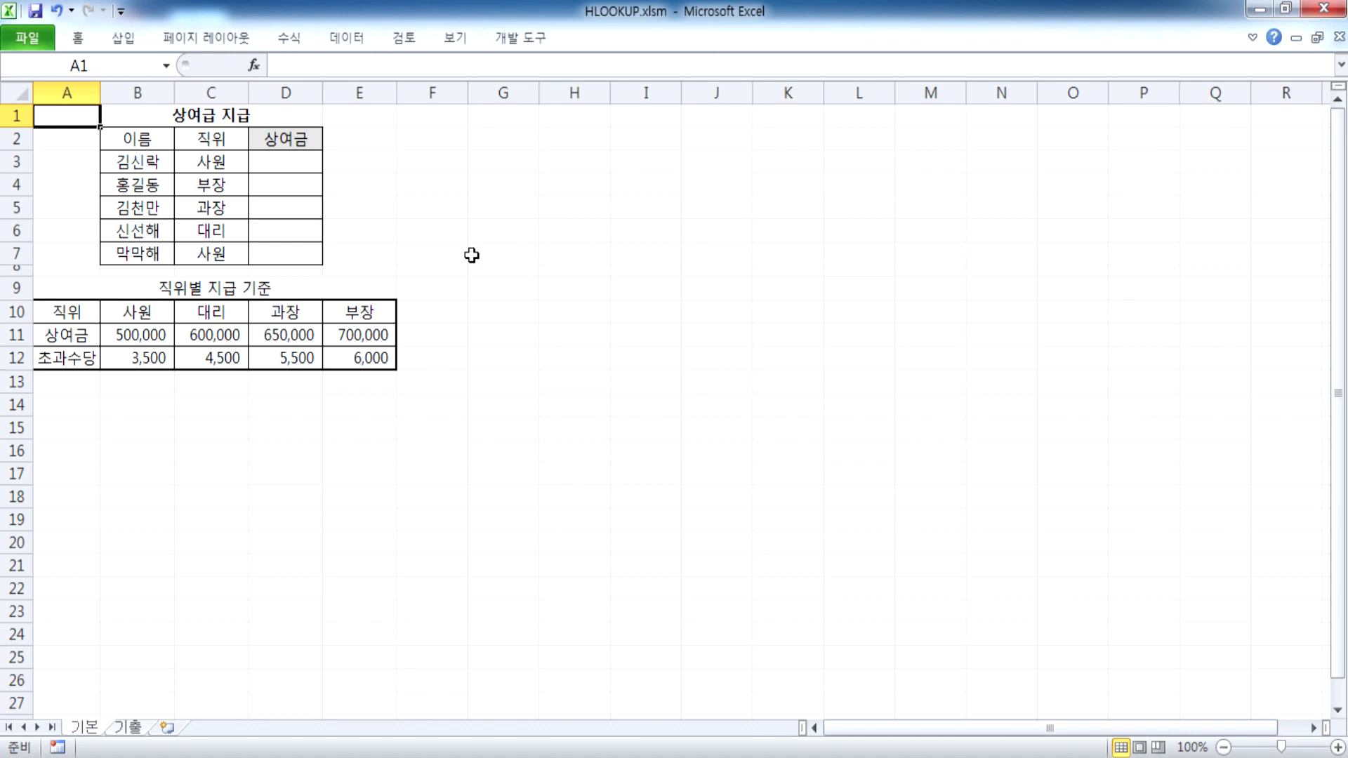
# Move the 직위별 지급 기준 table with its title beside the bonus table, so that it occupies F2:J5.
pyautogui.keyDown('ctrl'); pyautogui.scroll(4, 190, 232); pyautogui.keyUp('ctrl')
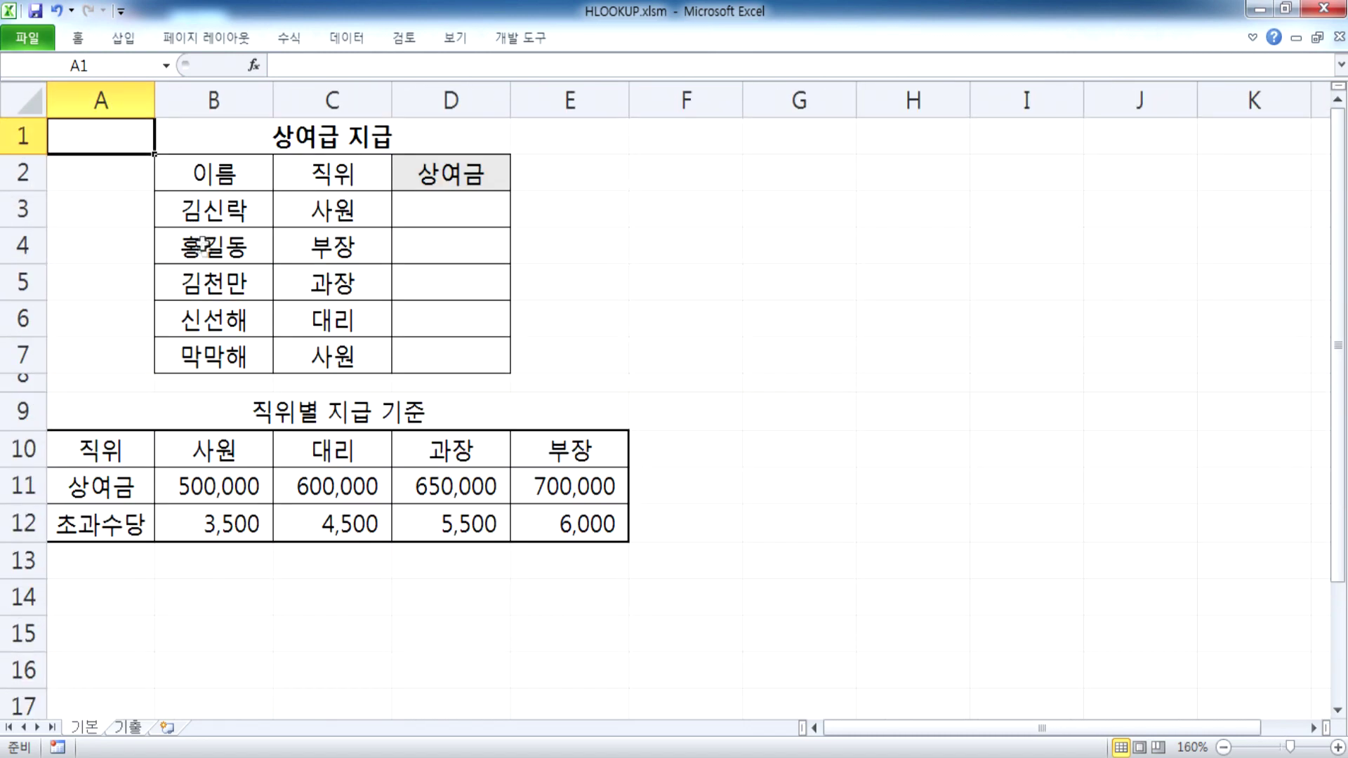
pyautogui.keyDown('ctrl'); pyautogui.scroll(-1, 197, 295); pyautogui.keyUp('ctrl')
pyautogui.moveTo(75, 386); pyautogui.dragTo(927, 266)
pyautogui.click(523, 202)
# Narrow the empty columns E and A so both tables sit close together.
pyautogui.moveTo(571, 99); pyautogui.dragTo(501, 99)
pyautogui.moveTo(140, 99); pyautogui.dragTo(65, 99)
pyautogui.keyDown('ctrl'); pyautogui.scroll(1, 136, 225); pyautogui.keyUp('ctrl')
pyautogui.click(350, 223)
pyautogui.keyDown('ctrl'); pyautogui.scroll(2, 309, 242); pyautogui.keyUp('ctrl')
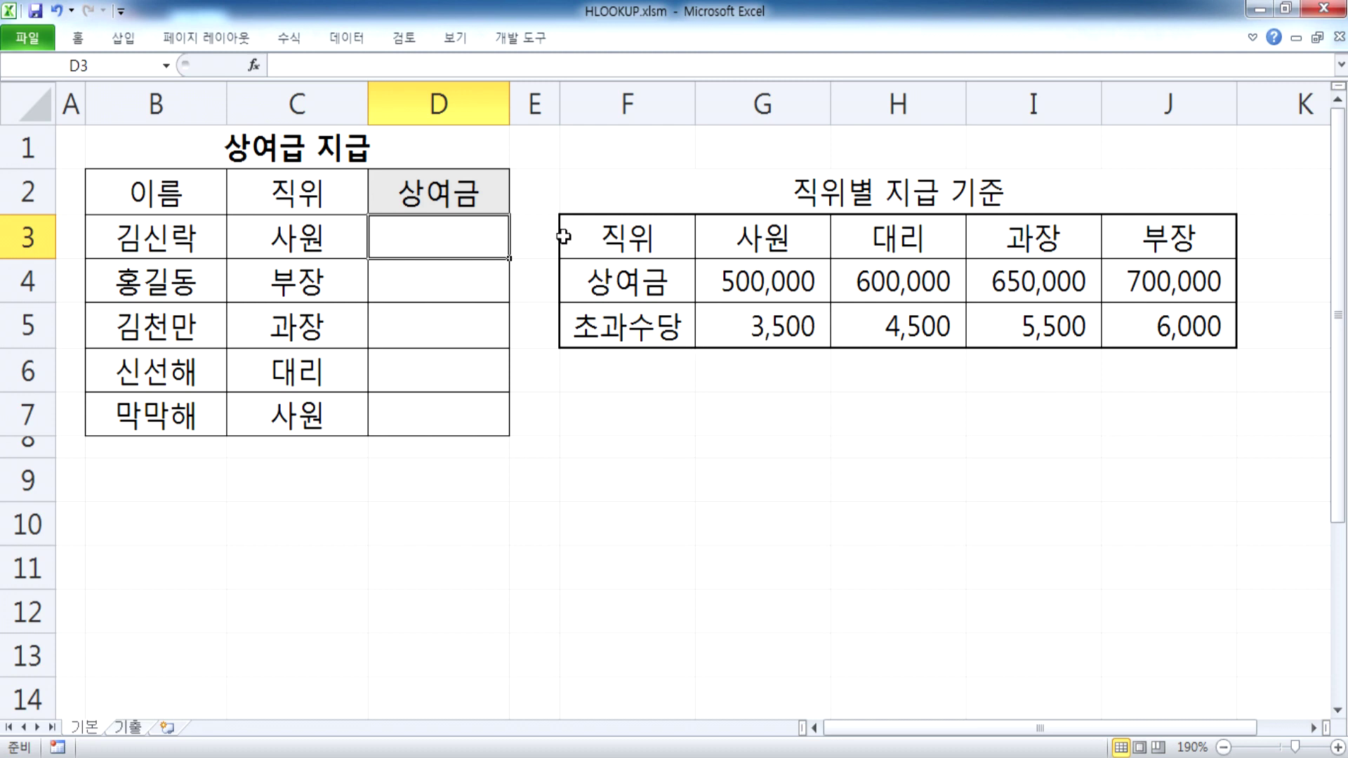
# Merge cells F7:J7 below the 직위별 지급 기준 table and left-align the merged cell.
pyautogui.moveTo(609, 411); pyautogui.dragTo(1227, 391)
pyautogui.click(78, 39)
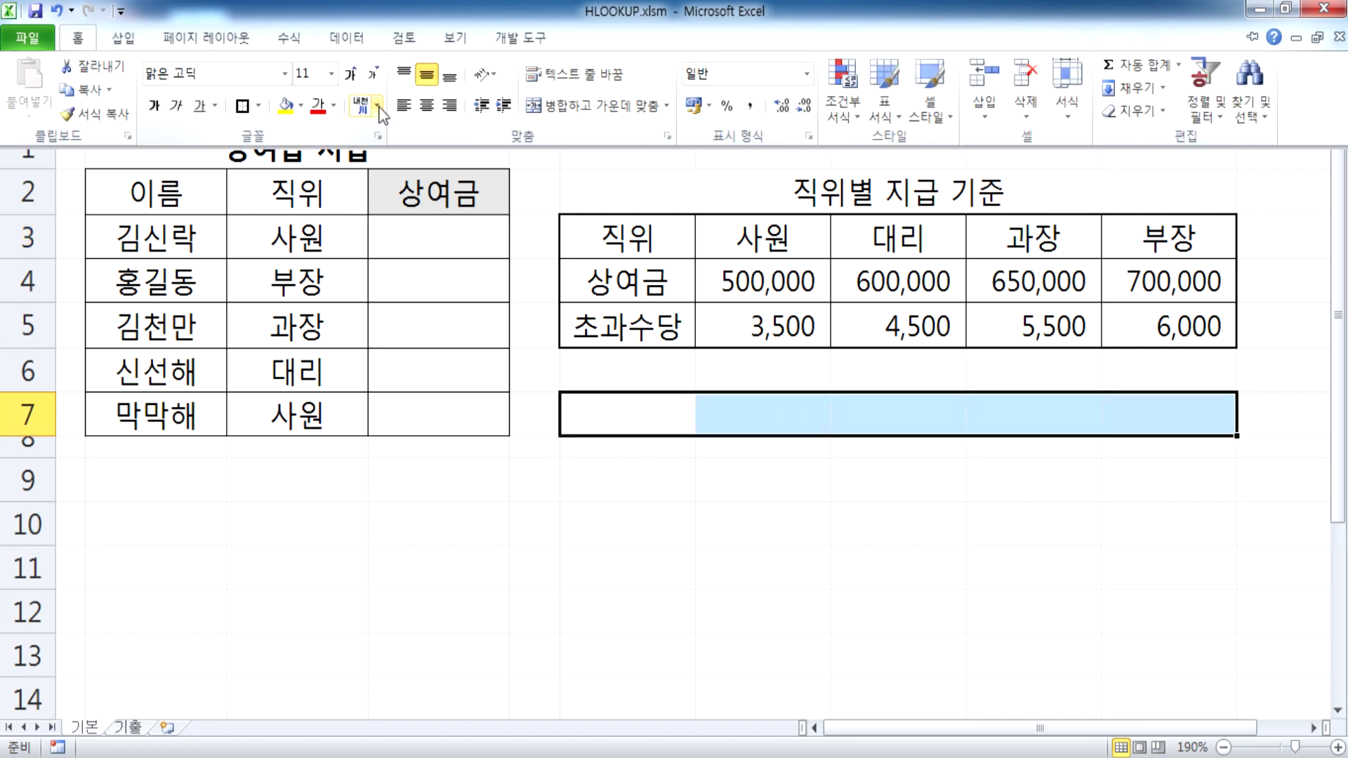
pyautogui.click(561, 106)
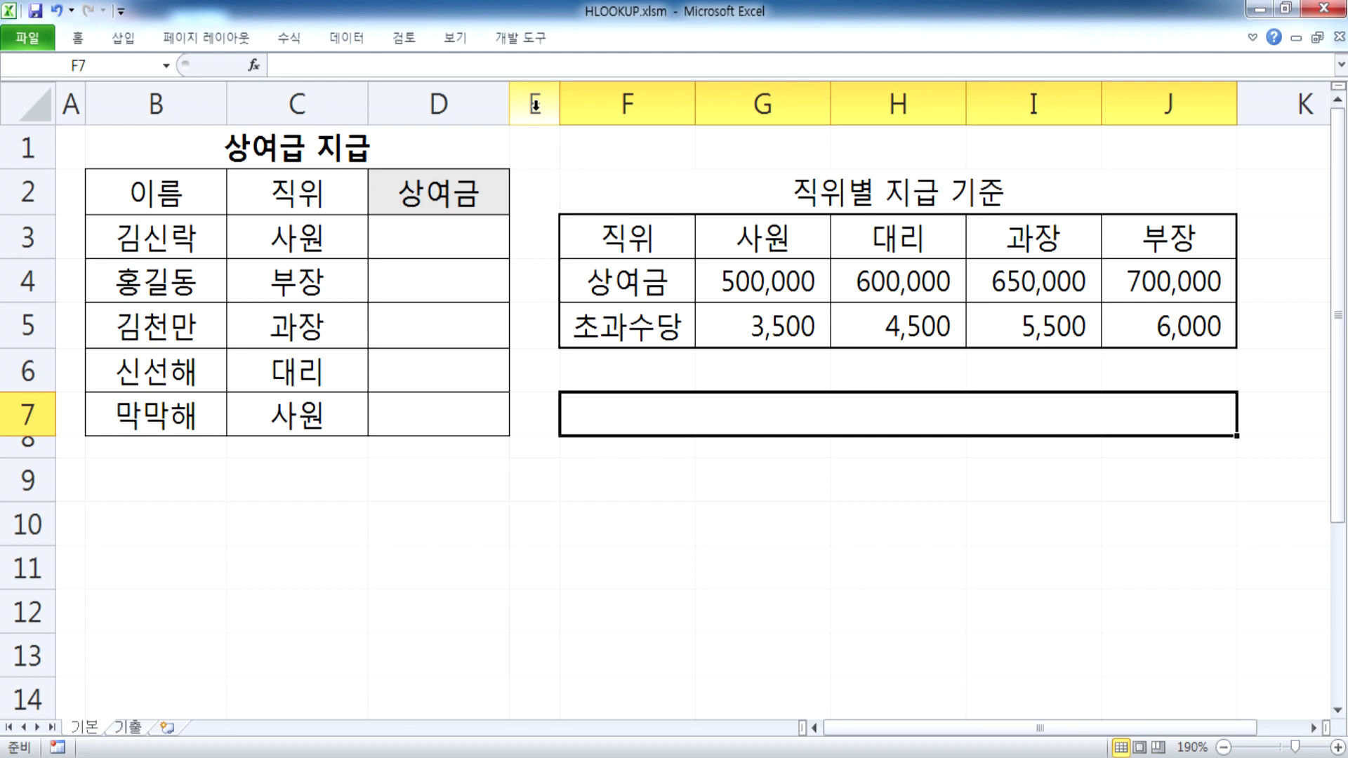
pyautogui.click(78, 38)
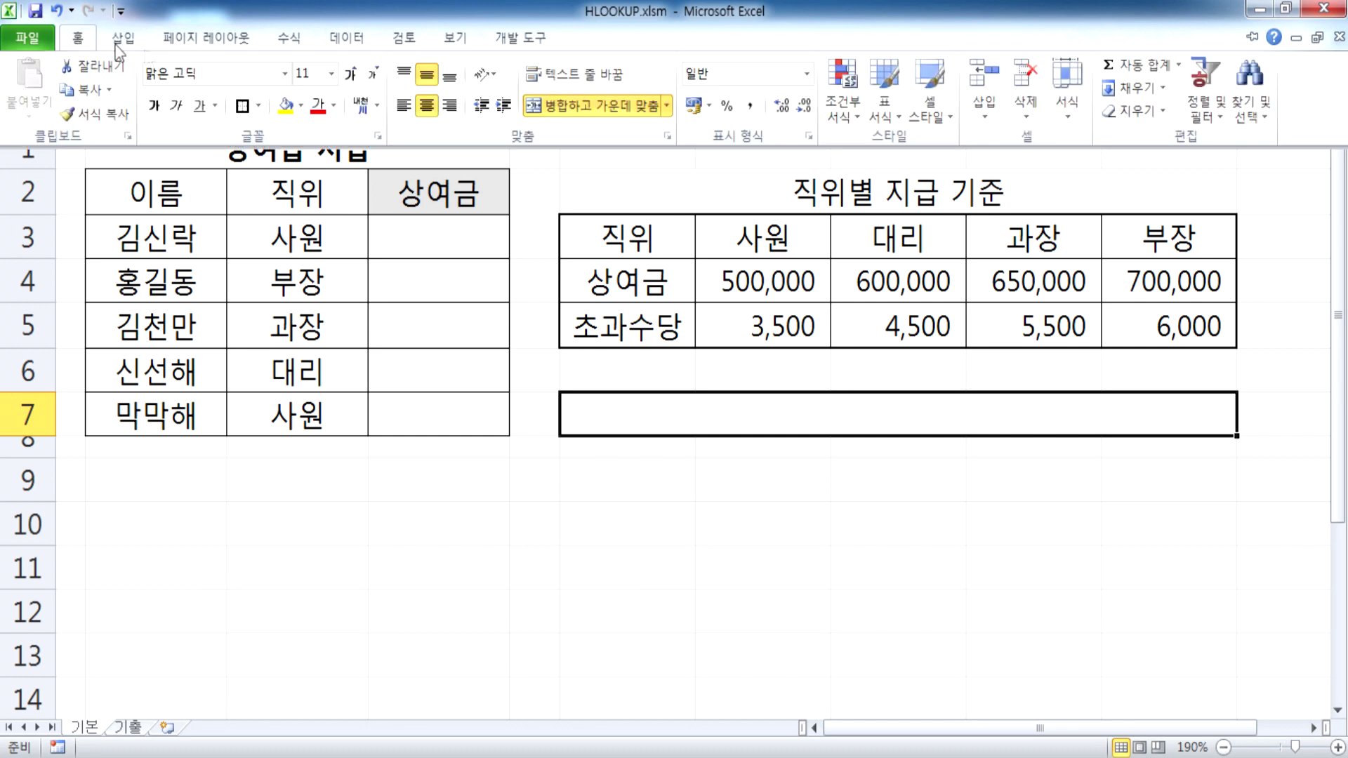
pyautogui.click(410, 107)
pyautogui.write('=')
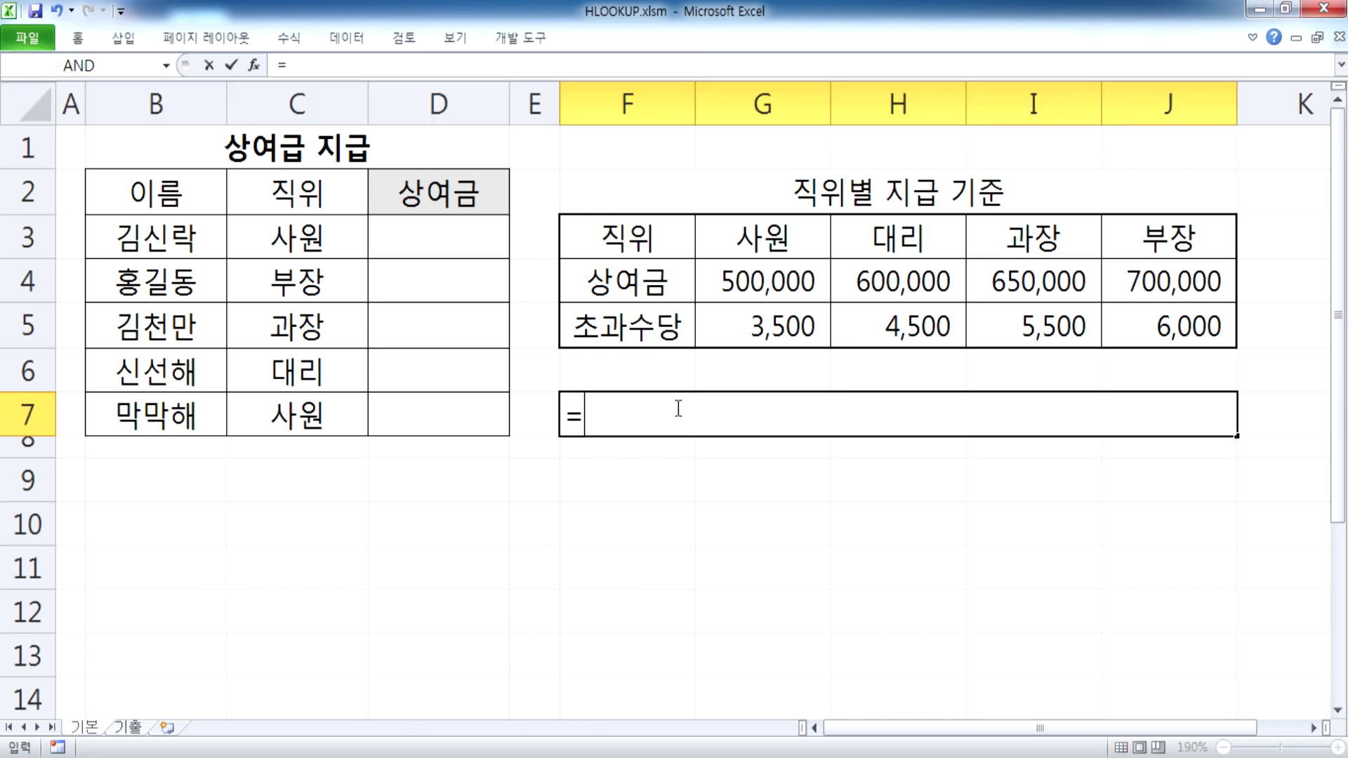
pyautogui.write('HLO')
pyautogui.press('Tab')
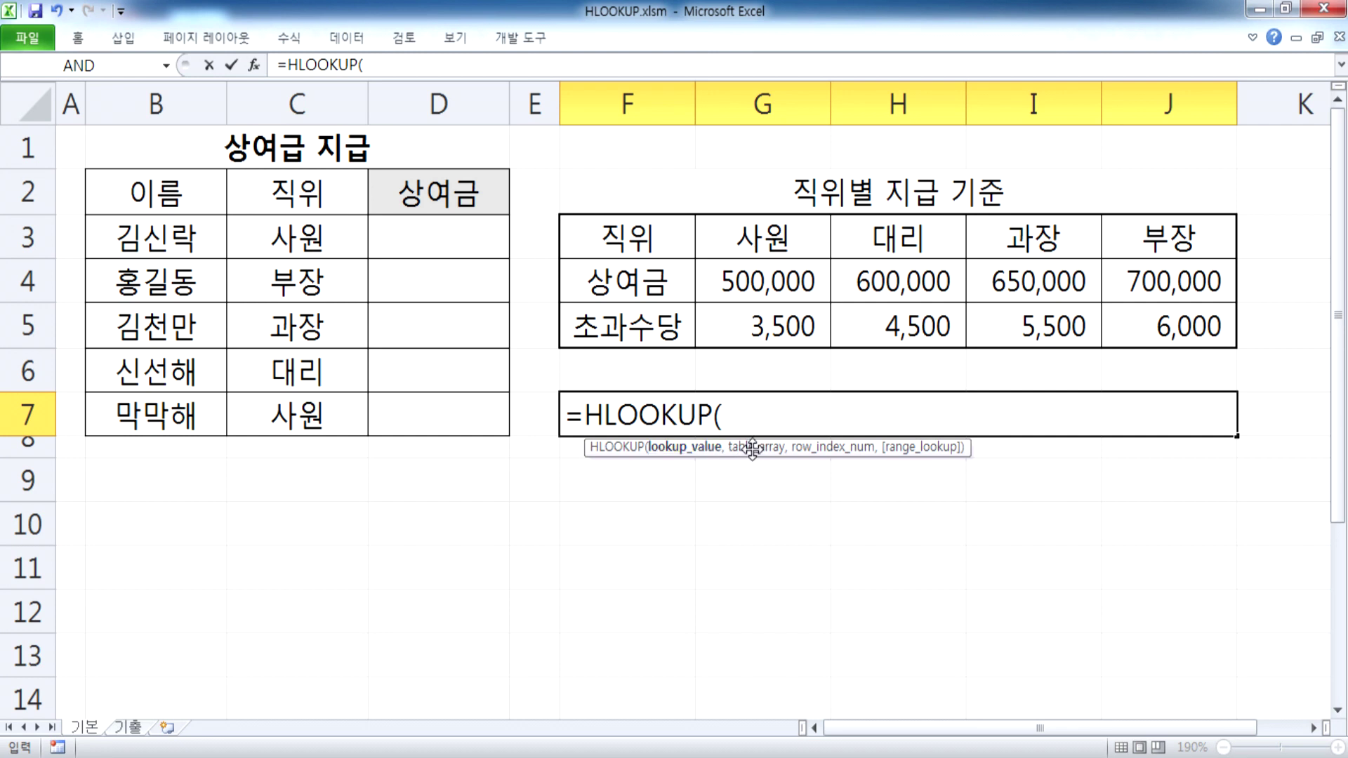
pyautogui.press('Escape')
# Examine the criteria range G3:J5 and its first row of positions against the 직위 entries in C3:C7 and the 상여금 cell D3.
pyautogui.moveTo(684, 232); pyautogui.dragTo(1119, 328)
pyautogui.moveTo(773, 229); pyautogui.dragTo(1141, 333)
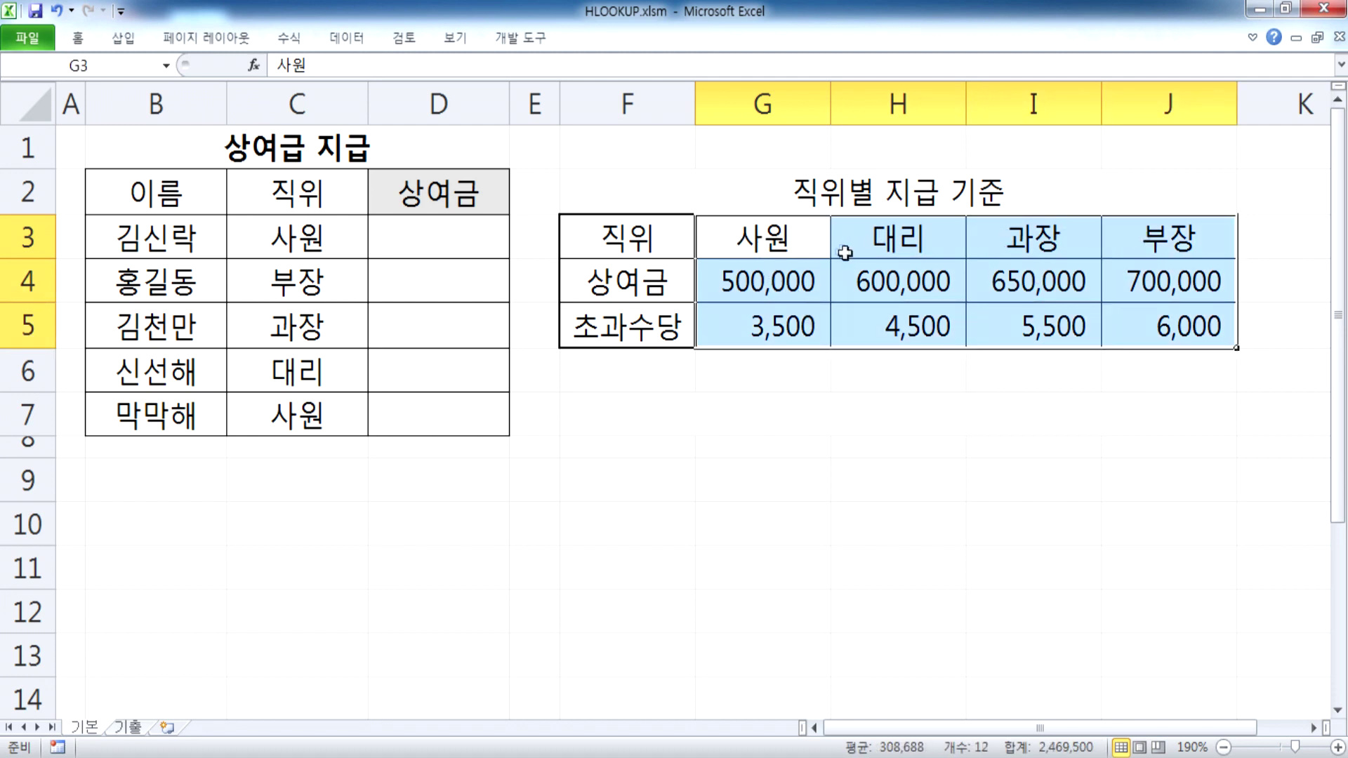
pyautogui.press('Tab')
pyautogui.press('Tab')
pyautogui.press('Tab')
pyautogui.hotkey('shift', 'Tab')
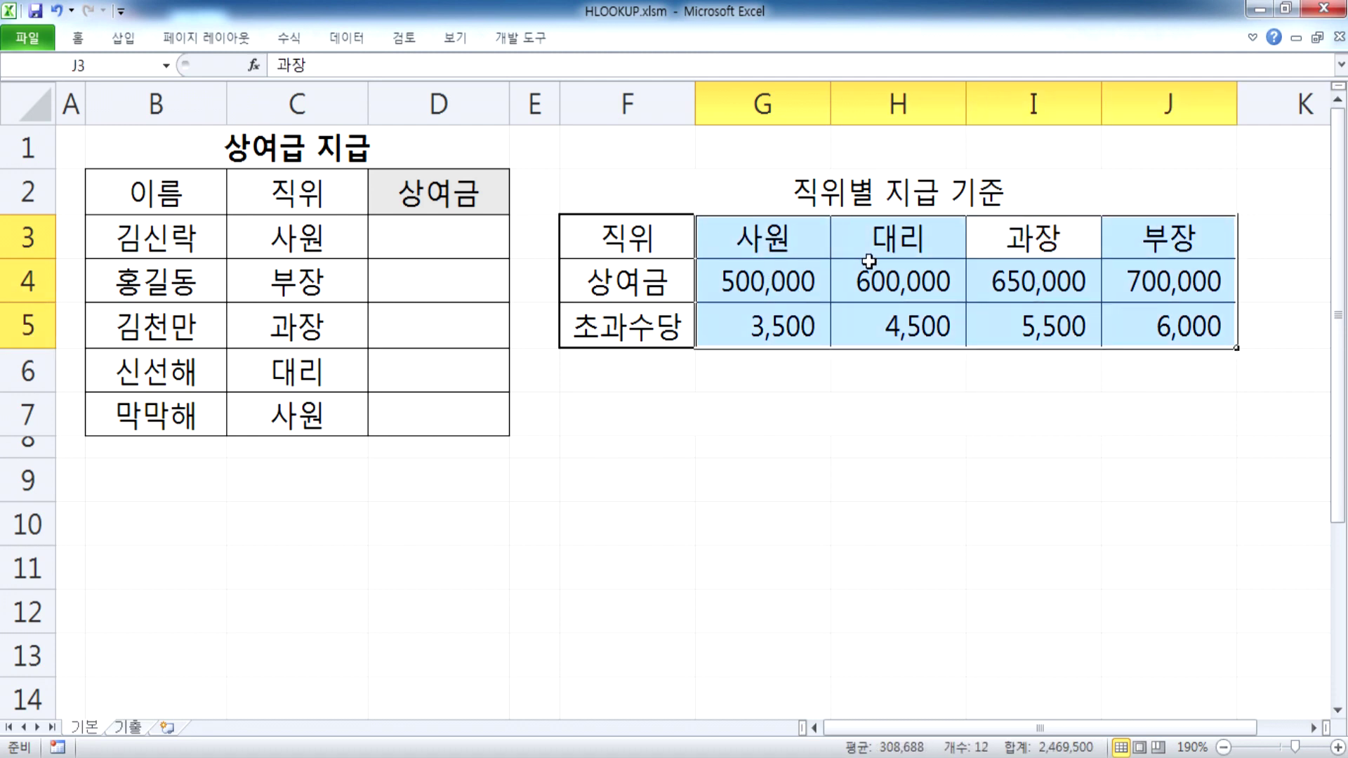
pyautogui.hotkey('shift', 'Tab')
pyautogui.hotkey('shift', 'Tab')
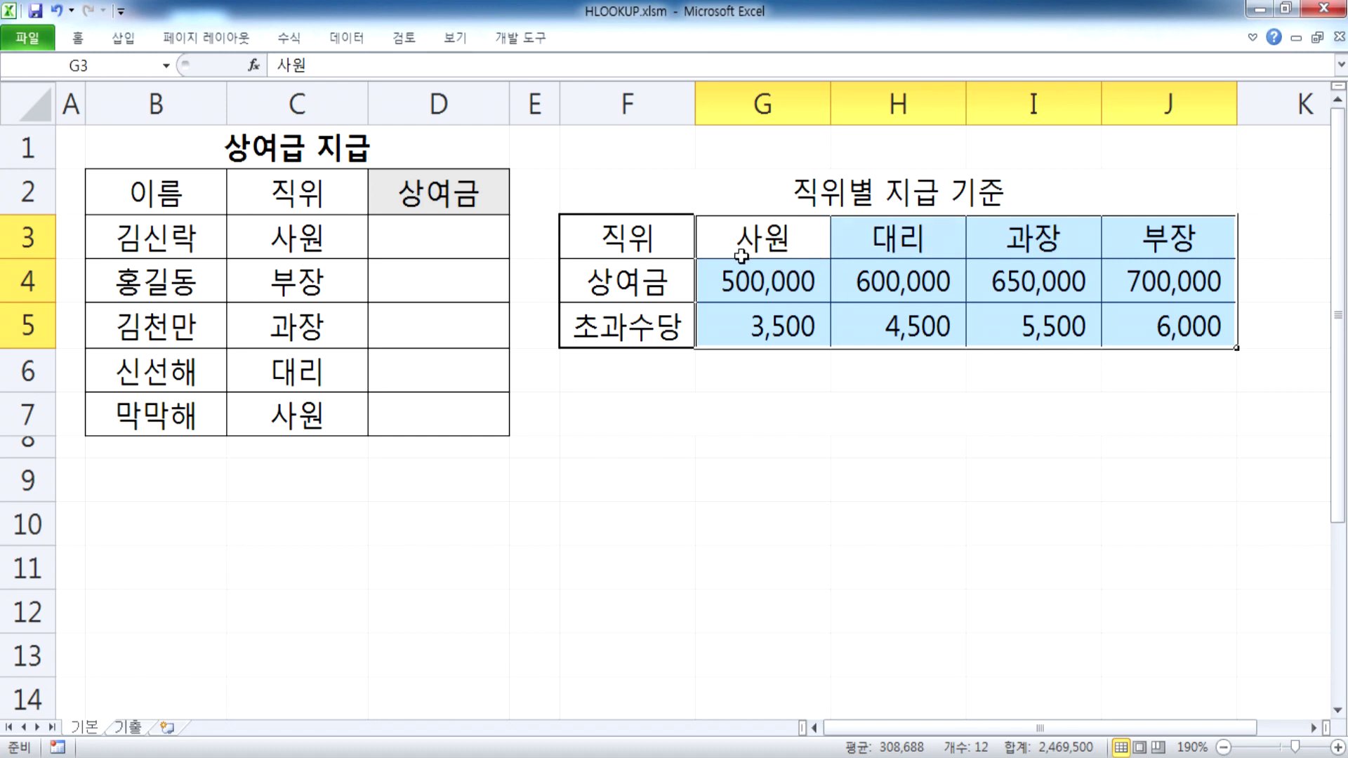
pyautogui.click(276, 243)
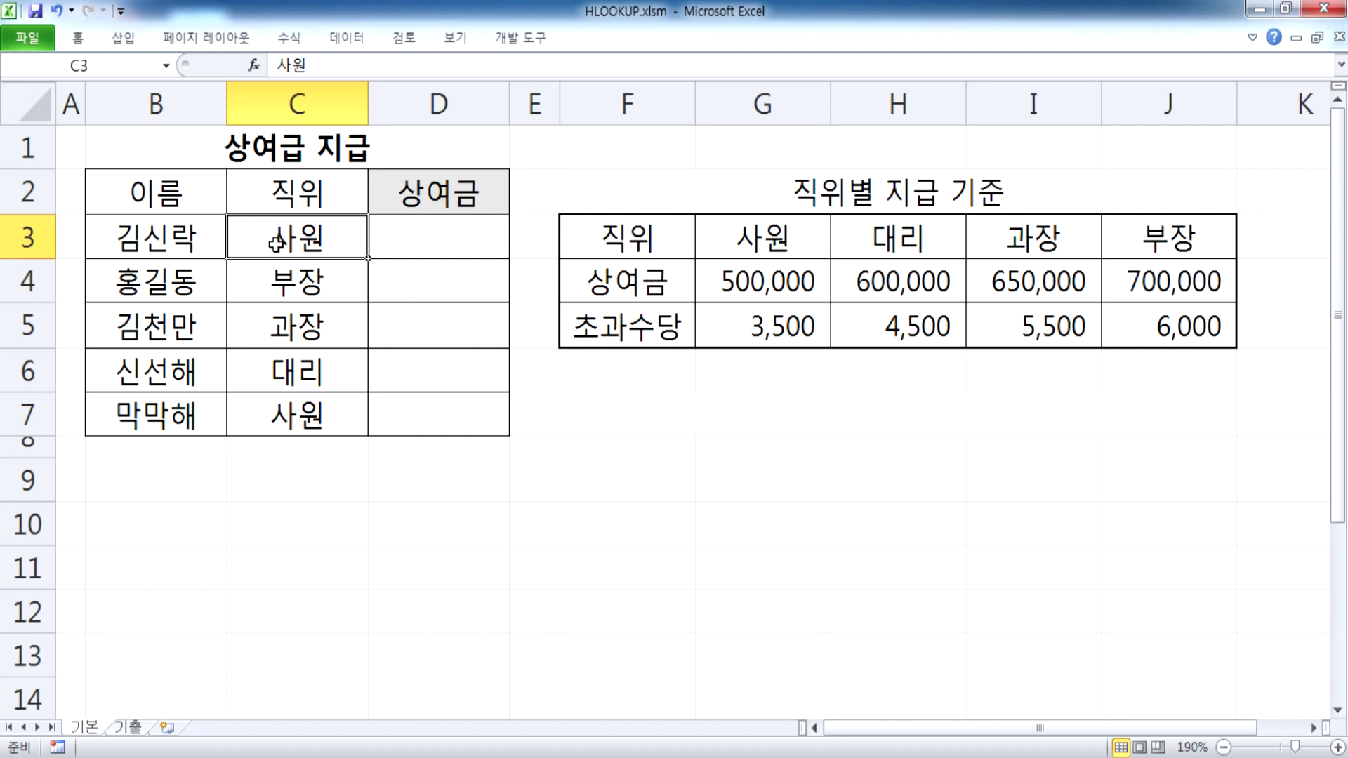
pyautogui.moveTo(754, 246); pyautogui.dragTo(1121, 246)
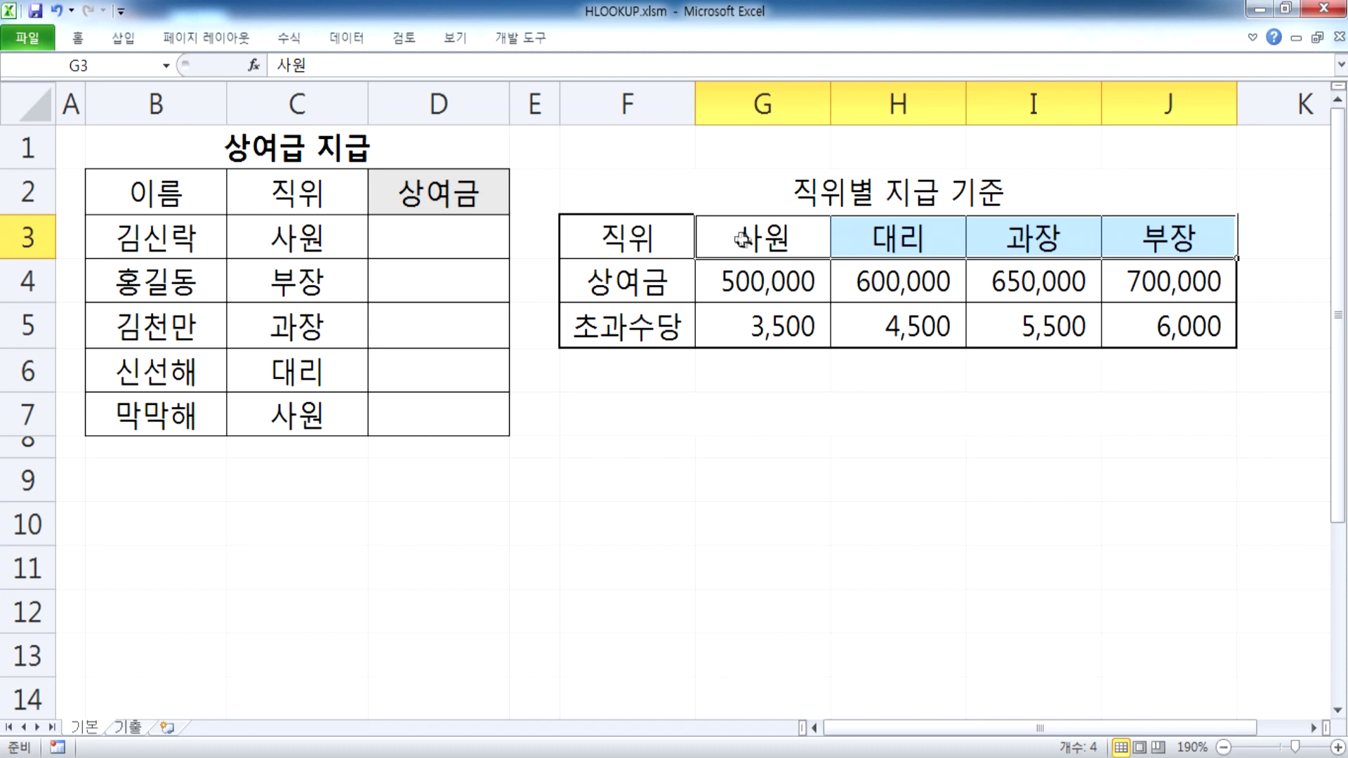
pyautogui.moveTo(763, 243); pyautogui.dragTo(1117, 337)
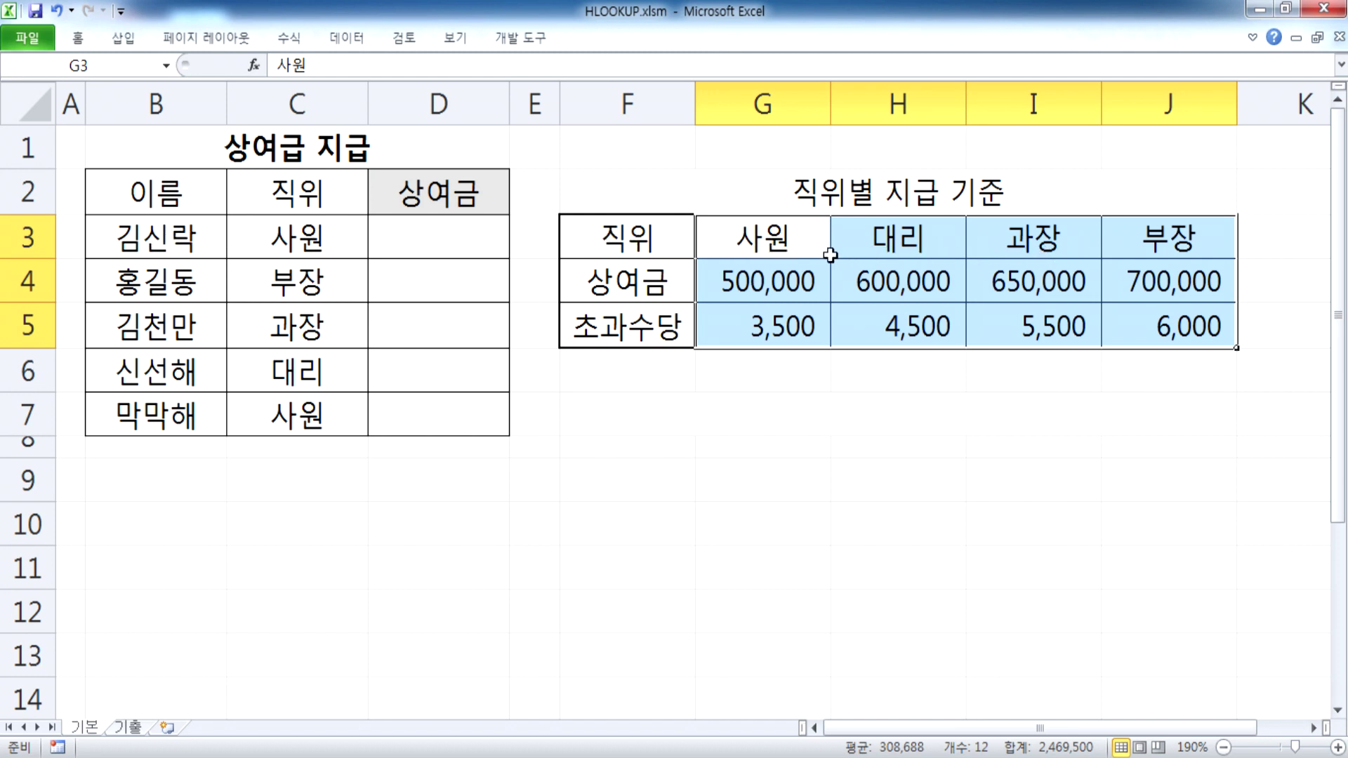
pyautogui.moveTo(280, 241); pyautogui.dragTo(267, 410)
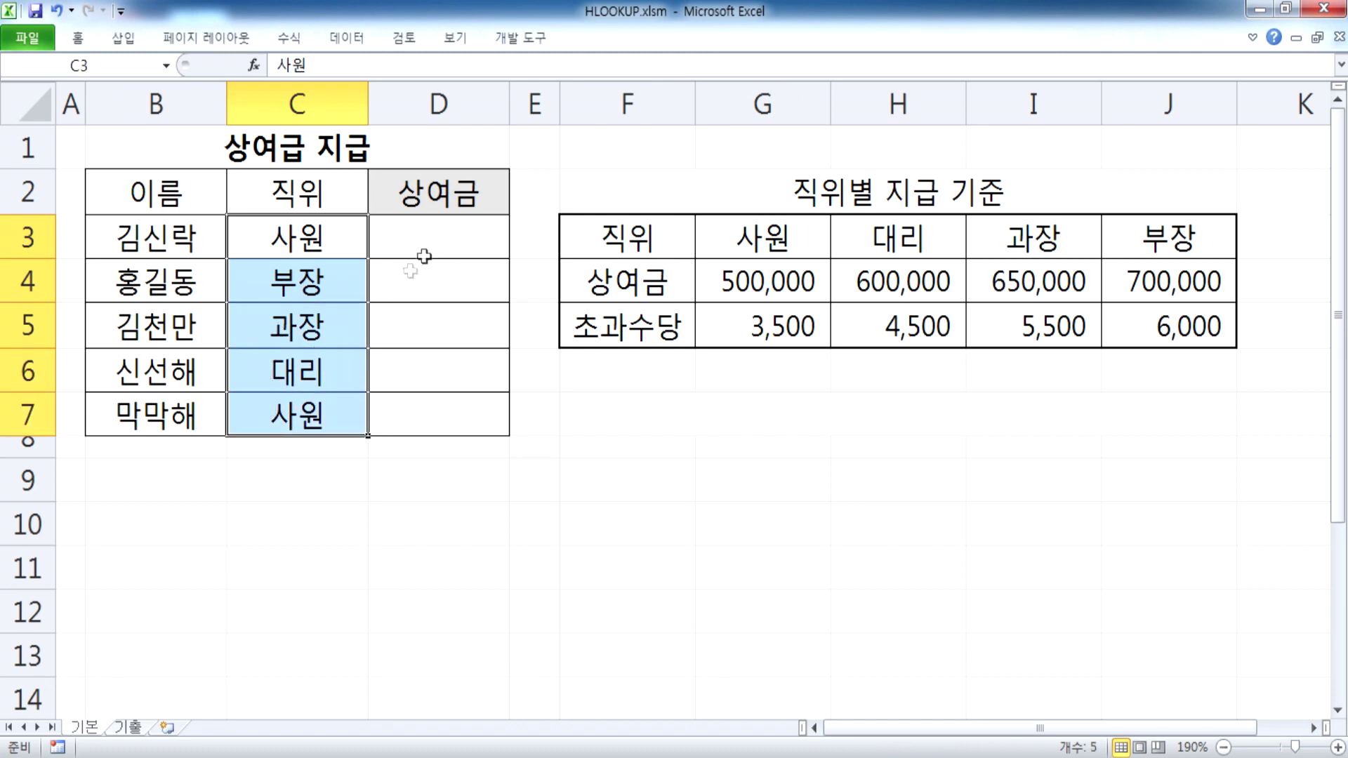
pyautogui.click(432, 253)
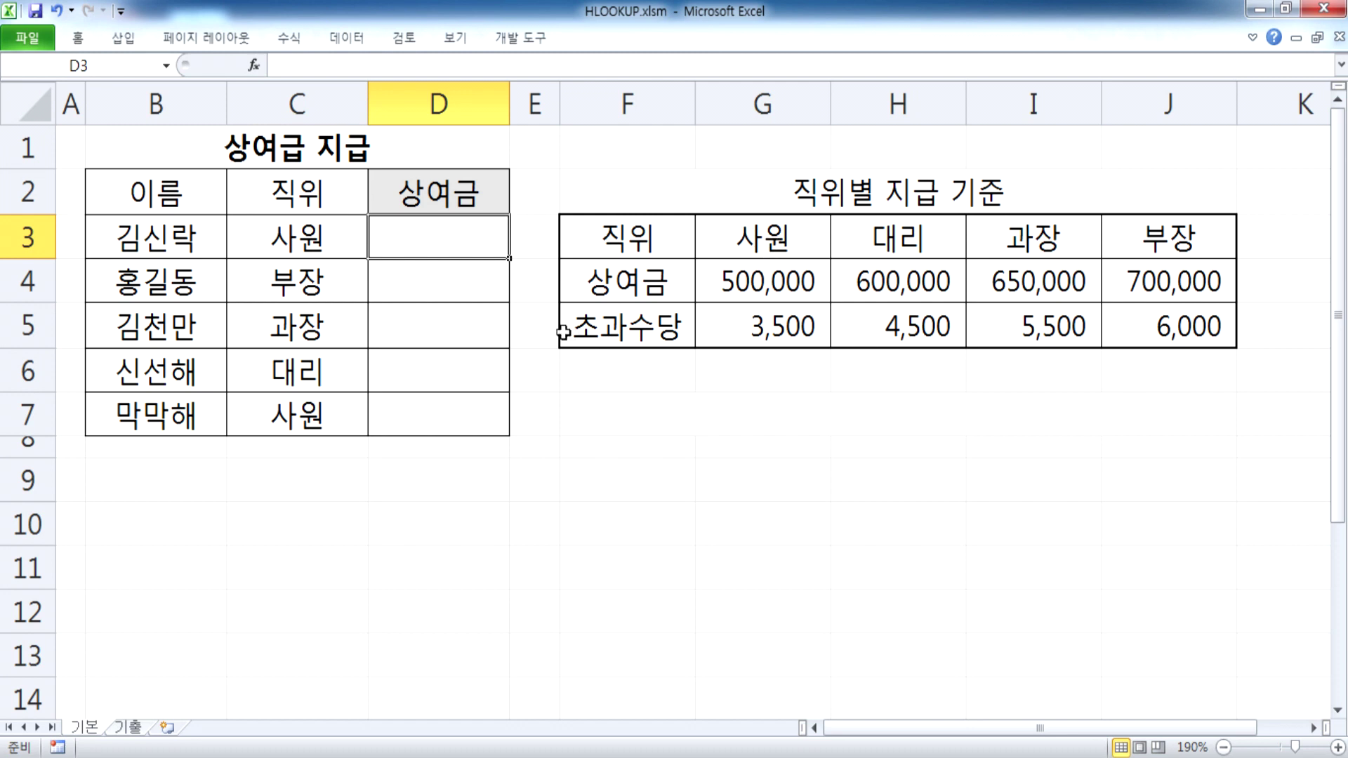
# Start a VLOOKUP formula in merged cell F7 with lookup value C3, table range G3:J5 and column index 2.
pyautogui.click(631, 400)
pyautogui.write('=VL')
pyautogui.press('Tab')
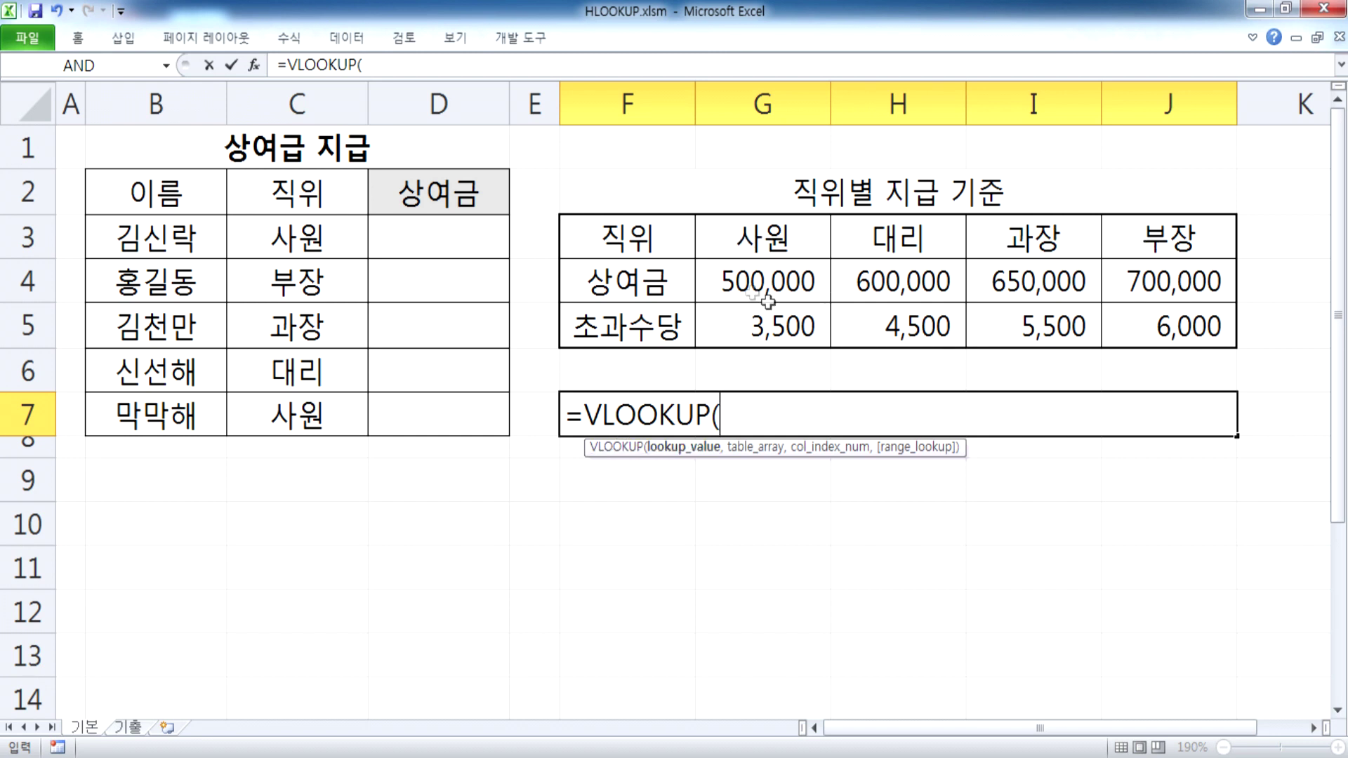
pyautogui.click(295, 230)
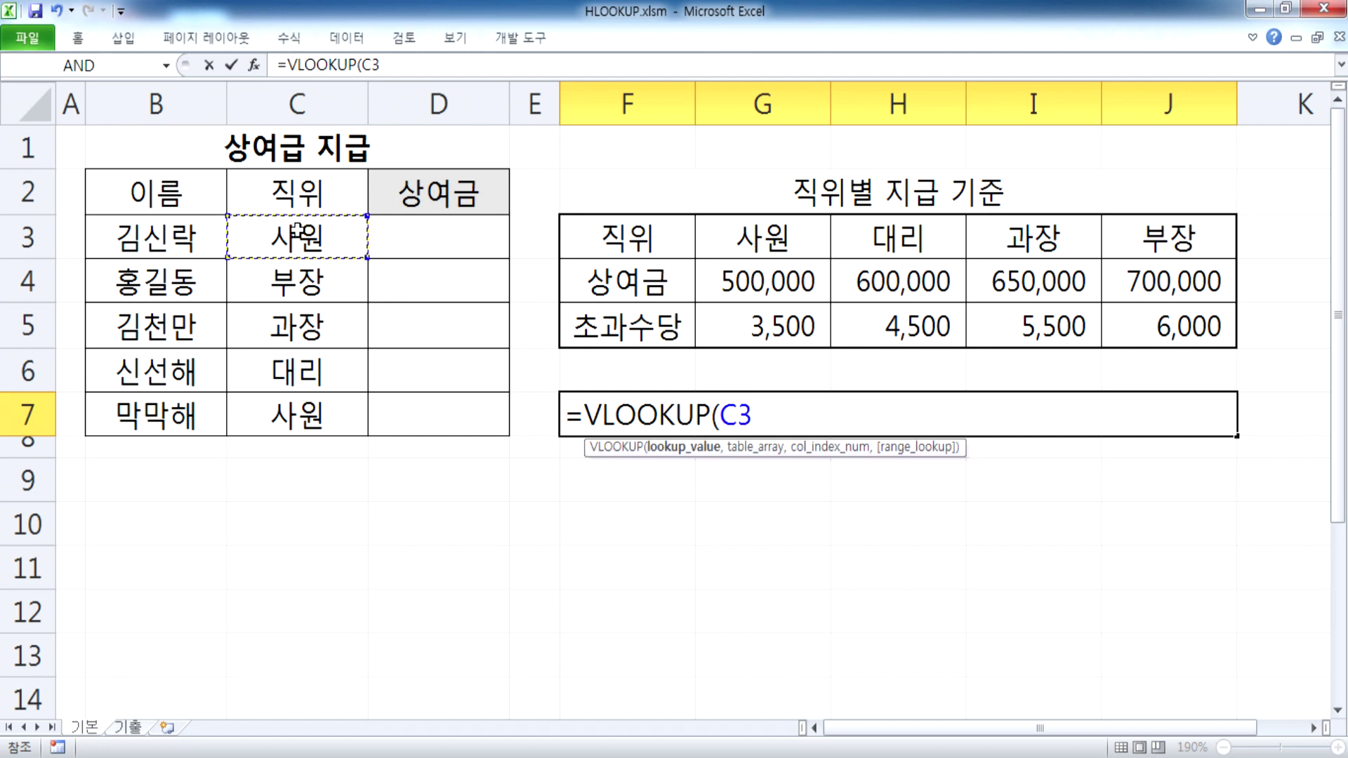
pyautogui.write(',')
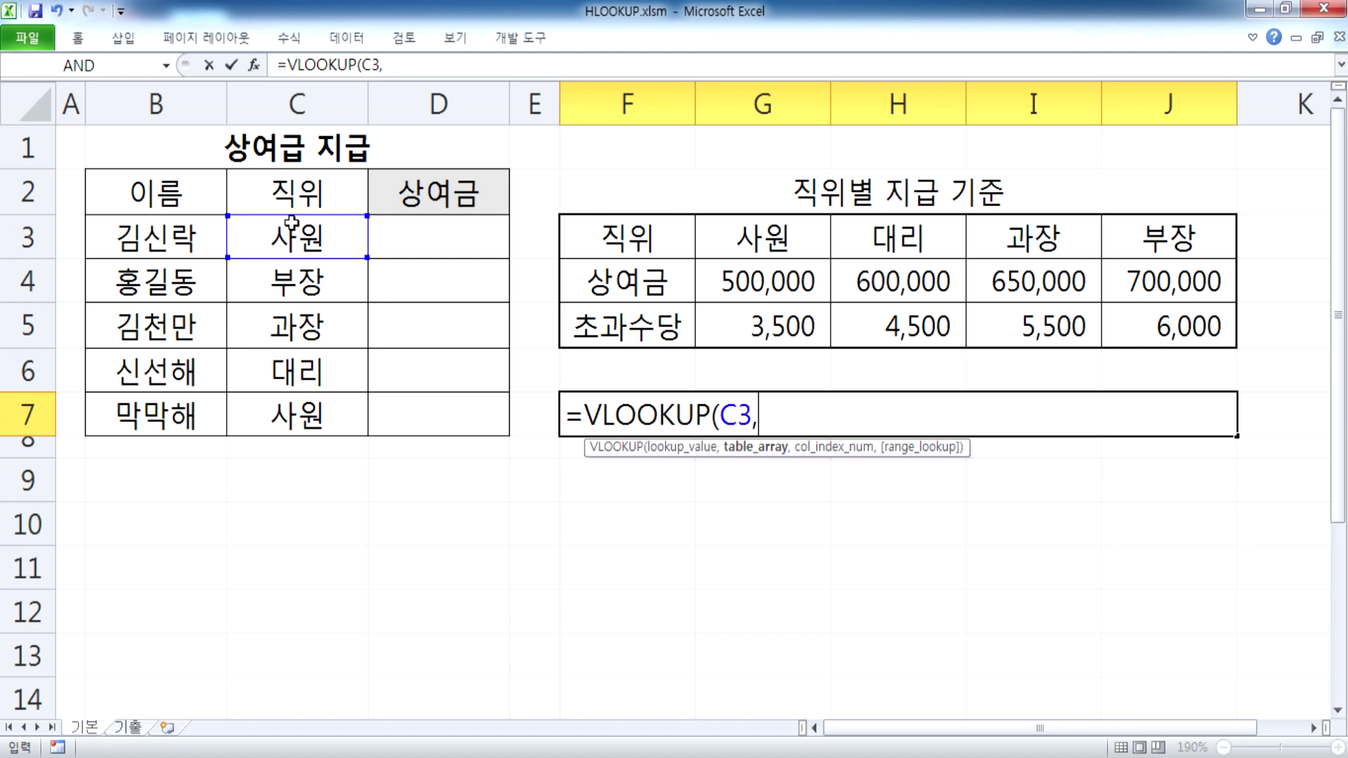
pyautogui.moveTo(737, 228); pyautogui.dragTo(1163, 317)
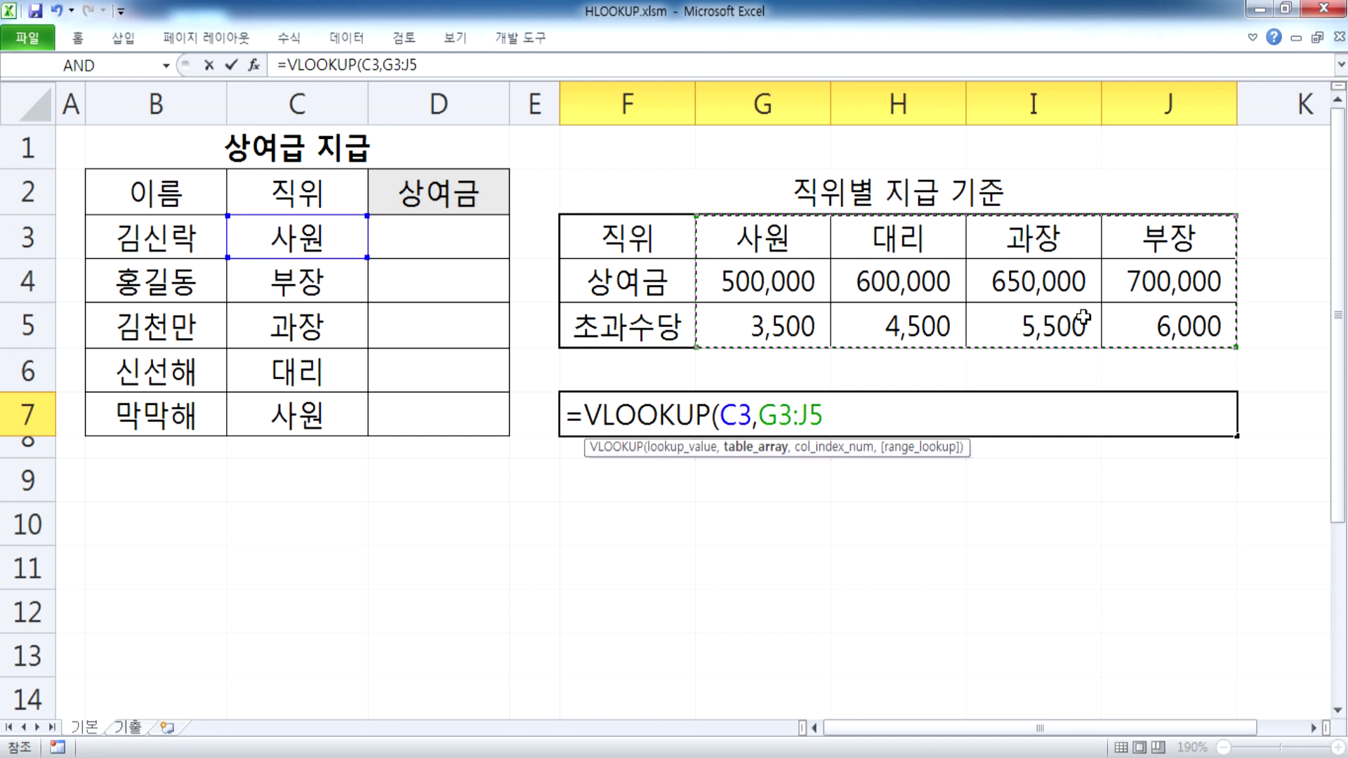
pyautogui.write(',')
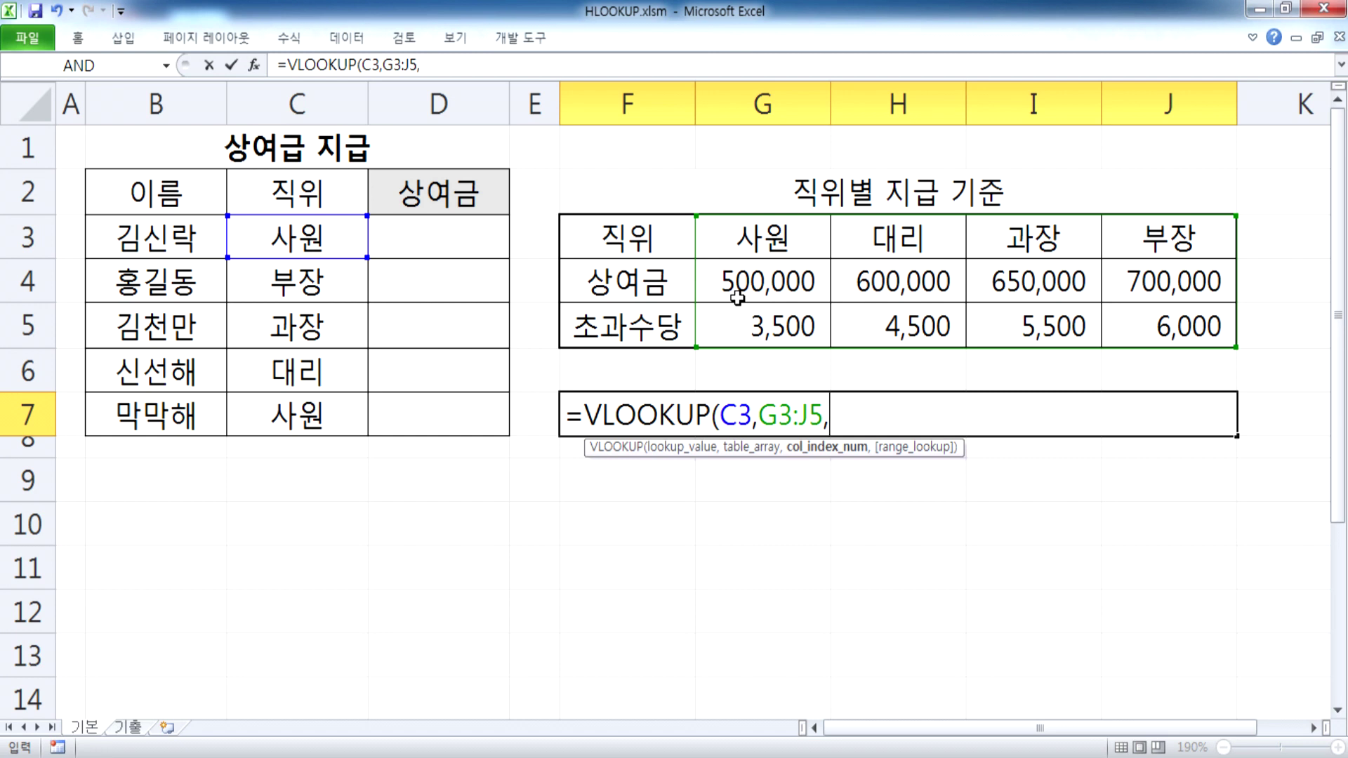
pyautogui.write('2')
pyautogui.write(',')
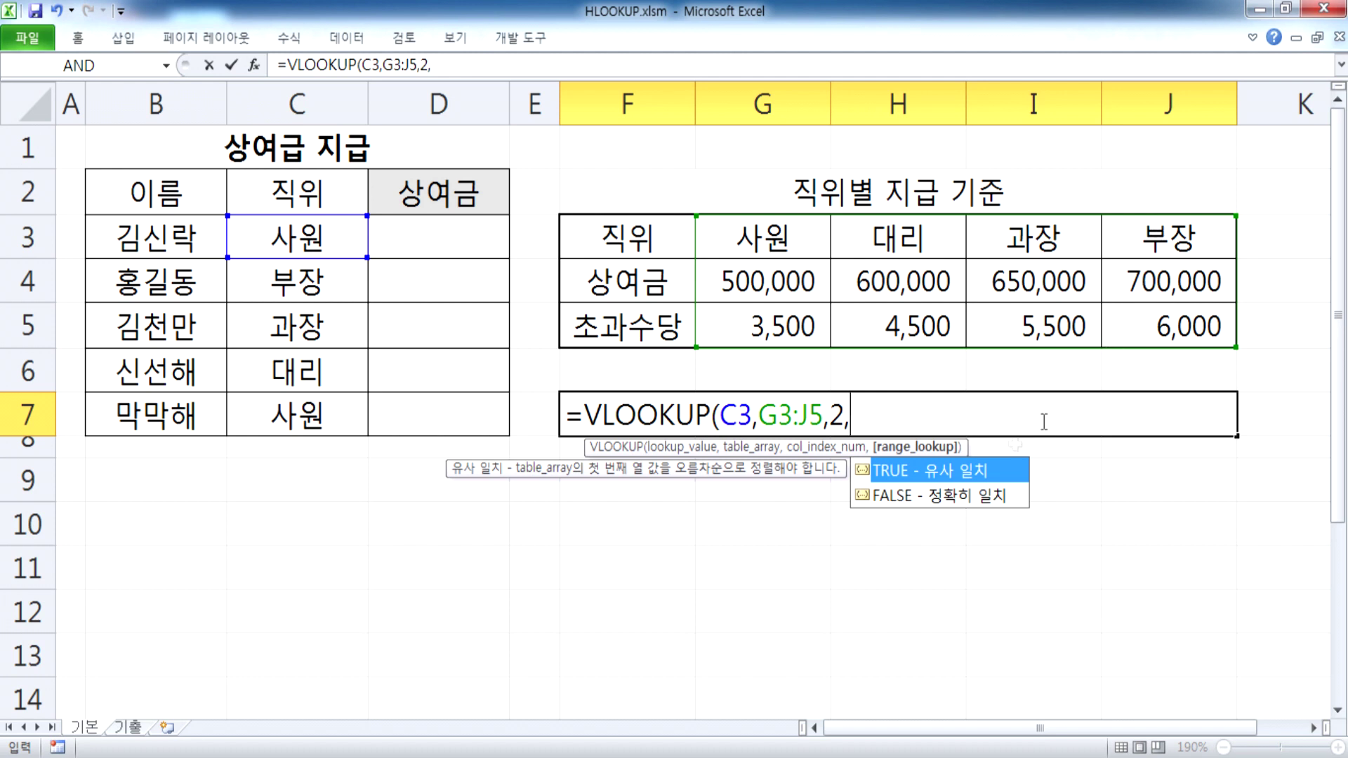
# Complete the VLOOKUP formula in F7 with the exact-match option FALSE.
pyautogui.click(967, 497)
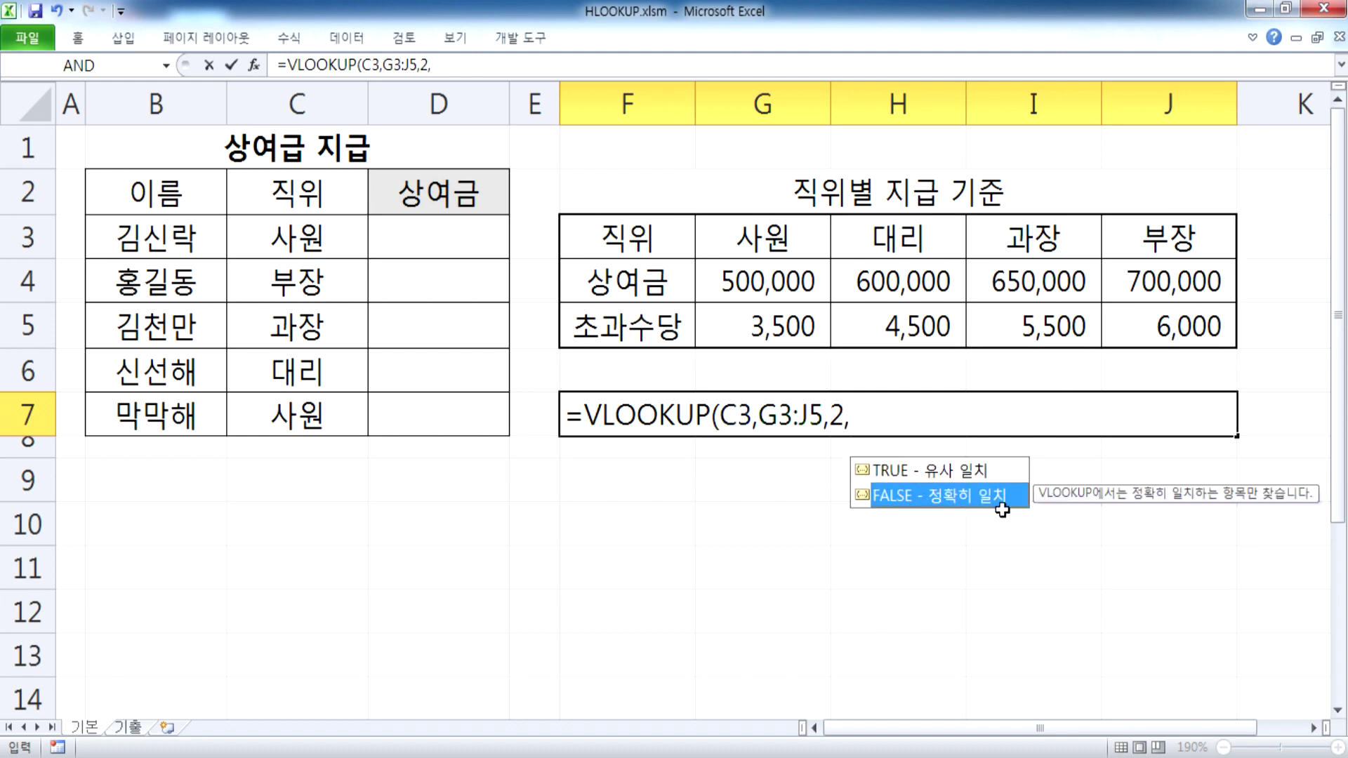
pyautogui.click(905, 470)
pyautogui.click(903, 498)
pyautogui.click(917, 471)
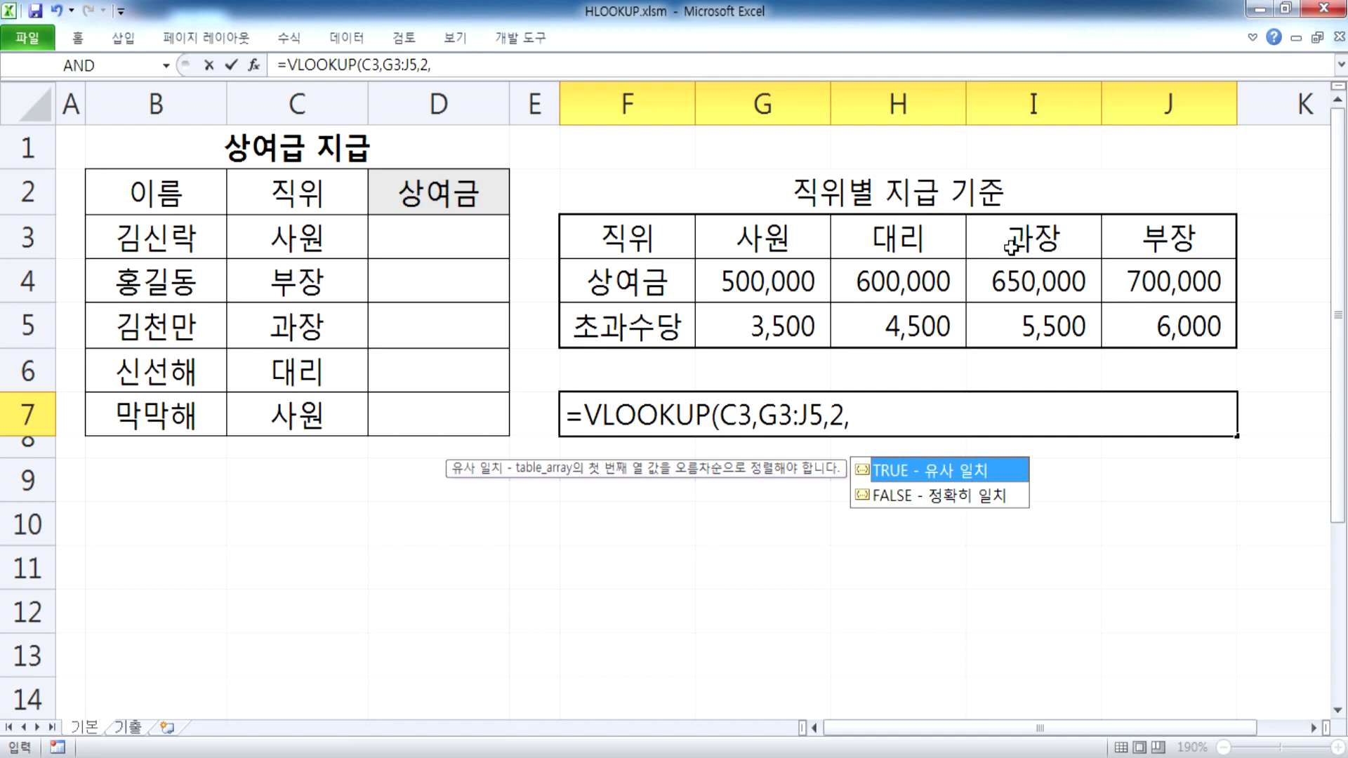
pyautogui.click(705, 449)
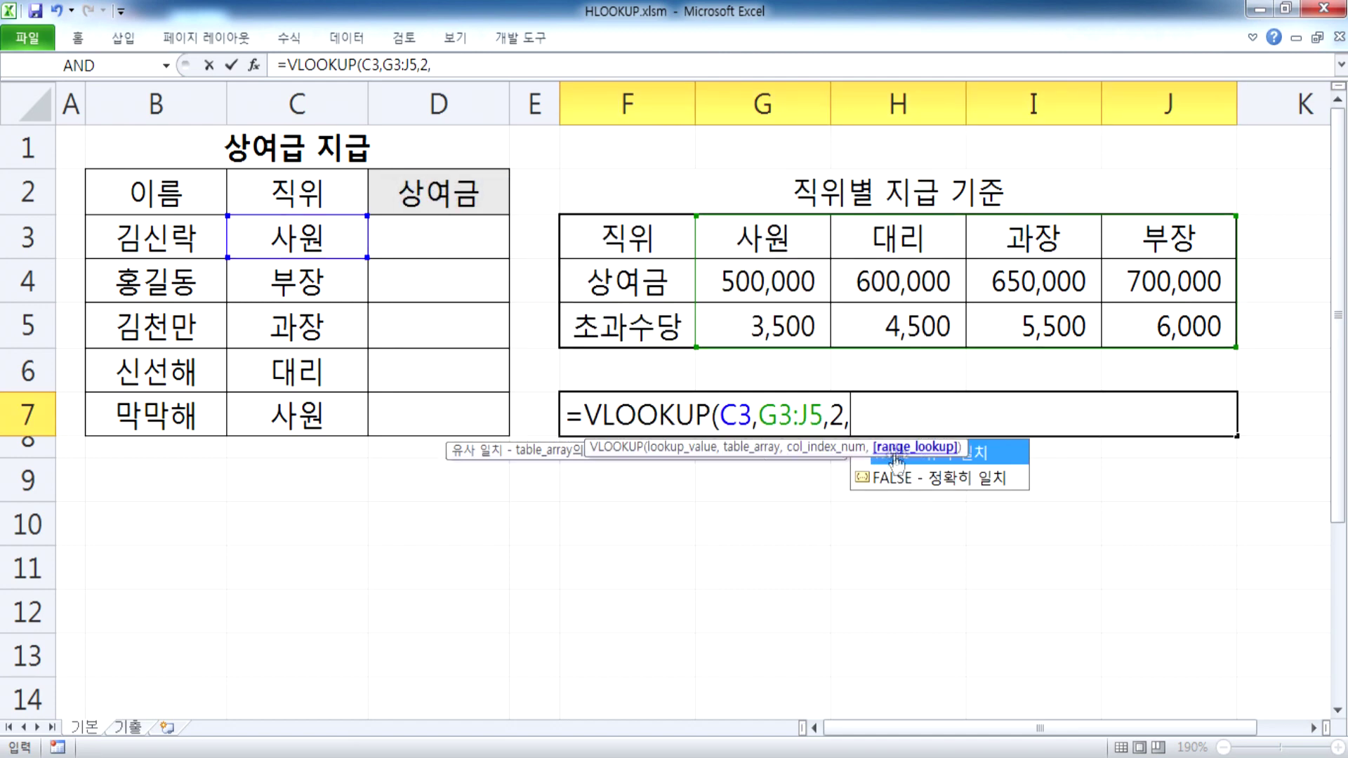
pyautogui.click(980, 484)
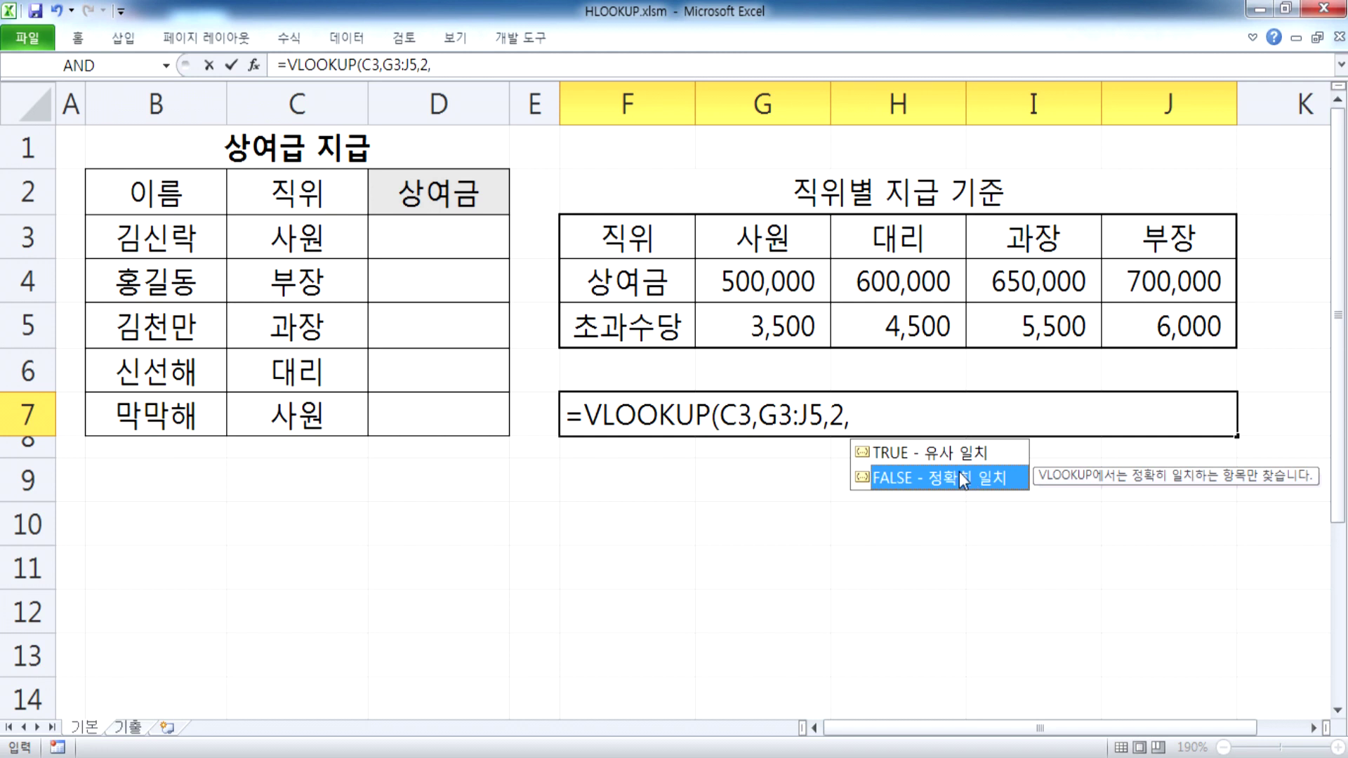
pyautogui.doubleClick(963, 480)
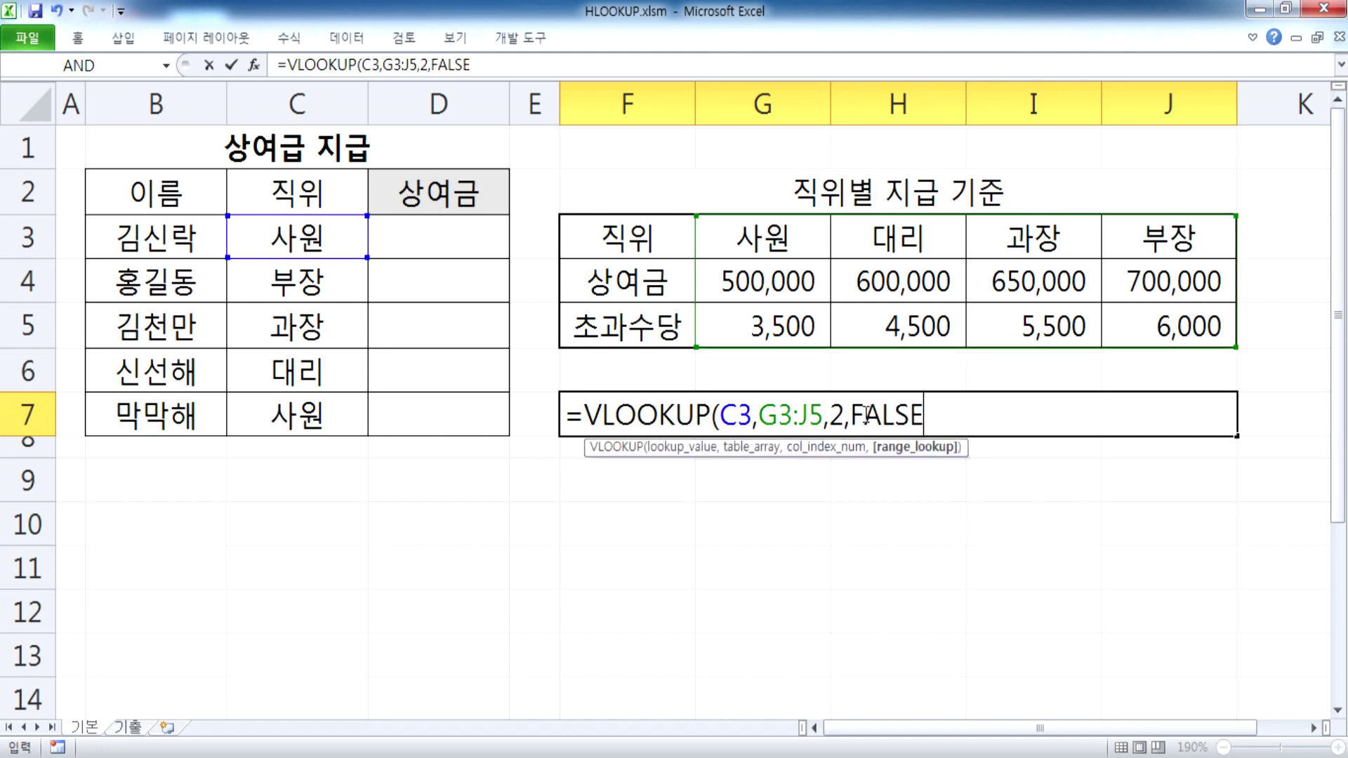
pyautogui.moveTo(853, 414); pyautogui.dragTo(515, 410)
pyautogui.press('Return')
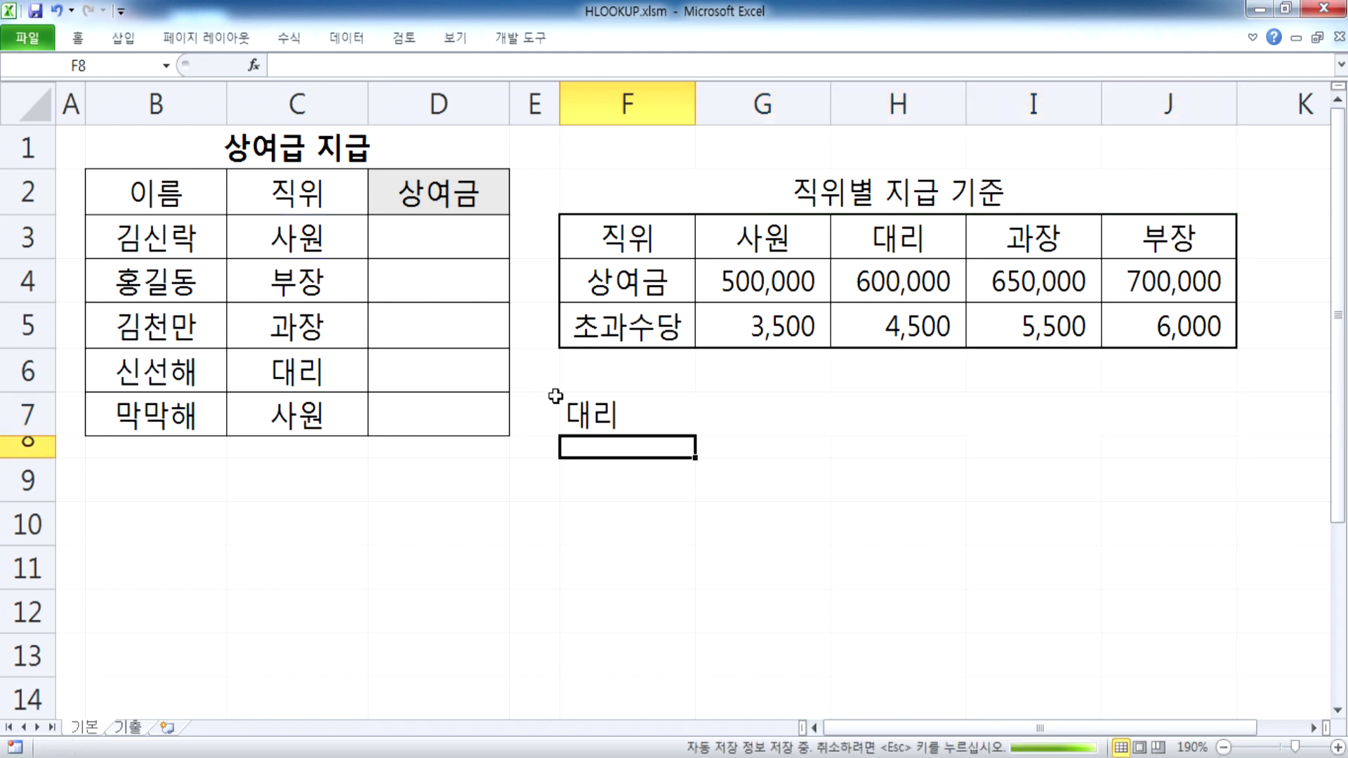
# Change the function in the F7 formula to HLOOKUP, with the same arguments.
pyautogui.click(621, 404)
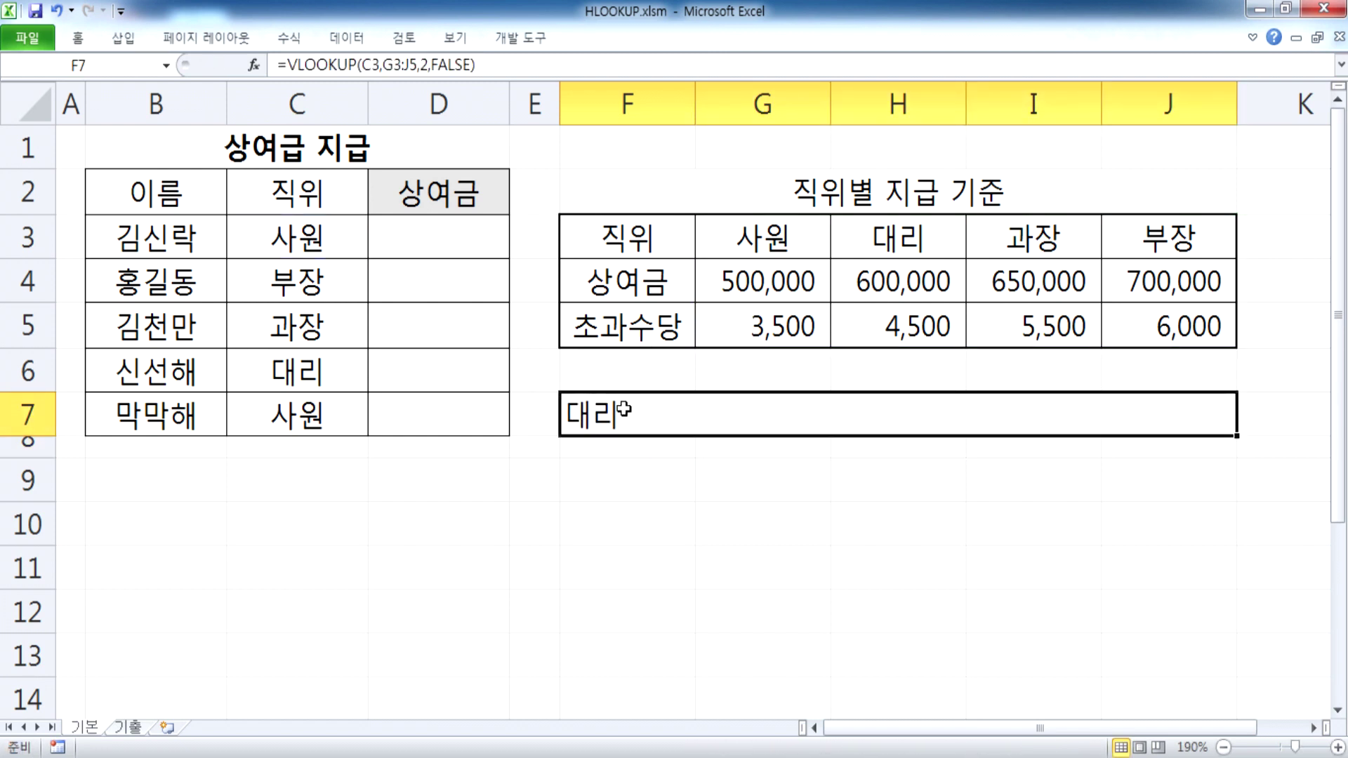
pyautogui.doubleClick(744, 419)
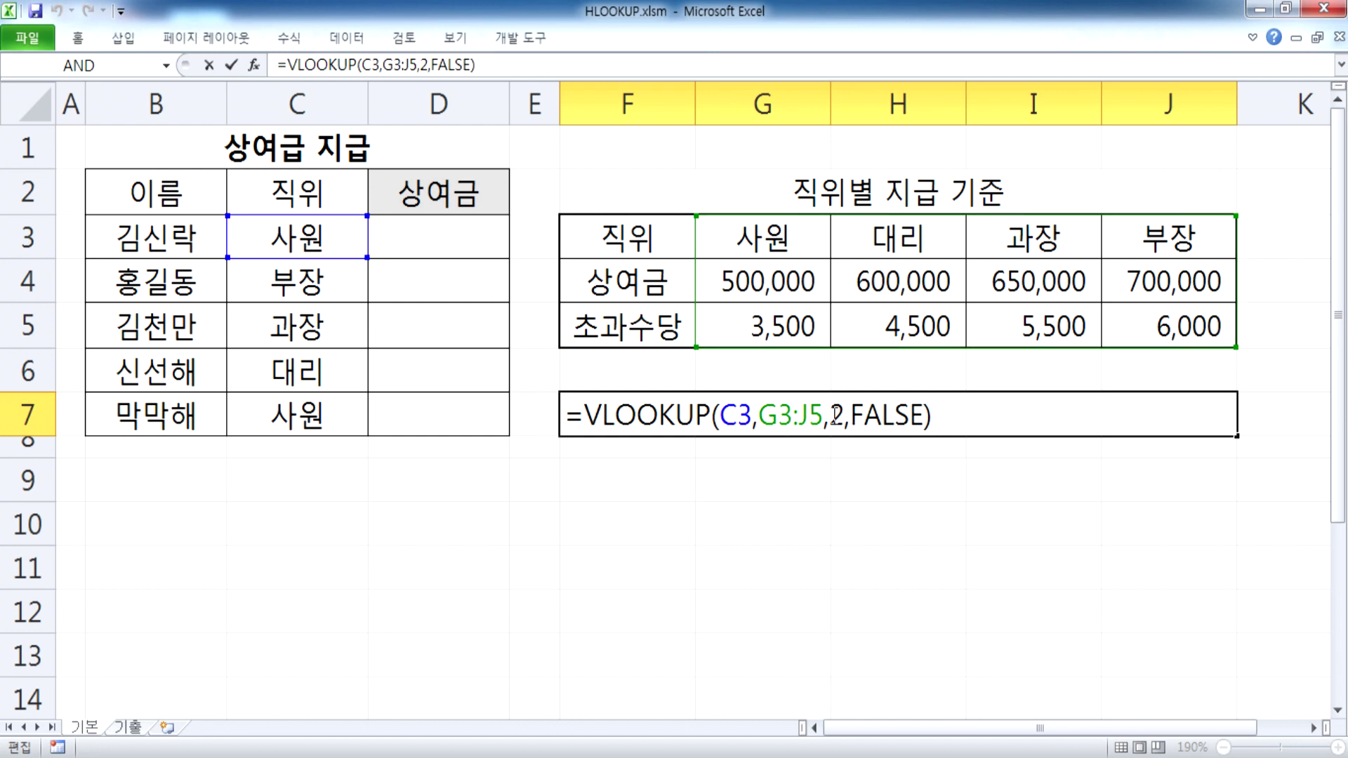
pyautogui.moveTo(587, 414); pyautogui.dragTo(603, 414)
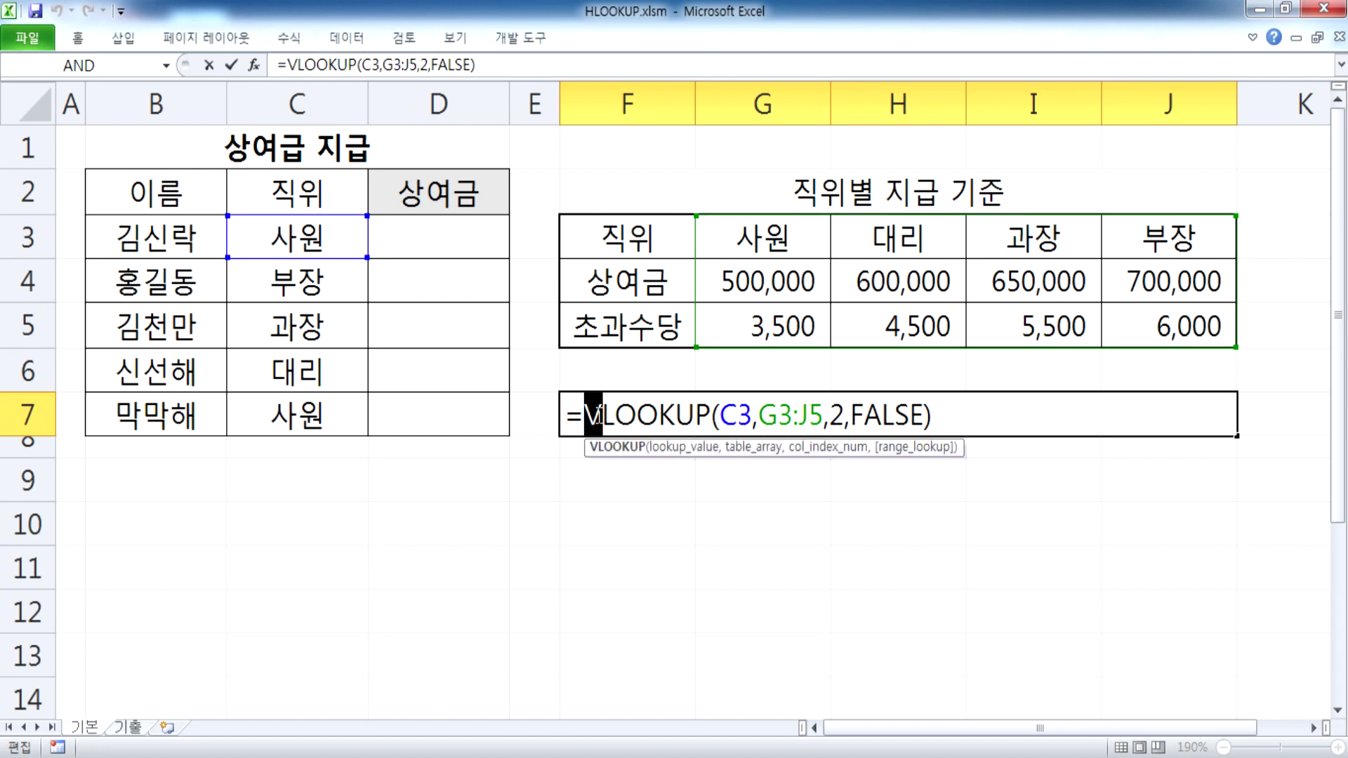
pyautogui.write('H')
pyautogui.moveTo(962, 410); pyautogui.dragTo(463, 429)
pyautogui.press('Return')
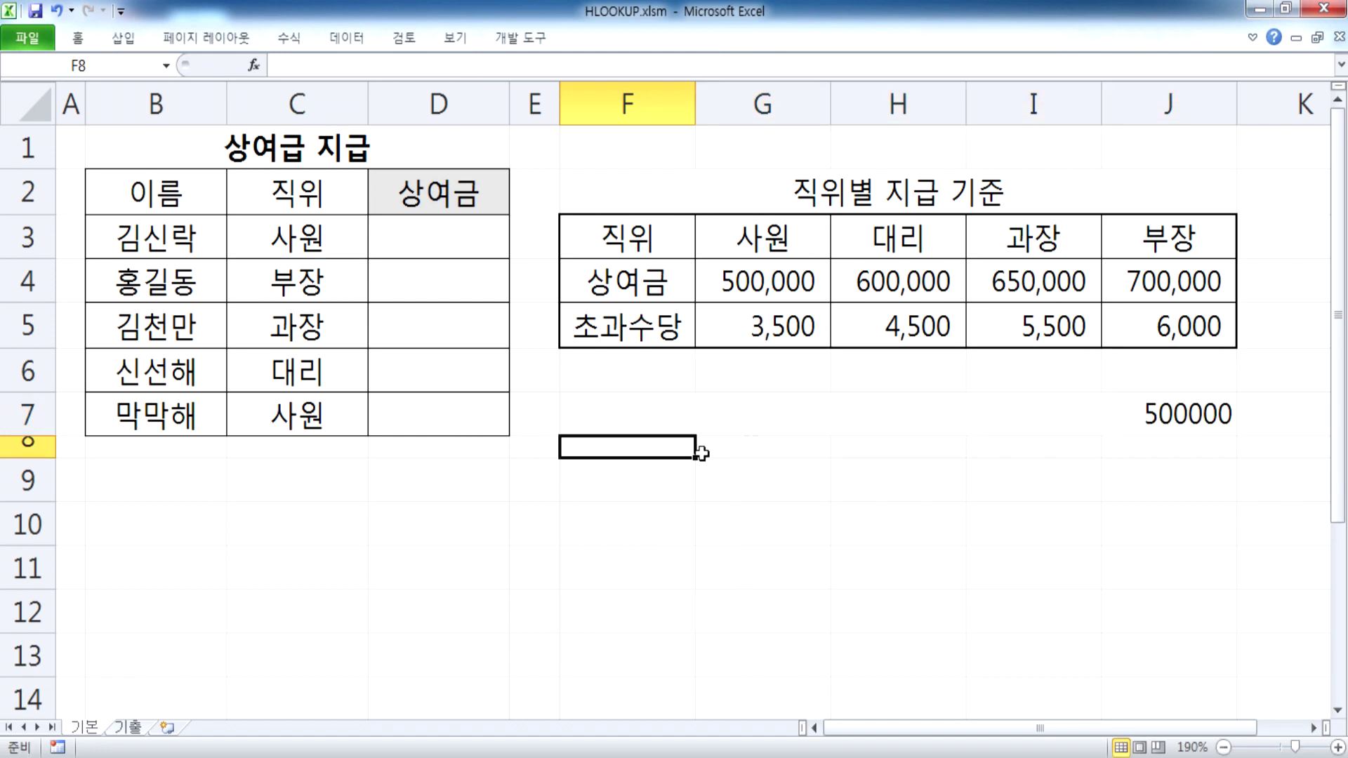
pyautogui.click(1011, 402)
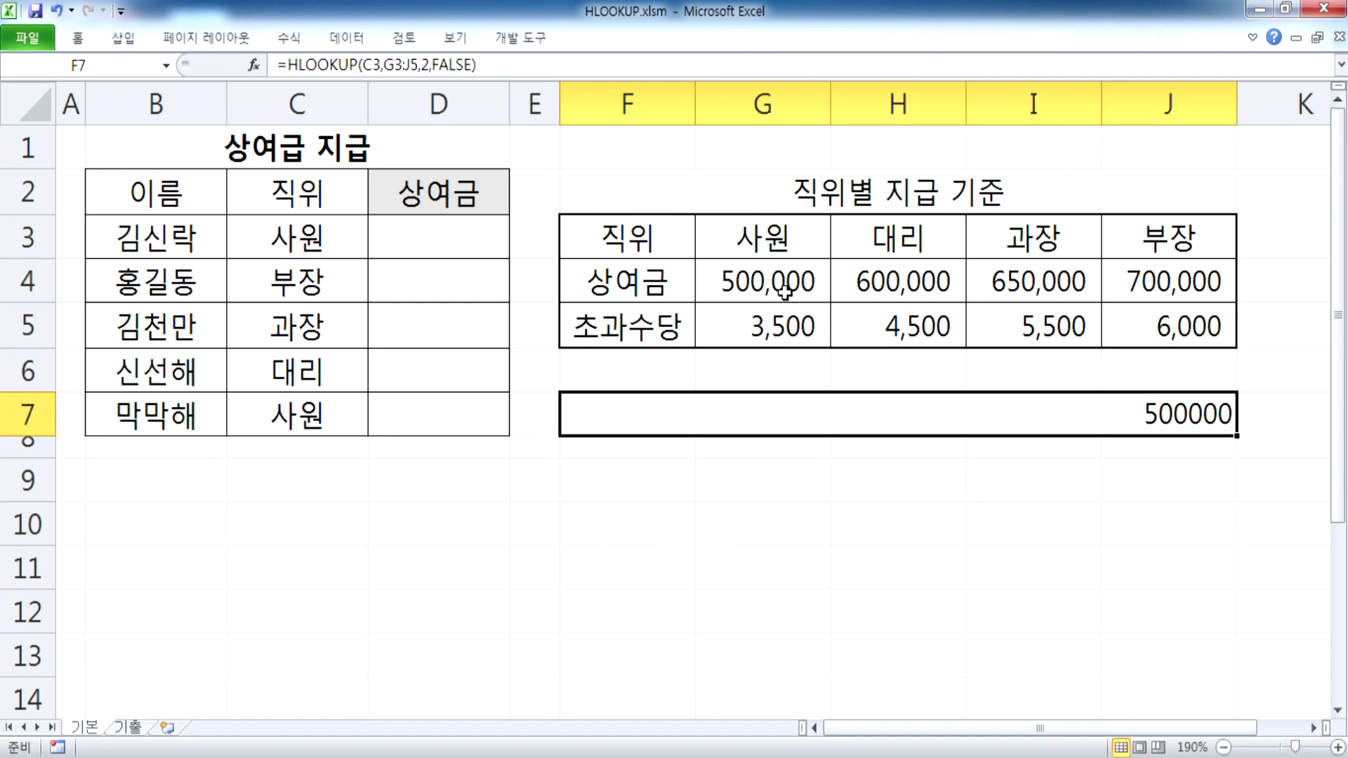
# Start an HLOOKUP formula in 상여금 cell D3 with lookup value C3, absolute range $G$3:$J$5 and row index 2.
pyautogui.click(439, 239)
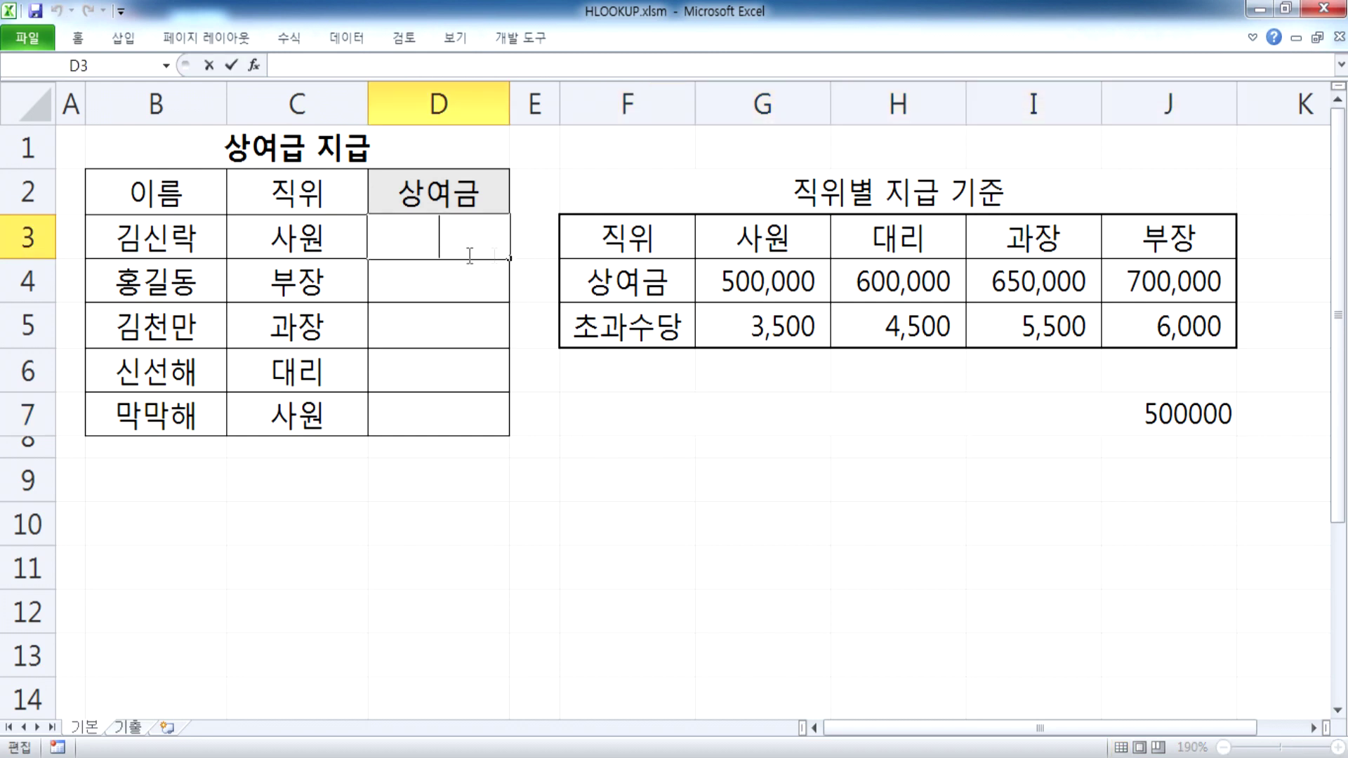
pyautogui.write('=HLO')
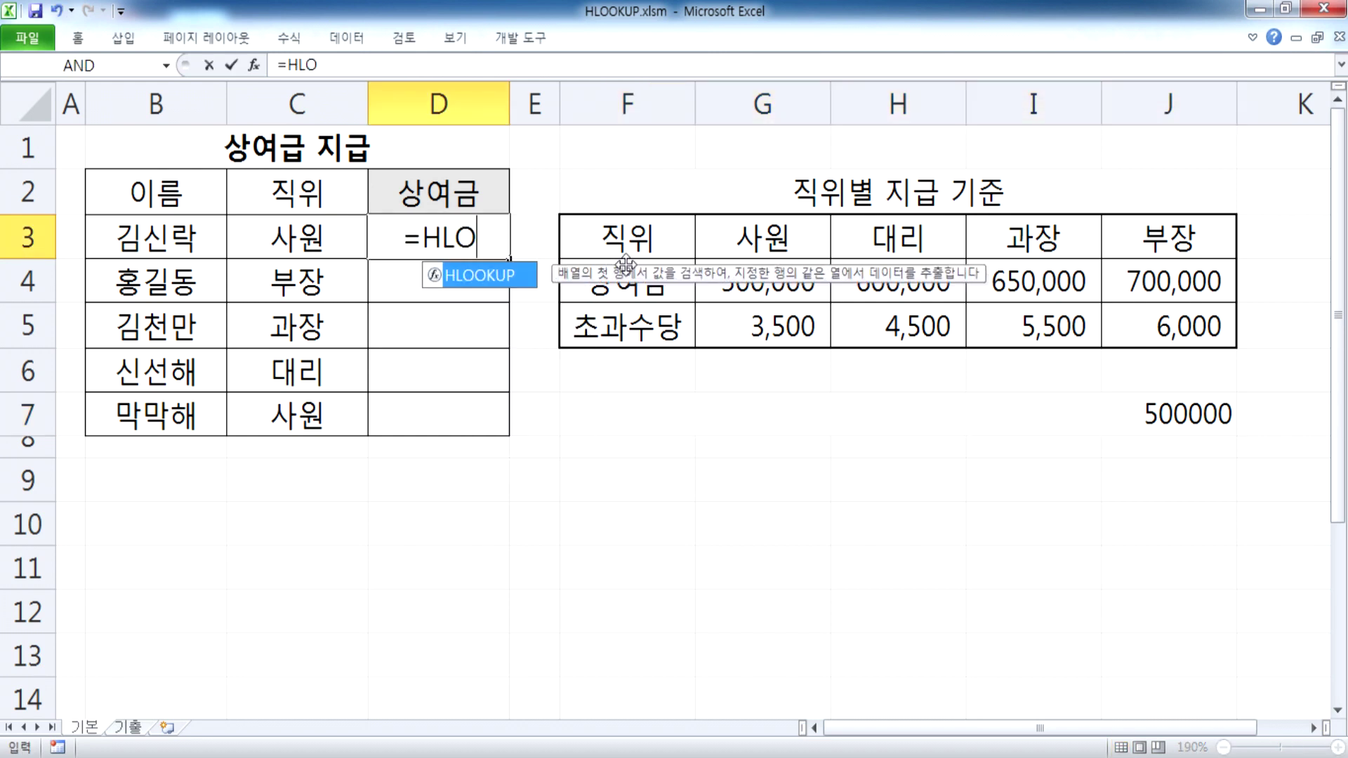
pyautogui.press('Tab')
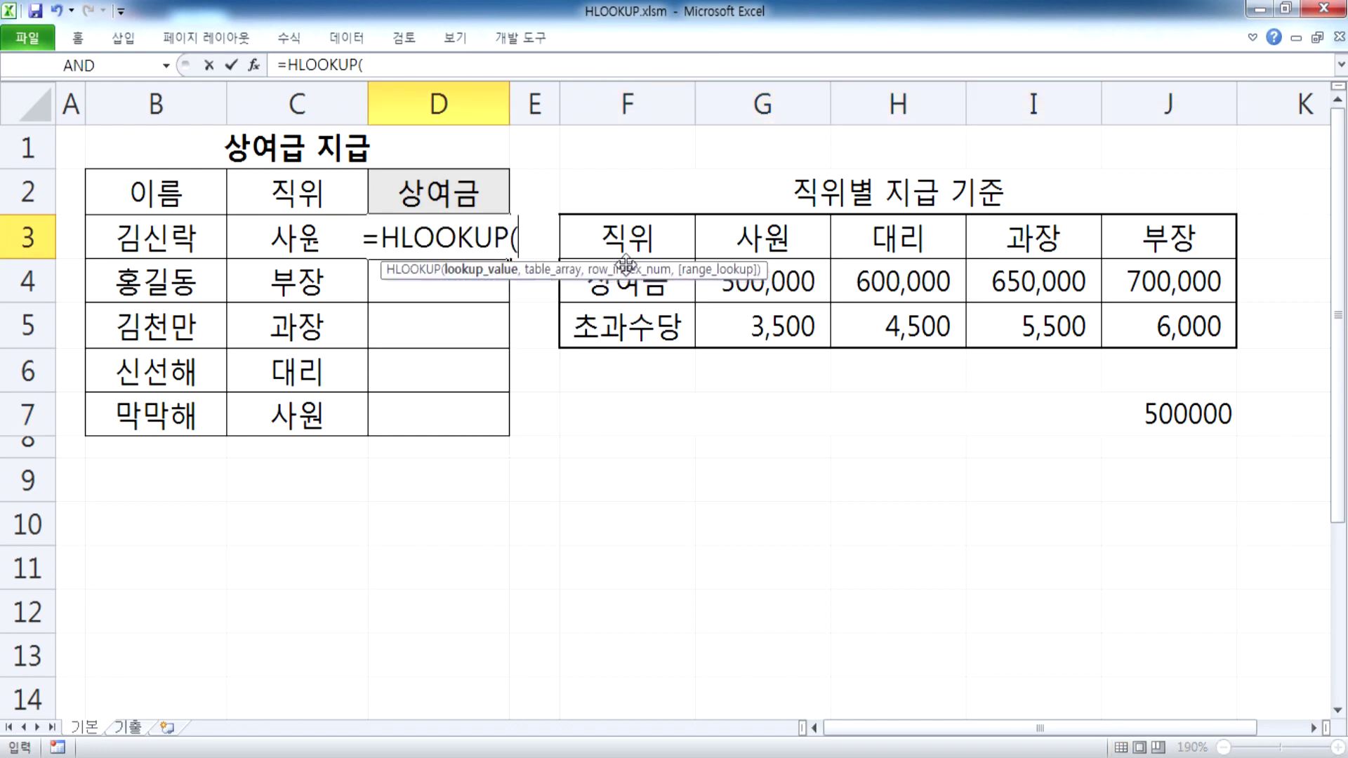
pyautogui.click(272, 220)
pyautogui.write('M')
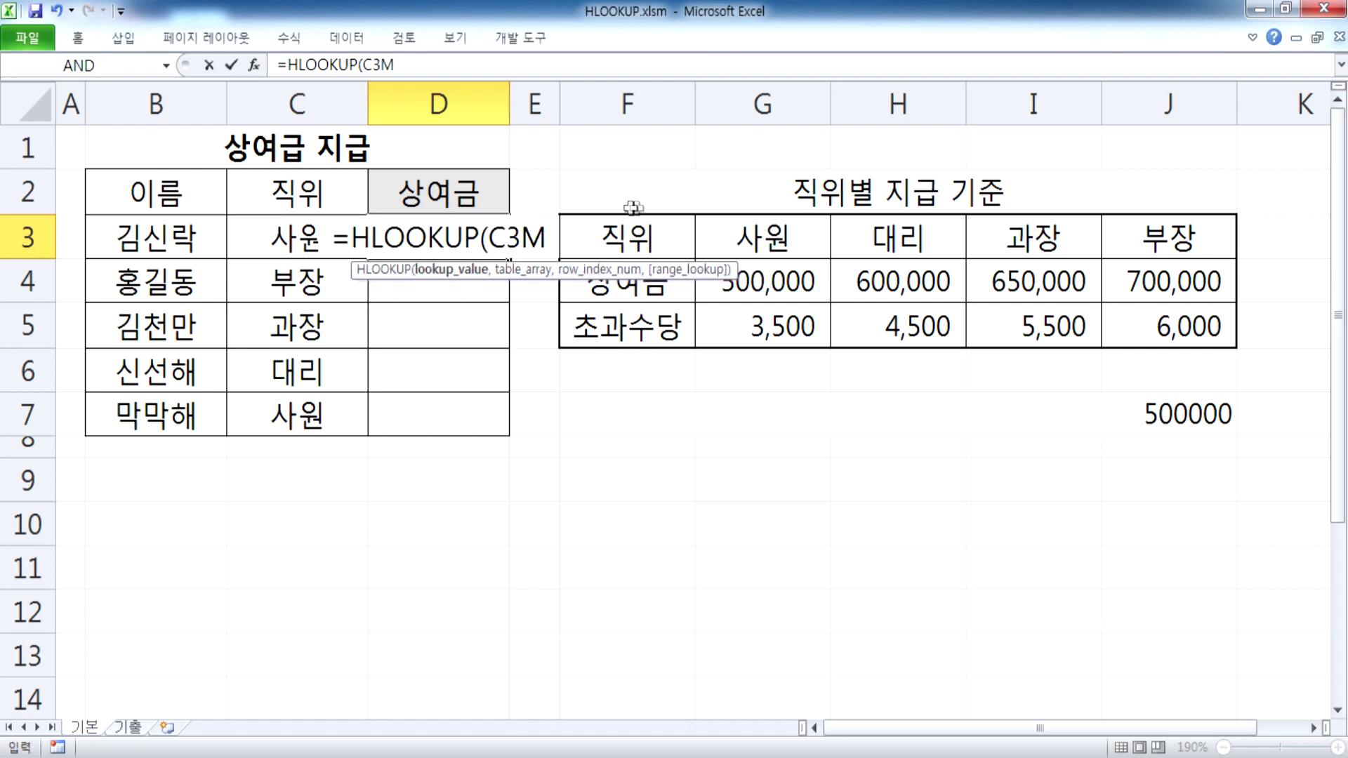
pyautogui.press('BackSpace')
pyautogui.write(',')
pyautogui.moveTo(769, 242); pyautogui.dragTo(1161, 325)
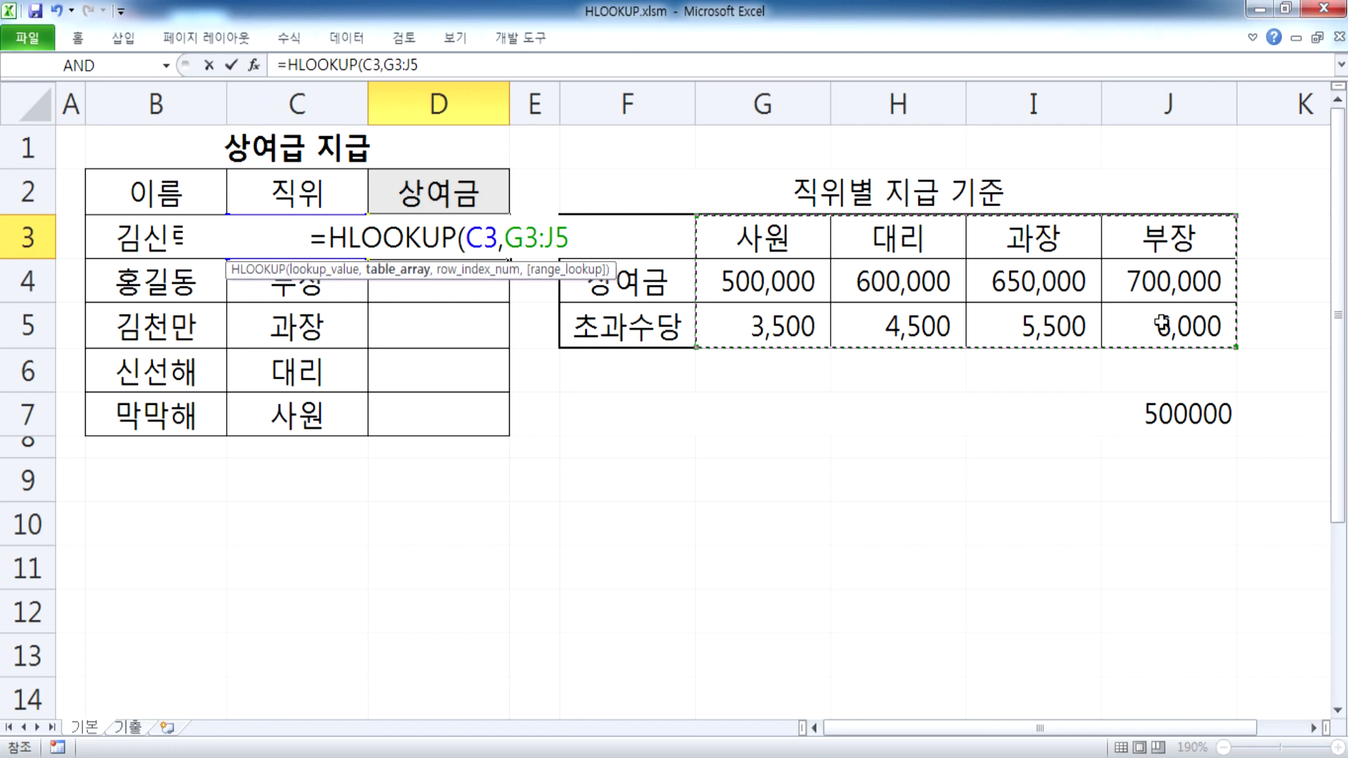
pyautogui.press('F4')
pyautogui.write(',')
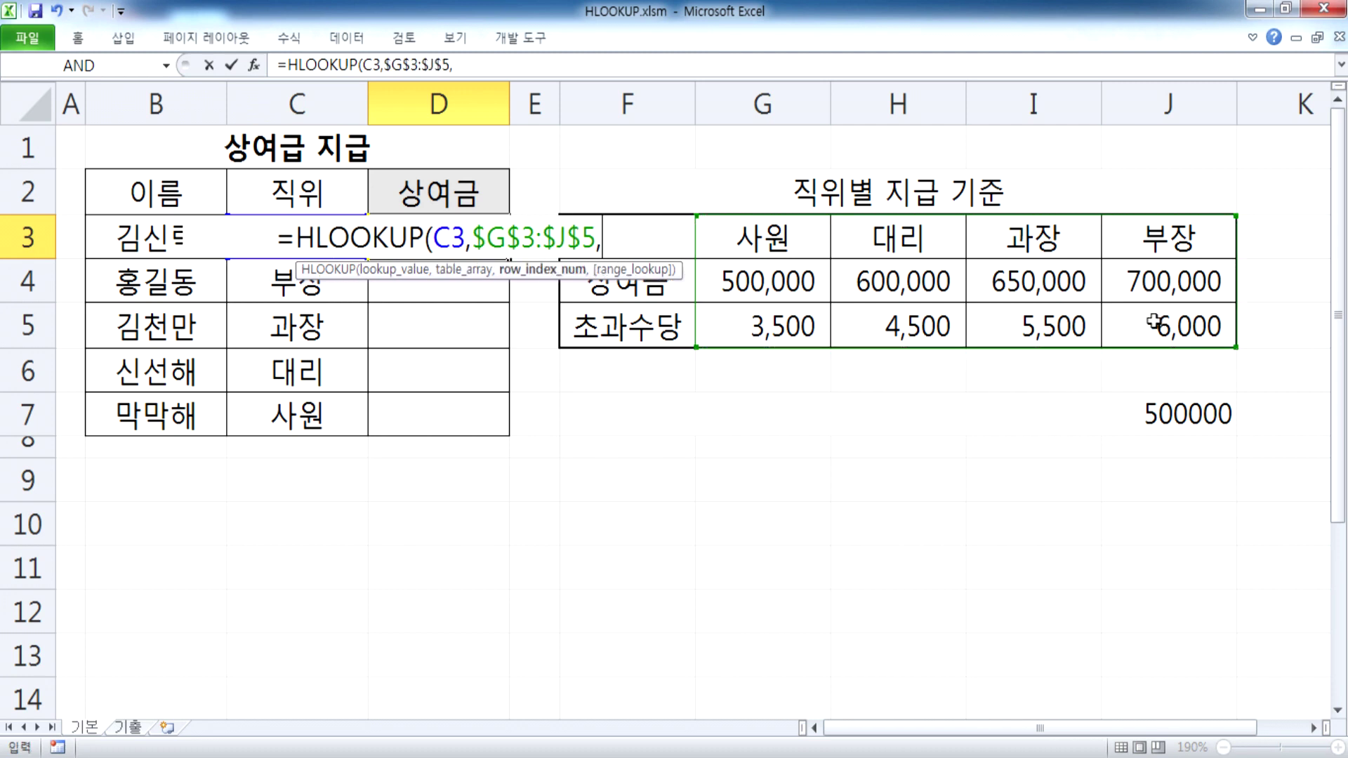
pyautogui.write('2,')
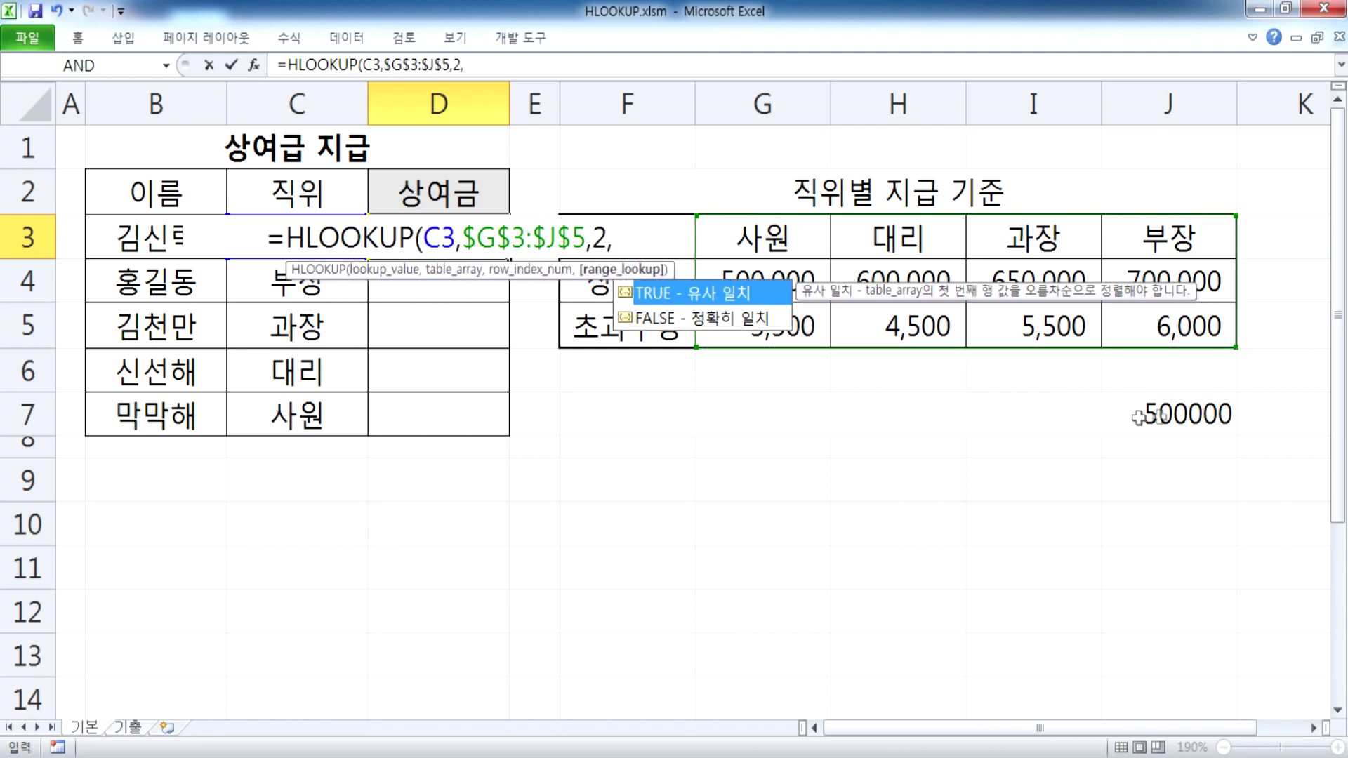
# Complete the D3 HLOOKUP formula with exact match FALSE and fill it down through D7.
pyautogui.click(673, 320)
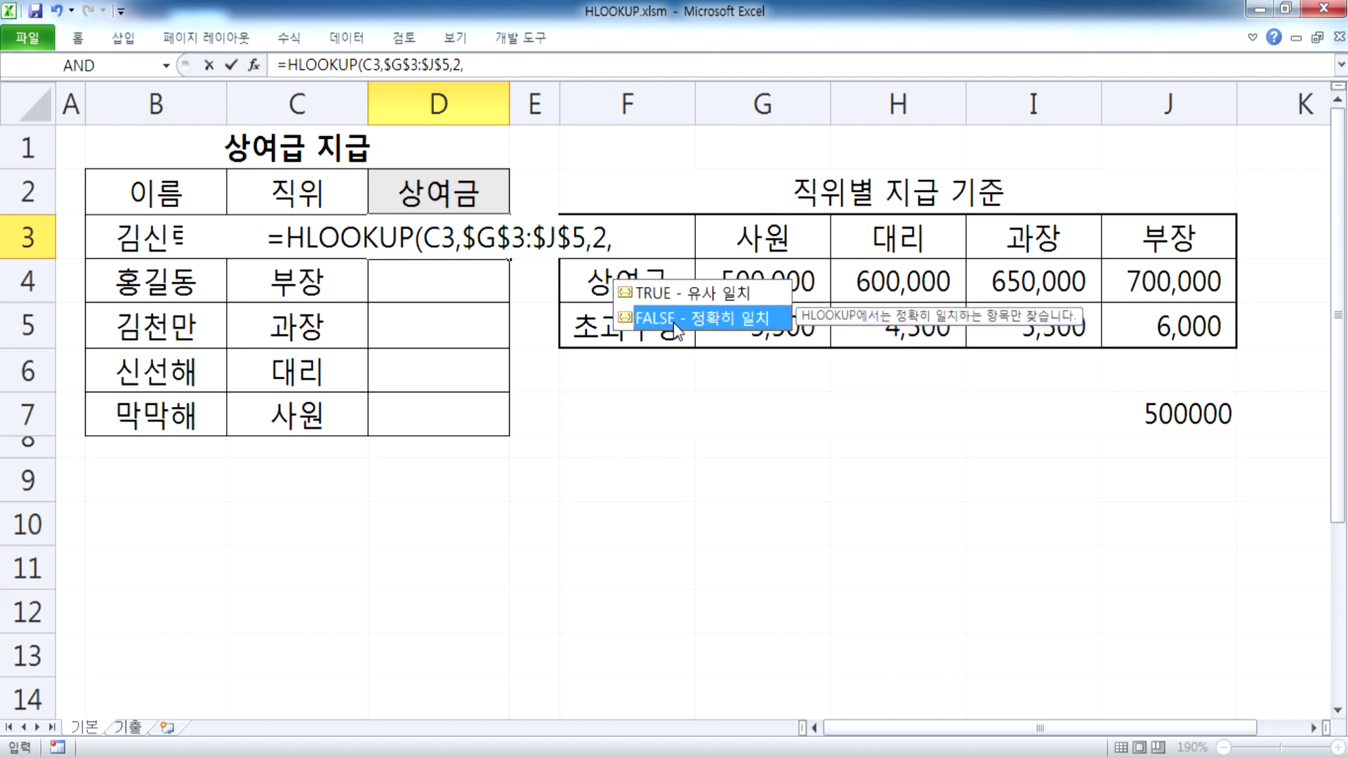
pyautogui.doubleClick(672, 322)
pyautogui.moveTo(575, 238); pyautogui.dragTo(657, 238)
pyautogui.click(668, 234)
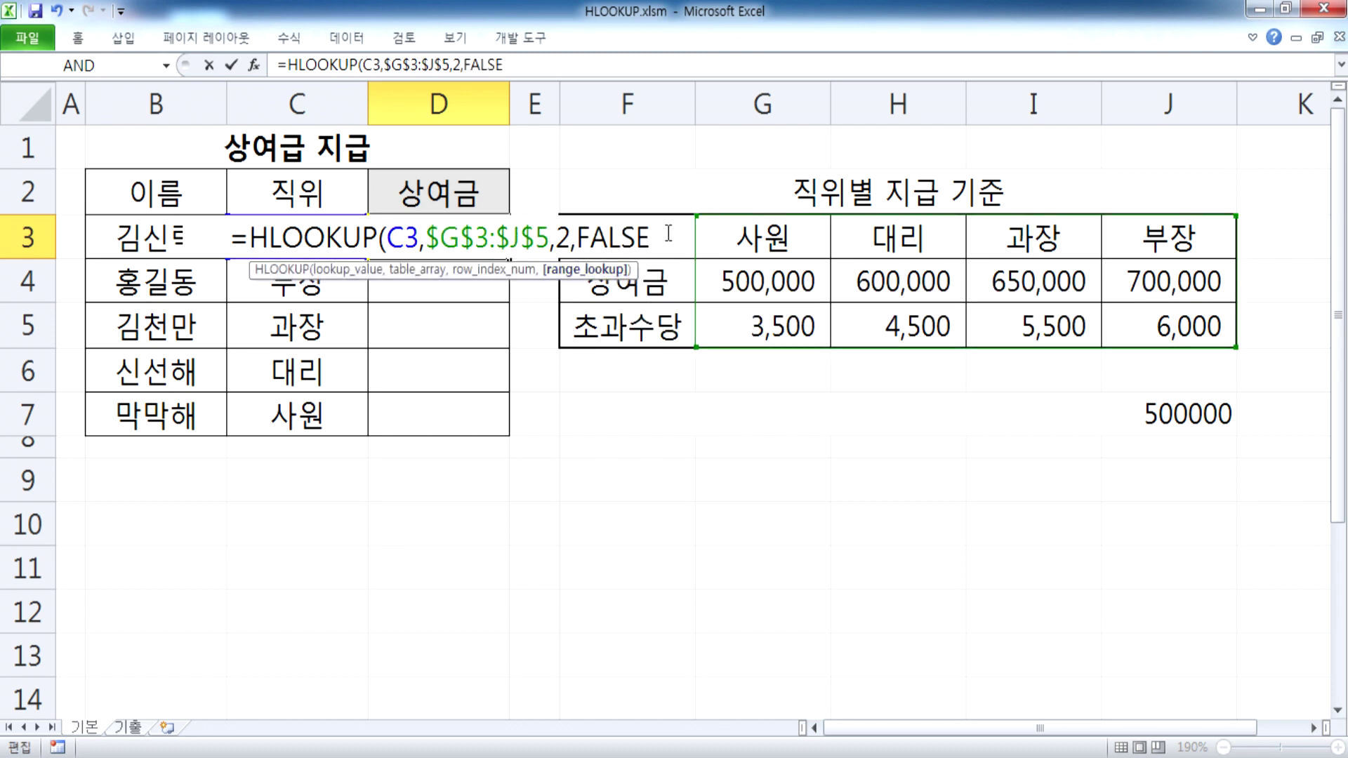
pyautogui.press('Return')
pyautogui.click(463, 239)
pyautogui.moveTo(508, 259); pyautogui.dragTo(506, 438)
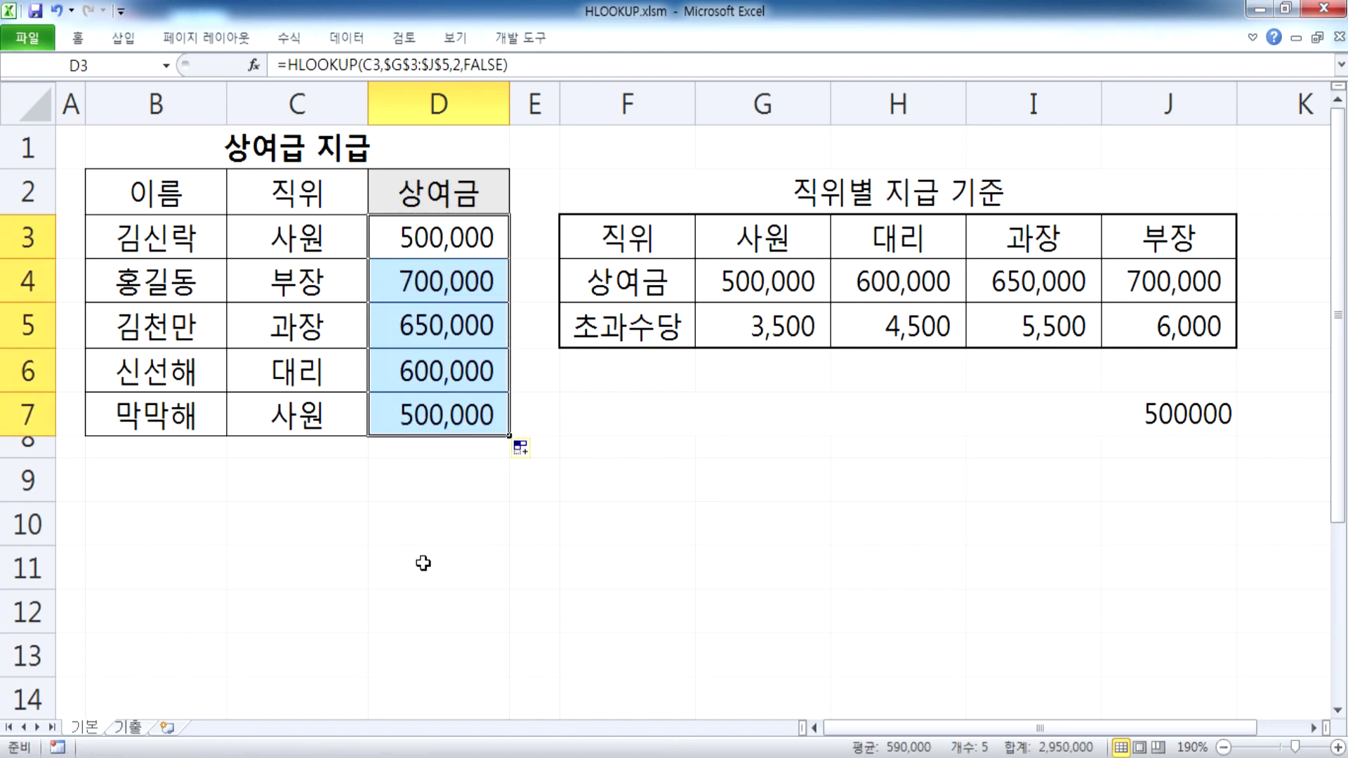
# Check the HLOOKUP formulas in D3:D7 against the 직위별 지급 기준 table and its position row G3:J3.
pyautogui.doubleClick(427, 267)
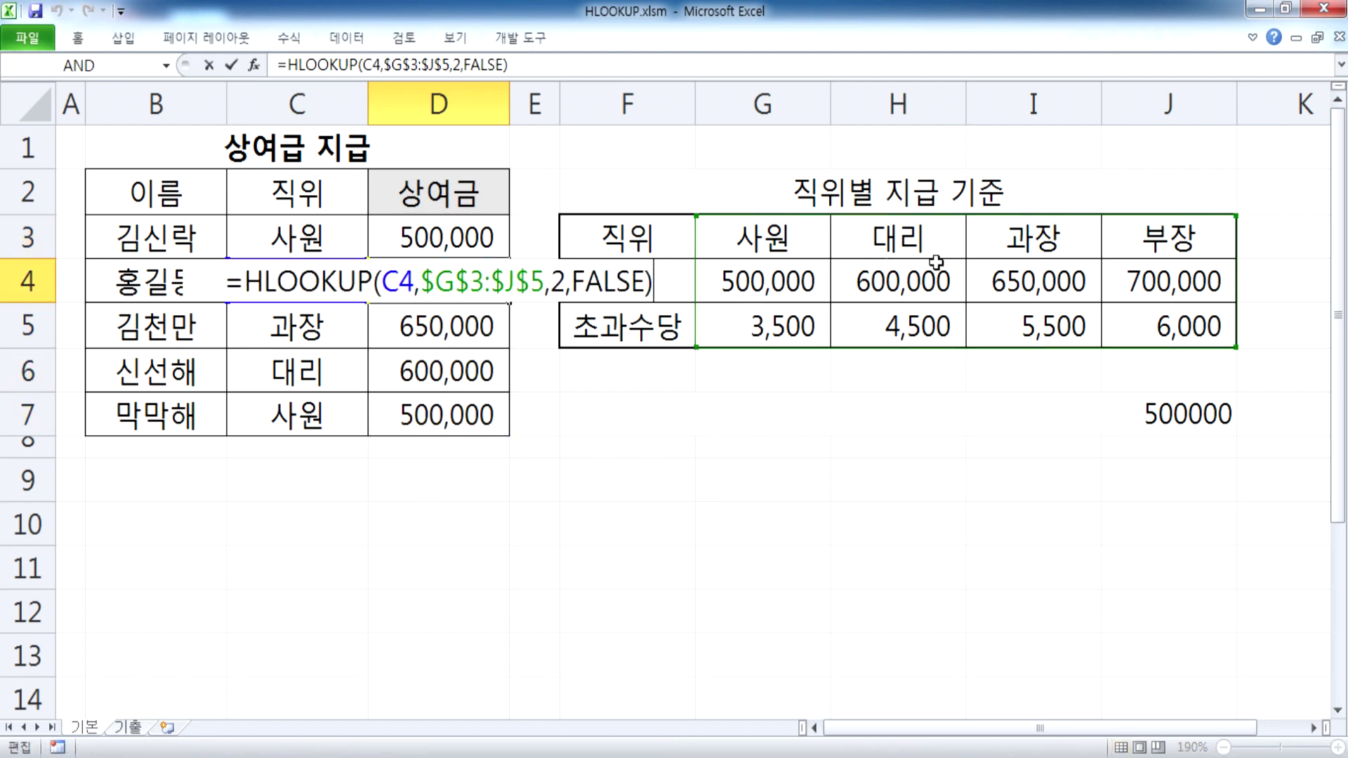
pyautogui.press('Escape')
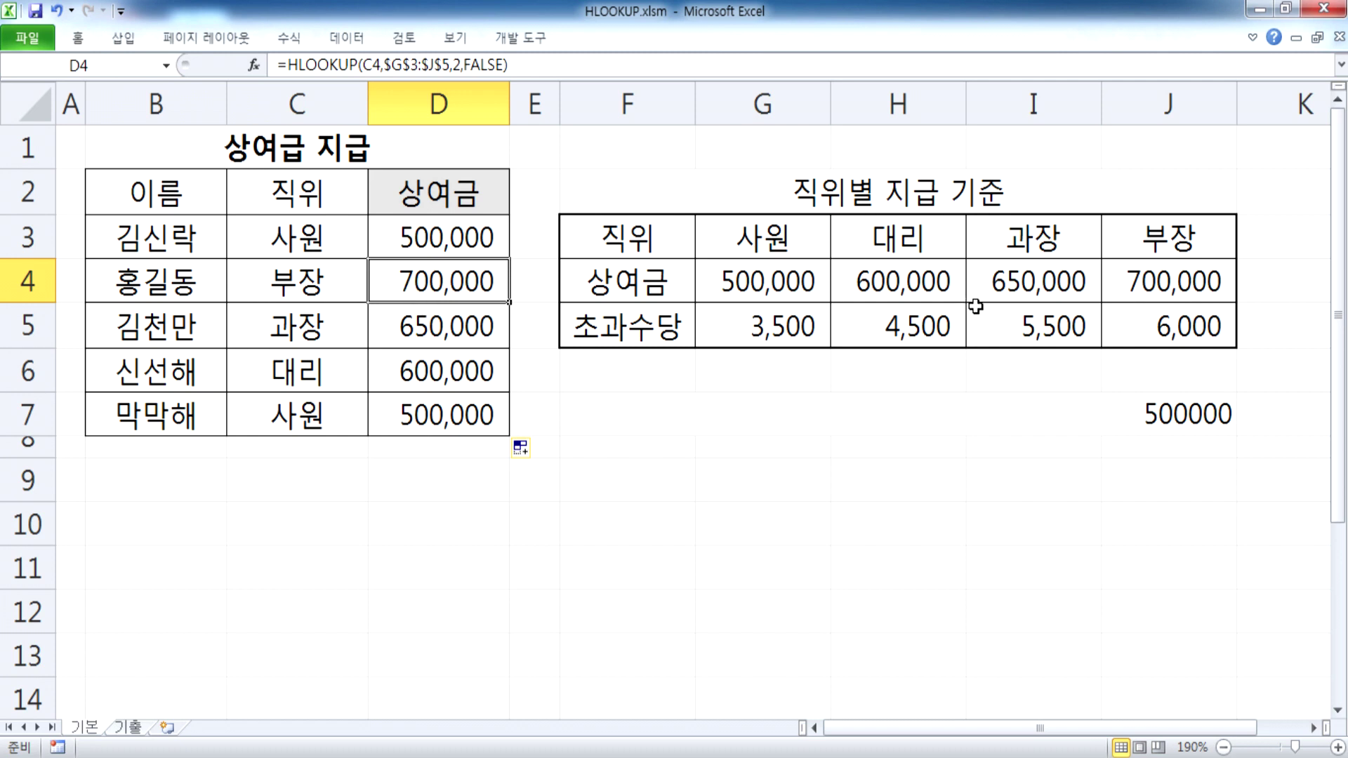
pyautogui.click(460, 335)
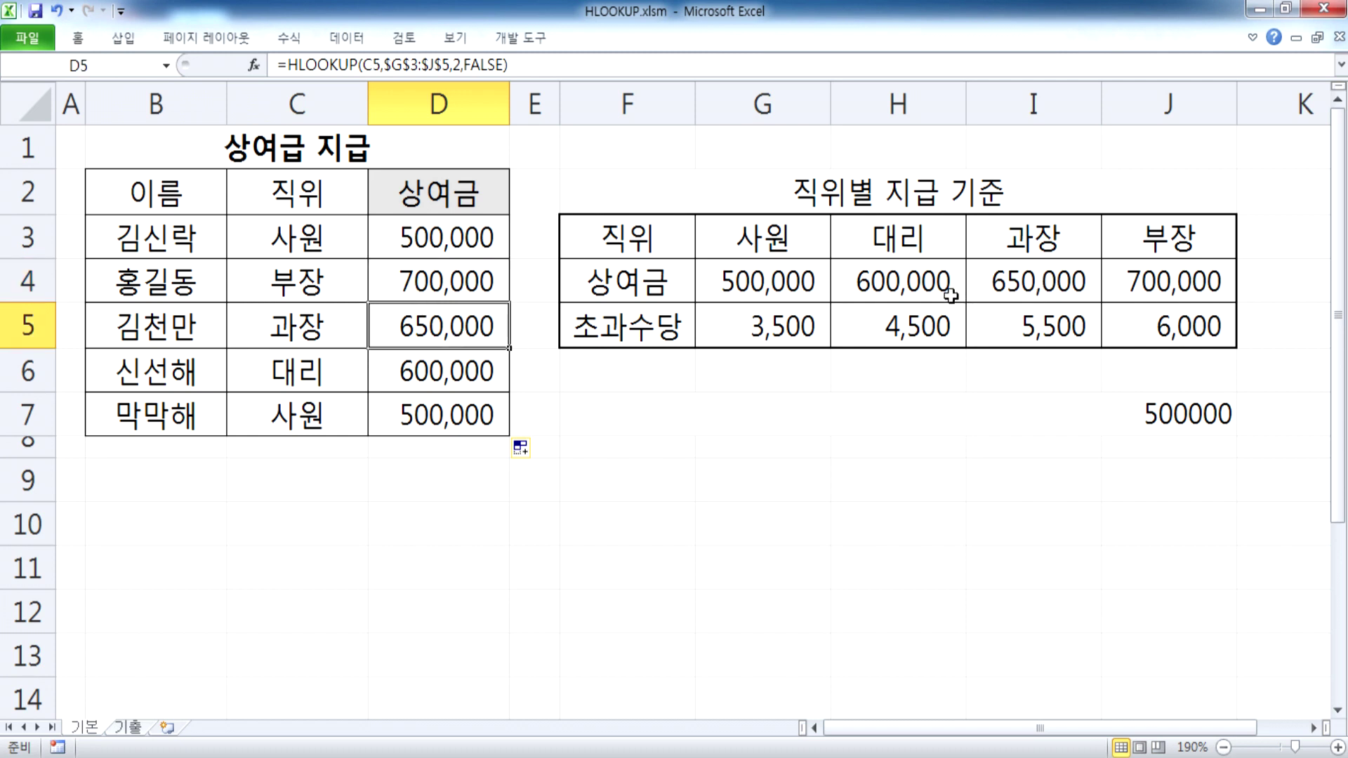
pyautogui.click(415, 383)
pyautogui.click(421, 414)
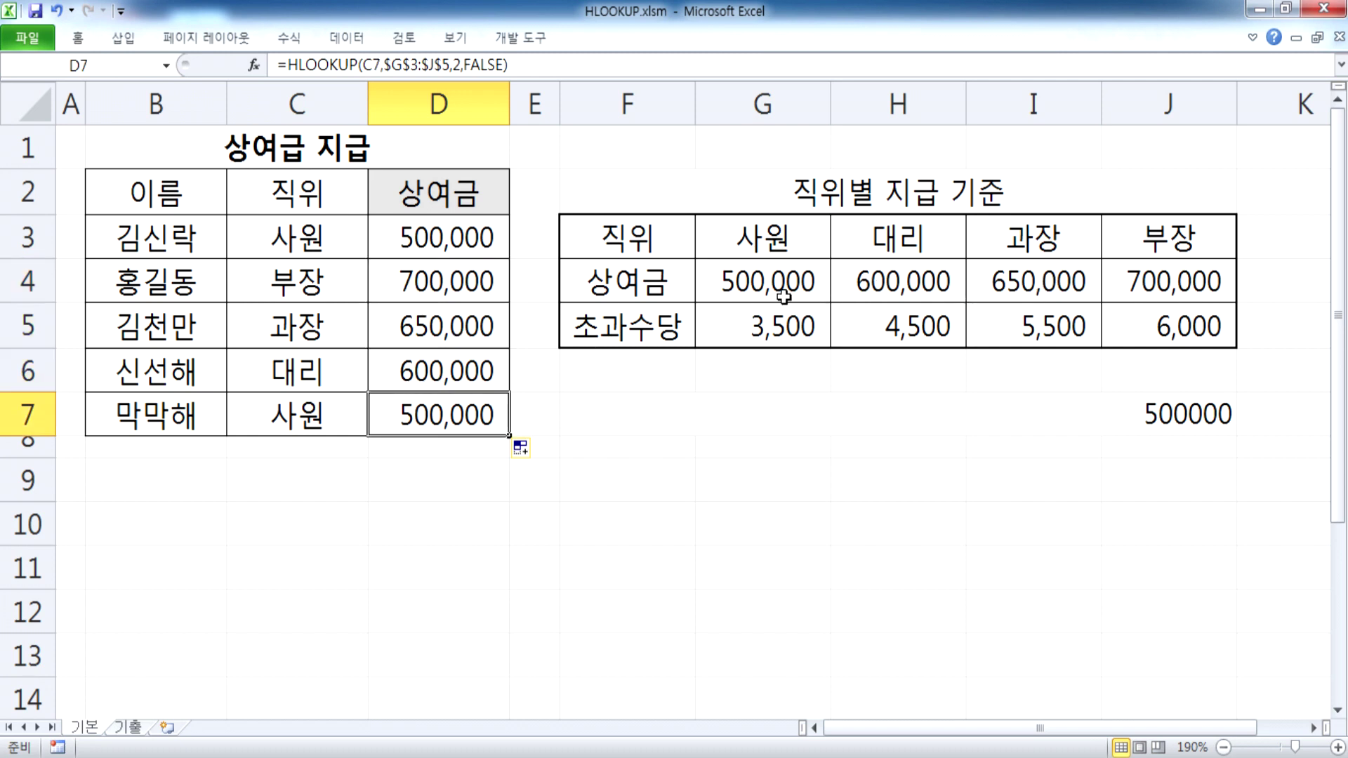
pyautogui.doubleClick(466, 239)
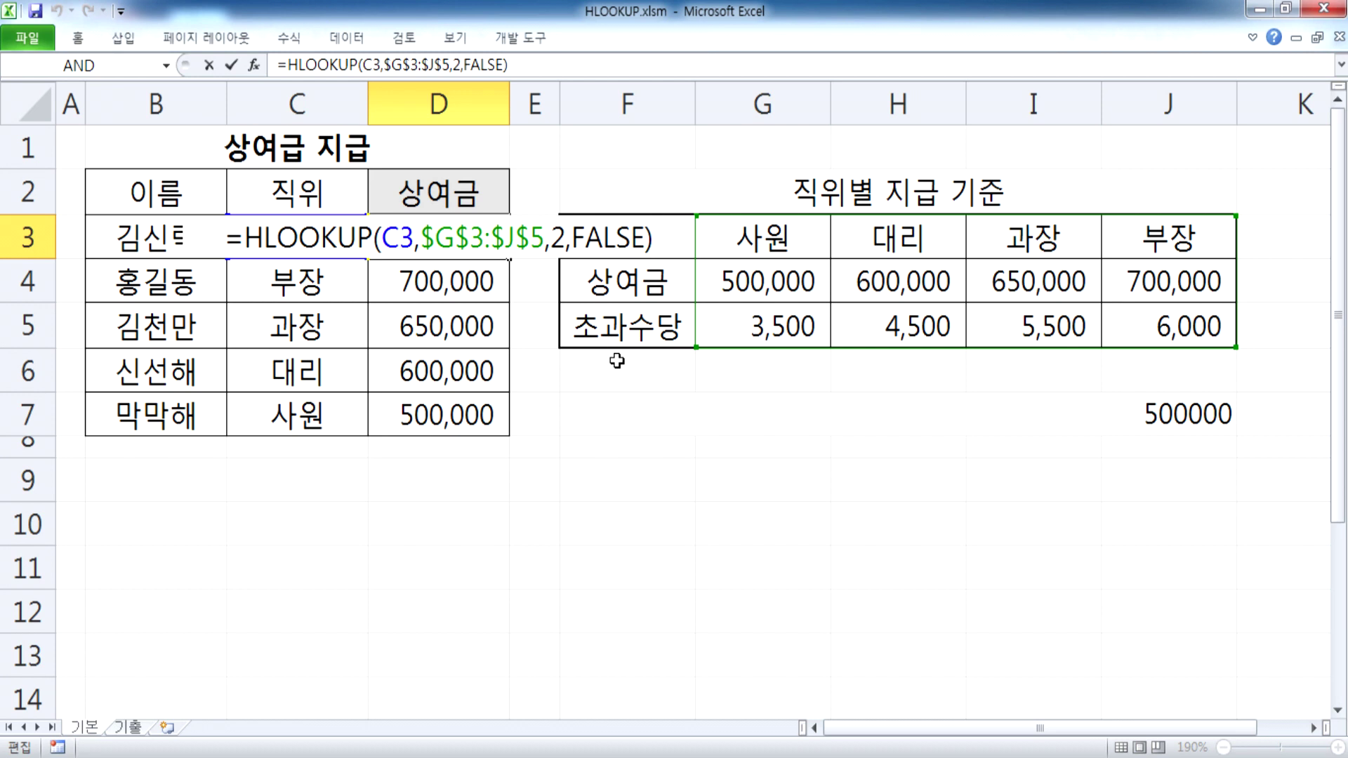
pyautogui.hotkey('ctrl', 'Return')
pyautogui.moveTo(733, 237); pyautogui.dragTo(1181, 241)
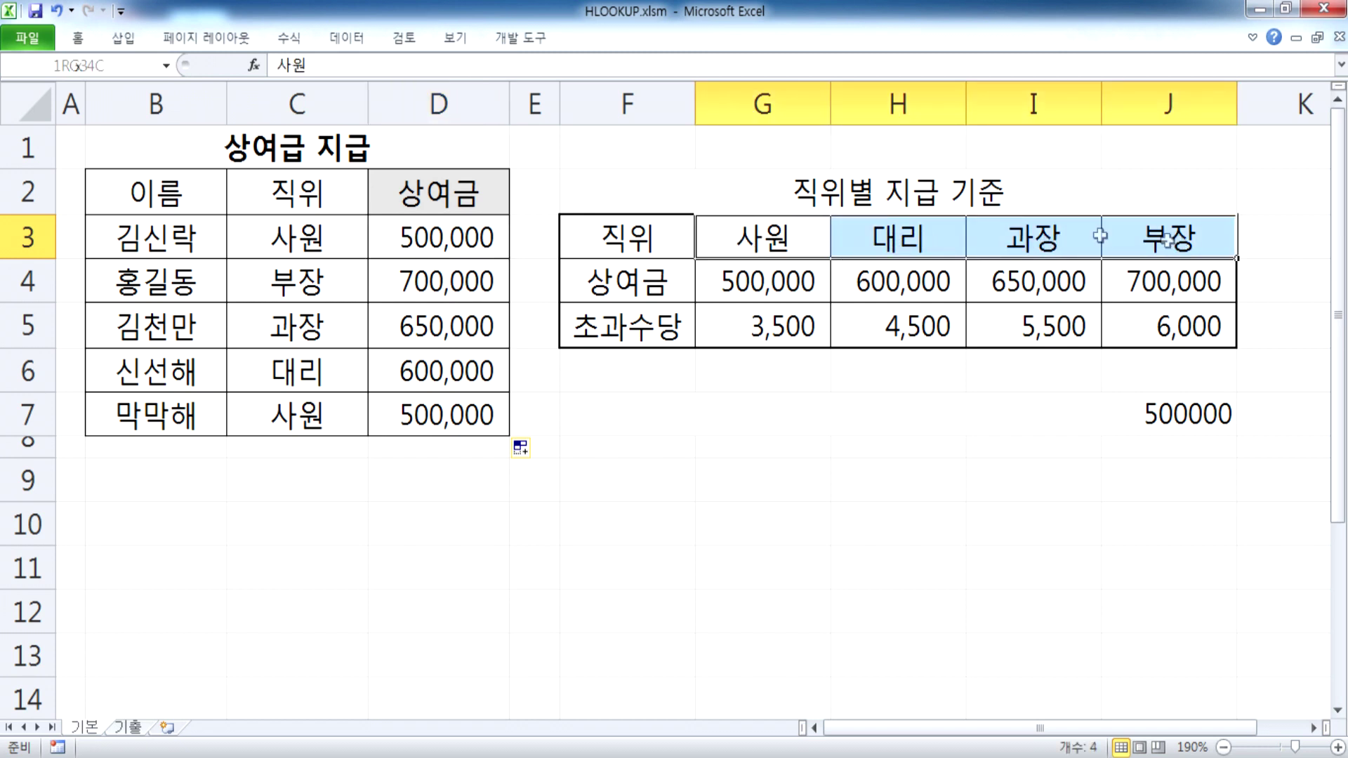
# Copy the position table F3:J5 and paste it transposed, with rows and columns swapped, starting at cell B9.
pyautogui.moveTo(627, 237); pyautogui.dragTo(1112, 327)
pyautogui.hotkey('ctrl', 'c')
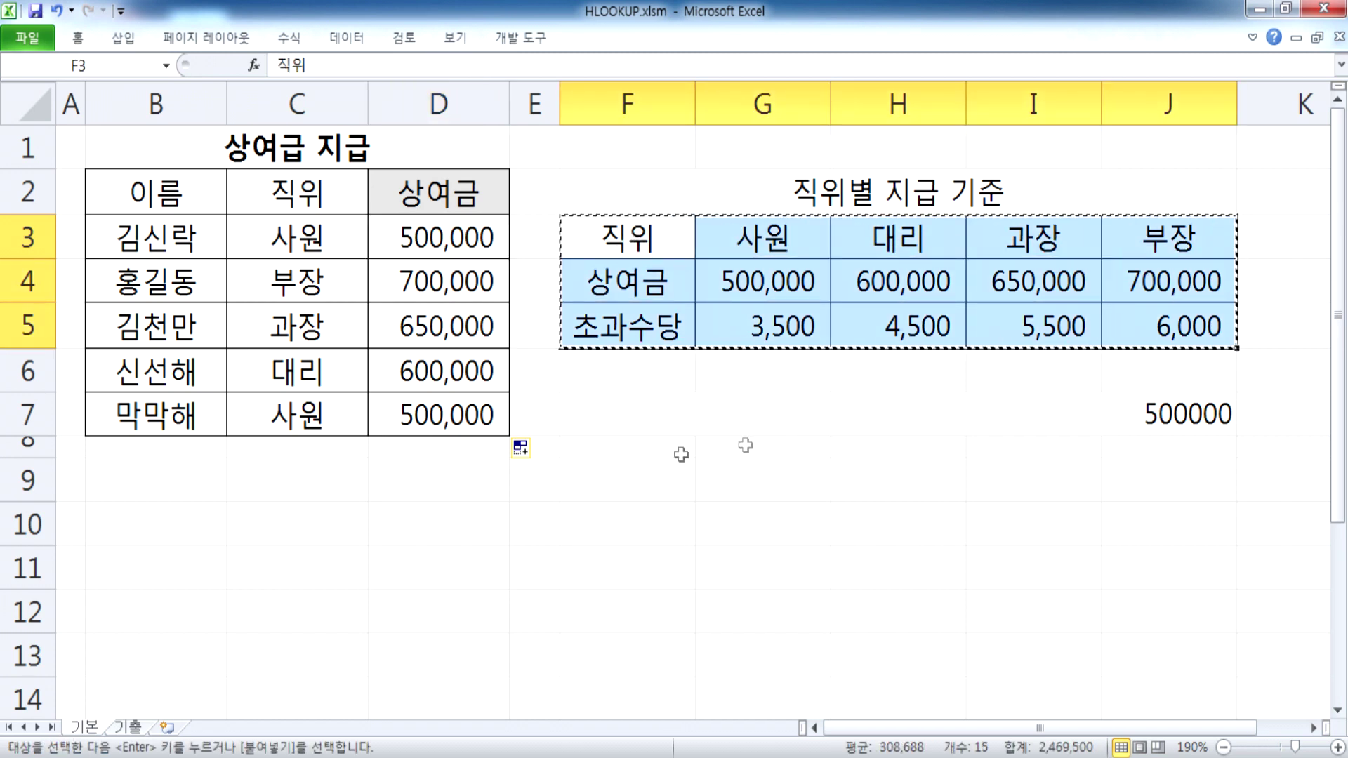
pyautogui.rightClick(125, 484)
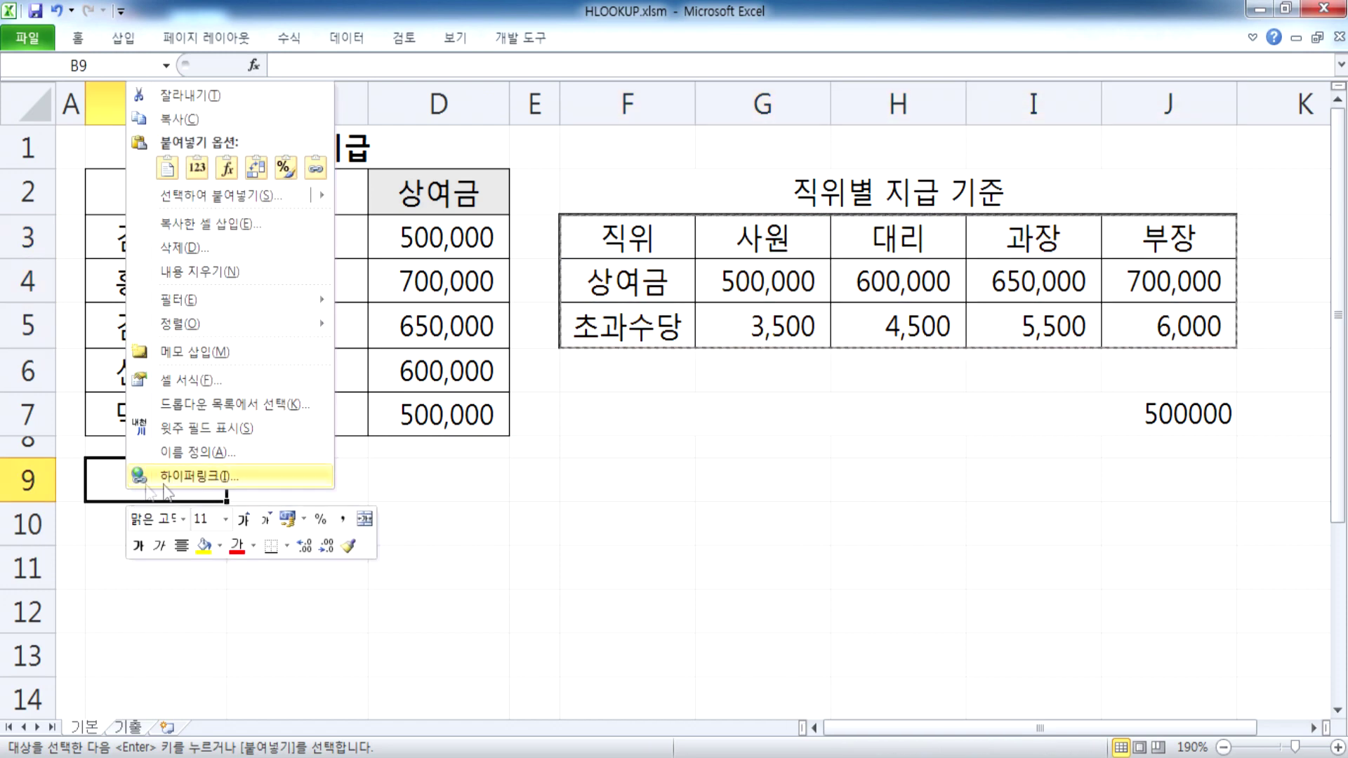
pyautogui.click(221, 195)
pyautogui.click(274, 290)
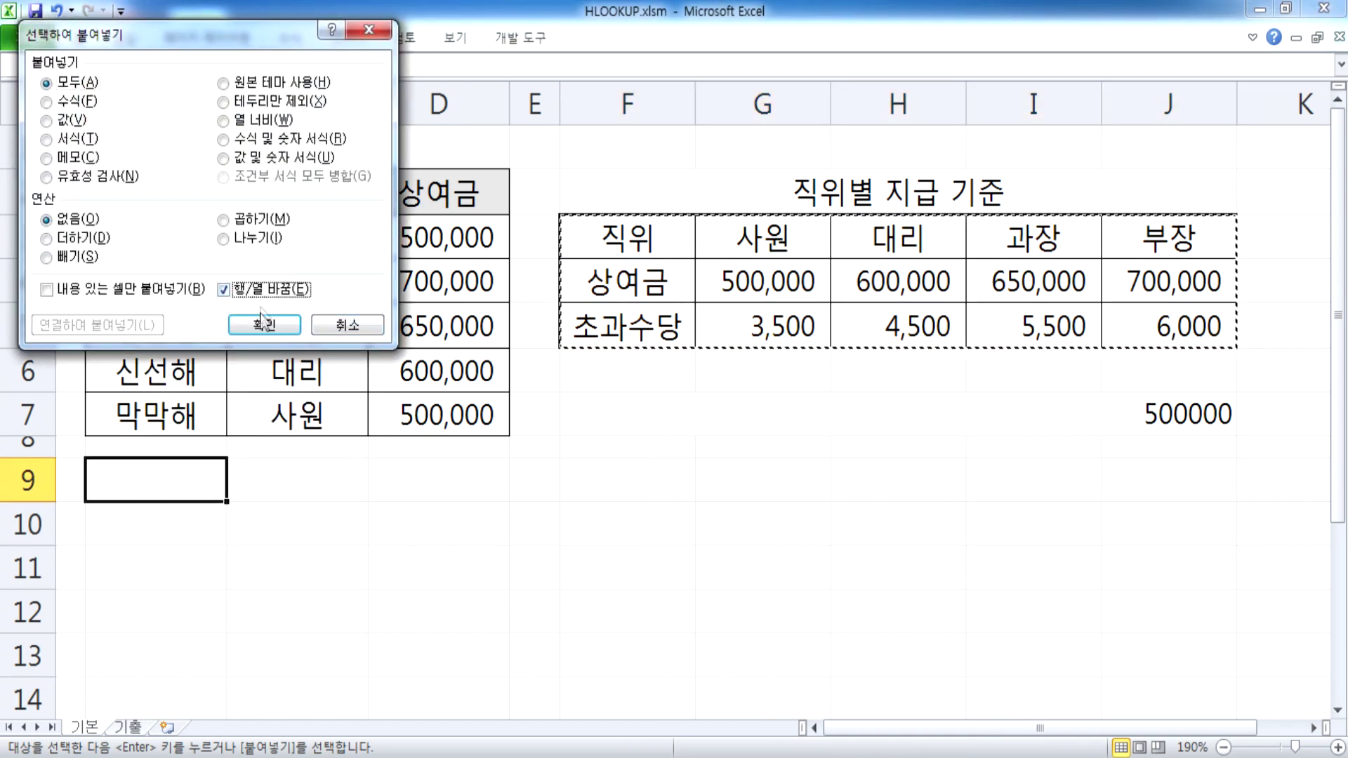
pyautogui.click(264, 324)
pyautogui.click(435, 537)
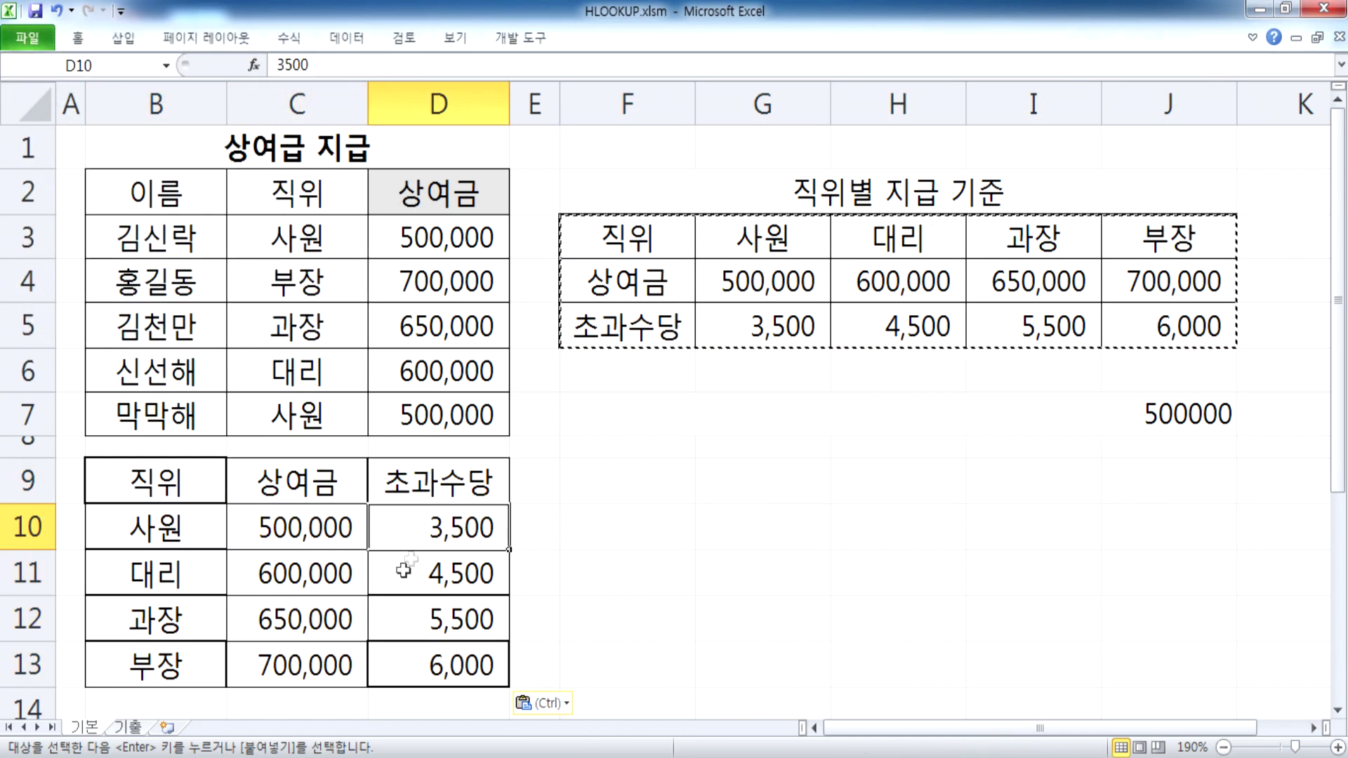
# Apply all borders to the transposed table B9:D13.
pyautogui.moveTo(200, 487); pyautogui.dragTo(421, 663)
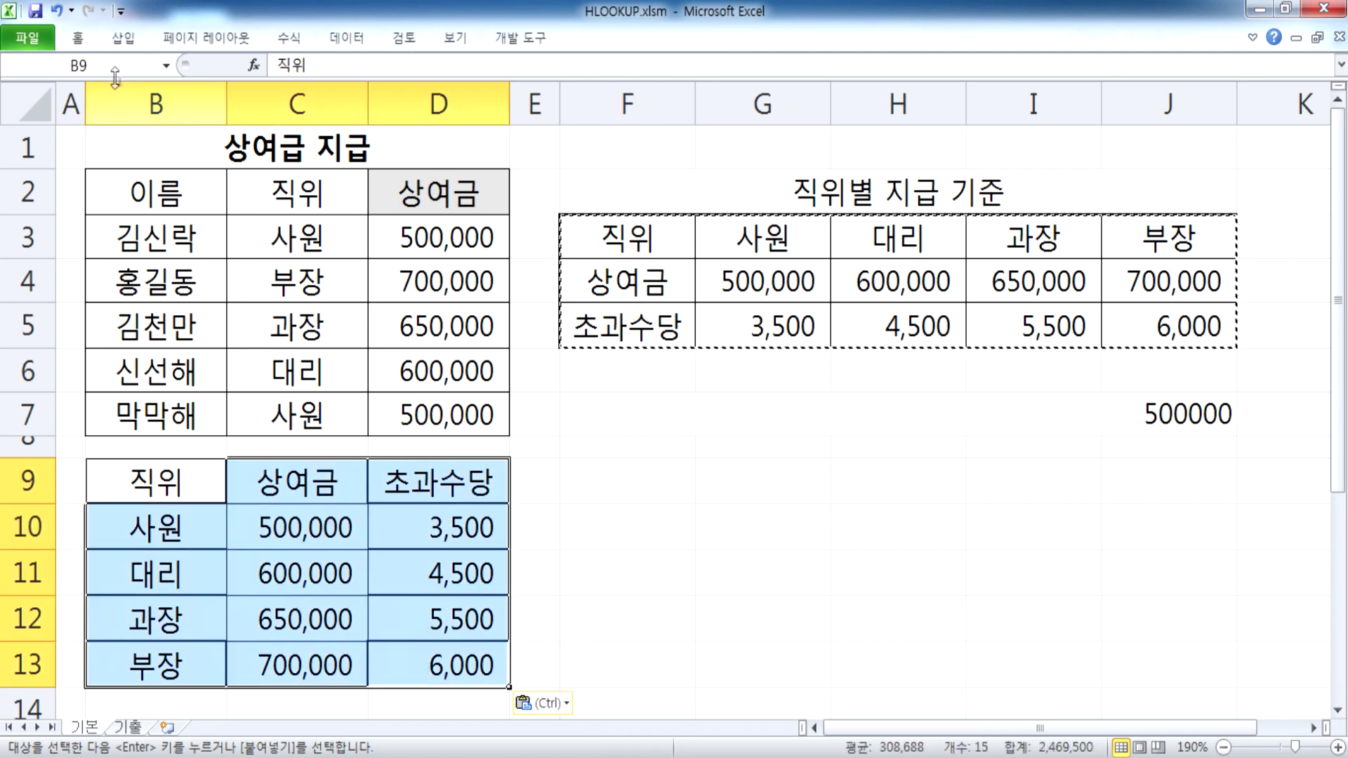
pyautogui.click(77, 37)
pyautogui.click(258, 105)
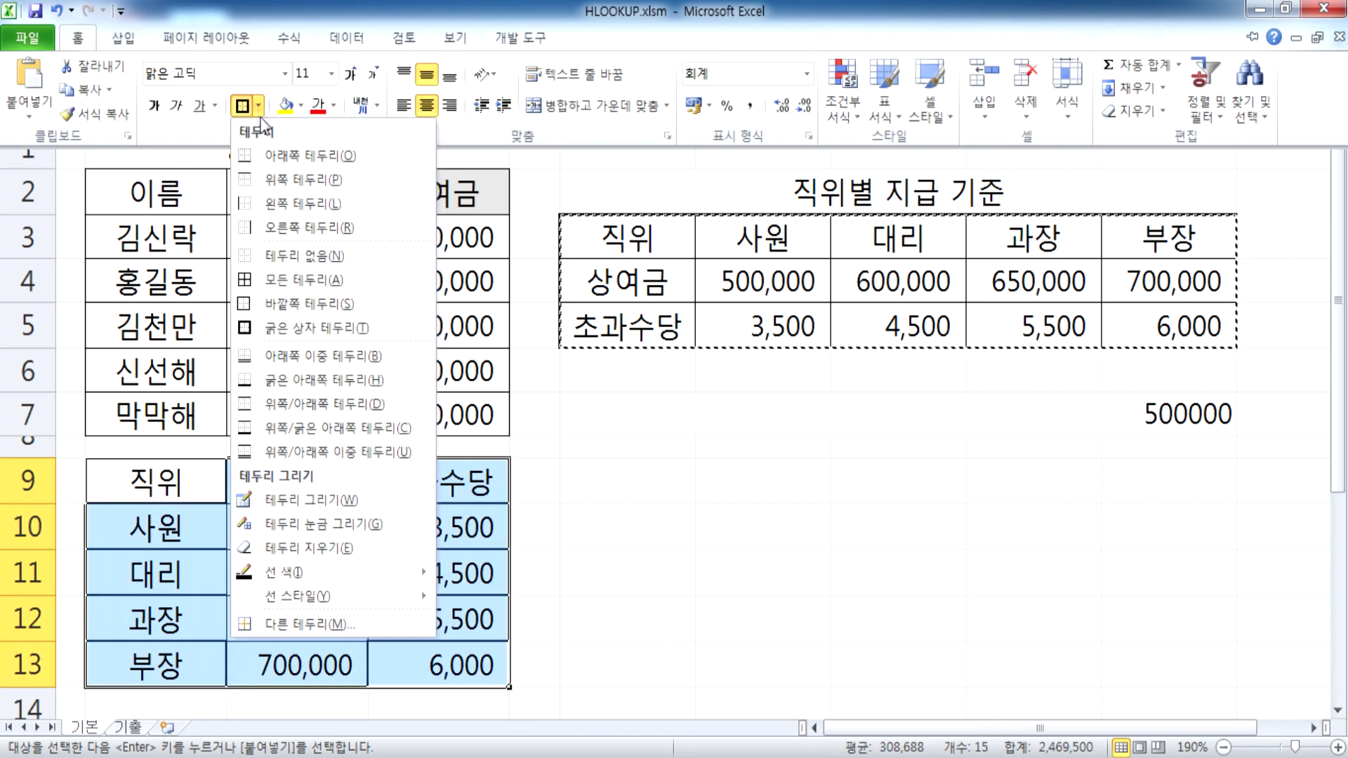
pyautogui.click(295, 279)
pyautogui.click(627, 523)
# Start a VLOOKUP formula in cell F9 with lookup value C3 and table range B10:D13.
pyautogui.moveTo(144, 518); pyautogui.dragTo(430, 652)
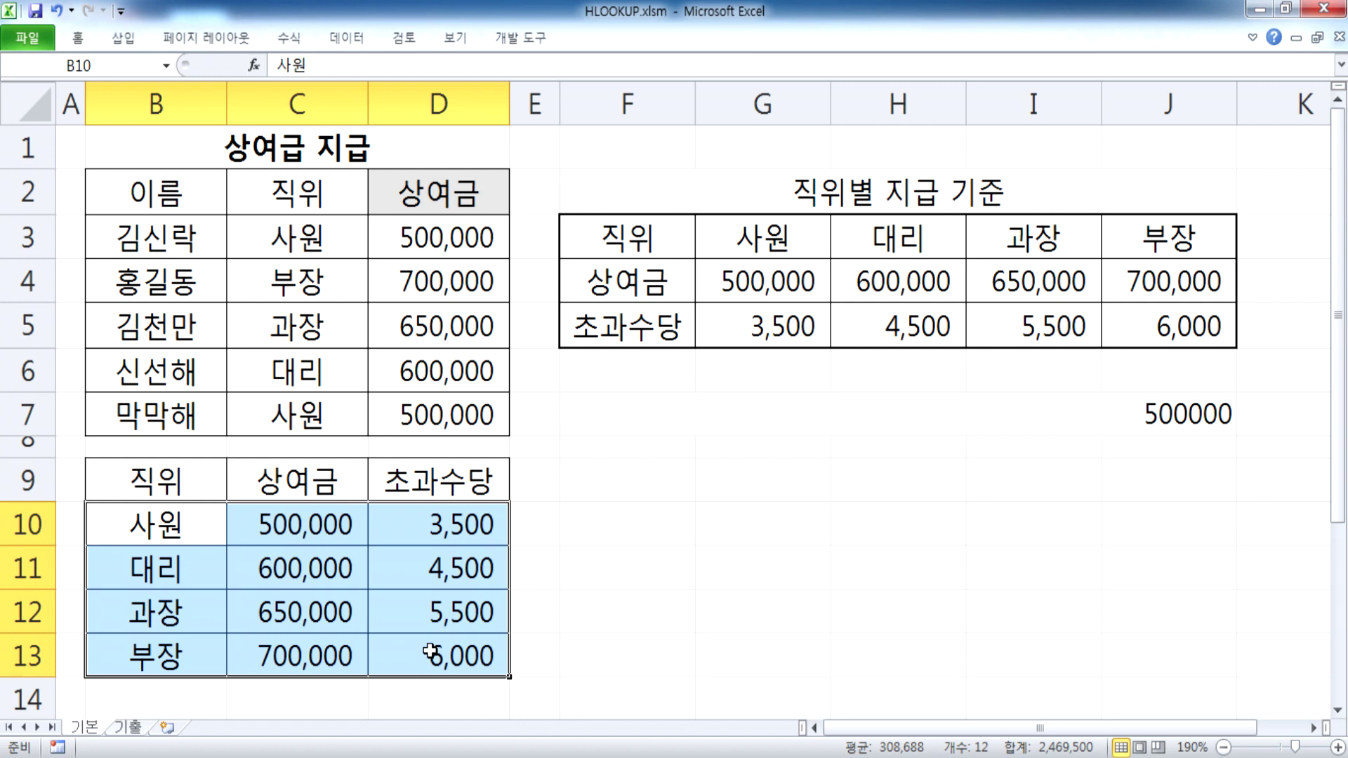
pyautogui.click(629, 485)
pyautogui.write('=')
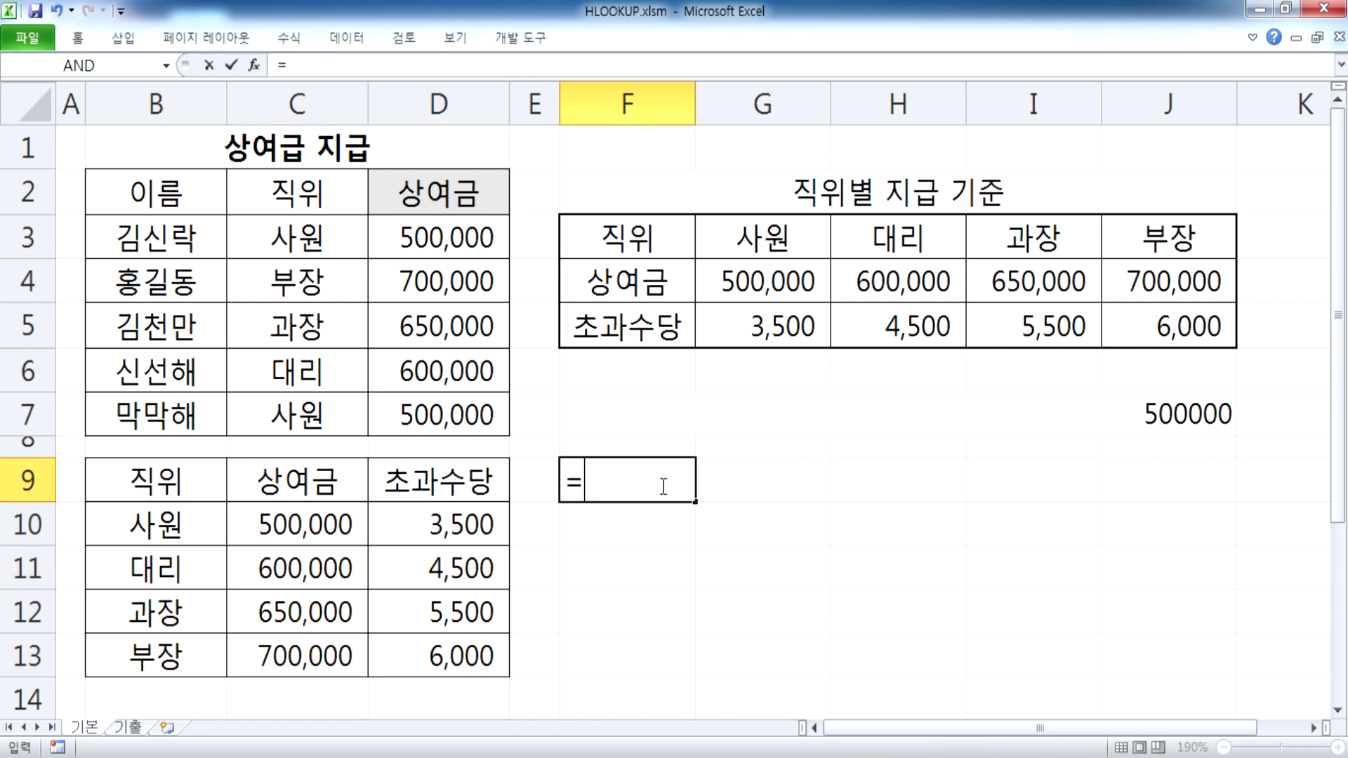
pyautogui.write('VL')
pyautogui.press('Tab')
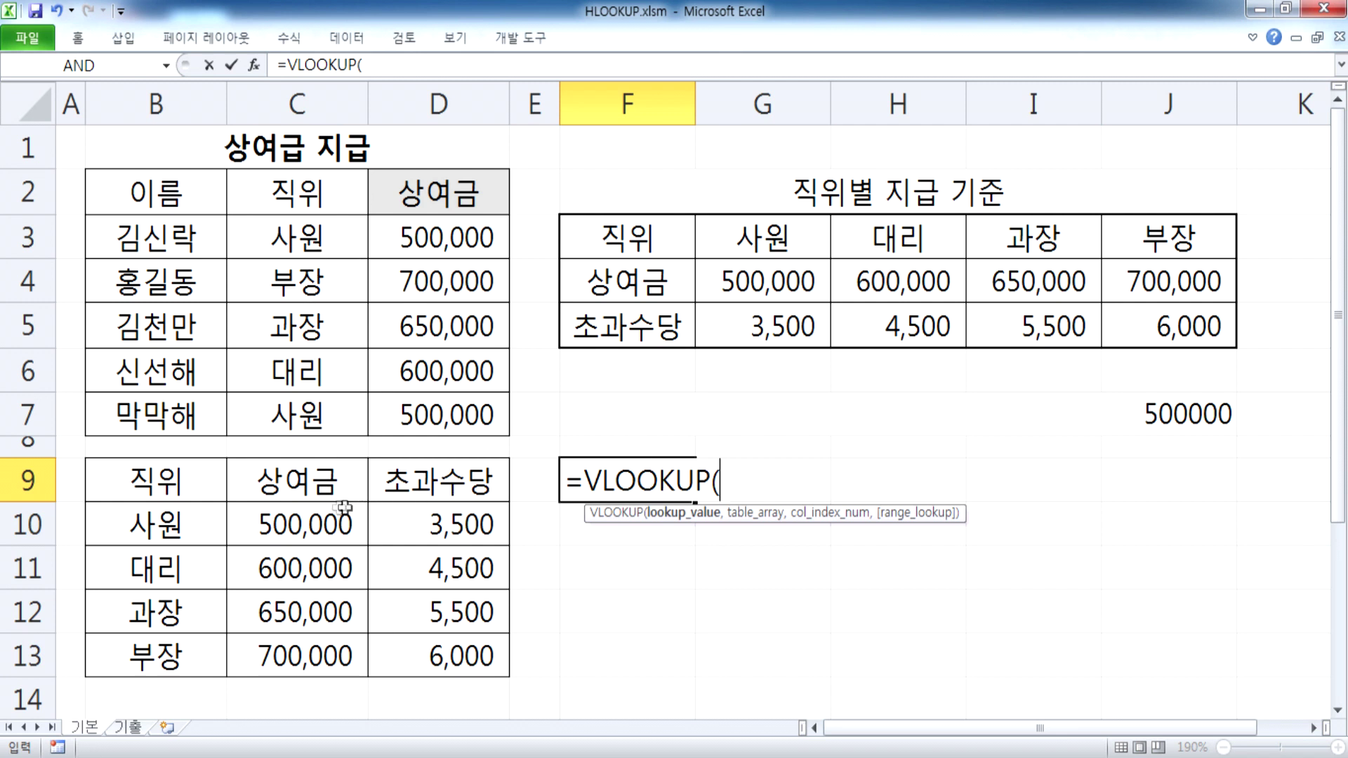
pyautogui.click(295, 239)
pyautogui.write(',')
pyautogui.click(309, 483)
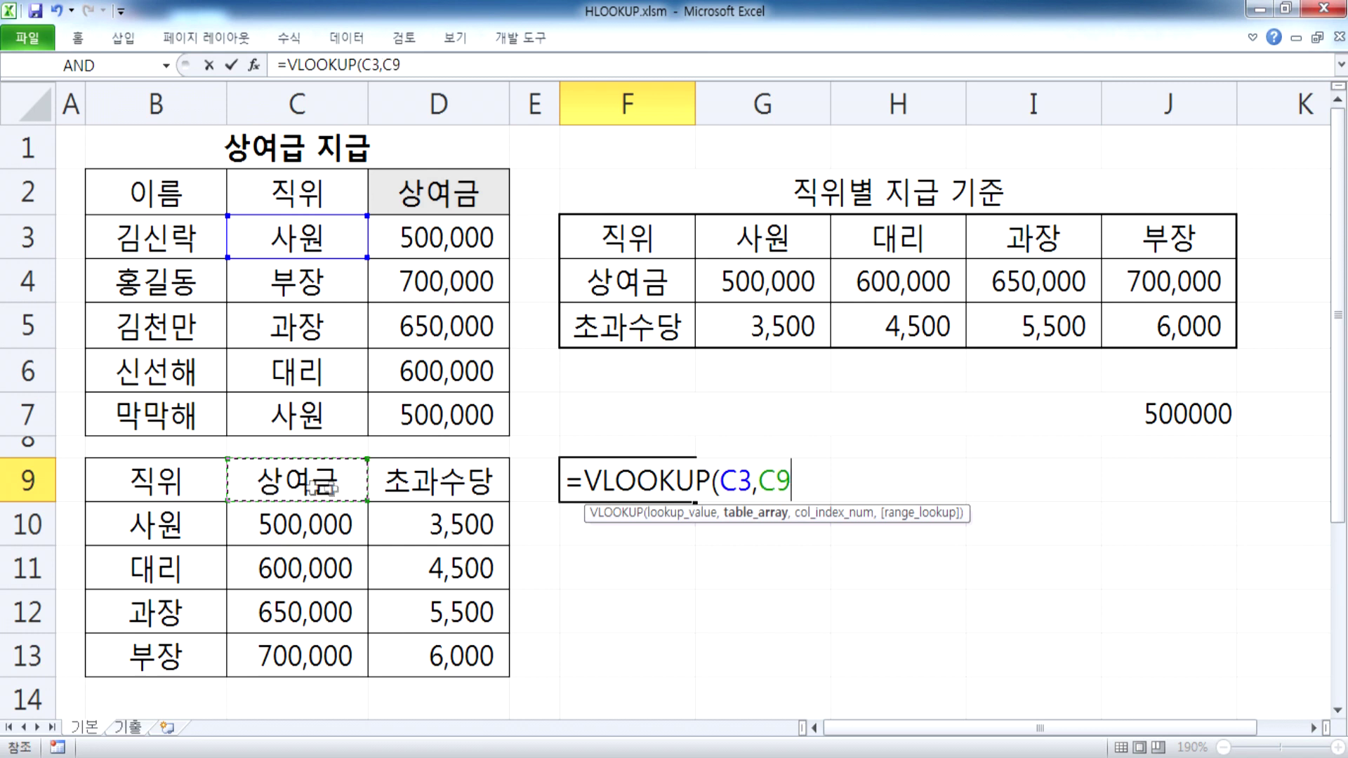
pyautogui.moveTo(180, 520); pyautogui.dragTo(452, 654)
pyautogui.write(',')
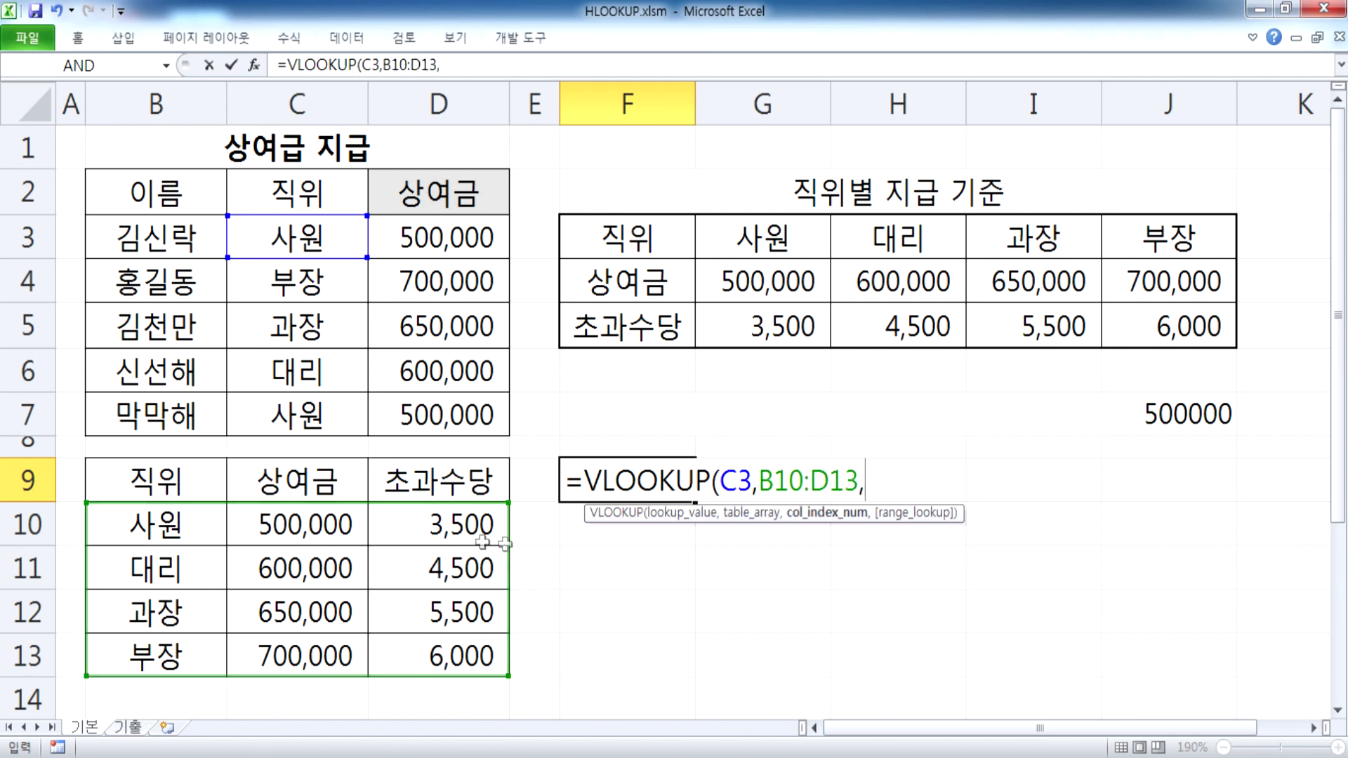
# Complete the F9 VLOOKUP formula with column index 2 and exact match FALSE.
pyautogui.write('2')
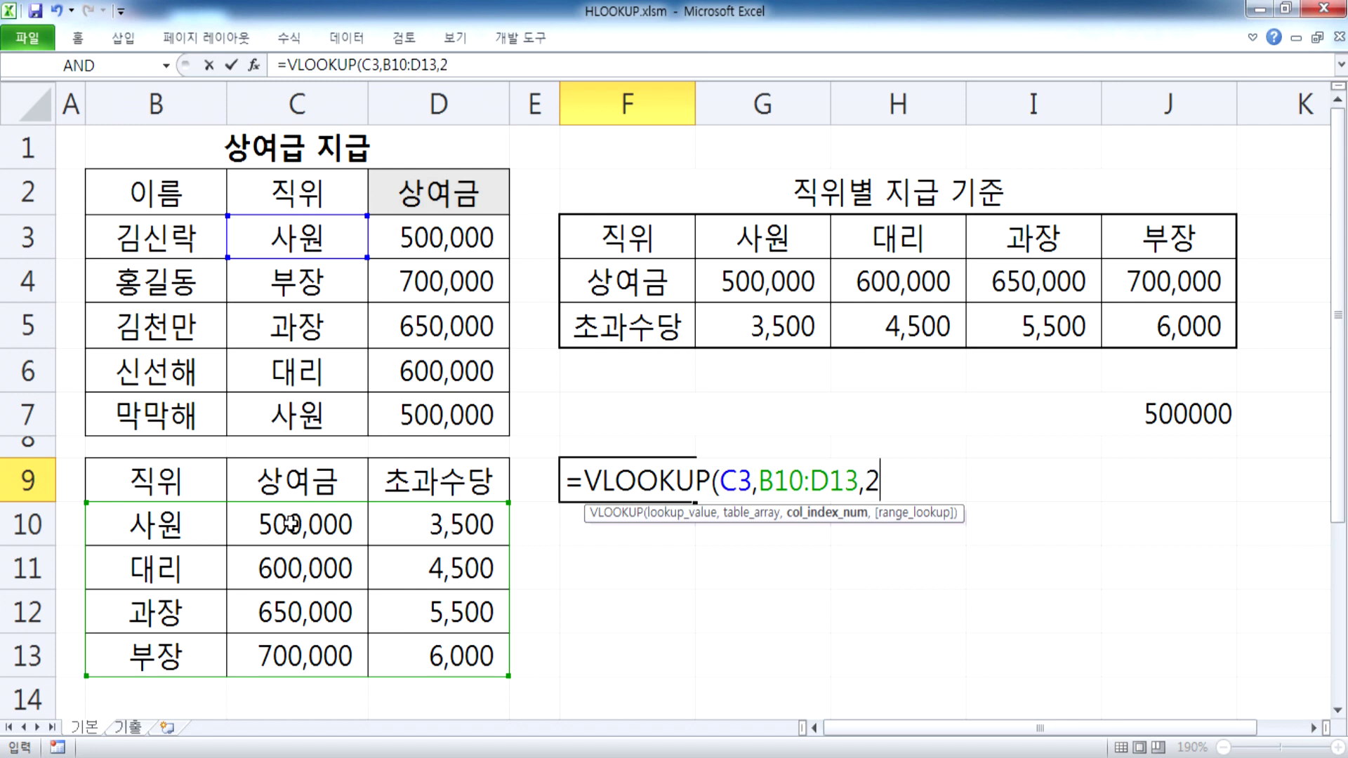
pyautogui.write(',')
pyautogui.click(939, 563)
pyautogui.doubleClick(939, 563)
pyautogui.press('Return')
# Compare the F9 VLOOKUP formula and its vertical table B10:D13 with the D3 HLOOKUP formula and its horizontal table.
pyautogui.click(599, 485)
pyautogui.press('F2')
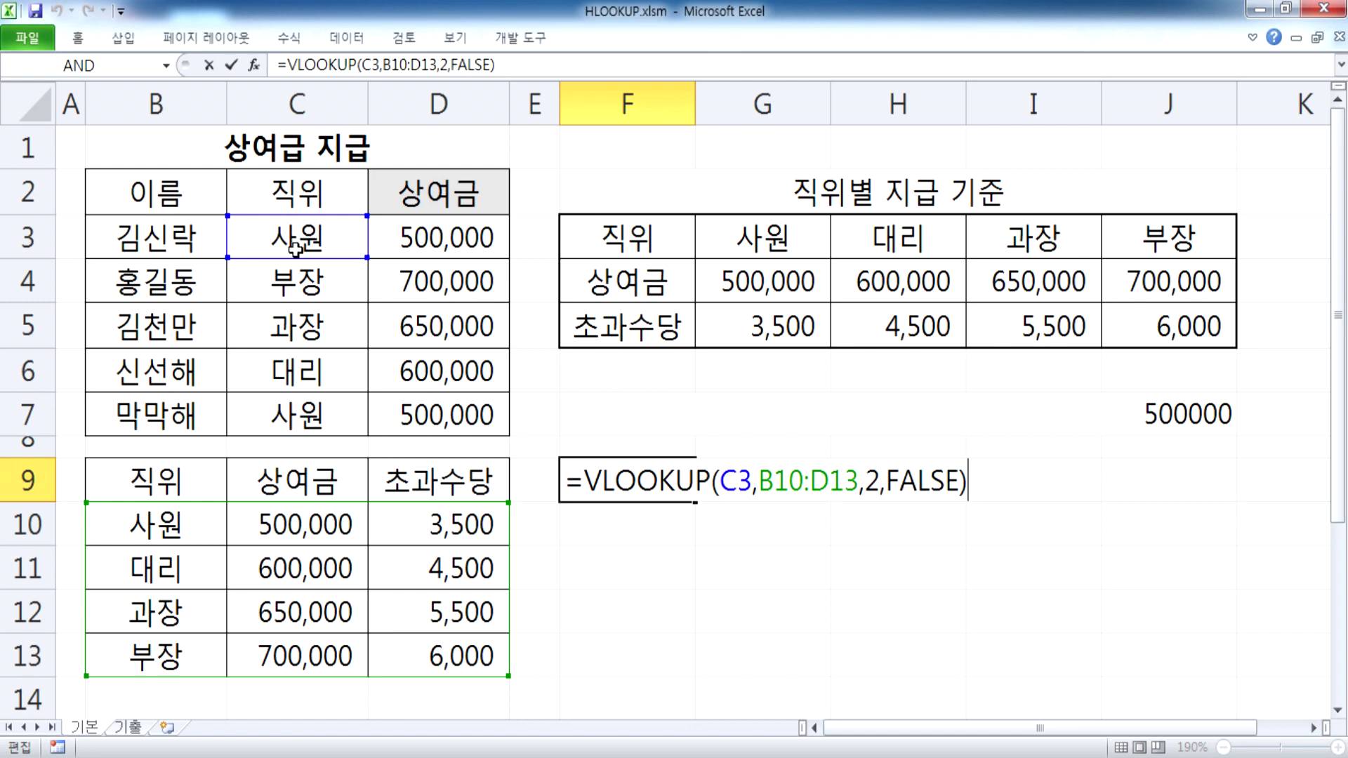
pyautogui.press('Escape')
pyautogui.moveTo(165, 532); pyautogui.dragTo(393, 654)
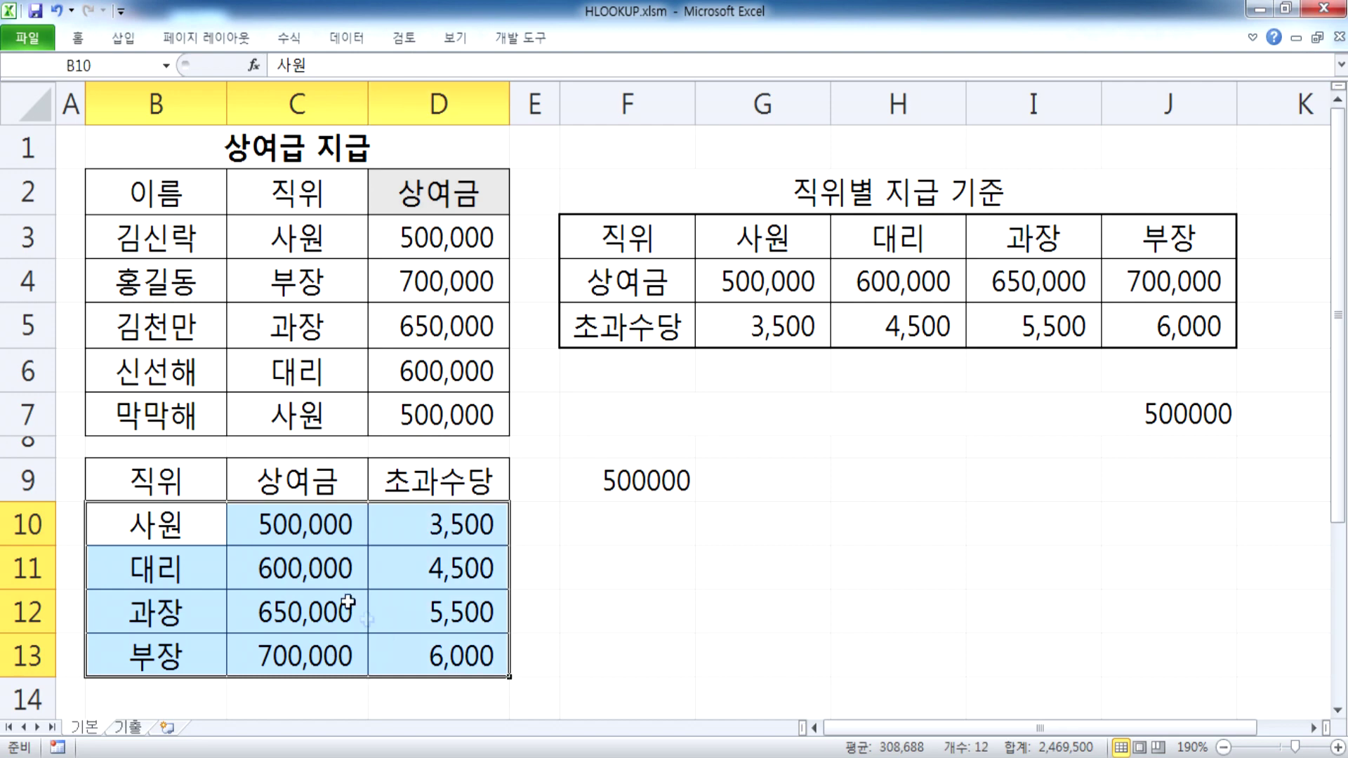
pyautogui.scroll(-2, 255, 526)
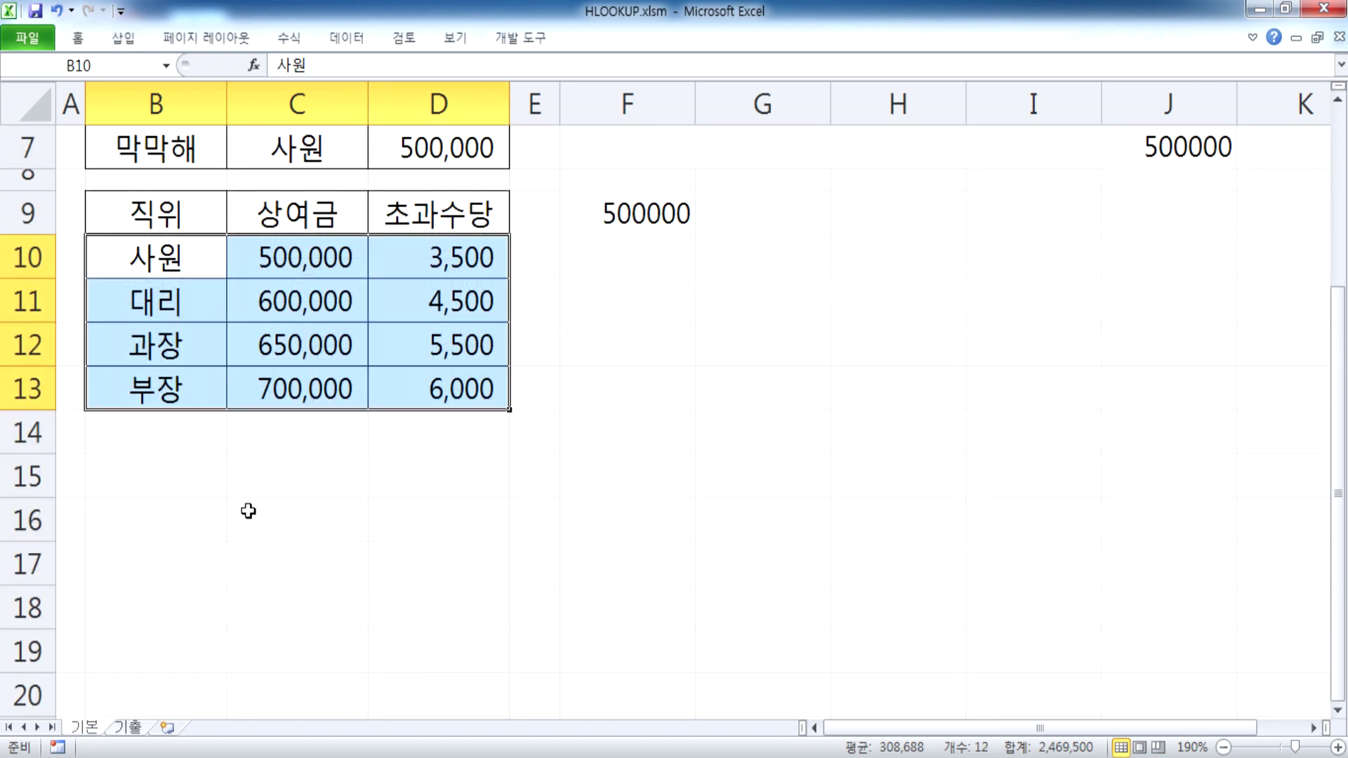
pyautogui.scroll(2, 248, 511)
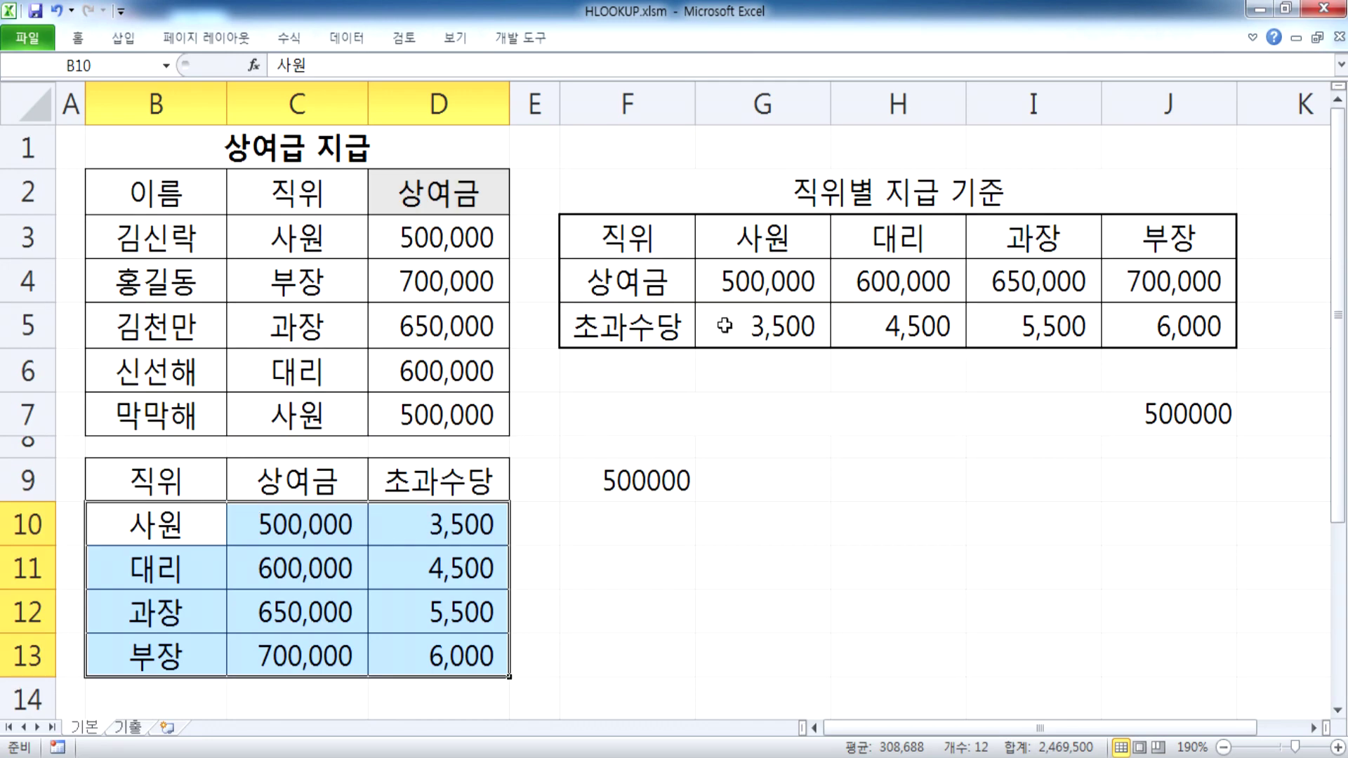
pyautogui.doubleClick(472, 234)
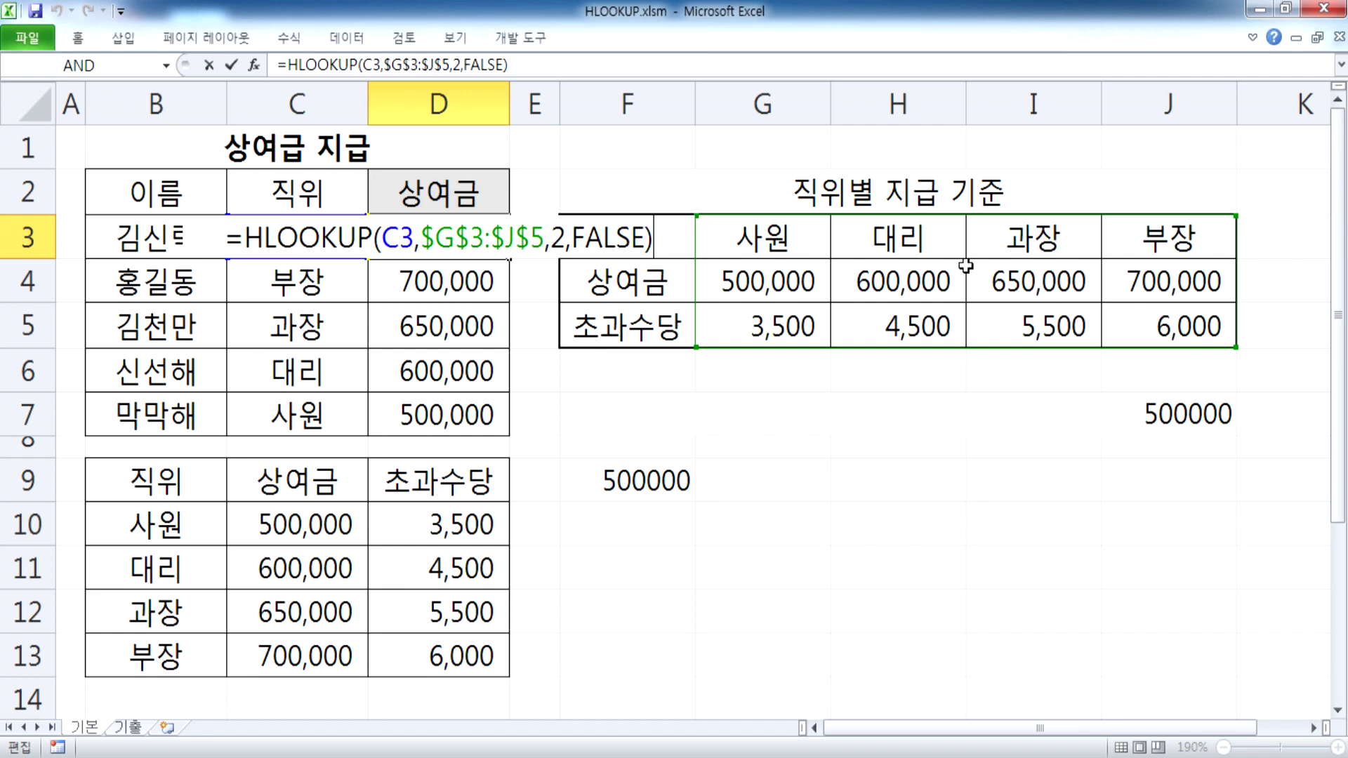
pyautogui.hotkey('ctrl', 'Return')
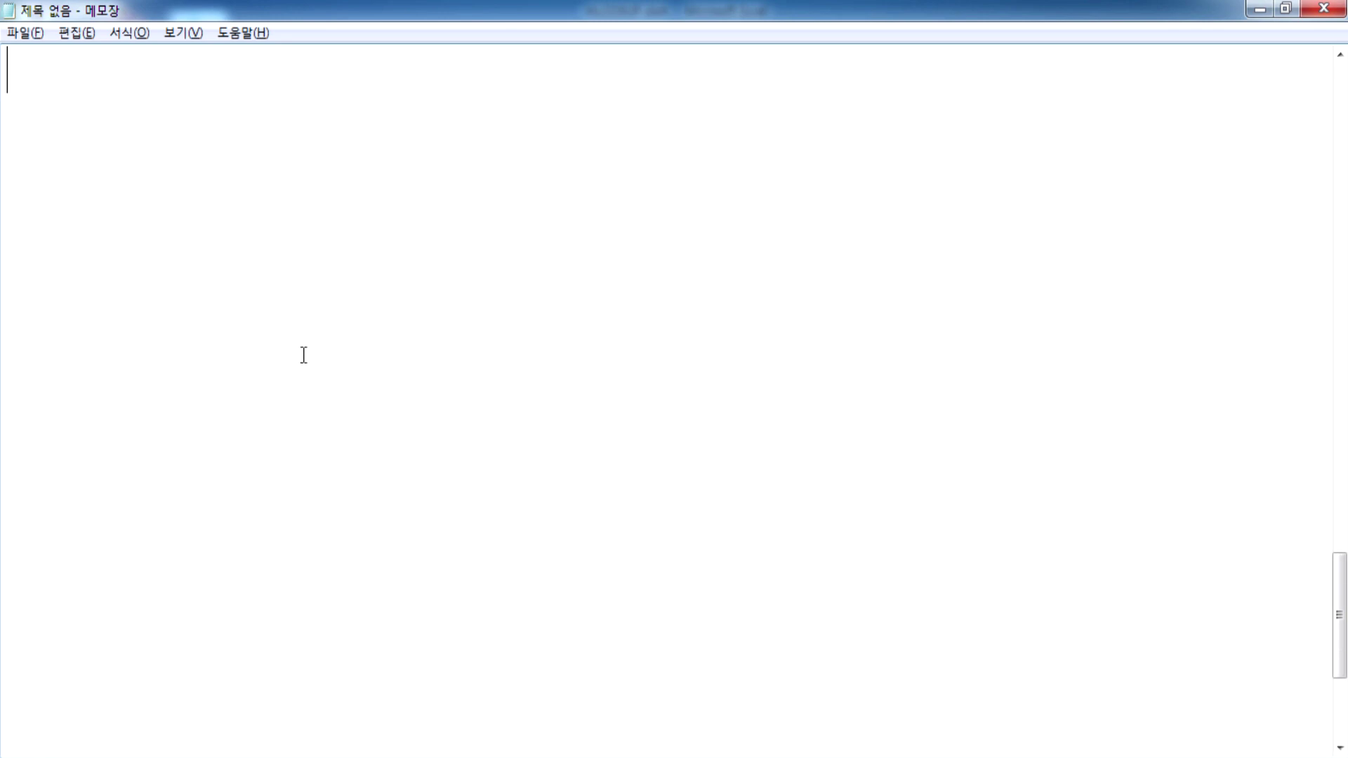
# In the Notepad notes, begin a line with the heading "이번 시험에 나오는 함수 :".
pyautogui.write('₩')
pyautogui.press('Return')
pyautogui.press('BackSpace')
pyautogui.press('BackSpace')
pyautogui.press('Return')
pyautogui.write('이번 ')
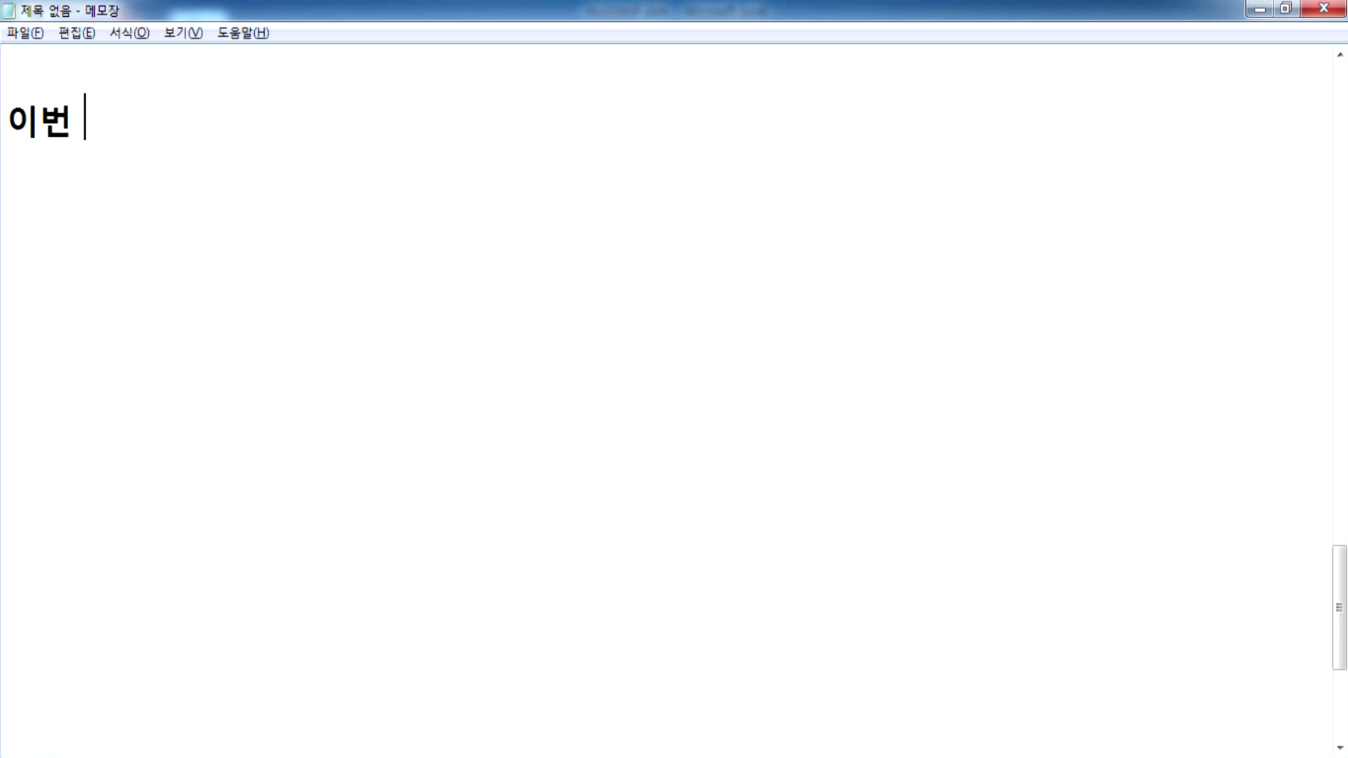
pyautogui.write('시험에 나오는 ')
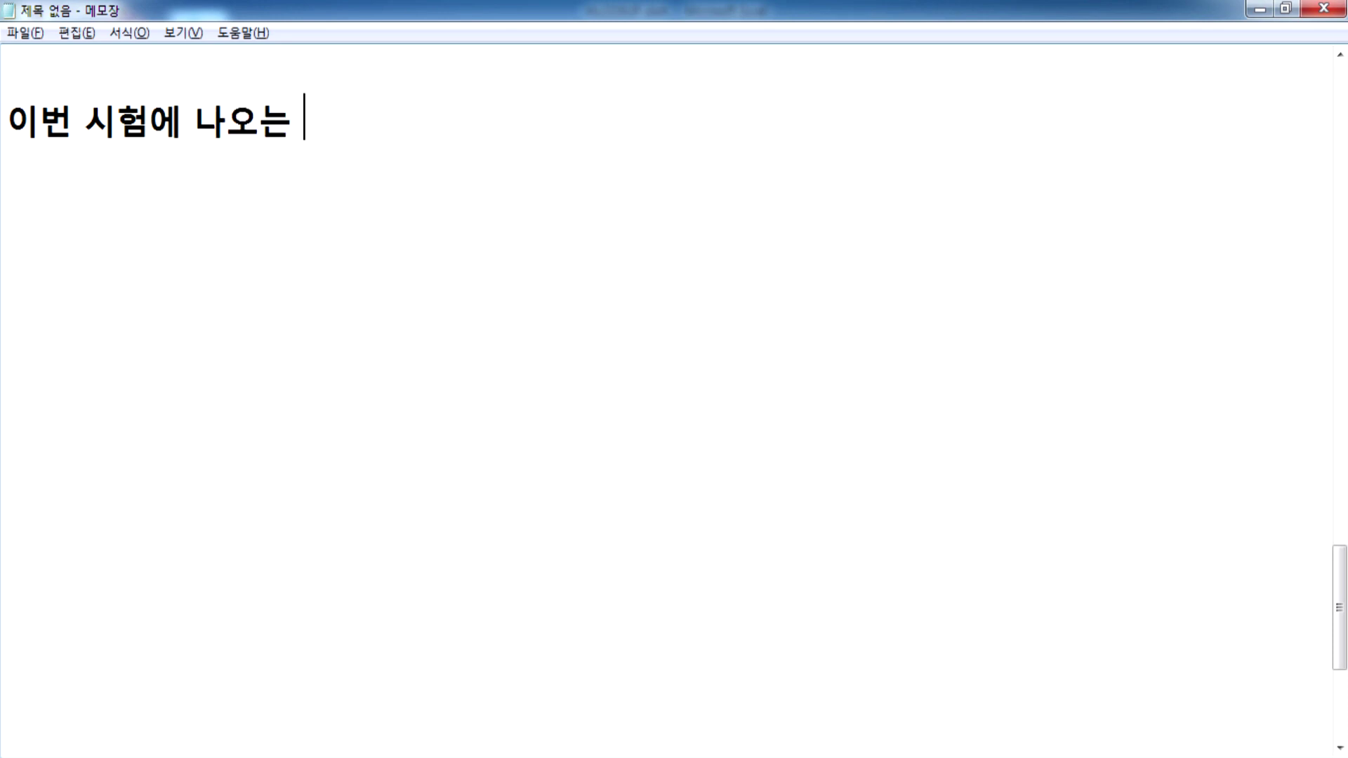
pyautogui.write('함수 : if,')
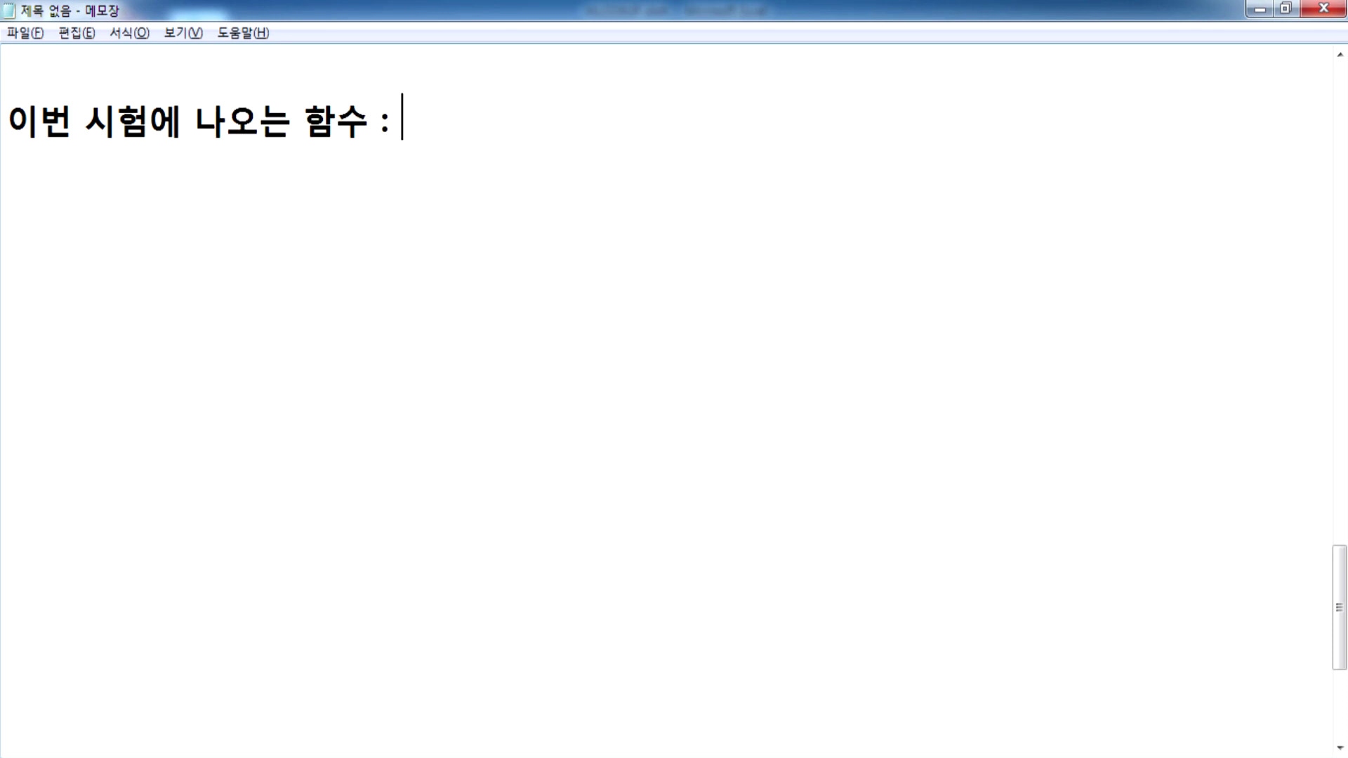
# Add "IF/AND, RANK" after the heading as the first exam functions.
pyautogui.press('BackSpace')
pyautogui.press('BackSpace')
pyautogui.press('BackSpace')
pyautogui.write('ㅑㄹ')
pyautogui.press('BackSpace')
pyautogui.press('BackSpace')
pyautogui.press('Hangul')
pyautogui.write('IF/AND')
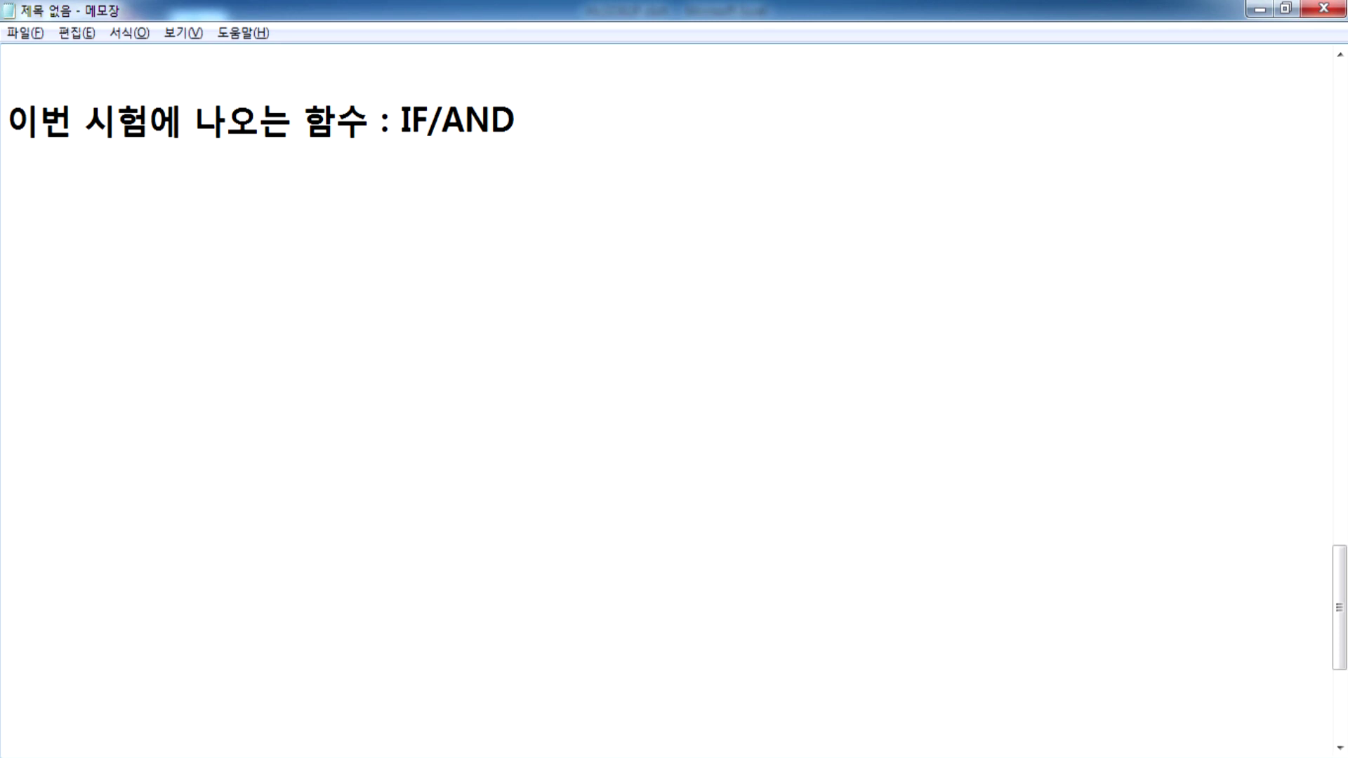
pyautogui.write(', RANK')
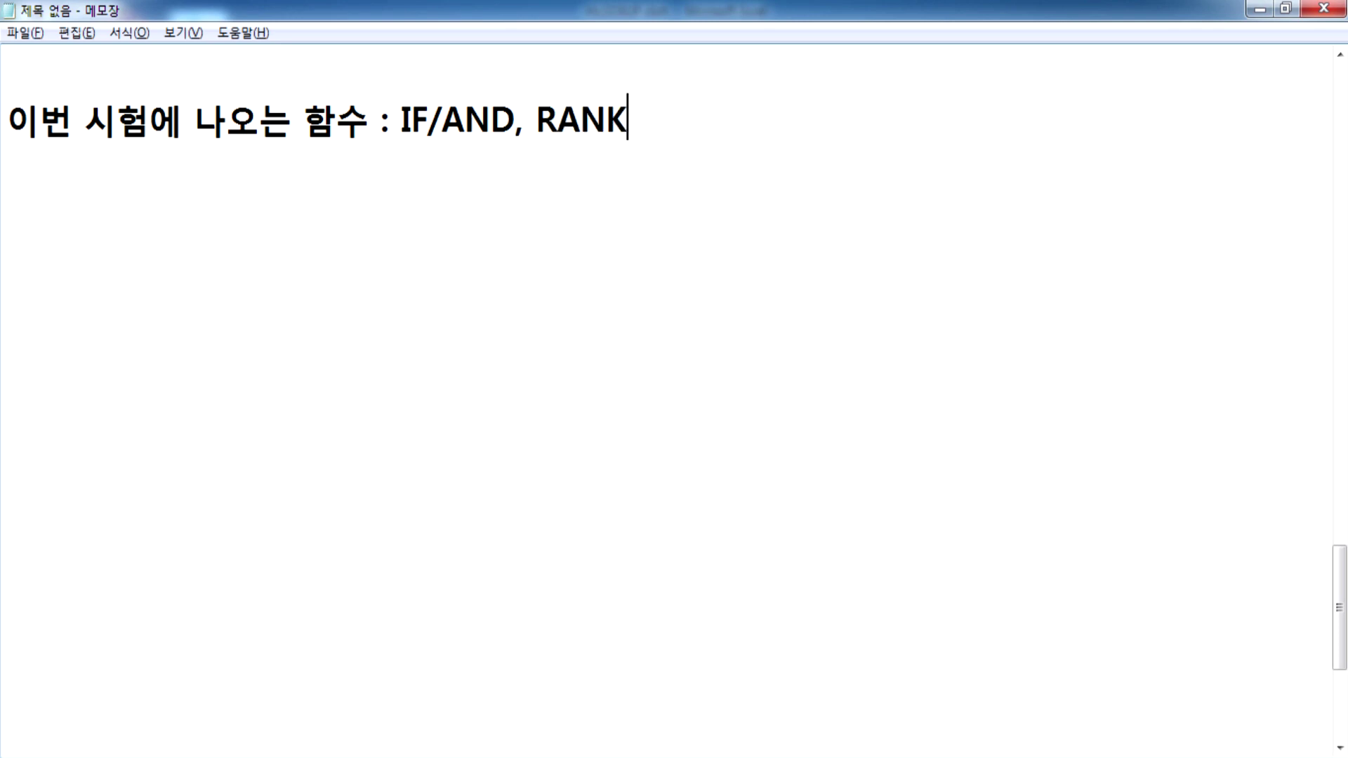
# Replace the slash between IF and AND with a comma and a space.
pyautogui.press('Left')
pyautogui.press('Left')
pyautogui.press('Left')
pyautogui.press('Left')
pyautogui.press('Left')
pyautogui.press('Left')
pyautogui.press('Left')
pyautogui.press('Left')
pyautogui.press('Left')
pyautogui.press('Left')
pyautogui.write(',')
pyautogui.press('Delete')
pyautogui.press('End')
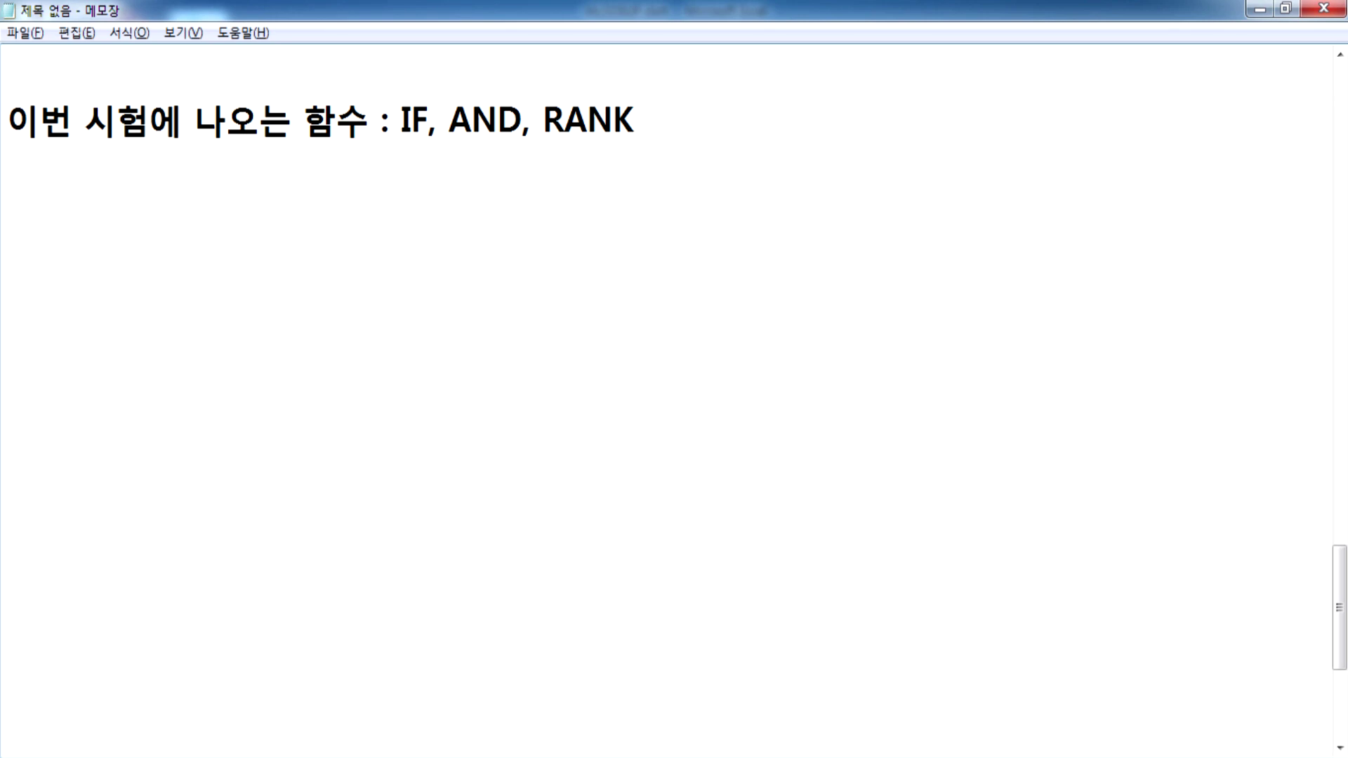
# Append CHOOSE, IFERROR, VLOOKUP and HLOOKUP to the exam function list, separated by commas.
pyautogui.write(', CHOOSE')
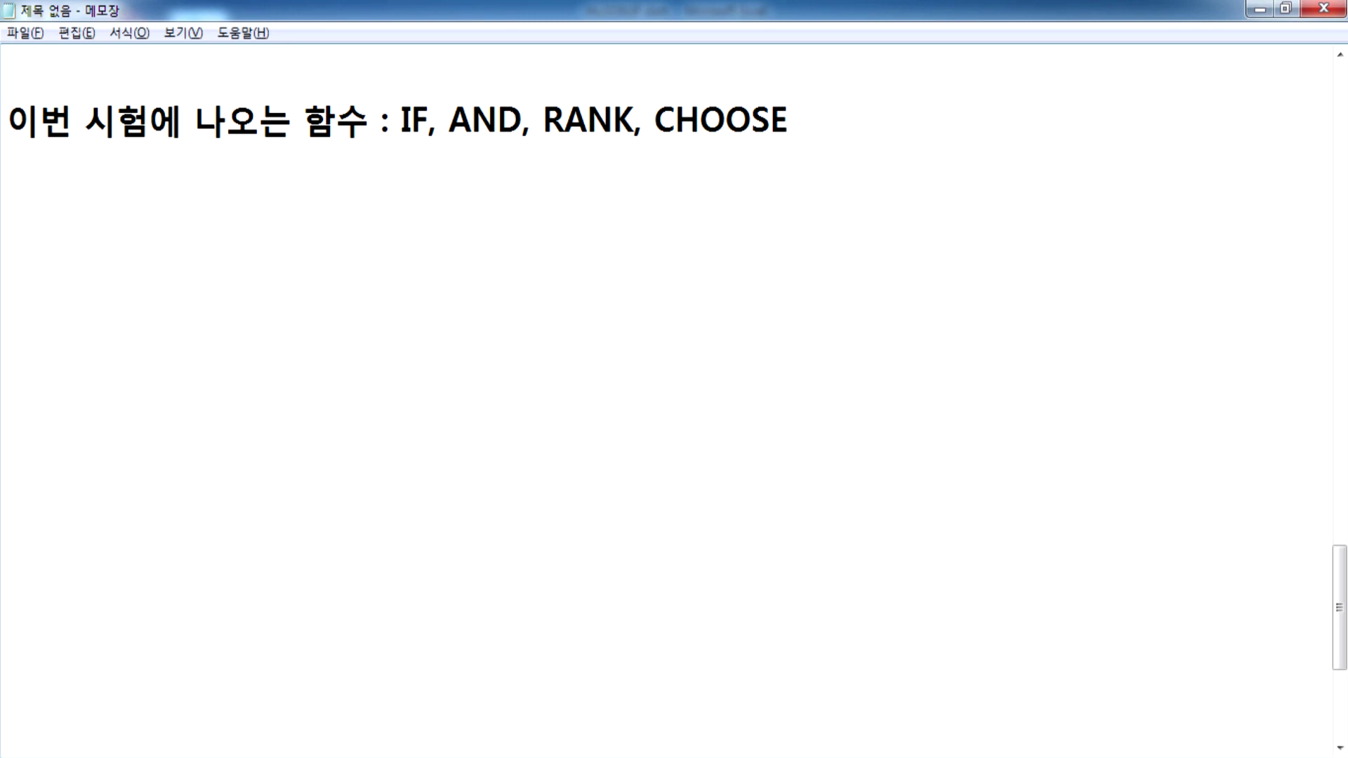
pyautogui.write(', IFE')
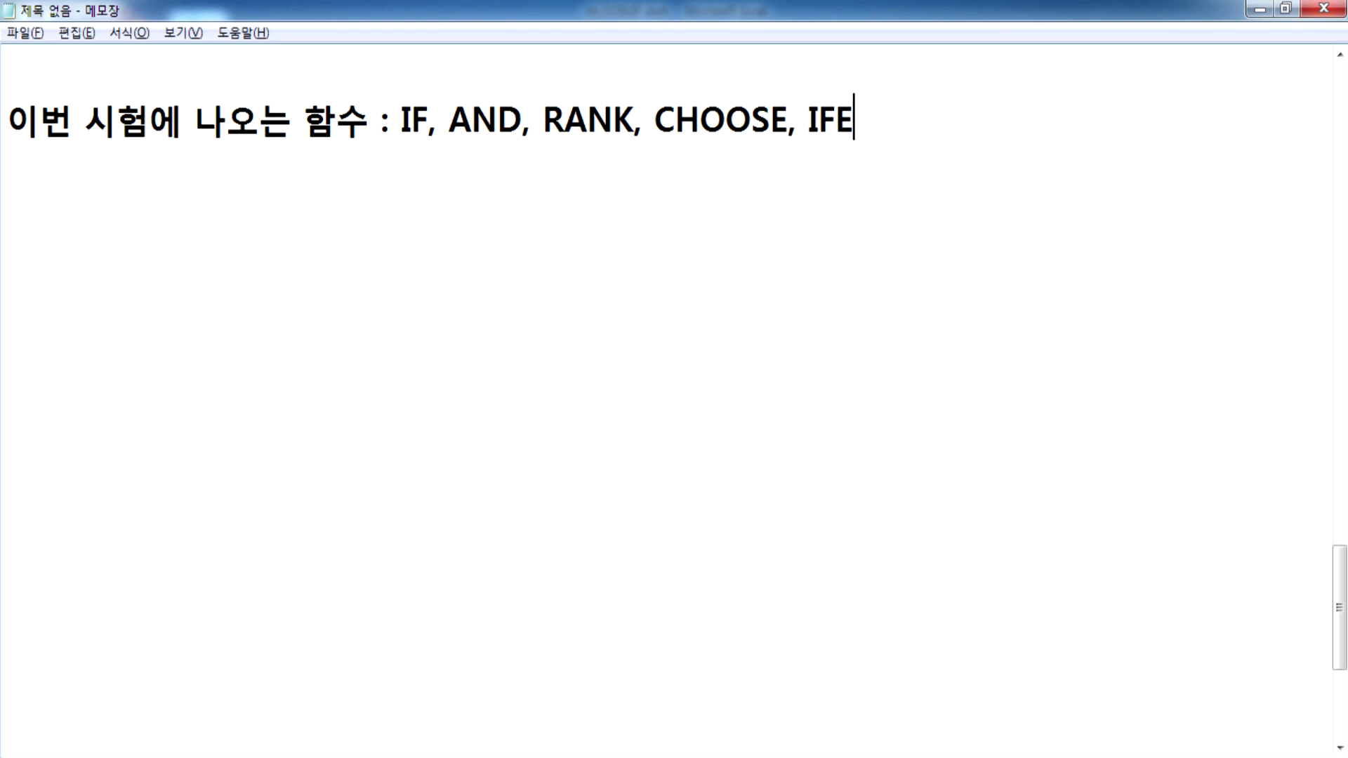
pyautogui.write('RROR')
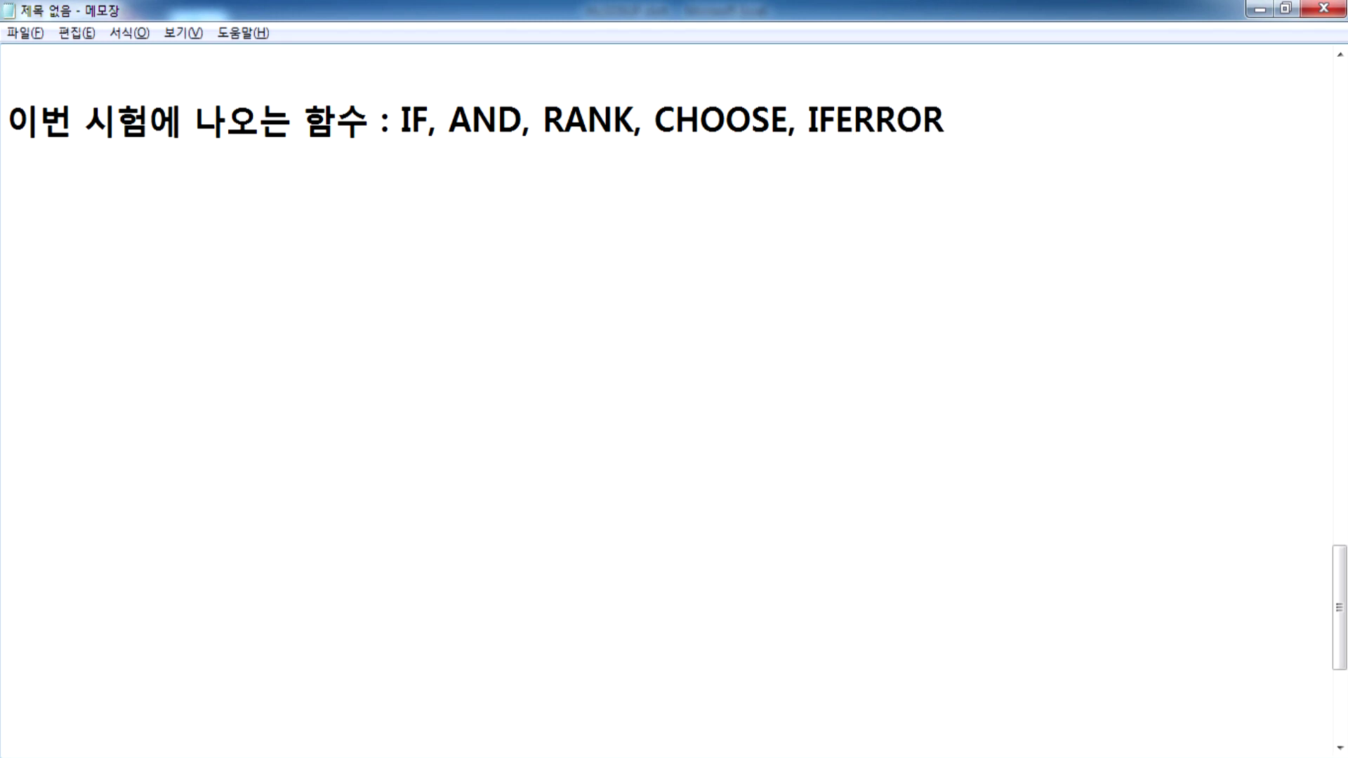
pyautogui.write(', VLOOKUP, ')
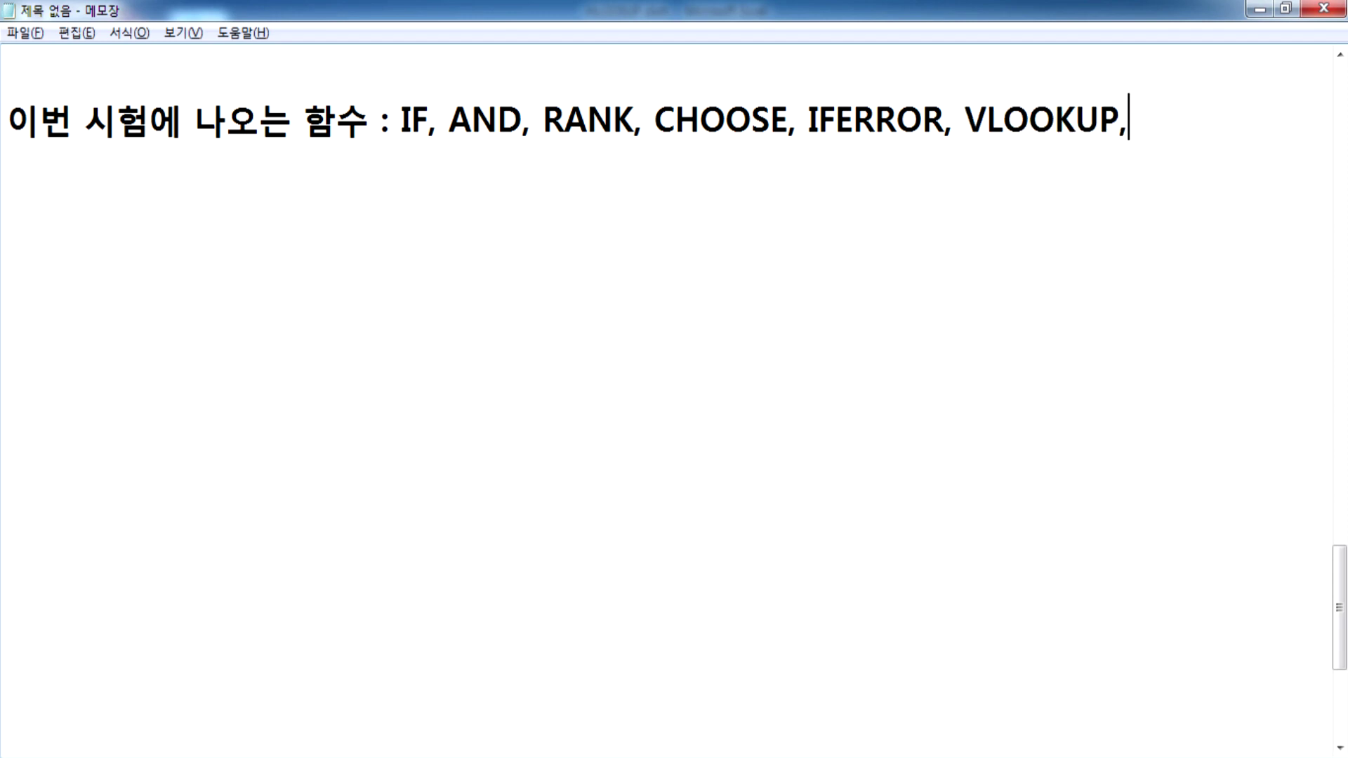
pyautogui.write('HLOOKUP,')
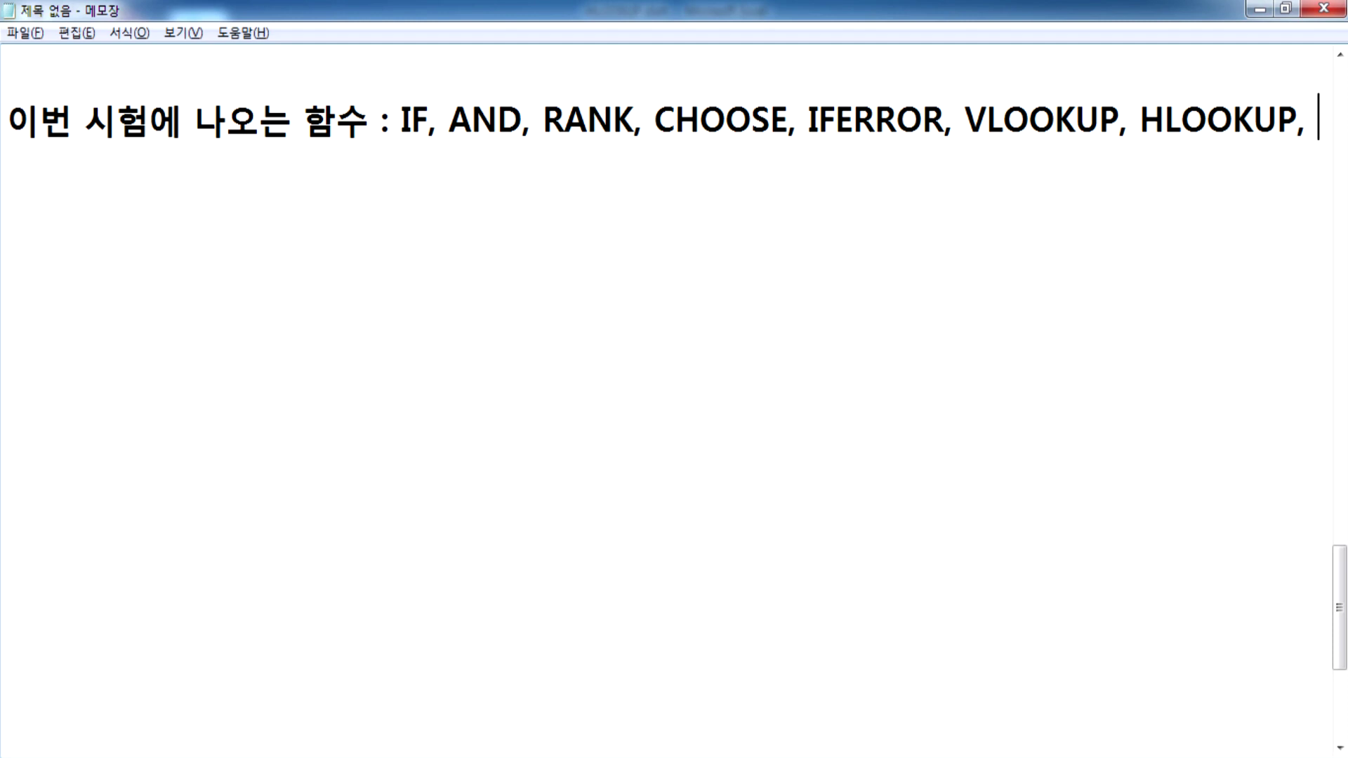
# Append MID, DATE, TODAY and YEAR to the exam function list.
pyautogui.write('MID')
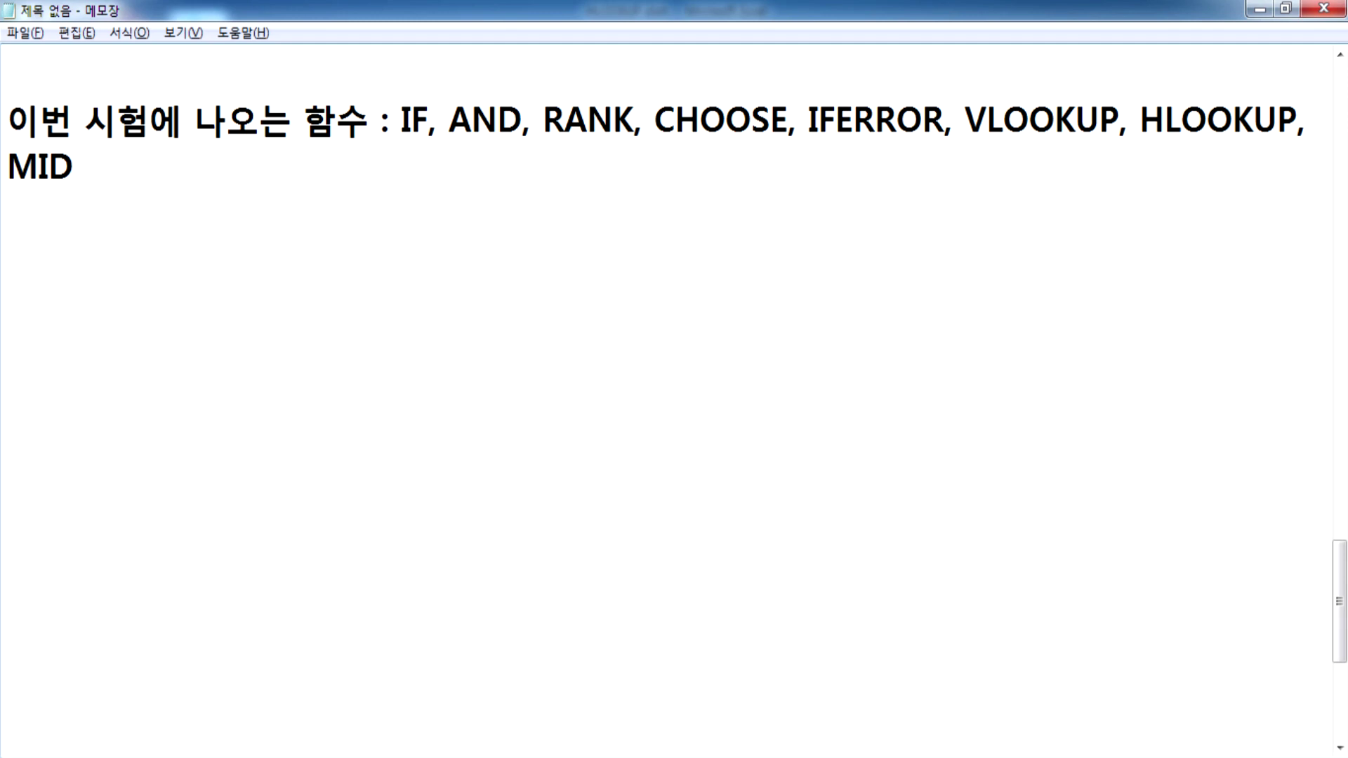
pyautogui.press('BackSpace')
pyautogui.write(', DATE')
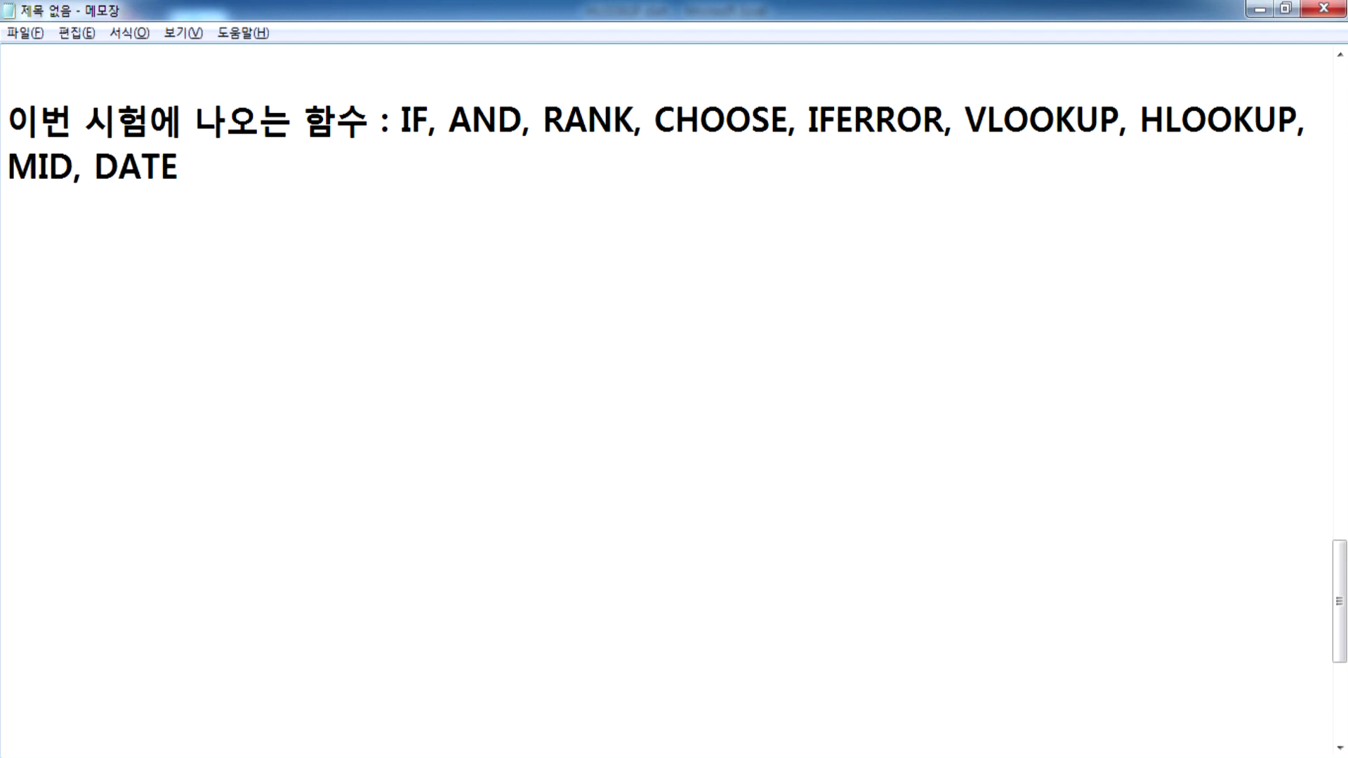
pyautogui.write(',M')
pyautogui.press('BackSpace')
pyautogui.write('TODAY, ')
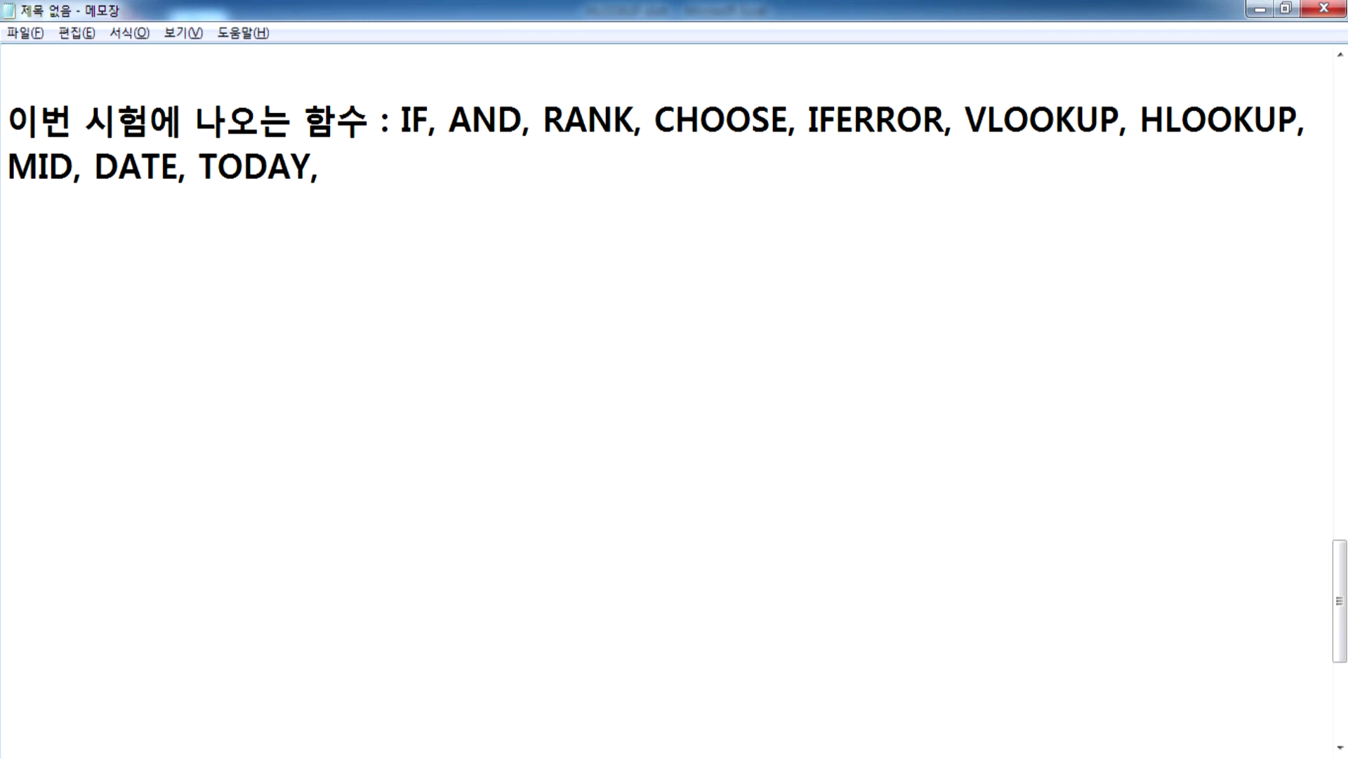
pyautogui.write('YEAR')
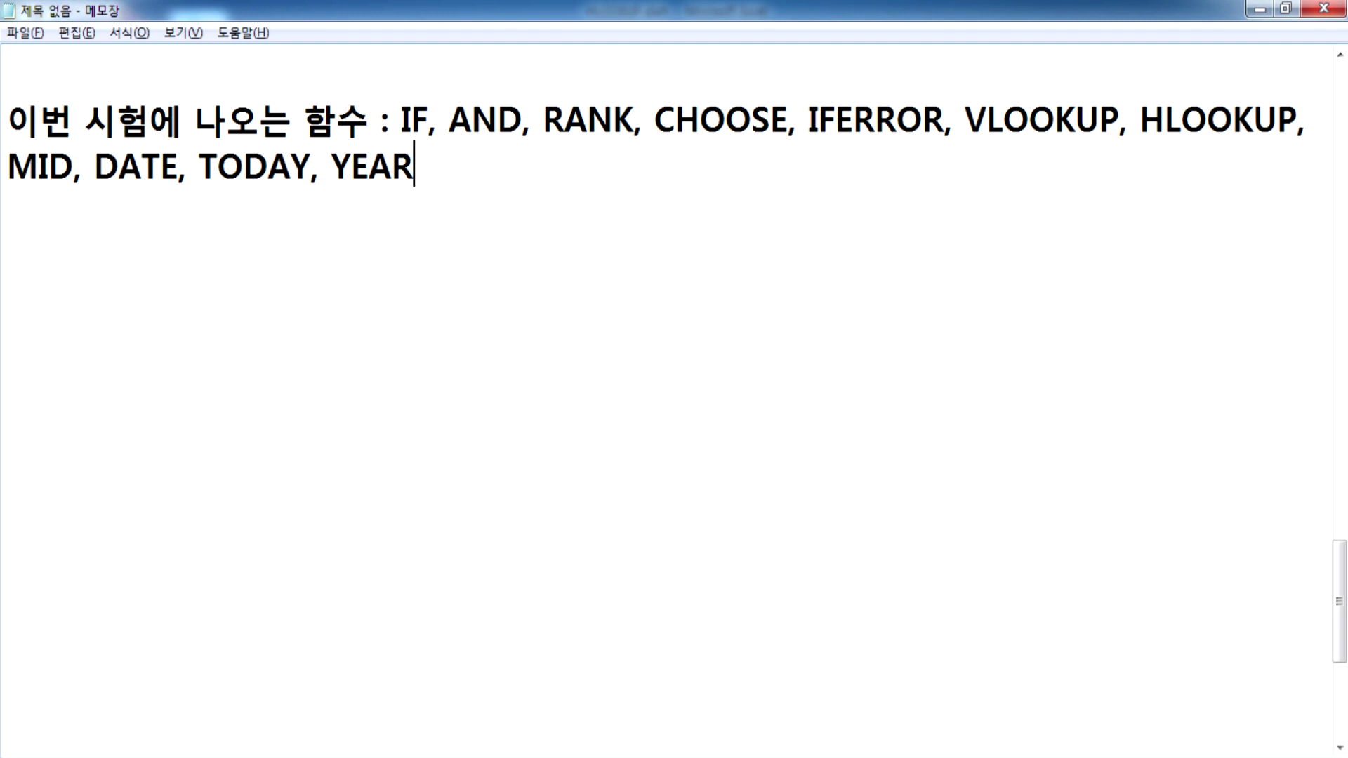
# Append ROUND and 데이터베이스 to the exam function list, ending with a comma.
pyautogui.write(', ROUNDM')
pyautogui.press('BackSpace')
pyautogui.write(',')
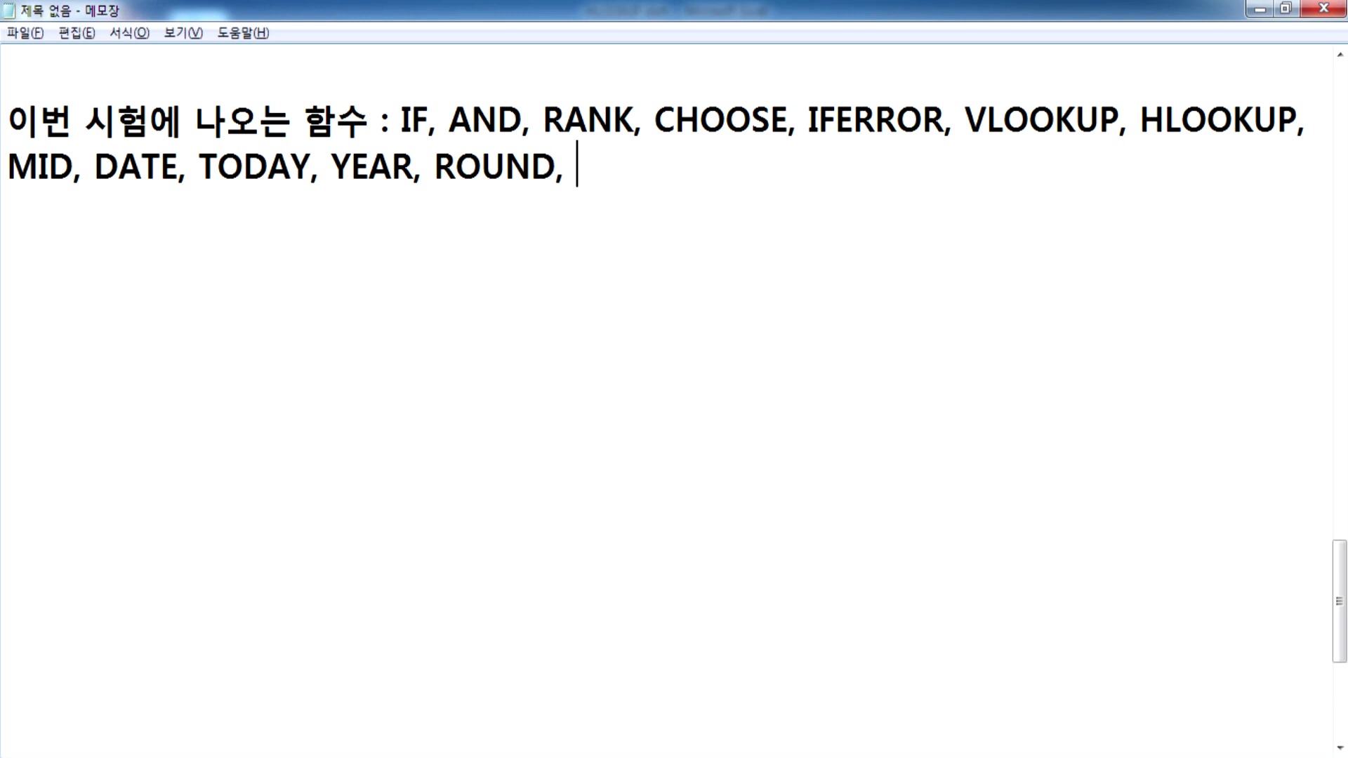
pyautogui.write('D')
pyautogui.press('BackSpace')
pyautogui.write('데이터베이스')
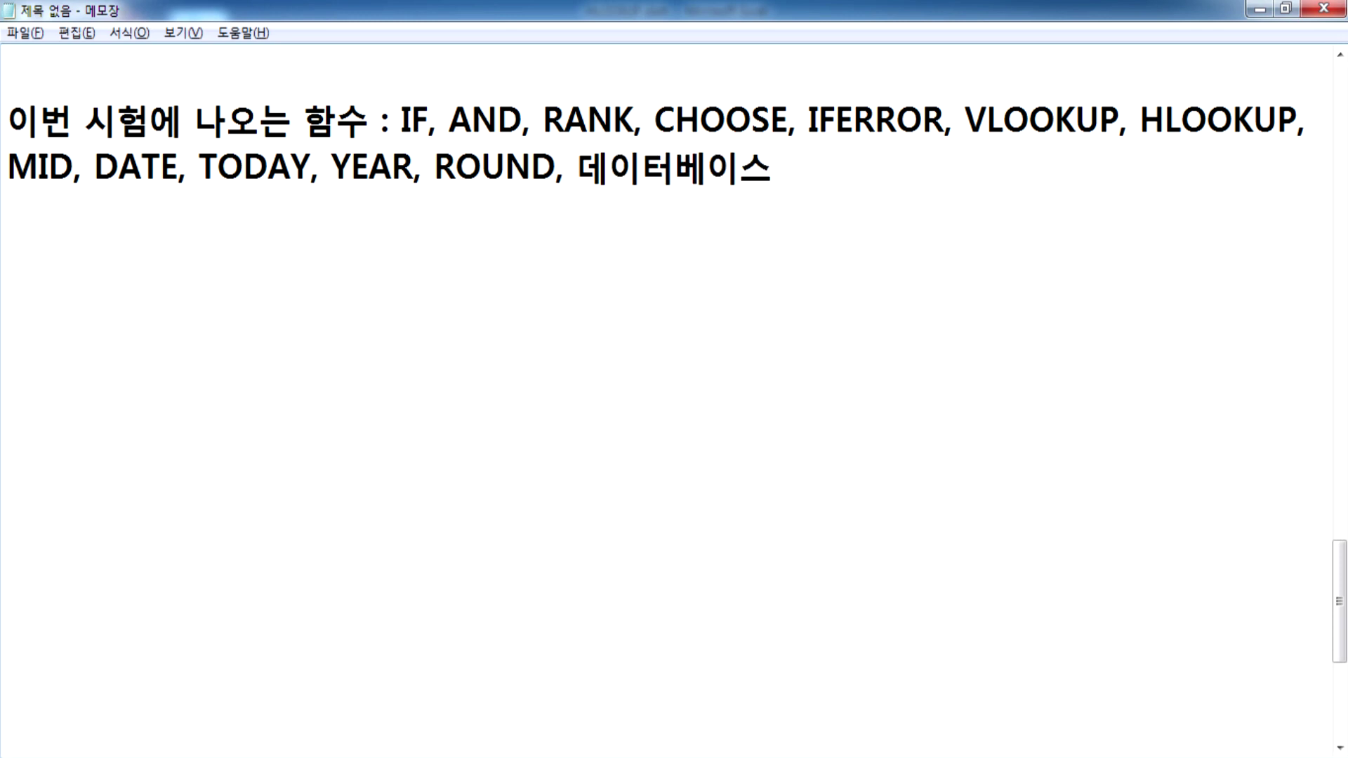
pyautogui.write(',')
# Highlight VLOOKUP and HLOOKUP, 데이터베이스, and IF one after another to review them in the function list.
pyautogui.moveTo(965, 121); pyautogui.dragTo(1263, 128)
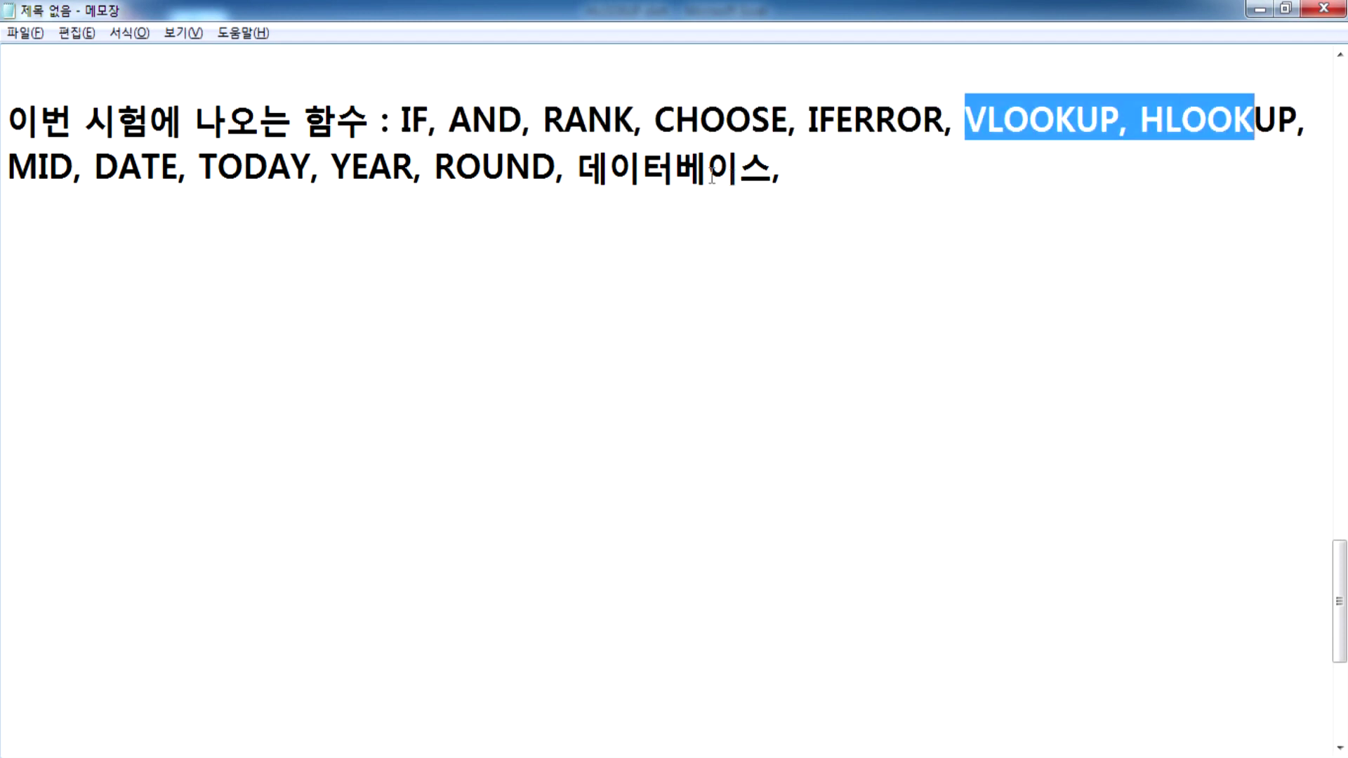
pyautogui.moveTo(570, 167); pyautogui.dragTo(774, 180)
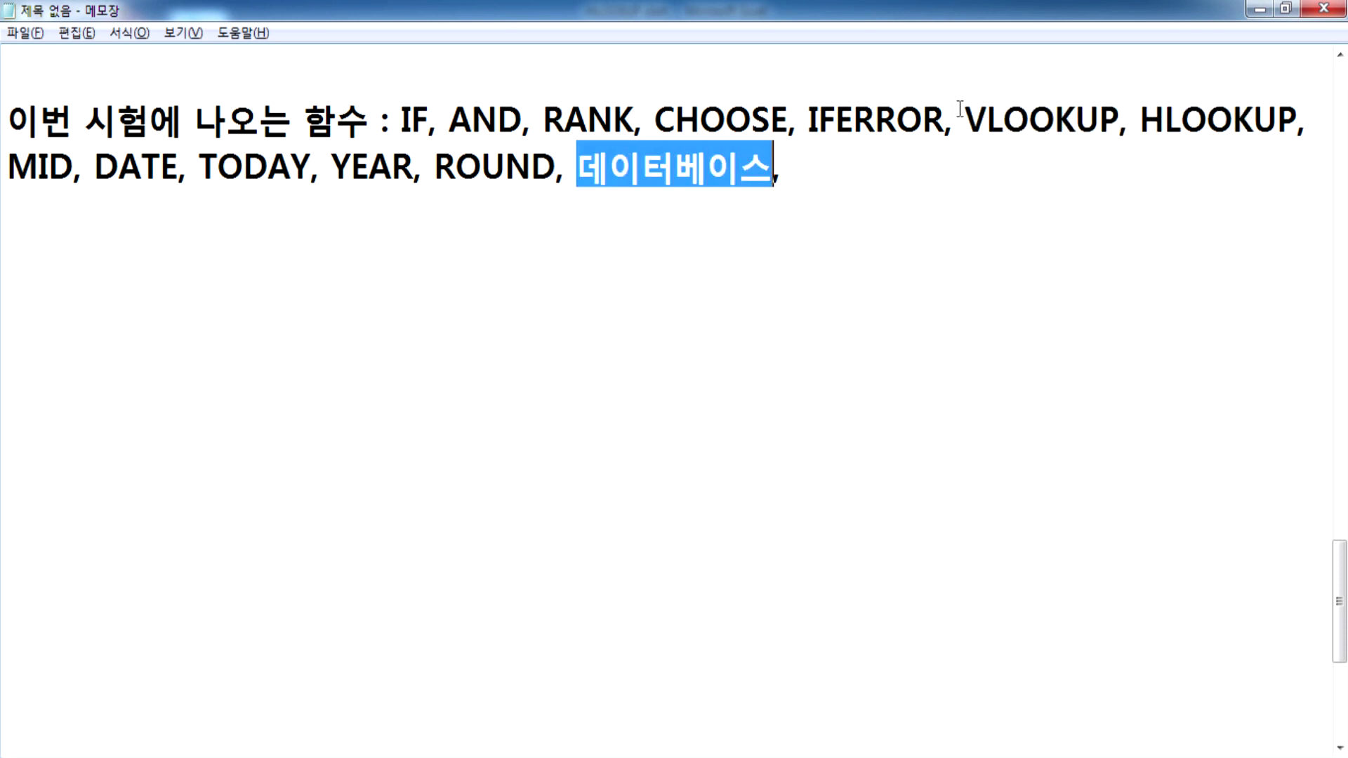
pyautogui.moveTo(402, 123); pyautogui.dragTo(421, 112)
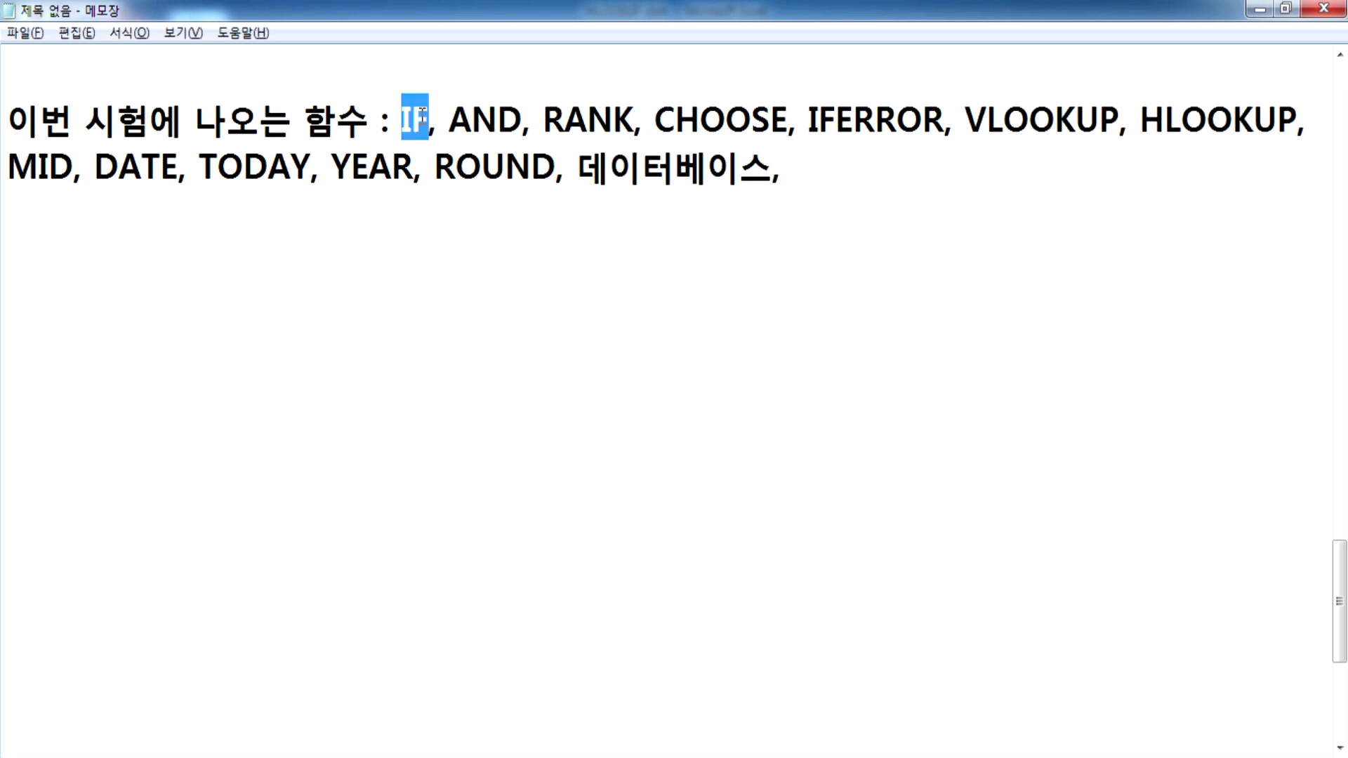